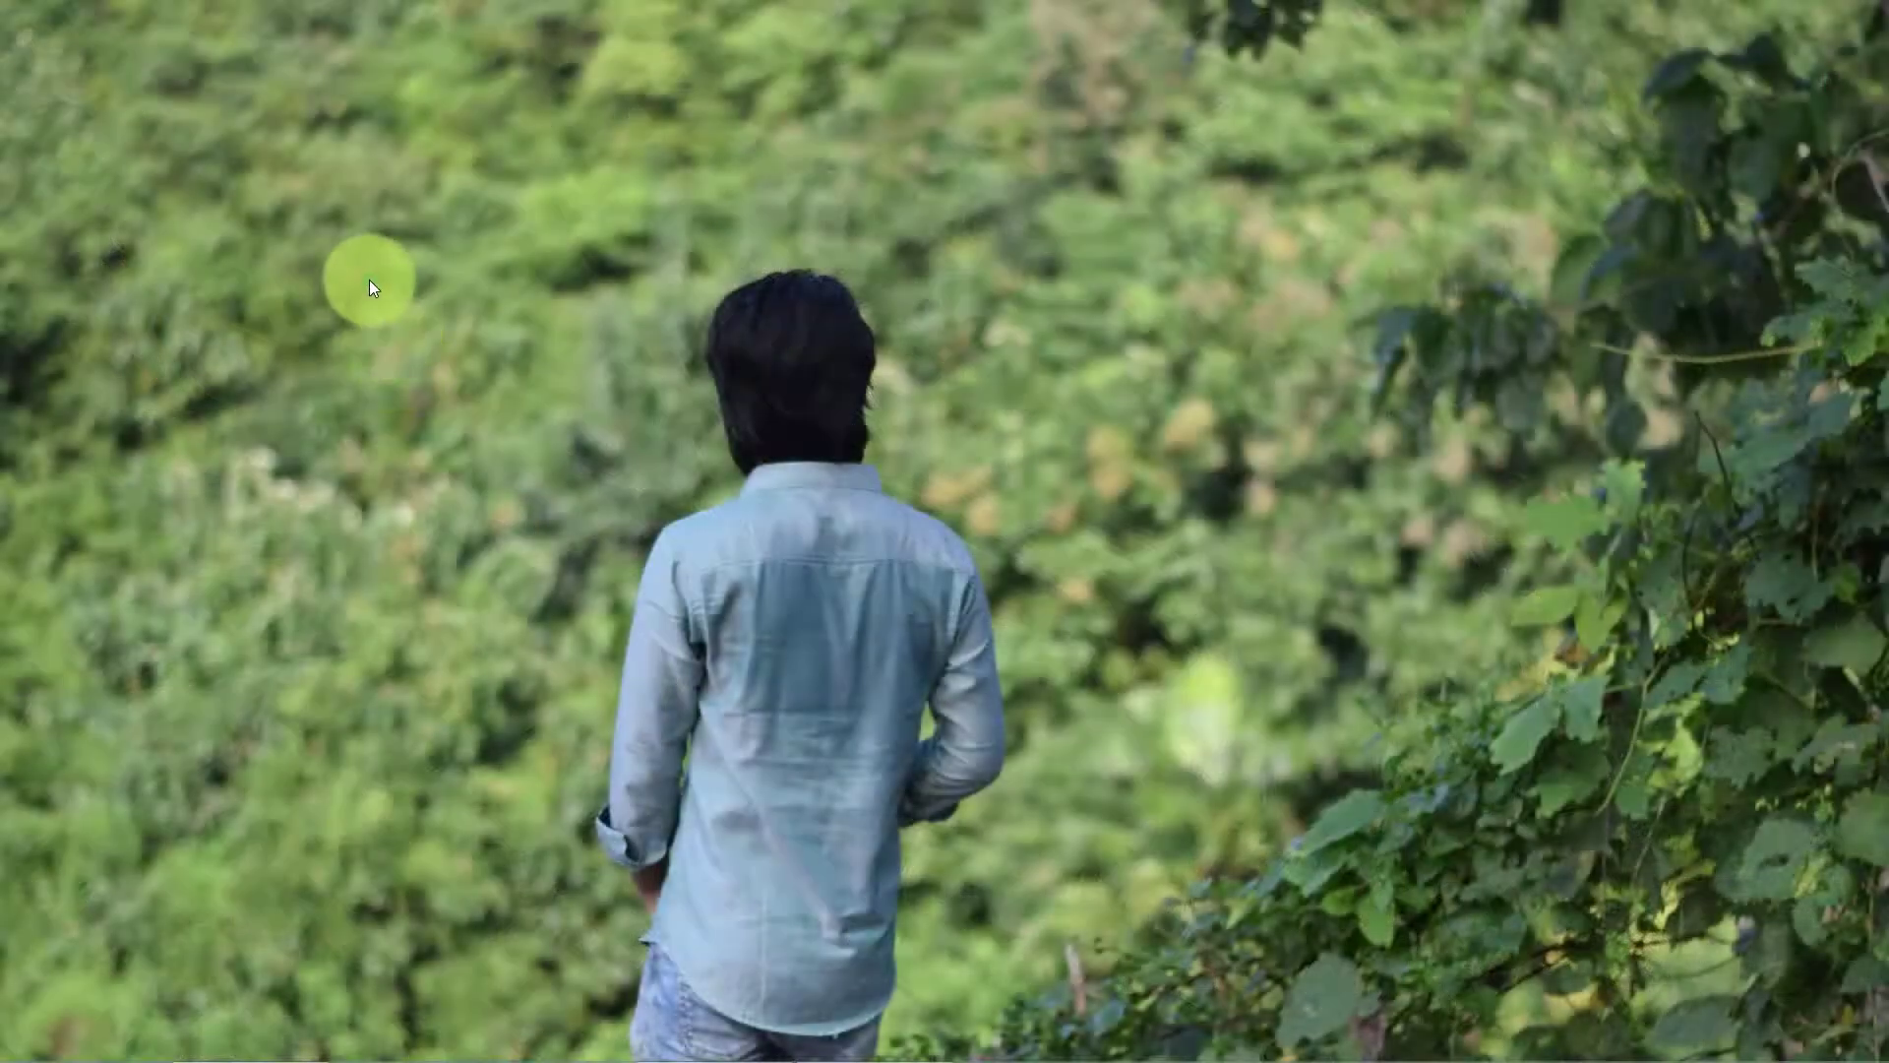
{"action": "right_click", "coordinate": [370, 284]}
{"action": "right_click", "coordinate": [429, 331]}
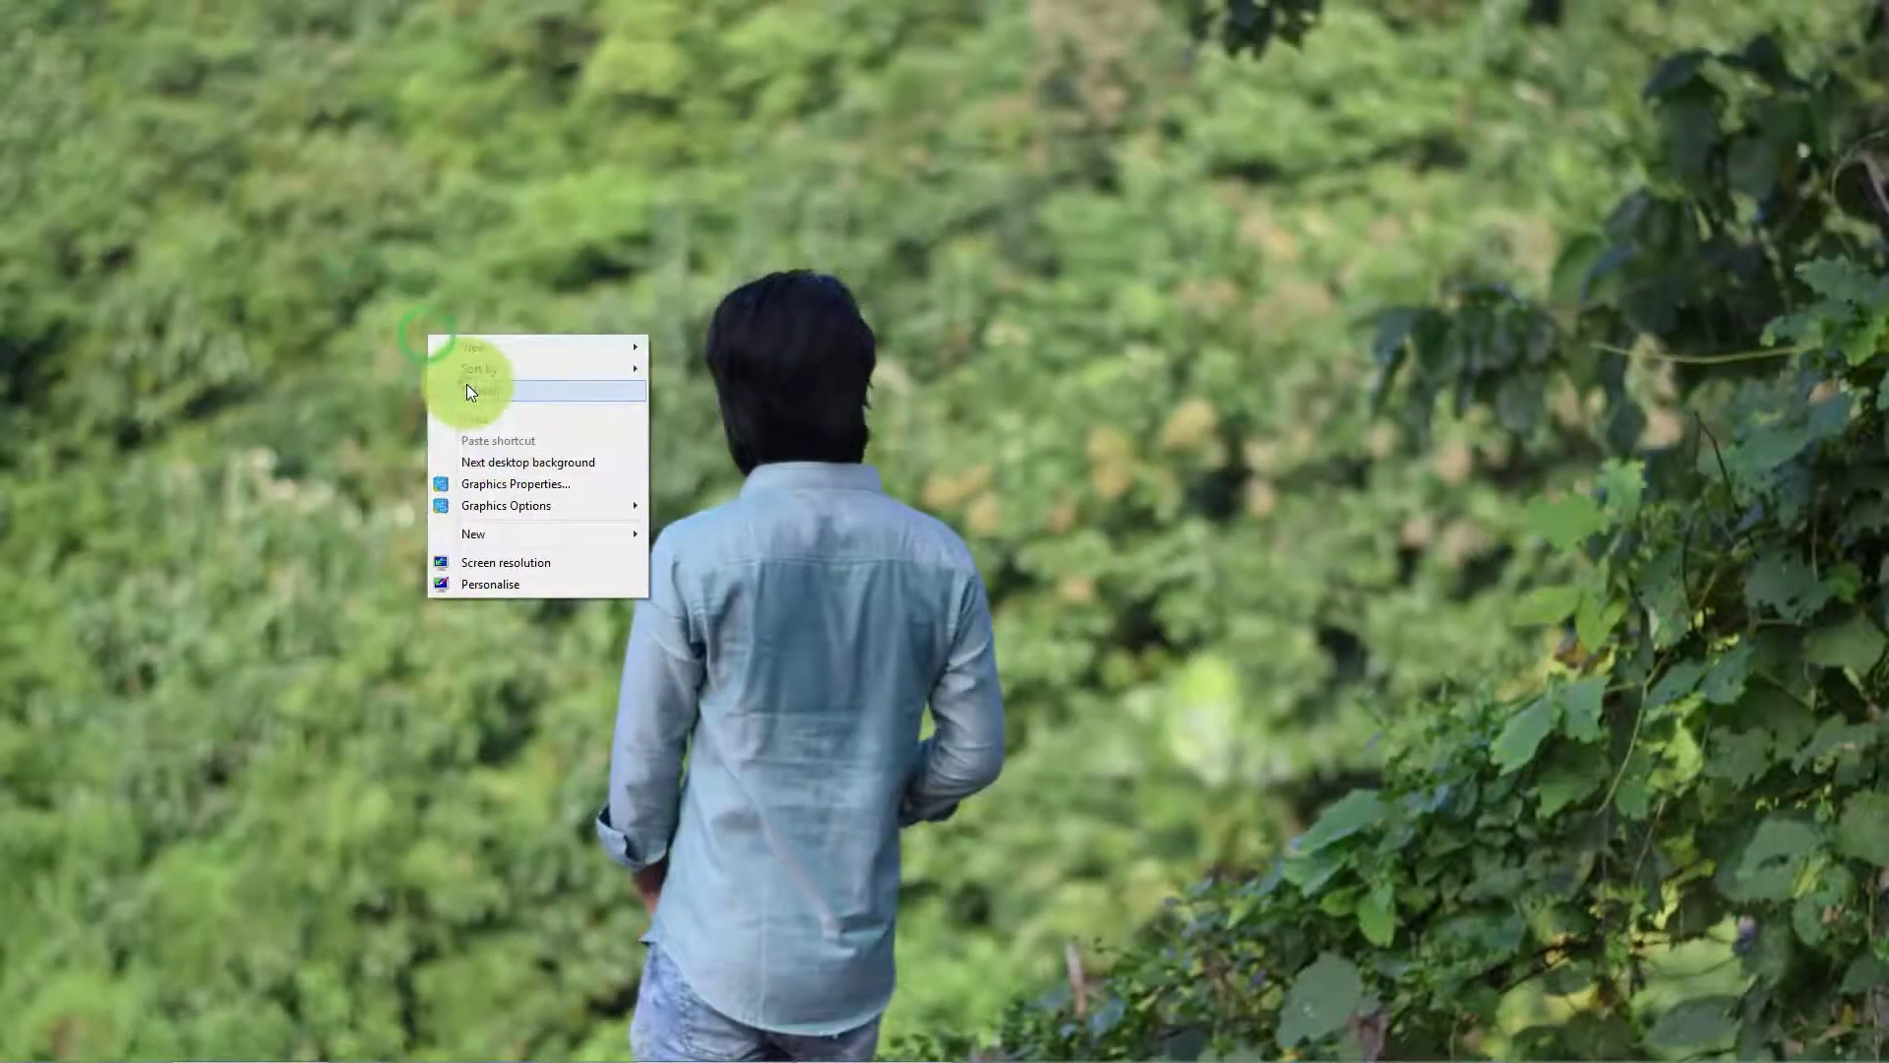
{"action": "right_click", "coordinate": [469, 384]}
{"action": "left_click", "coordinate": [510, 438]}
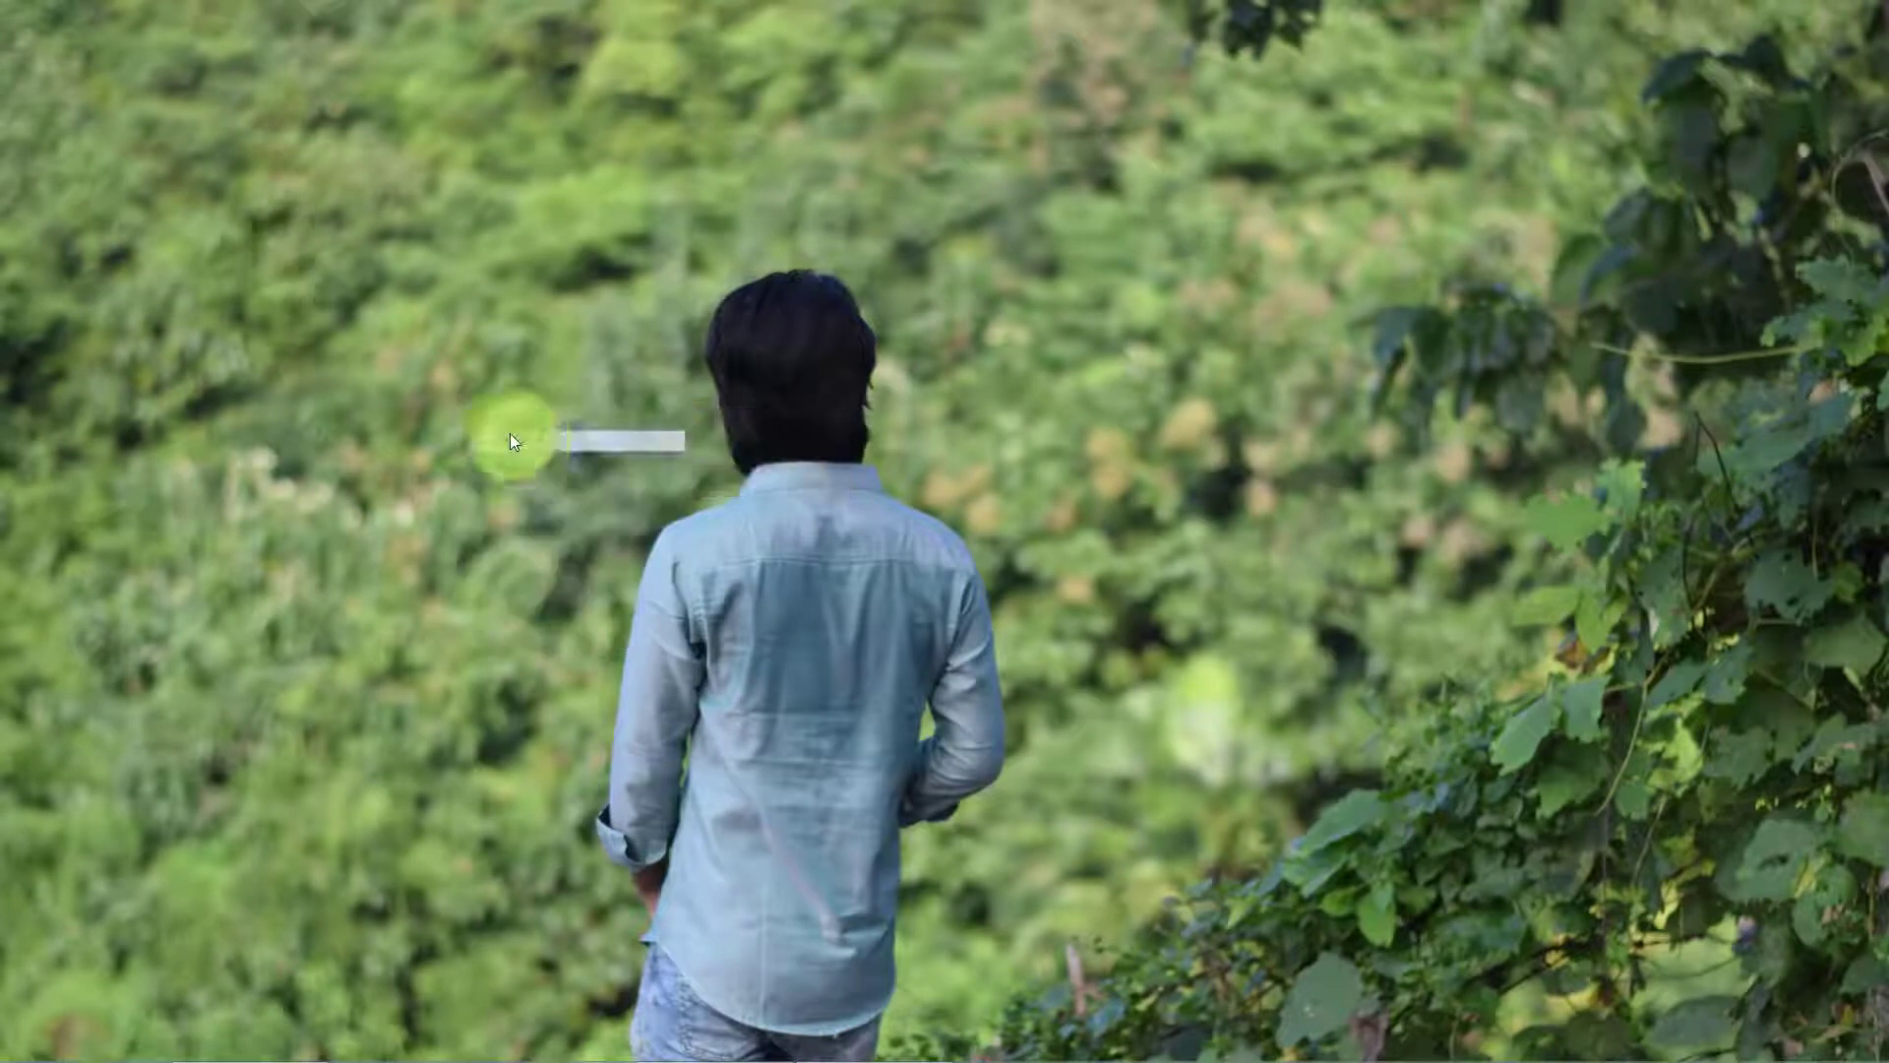
{"action": "right_click", "coordinate": [286, 253]}
{"action": "right_click", "coordinate": [332, 319]}
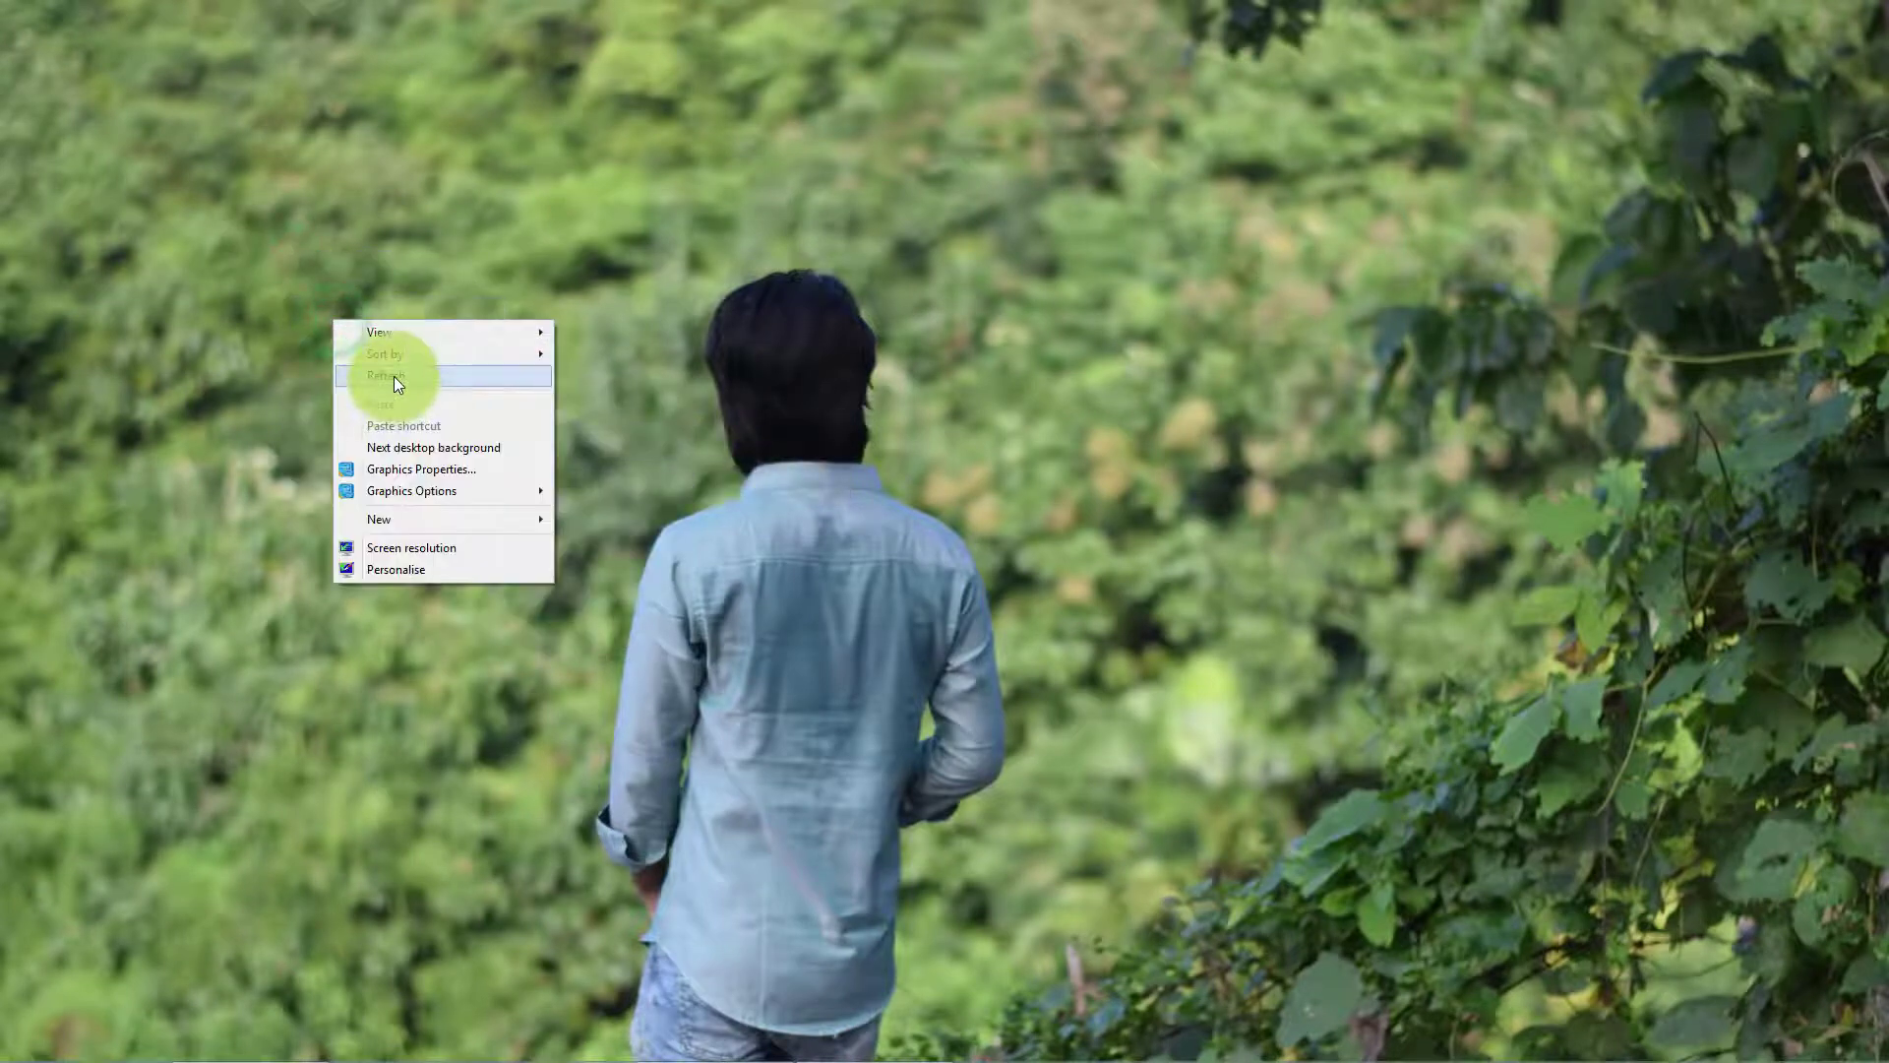
{"action": "left_click", "coordinate": [394, 376]}
{"action": "right_click", "coordinate": [392, 375]}
{"action": "right_click", "coordinate": [438, 441]}
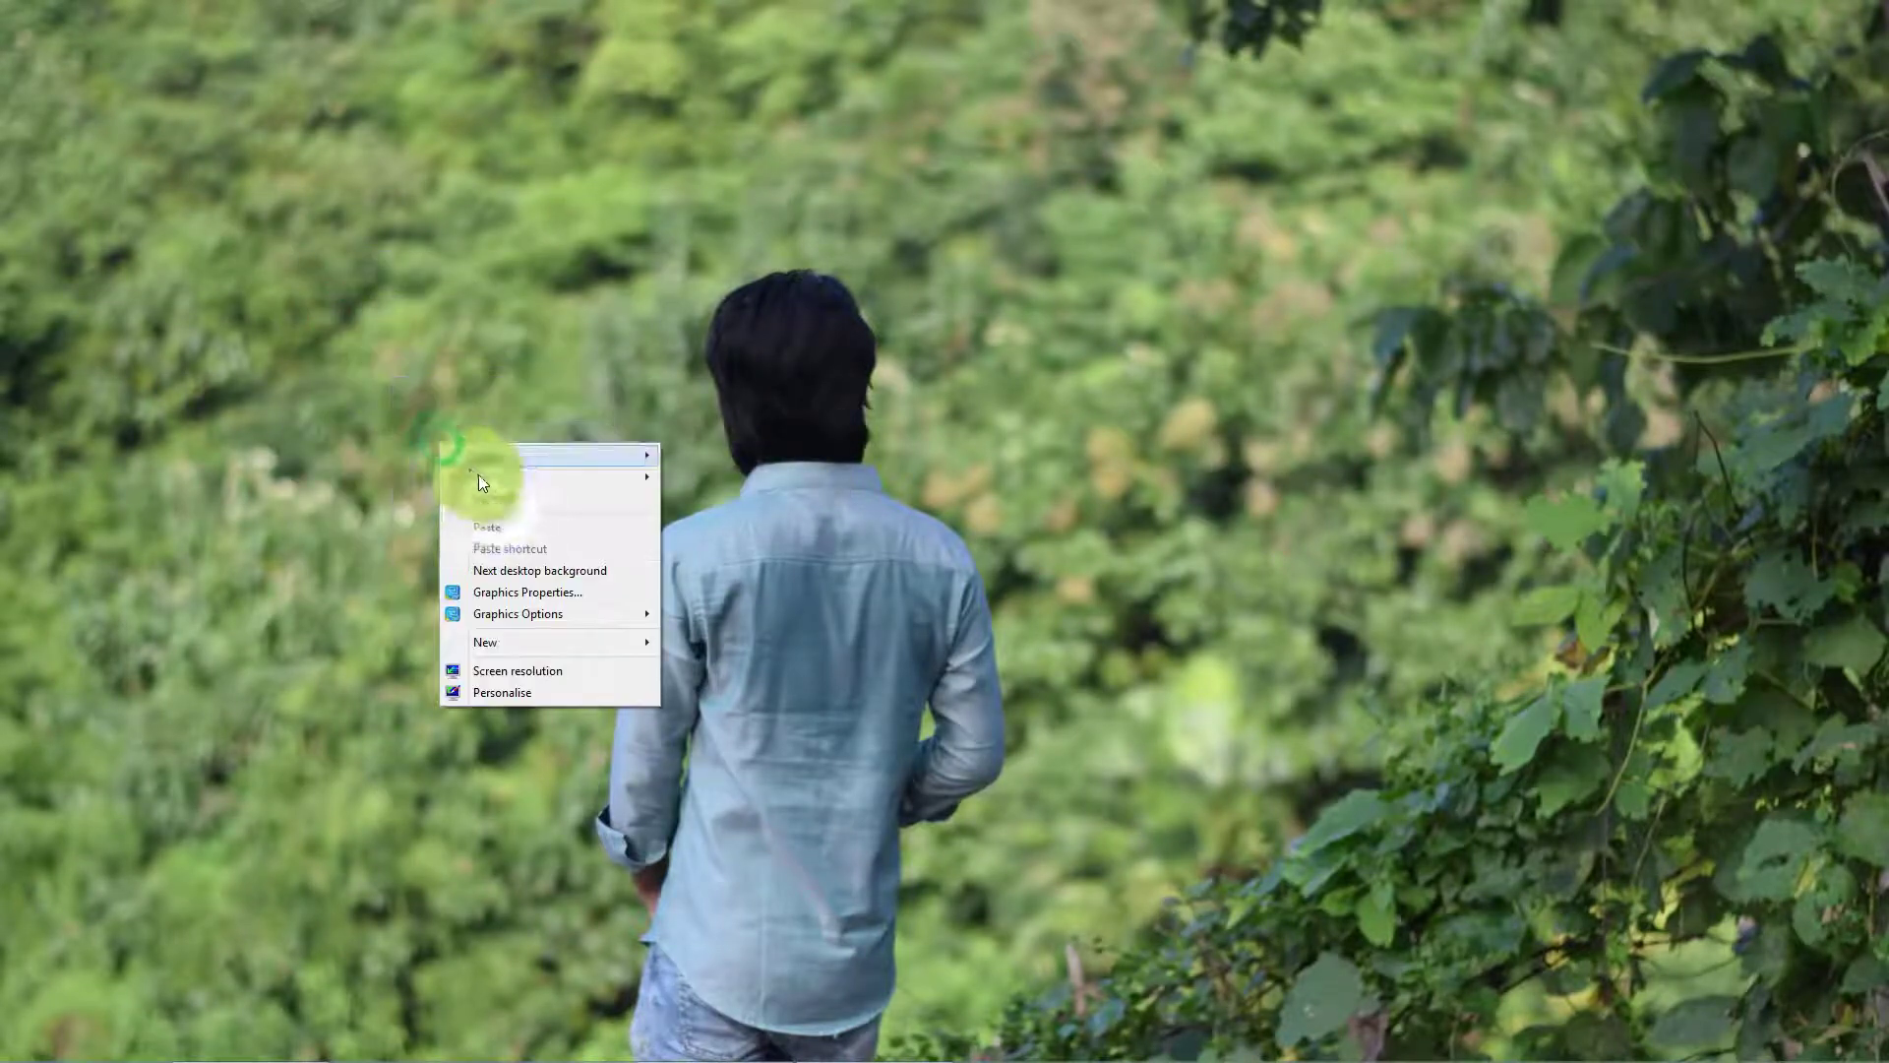
{"action": "right_click", "coordinate": [492, 500]}
{"action": "right_click", "coordinate": [565, 549]}
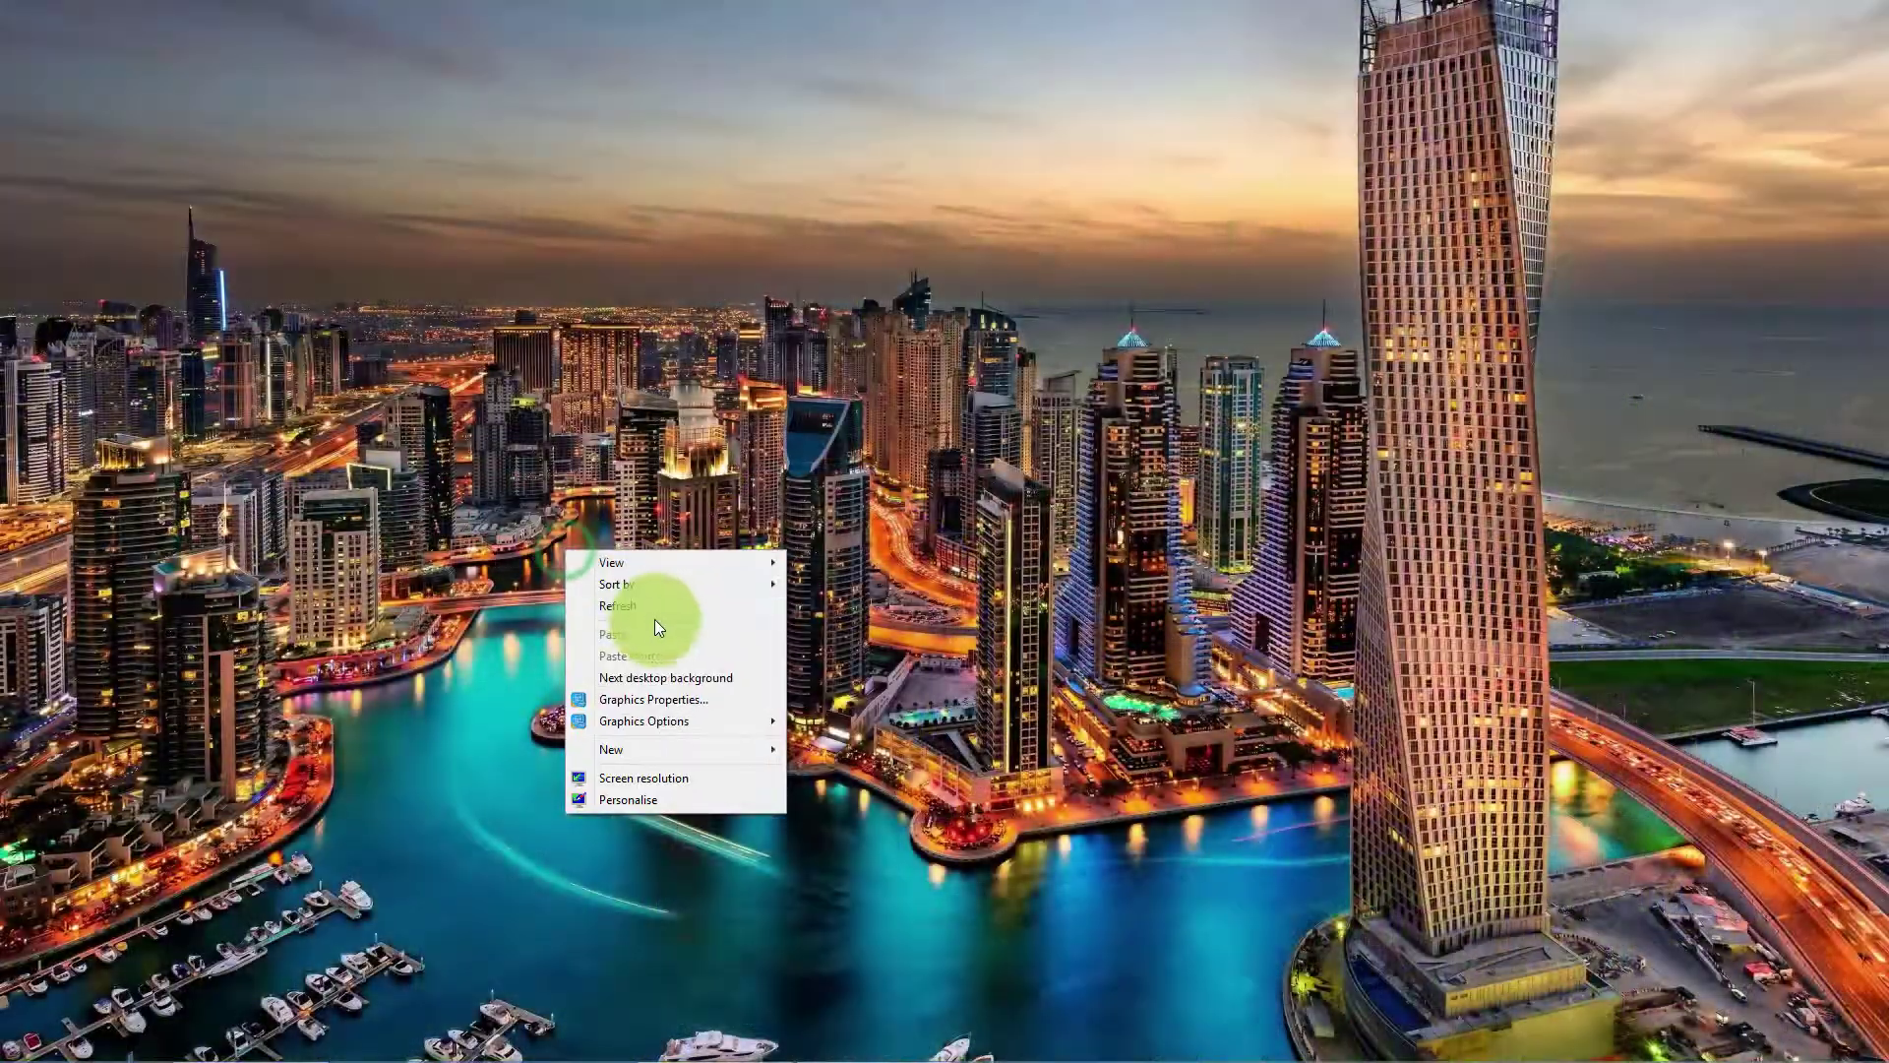
{"action": "right_click", "coordinate": [653, 618]}
{"action": "left_click", "coordinate": [741, 665]}
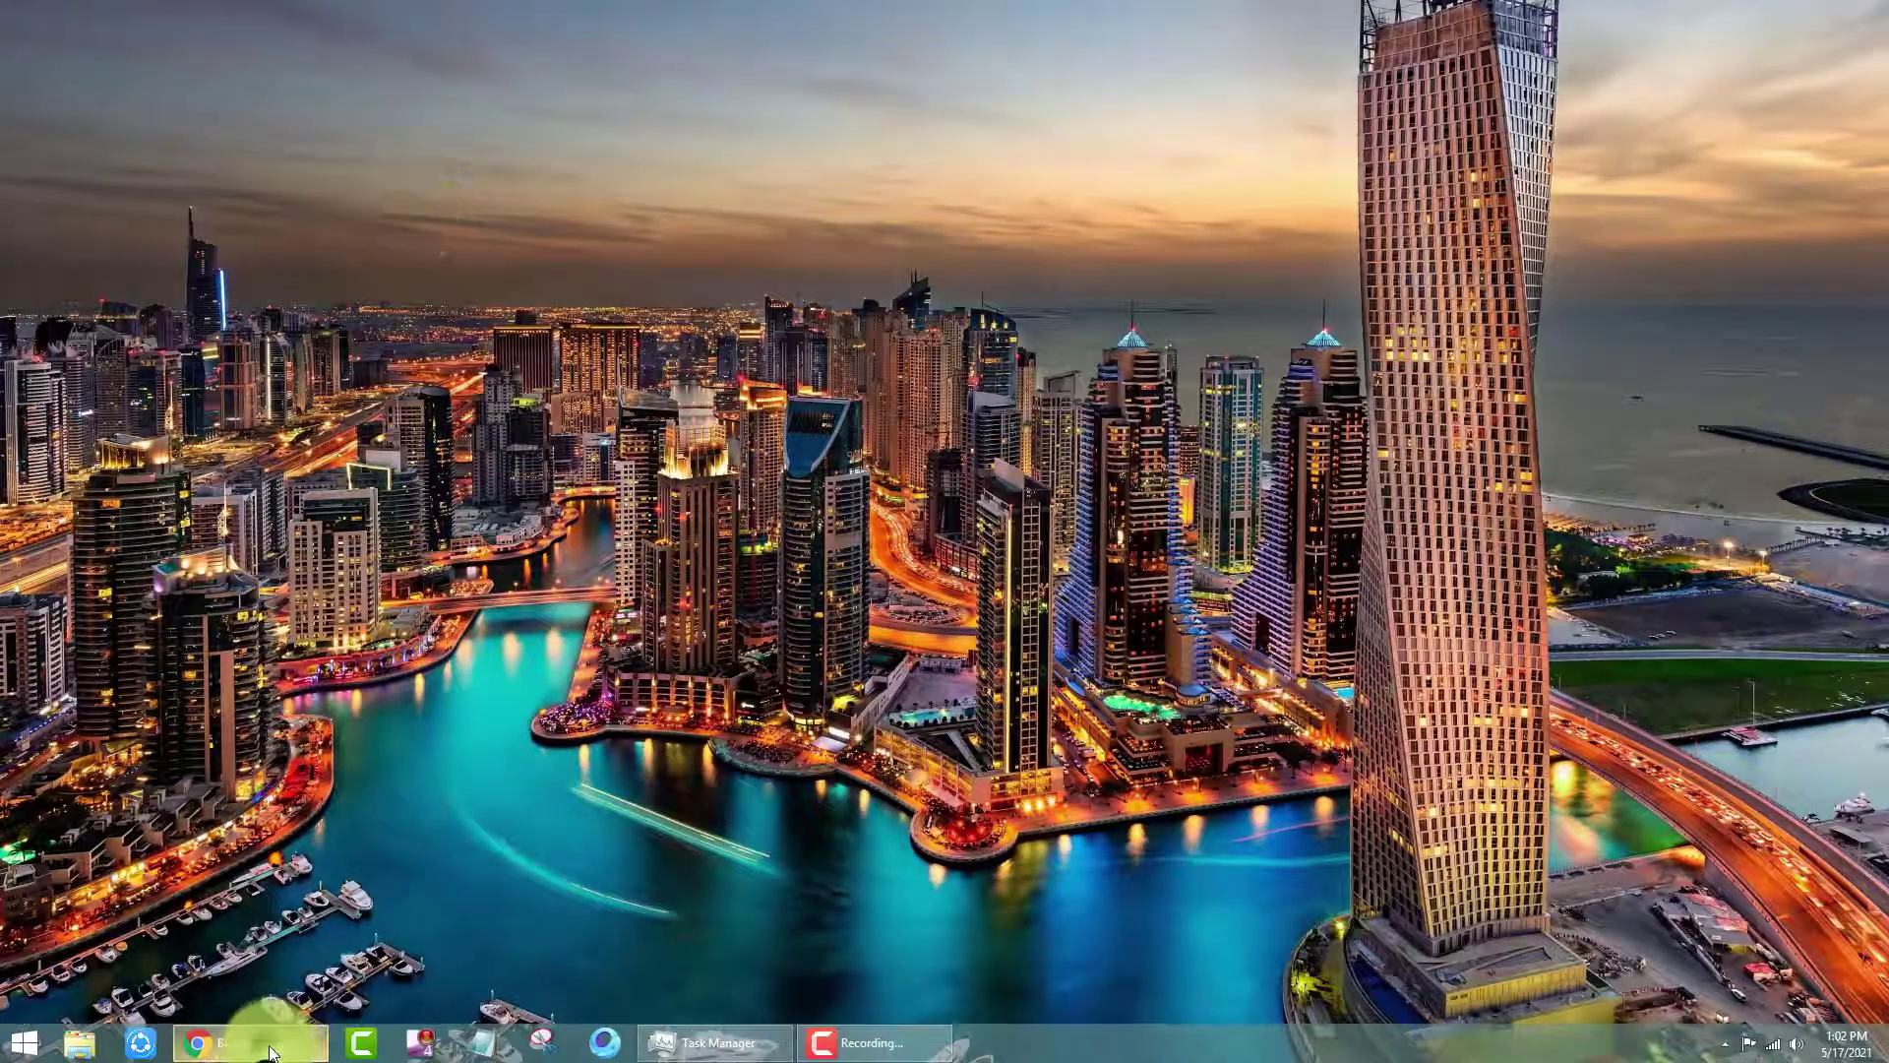
Step: Switch to Chrome and open the documentation section of the Facebook for Developers site from the search results
{"action": "left_click", "coordinate": [275, 1051]}
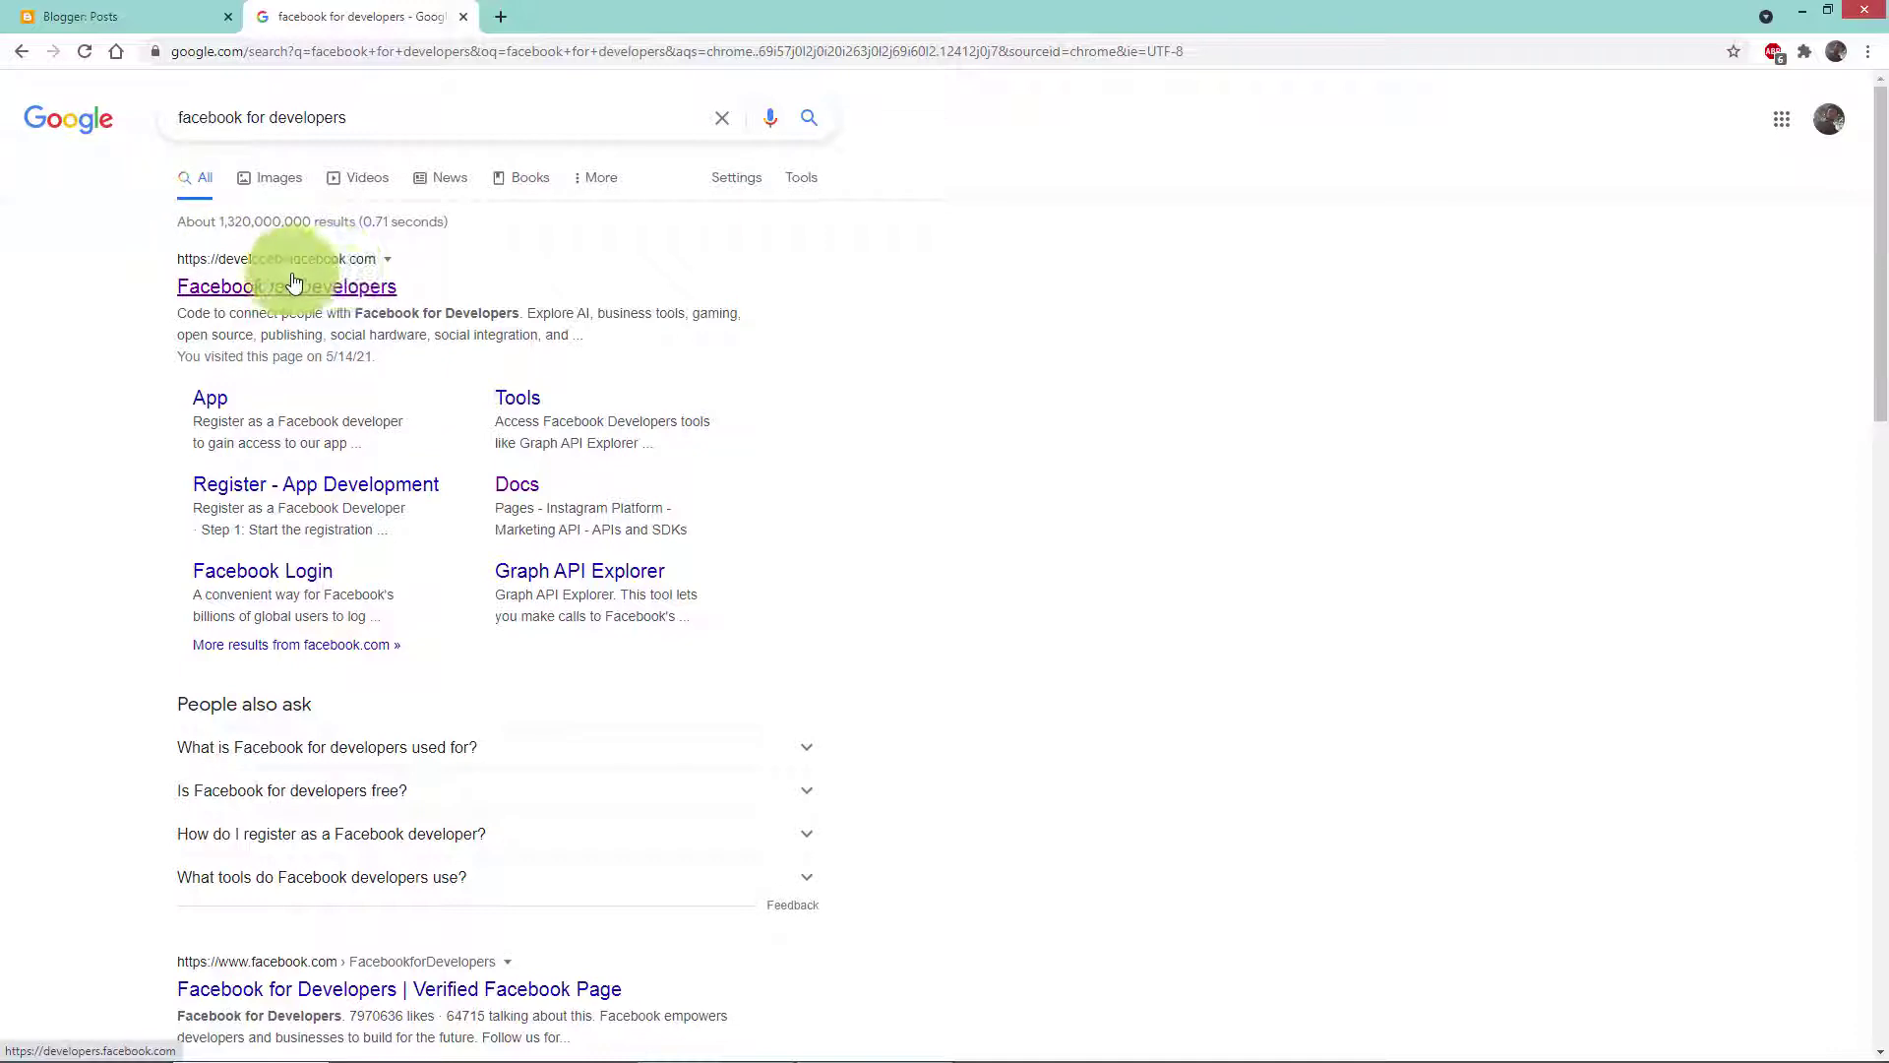
{"action": "left_click", "coordinate": [241, 292]}
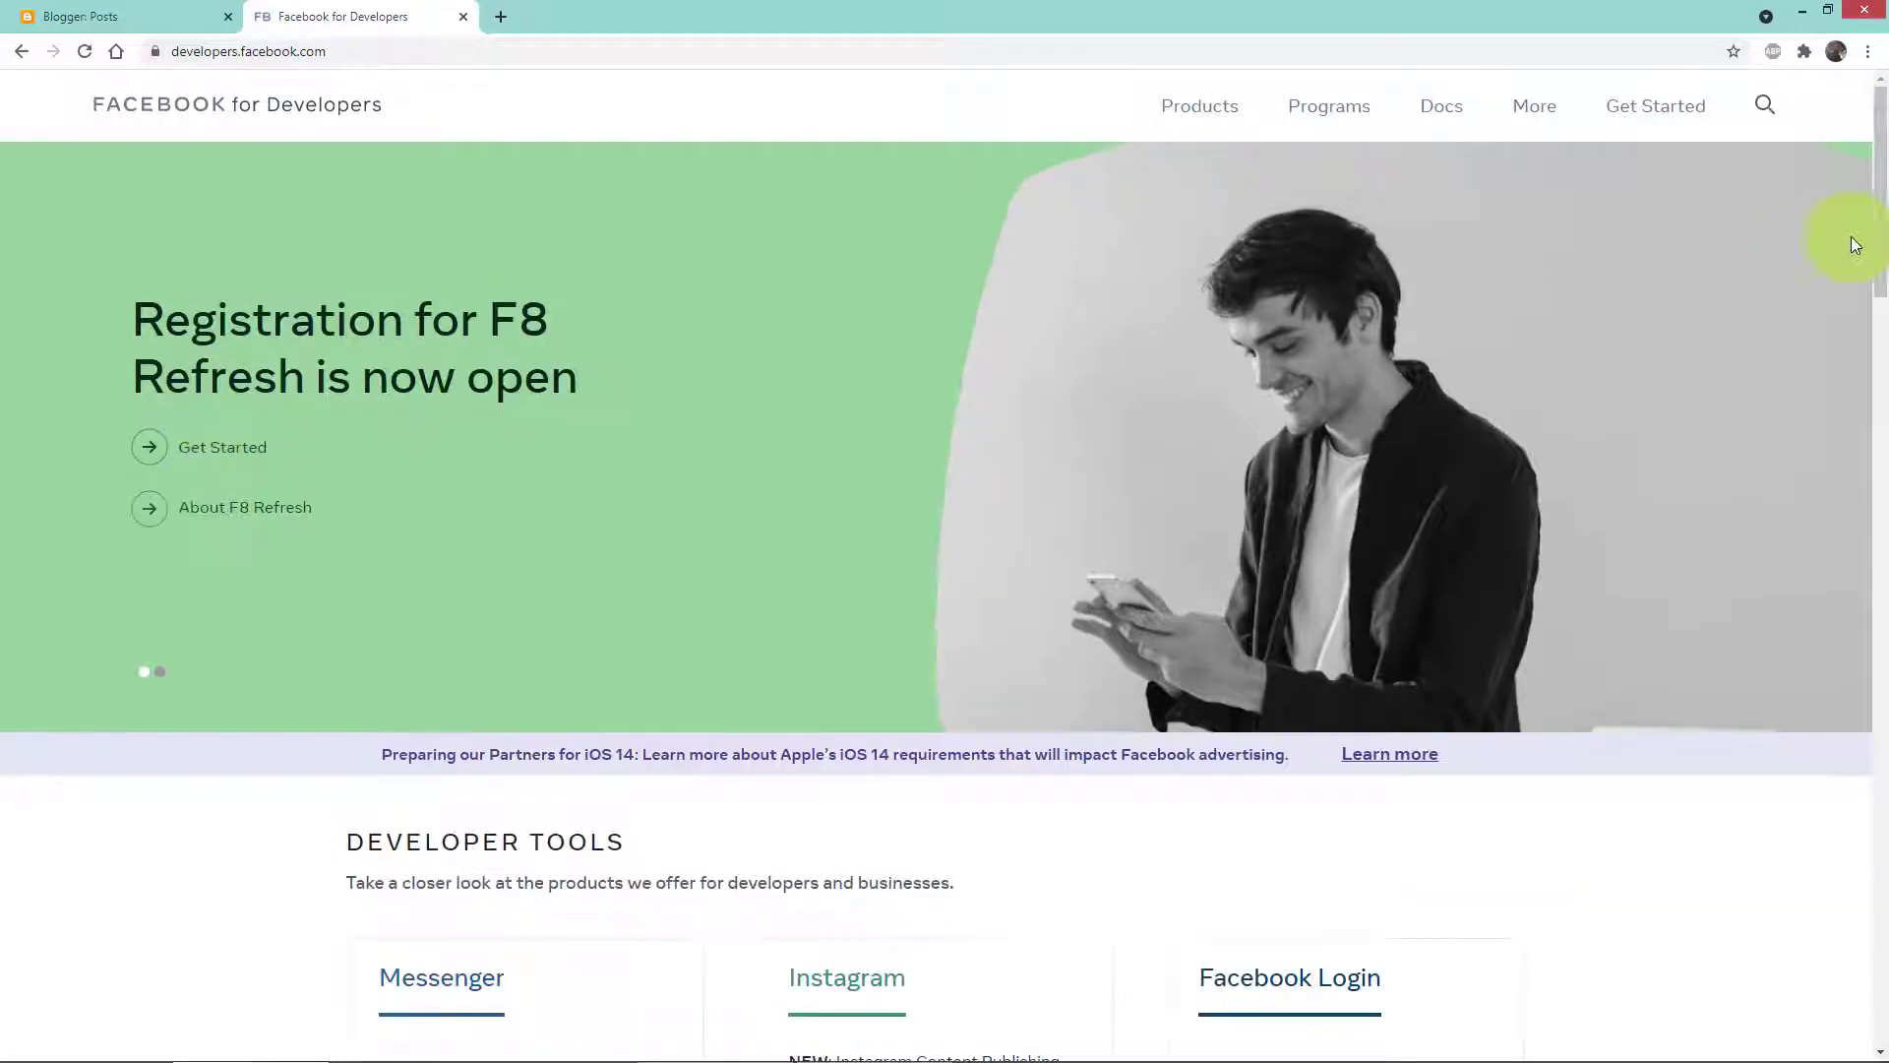
{"action": "left_click", "coordinate": [1435, 108]}
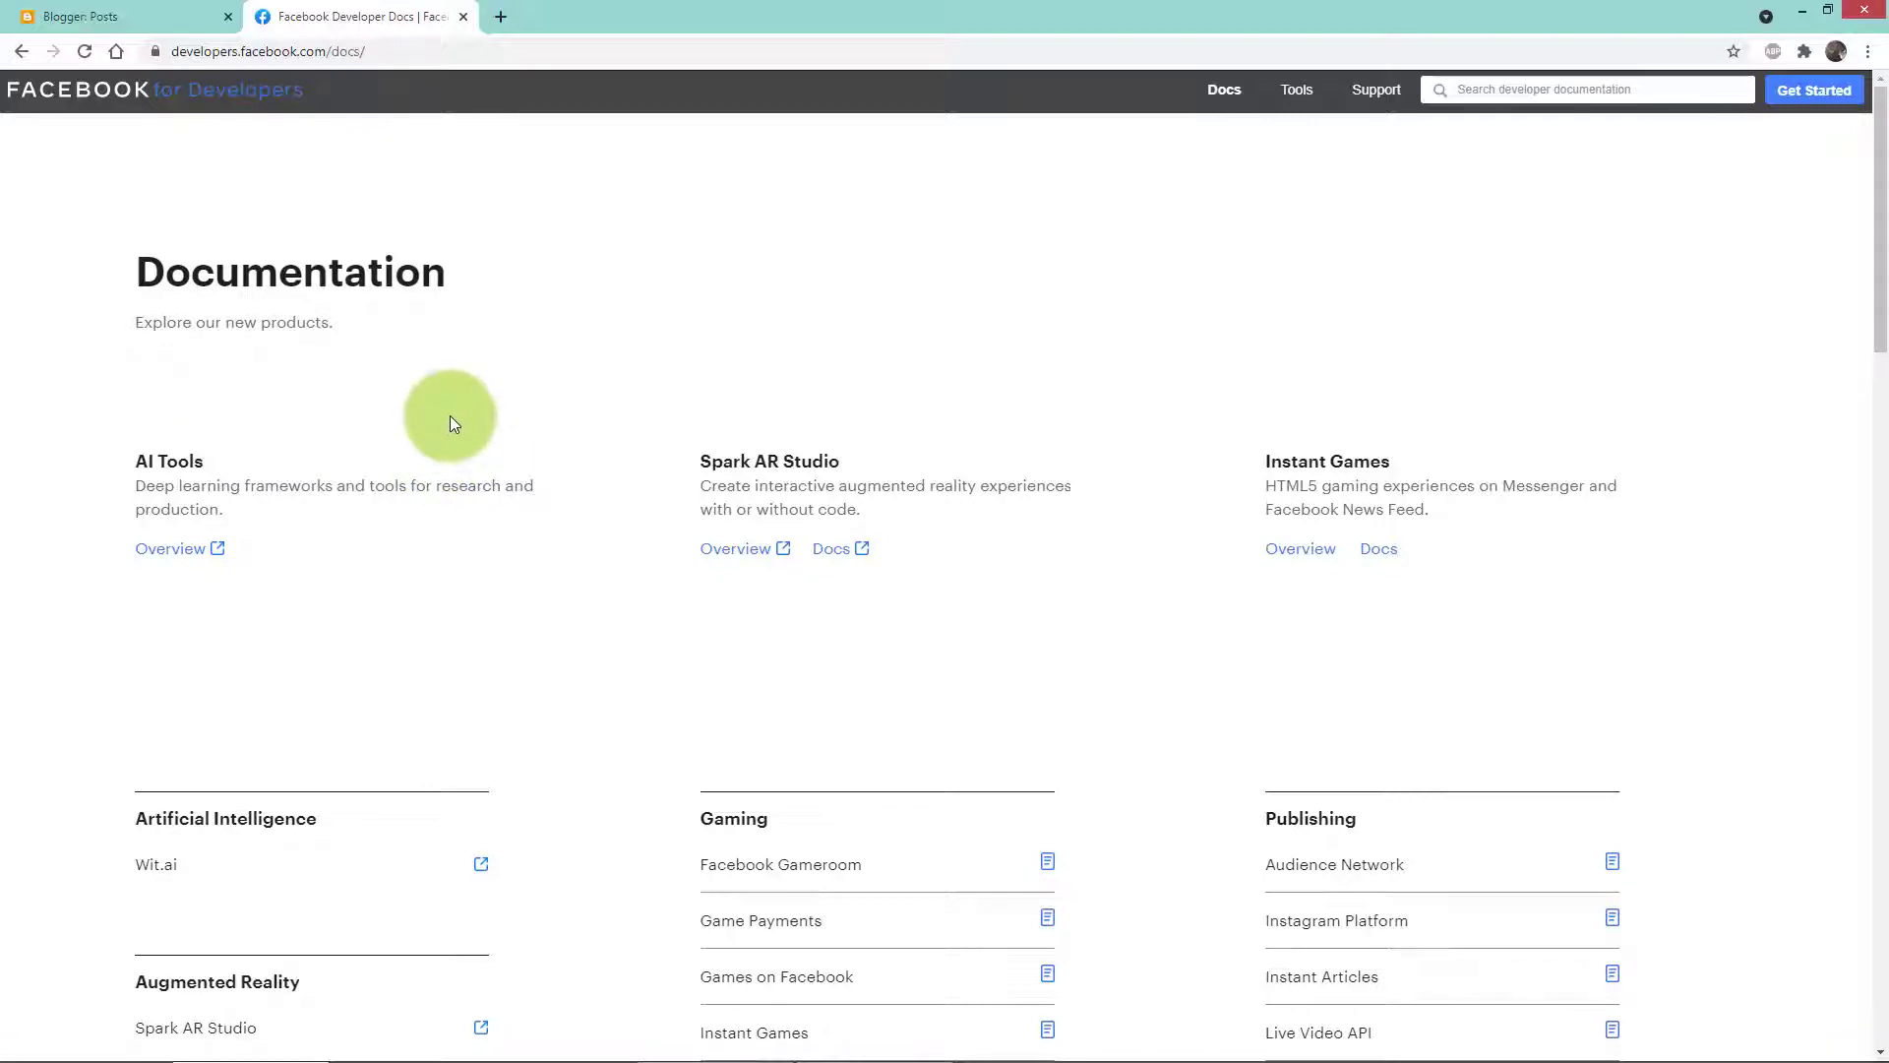
Step: Open the Group Plugin documentation under Social Integrations and look through its setup instructions
{"action": "scroll", "coordinate": [450, 414], "scroll_direction": "down", "scroll_amount": 5}
{"action": "scroll", "coordinate": [451, 413], "scroll_direction": "down", "scroll_amount": 3}
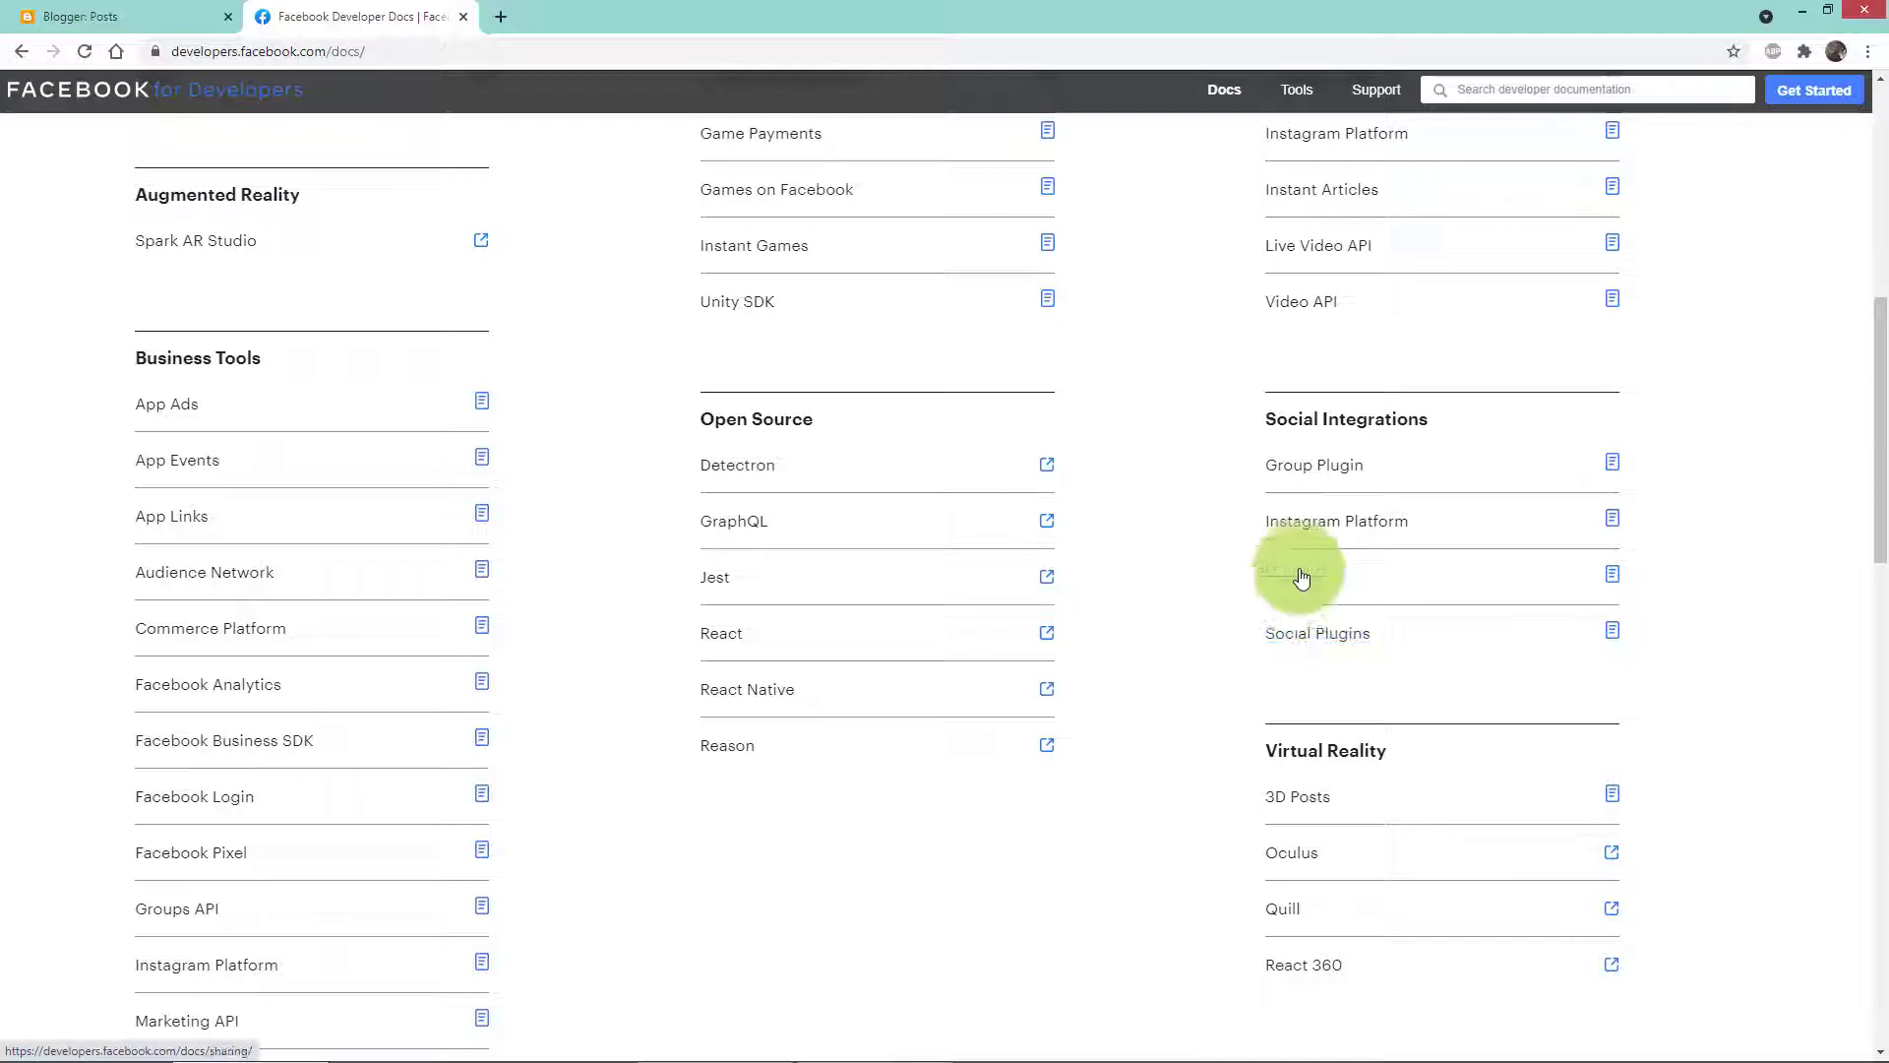
{"action": "left_click", "coordinate": [1349, 474]}
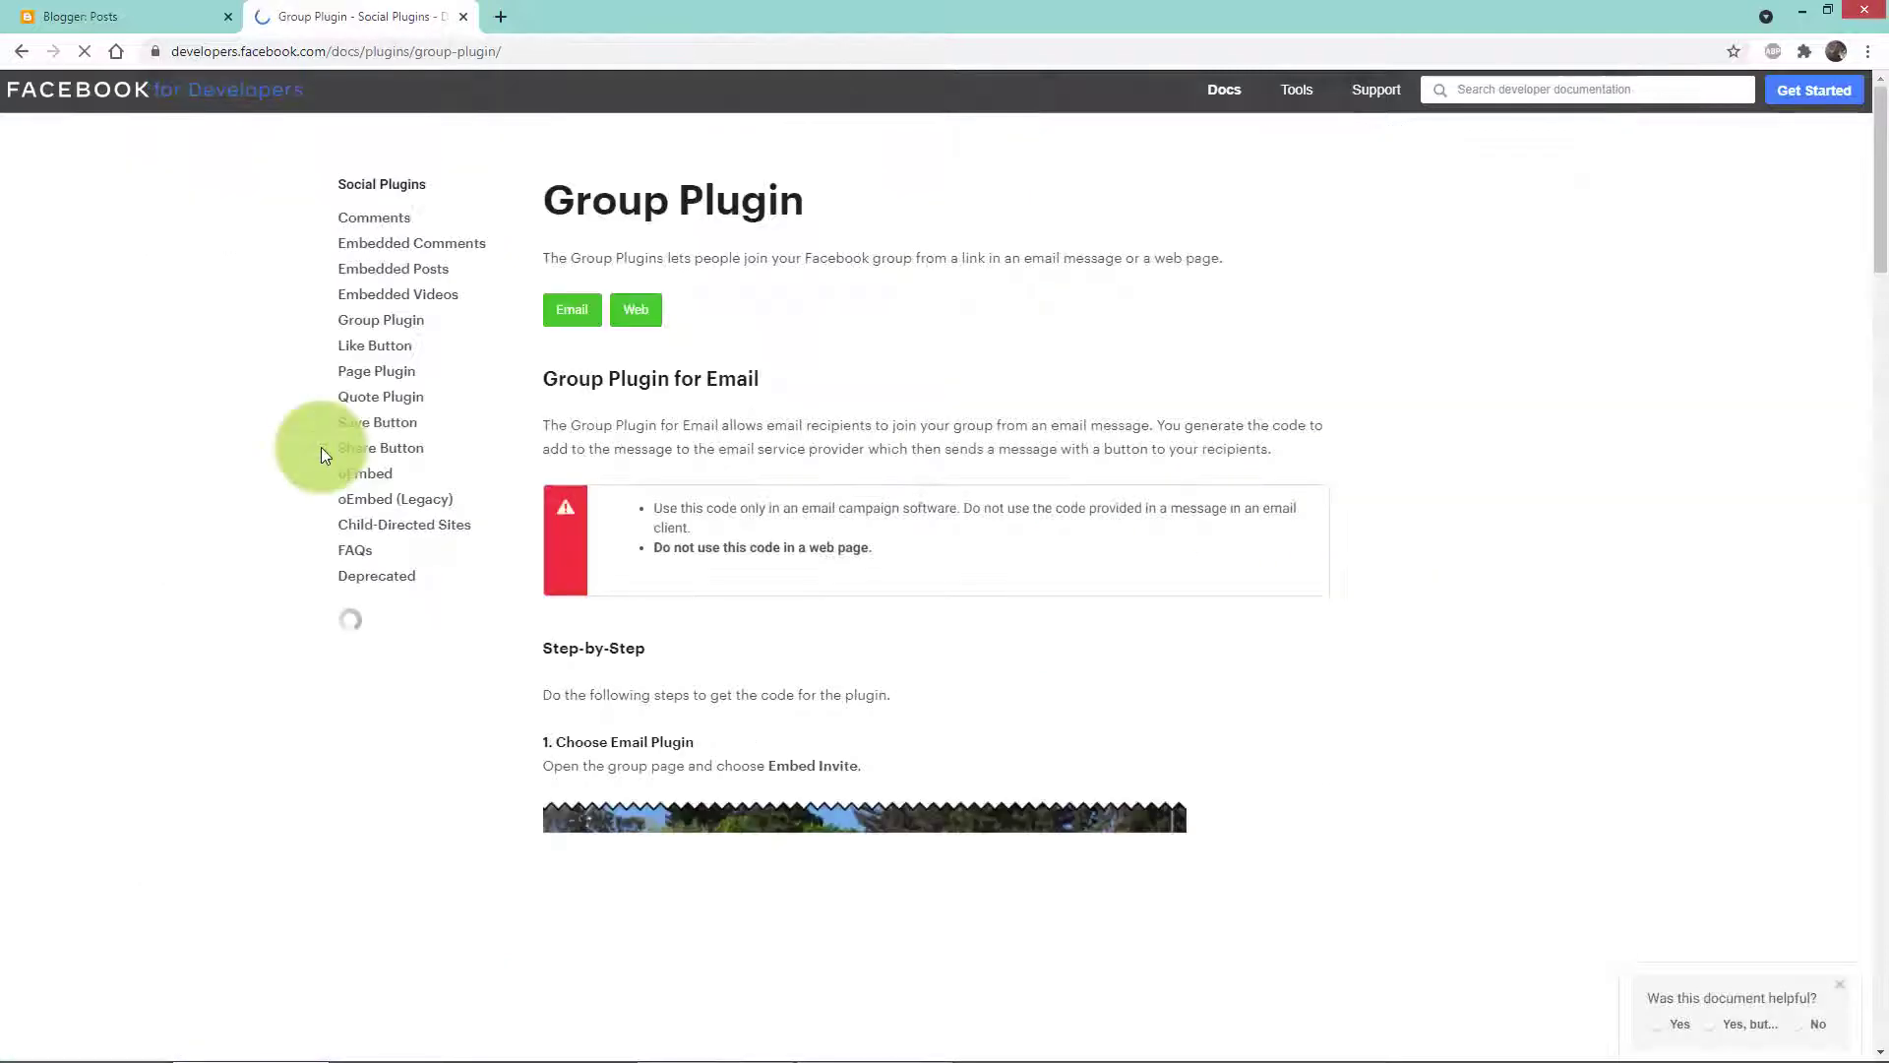
{"action": "scroll", "coordinate": [274, 439], "scroll_direction": "down", "scroll_amount": 12}
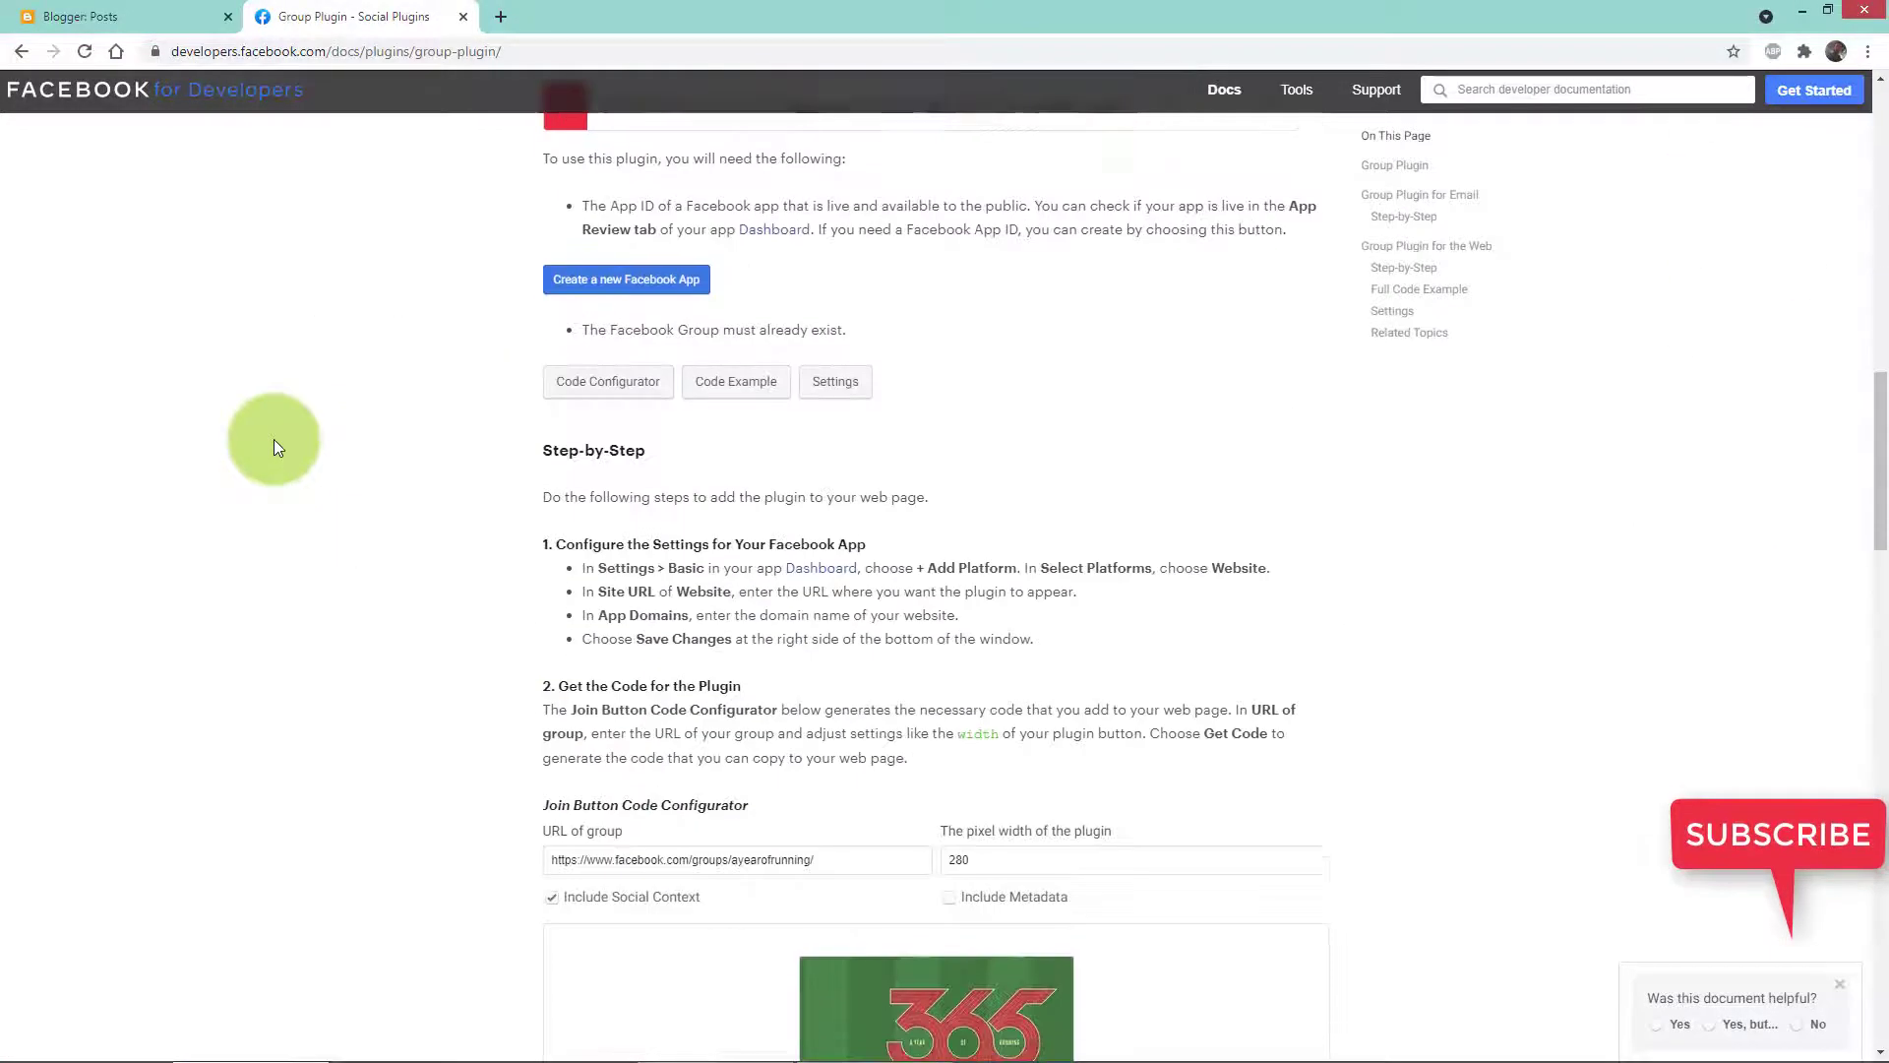
{"action": "scroll", "coordinate": [274, 439], "scroll_direction": "down", "scroll_amount": 10}
{"action": "scroll", "coordinate": [255, 525], "scroll_direction": "up", "scroll_amount": 20}
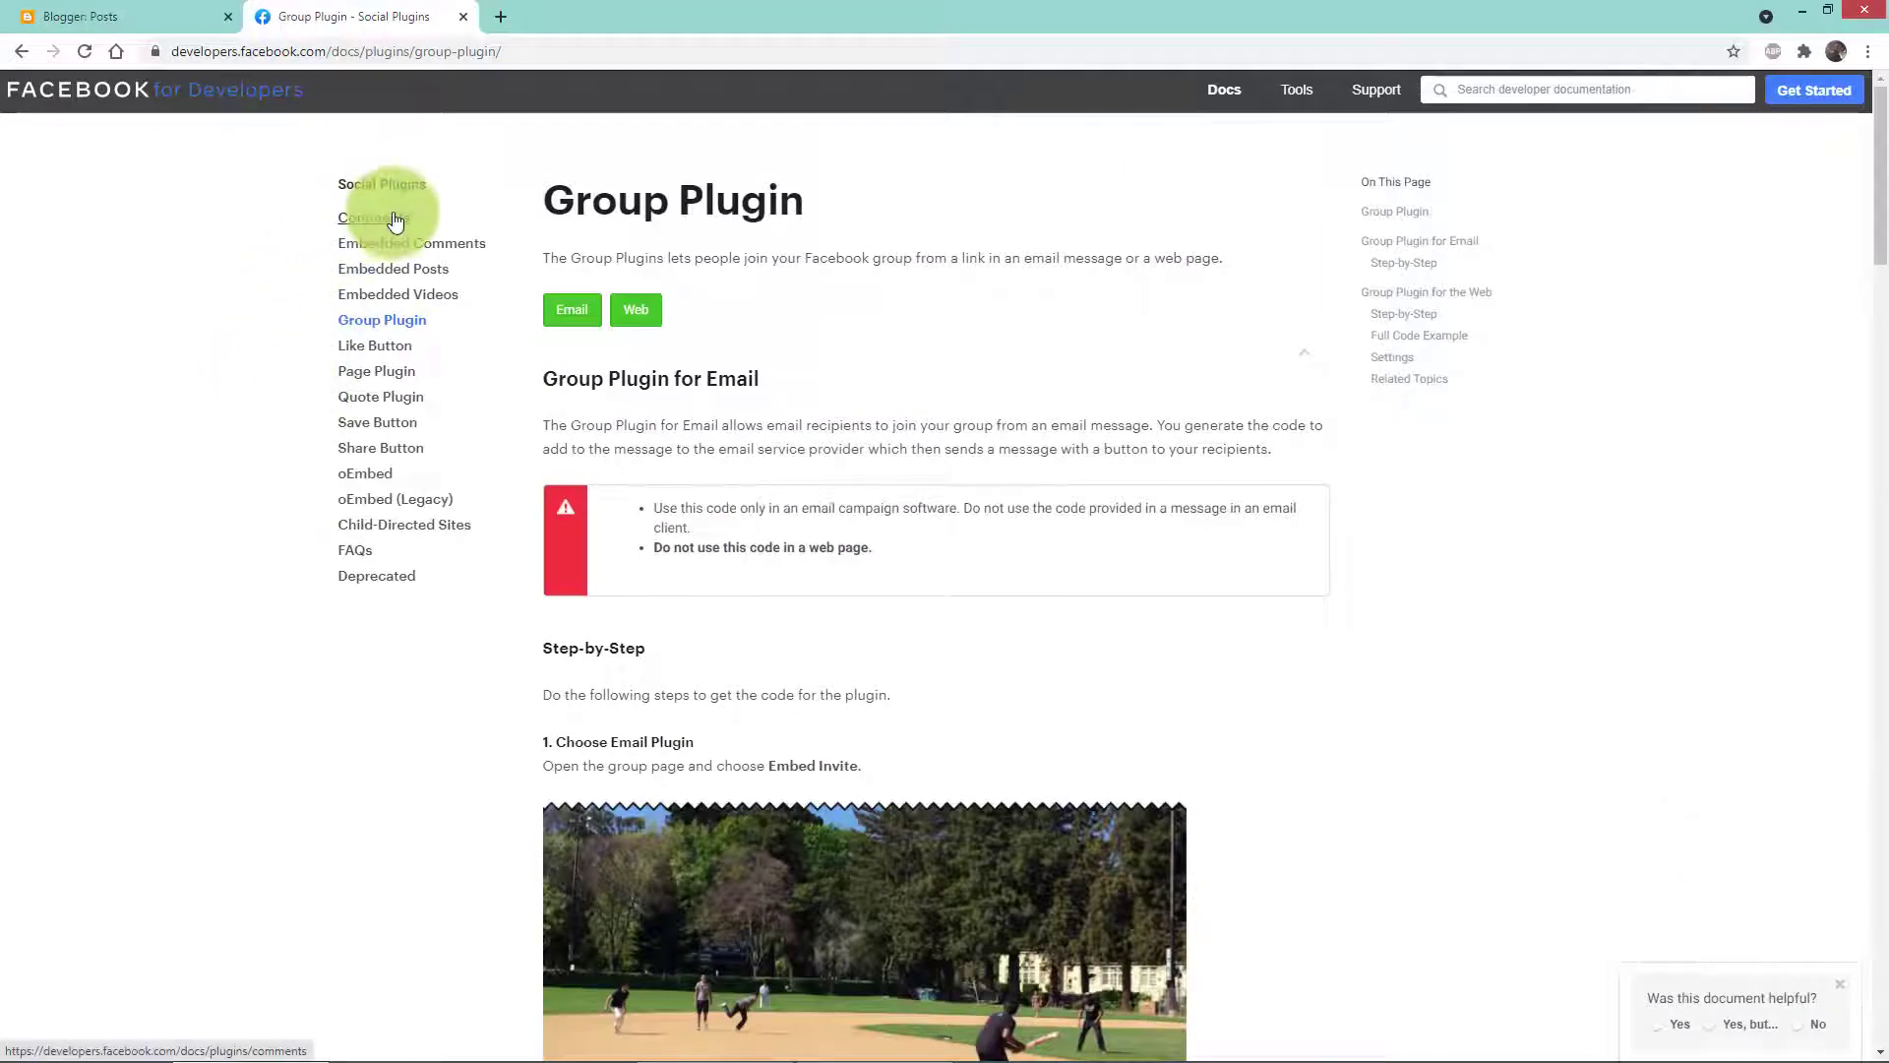
Step: Open the Like Button page of the Social Plugins documentation and find the Like Button Configurator
{"action": "left_click", "coordinate": [382, 349]}
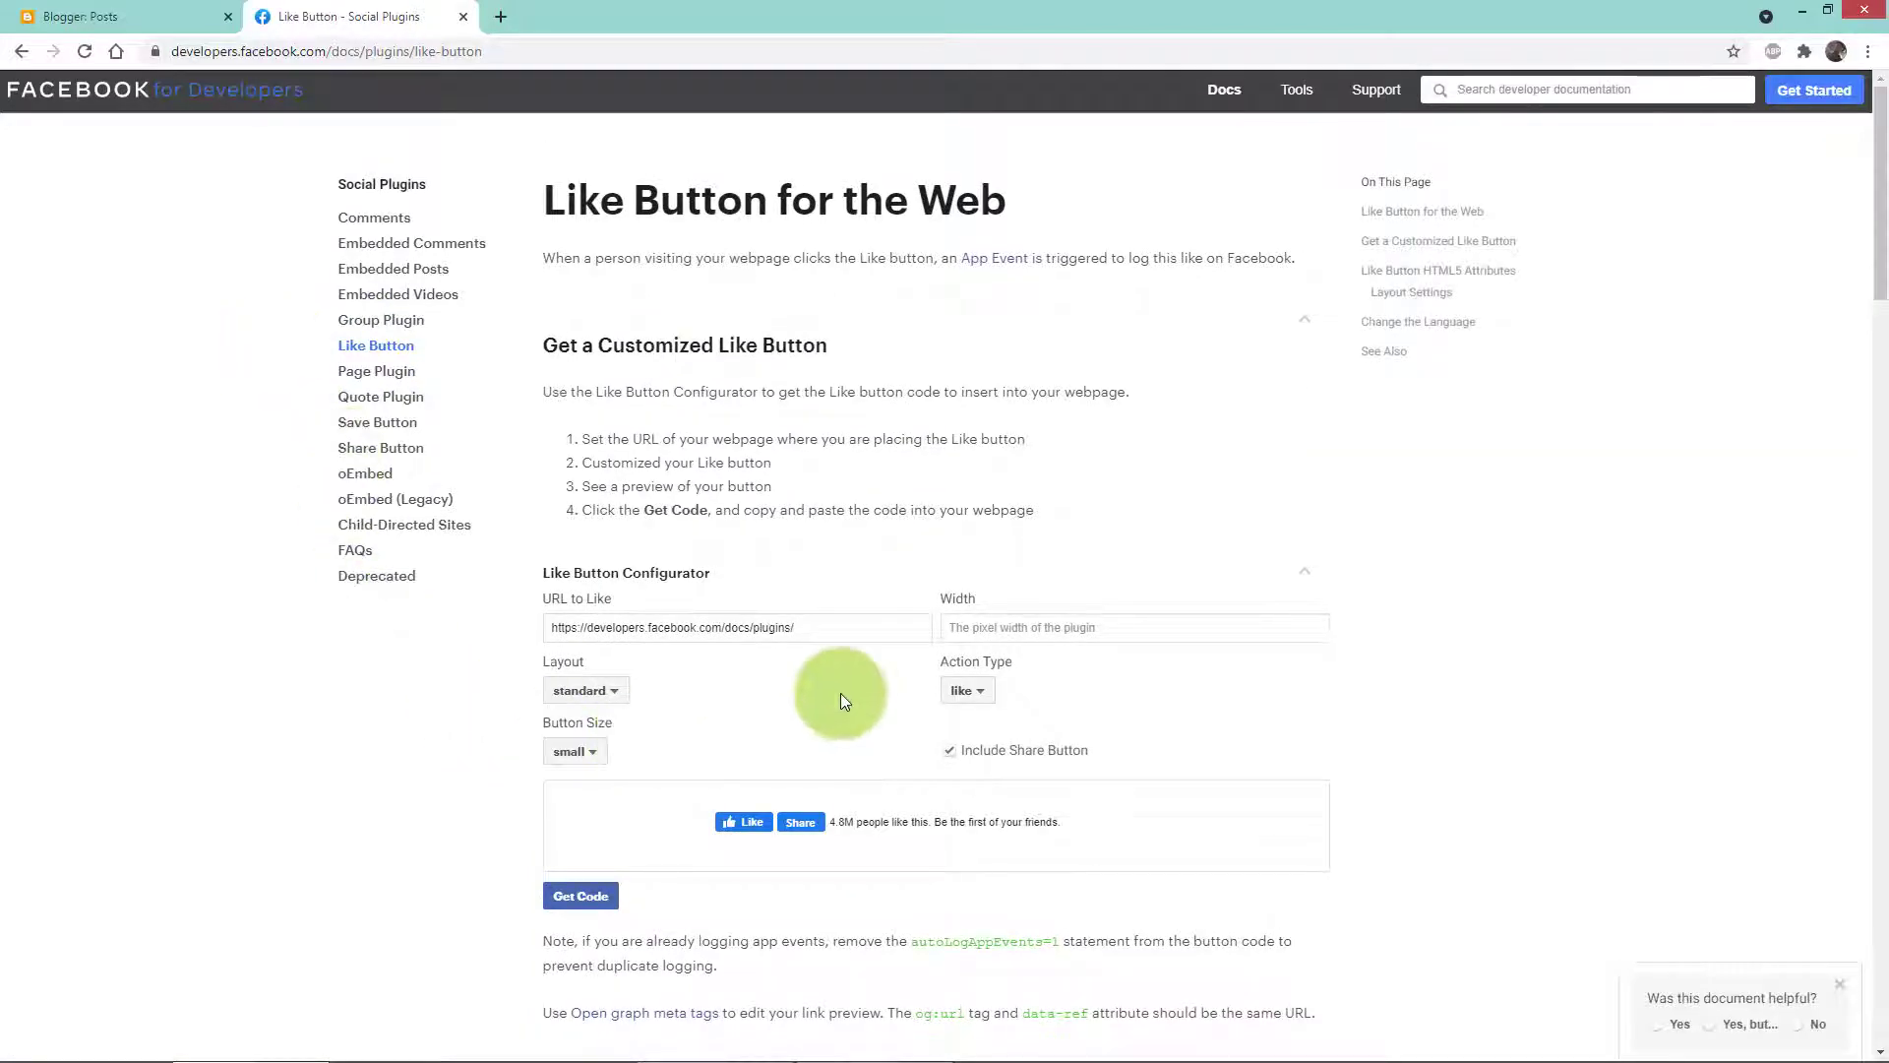
{"action": "scroll", "coordinate": [713, 541], "scroll_direction": "down", "scroll_amount": 3}
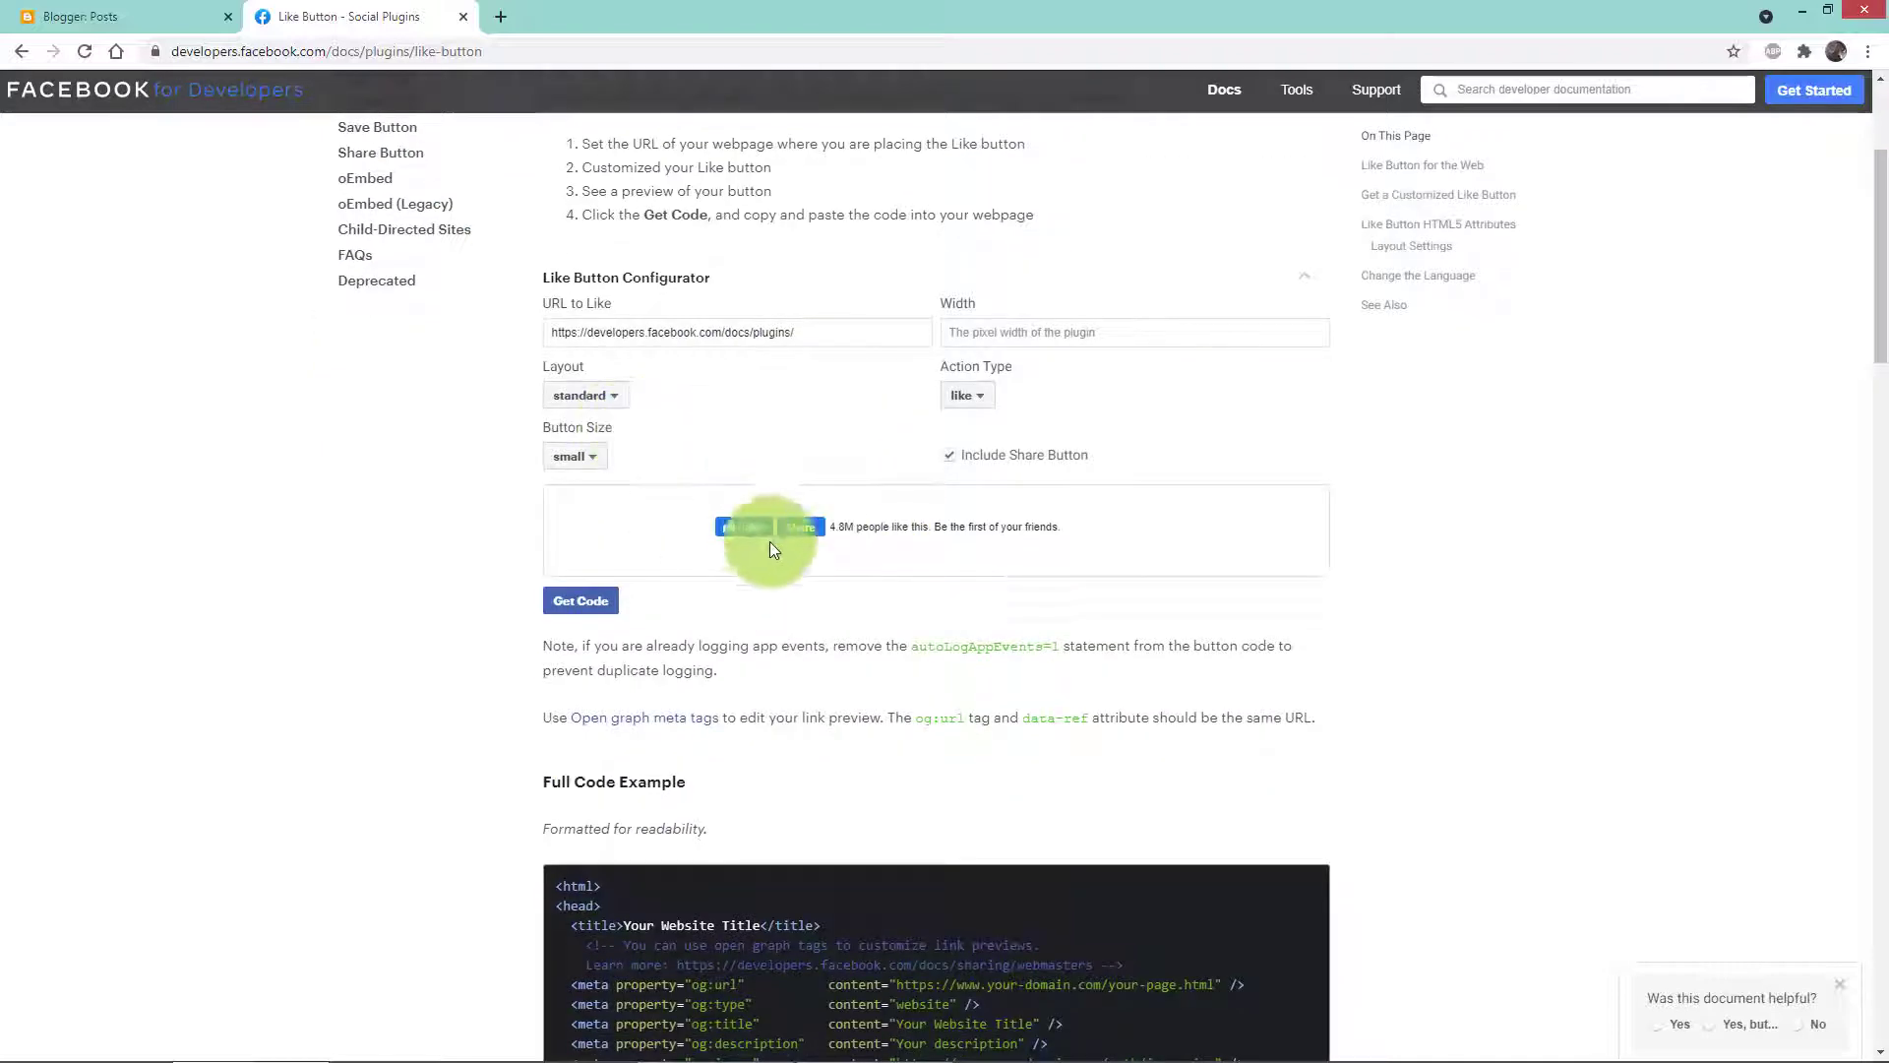
{"action": "scroll", "coordinate": [762, 535], "scroll_direction": "up", "scroll_amount": 1}
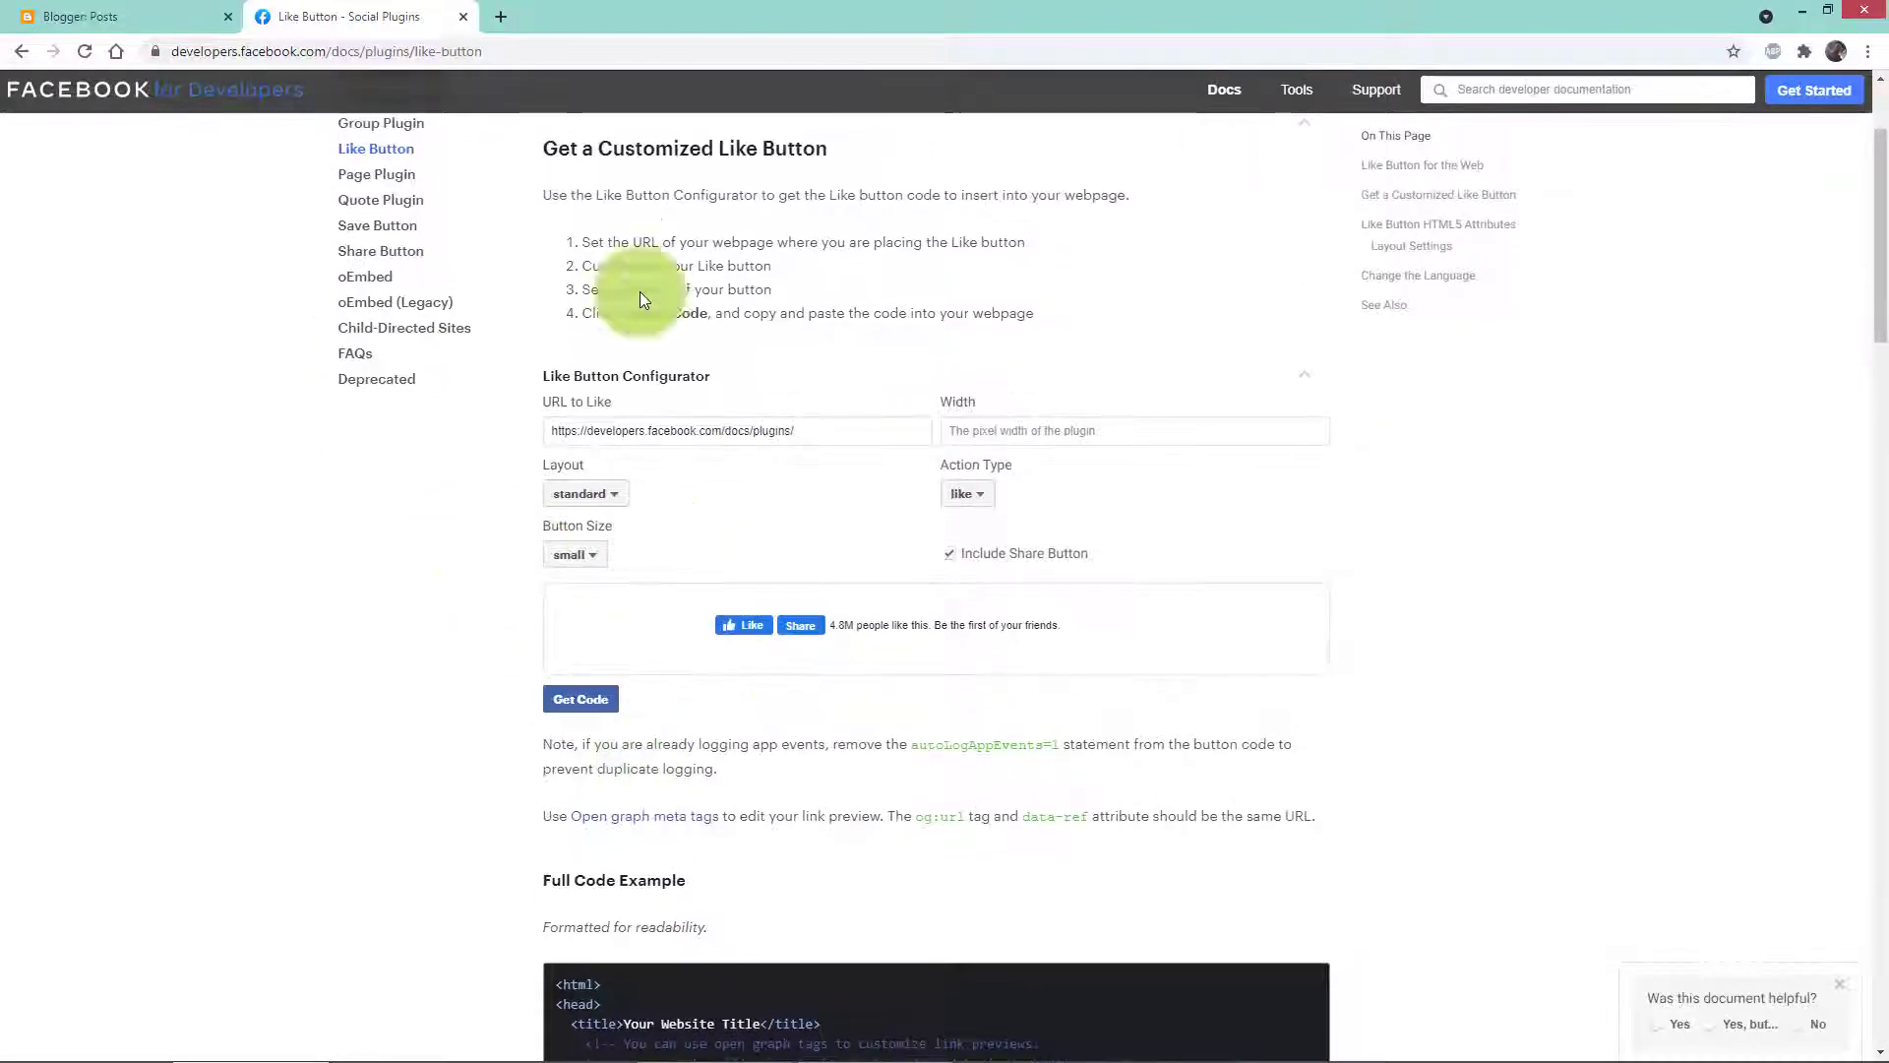
Step: Generate the Like button code, compare the JavaScript SDK and IFrame versions, and close the code window
{"action": "left_click", "coordinate": [582, 702]}
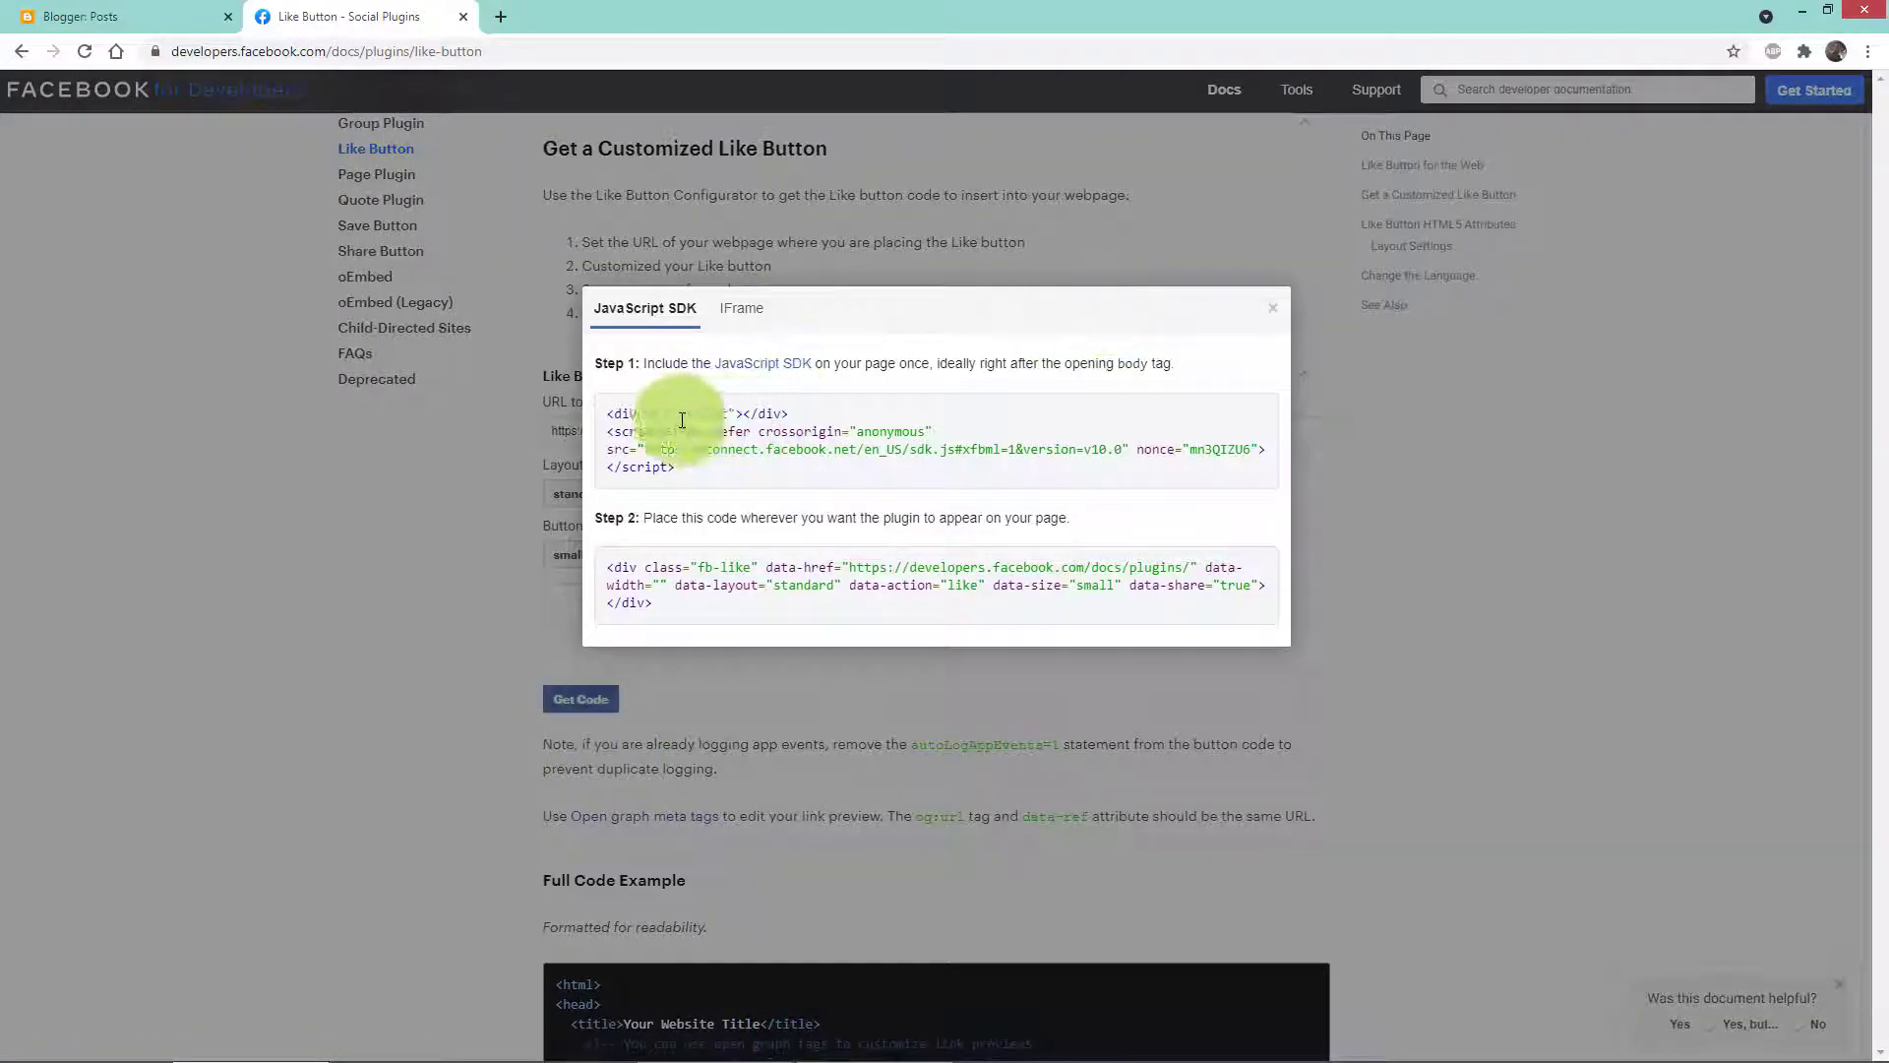
{"action": "left_click", "coordinate": [738, 308]}
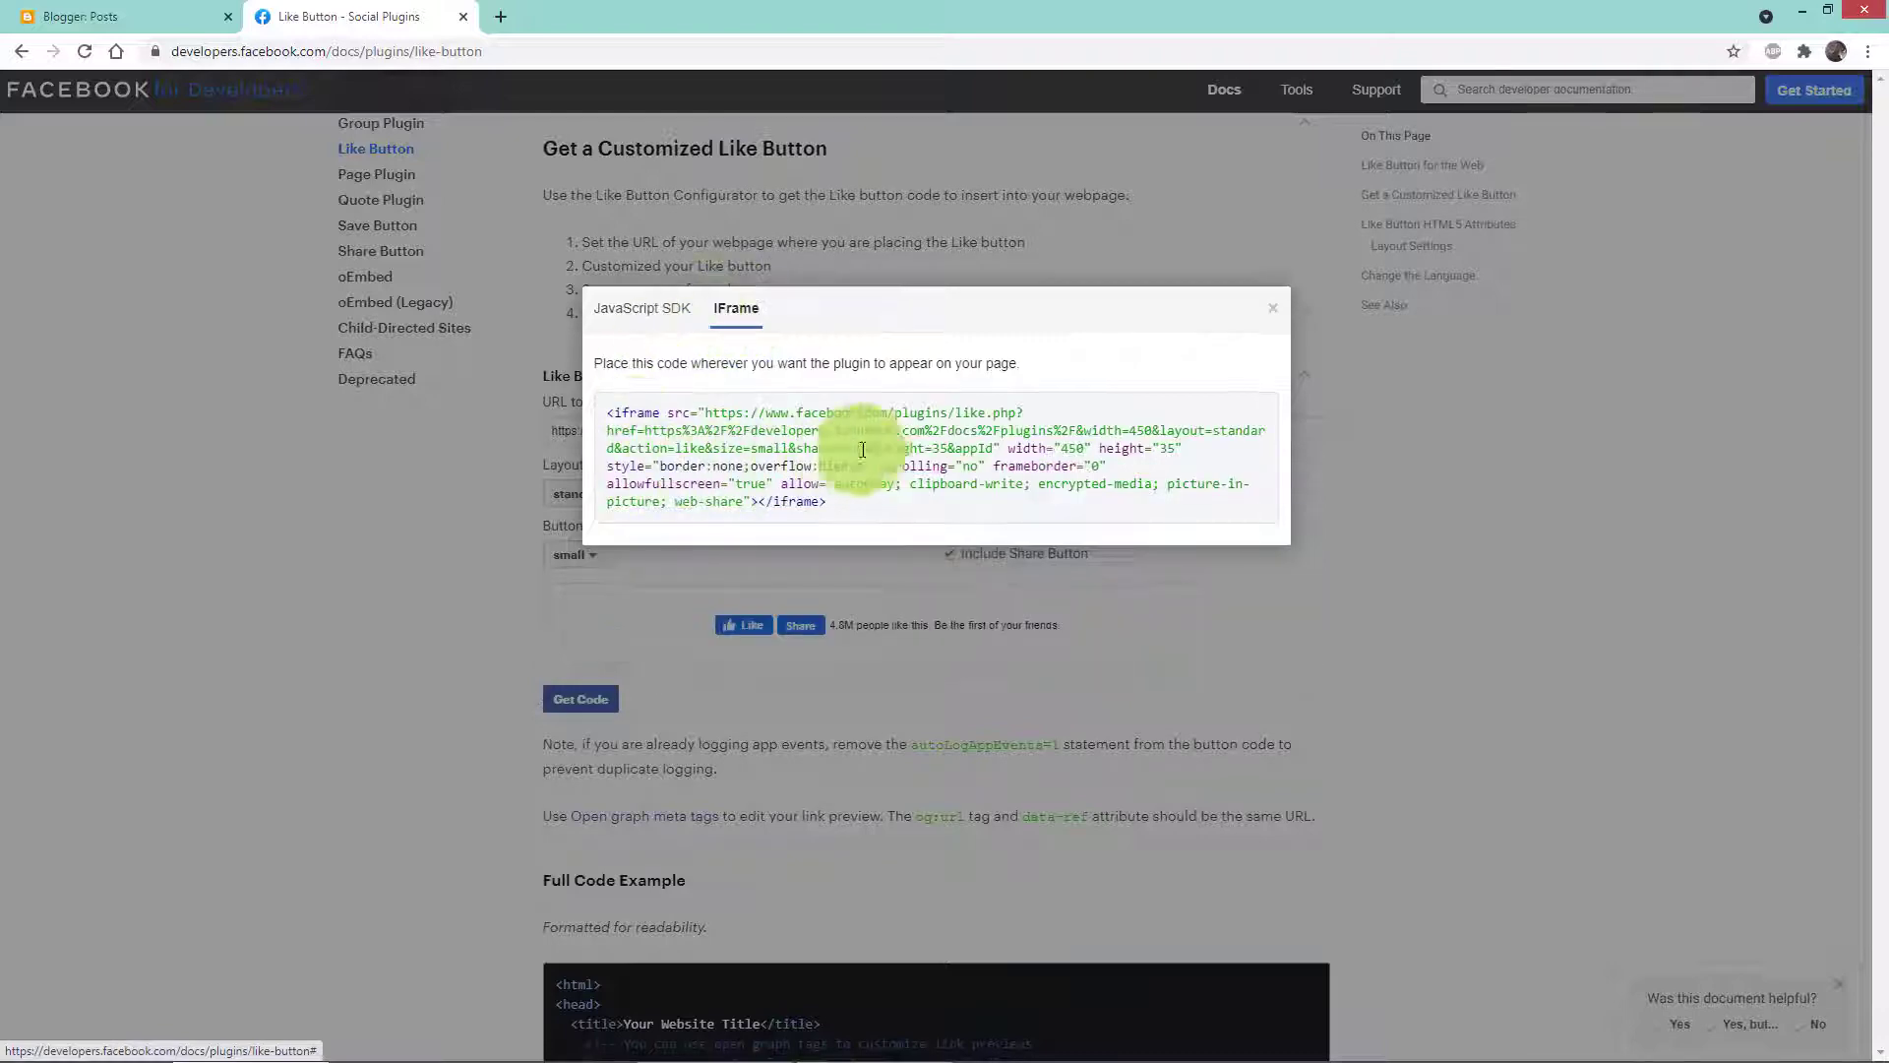
{"action": "left_click", "coordinate": [642, 308]}
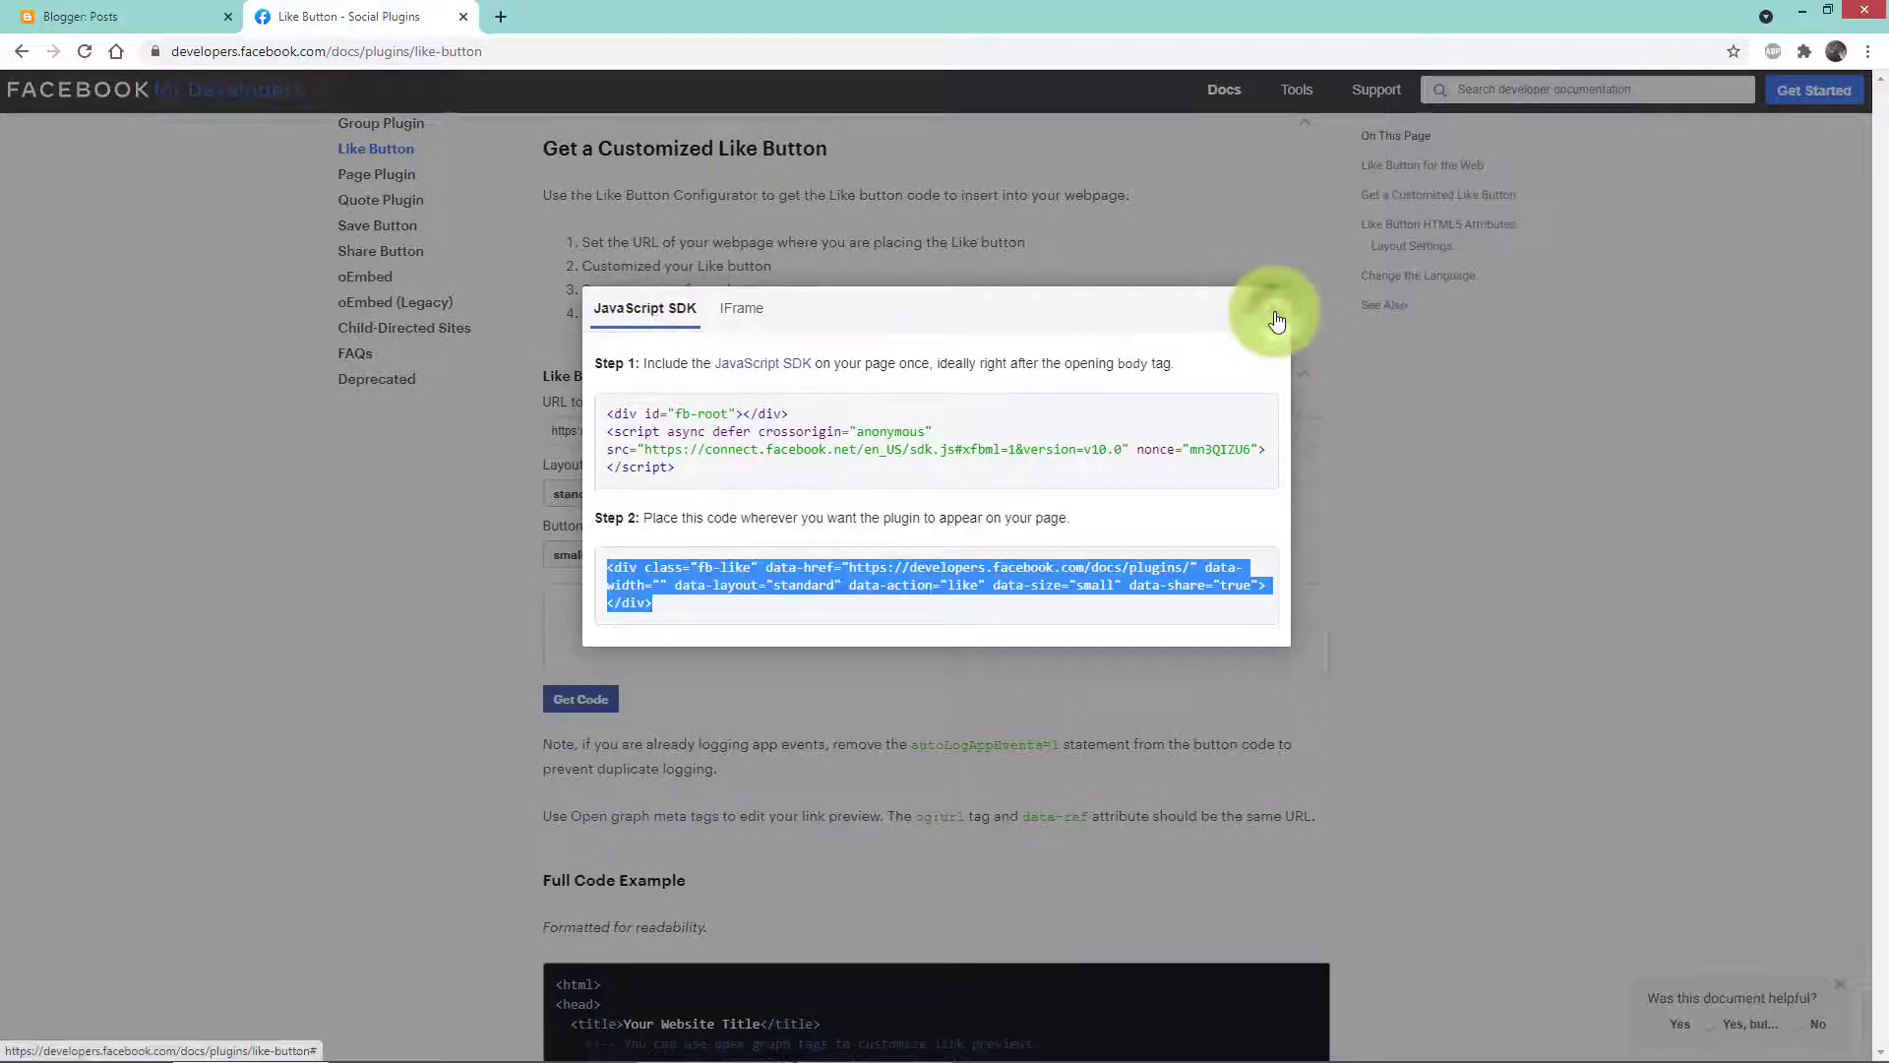
{"action": "left_click", "coordinate": [1276, 320]}
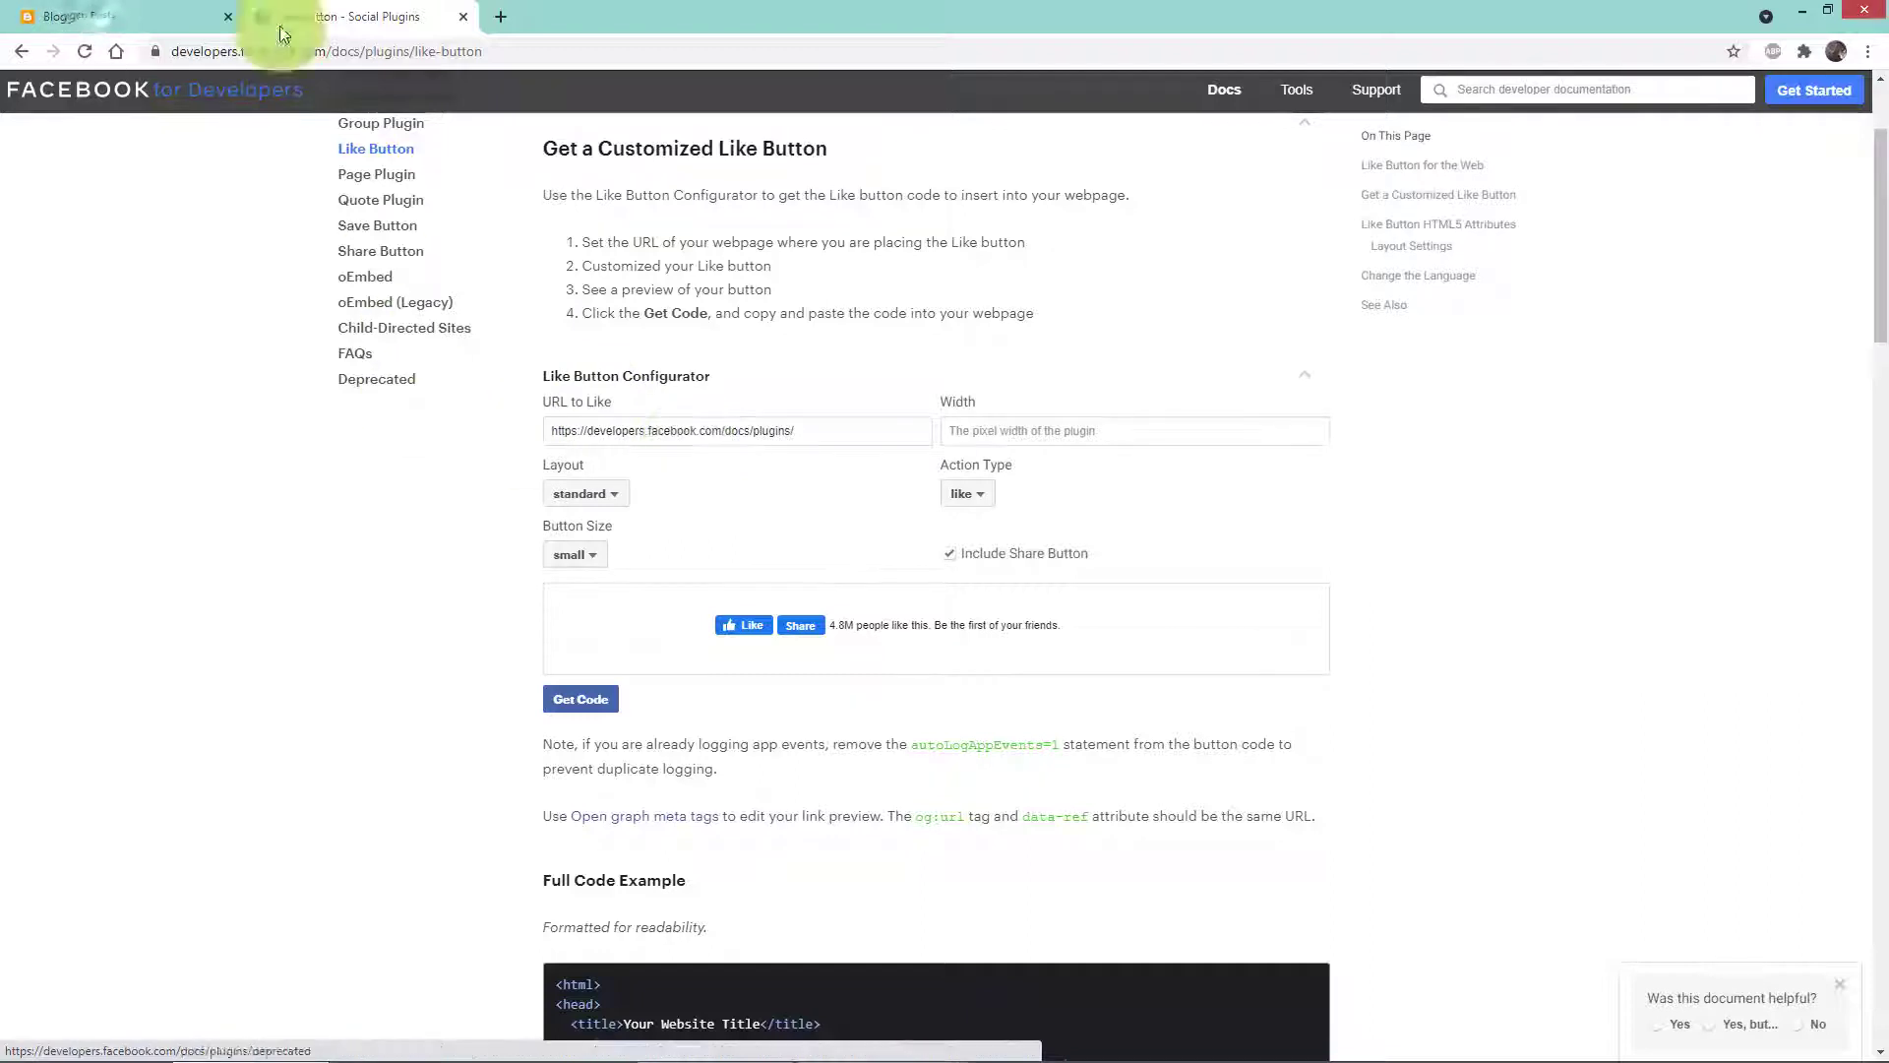
Step: Open the live SCARY TECH blog from Blogger and examine the home page's sections and sidebar
{"action": "left_click", "coordinate": [118, 16]}
{"action": "left_click", "coordinate": [118, 728]}
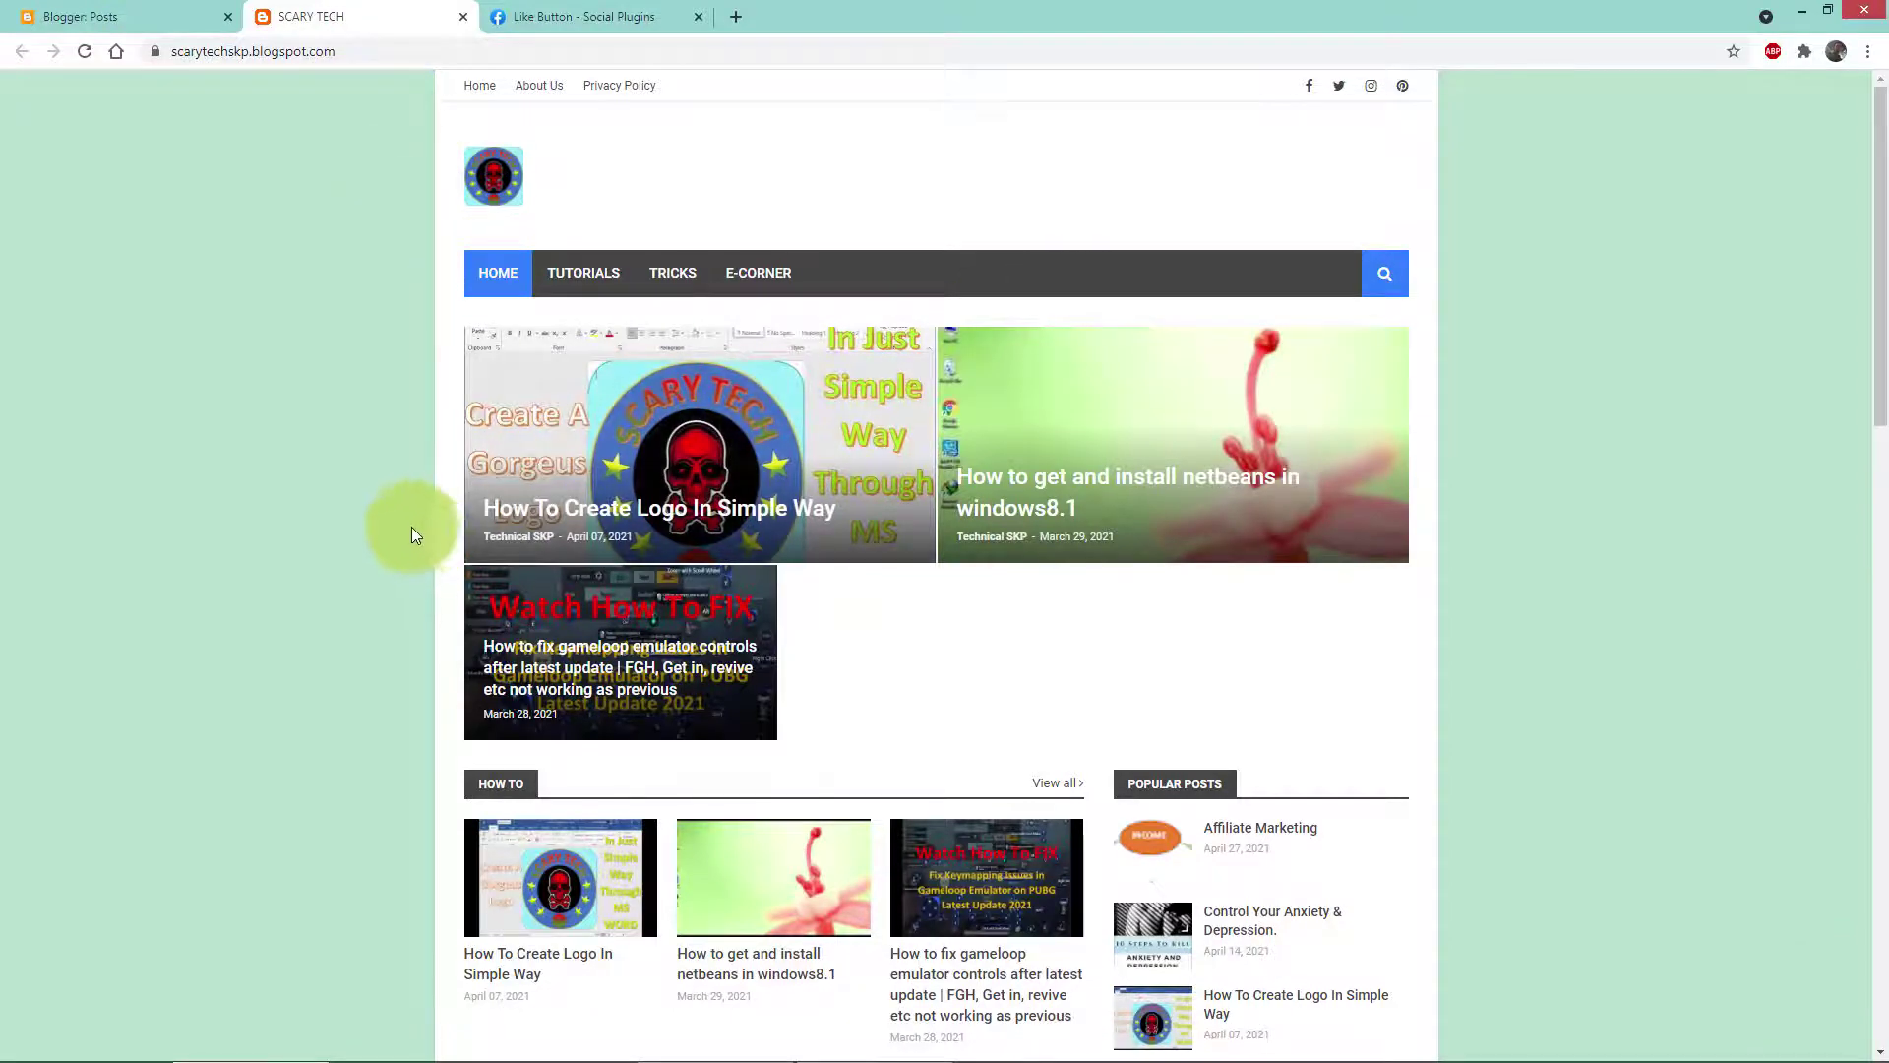
{"action": "scroll", "coordinate": [407, 527], "scroll_direction": "down", "scroll_amount": 7}
{"action": "scroll", "coordinate": [407, 528], "scroll_direction": "down", "scroll_amount": 8}
{"action": "scroll", "coordinate": [407, 528], "scroll_direction": "up", "scroll_amount": 15}
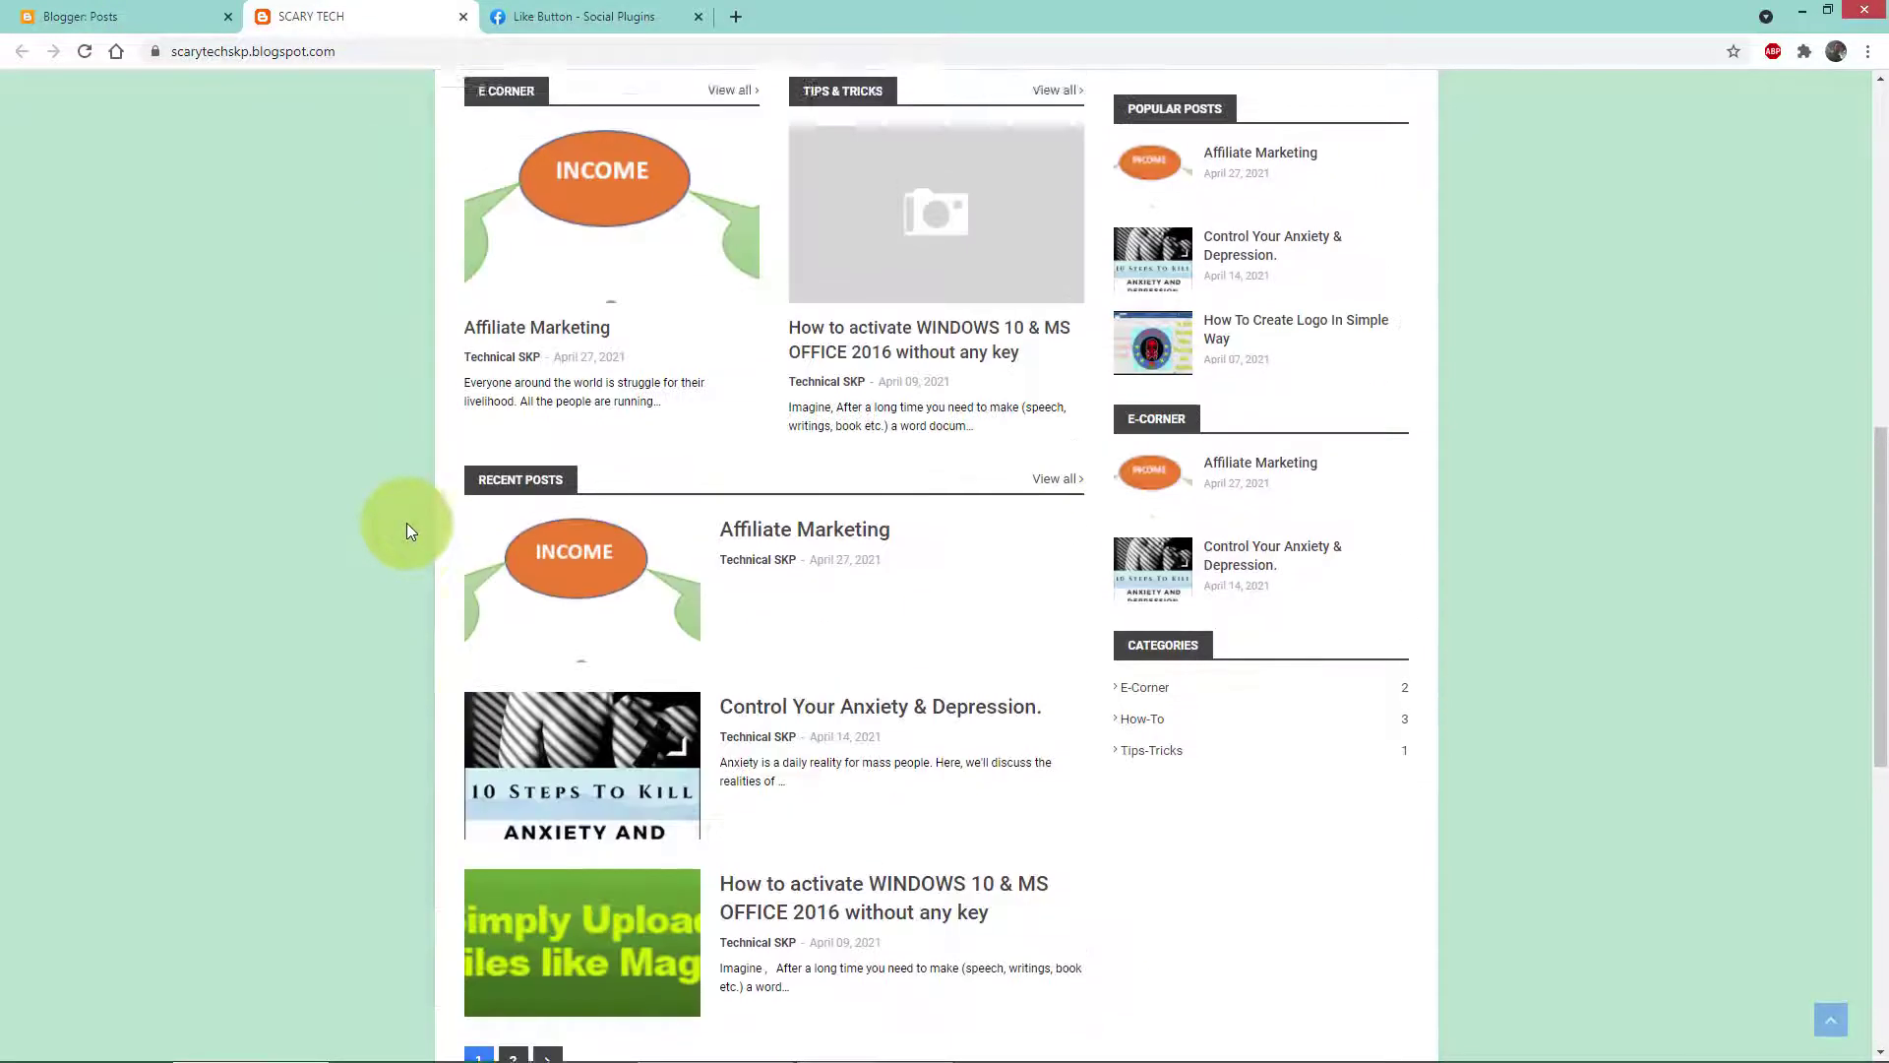
{"action": "scroll", "coordinate": [392, 415], "scroll_direction": "down", "scroll_amount": 6}
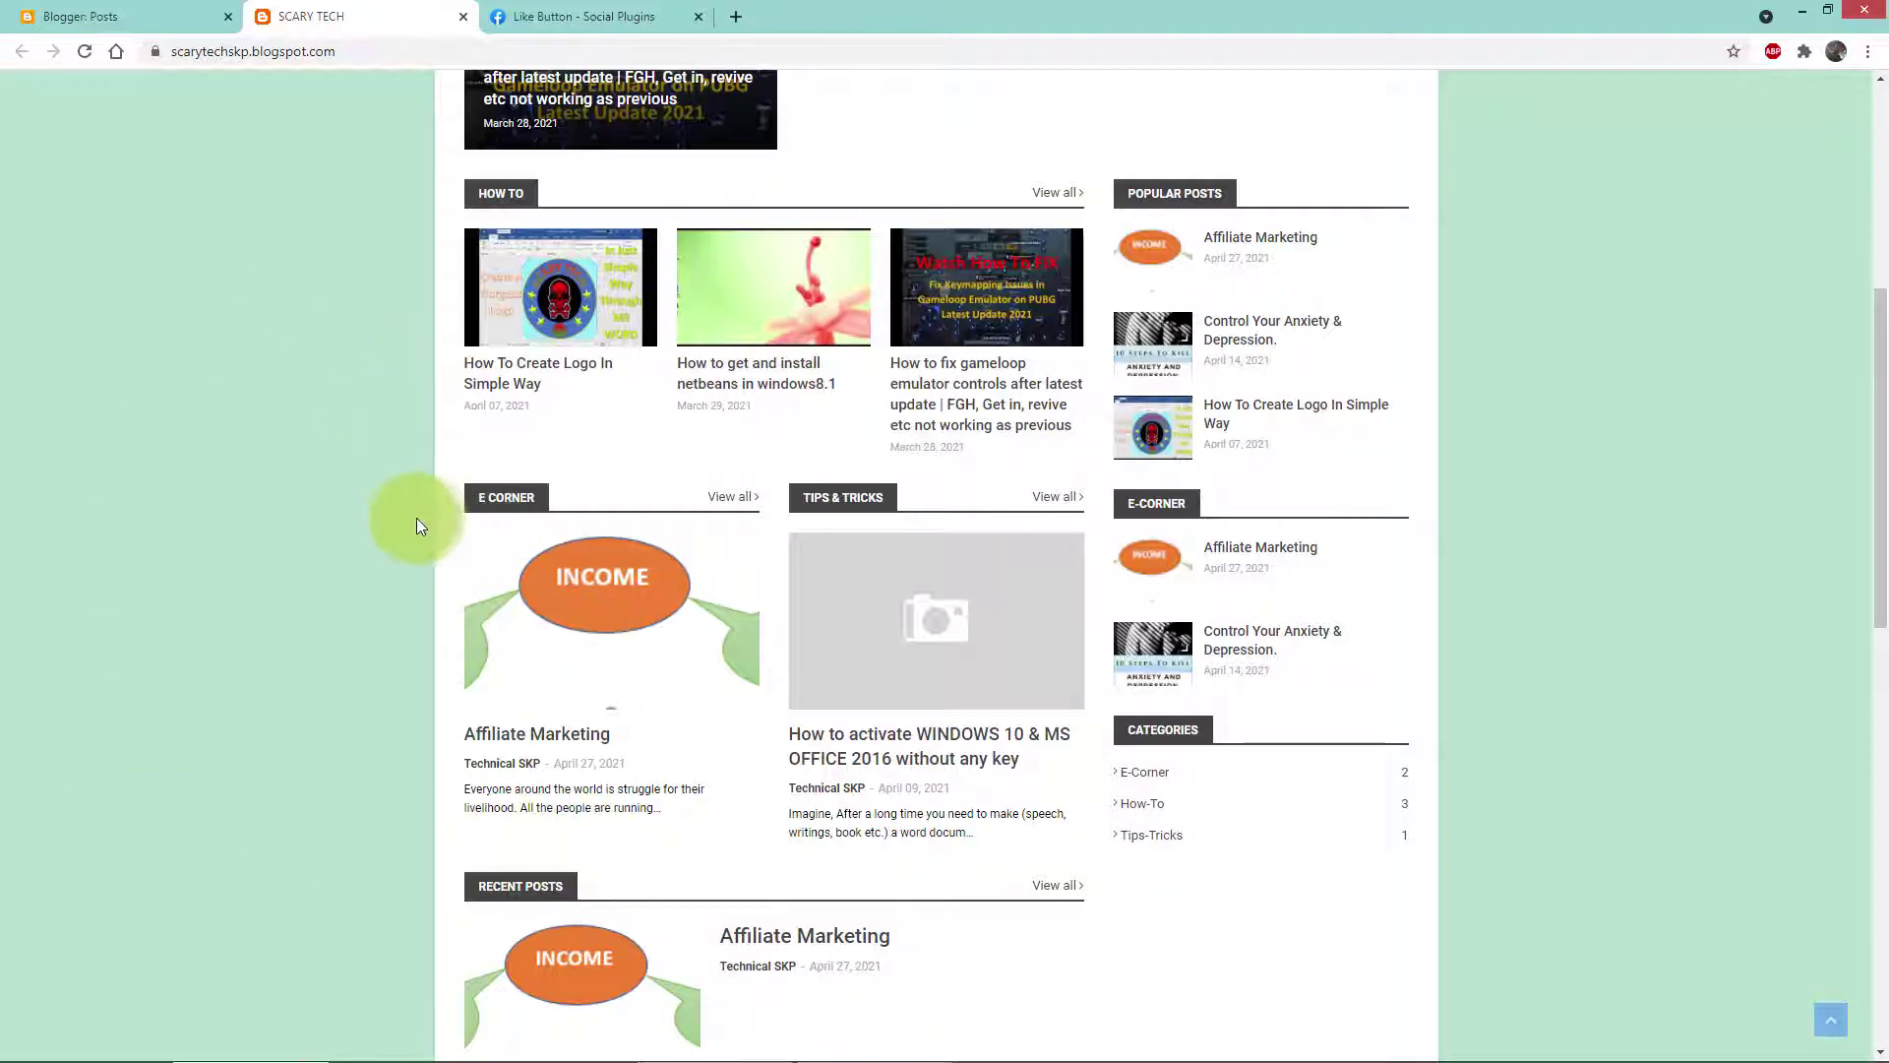
{"action": "scroll", "coordinate": [462, 606], "scroll_direction": "down", "scroll_amount": 2}
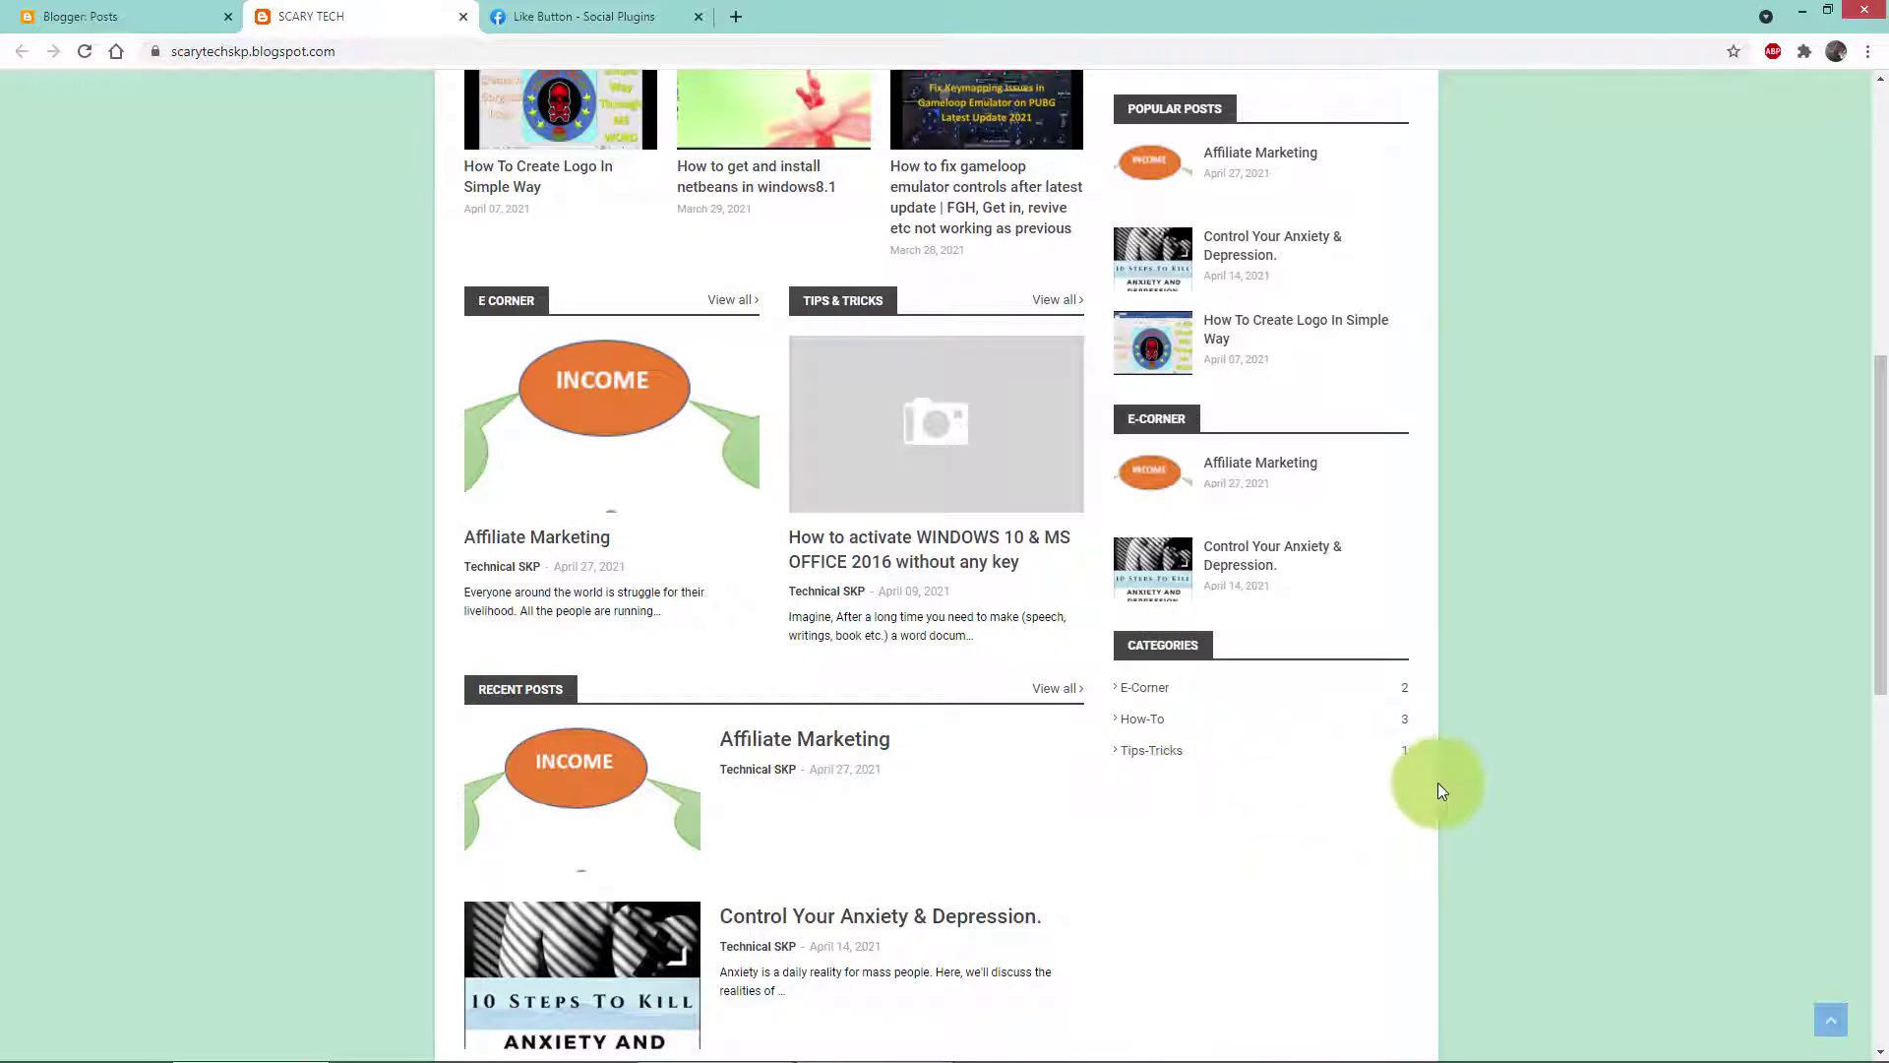
Step: In Blogger's layout, add an HTML/JavaScript gadget to the Sidebar Right (B) section
{"action": "left_click", "coordinate": [122, 12]}
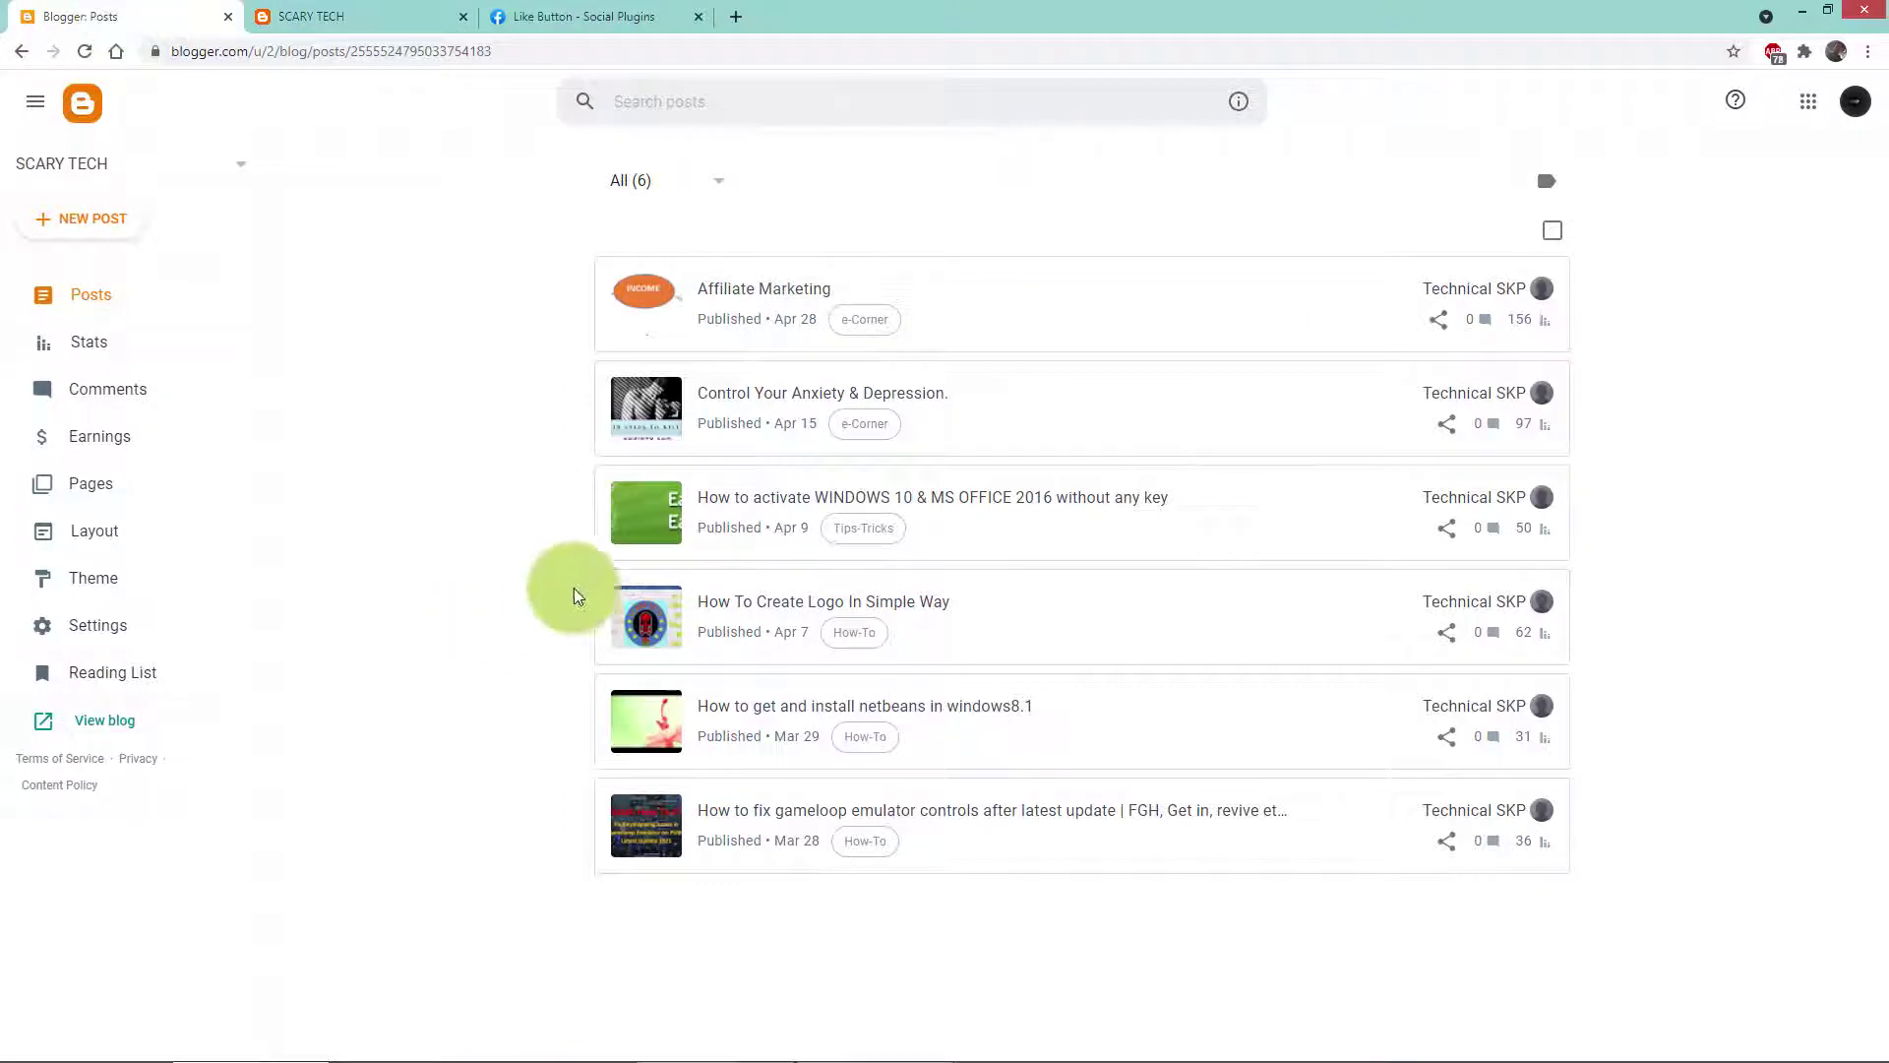
{"action": "left_click", "coordinate": [118, 540]}
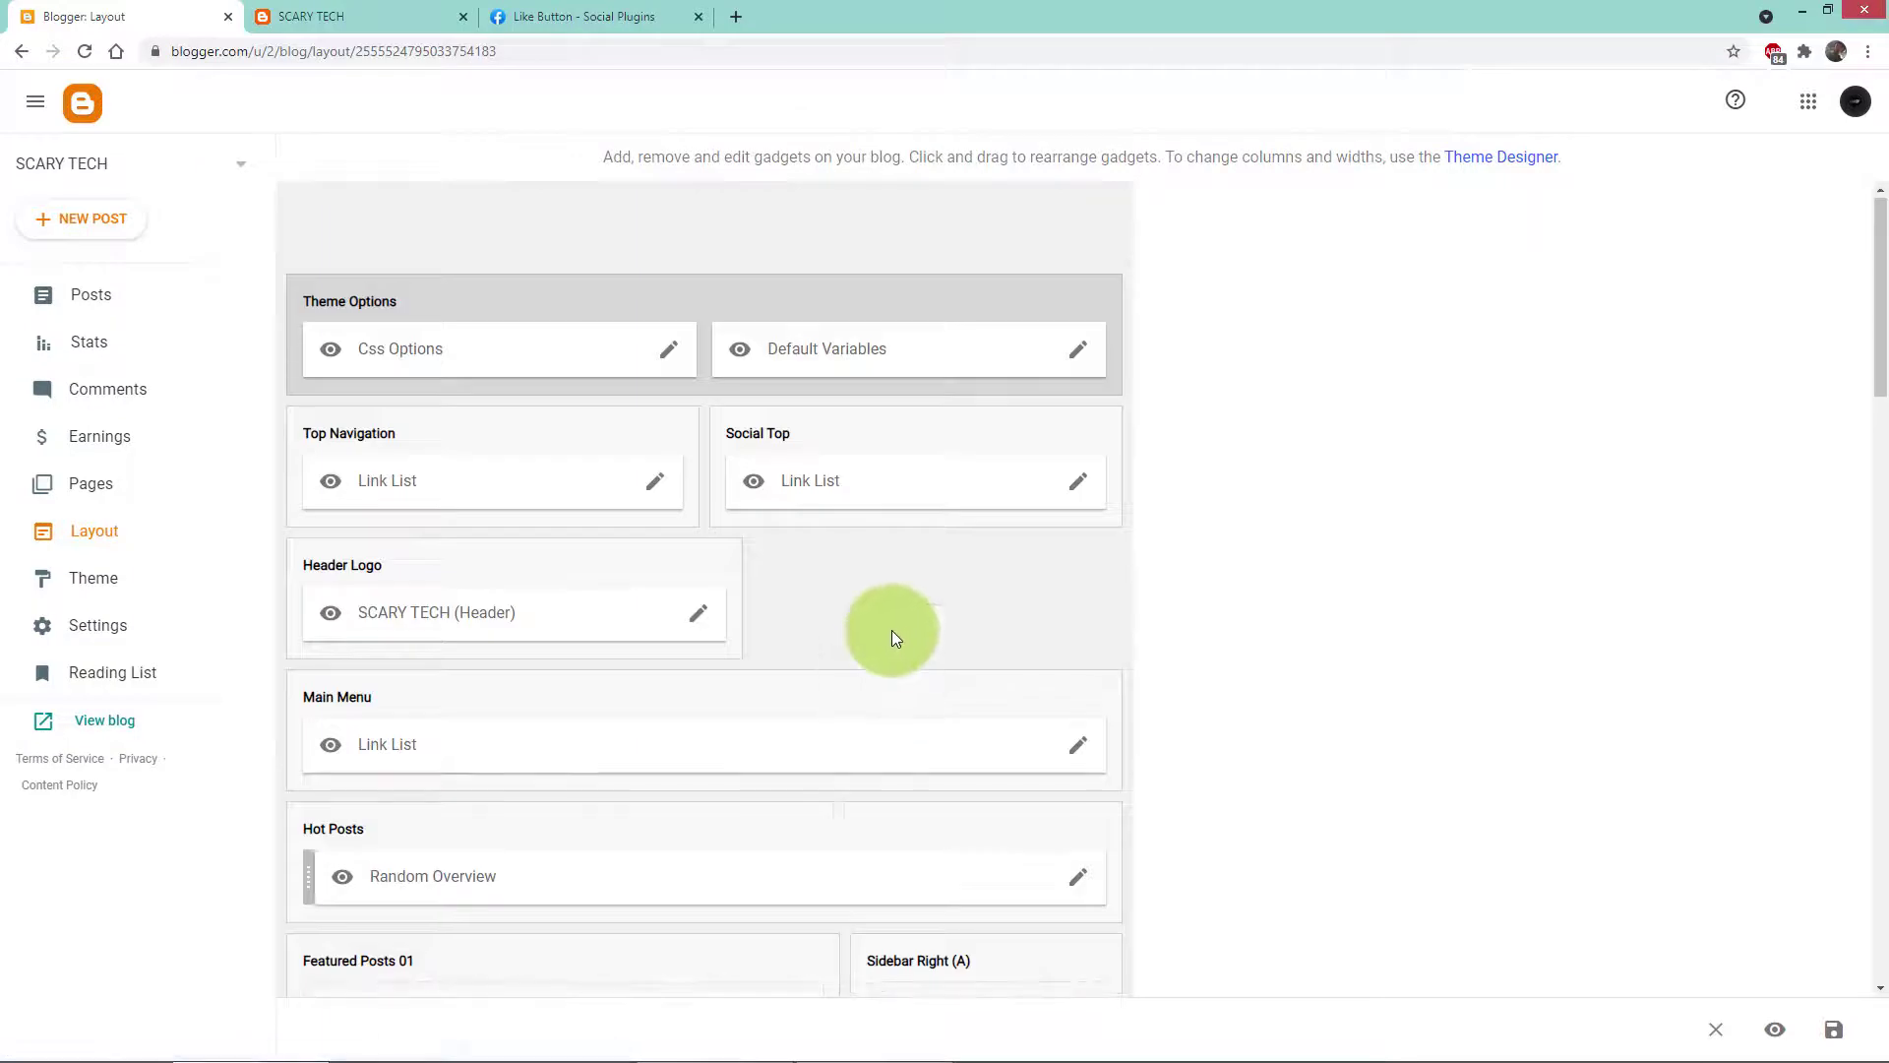
{"action": "scroll", "coordinate": [891, 630], "scroll_direction": "down", "scroll_amount": 11}
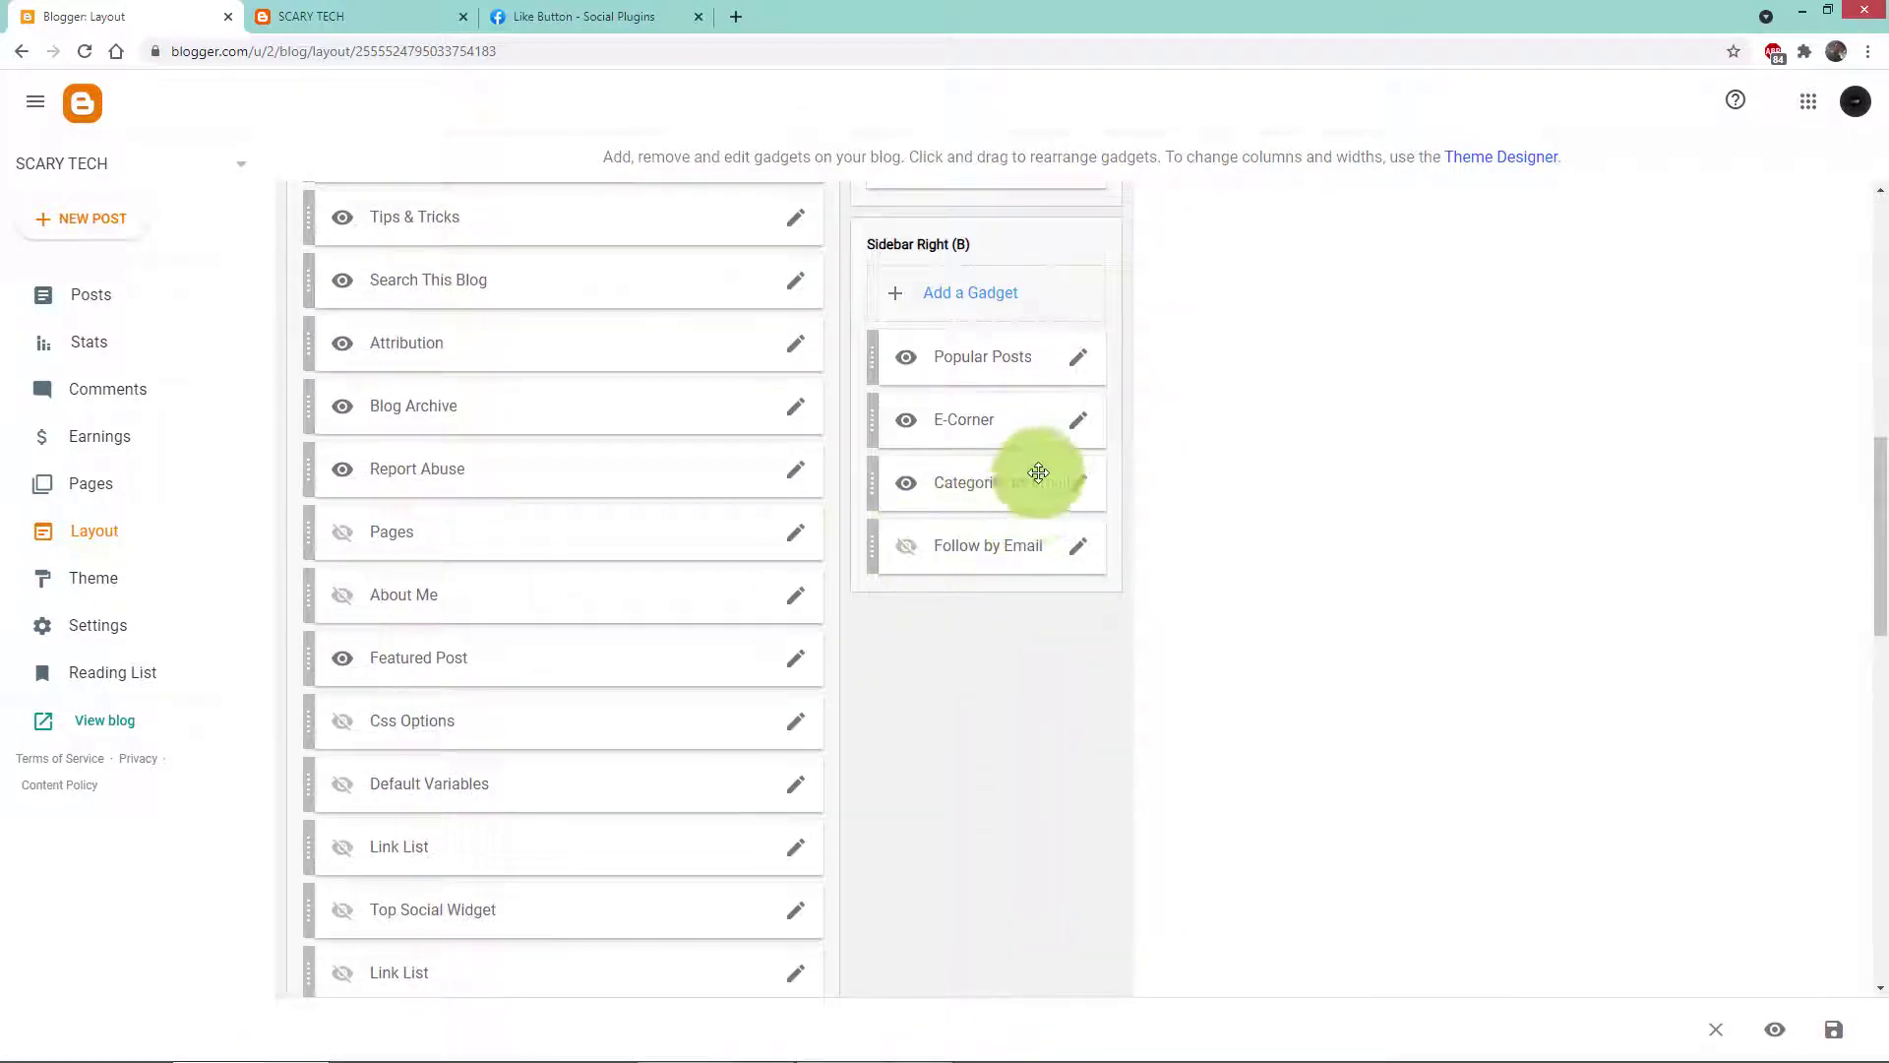
{"action": "left_click", "coordinate": [960, 303]}
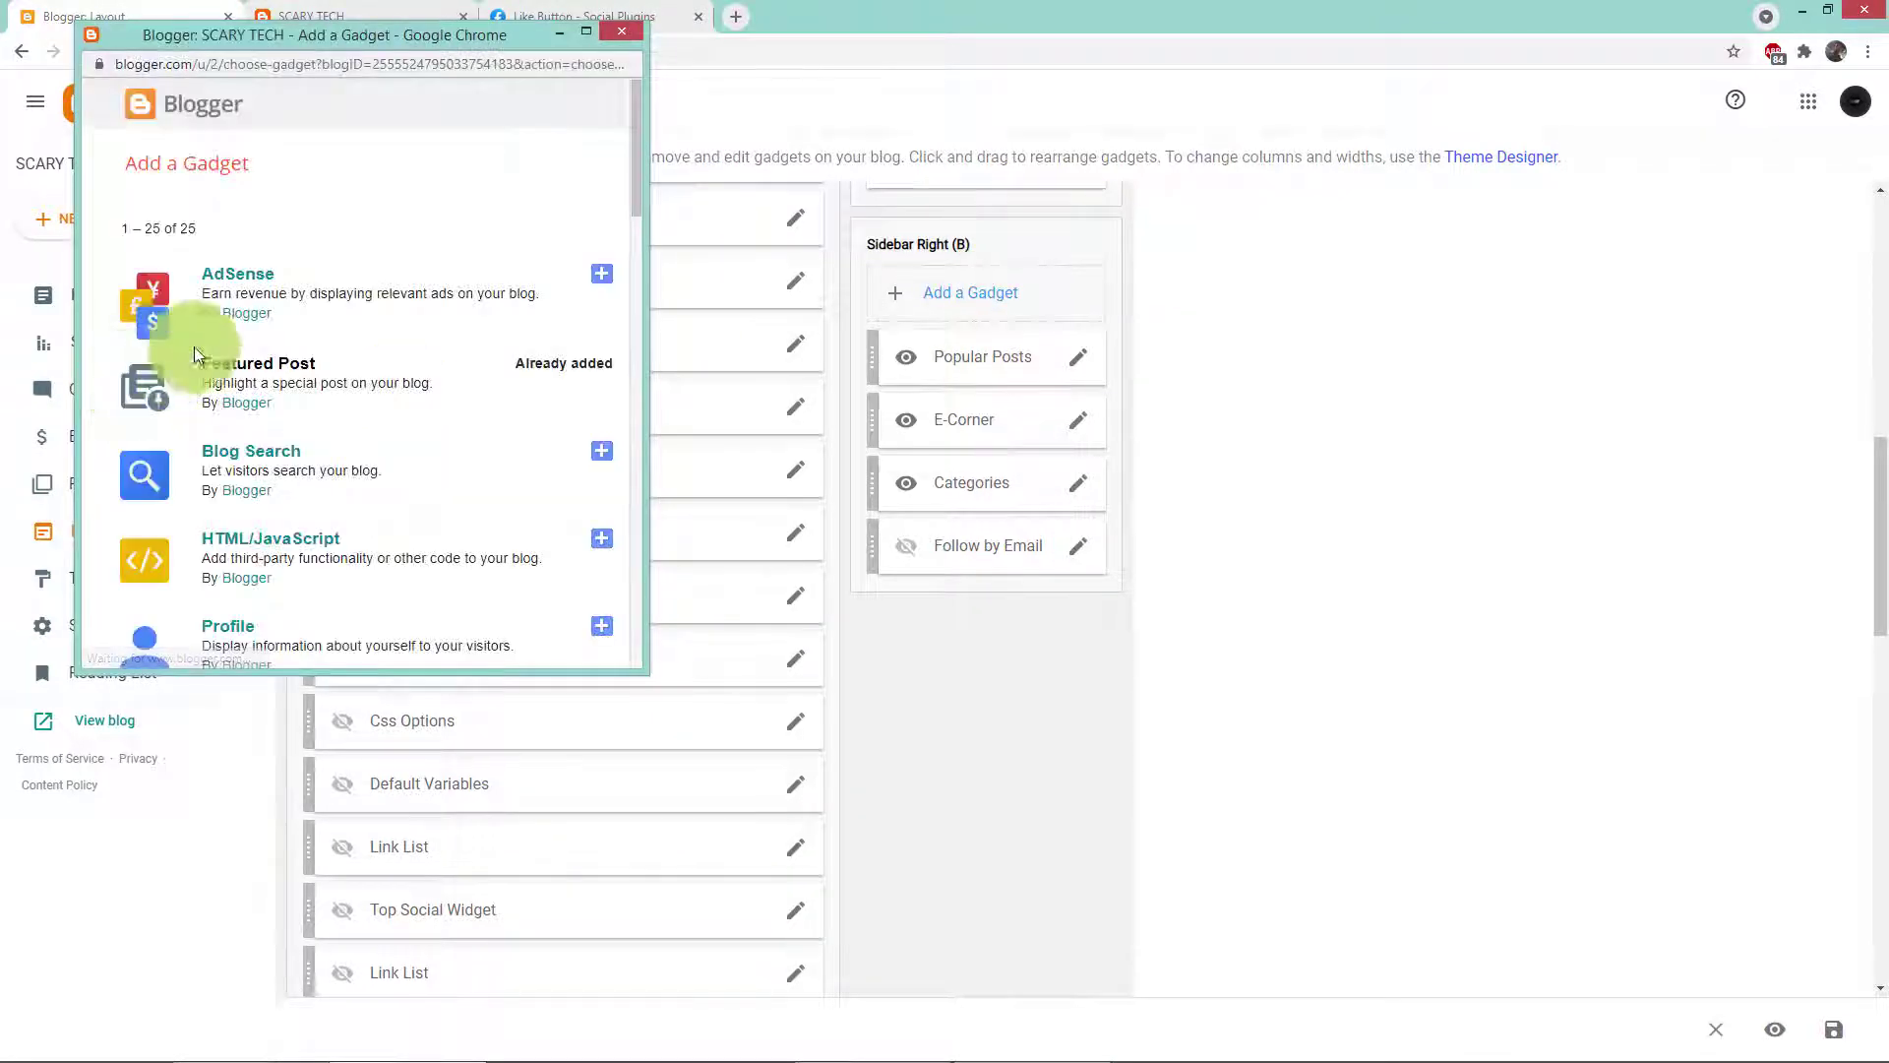
{"action": "left_click", "coordinate": [603, 541]}
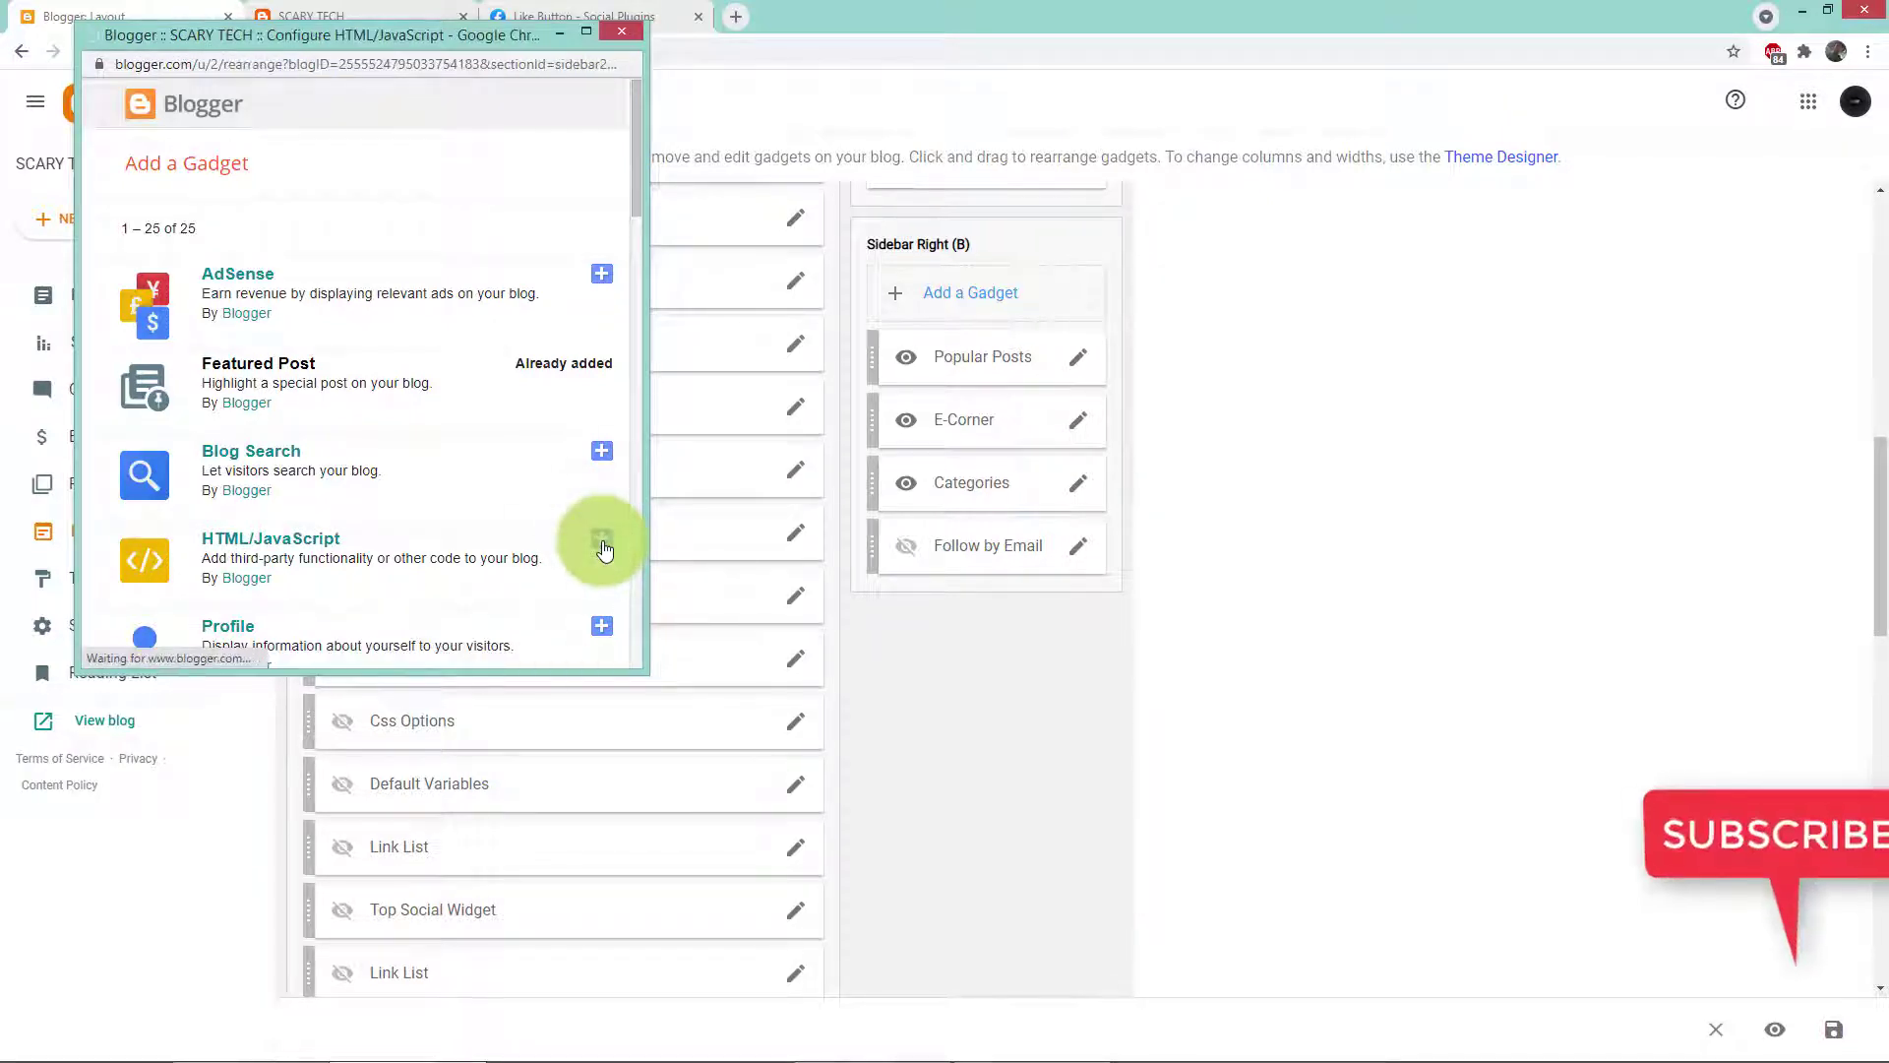
Step: Title the HTML/JavaScript gadget "Stay With Us On" and make its empty content field ready for code
{"action": "left_click", "coordinate": [194, 299]}
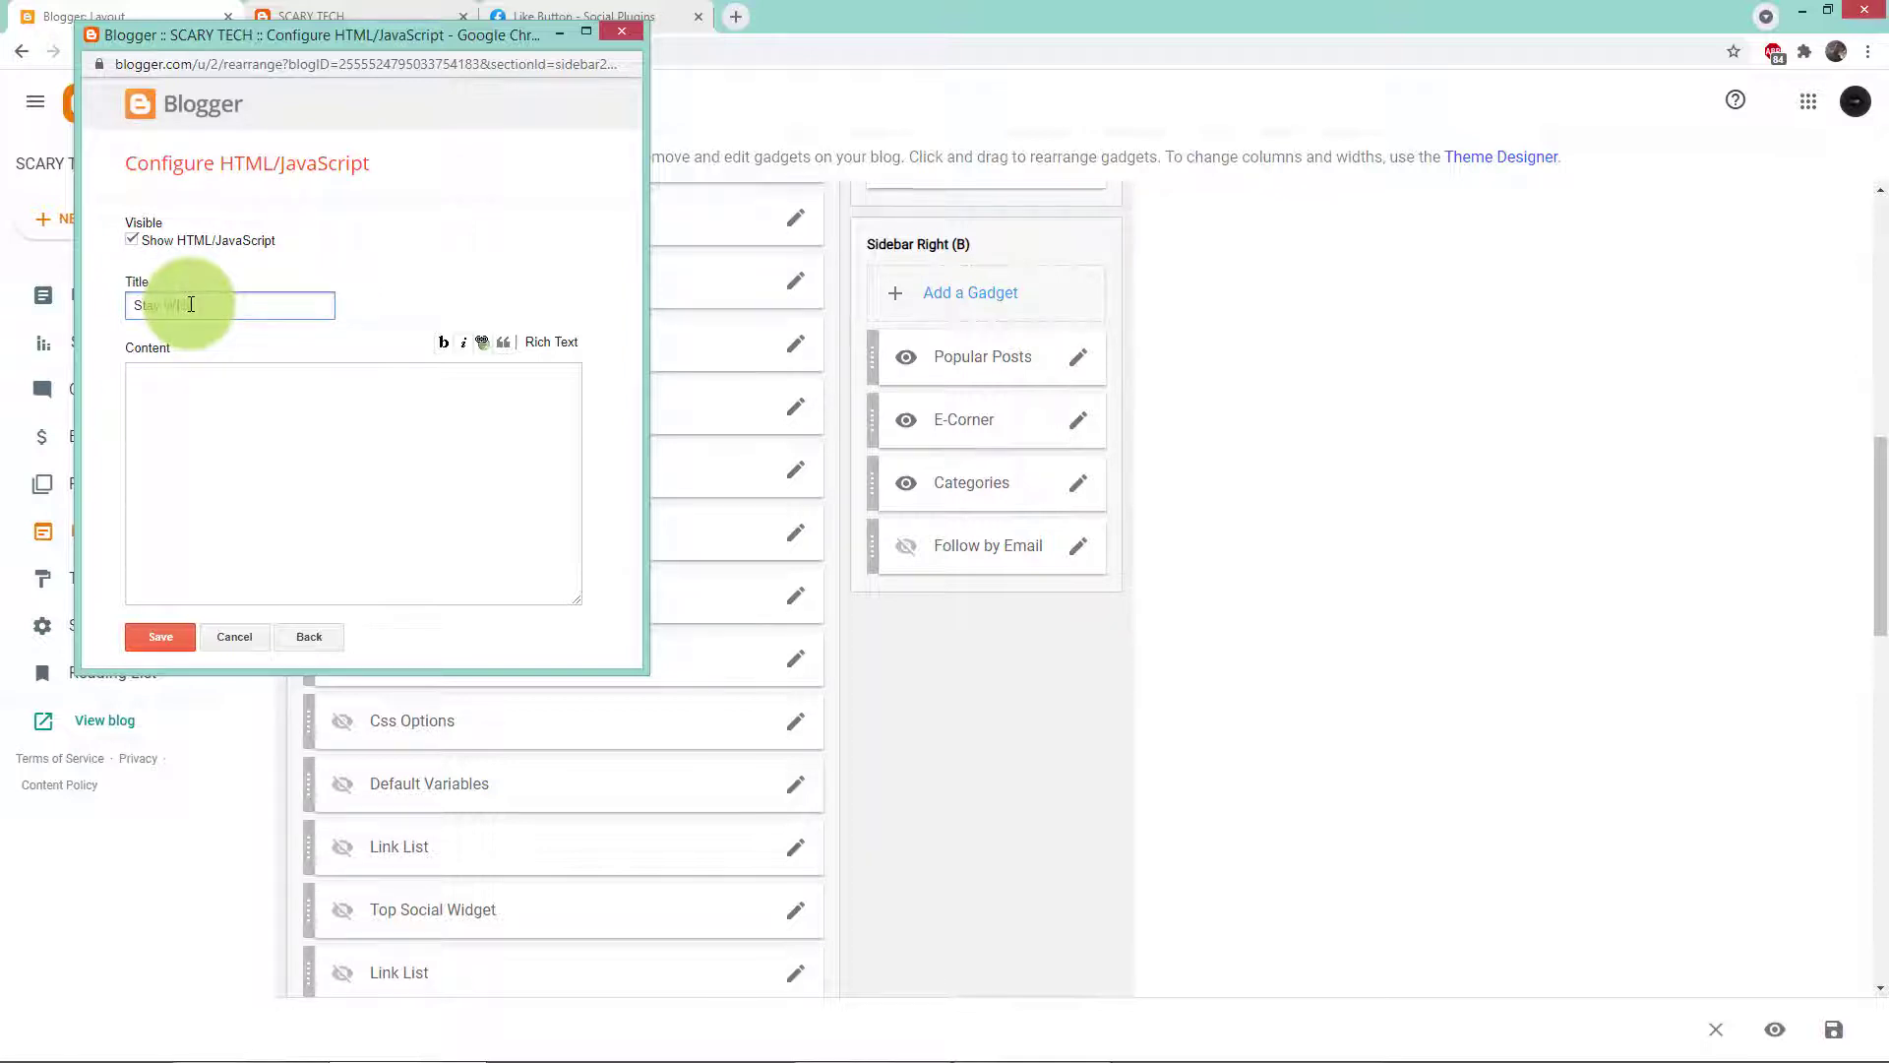
{"action": "type", "text": "ith Us On"}
{"action": "left_click", "coordinate": [281, 419]}
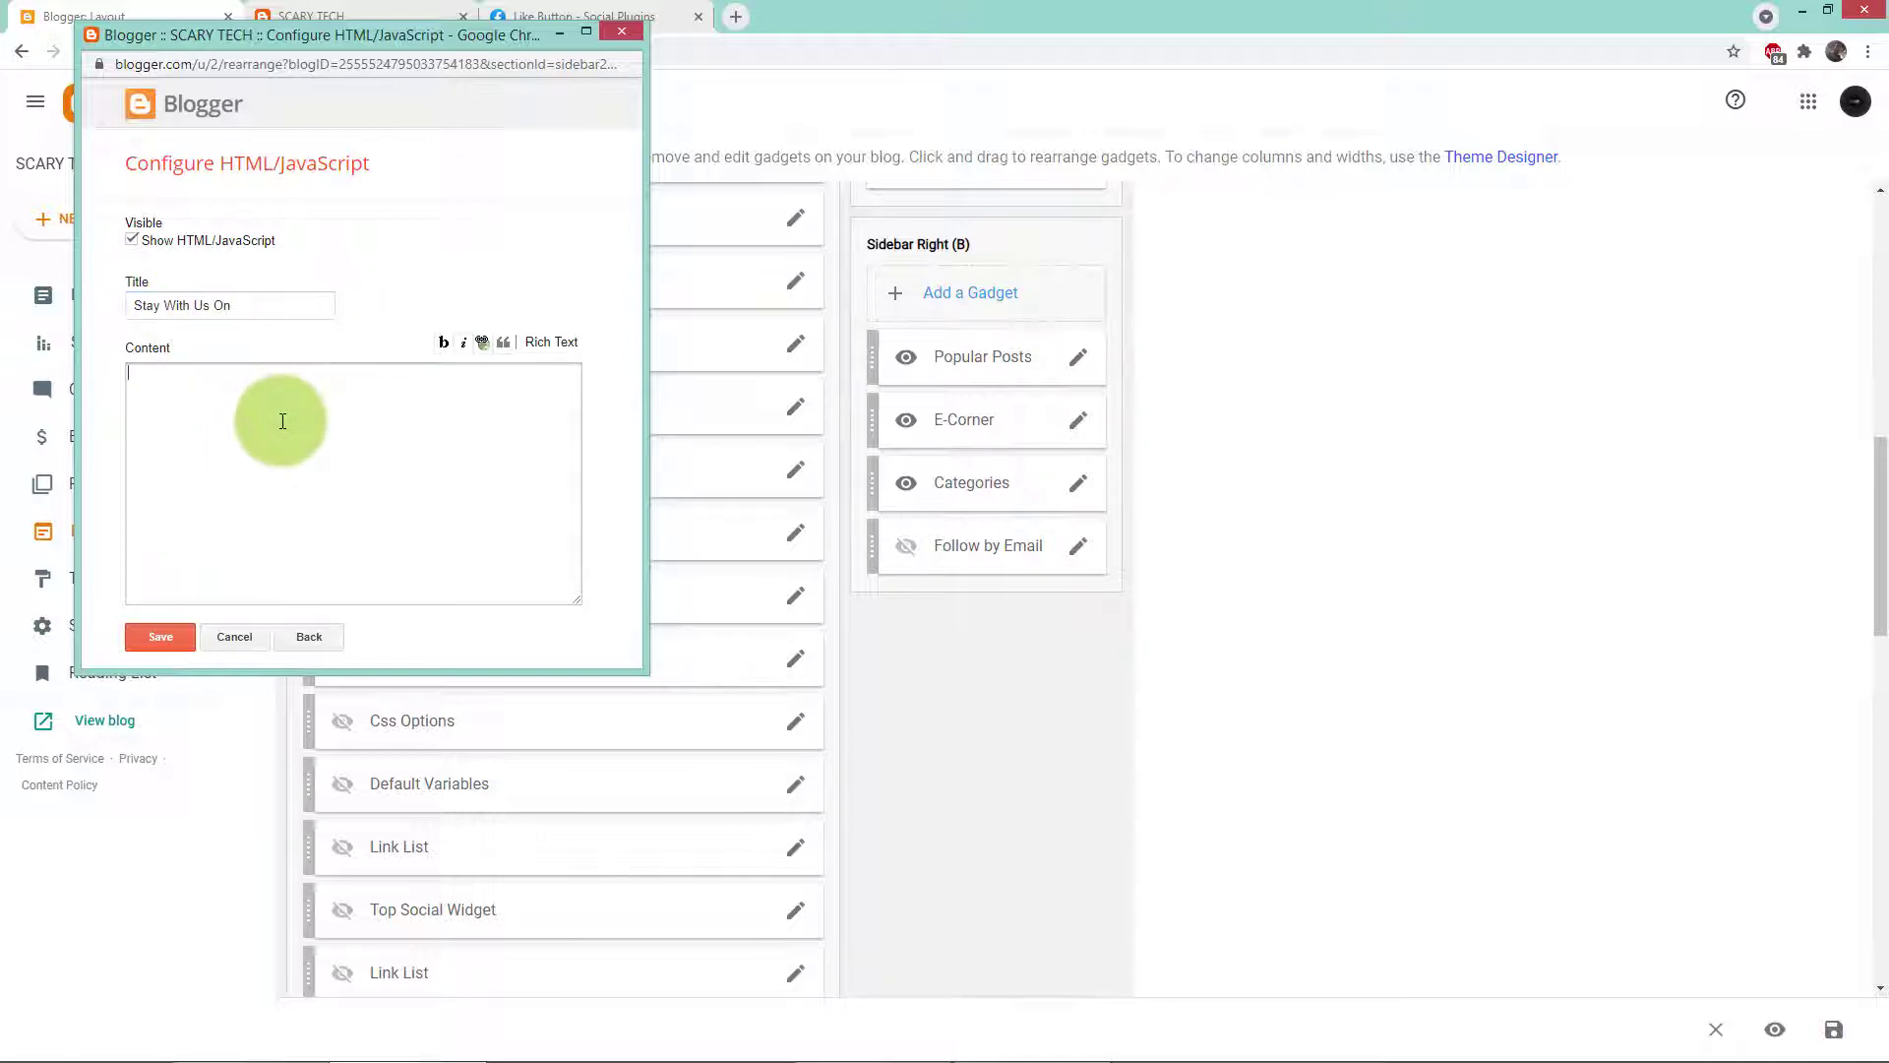
{"action": "left_click", "coordinate": [218, 423]}
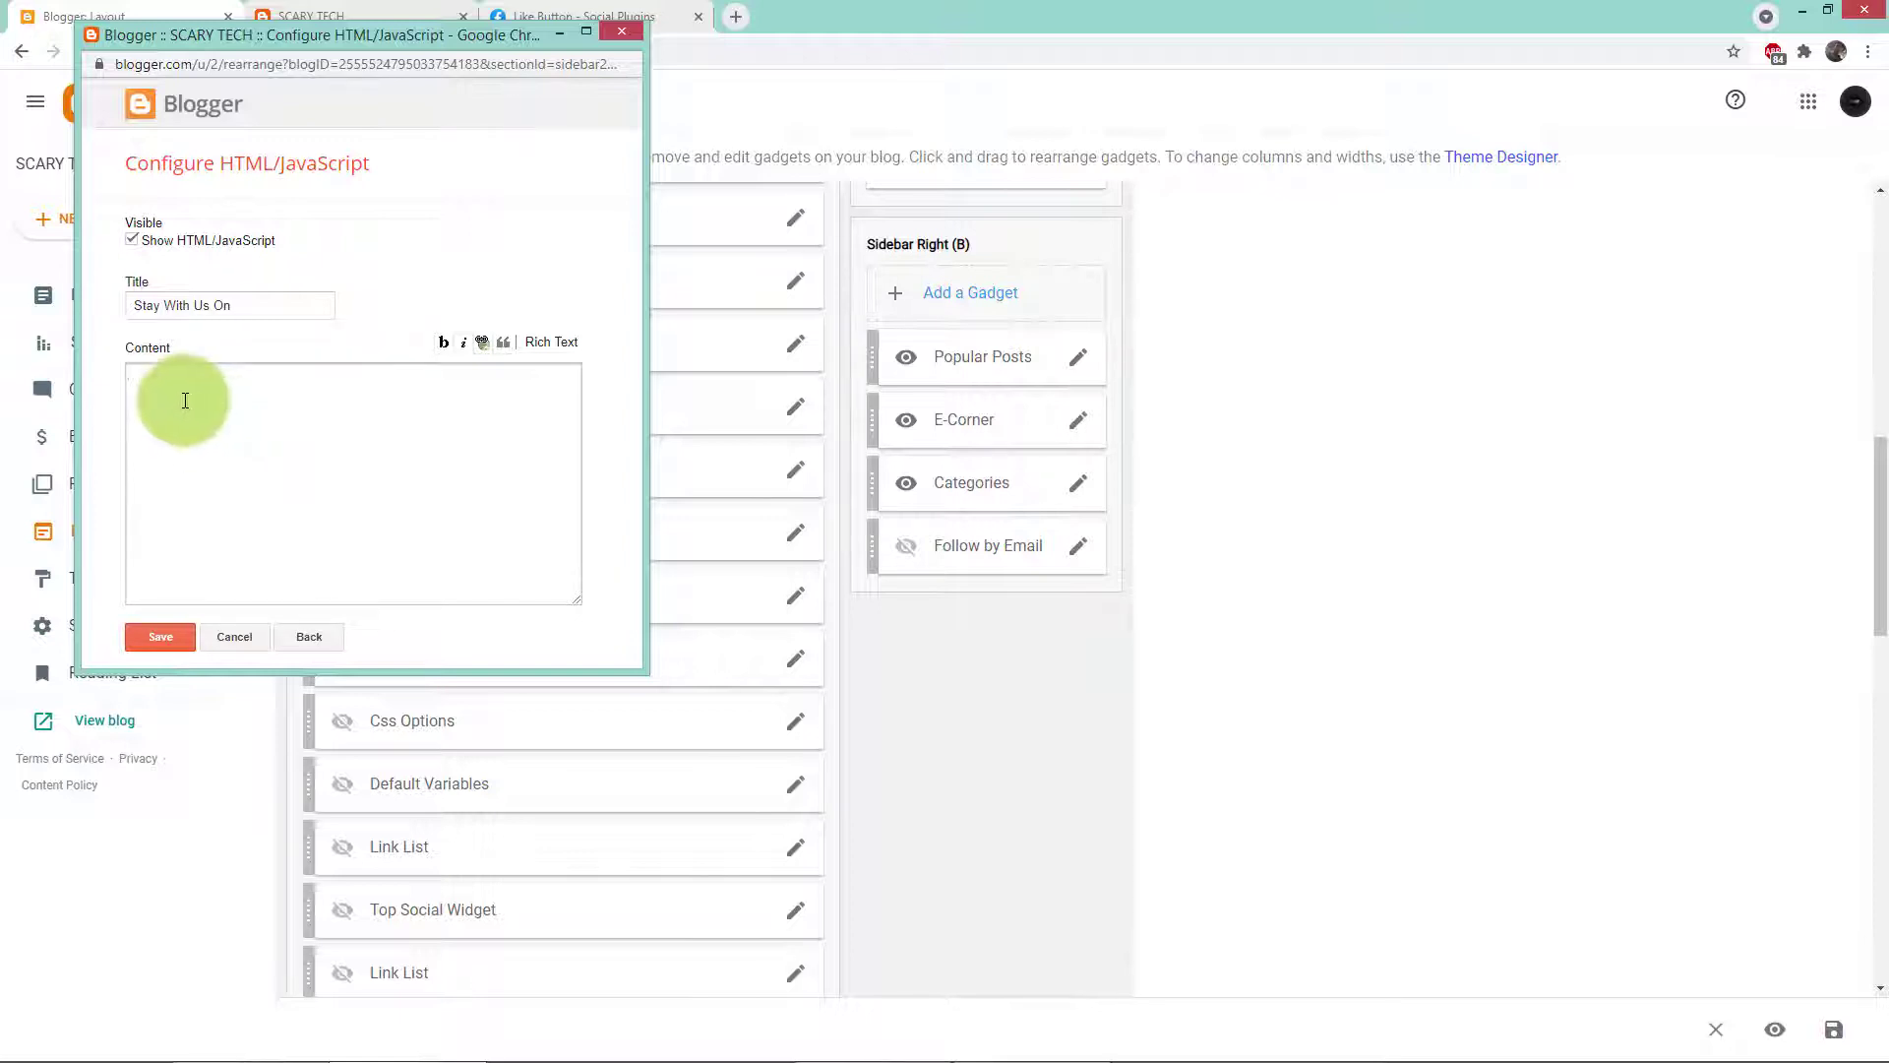
Step: Return to the Facebook Like Button Configurator and set the action type to recommend
{"action": "left_click", "coordinate": [665, 12]}
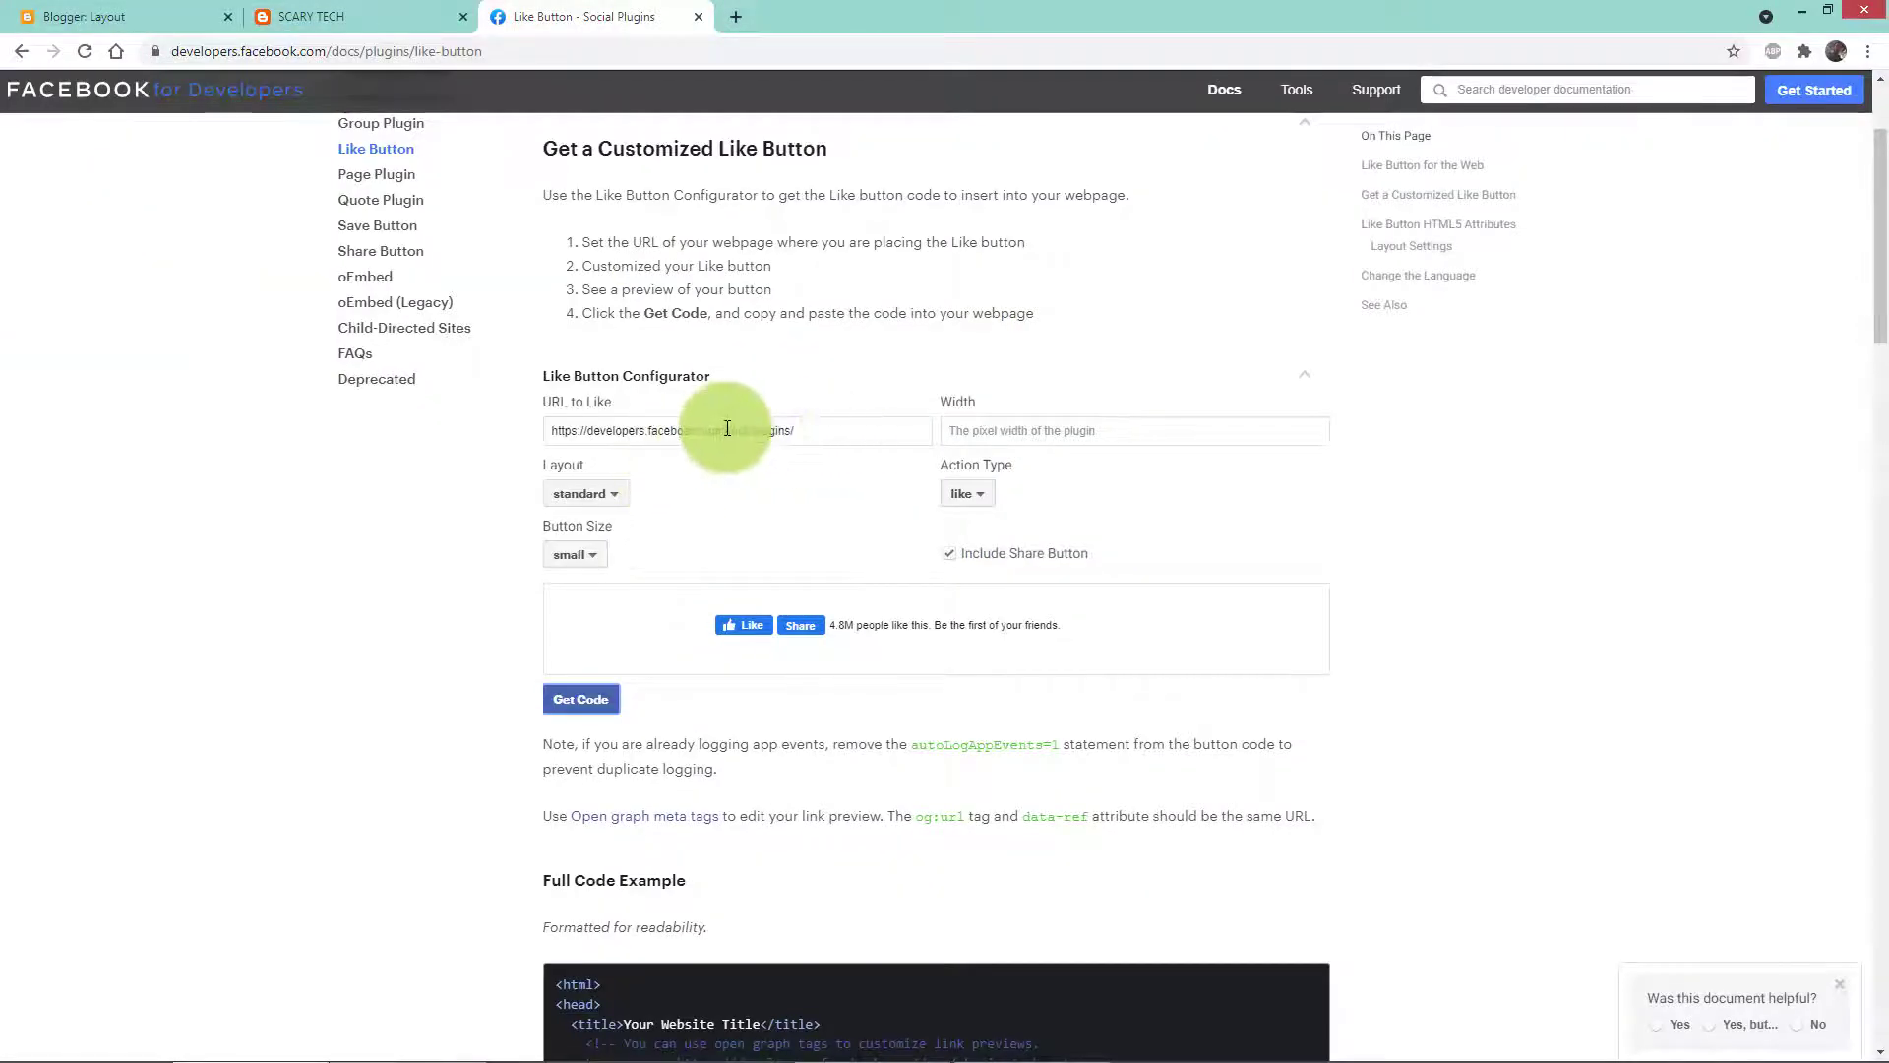
{"action": "left_click", "coordinate": [972, 496]}
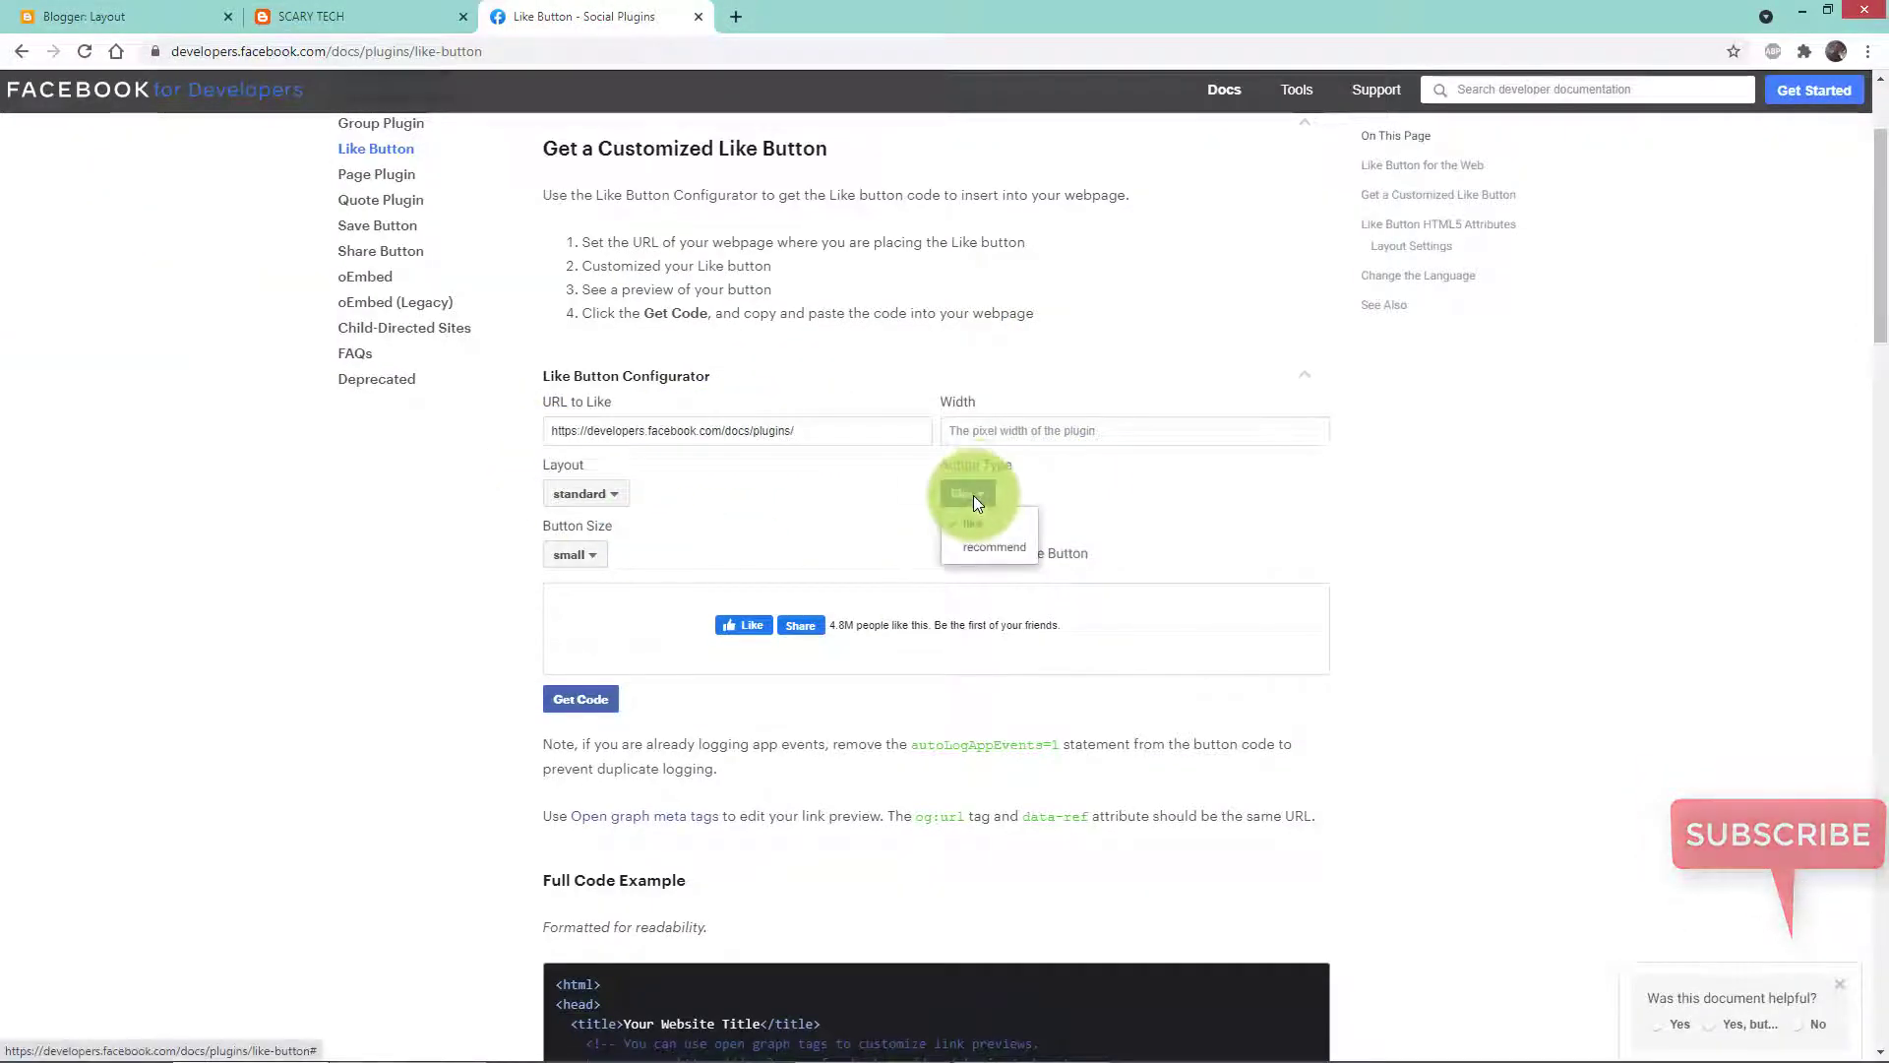
{"action": "left_click", "coordinate": [980, 551]}
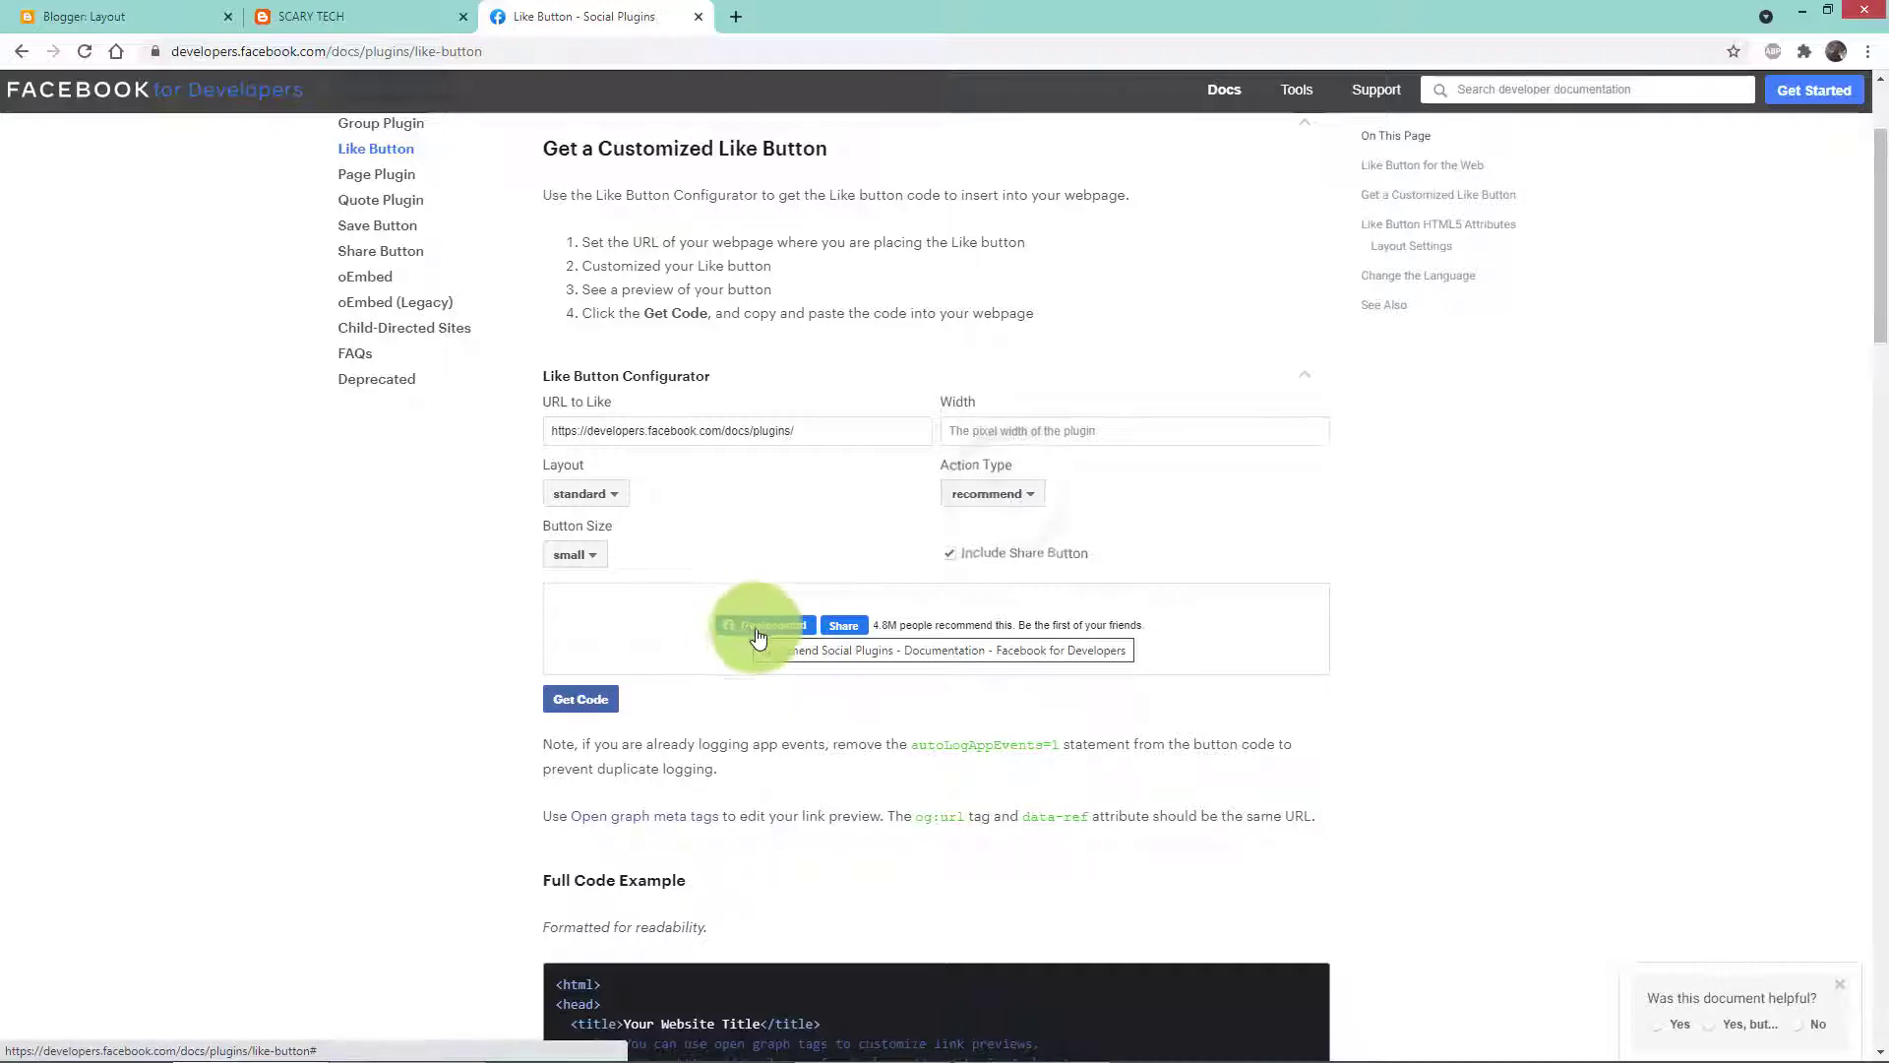
Step: Set the action type to like and the layout to button_count after previewing the box_count and button layouts
{"action": "left_click", "coordinate": [1013, 495]}
{"action": "left_click", "coordinate": [1010, 526]}
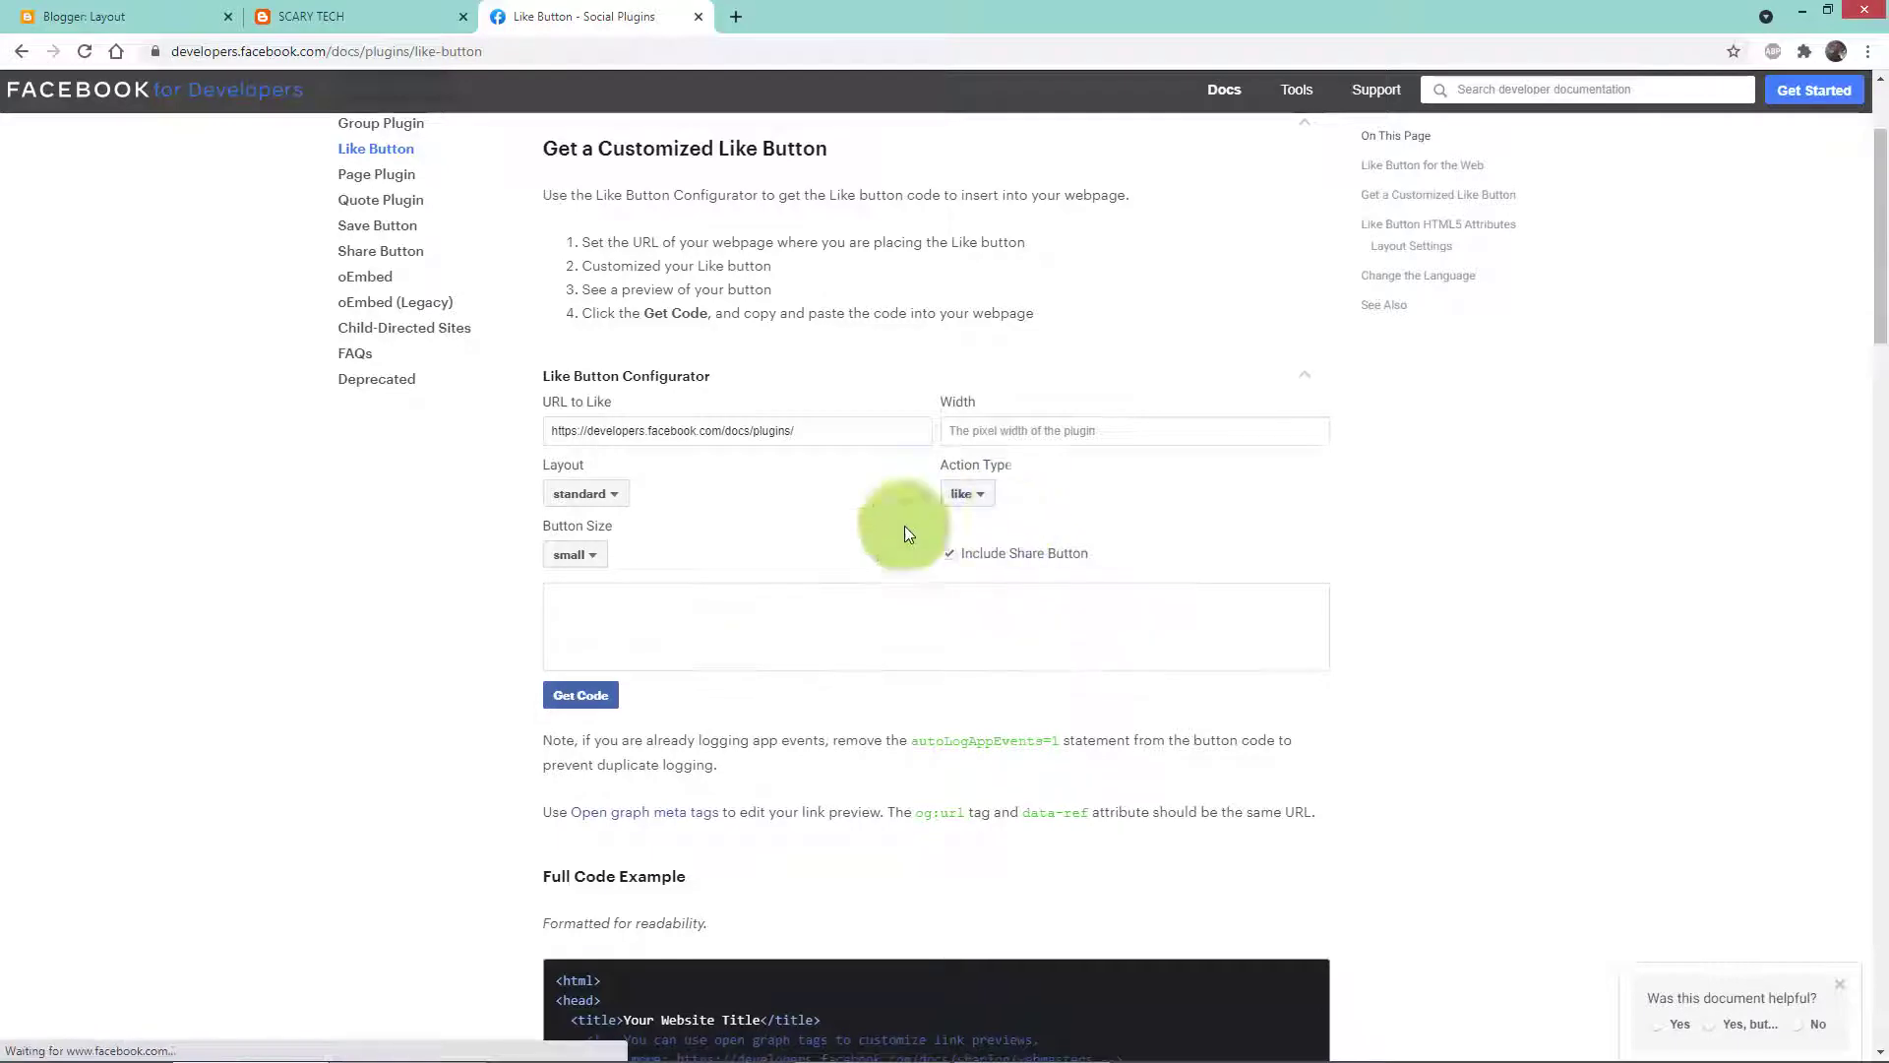
{"action": "left_click", "coordinate": [598, 496]}
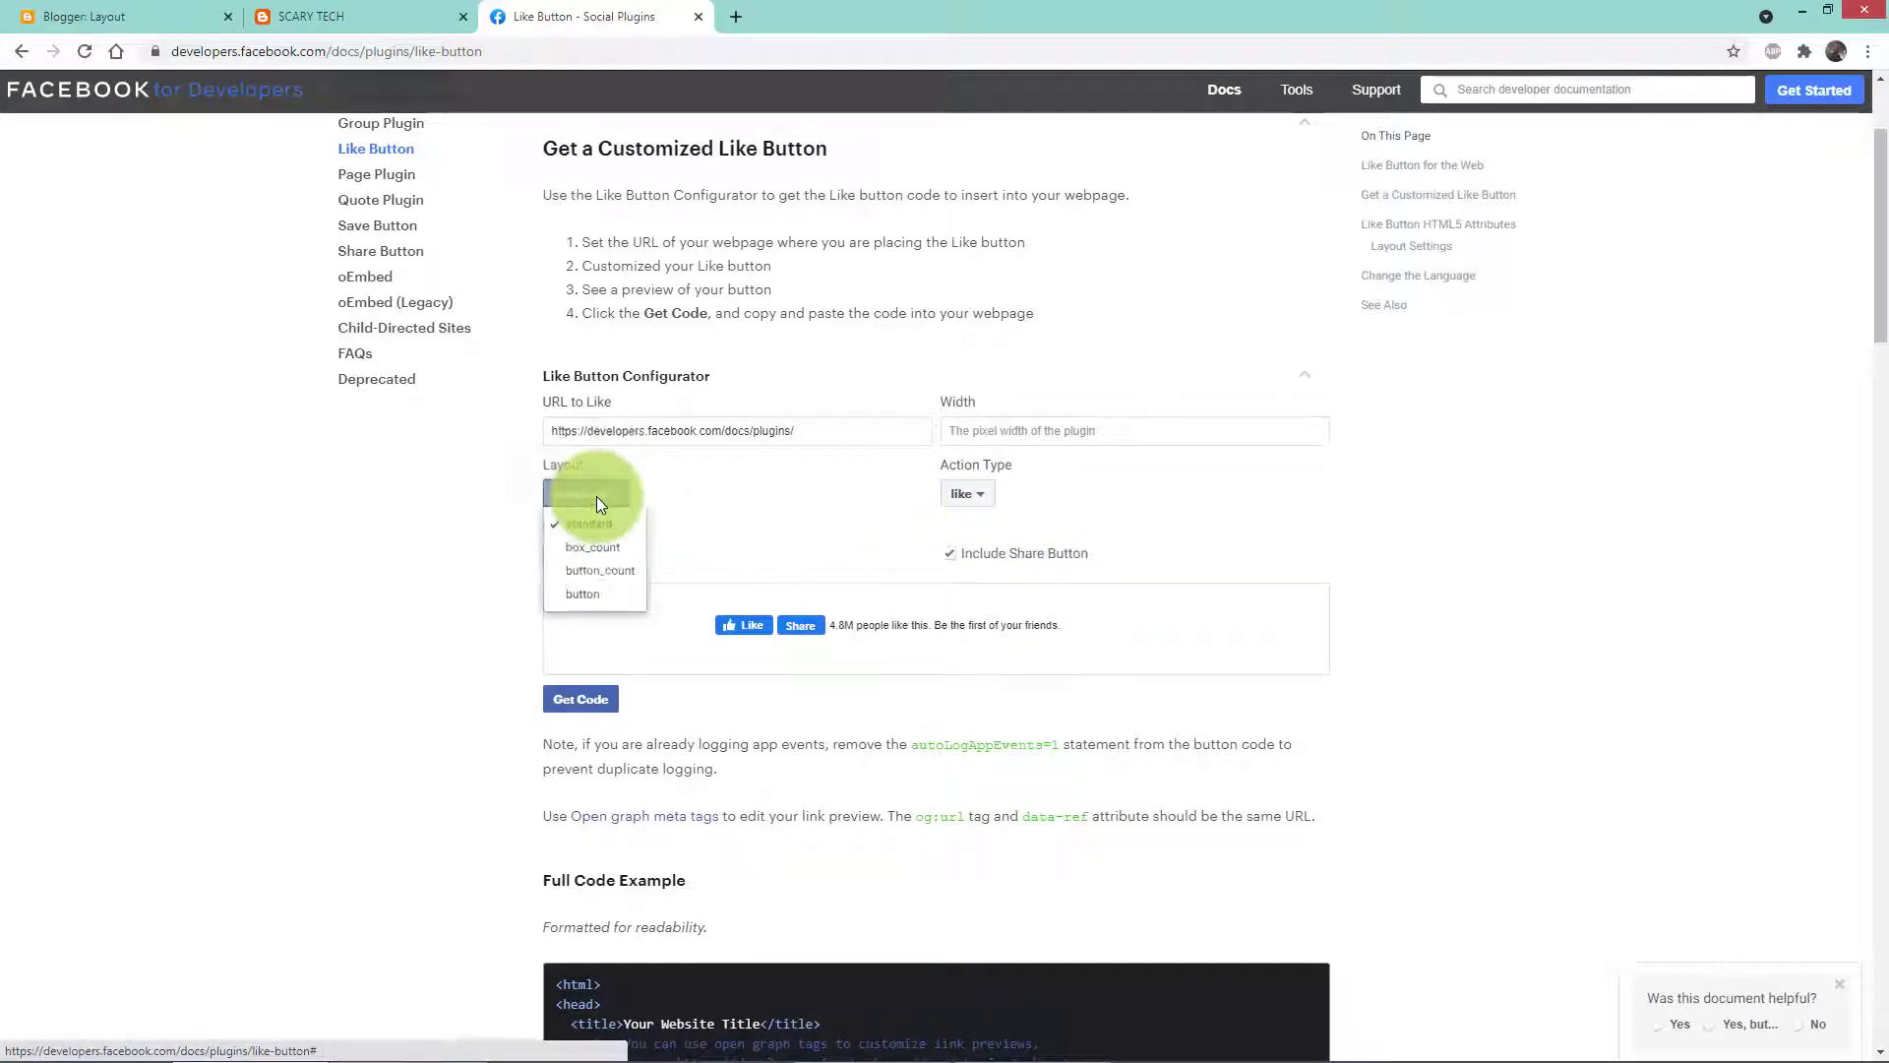
{"action": "left_click", "coordinate": [595, 547]}
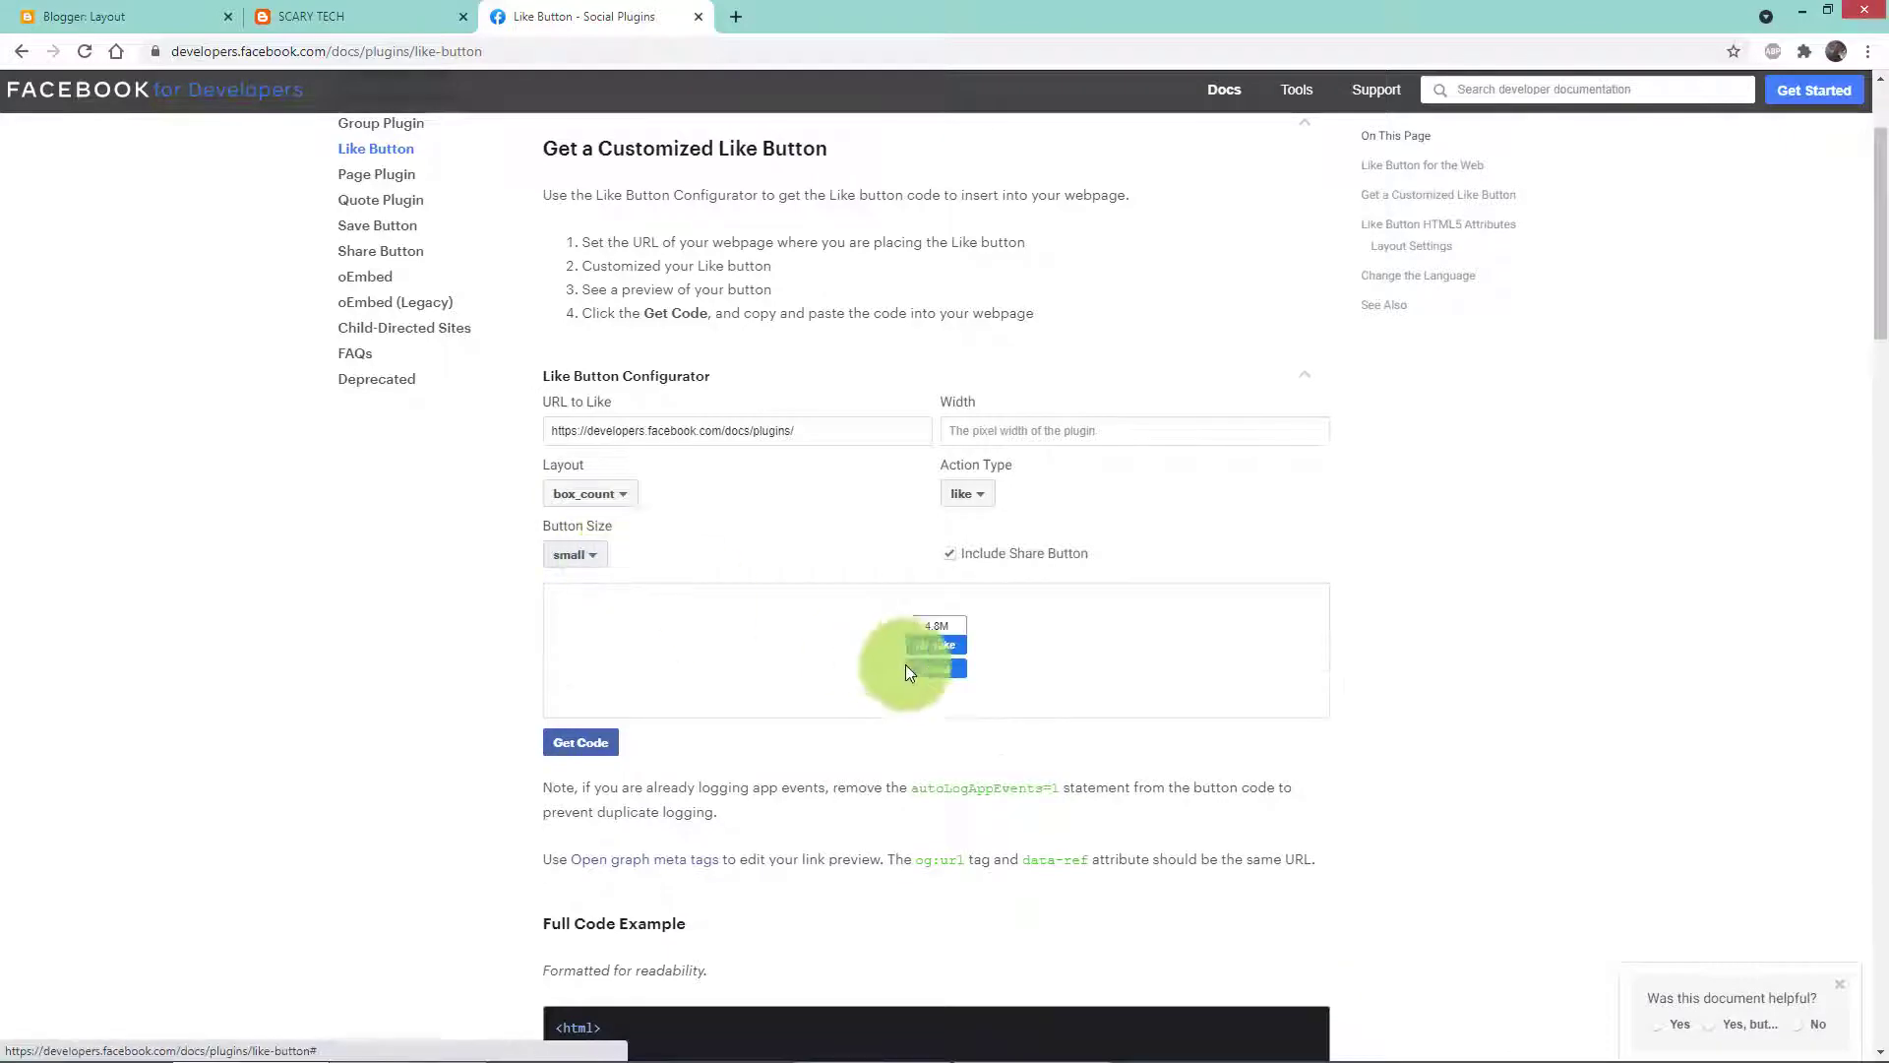
{"action": "left_click", "coordinate": [612, 497]}
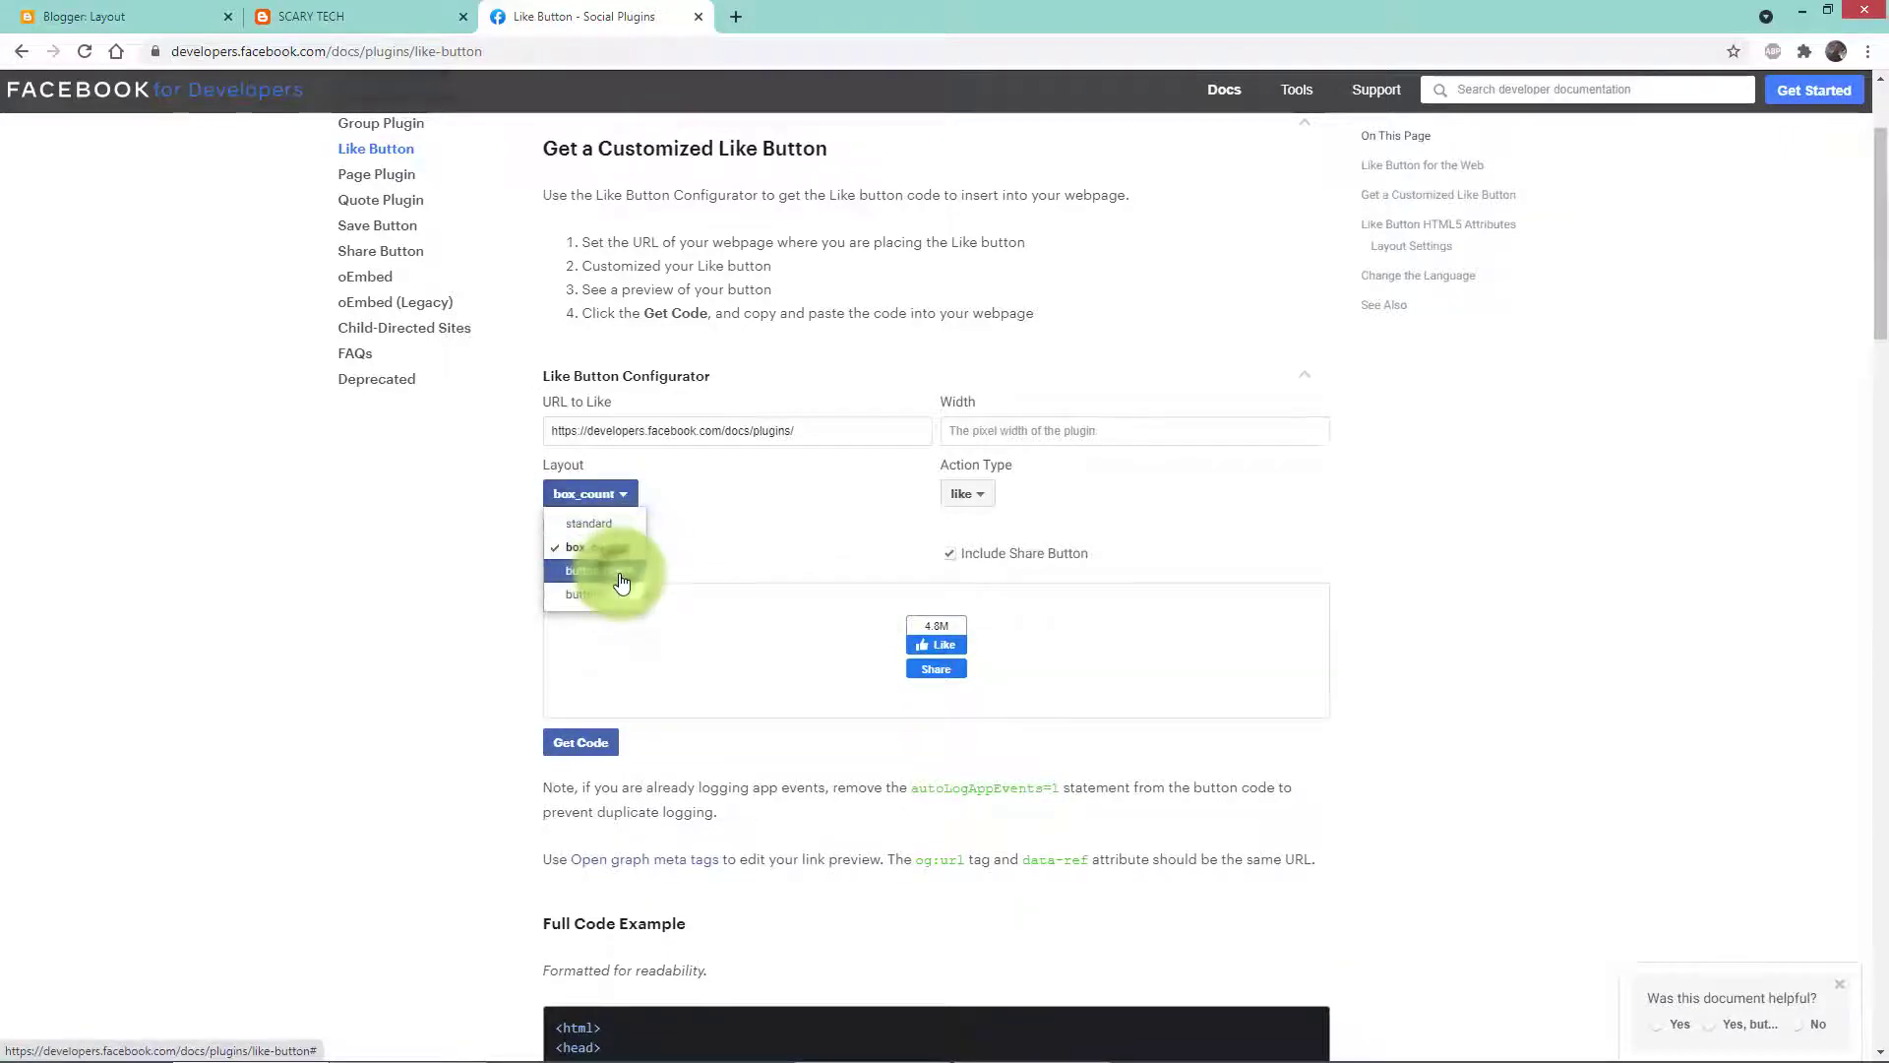
{"action": "left_click", "coordinate": [618, 570]}
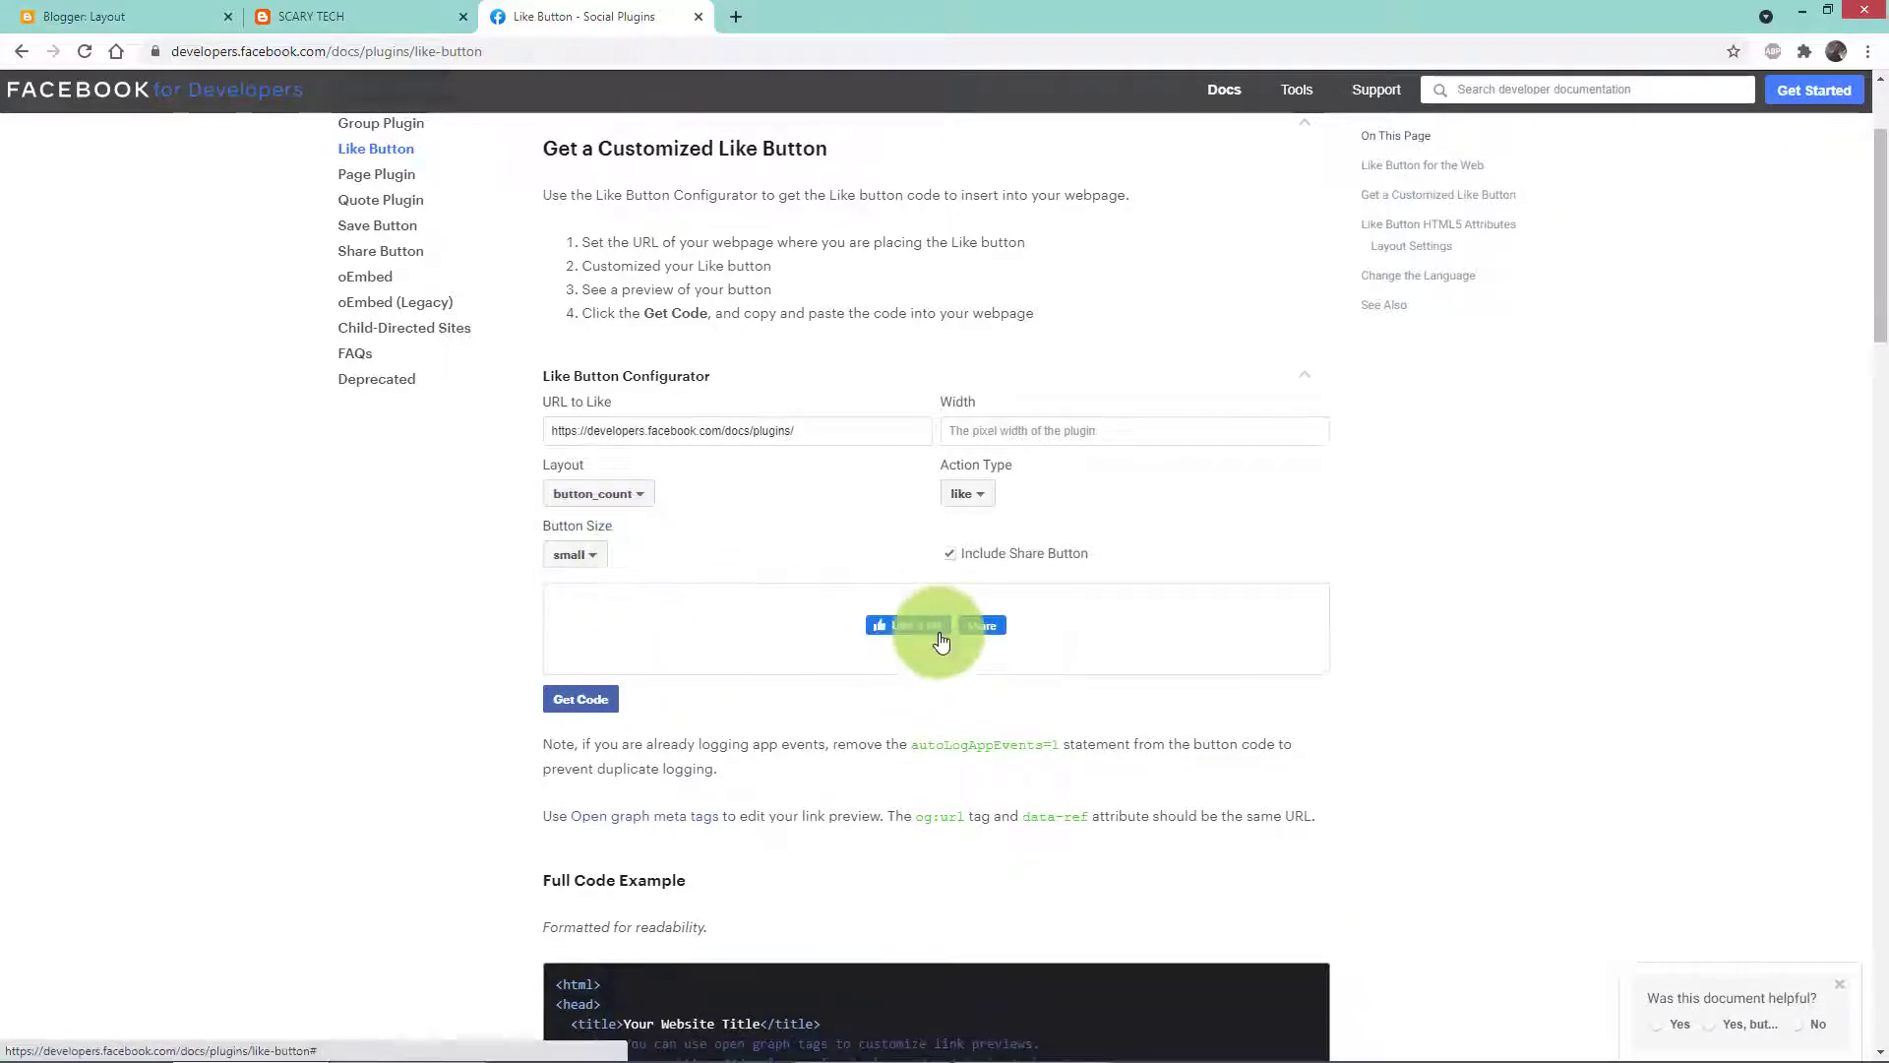
{"action": "left_click", "coordinate": [607, 498]}
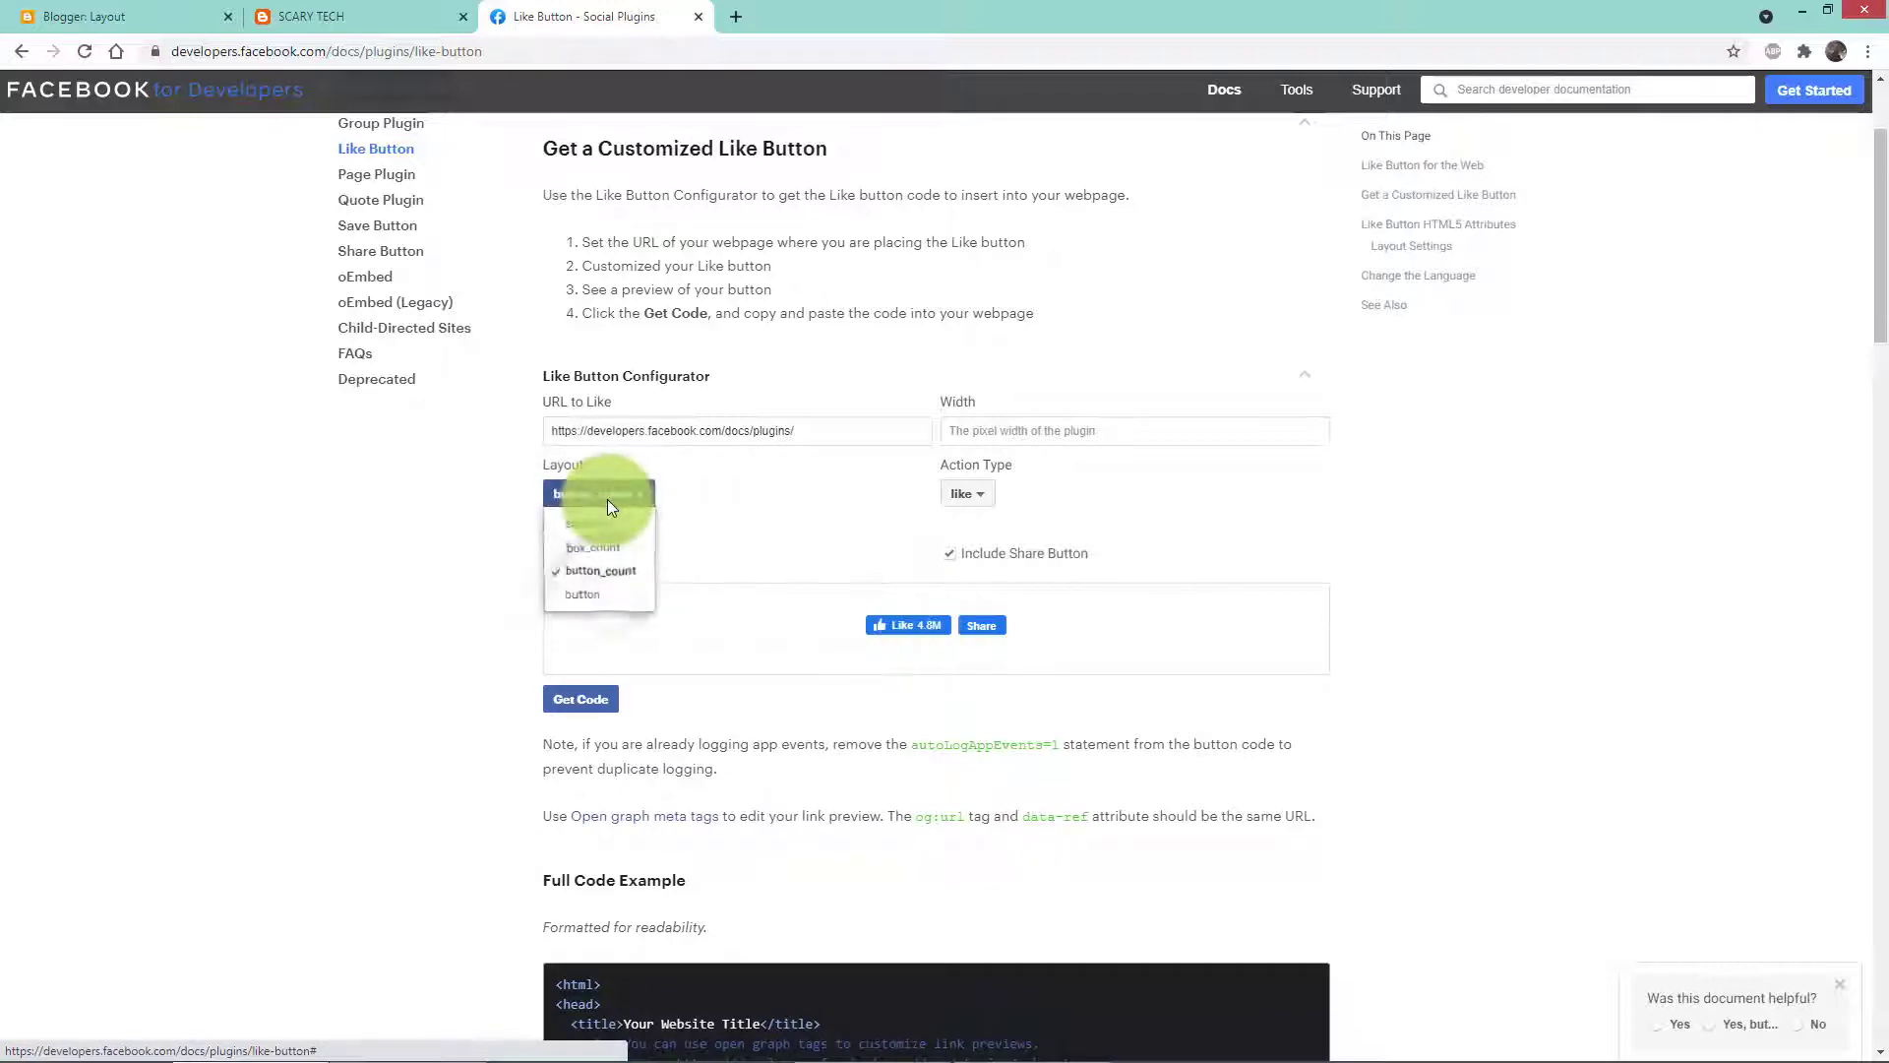
{"action": "left_click", "coordinate": [603, 595]}
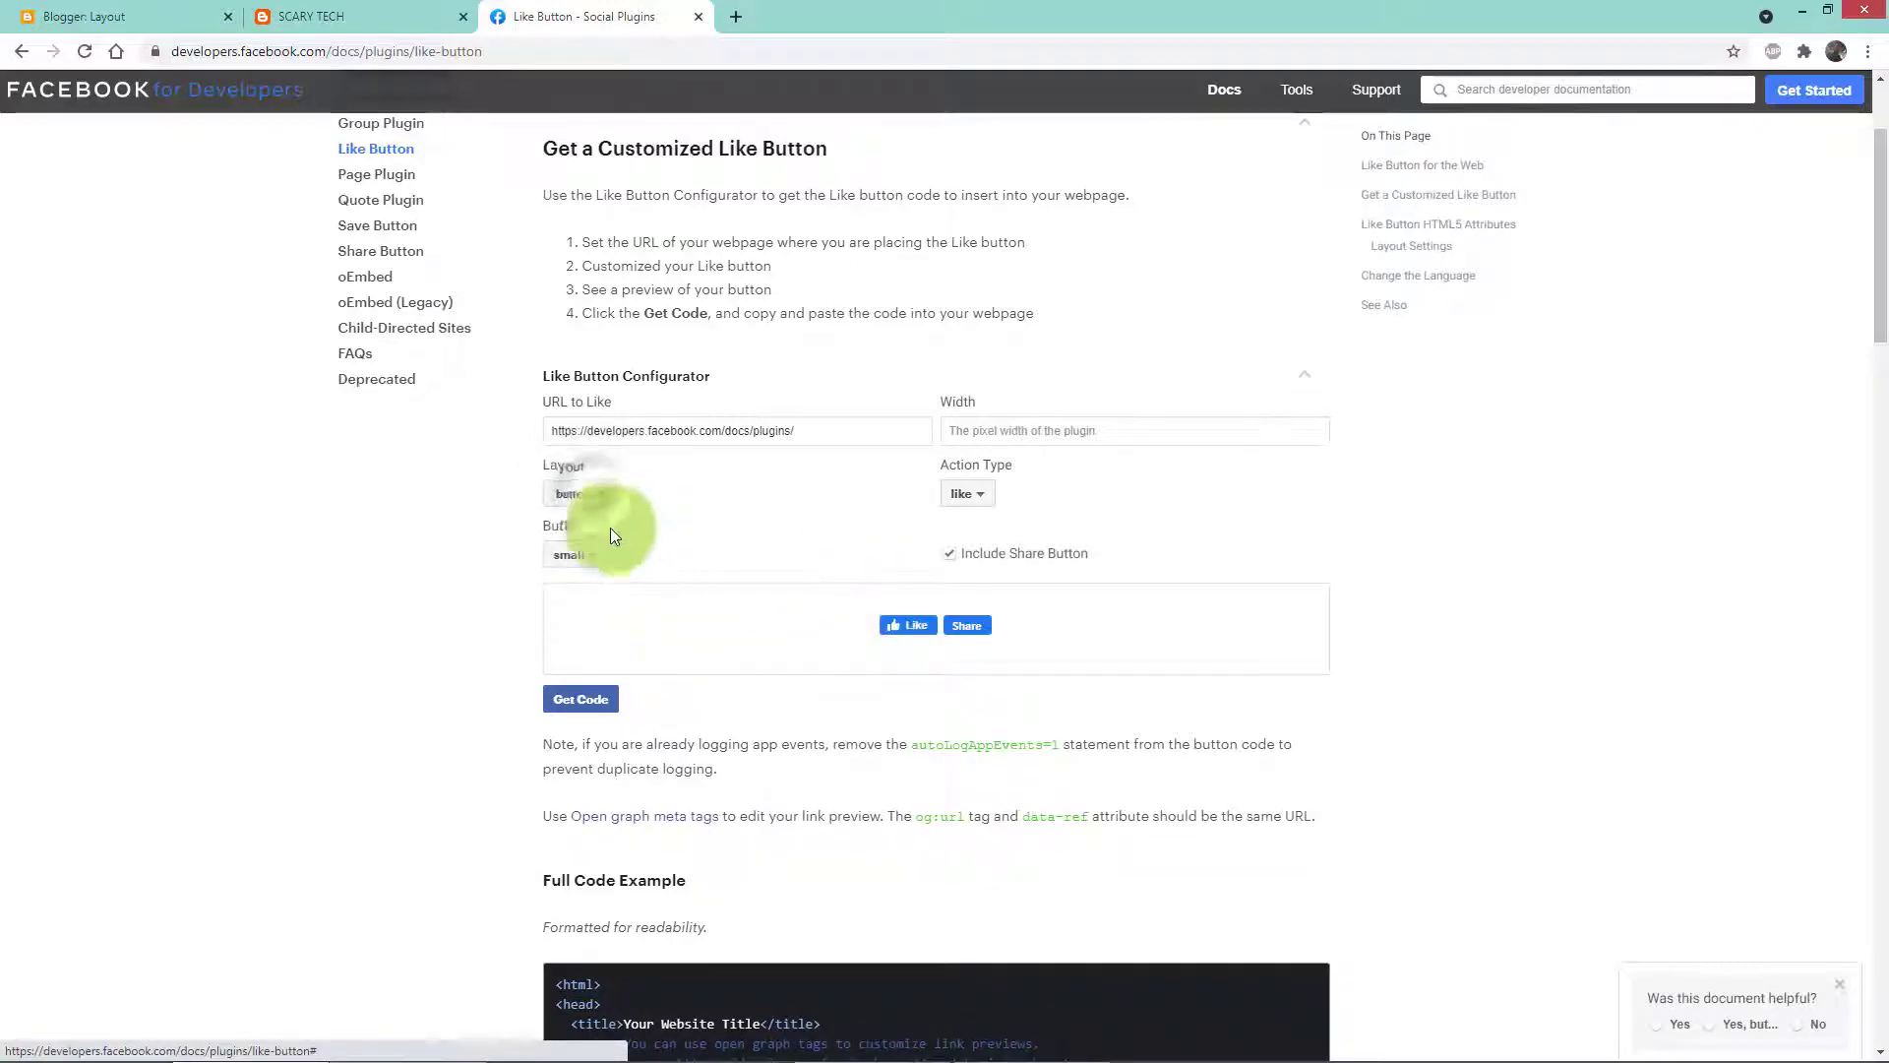
{"action": "left_click", "coordinate": [592, 494]}
{"action": "left_click", "coordinate": [596, 571]}
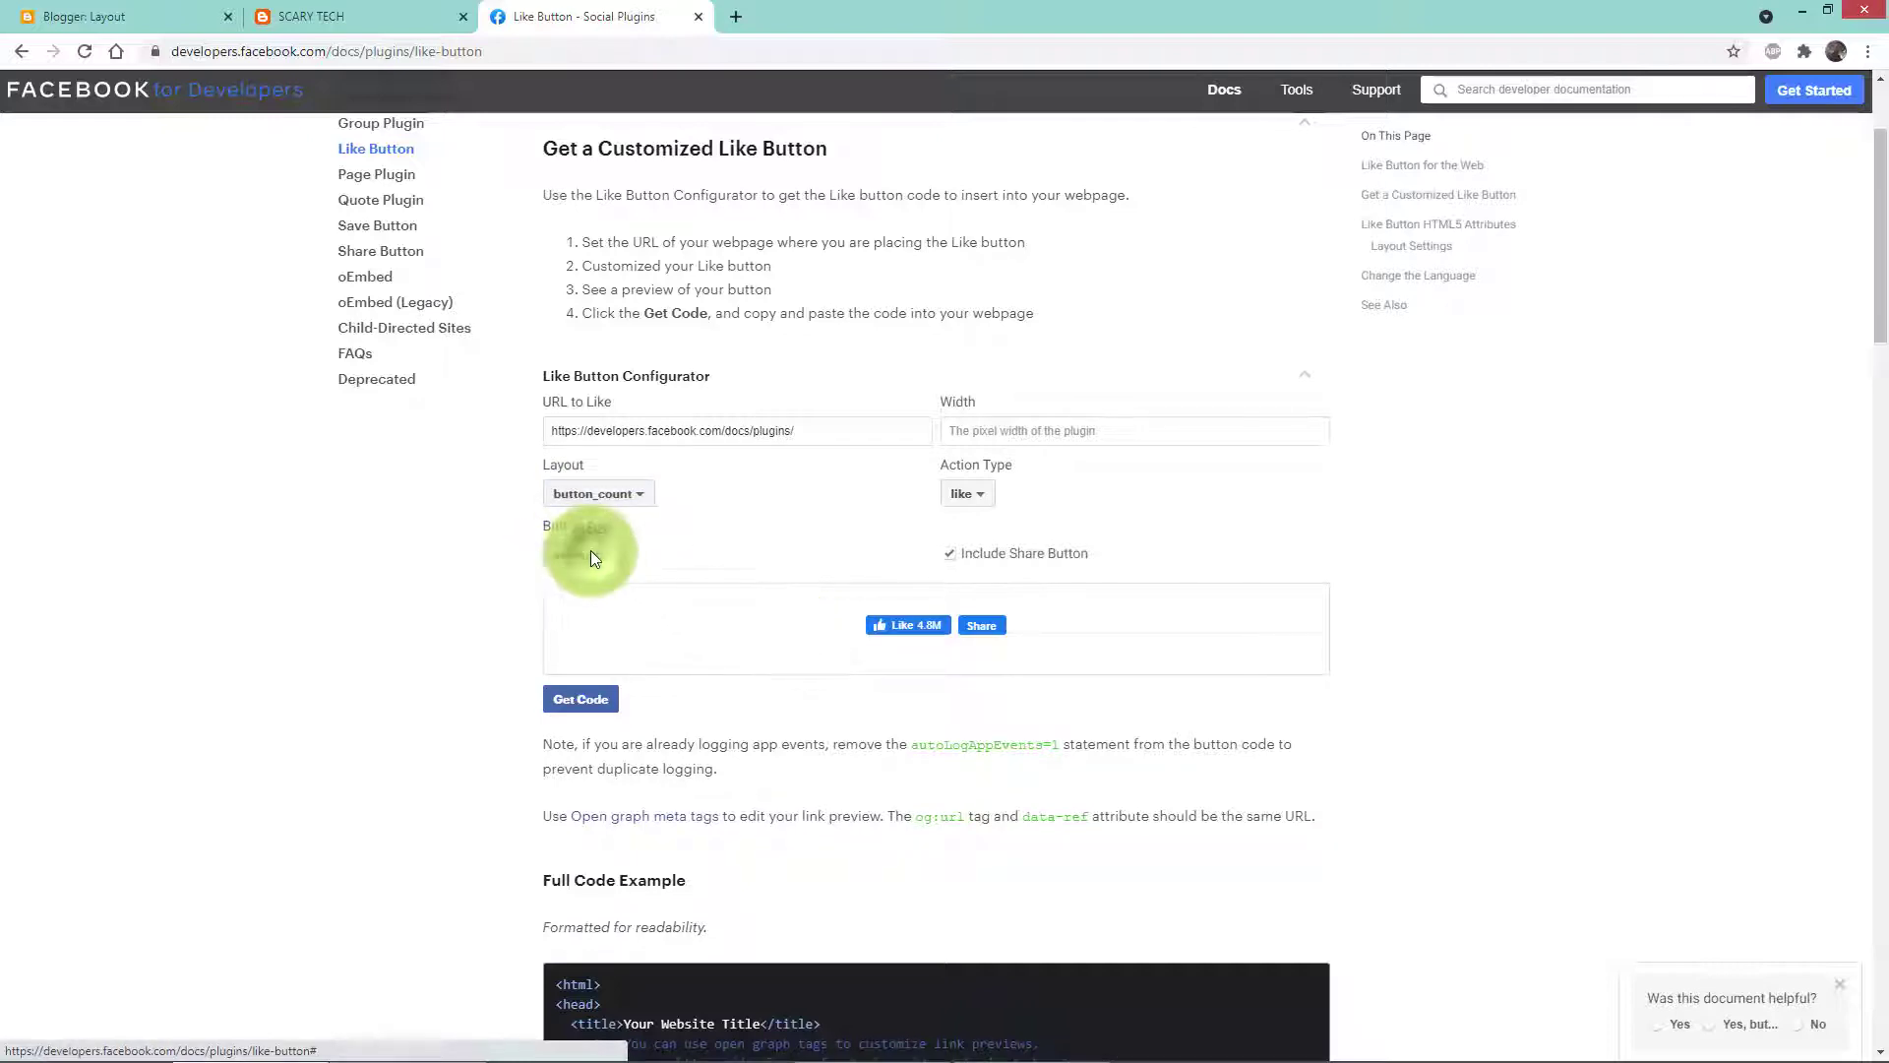
Step: Set the Like button's size to large and exclude the Share button
{"action": "left_click", "coordinate": [592, 557]}
{"action": "left_click", "coordinate": [591, 620]}
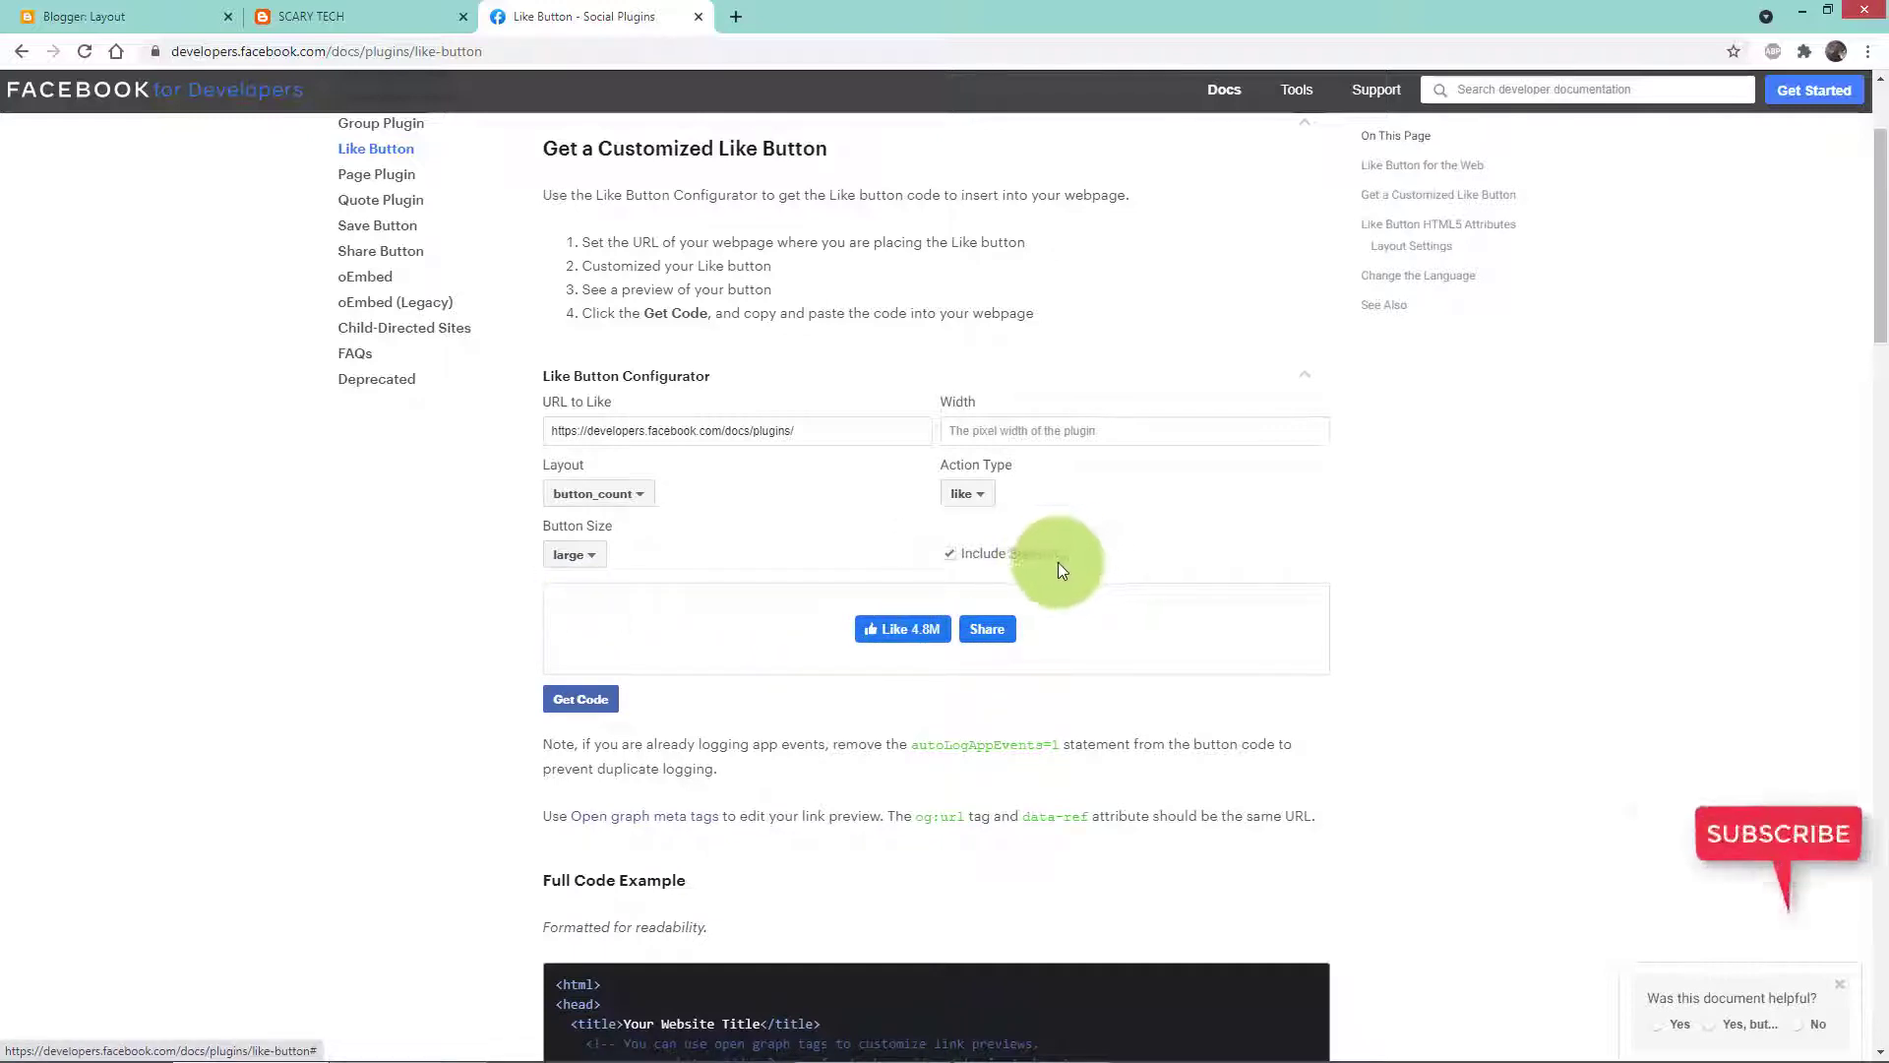
{"action": "left_click", "coordinate": [954, 555]}
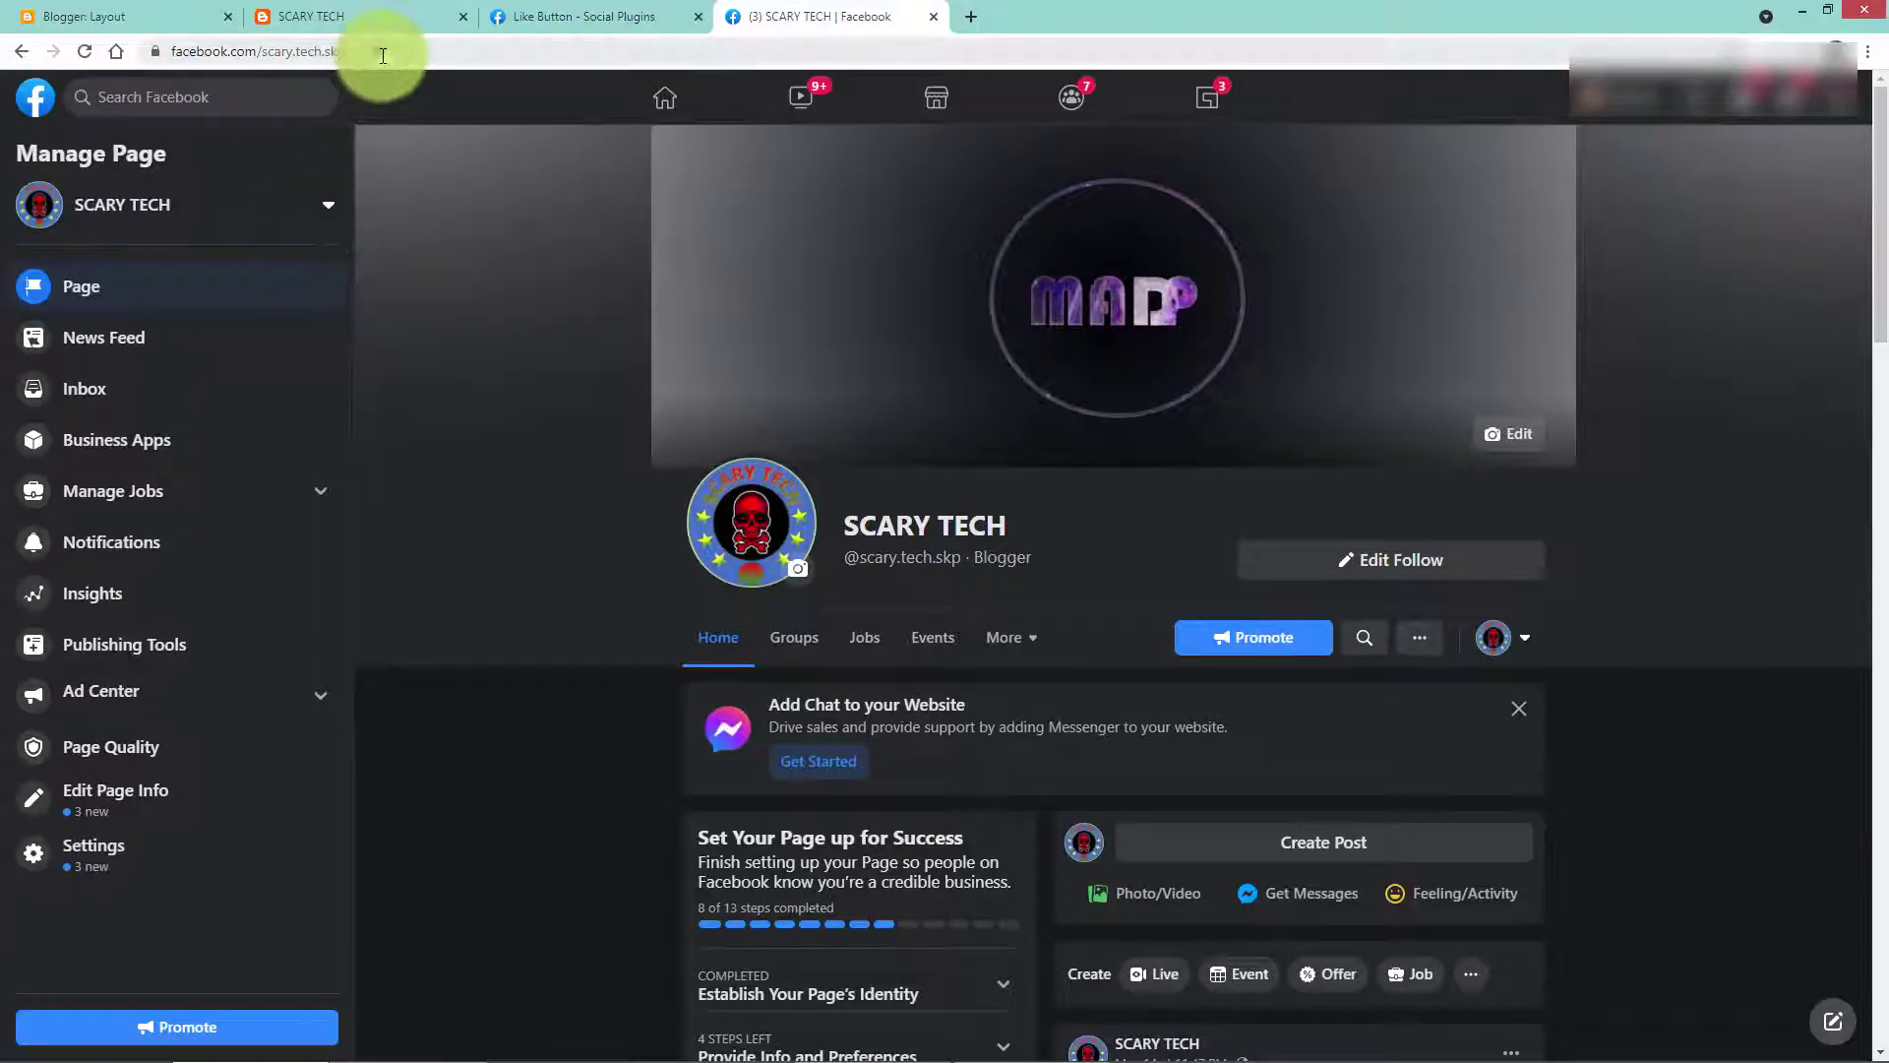
Step: Copy the SCARY TECH Facebook page's address and use it as the configurator's URL to Like, replacing the default address
{"action": "left_click", "coordinate": [383, 55]}
{"action": "key", "text": "ctrl+c"}
{"action": "right_click", "coordinate": [381, 53]}
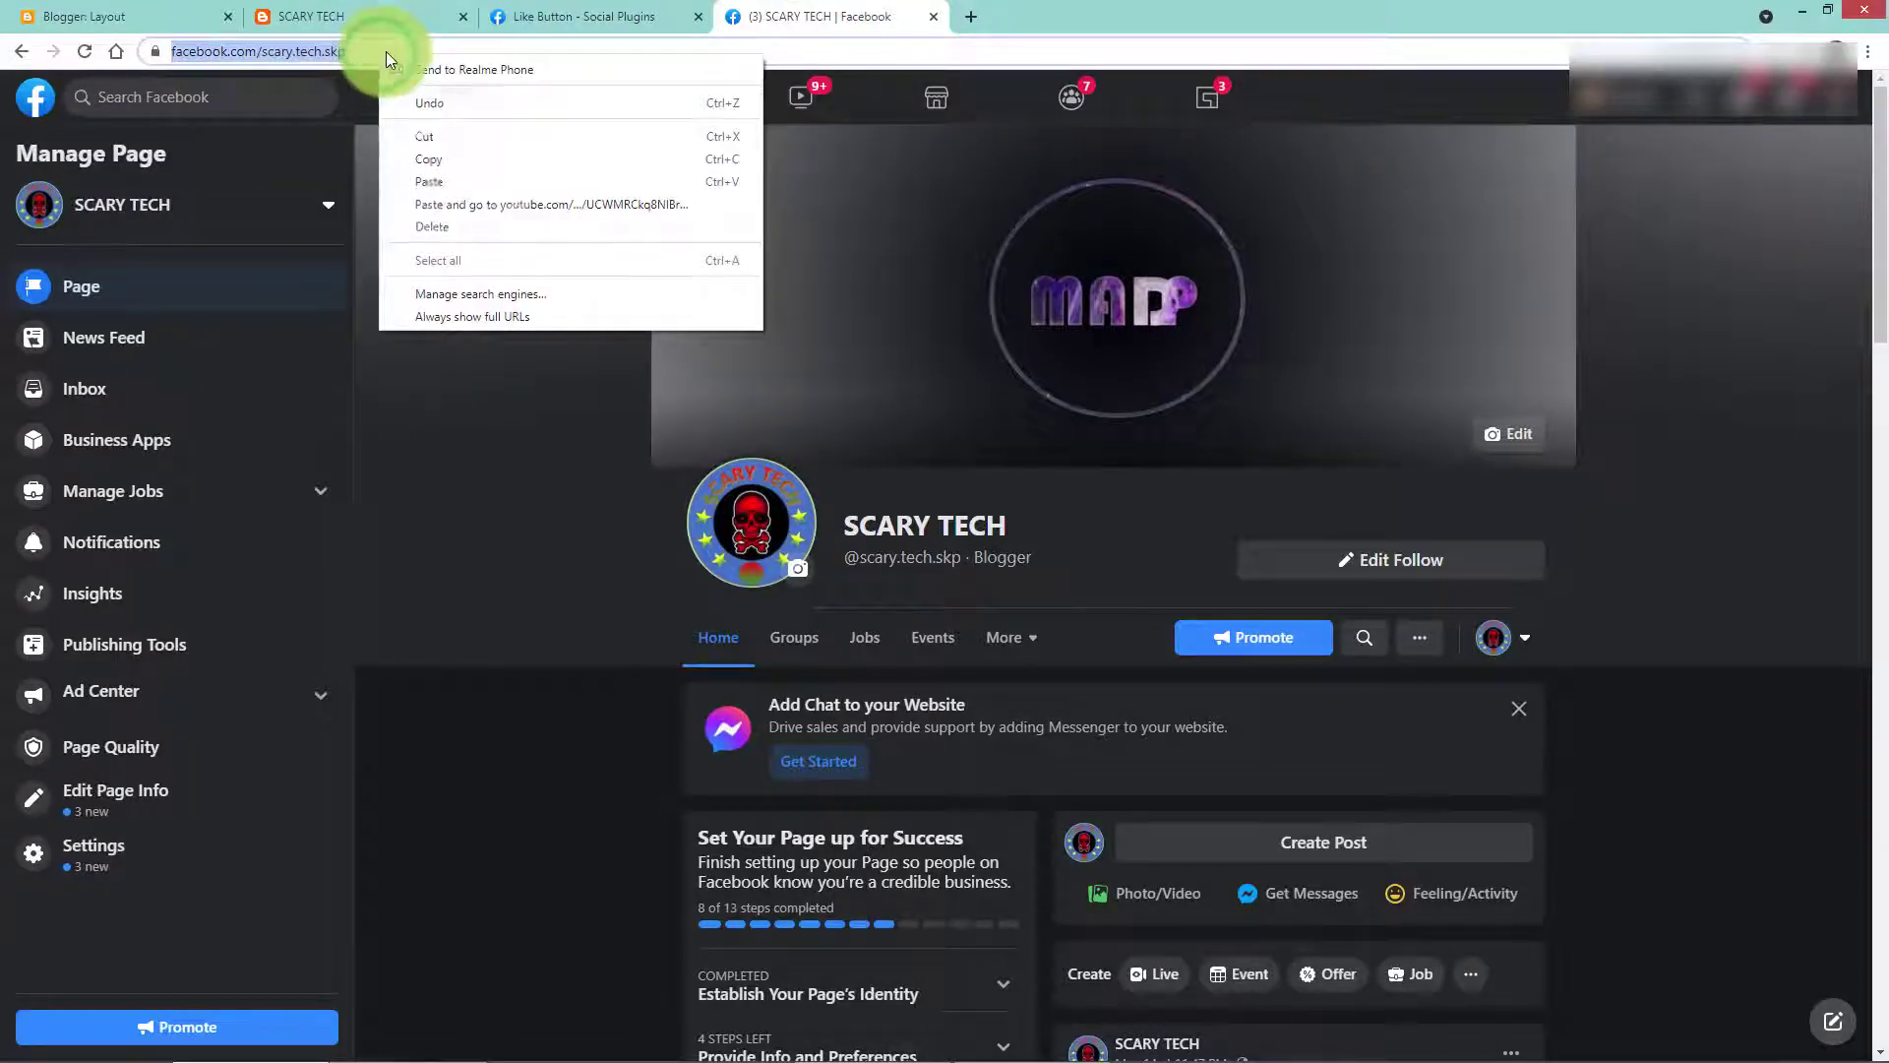
{"action": "left_click", "coordinate": [459, 162]}
{"action": "left_click", "coordinate": [620, 15]}
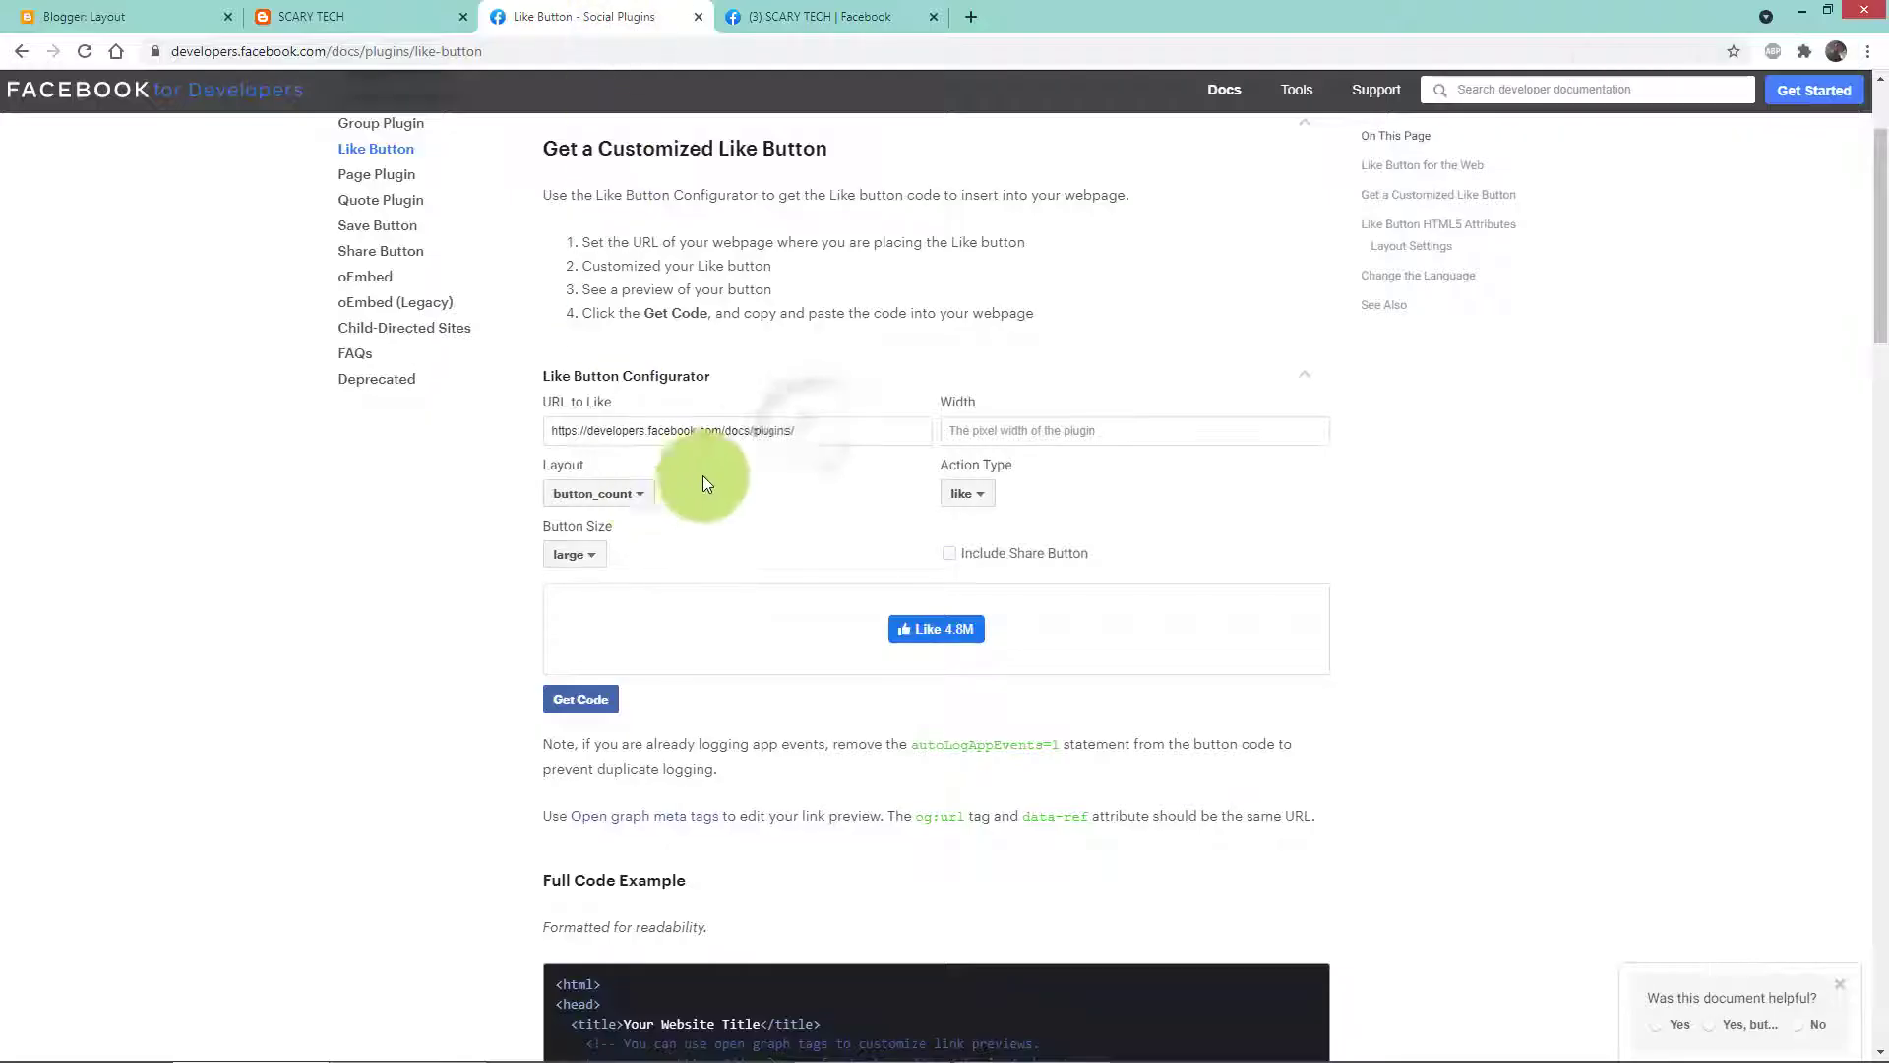
{"action": "left_click_drag", "start_coordinate": [801, 422], "coordinate": [456, 445]}
{"action": "right_click", "coordinate": [688, 427]}
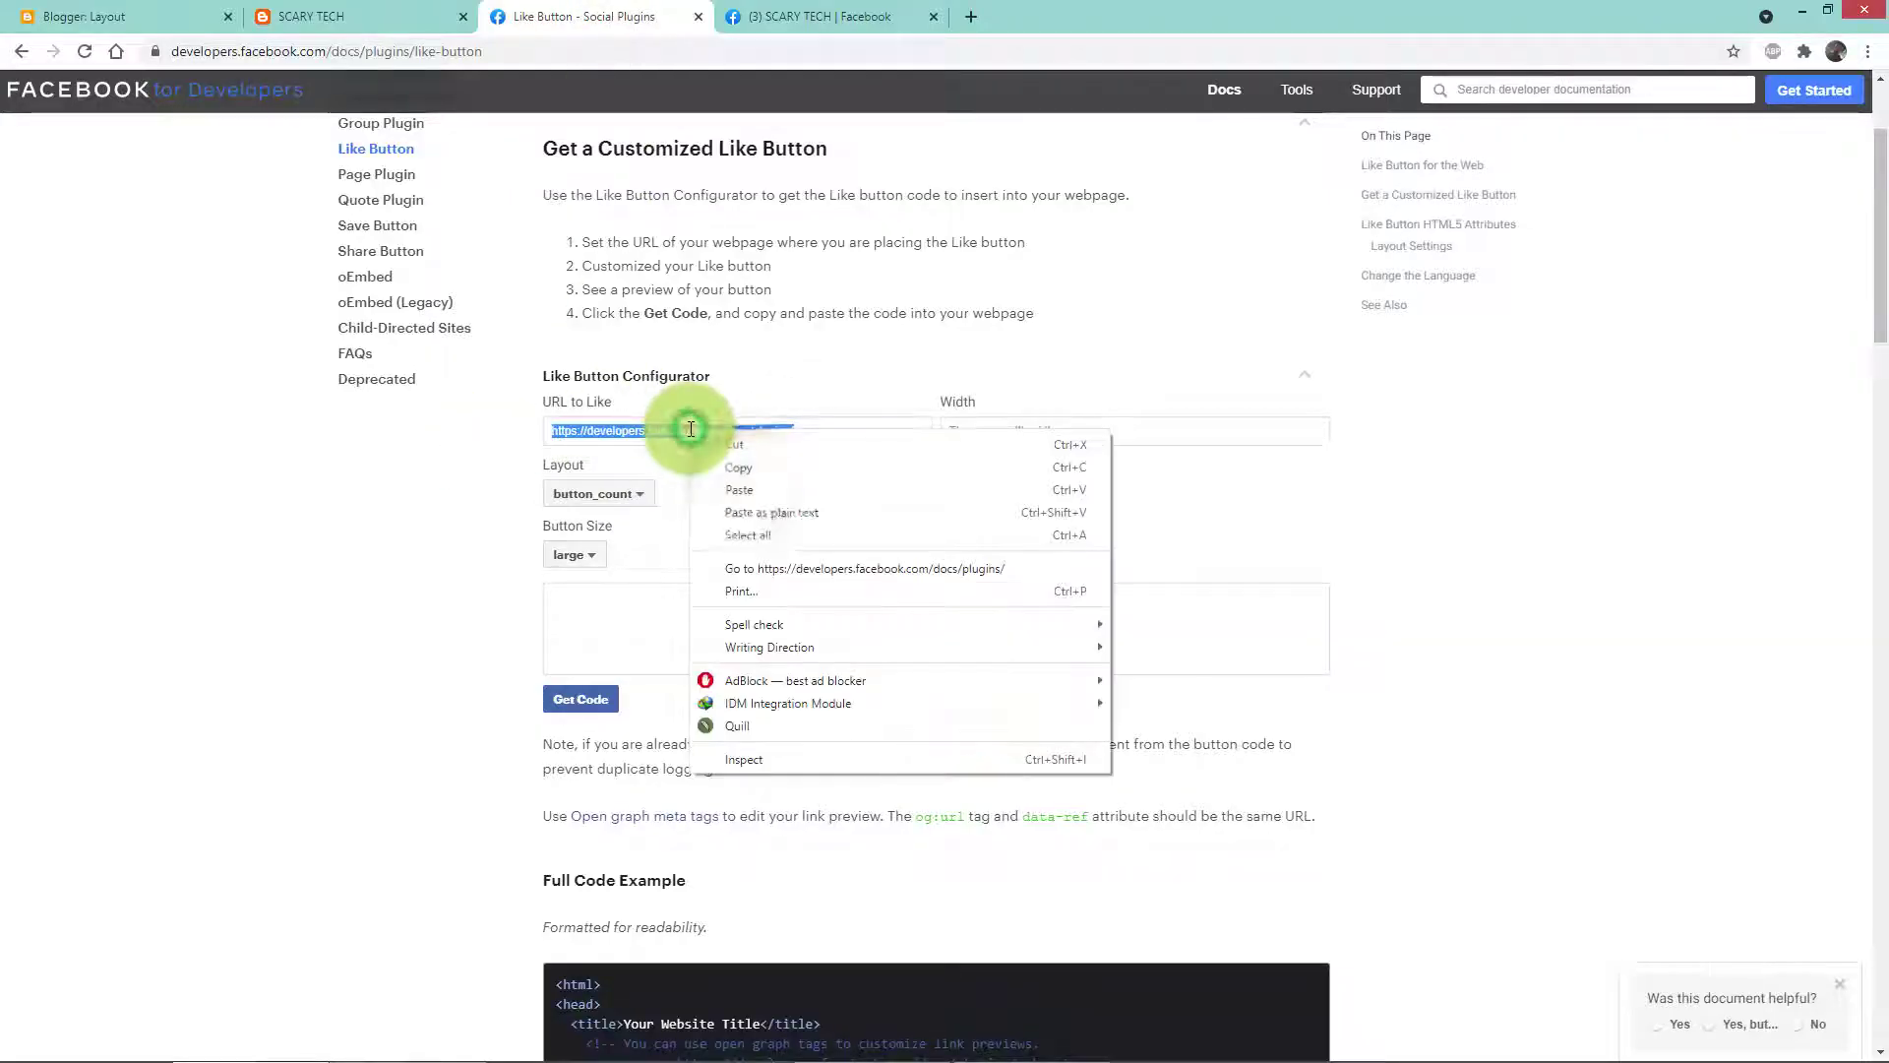
{"action": "left_click", "coordinate": [750, 488]}
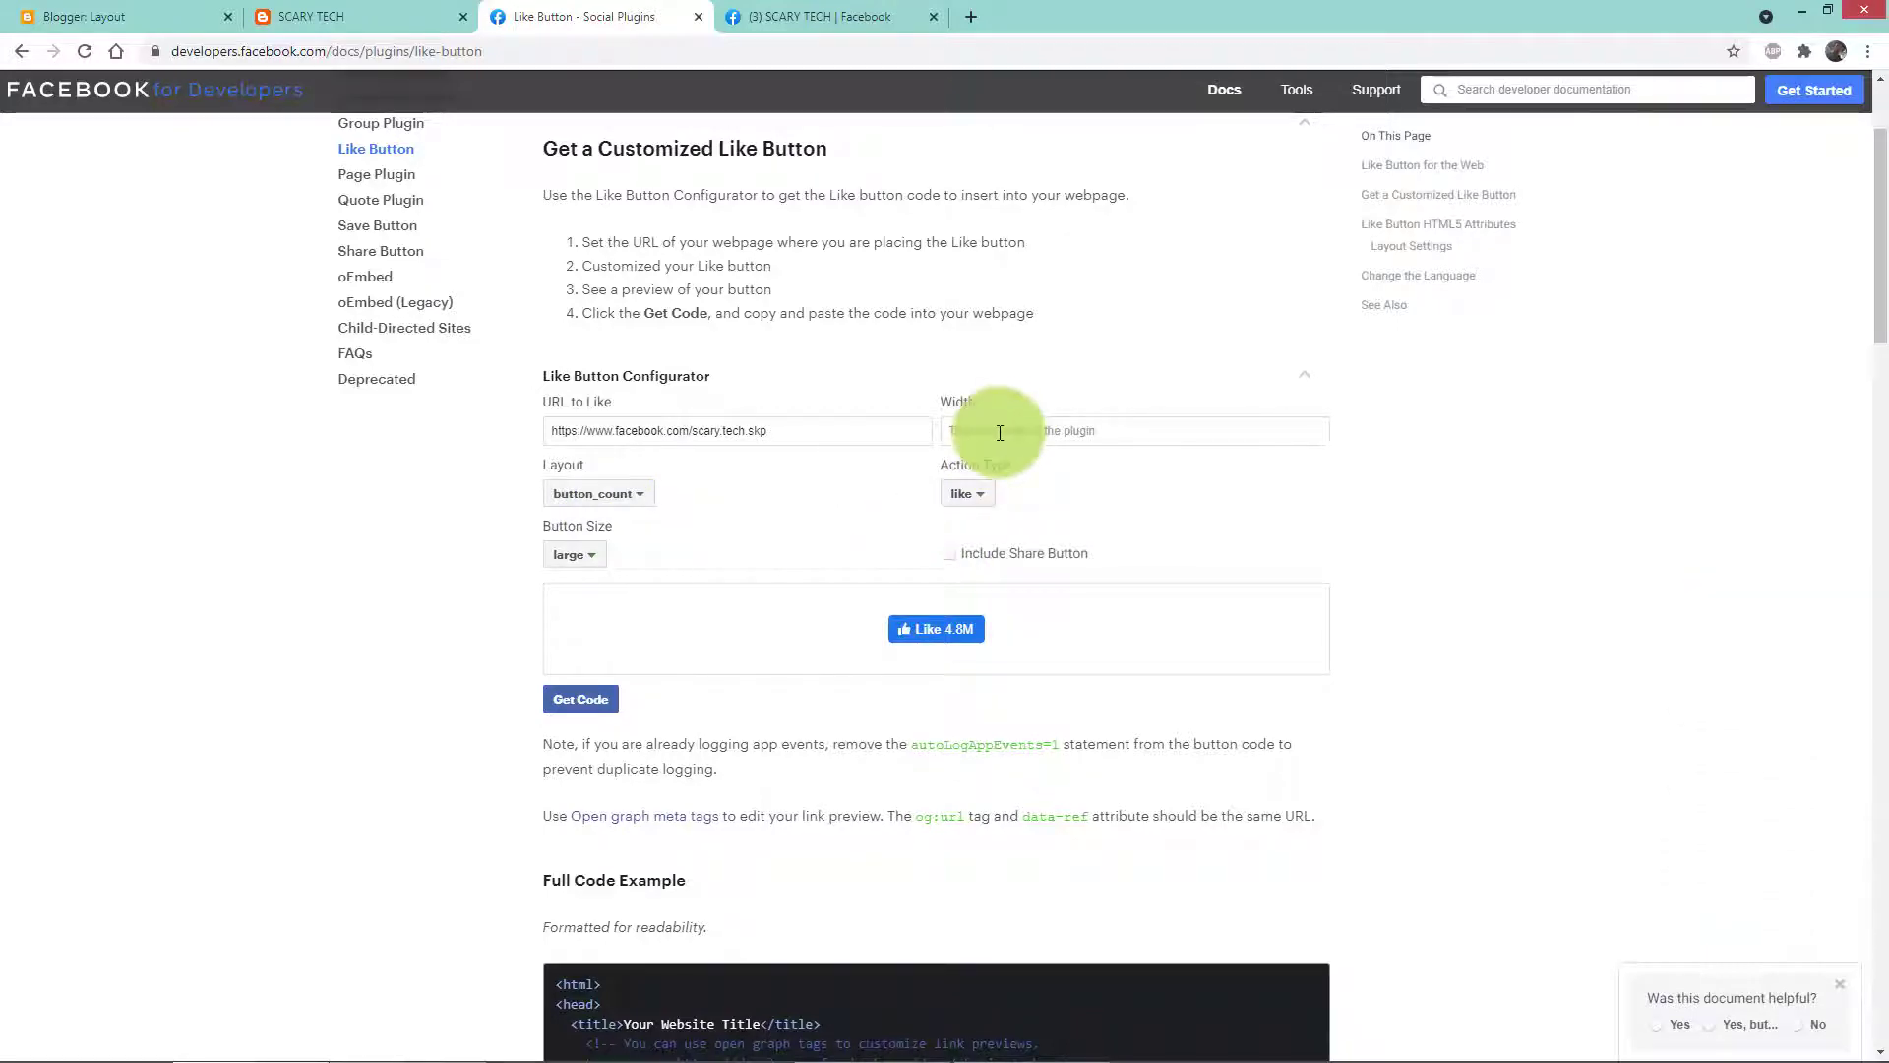
{"action": "left_click", "coordinate": [1000, 433]}
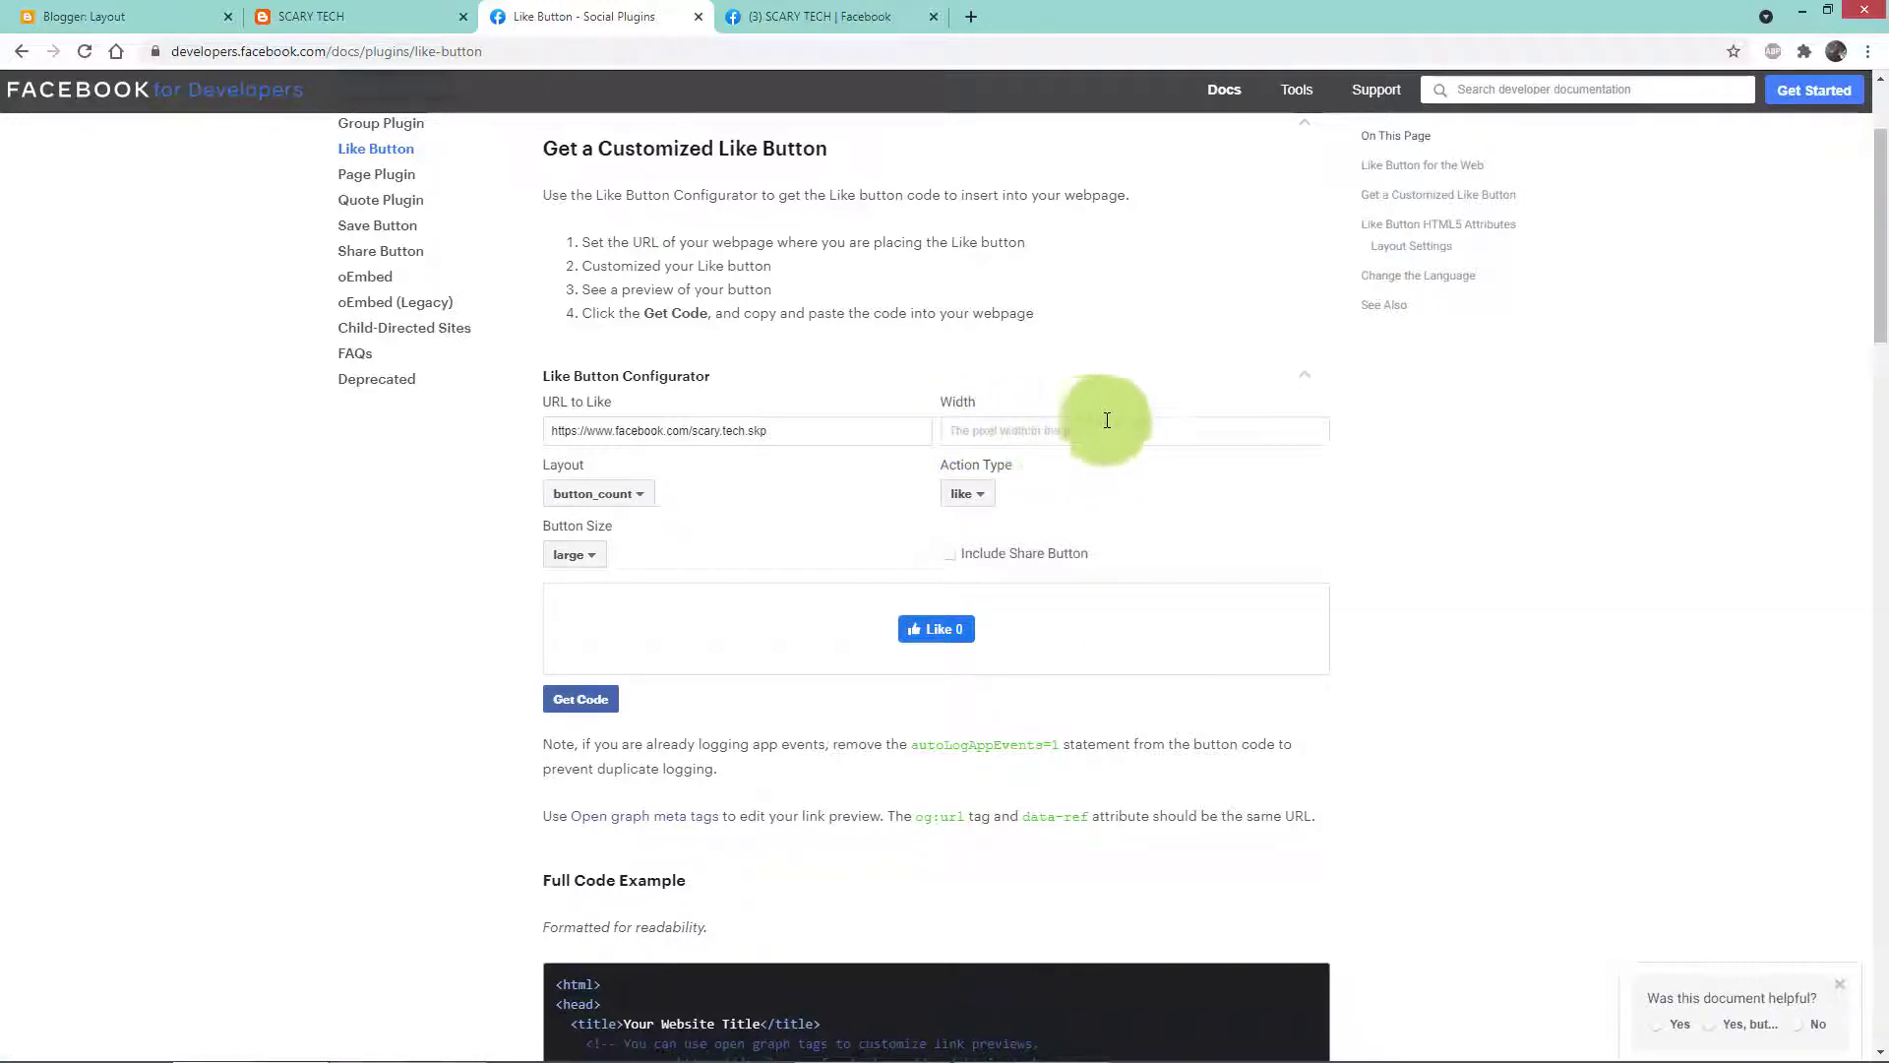
Step: Generate the Like button's code and copy the complete IFrame version
{"action": "scroll", "coordinate": [1308, 379], "scroll_direction": "up", "scroll_amount": 2}
{"action": "scroll", "coordinate": [1313, 381], "scroll_direction": "up", "scroll_amount": 1}
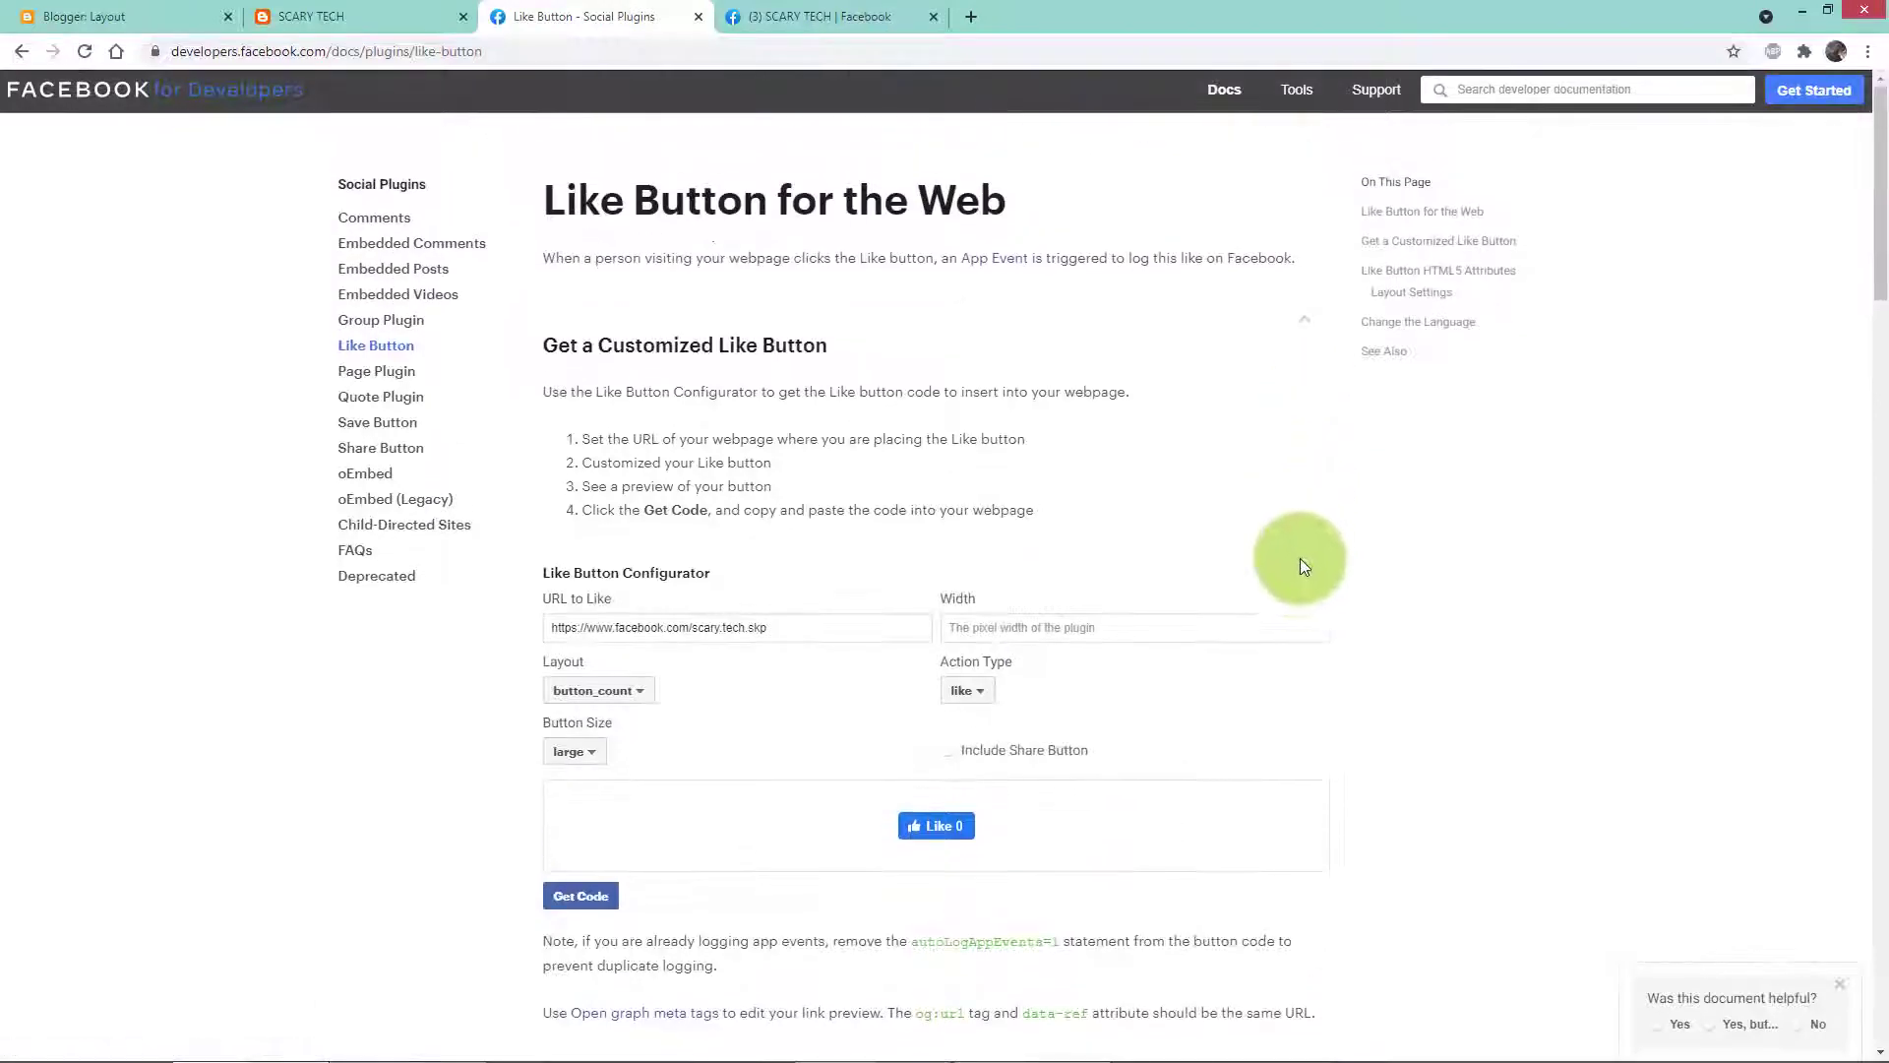
{"action": "scroll", "coordinate": [1033, 532], "scroll_direction": "down", "scroll_amount": 6}
{"action": "scroll", "coordinate": [937, 520], "scroll_direction": "up", "scroll_amount": 3}
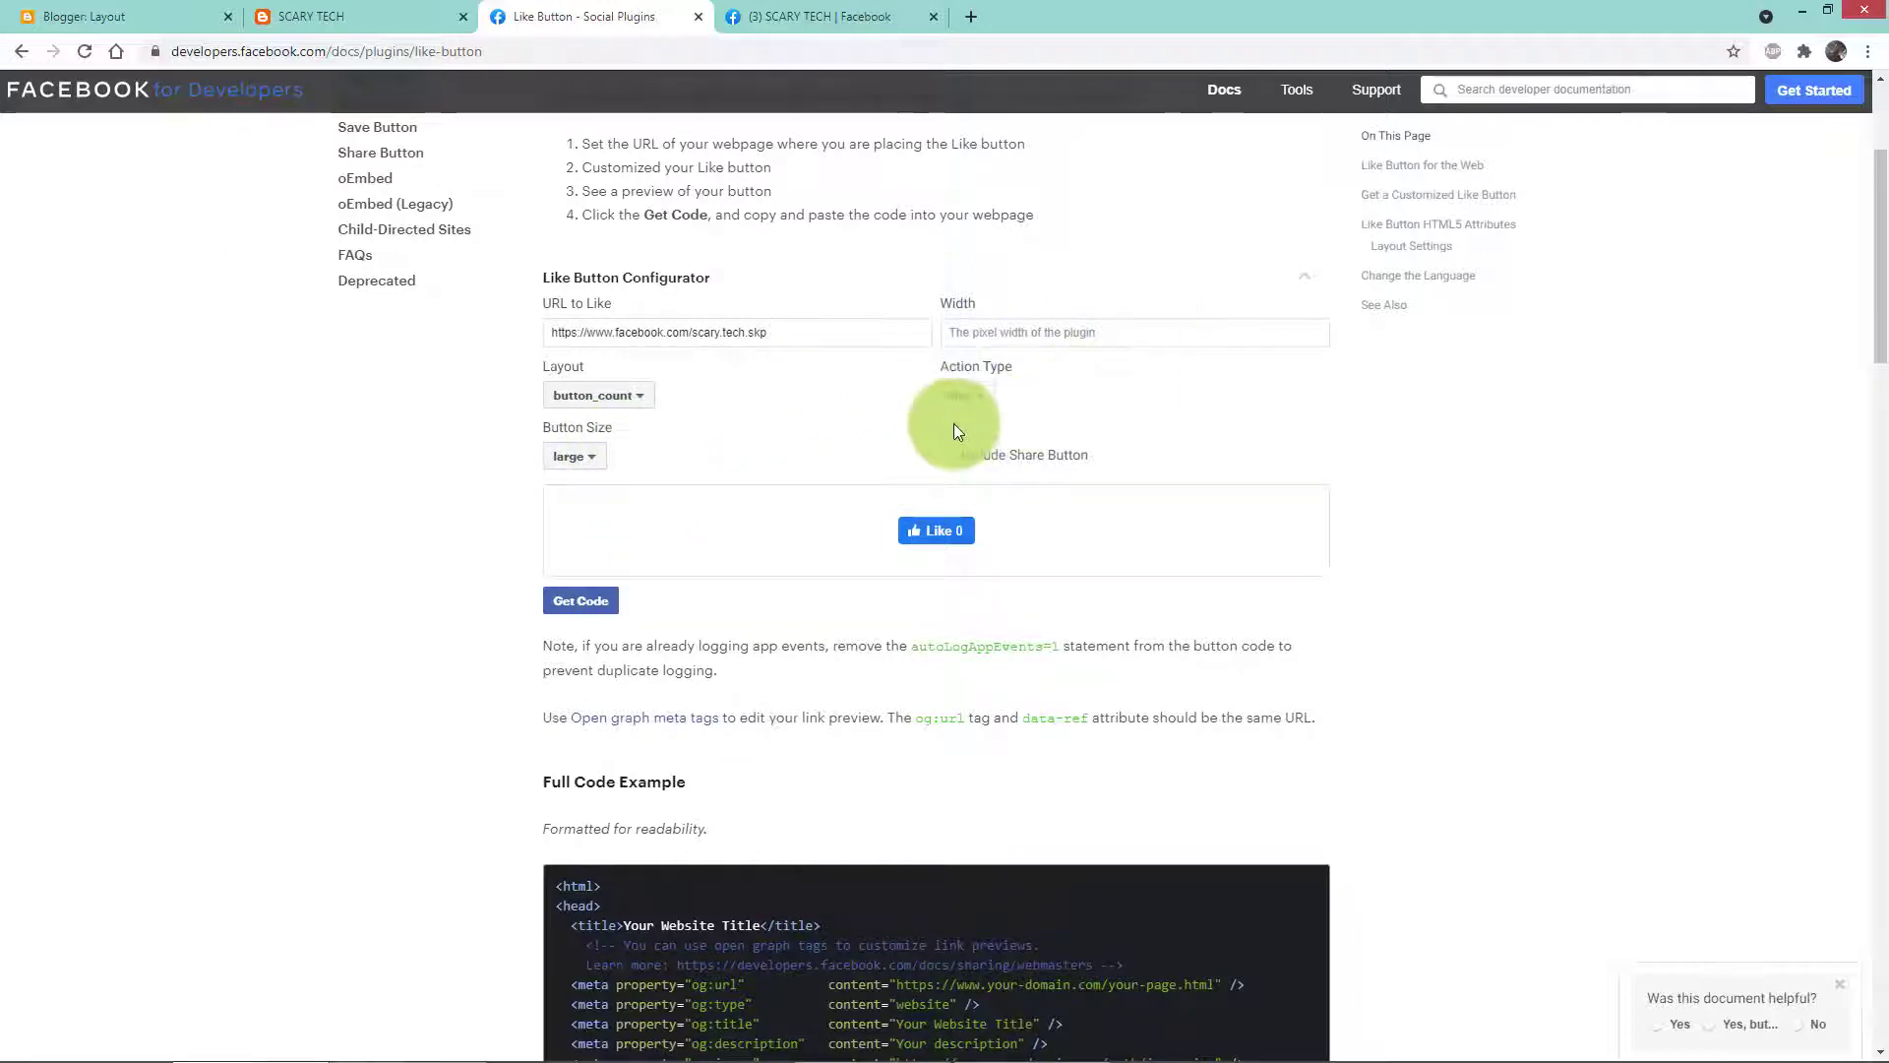
{"action": "left_click", "coordinate": [581, 602]}
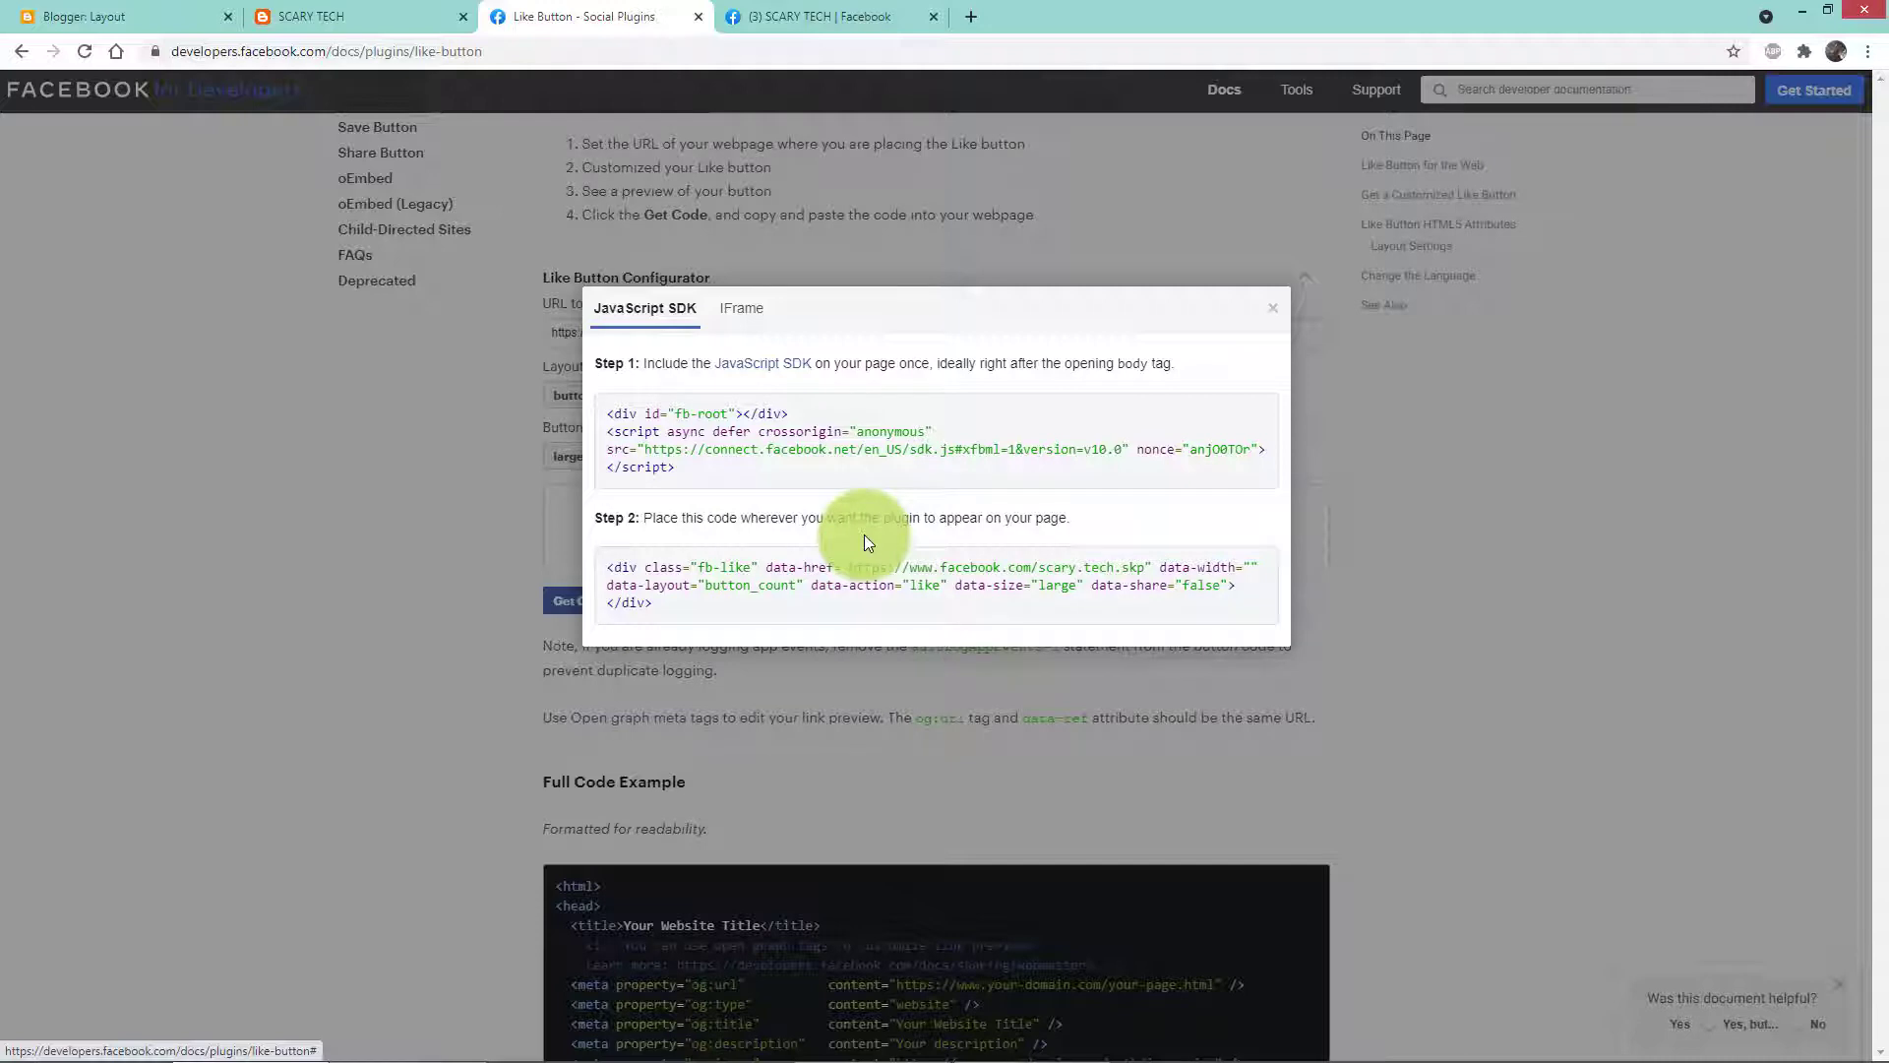
{"action": "left_click", "coordinate": [736, 311]}
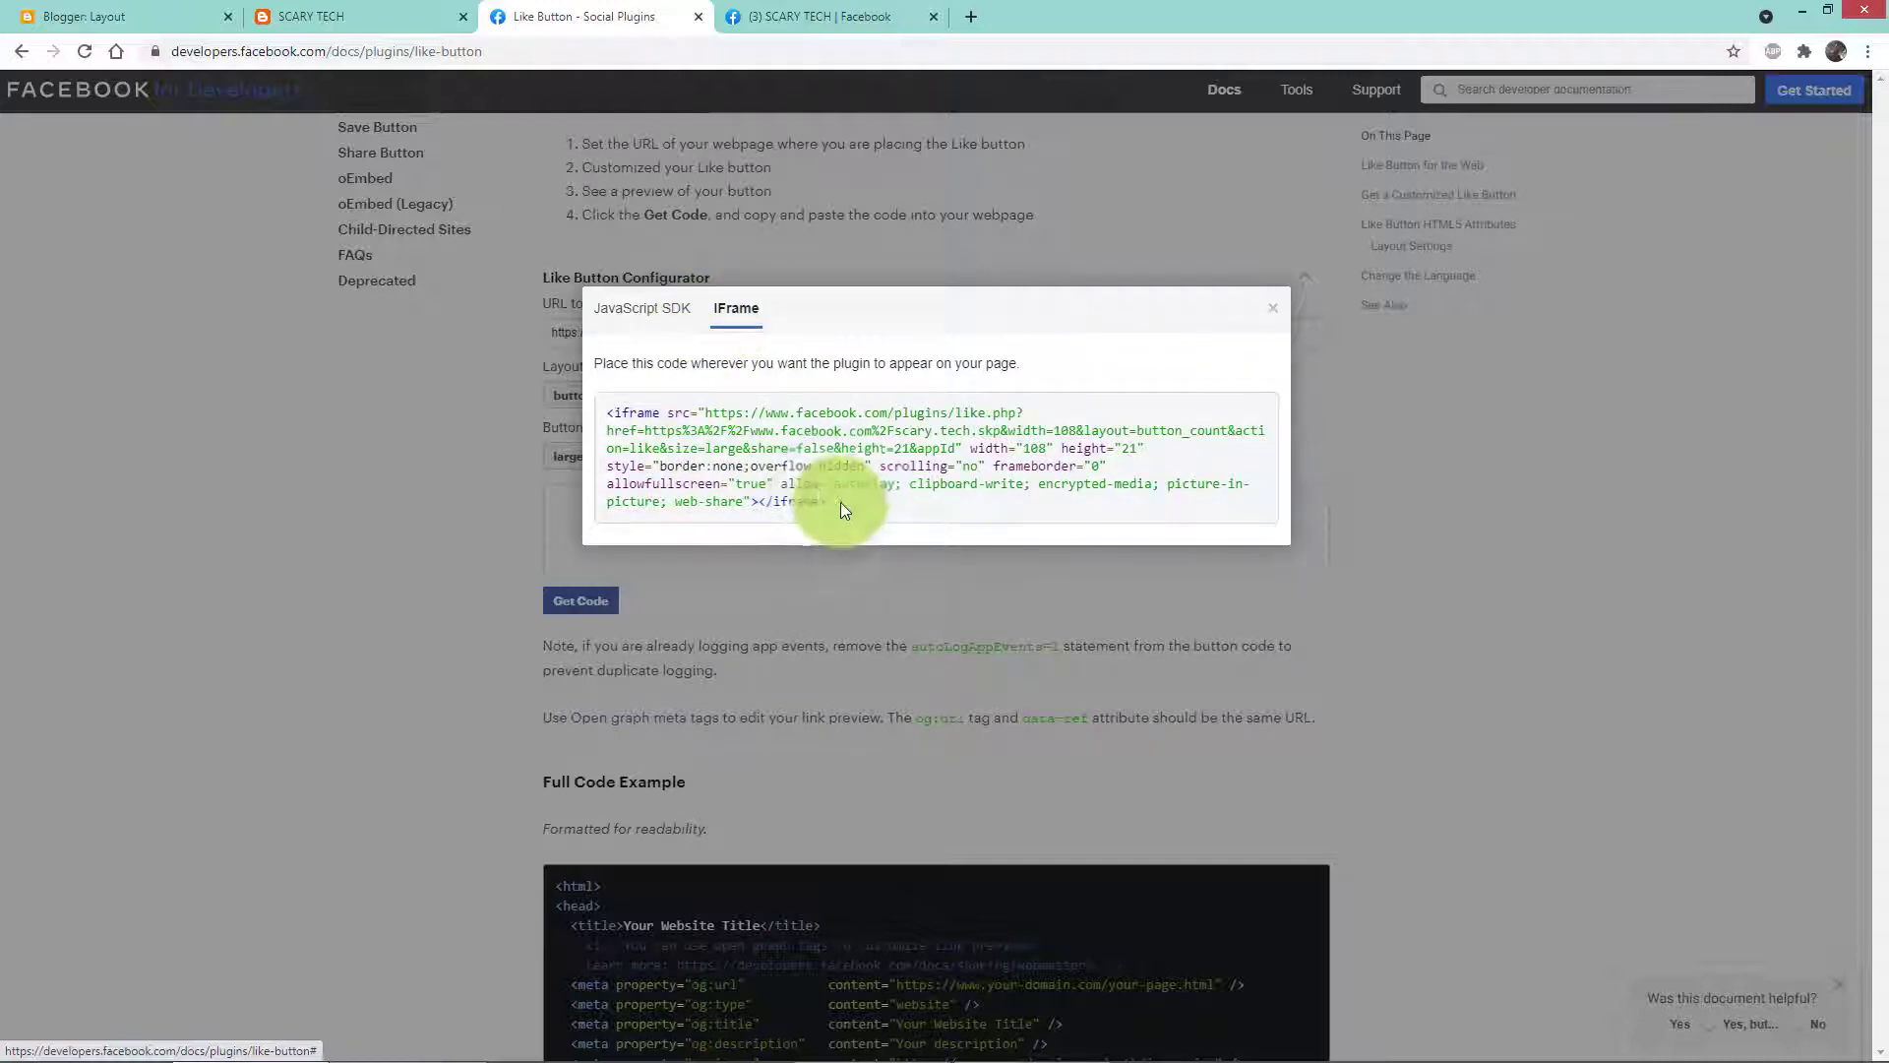
{"action": "left_click_drag", "start_coordinate": [837, 502], "coordinate": [624, 411]}
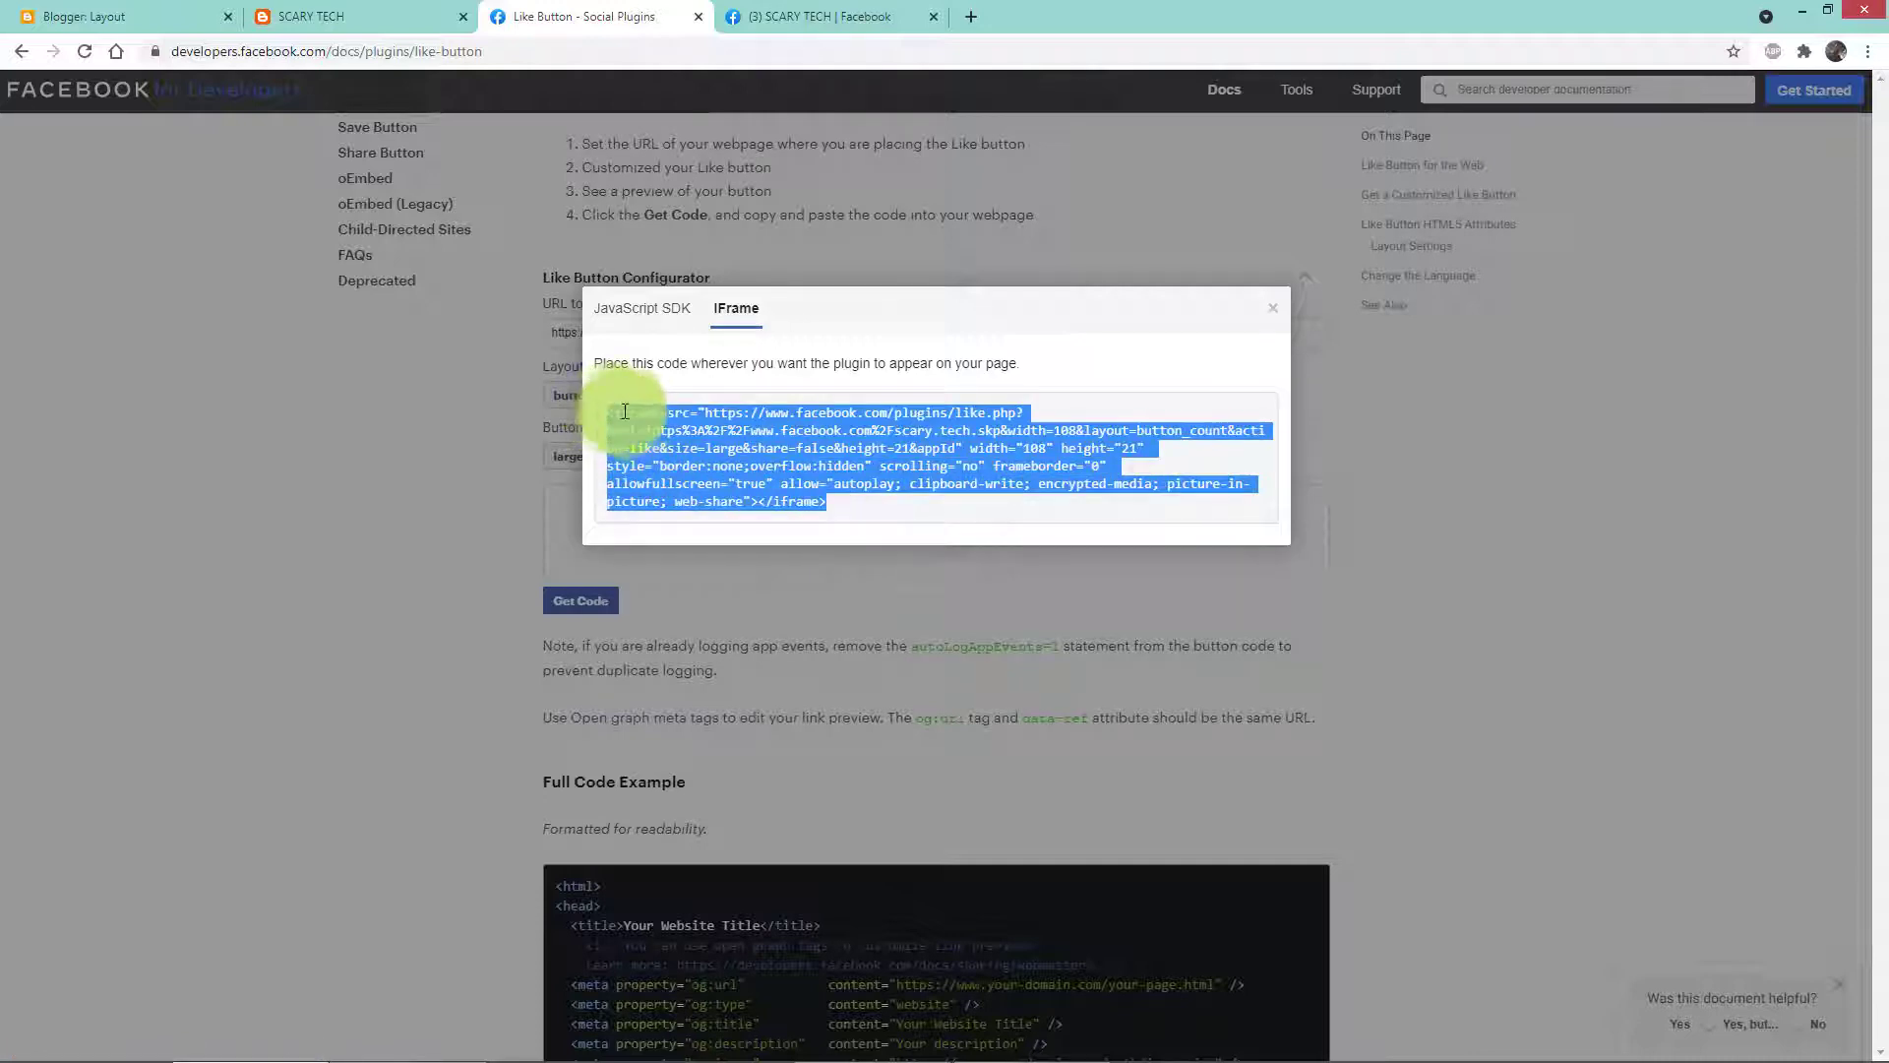
{"action": "right_click", "coordinate": [675, 434]}
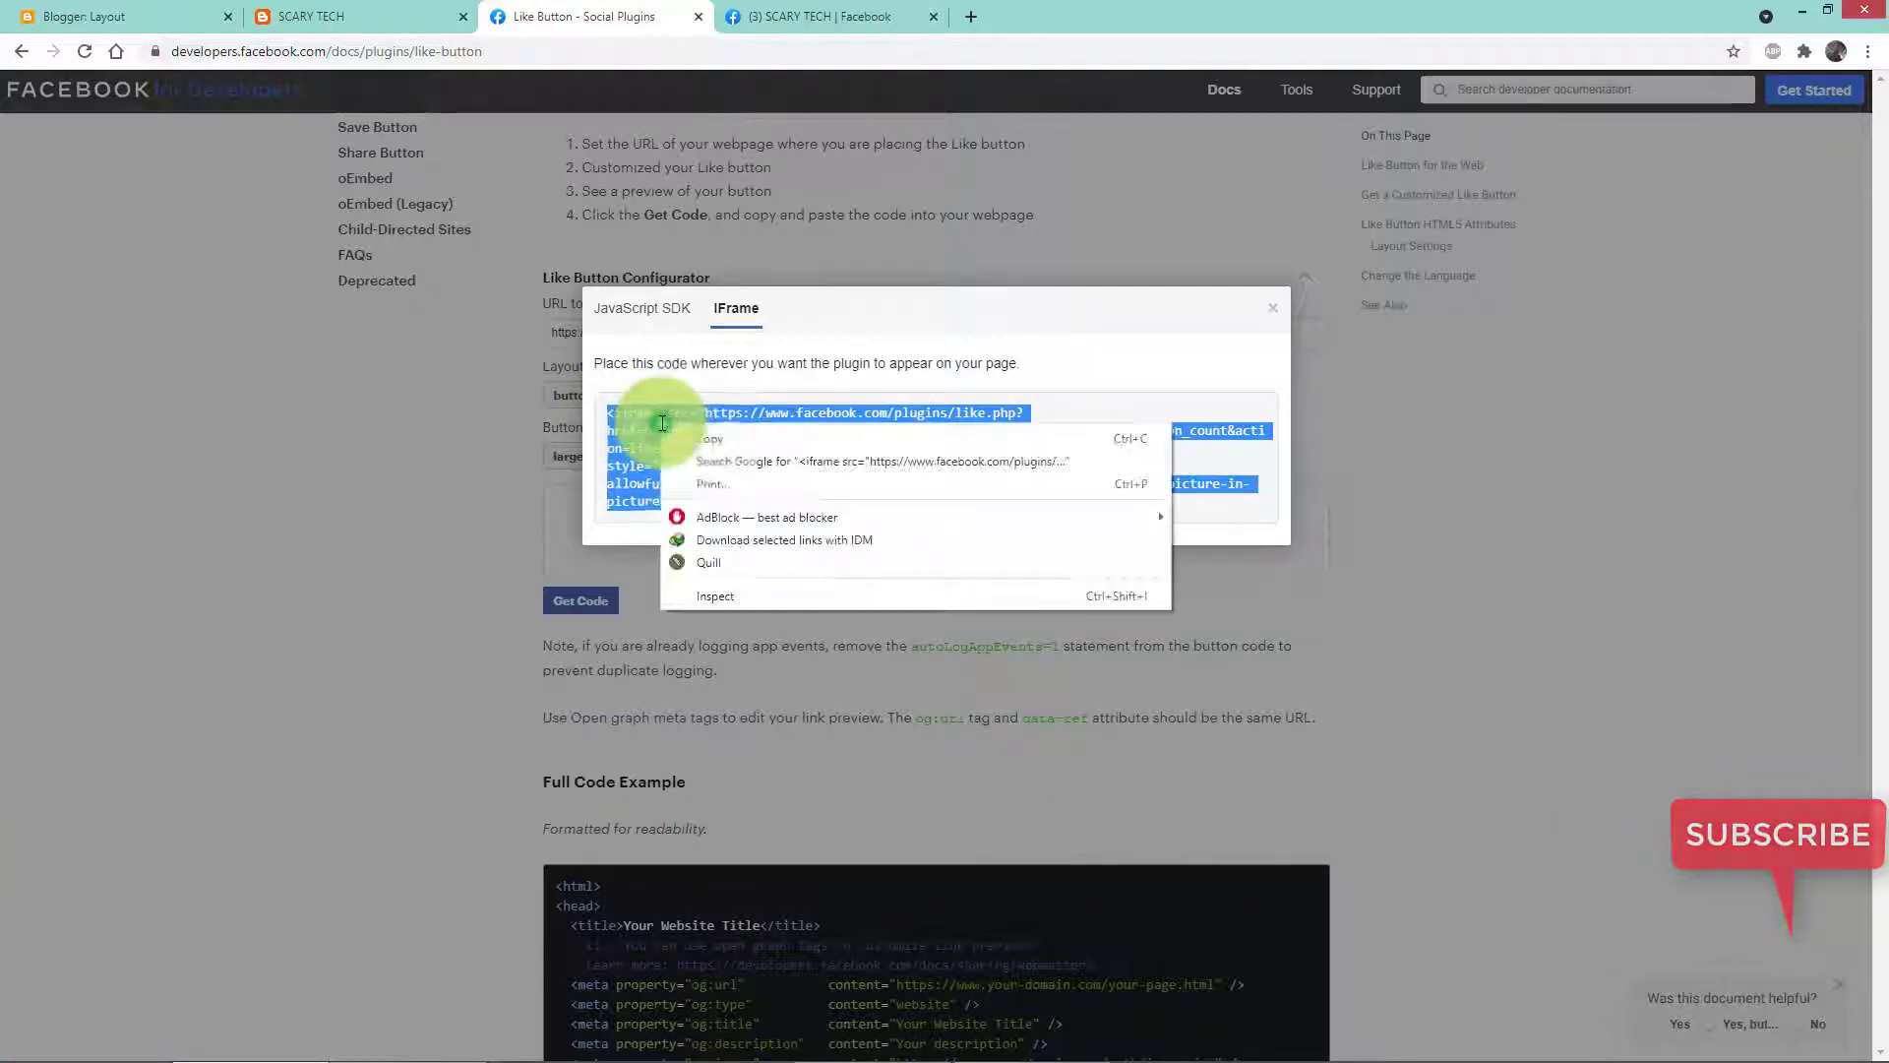
{"action": "left_click", "coordinate": [682, 440]}
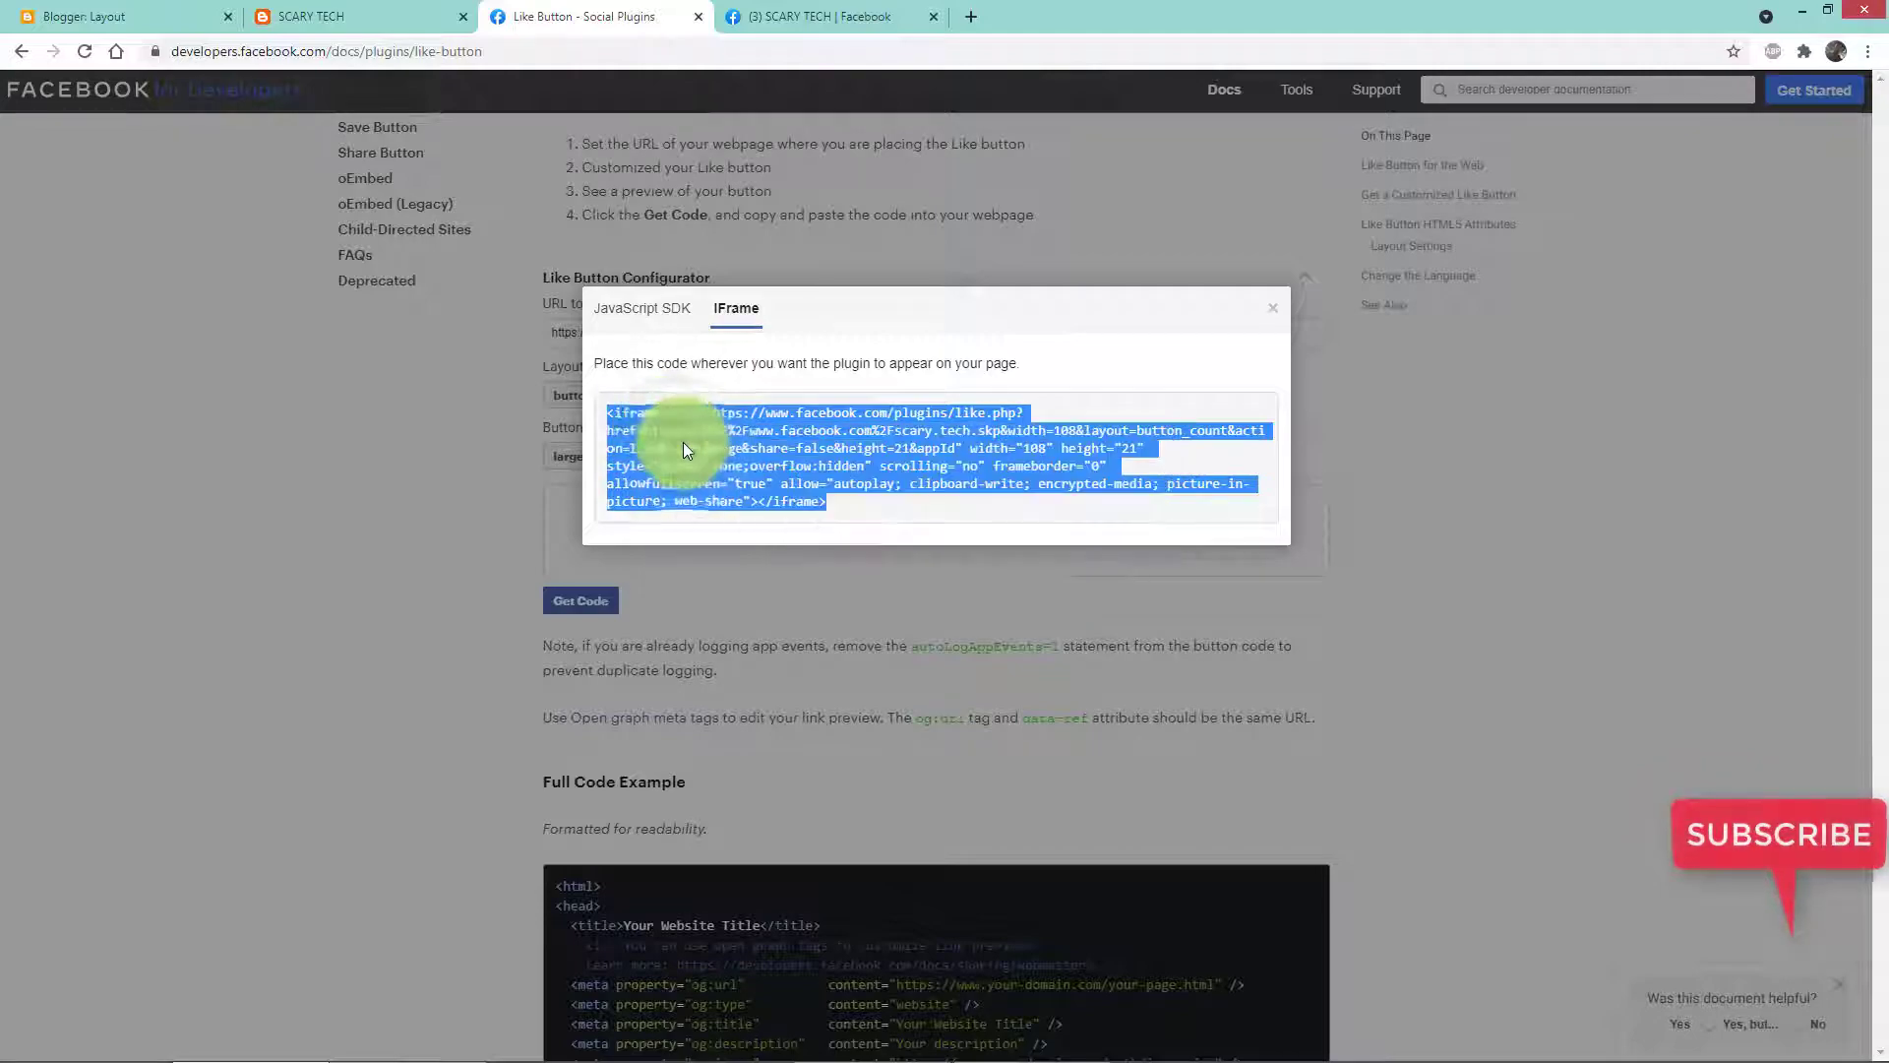
Step: In Blogger, paste the copied iframe code as the content of the "Stay With Us On" gadget and save it
{"action": "left_click", "coordinate": [116, 9]}
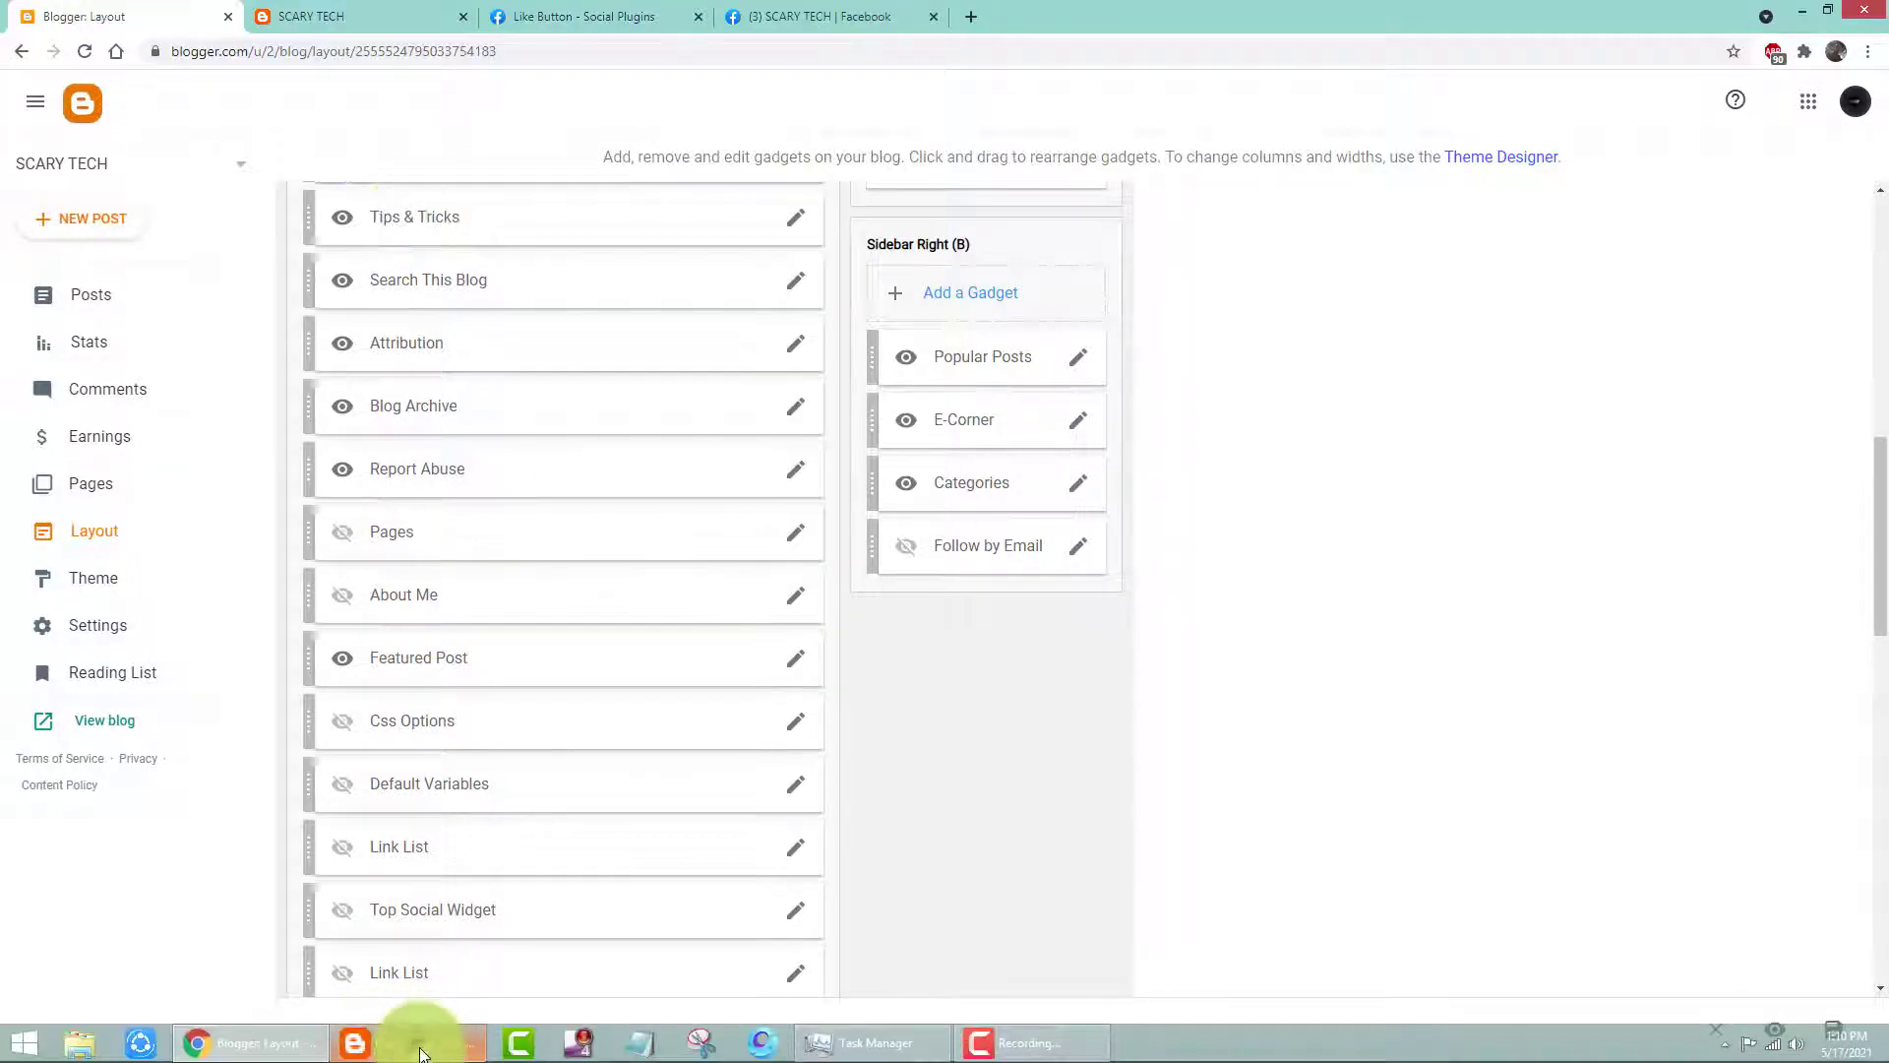
{"action": "left_click", "coordinate": [421, 1045]}
{"action": "right_click", "coordinate": [195, 383]}
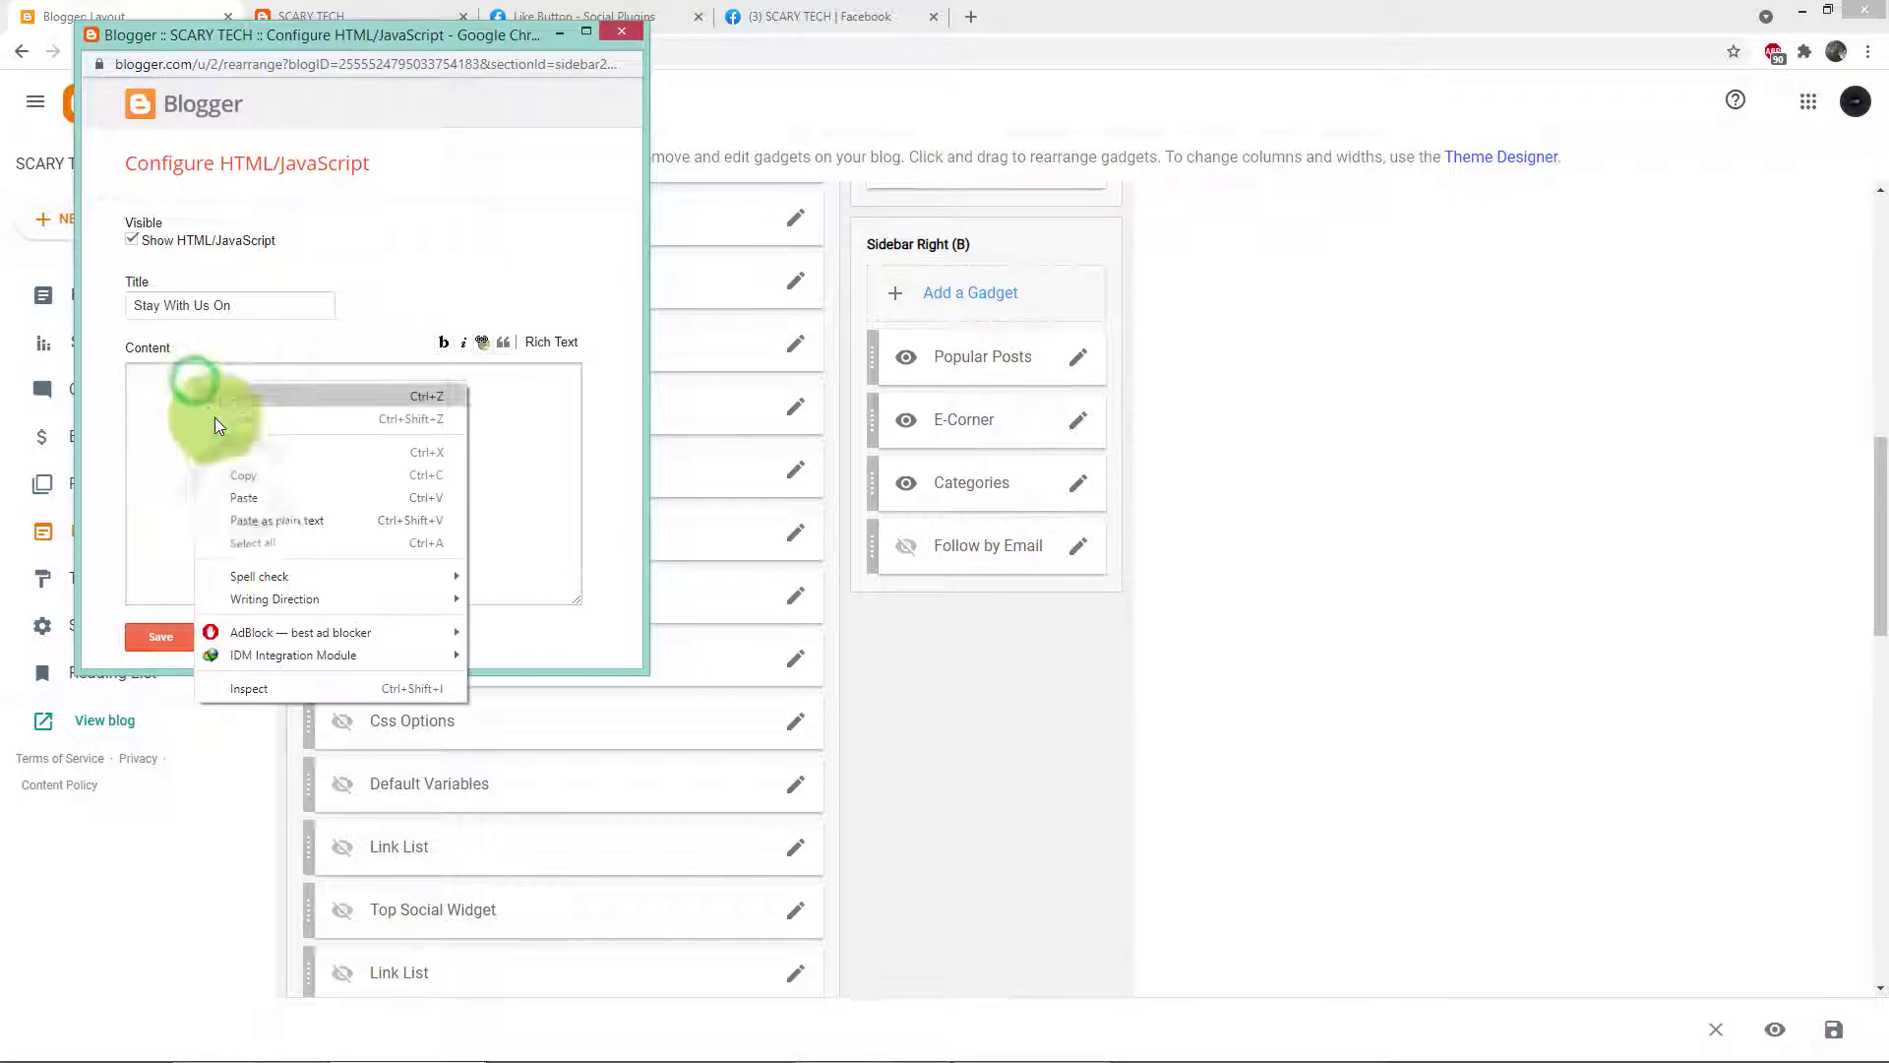
{"action": "left_click", "coordinate": [246, 499]}
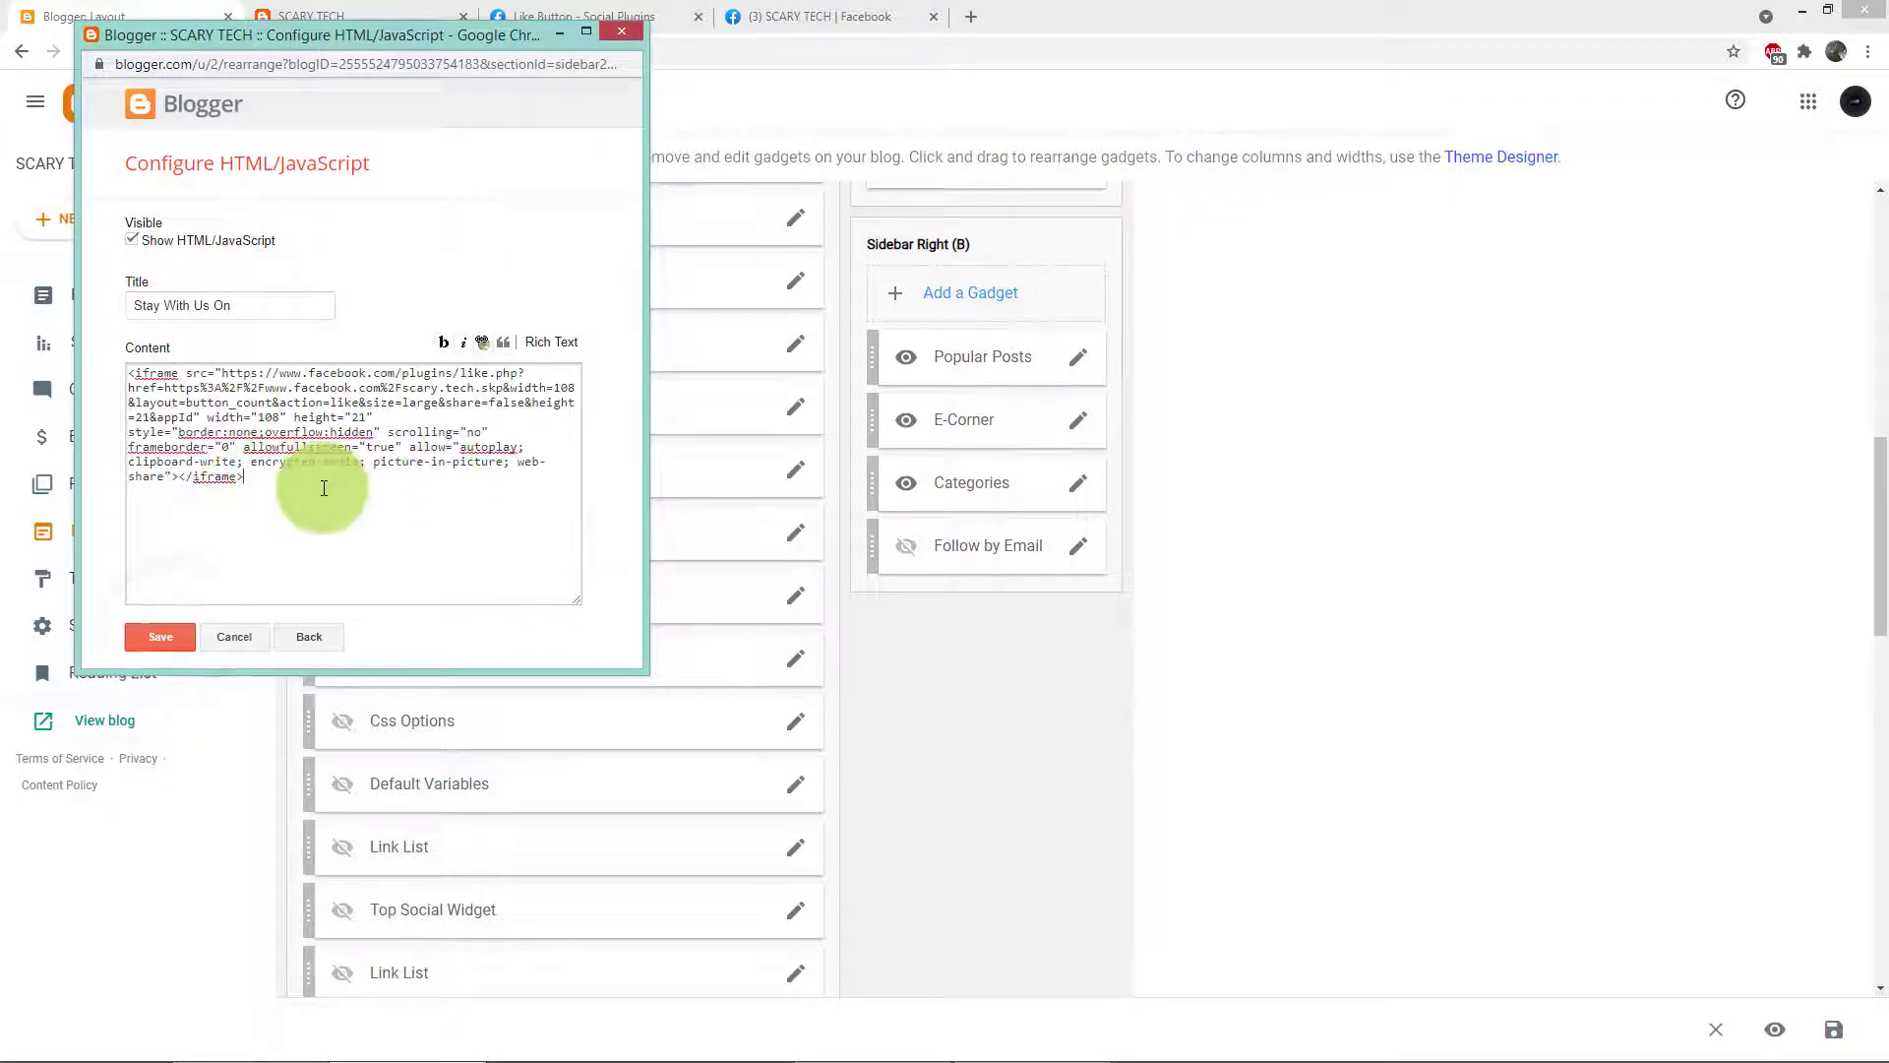
{"action": "left_click", "coordinate": [178, 635]}
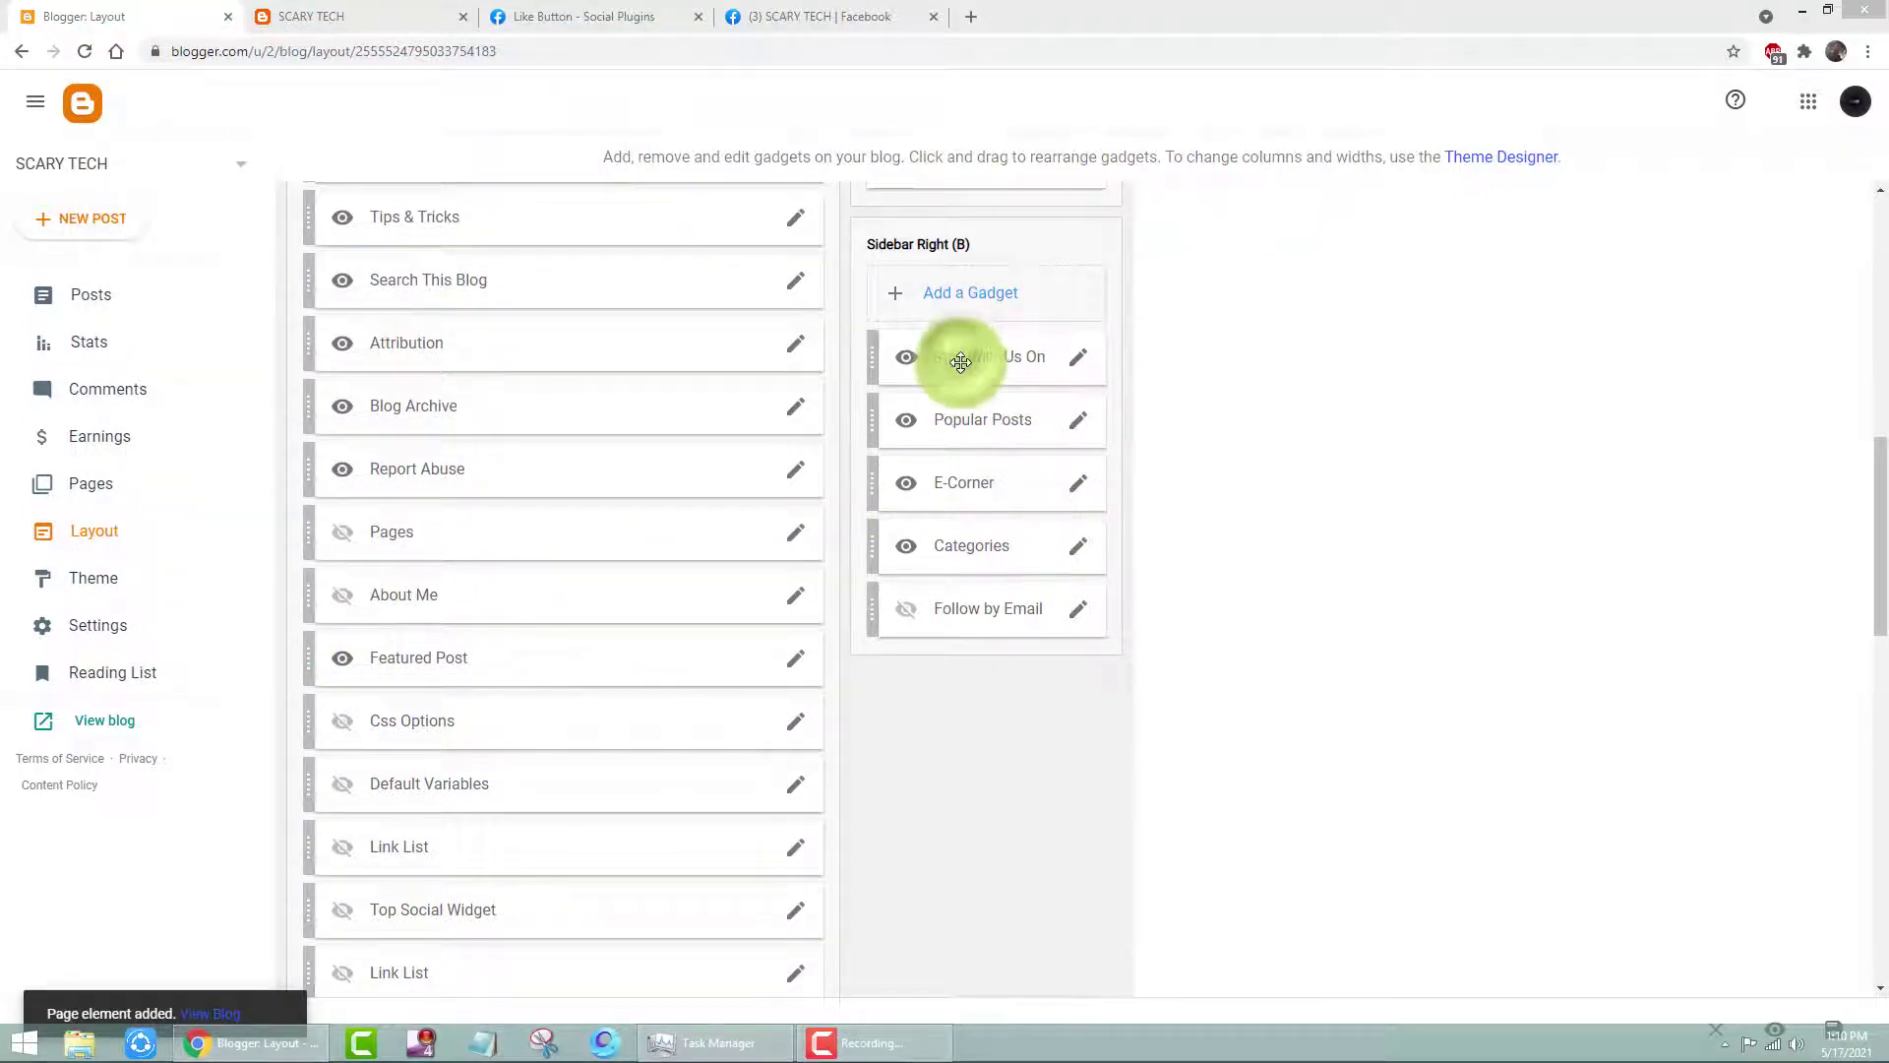
Step: Move the "Stay With Us On" gadget directly below Categories in Sidebar Right (B) and save the layout
{"action": "left_click_drag", "start_coordinate": [960, 357], "coordinate": [961, 559]}
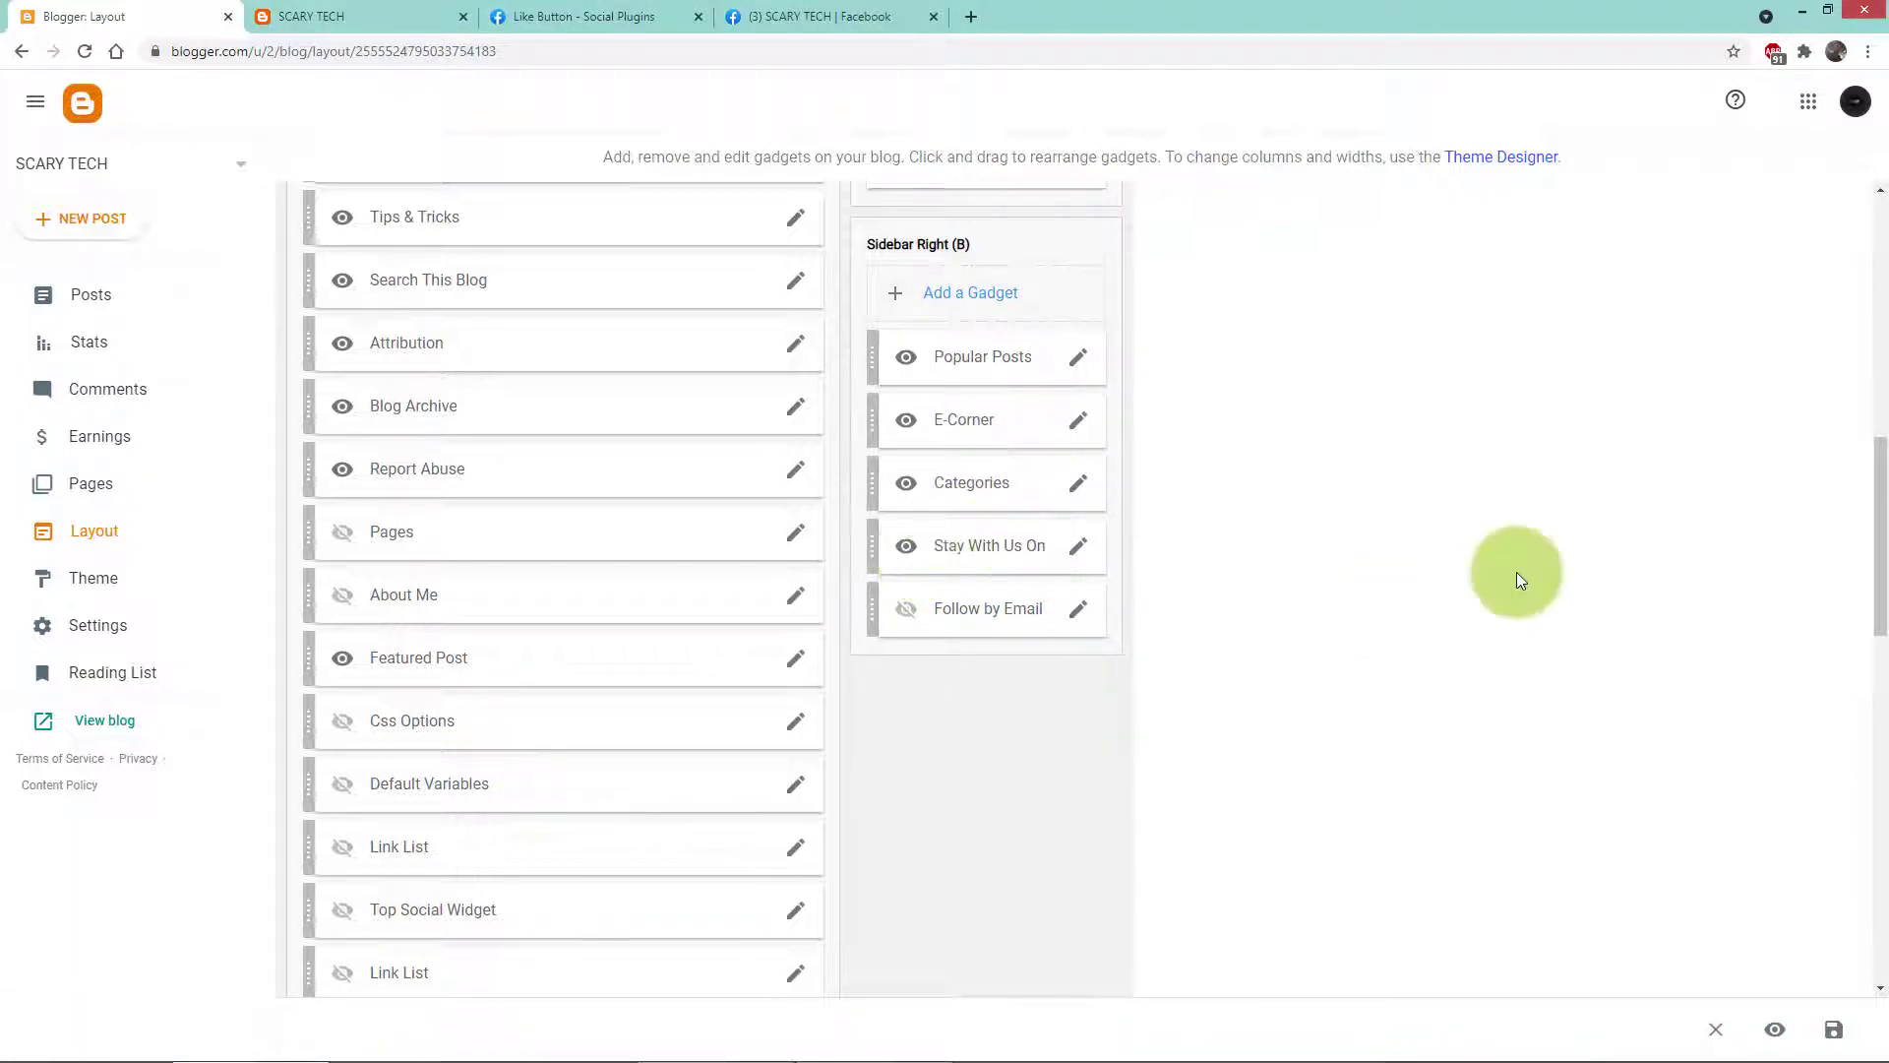
{"action": "left_click", "coordinate": [1833, 1029]}
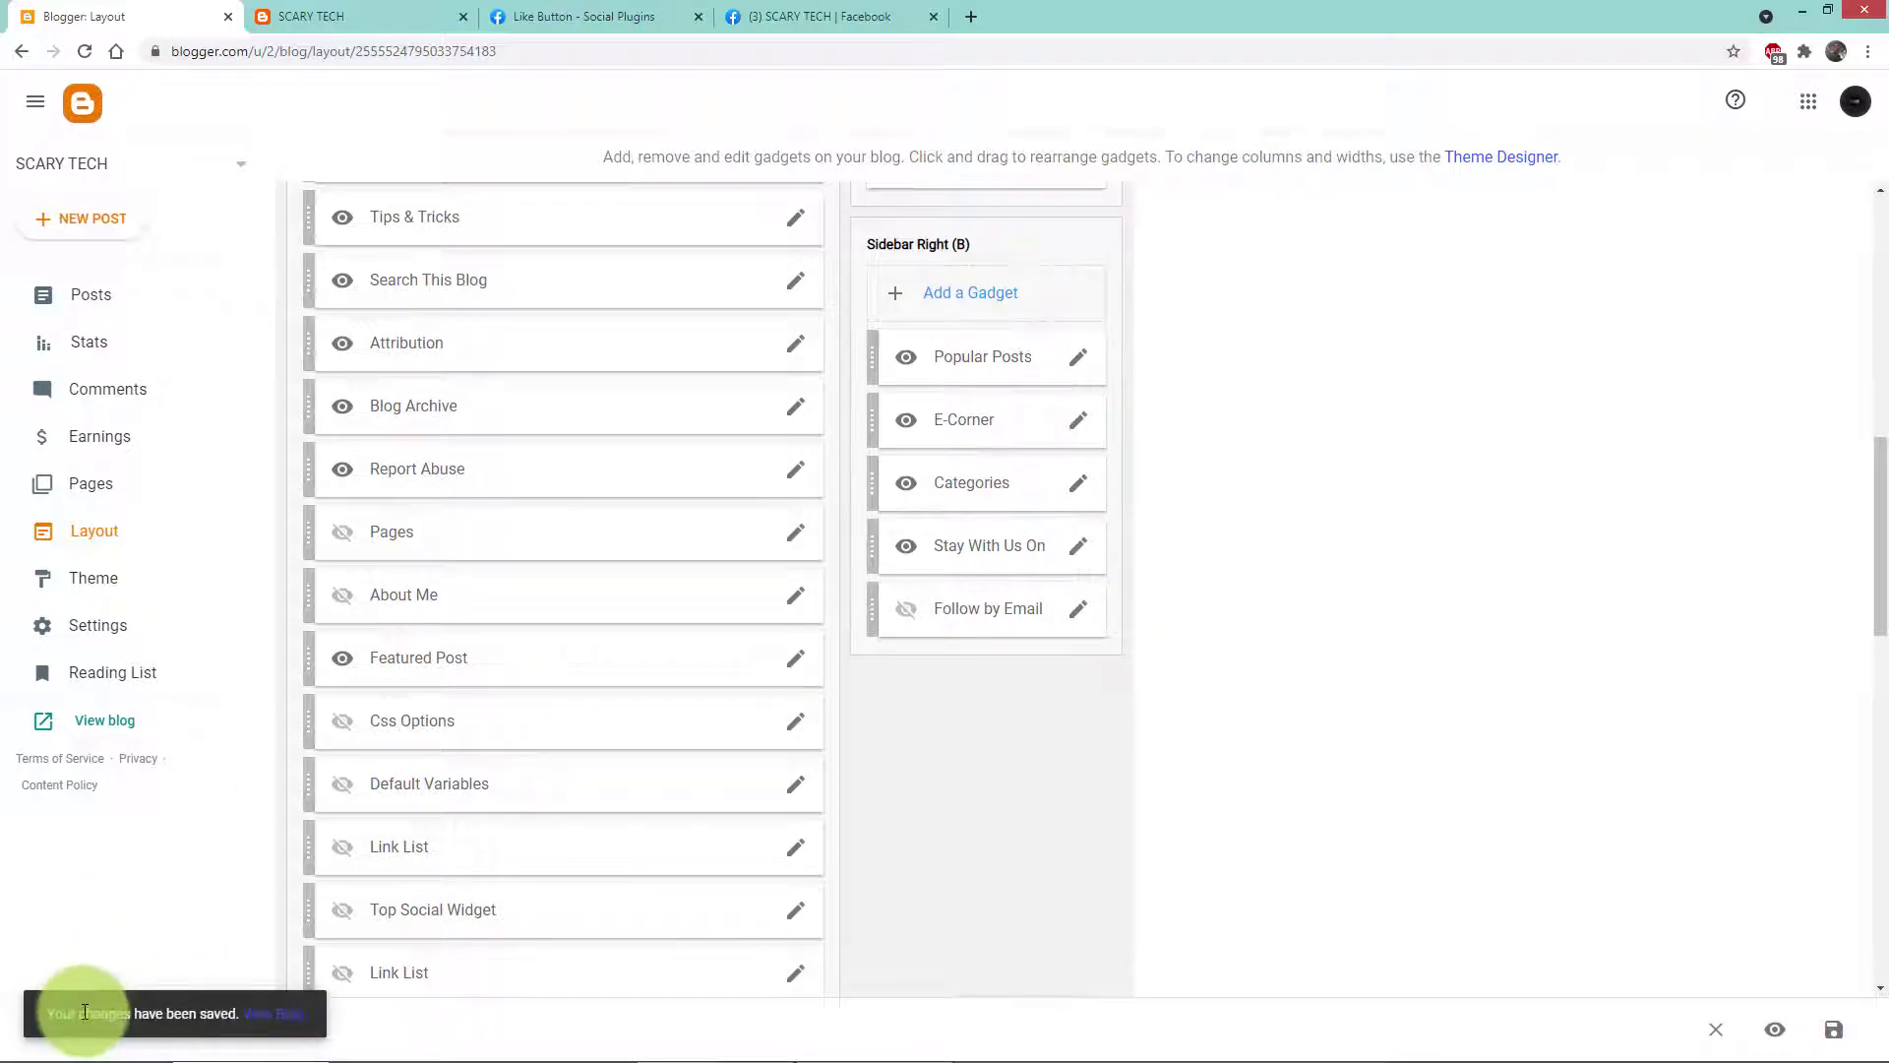
Step: Reload the live SCARY TECH blog and check how the Like button displays under "Stay With Us On" in the sidebar
{"action": "left_click", "coordinate": [333, 8]}
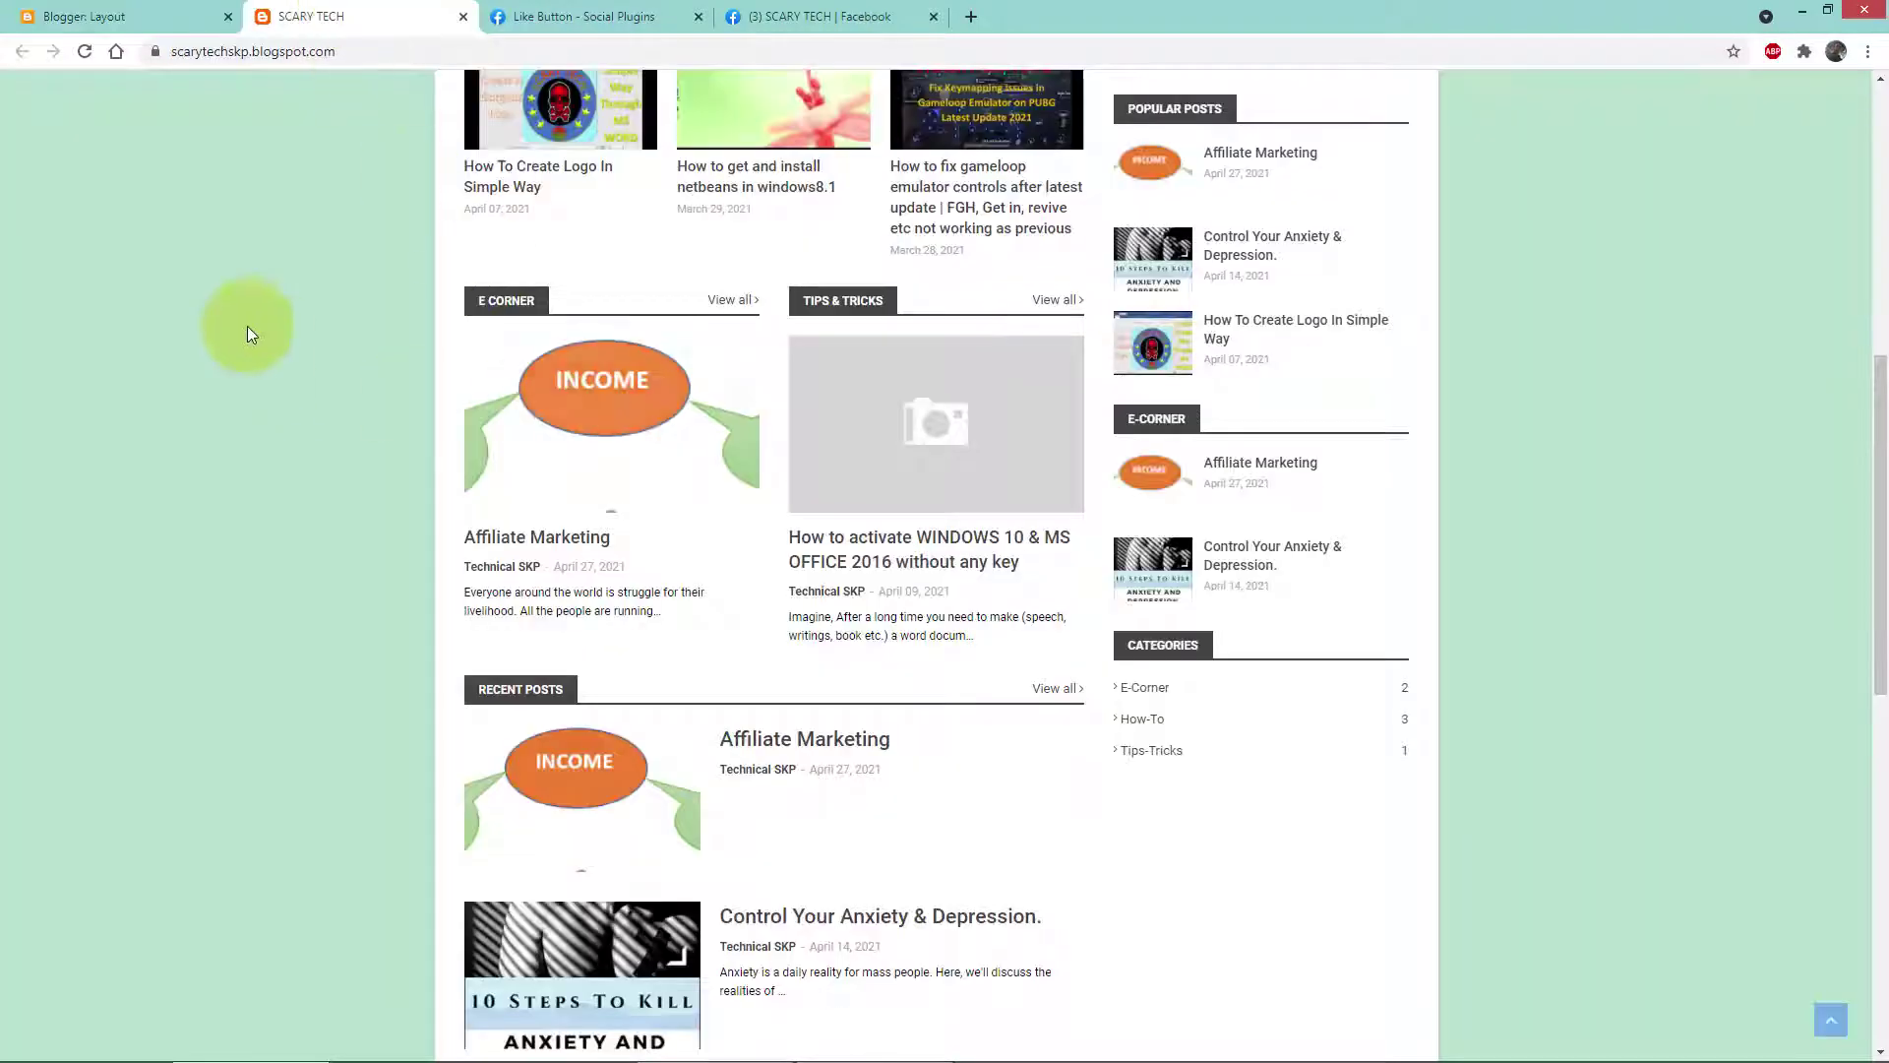
{"action": "left_click", "coordinate": [81, 53]}
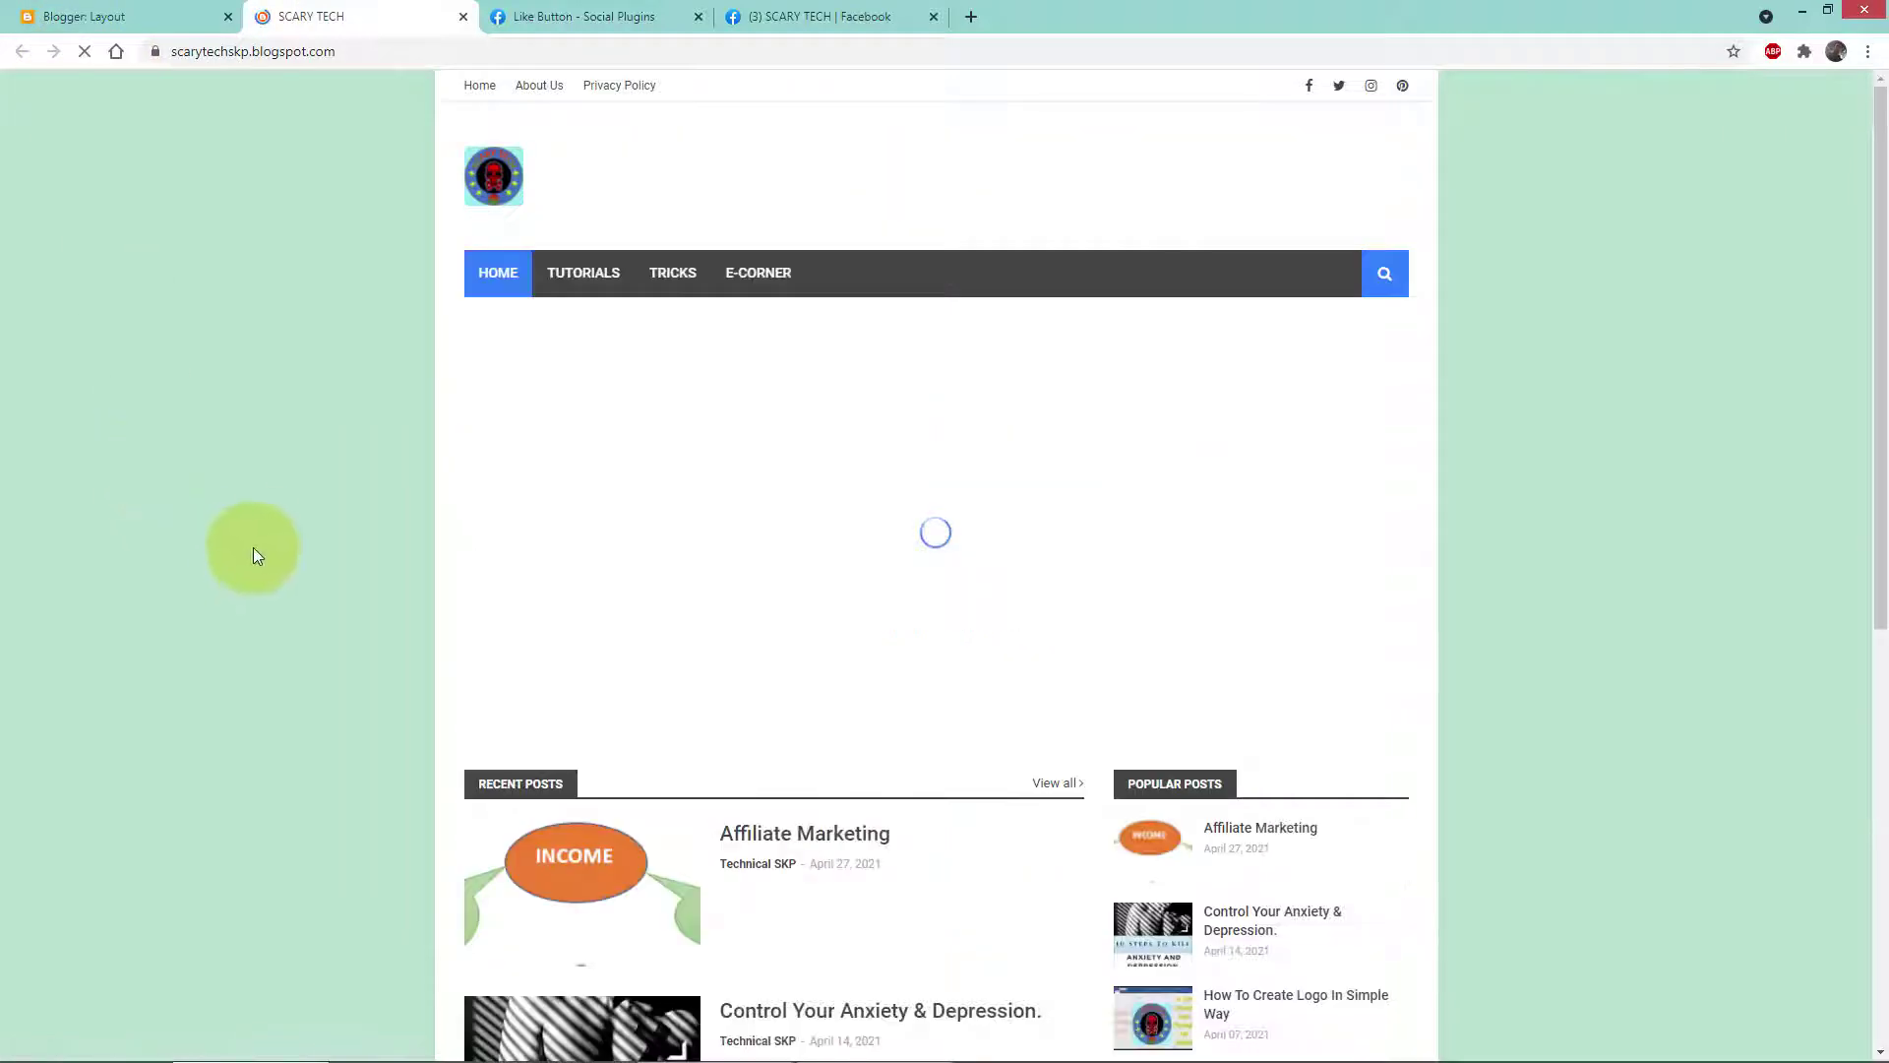
{"action": "scroll", "coordinate": [232, 440], "scroll_direction": "down", "scroll_amount": 10}
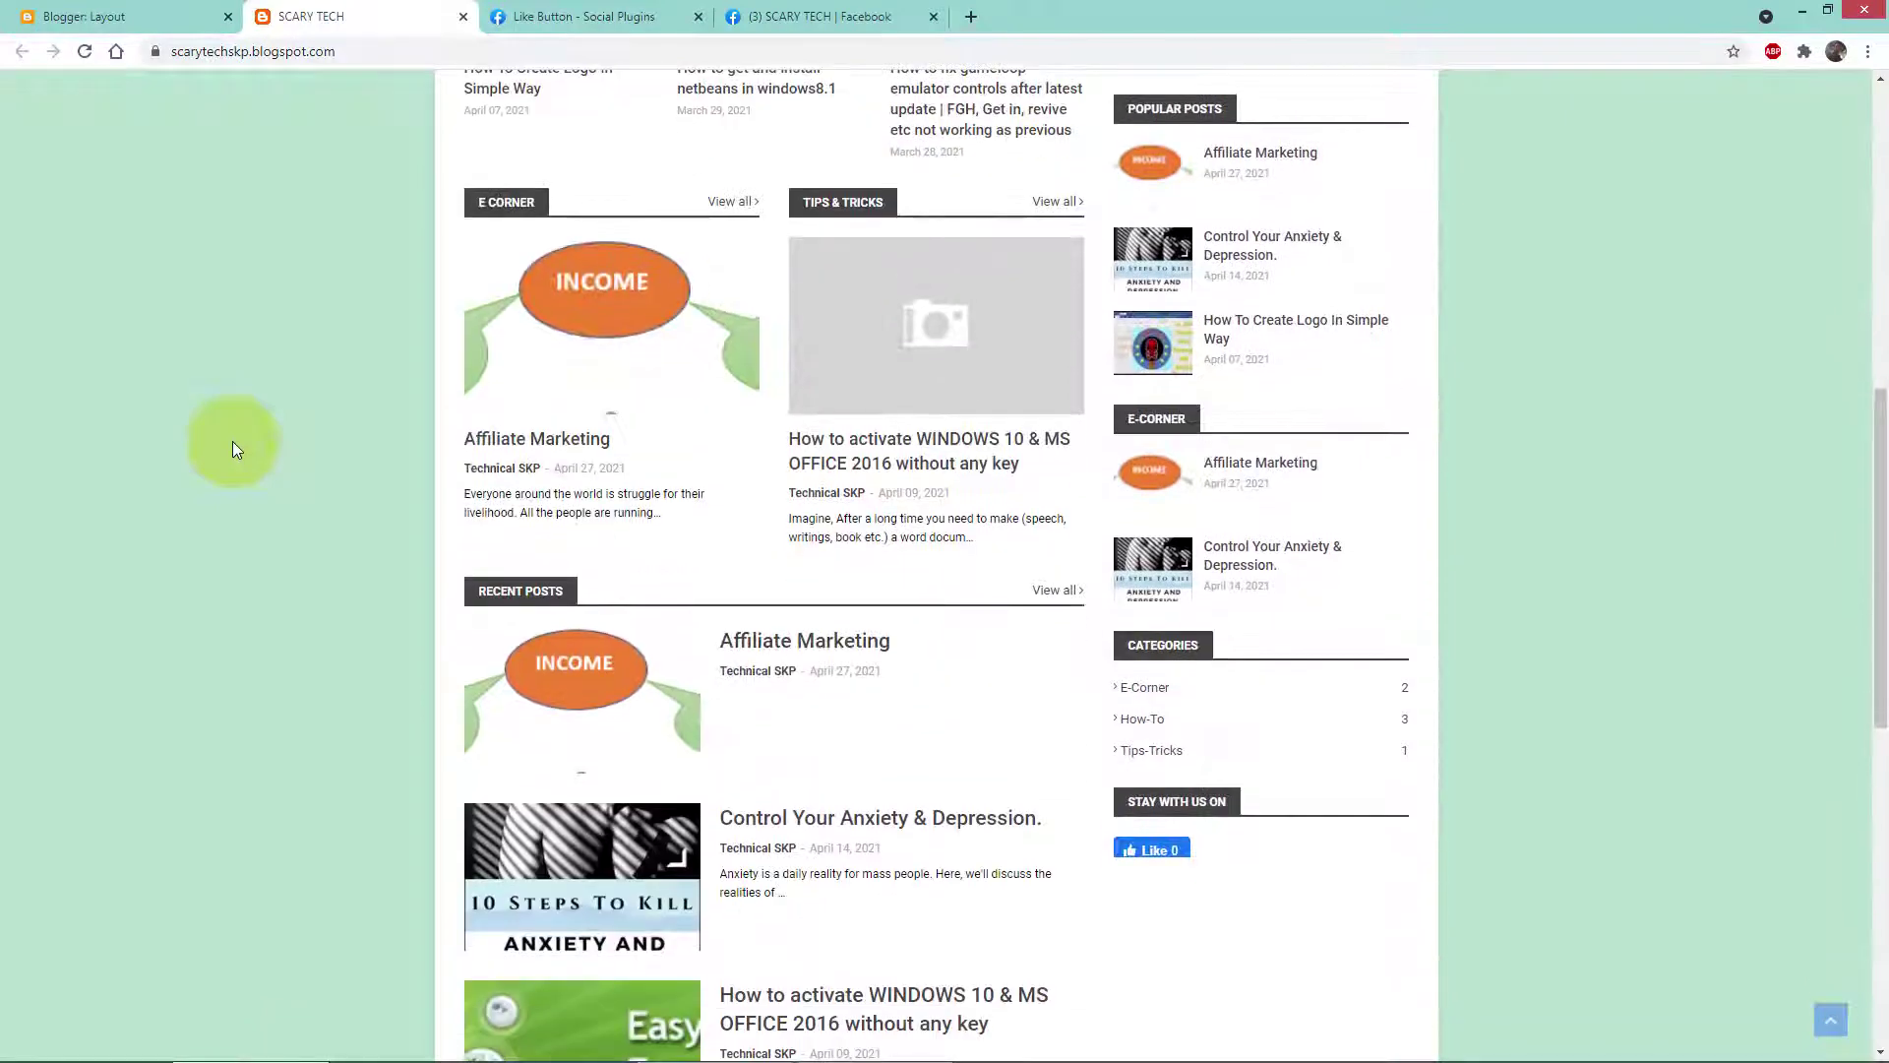
{"action": "scroll", "coordinate": [606, 700], "scroll_direction": "down", "scroll_amount": 3}
{"action": "scroll", "coordinate": [1240, 813], "scroll_direction": "down", "scroll_amount": 2}
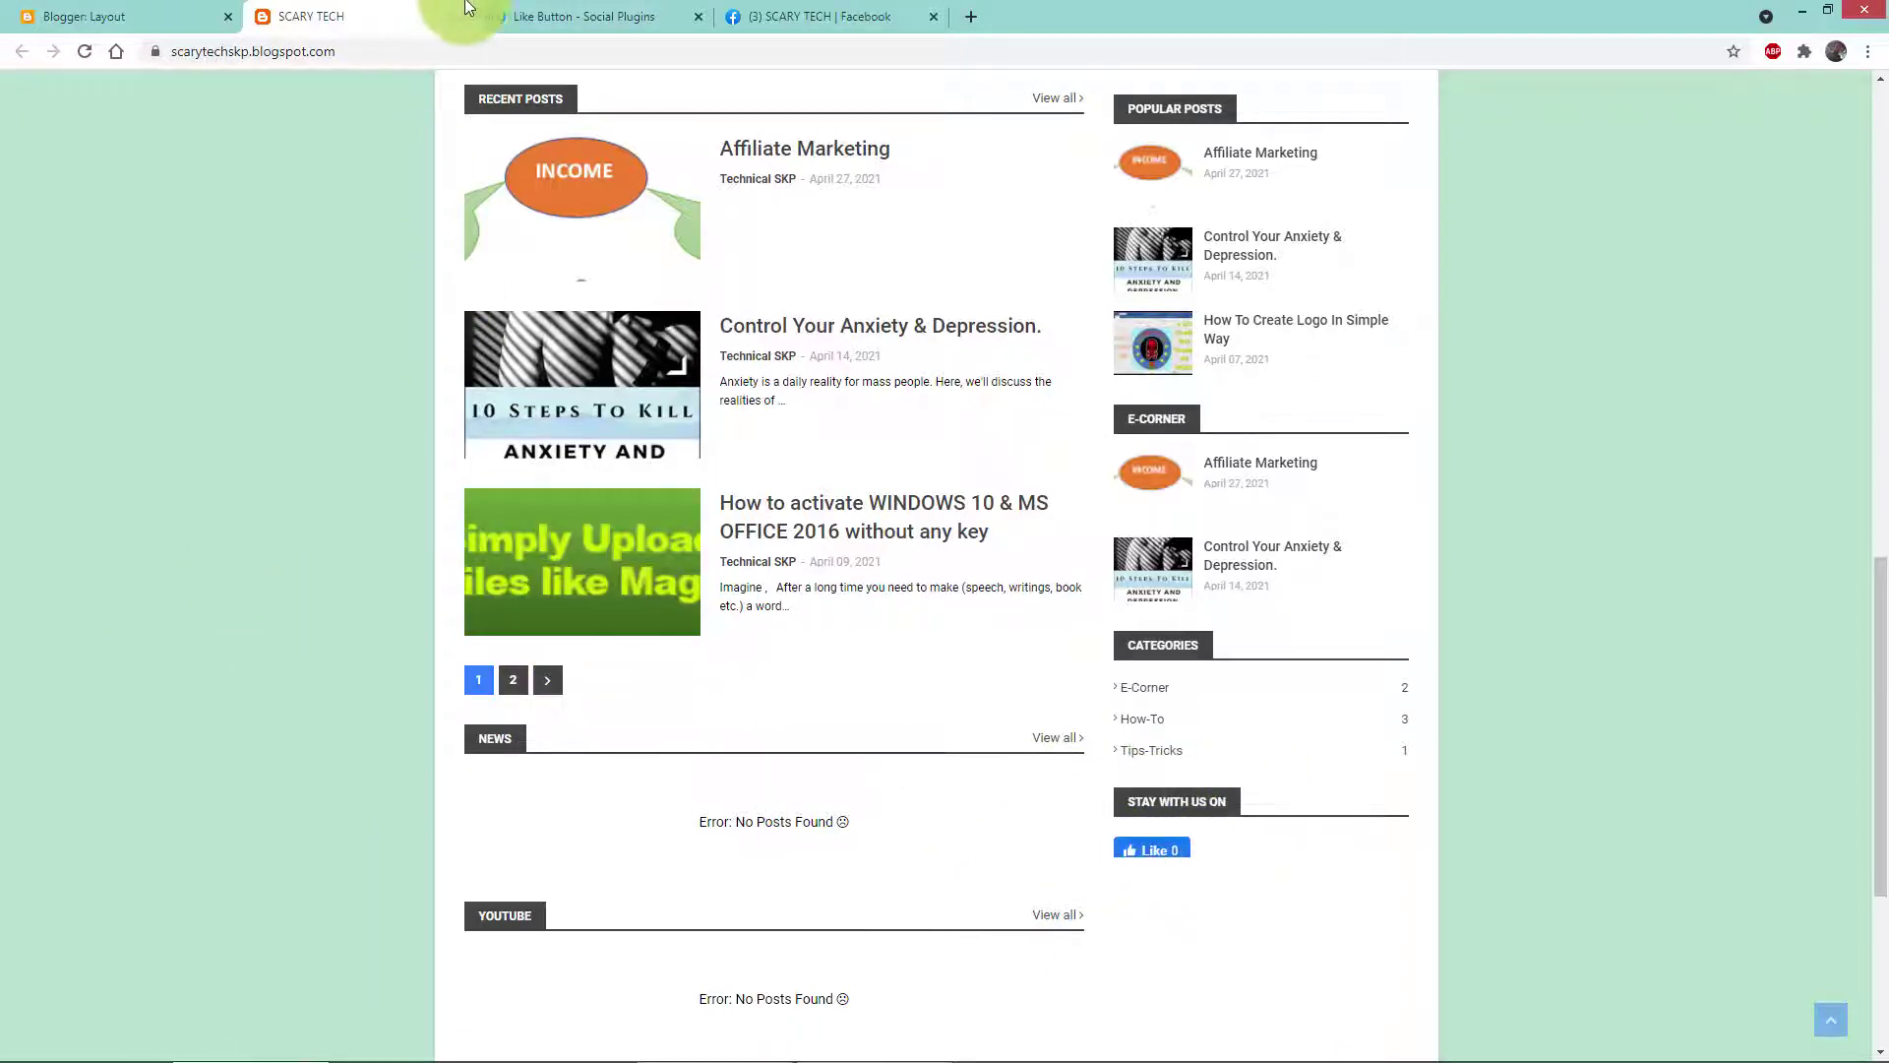
{"action": "key", "text": "F5"}
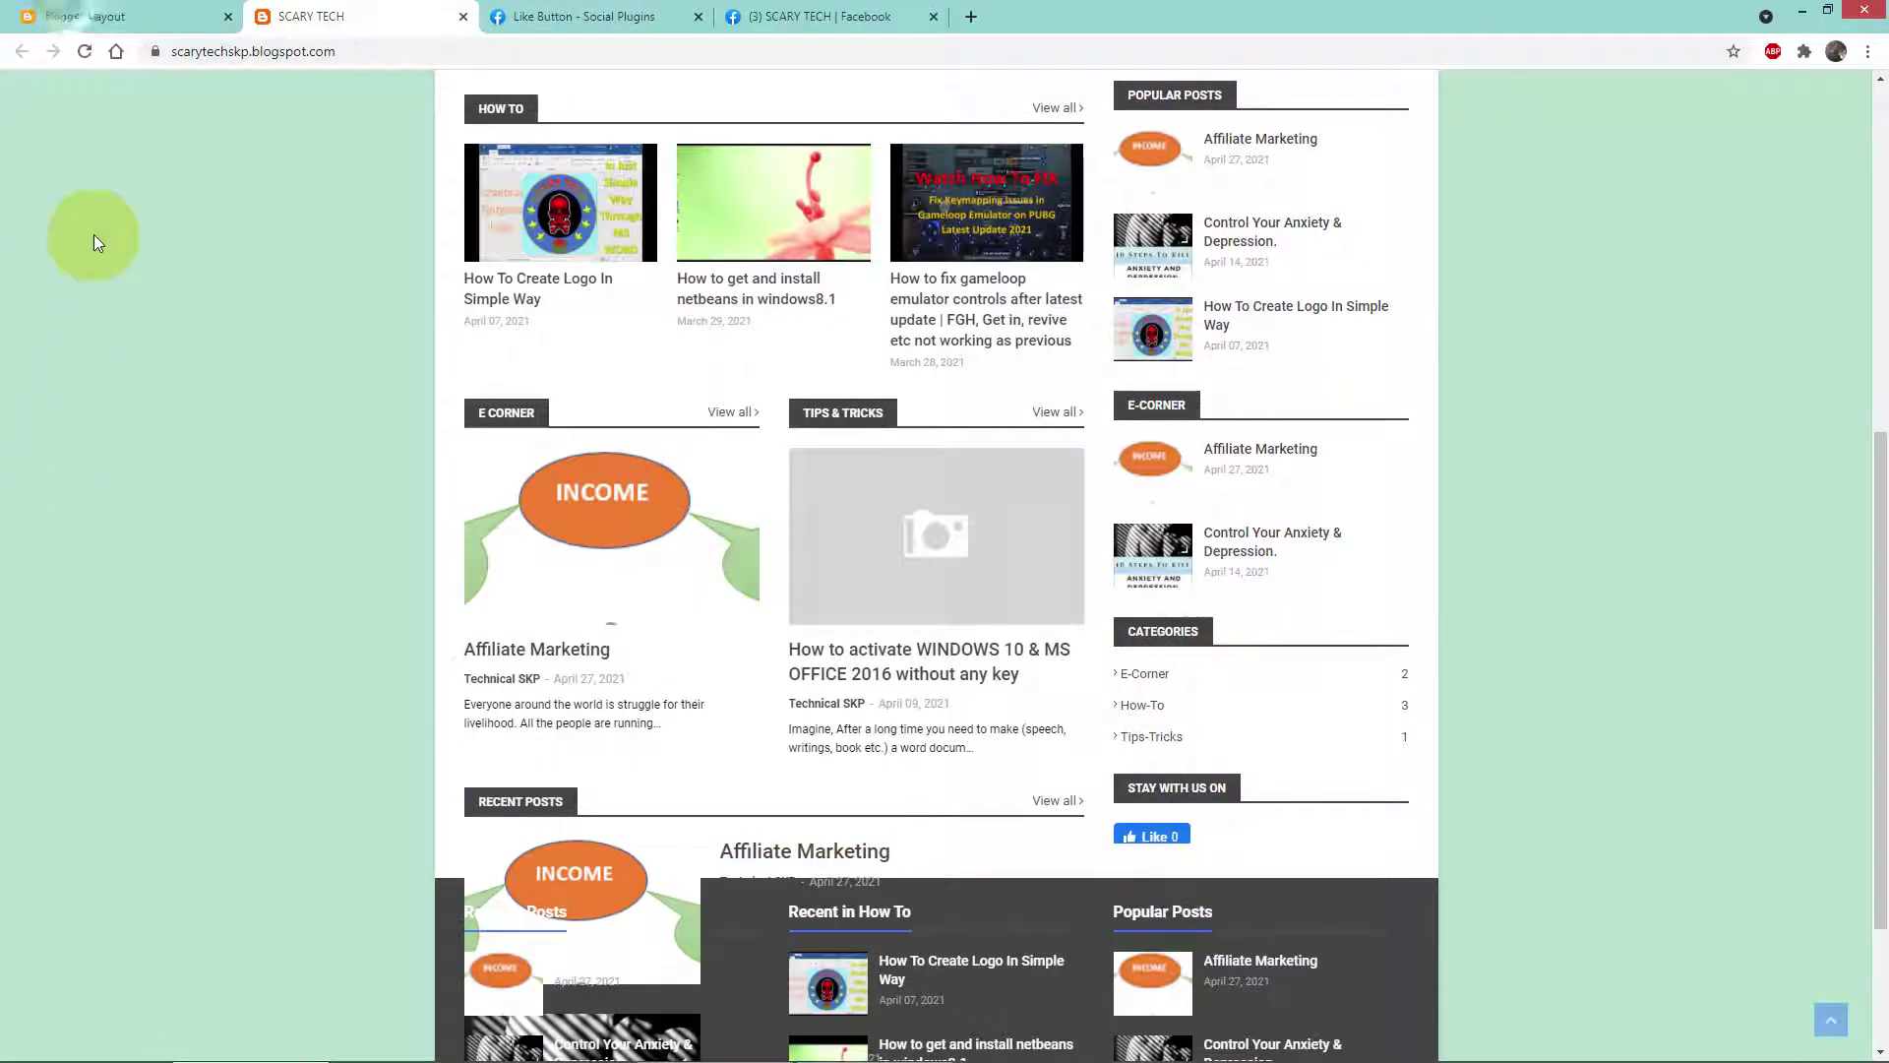
Step: Open the "Stay With Us On" gadget in Blogger's layout for editing at the height value in its iframe code
{"action": "left_click", "coordinate": [84, 17]}
{"action": "left_click", "coordinate": [1077, 551]}
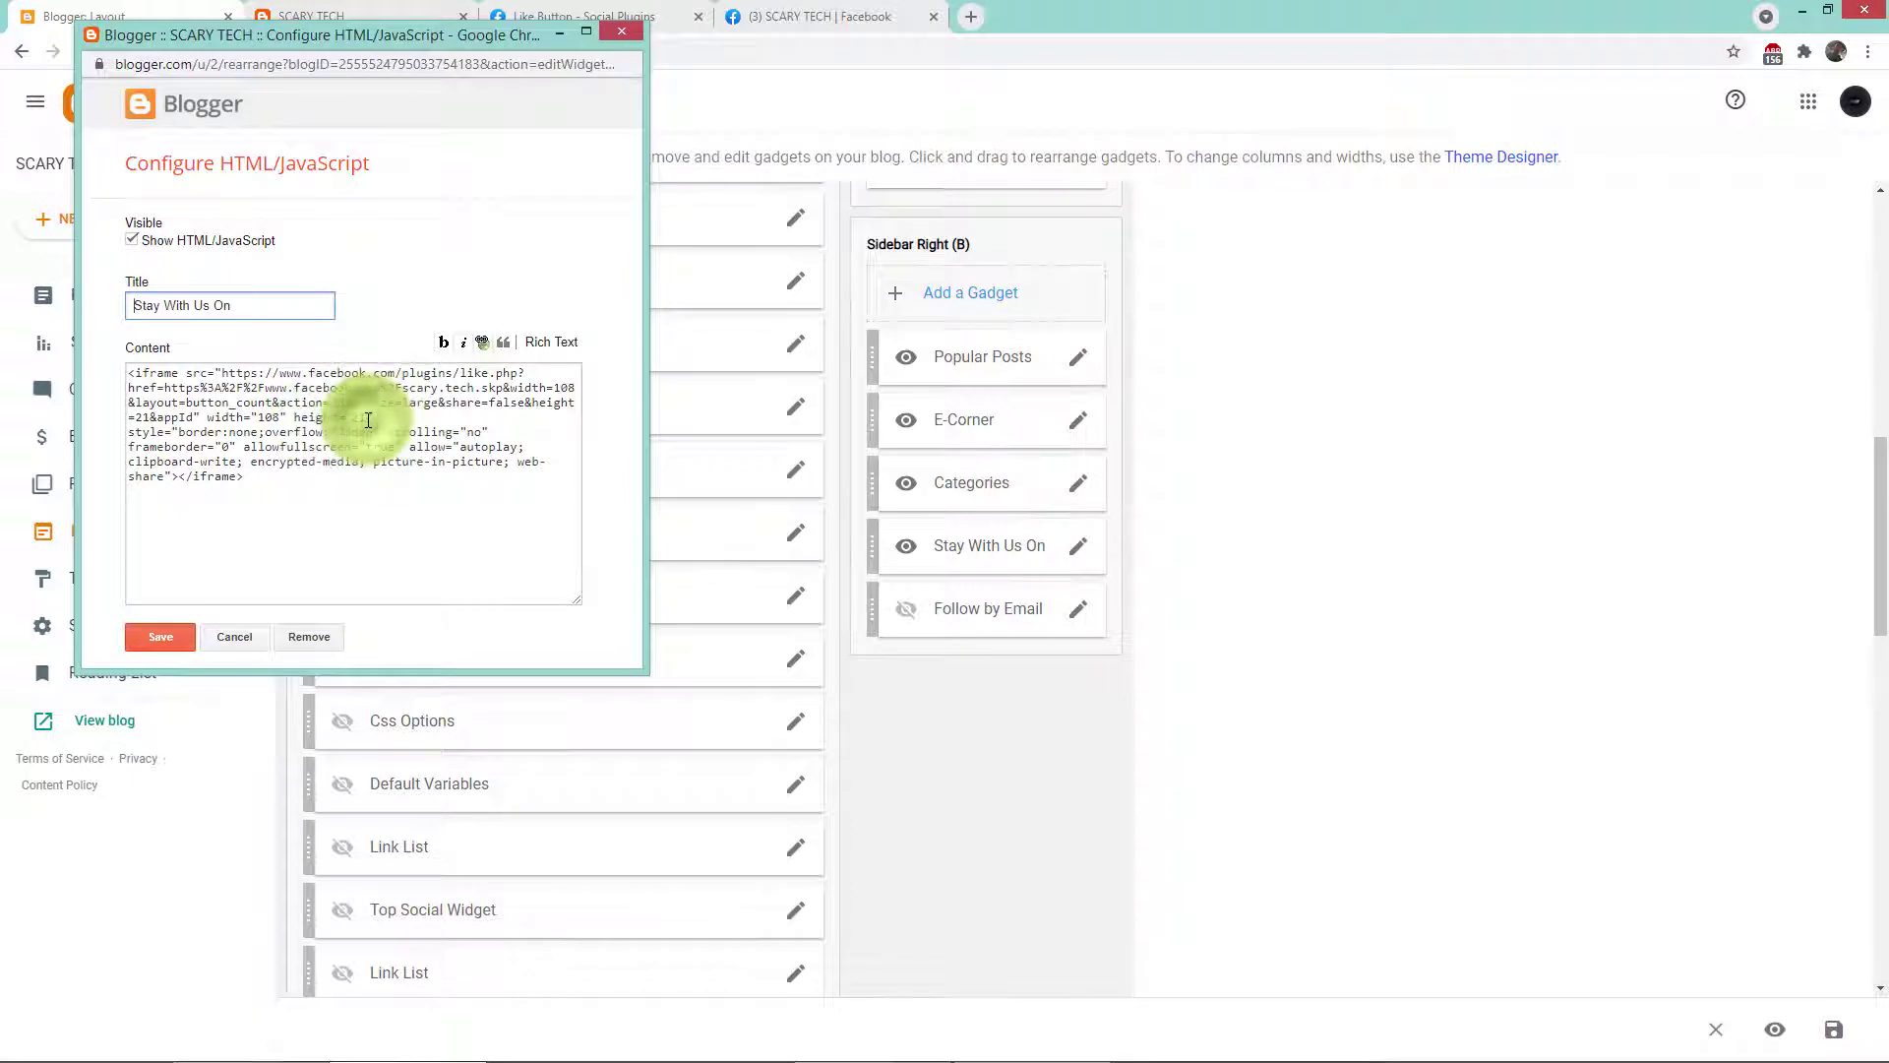
{"action": "left_click", "coordinate": [359, 423]}
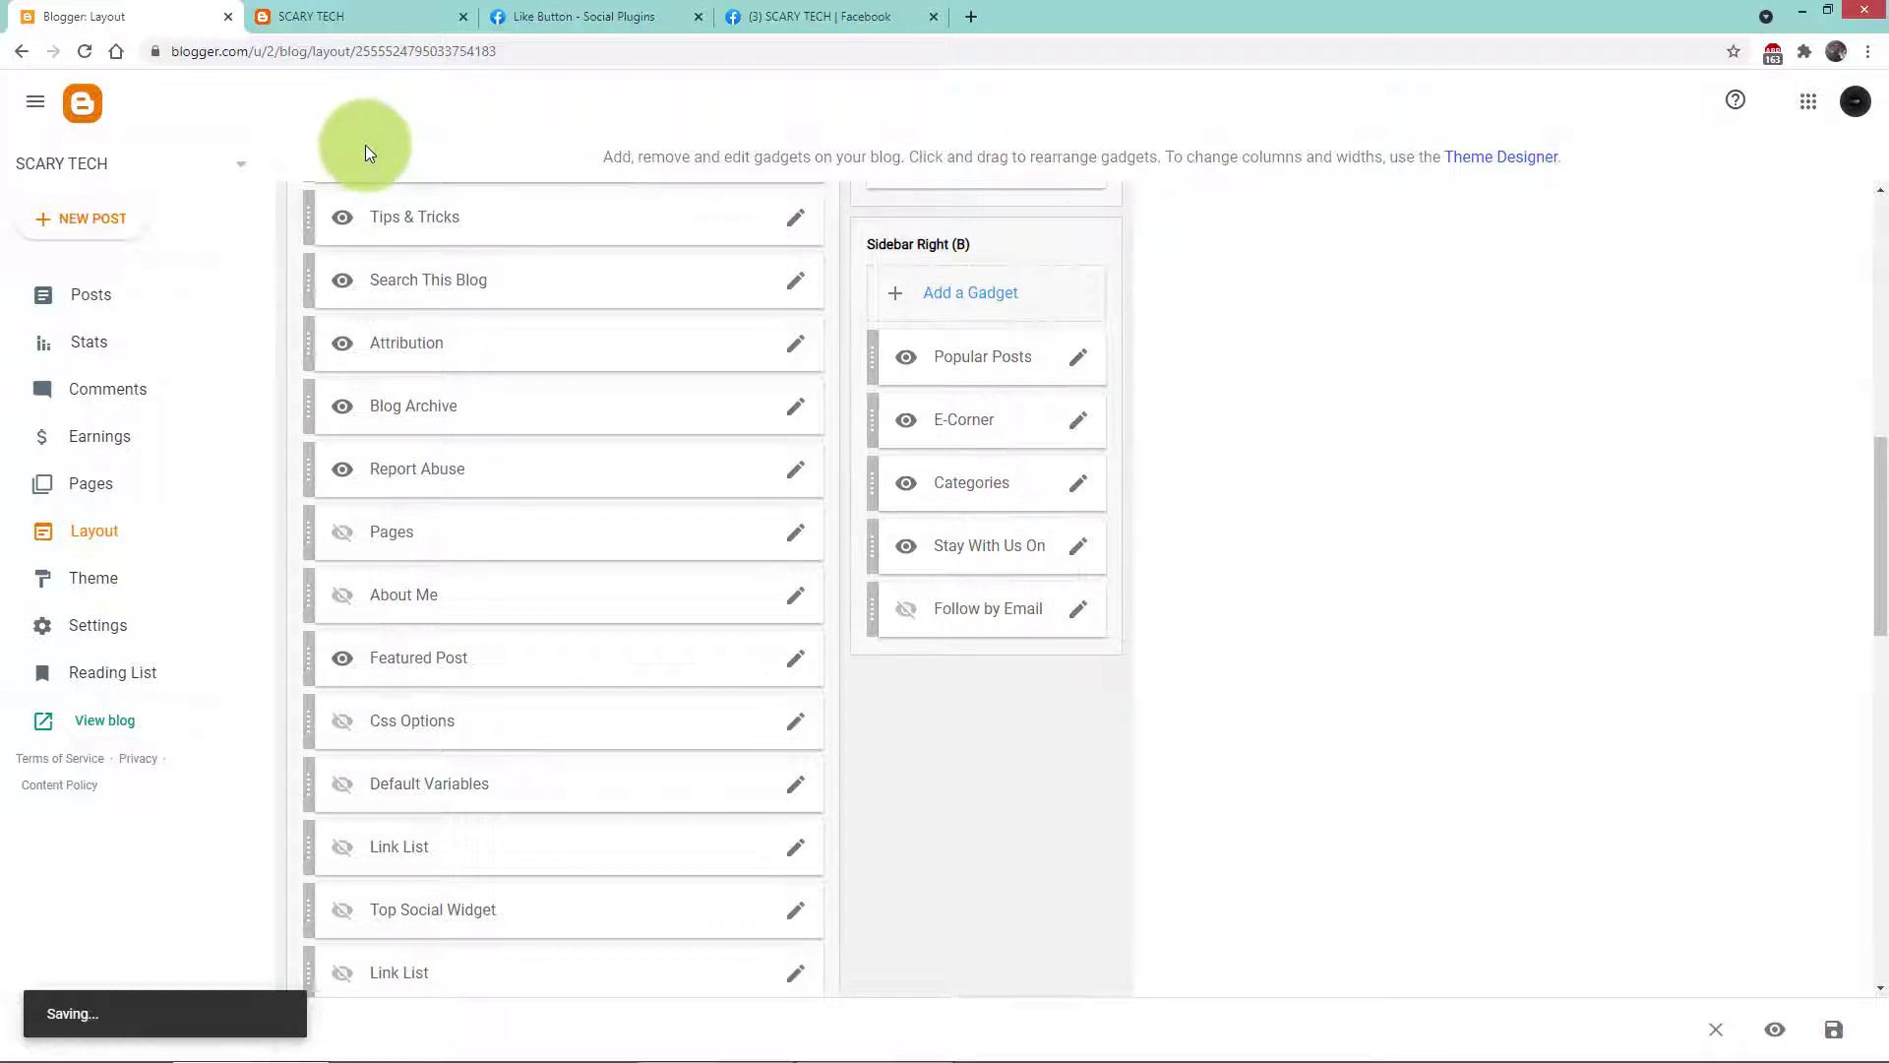
Step: Reload the live SCARY TECH blog and check how the Like button displays under "Stay With Us On" in the sidebar after the height change
{"action": "left_click", "coordinate": [361, 12]}
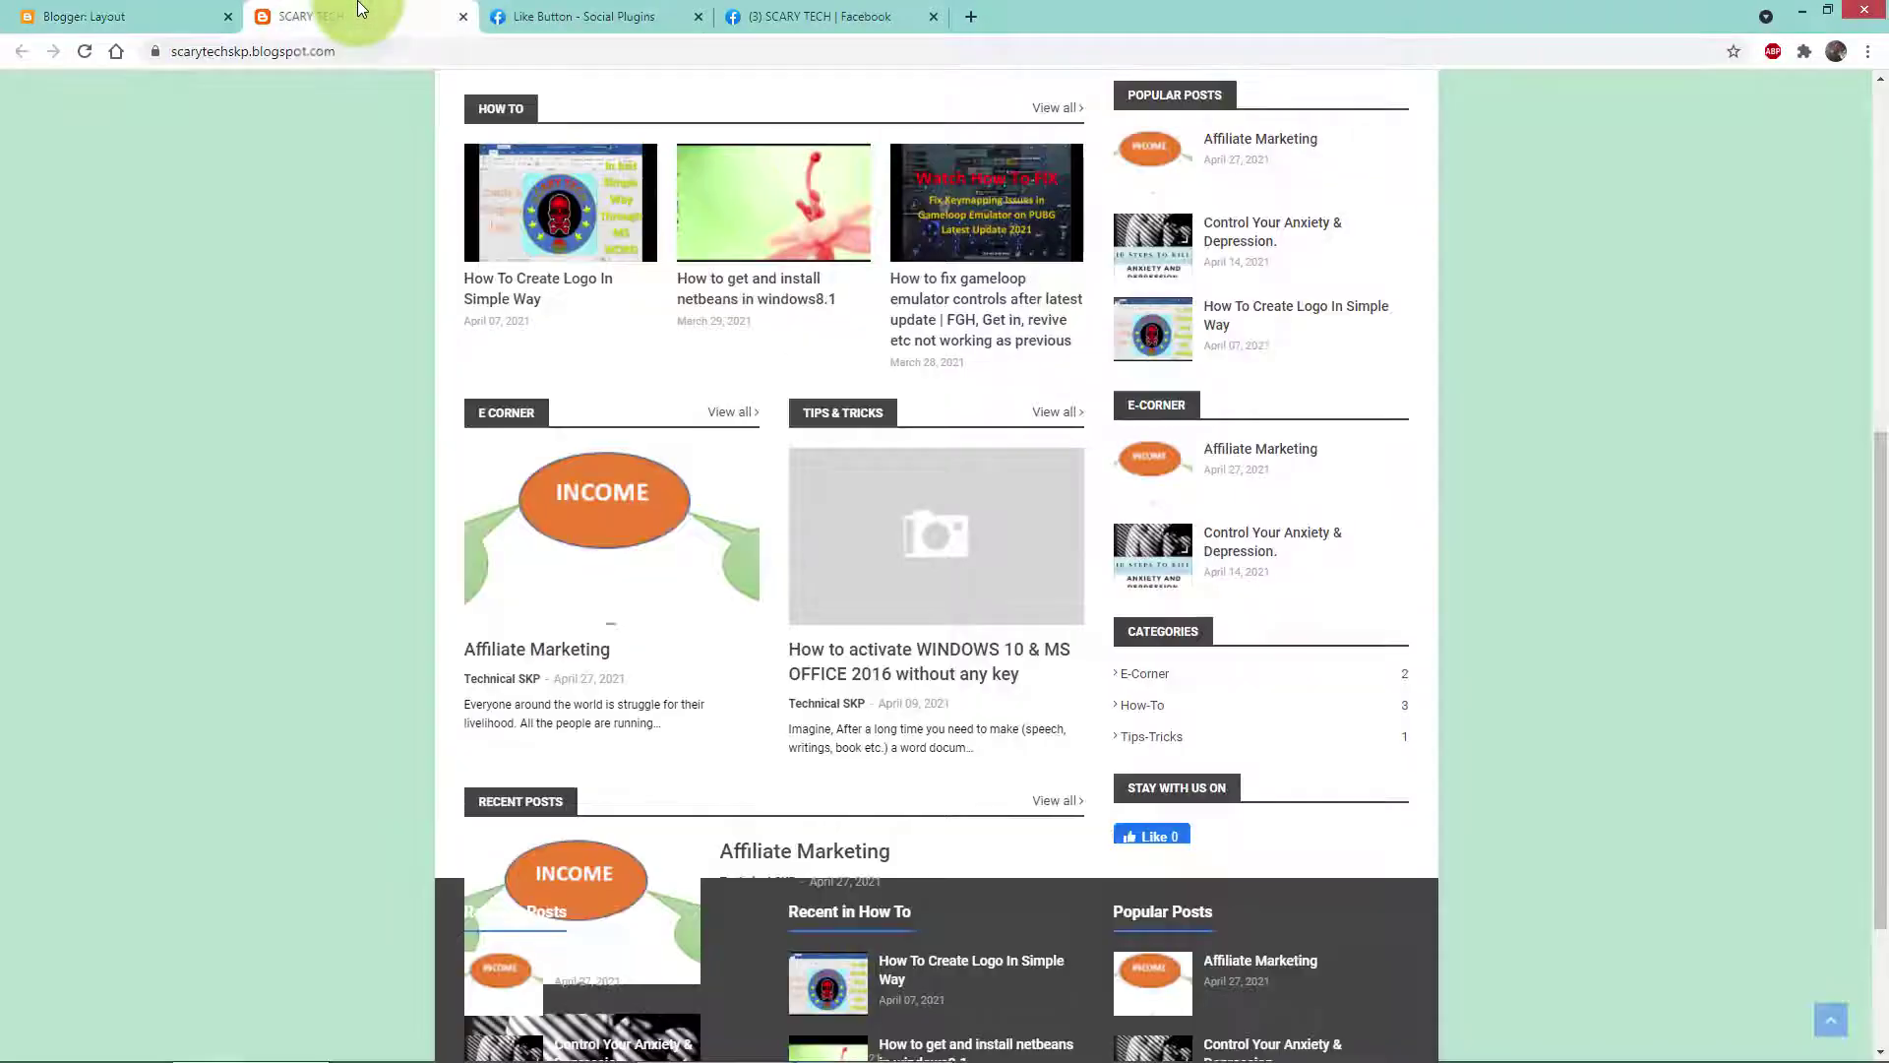
{"action": "left_click", "coordinate": [82, 49]}
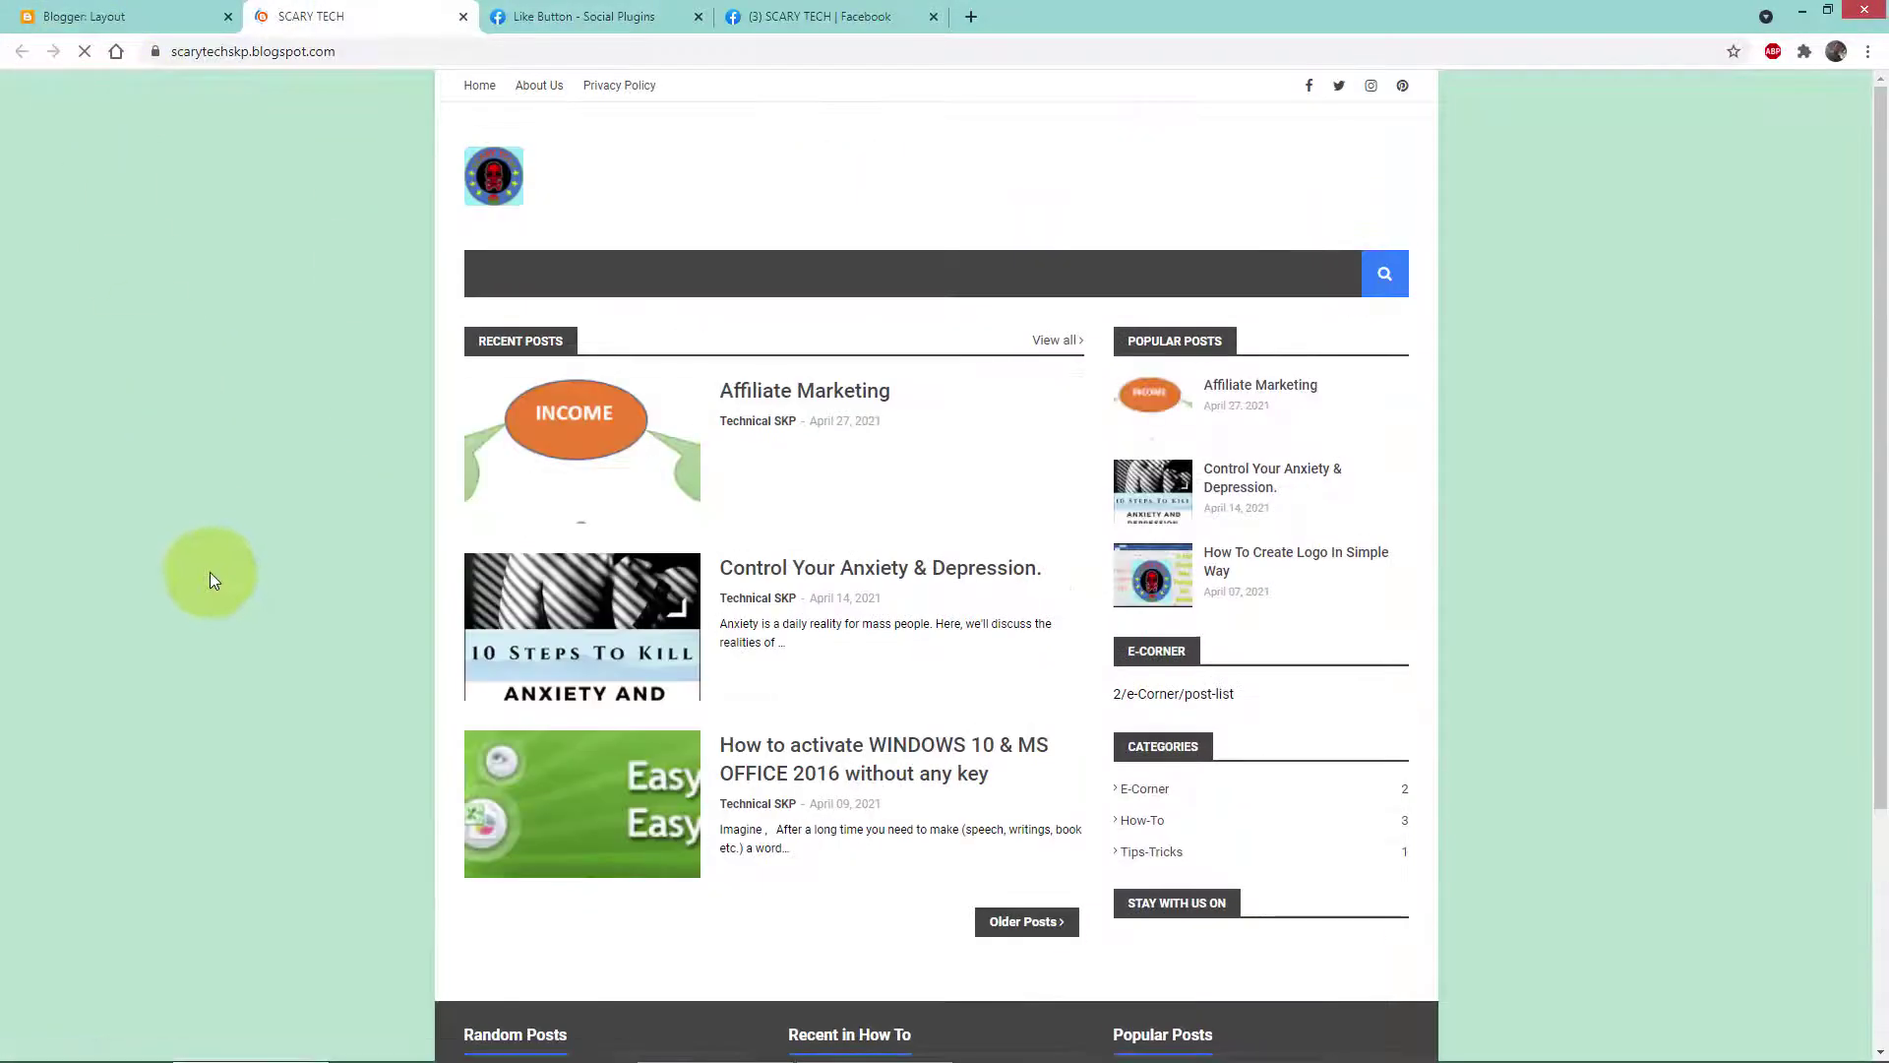
{"action": "scroll", "coordinate": [211, 506], "scroll_direction": "down", "scroll_amount": 4}
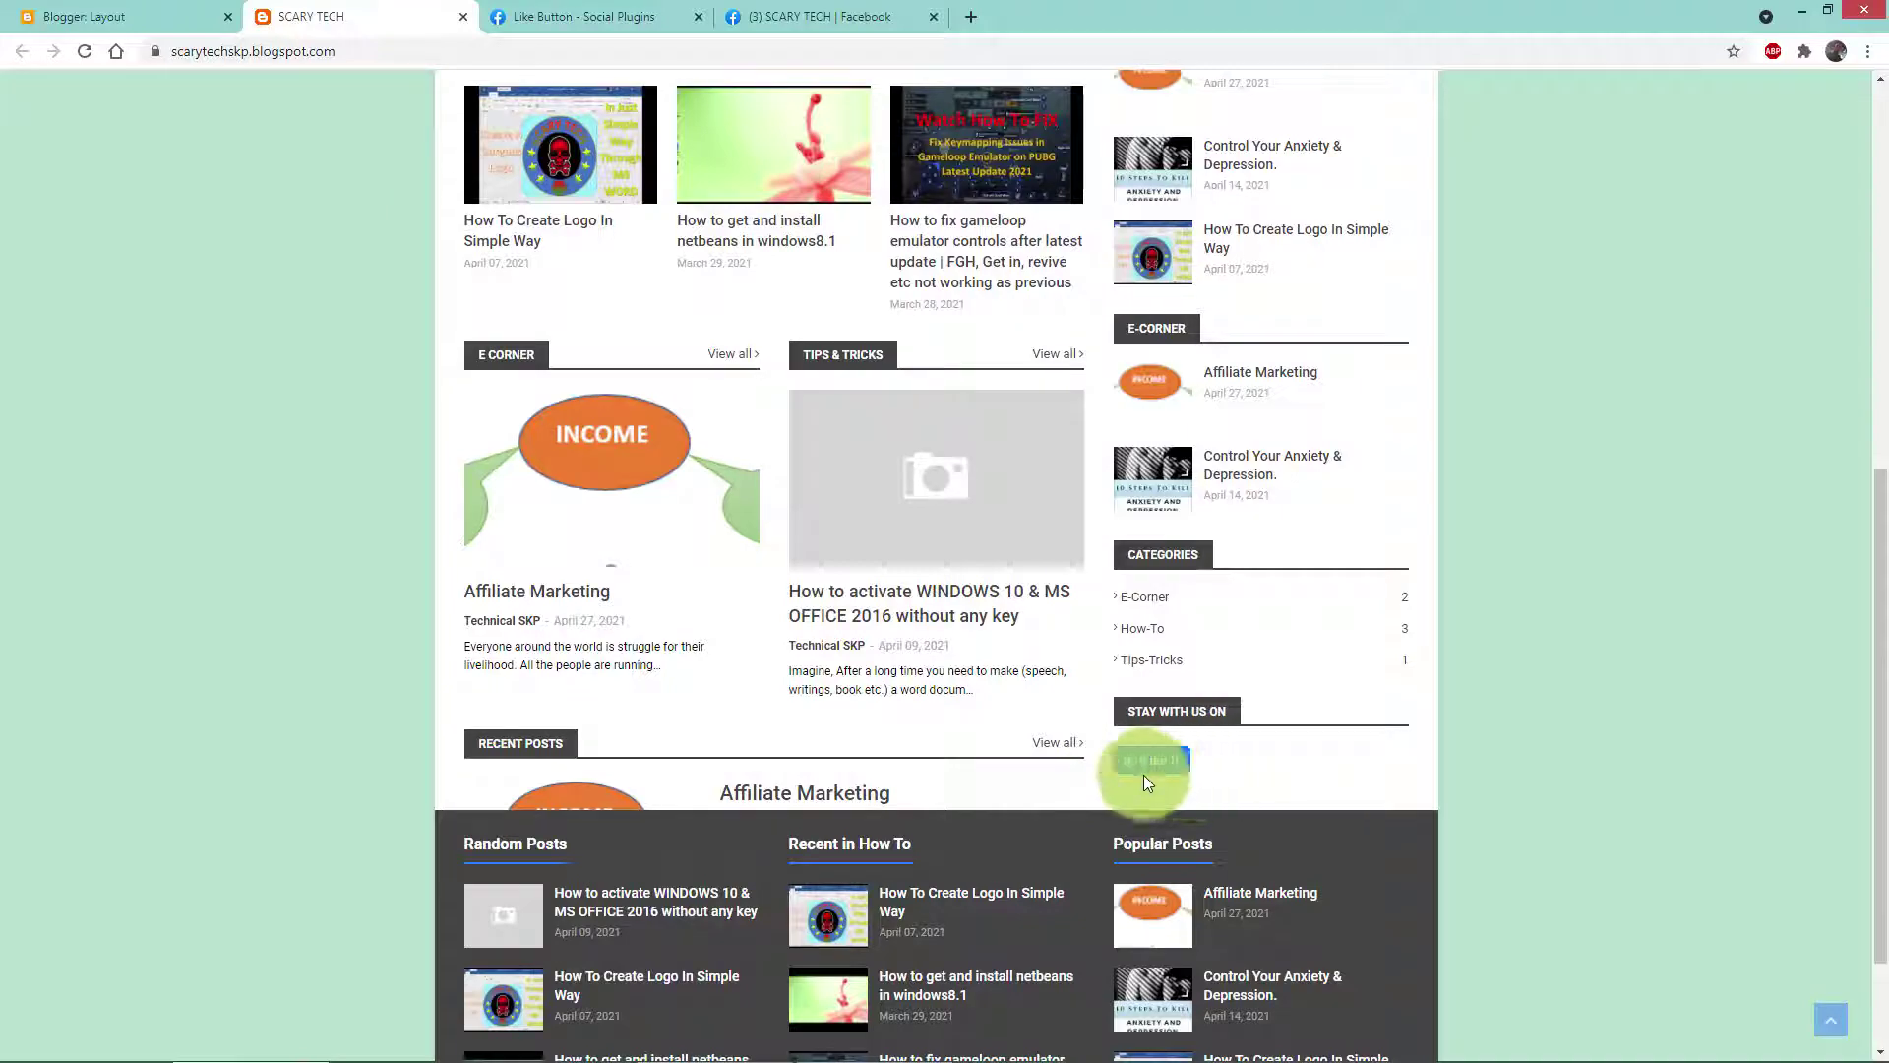
{"action": "scroll", "coordinate": [620, 592], "scroll_direction": "down", "scroll_amount": 6}
{"action": "scroll", "coordinate": [628, 593], "scroll_direction": "up", "scroll_amount": 4}
{"action": "scroll", "coordinate": [628, 599], "scroll_direction": "up", "scroll_amount": 10}
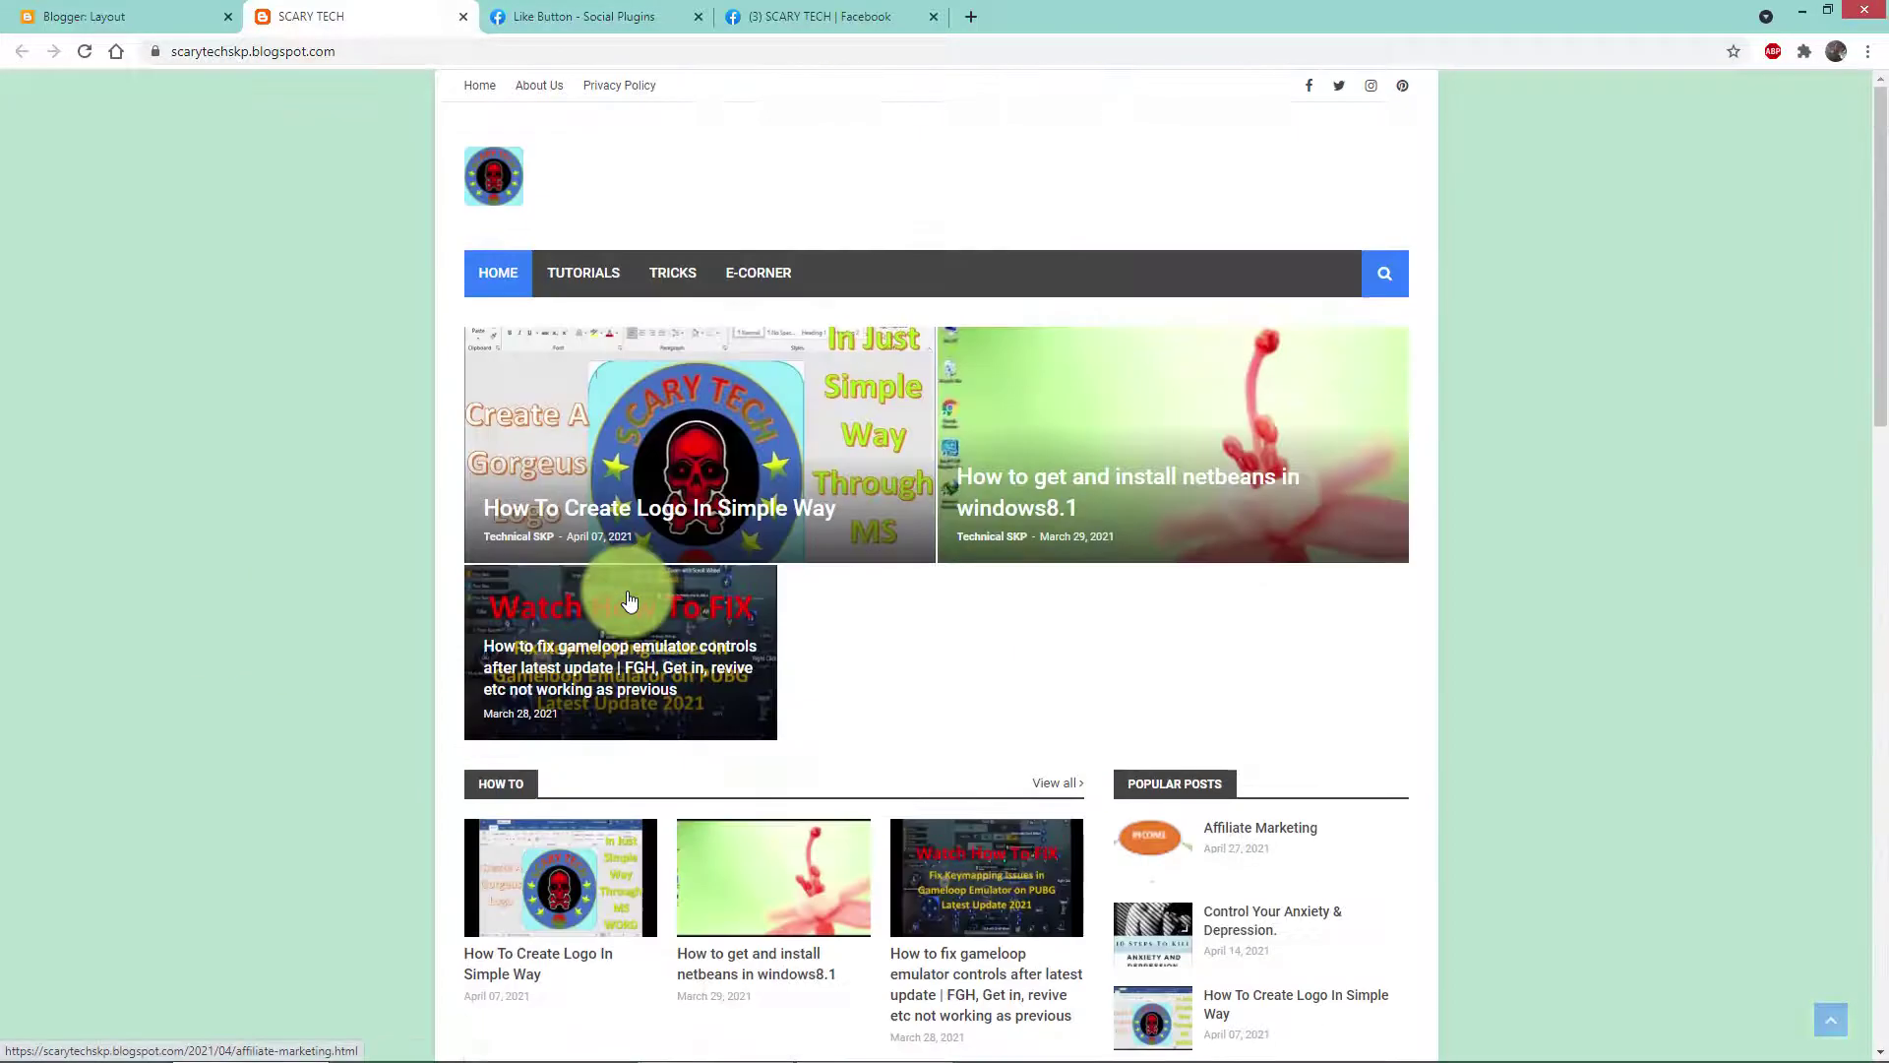
{"action": "scroll", "coordinate": [620, 591], "scroll_direction": "down", "scroll_amount": 17}
{"action": "scroll", "coordinate": [616, 588], "scroll_direction": "down", "scroll_amount": 2}
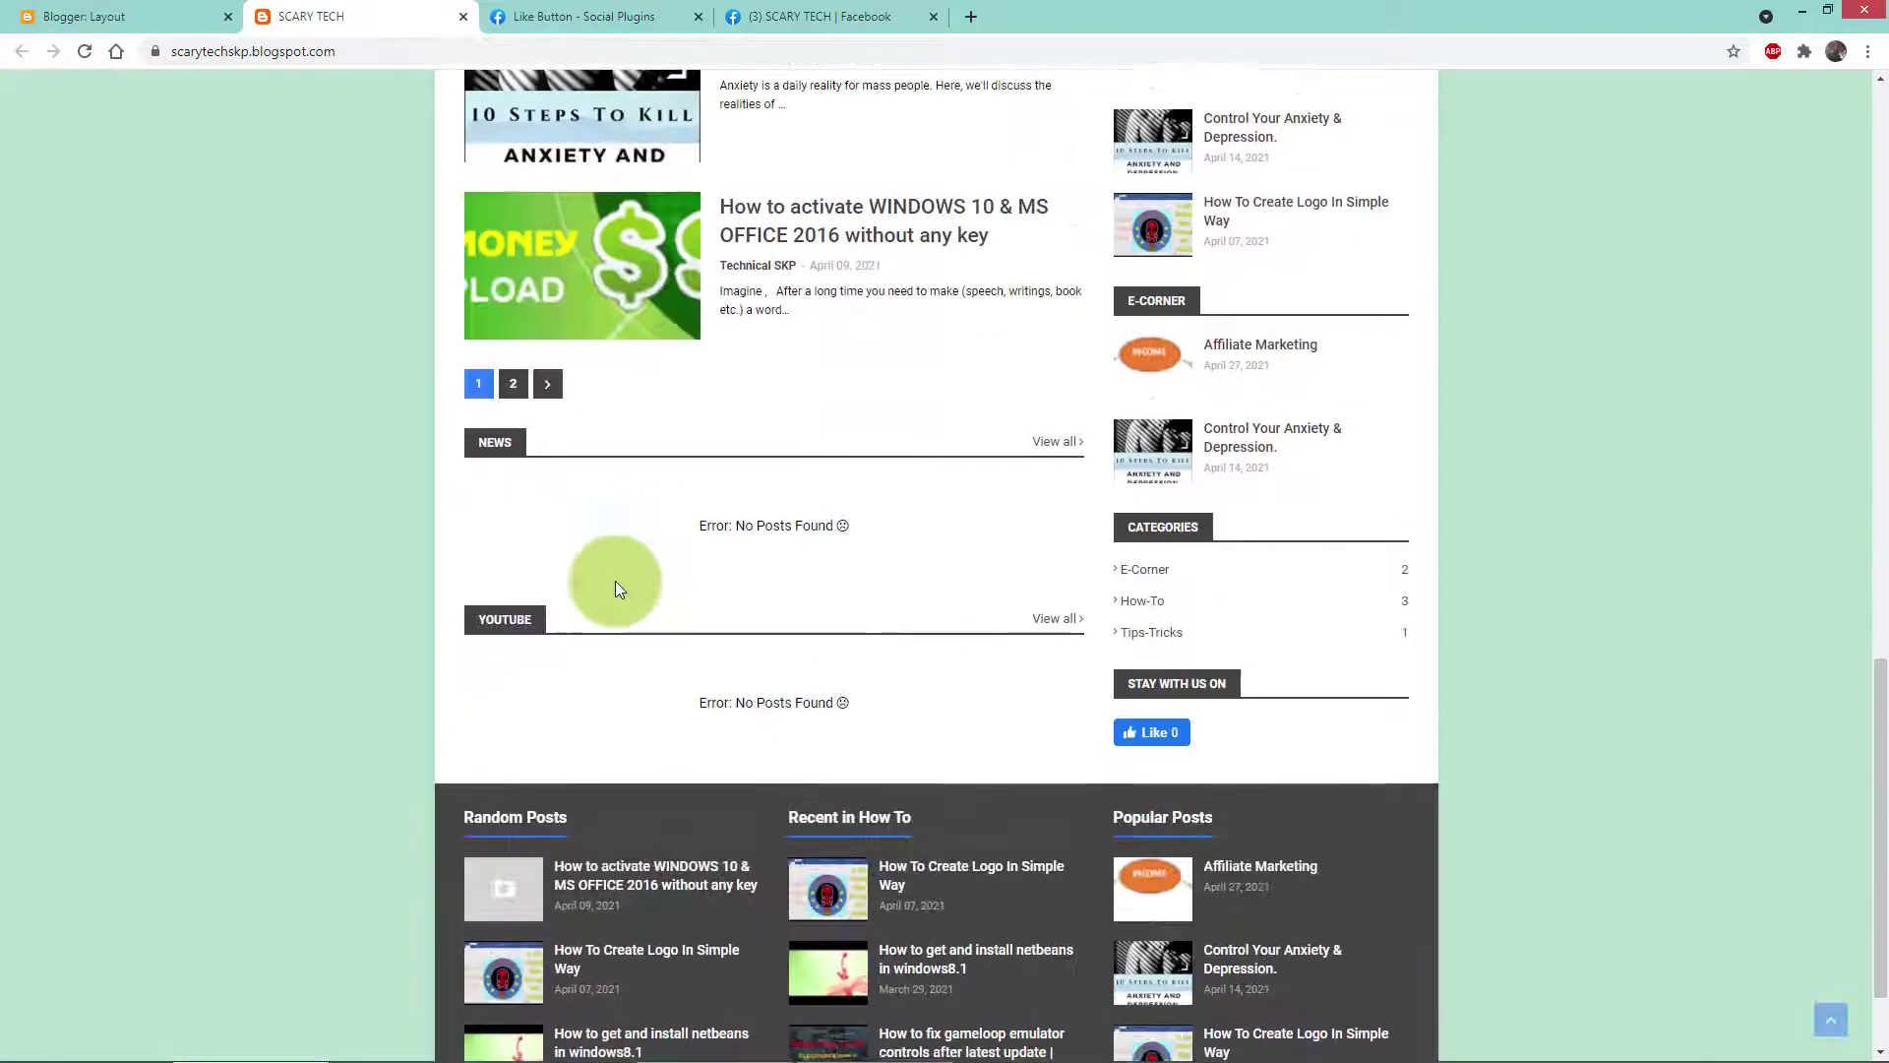
{"action": "scroll", "coordinate": [616, 589], "scroll_direction": "up", "scroll_amount": 1}
{"action": "scroll", "coordinate": [616, 589], "scroll_direction": "up", "scroll_amount": 3}
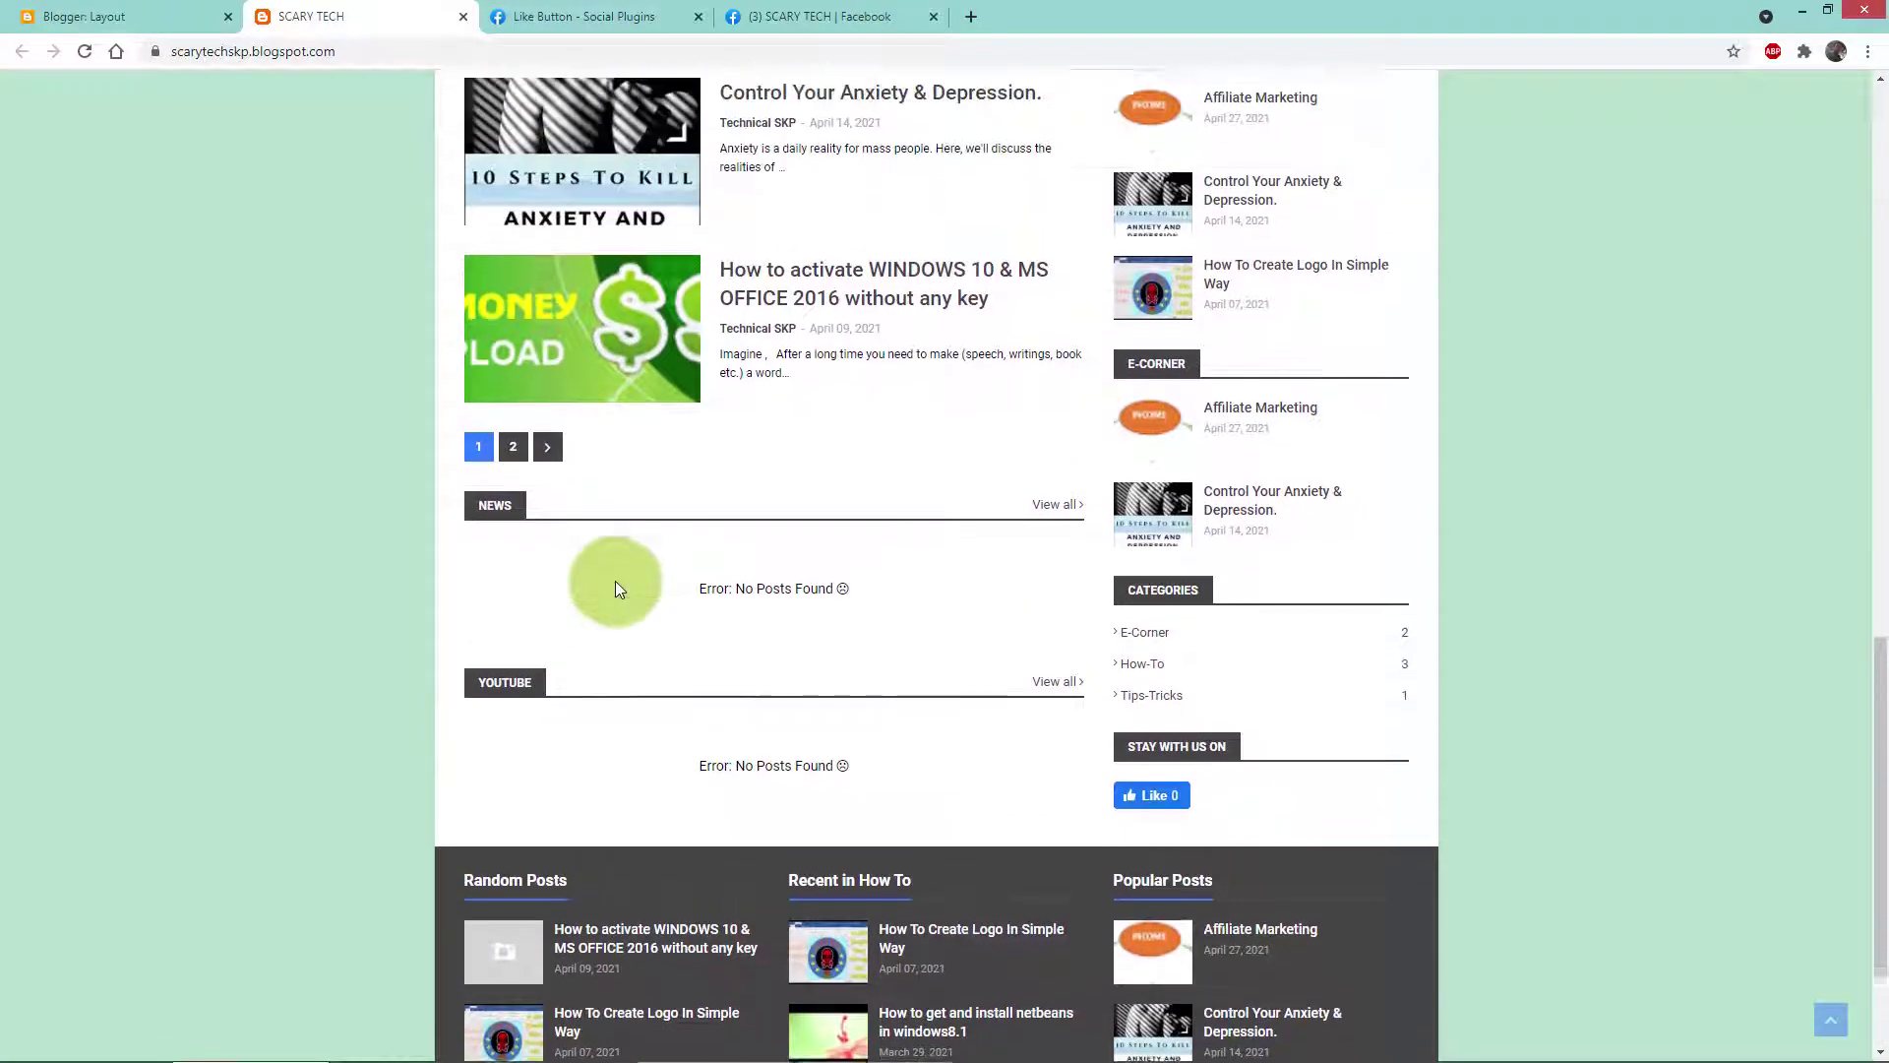
{"action": "scroll", "coordinate": [616, 589], "scroll_direction": "down", "scroll_amount": 4}
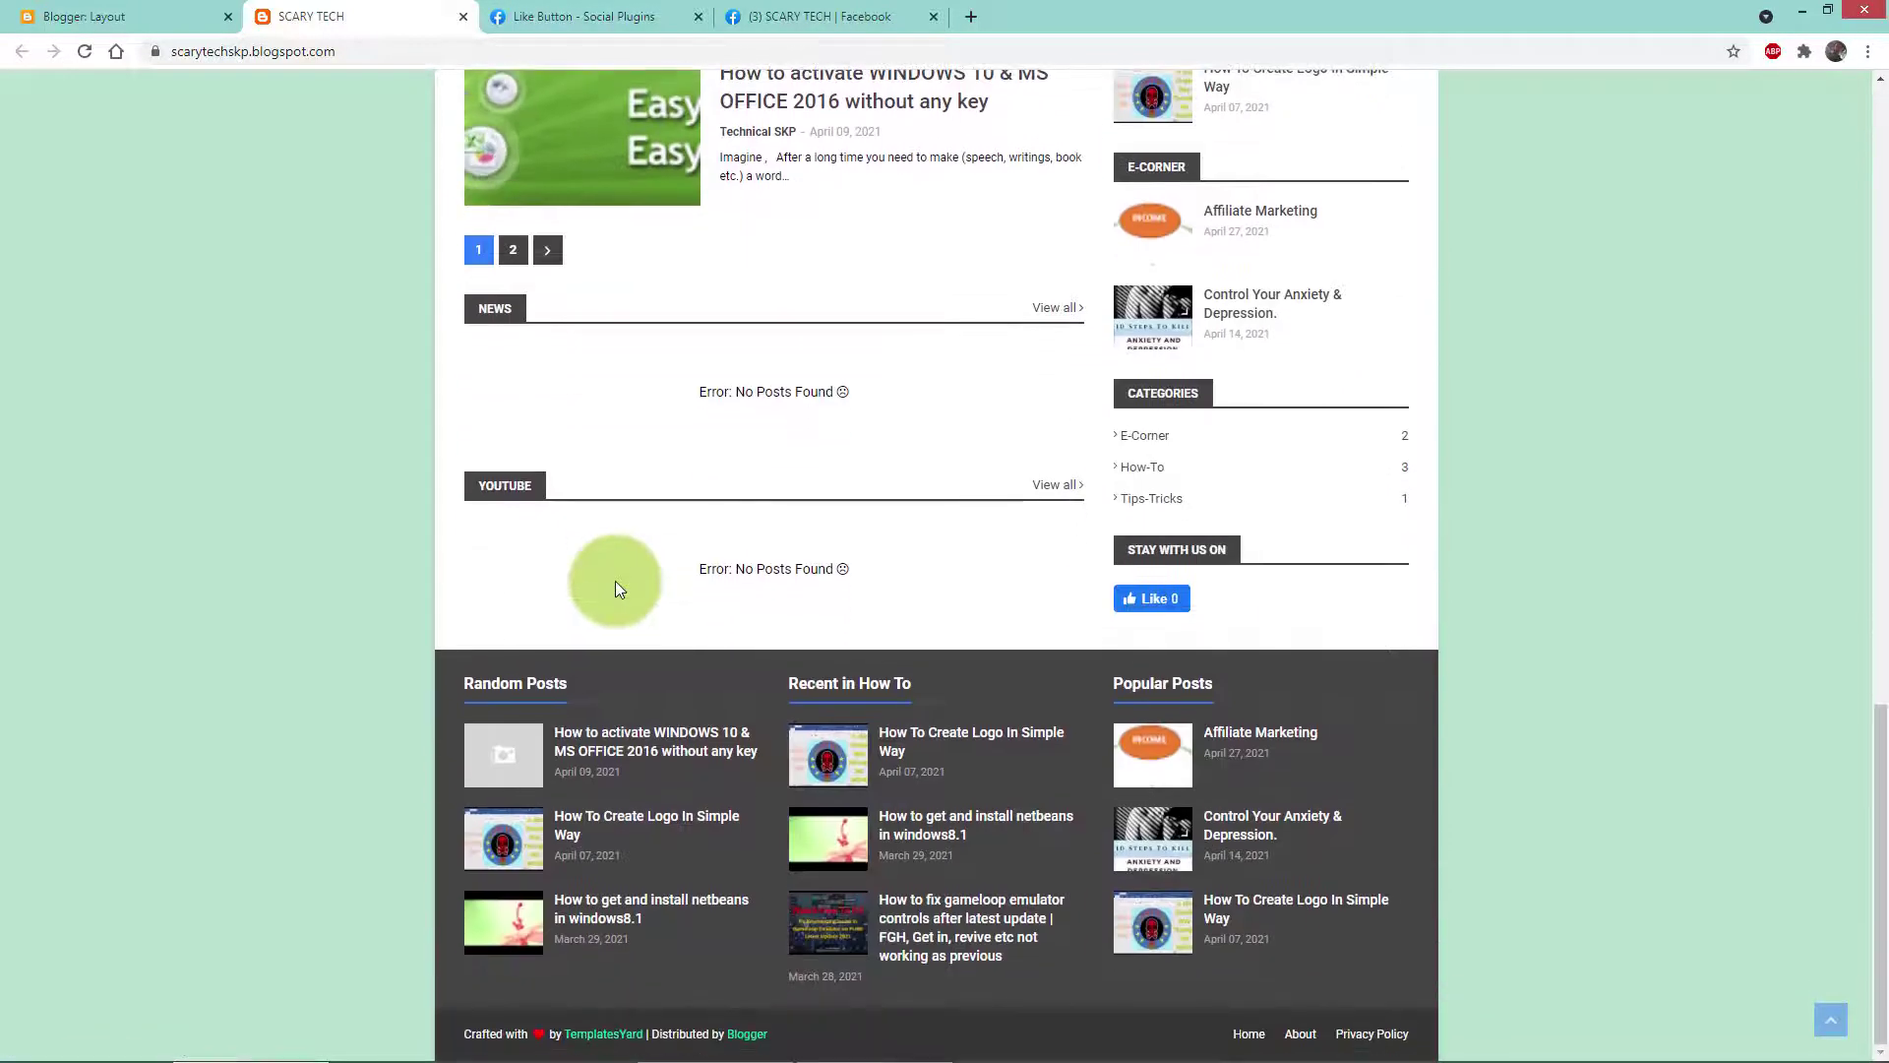
{"action": "scroll", "coordinate": [616, 583], "scroll_direction": "up", "scroll_amount": 5}
{"action": "scroll", "coordinate": [616, 583], "scroll_direction": "down", "scroll_amount": 5}
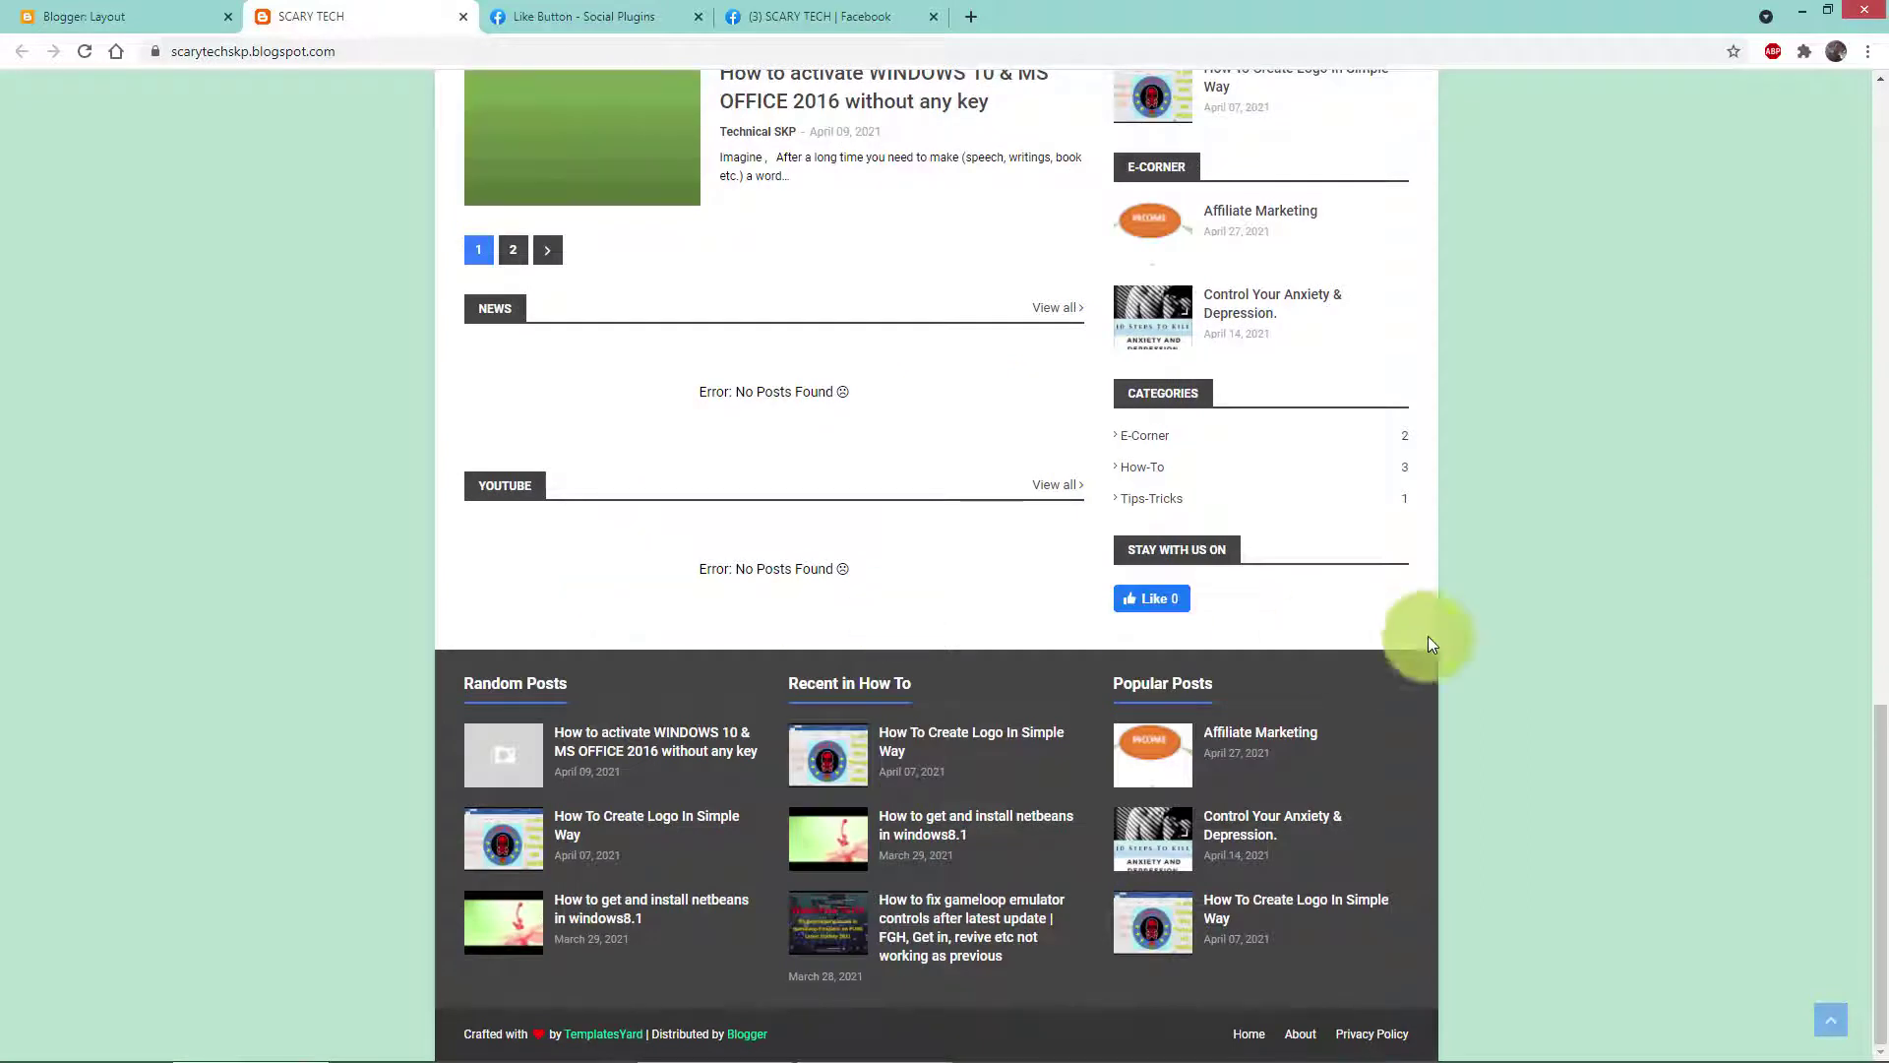
{"action": "scroll", "coordinate": [222, 514], "scroll_direction": "up", "scroll_amount": 2}
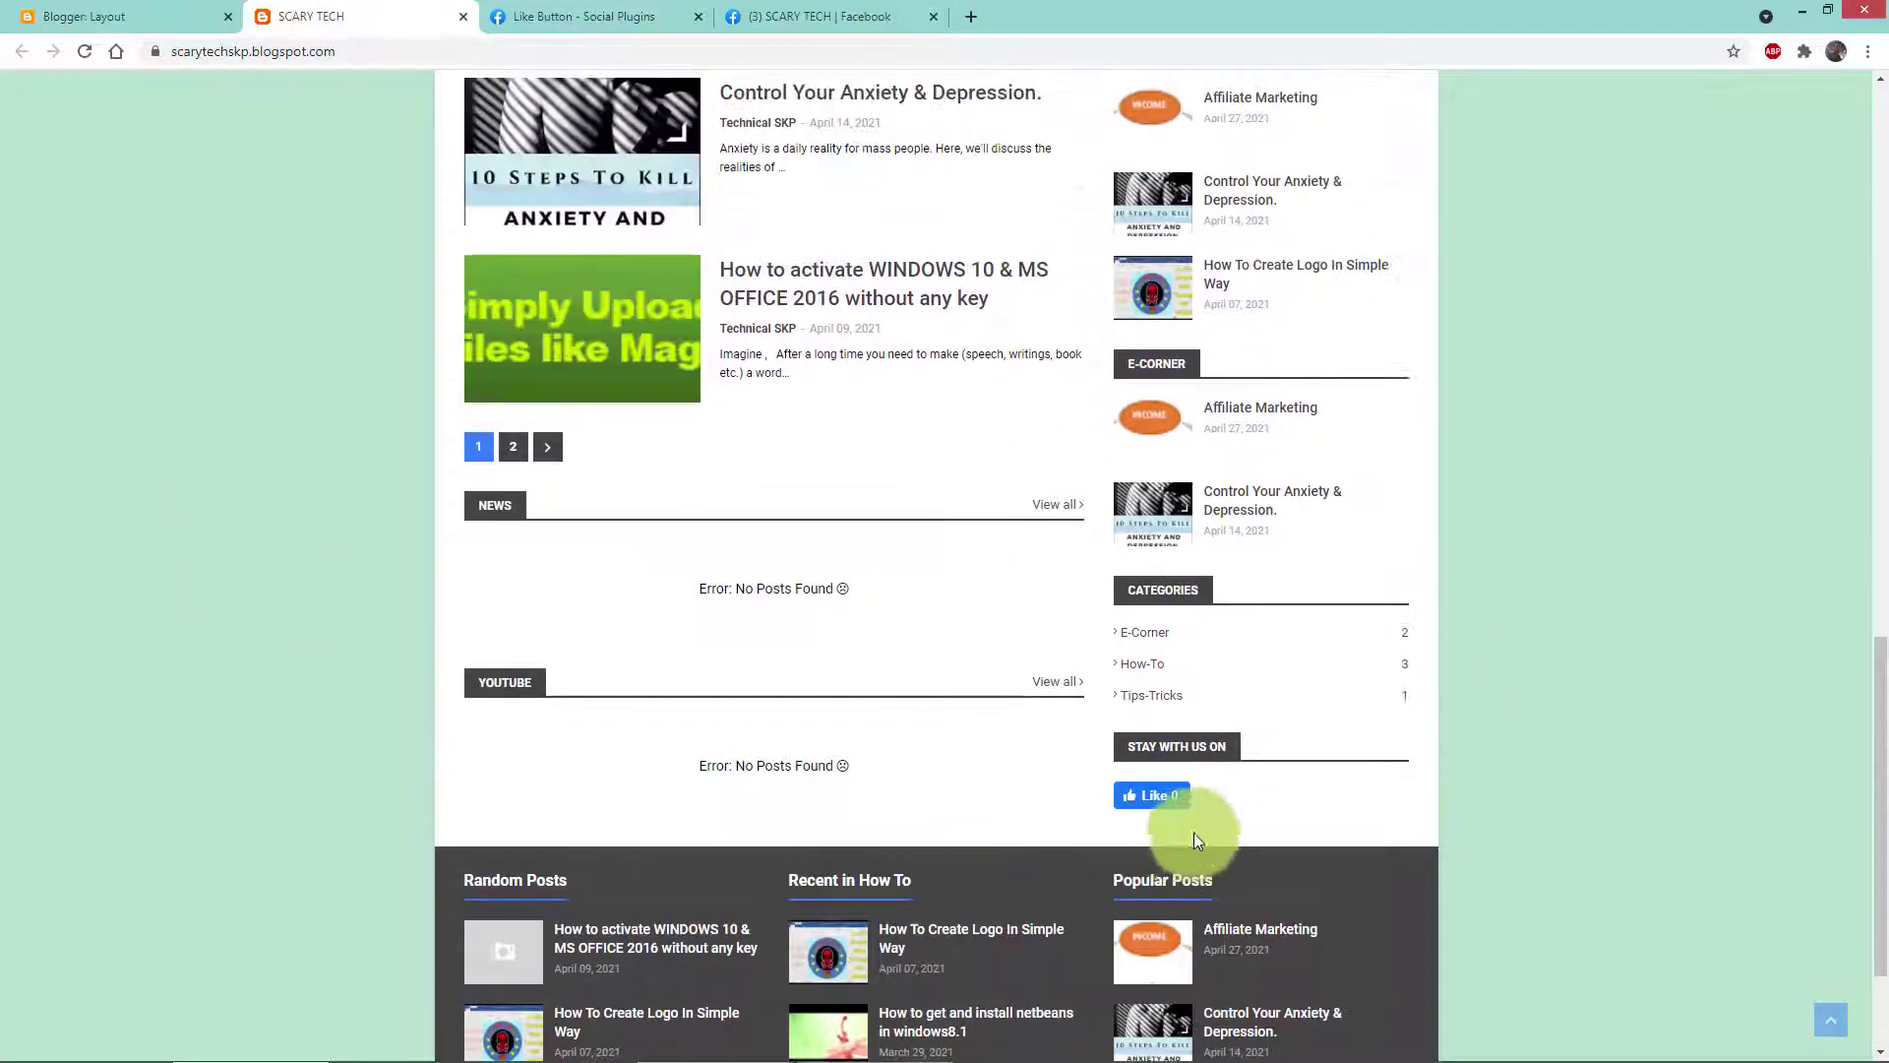
Step: Return to Facebook's Like Button documentation, close the generated code dialog and open the Page Plugin page
{"action": "left_click", "coordinate": [569, 16]}
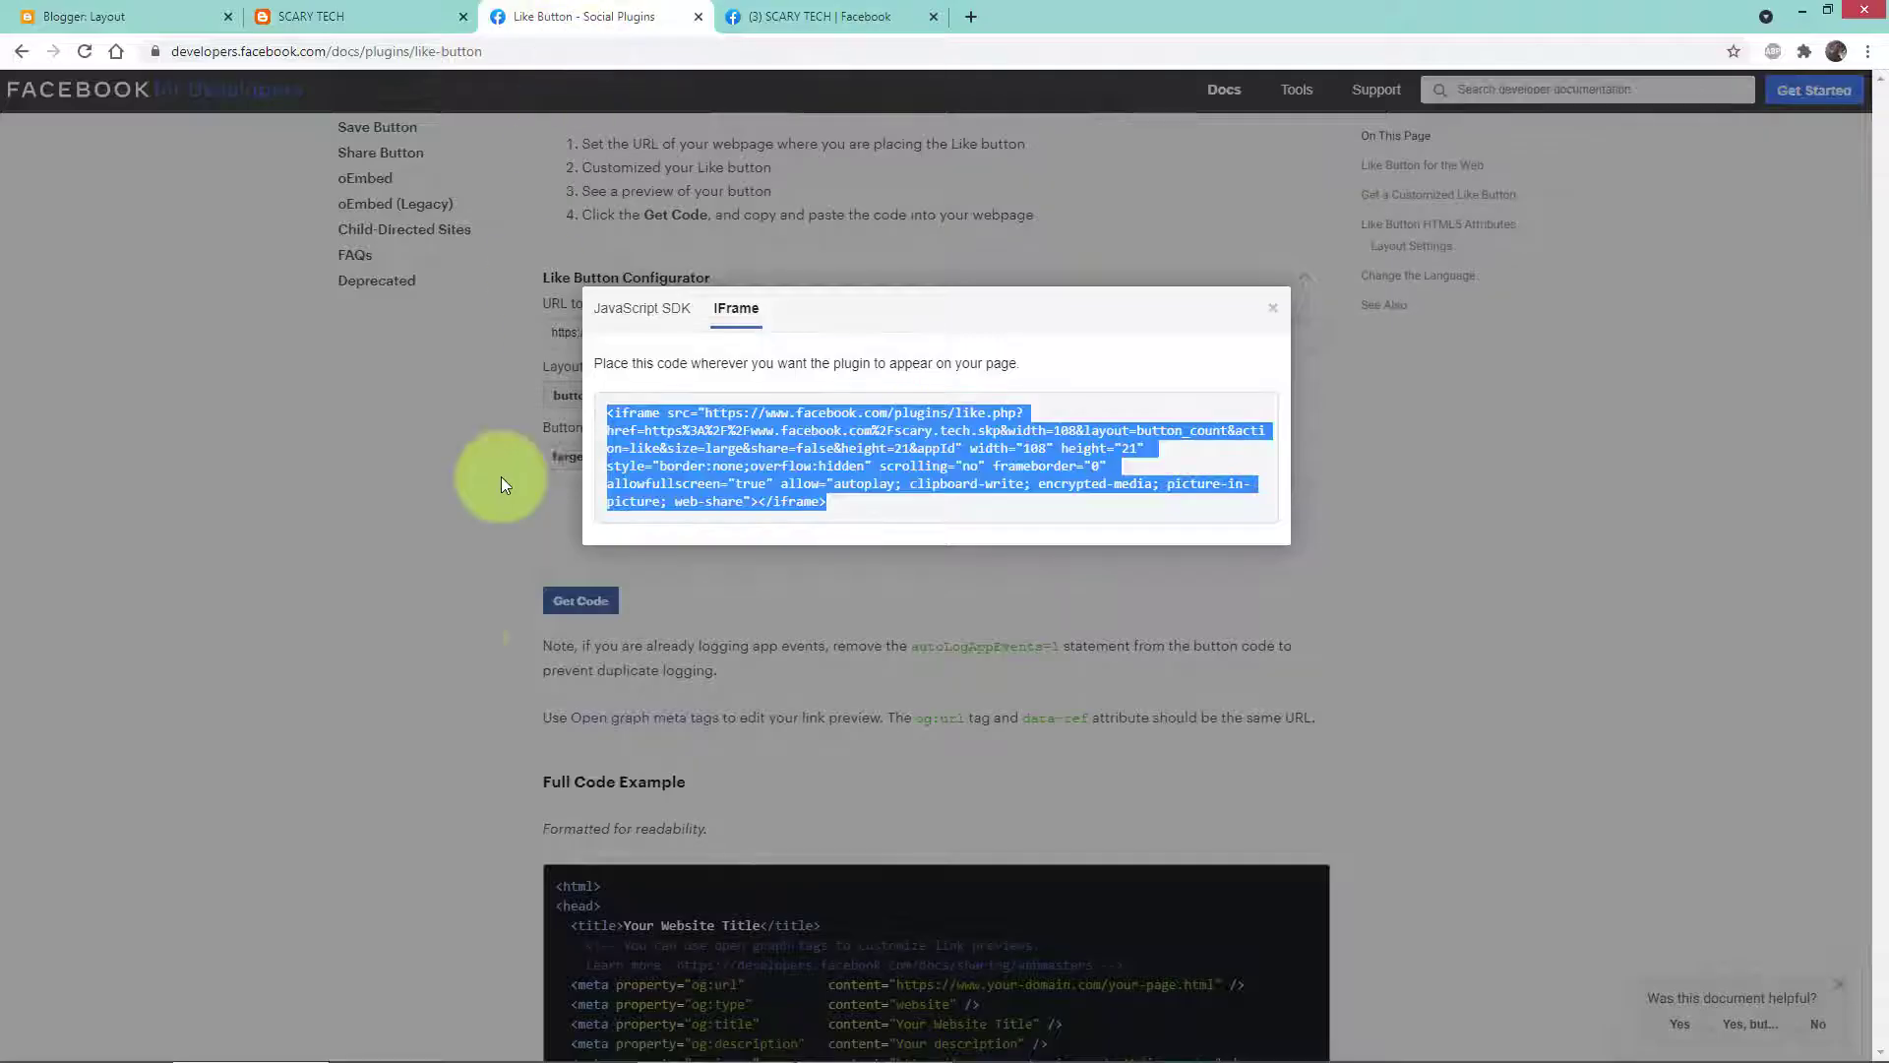
{"action": "left_click", "coordinate": [1277, 312]}
{"action": "scroll", "coordinate": [398, 653], "scroll_direction": "up", "scroll_amount": 3}
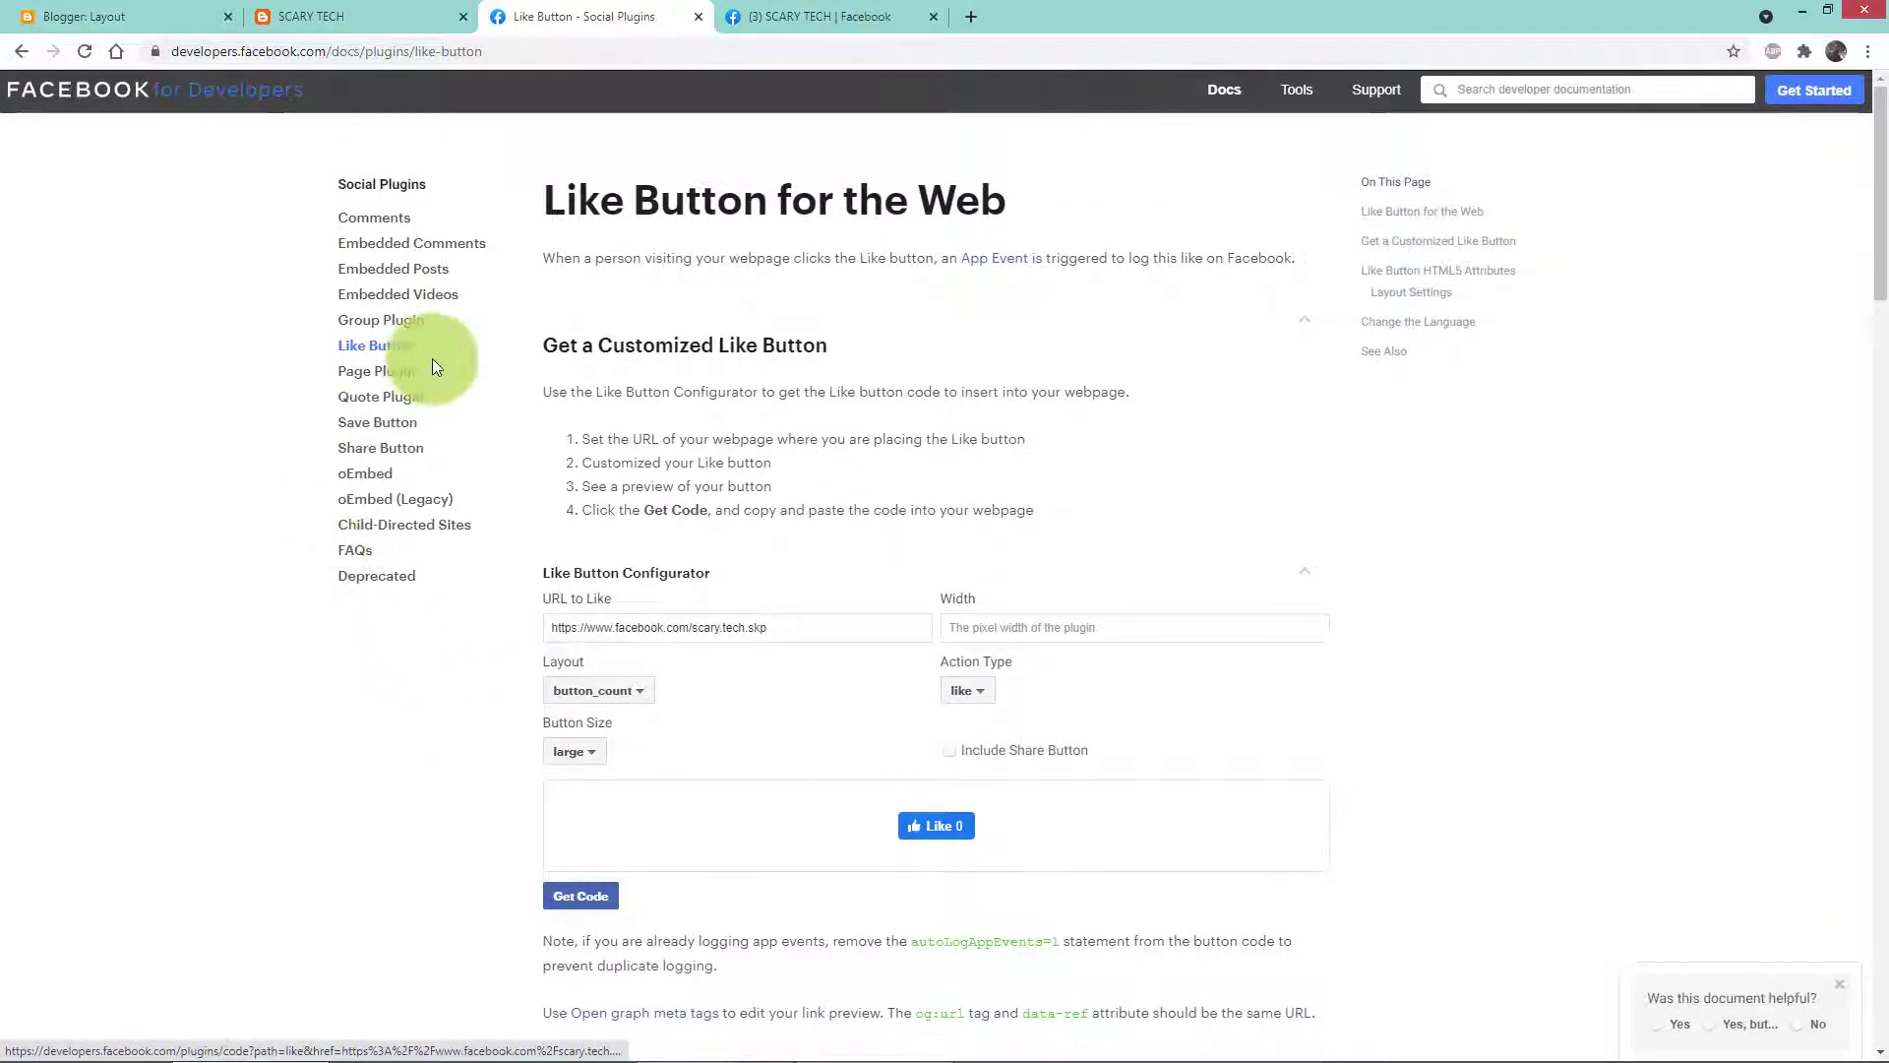
{"action": "left_click", "coordinate": [392, 379]}
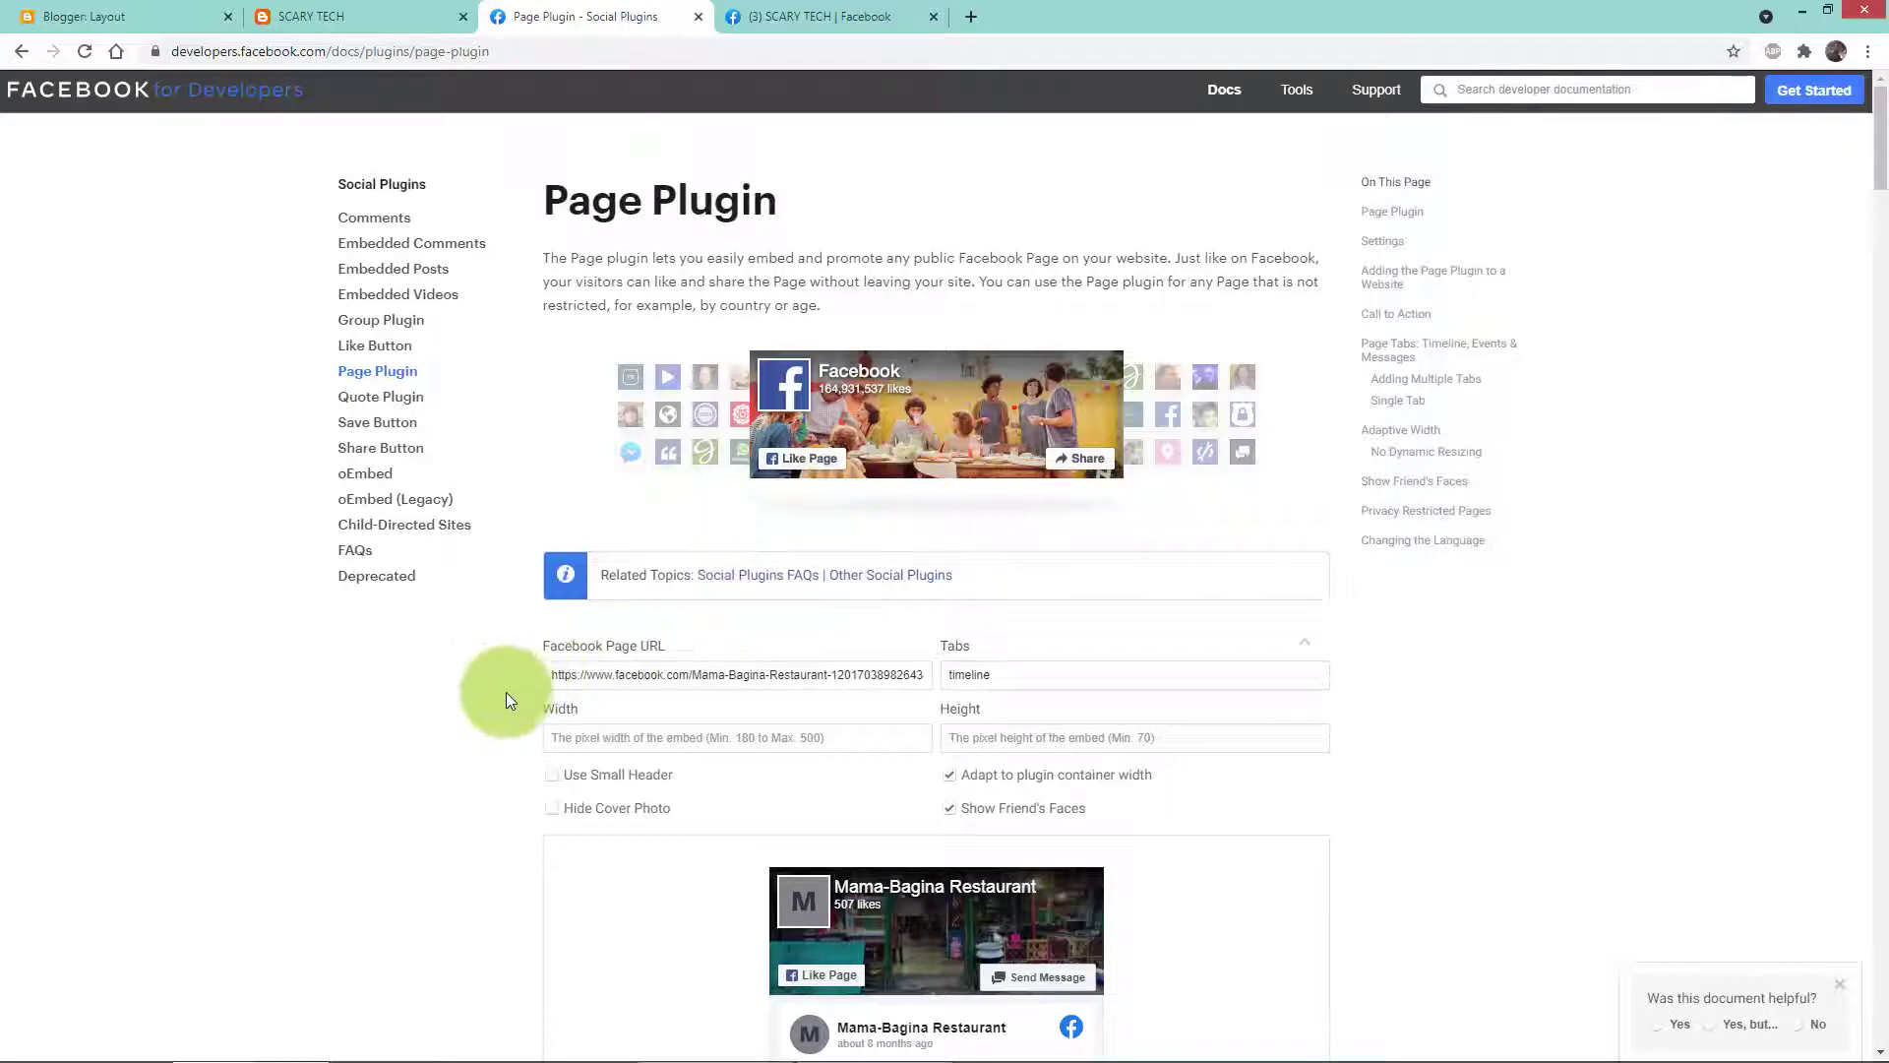
Step: Look through the Page Plugin's configurator, settings table and website embedding example
{"action": "scroll", "coordinate": [480, 624], "scroll_direction": "down", "scroll_amount": 5}
{"action": "scroll", "coordinate": [476, 623], "scroll_direction": "down", "scroll_amount": 20}
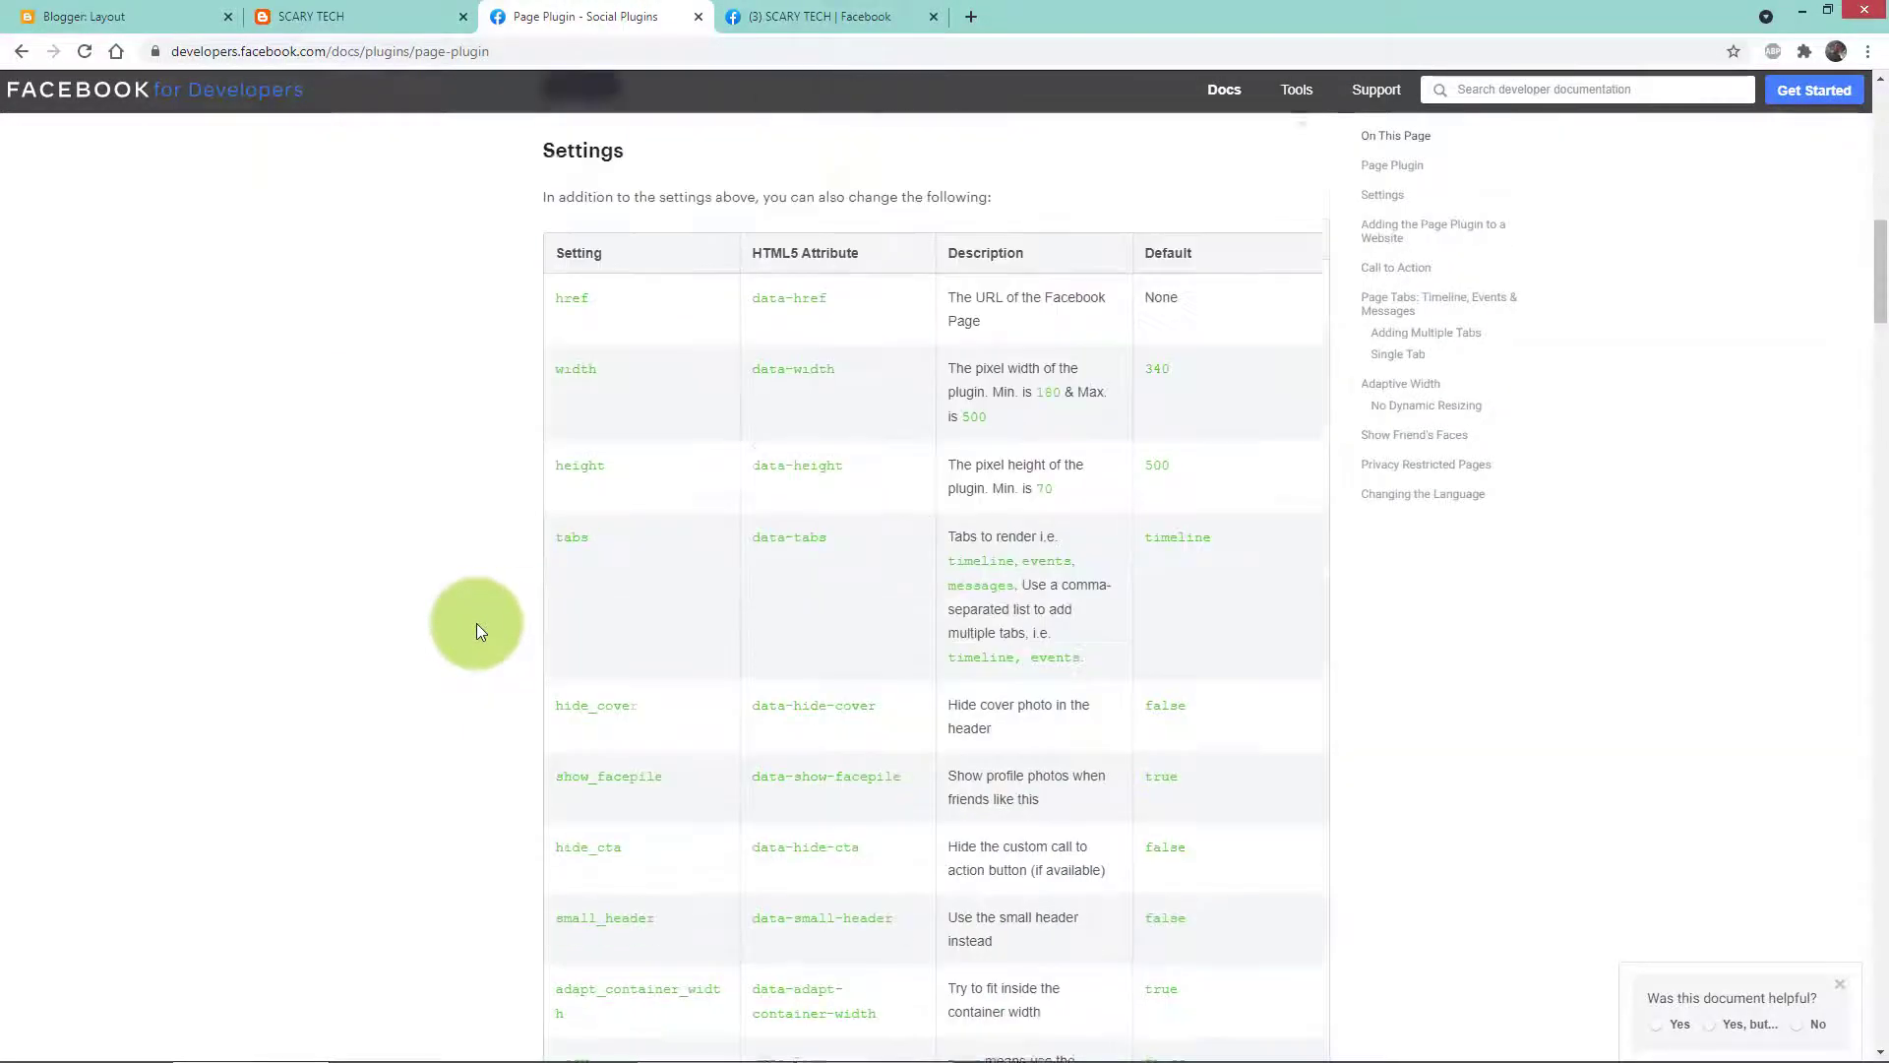
{"action": "scroll", "coordinate": [476, 622], "scroll_direction": "up", "scroll_amount": 3}
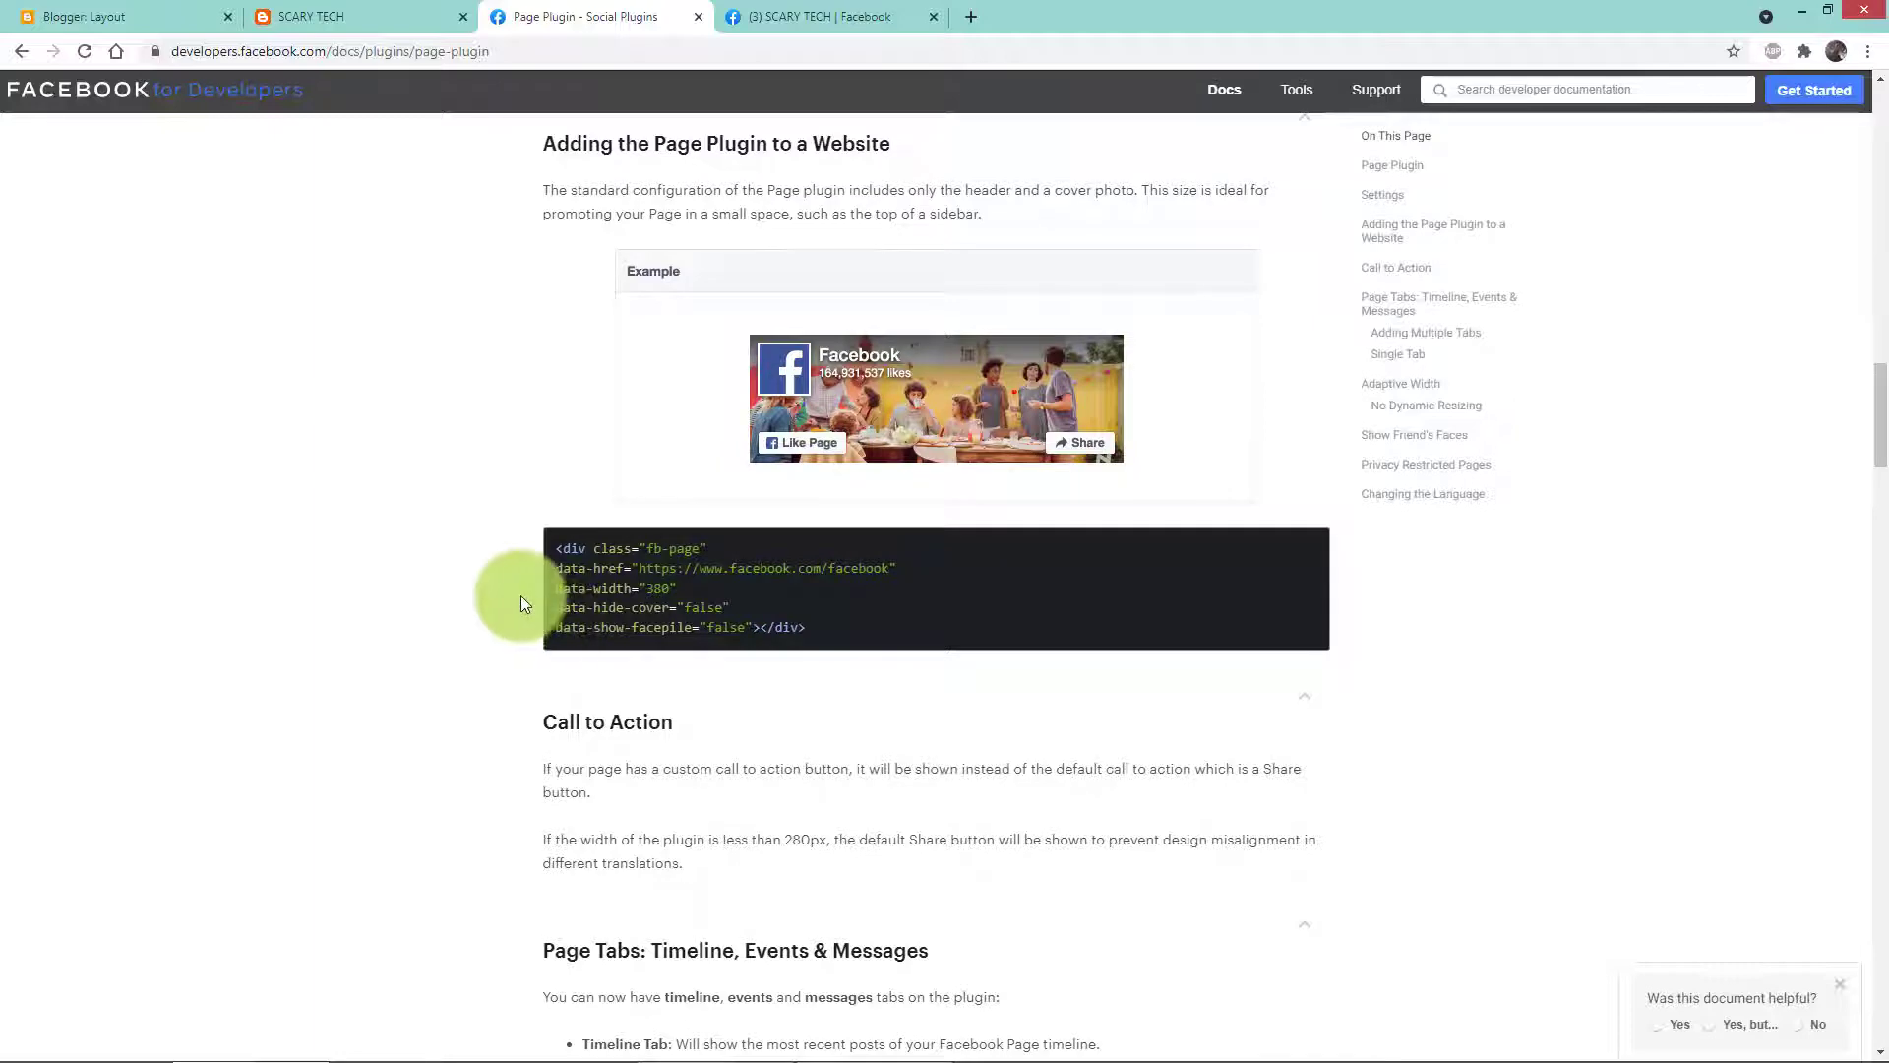
{"action": "scroll", "coordinate": [521, 602], "scroll_direction": "up", "scroll_amount": 20}
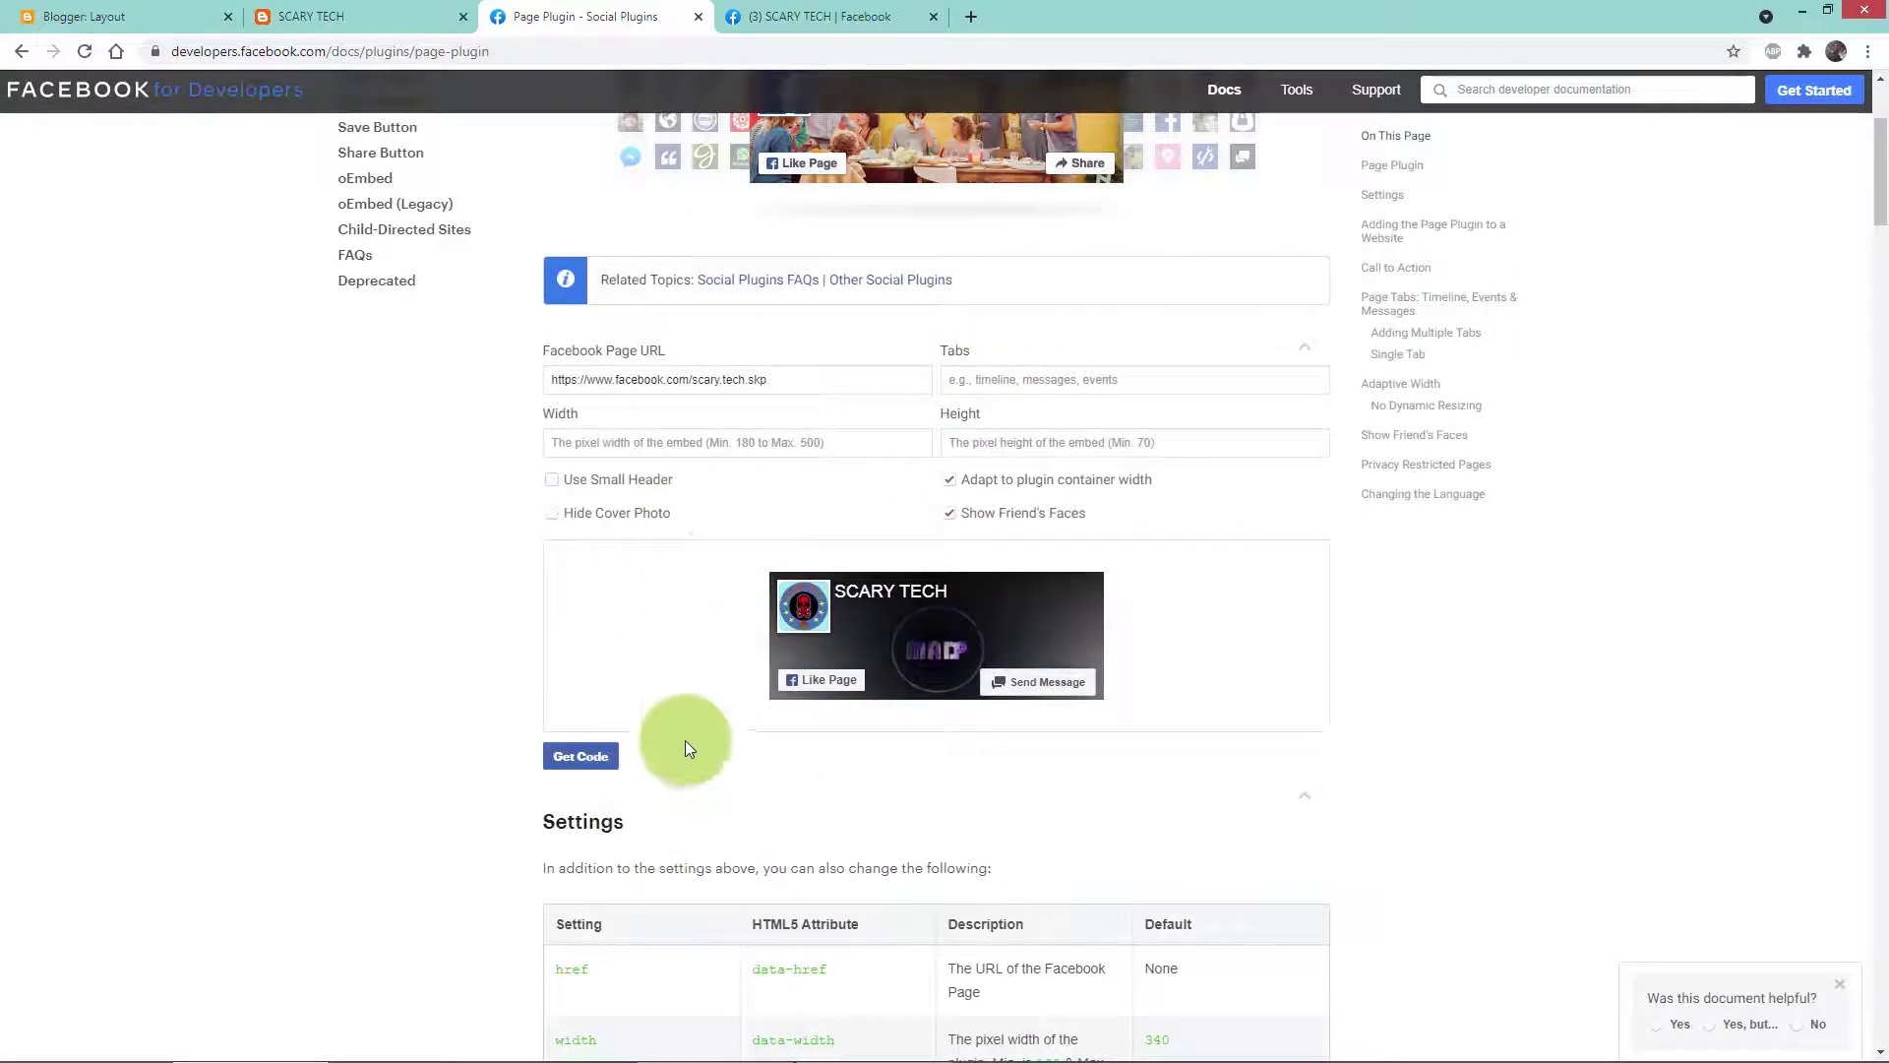
Step: Generate the Page Plugin code for the SCARY TECH page and copy its full iframe version
{"action": "left_click", "coordinate": [581, 758]}
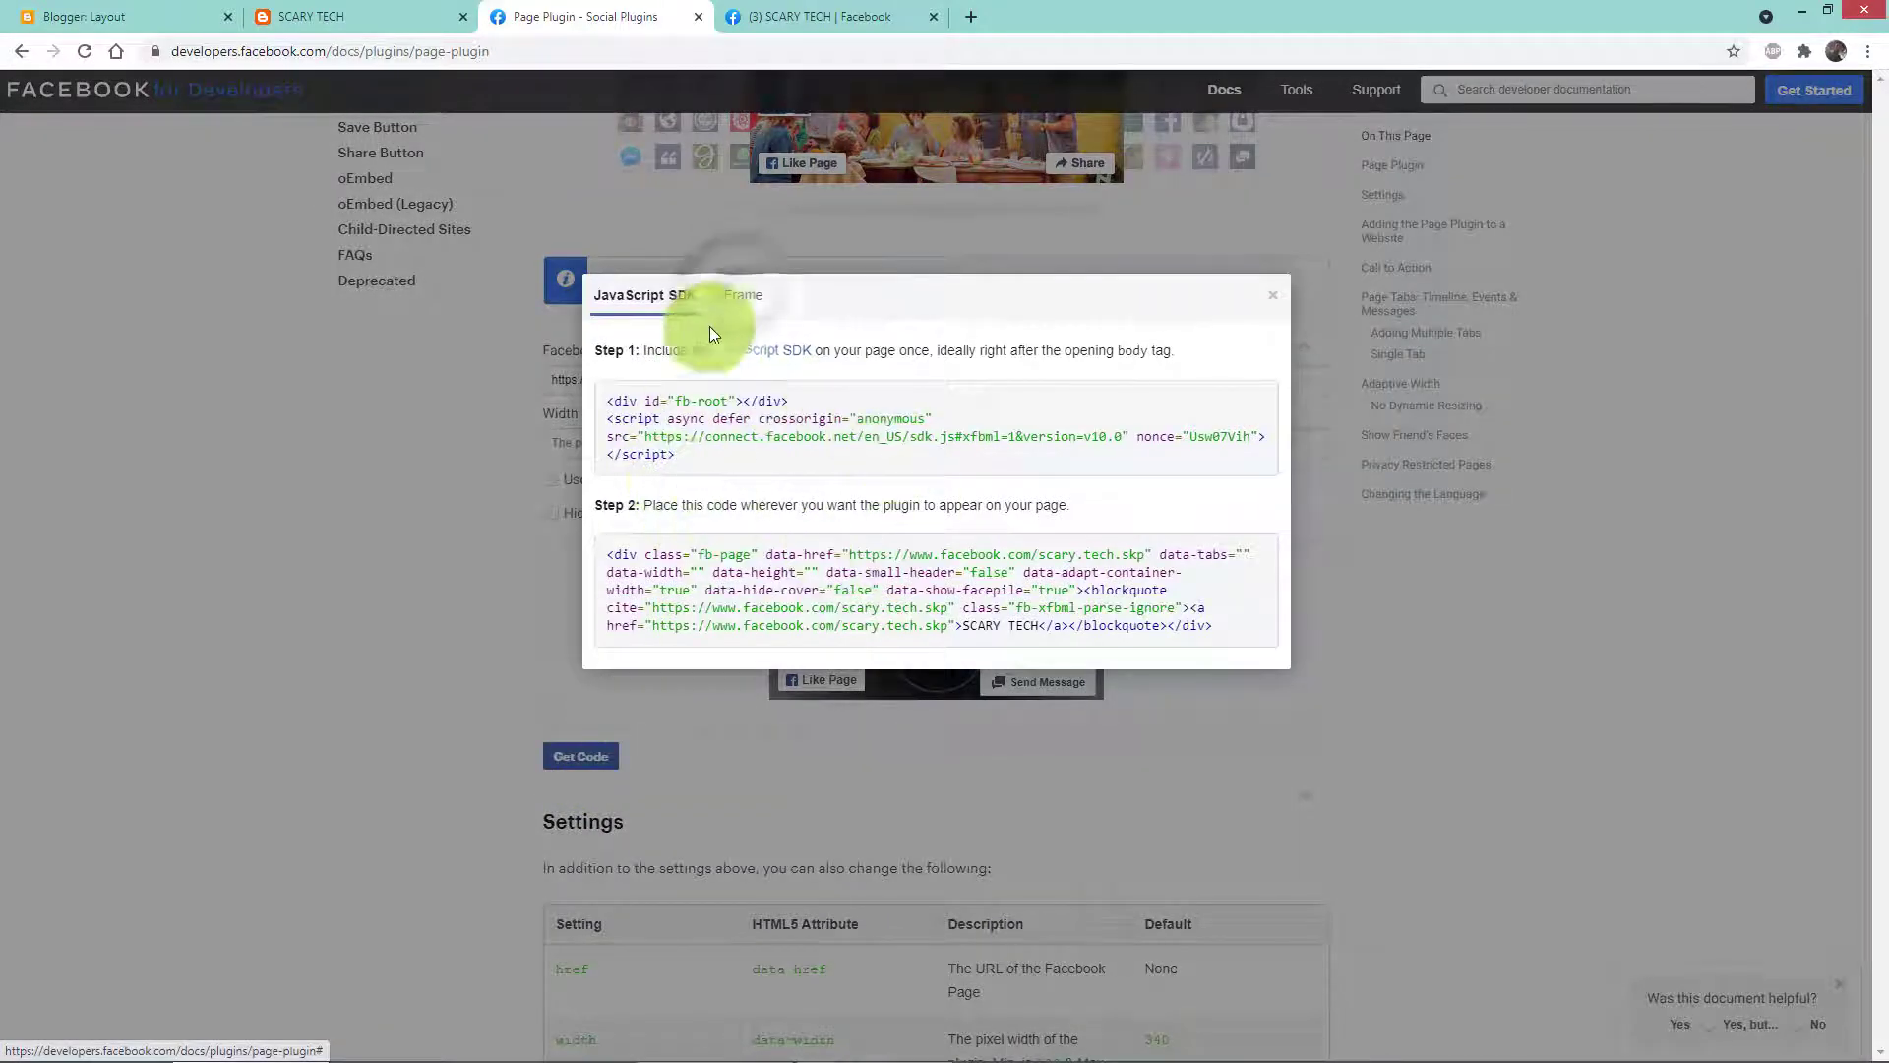
{"action": "left_click", "coordinate": [739, 303]}
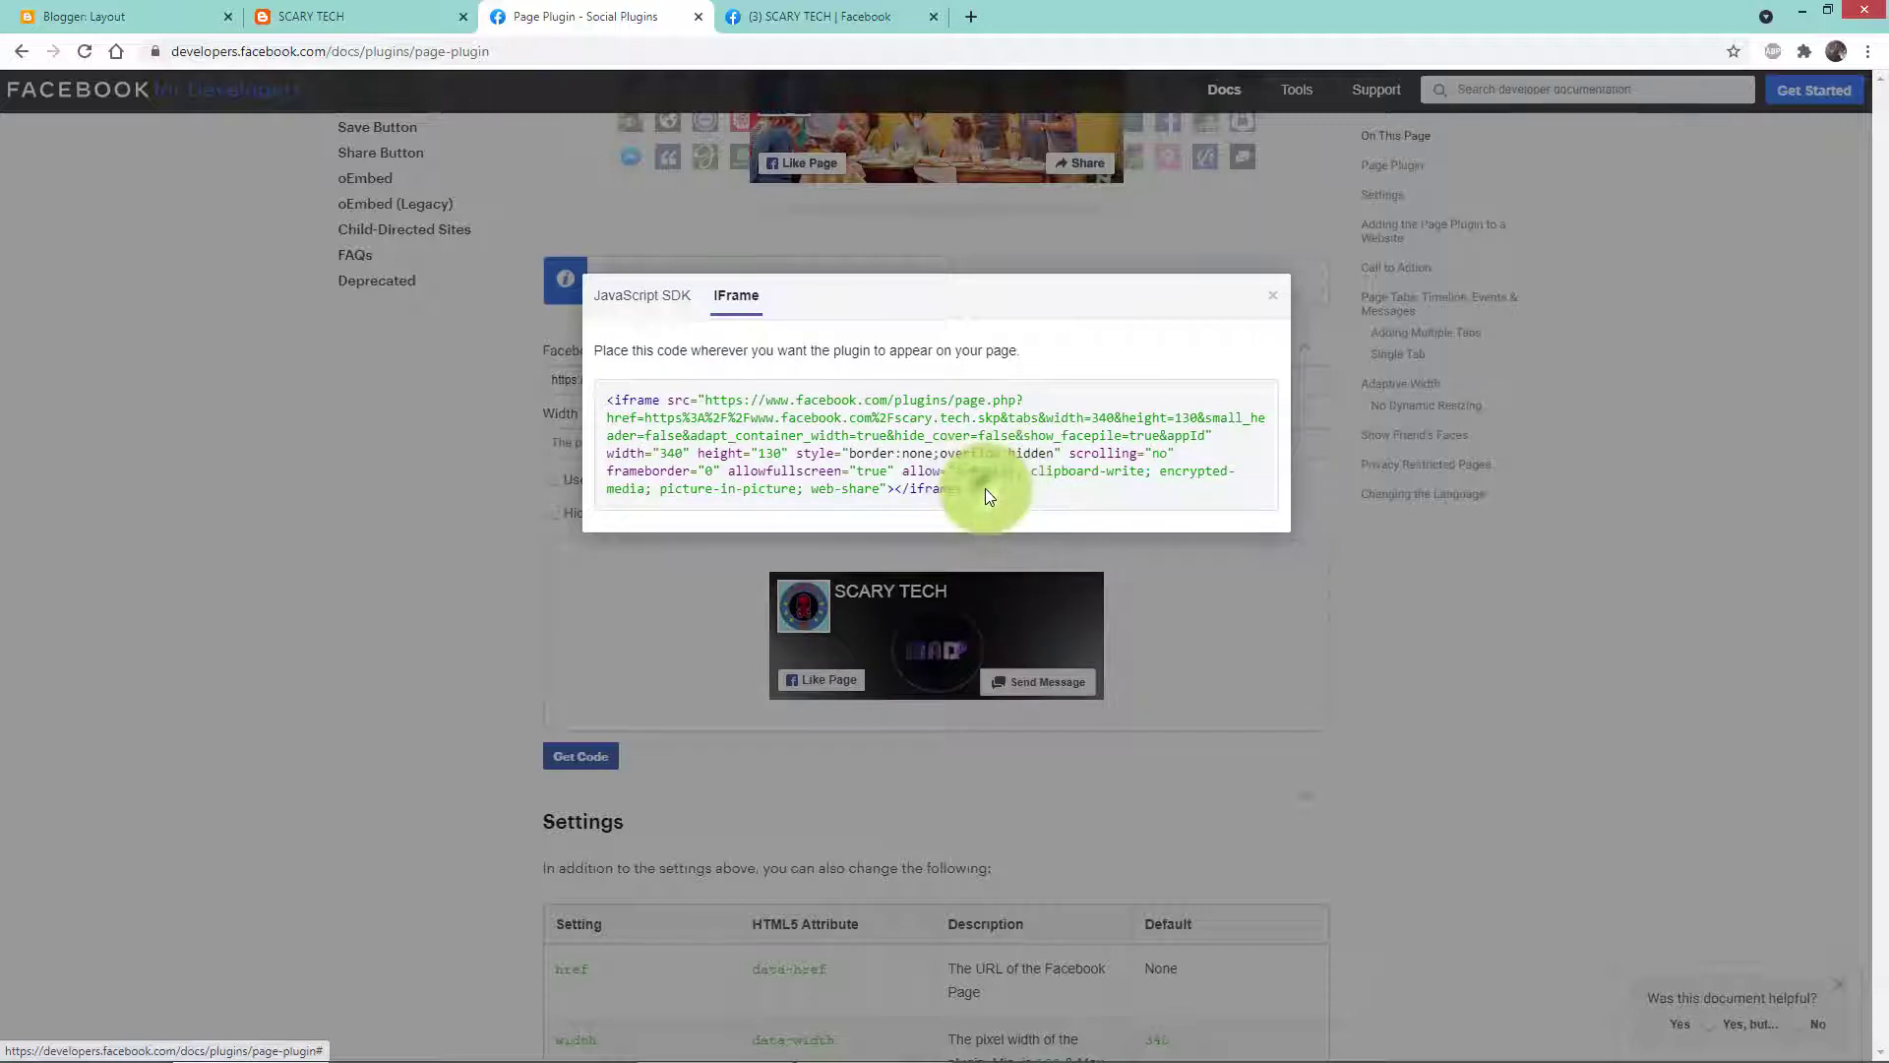
{"action": "left_click_drag", "start_coordinate": [989, 494], "coordinate": [614, 401]}
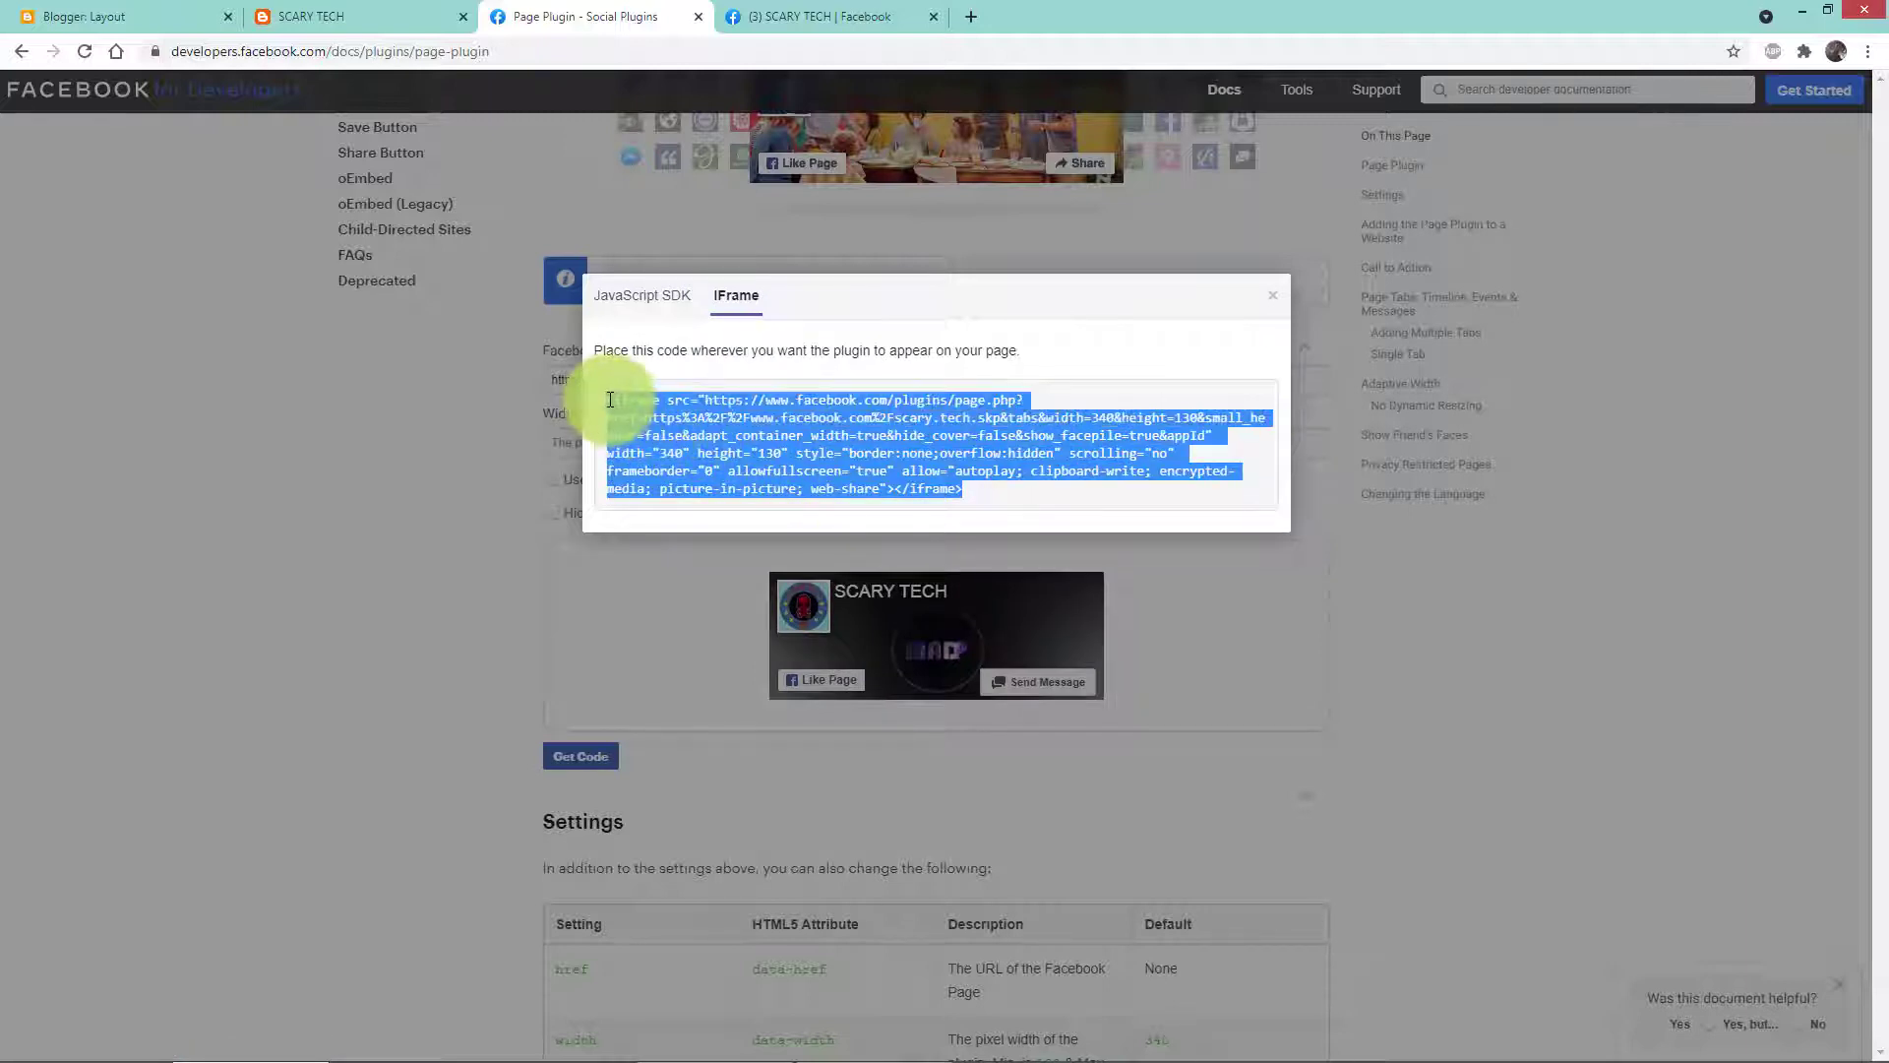
{"action": "right_click", "coordinate": [633, 405]}
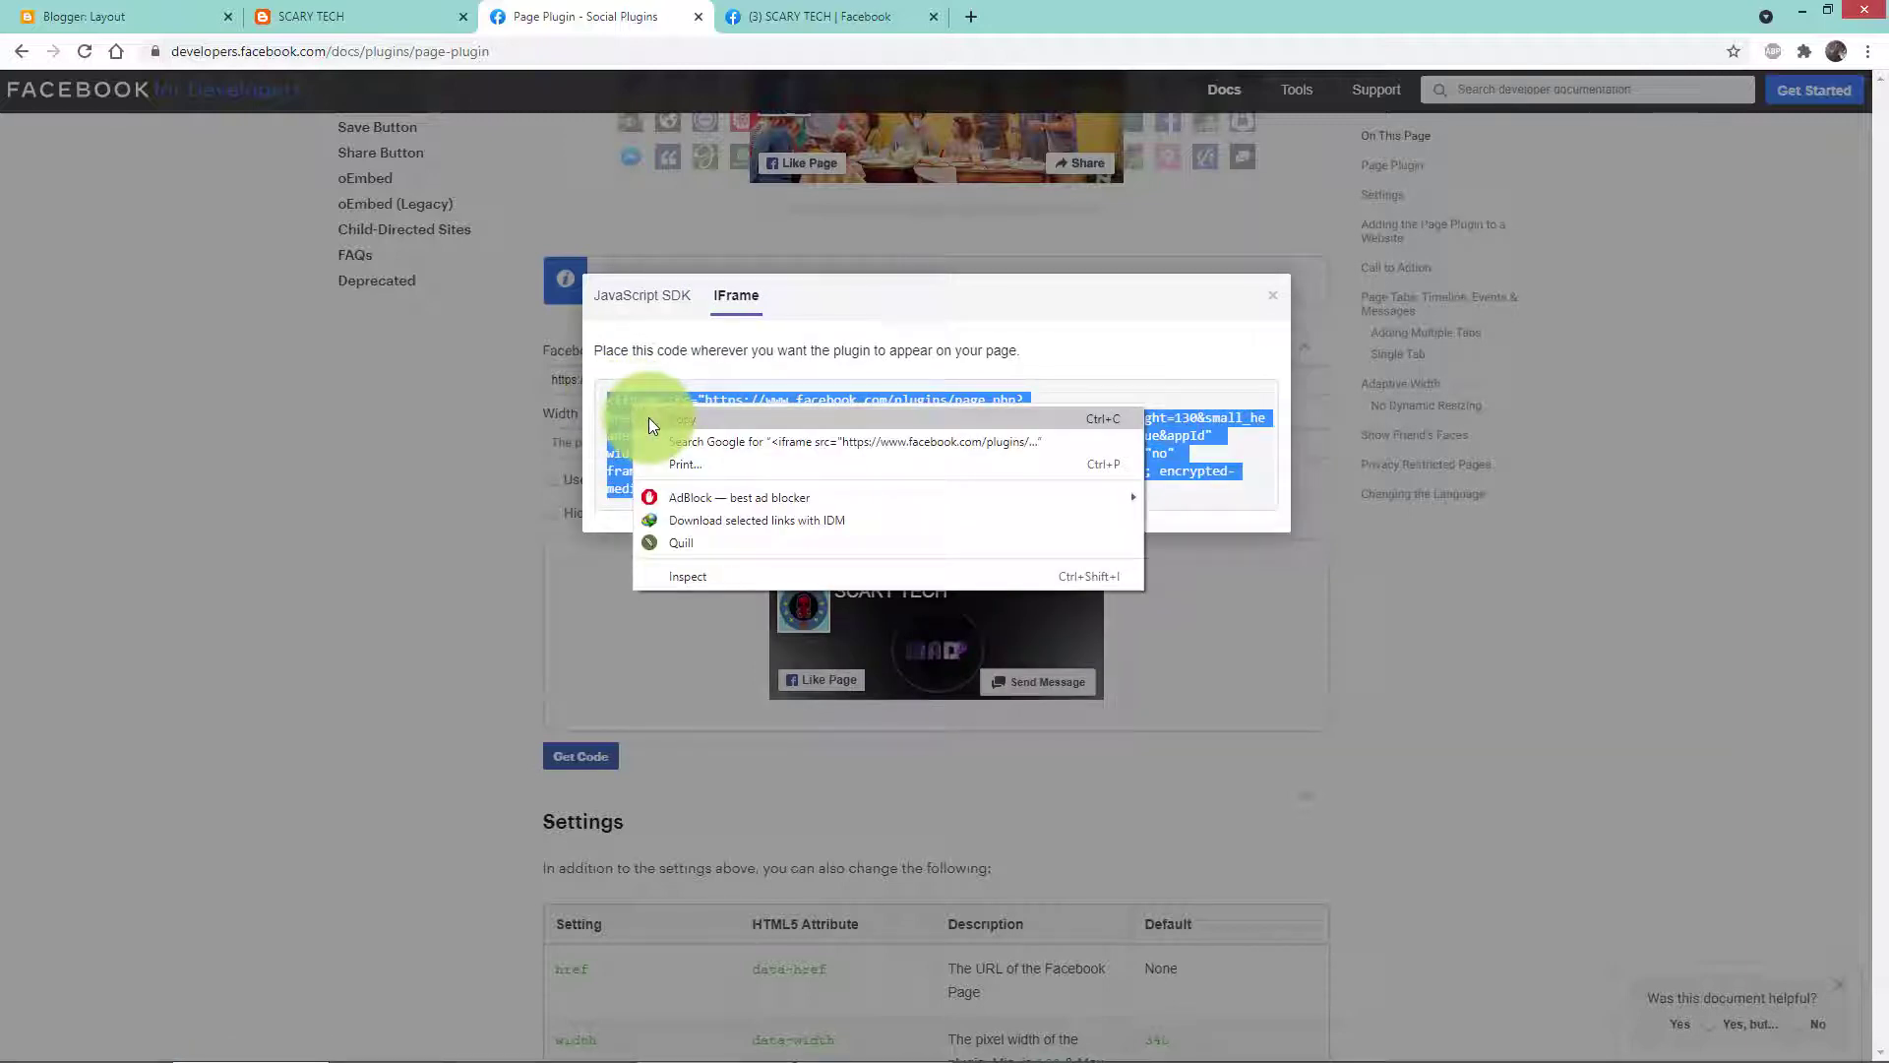
{"action": "left_click", "coordinate": [647, 417]}
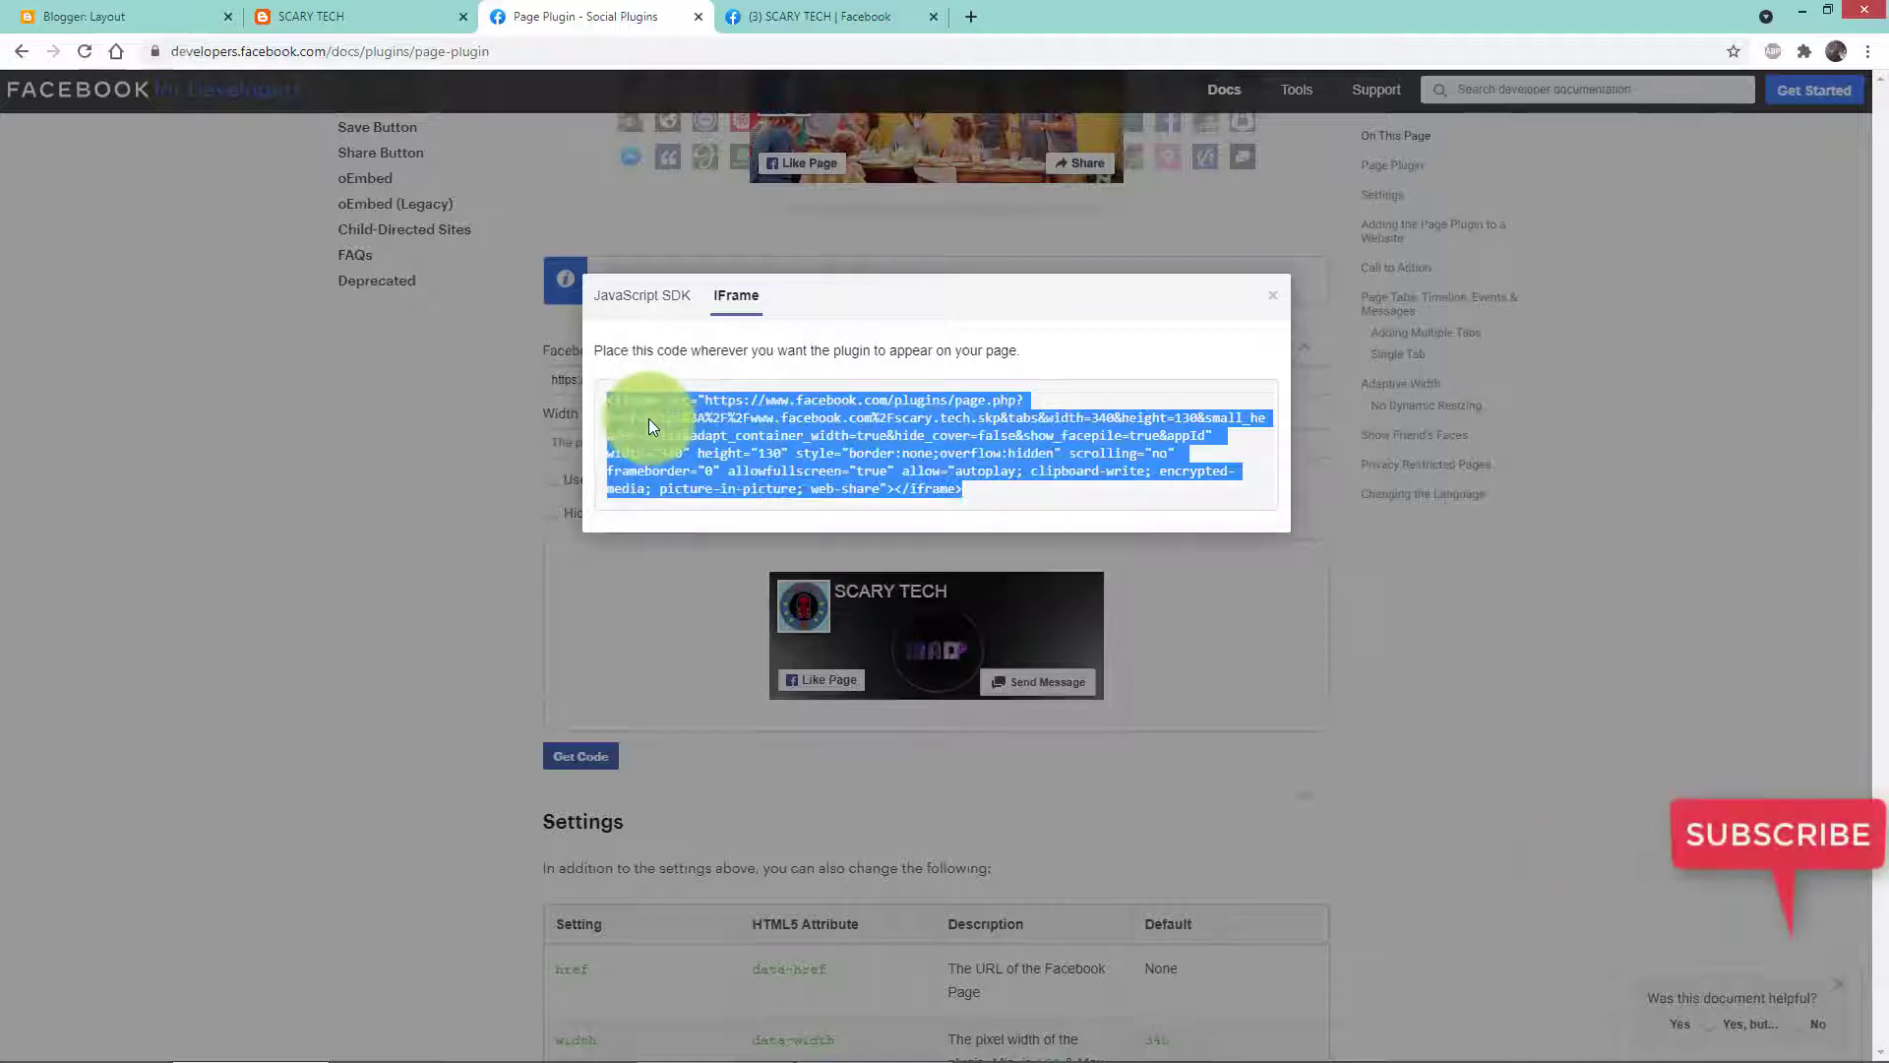
Step: In Blogger's layout, replace the "Stay With Us On" gadget's content with the copied Page Plugin iframe code and save the gadget
{"action": "left_click", "coordinate": [141, 12]}
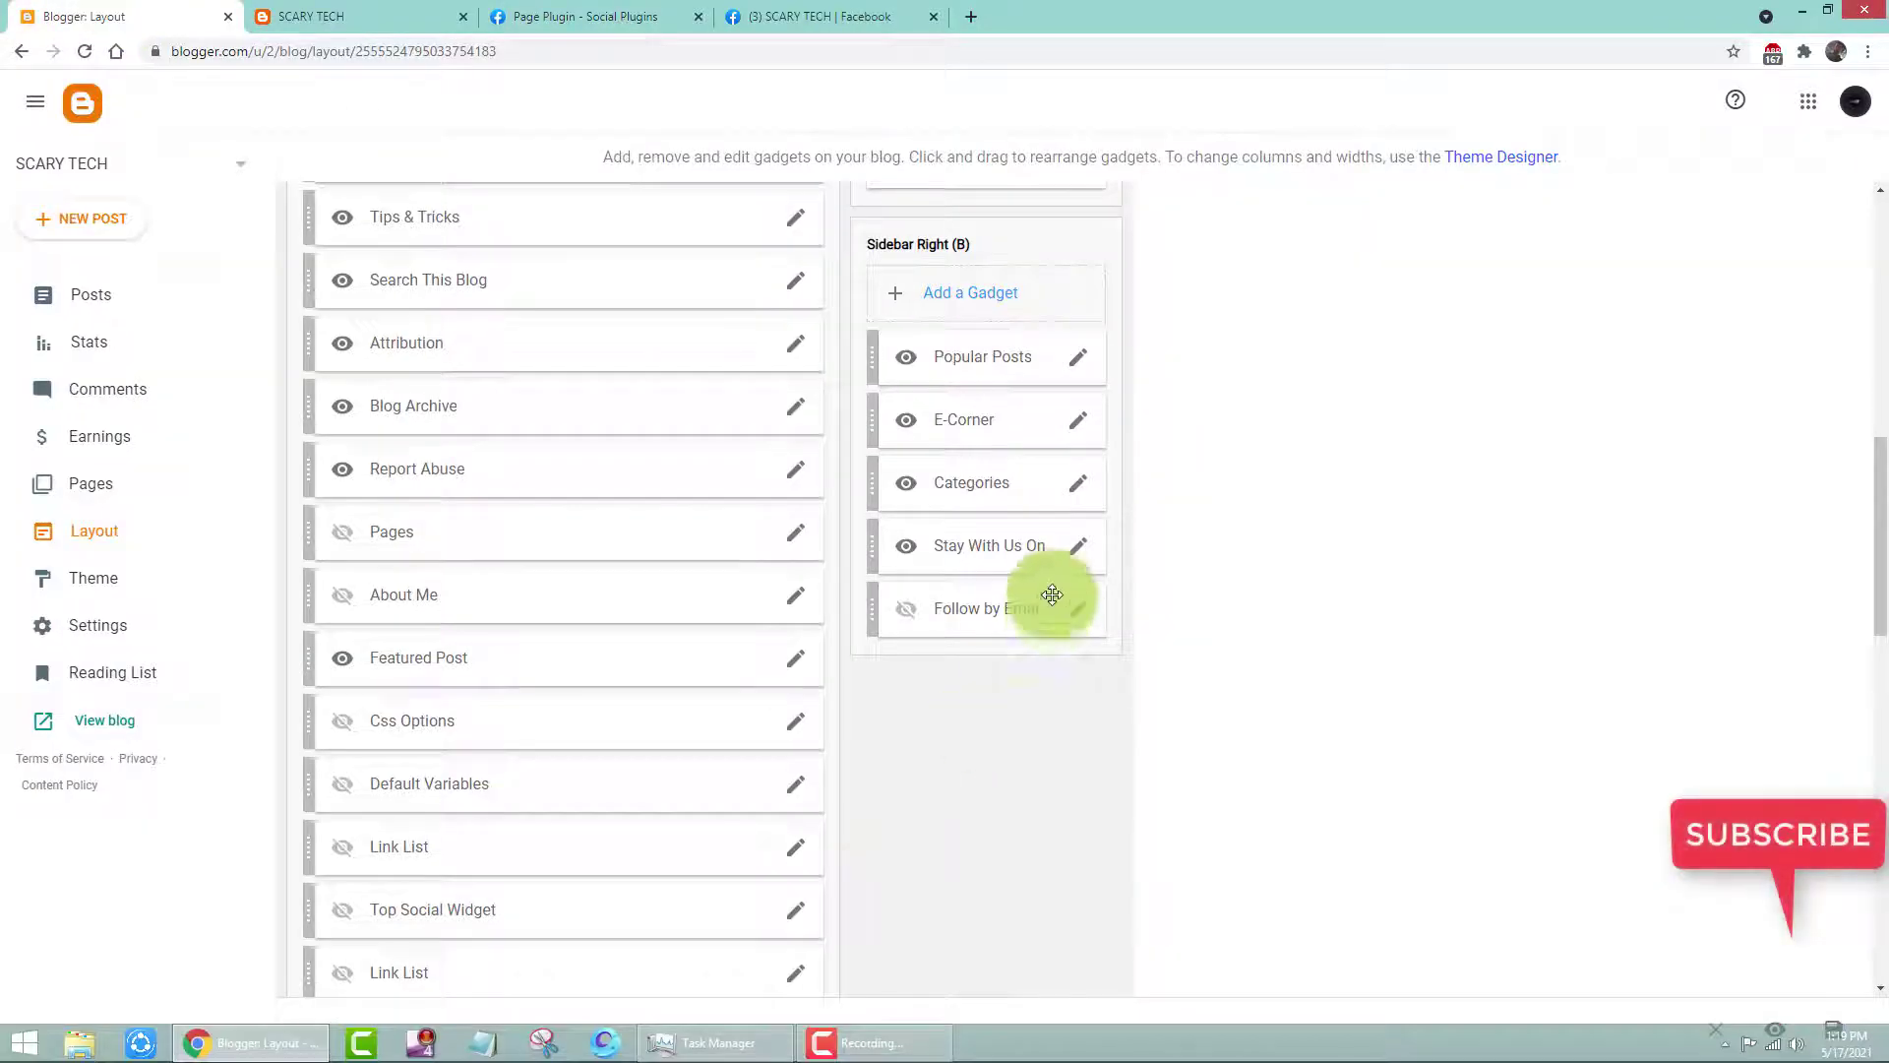
{"action": "left_click", "coordinate": [1079, 548]}
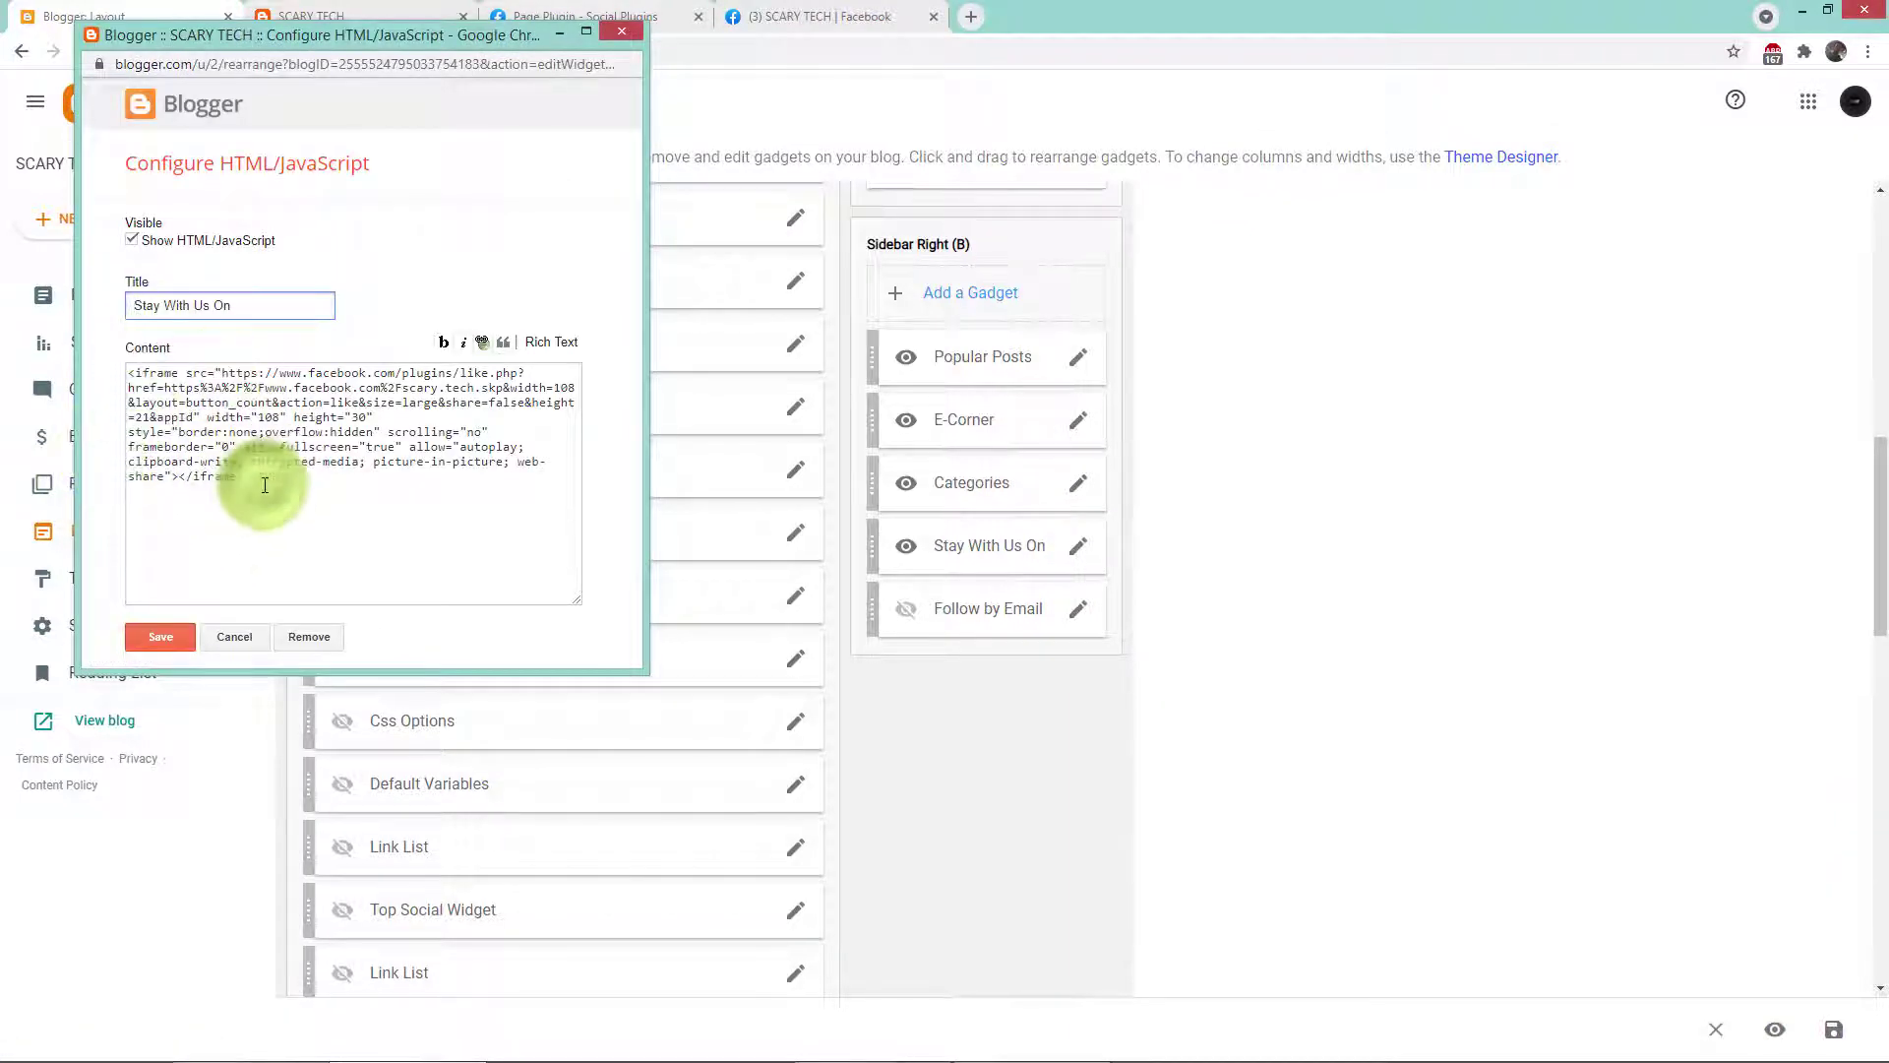
{"action": "left_click", "coordinate": [265, 483]}
{"action": "left_click_drag", "start_coordinate": [265, 482], "coordinate": [117, 362]}
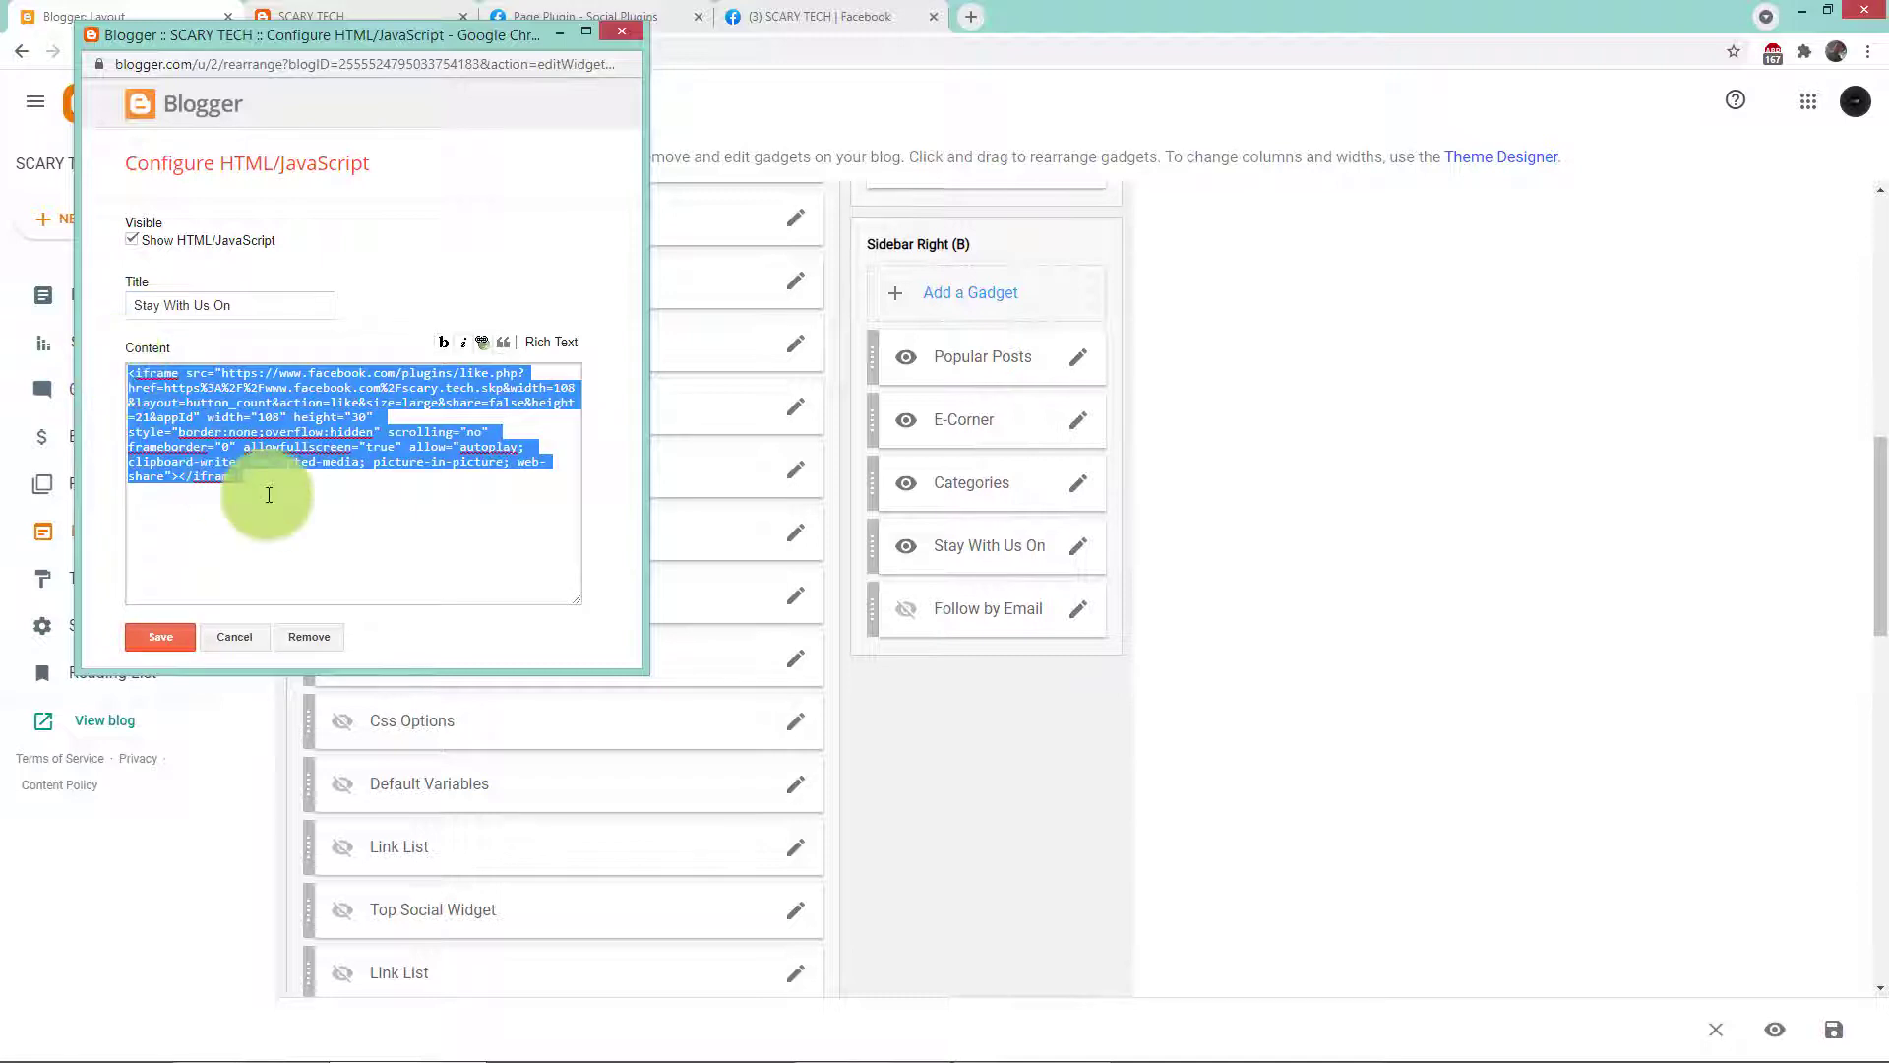
{"action": "key", "text": "BackSpace"}
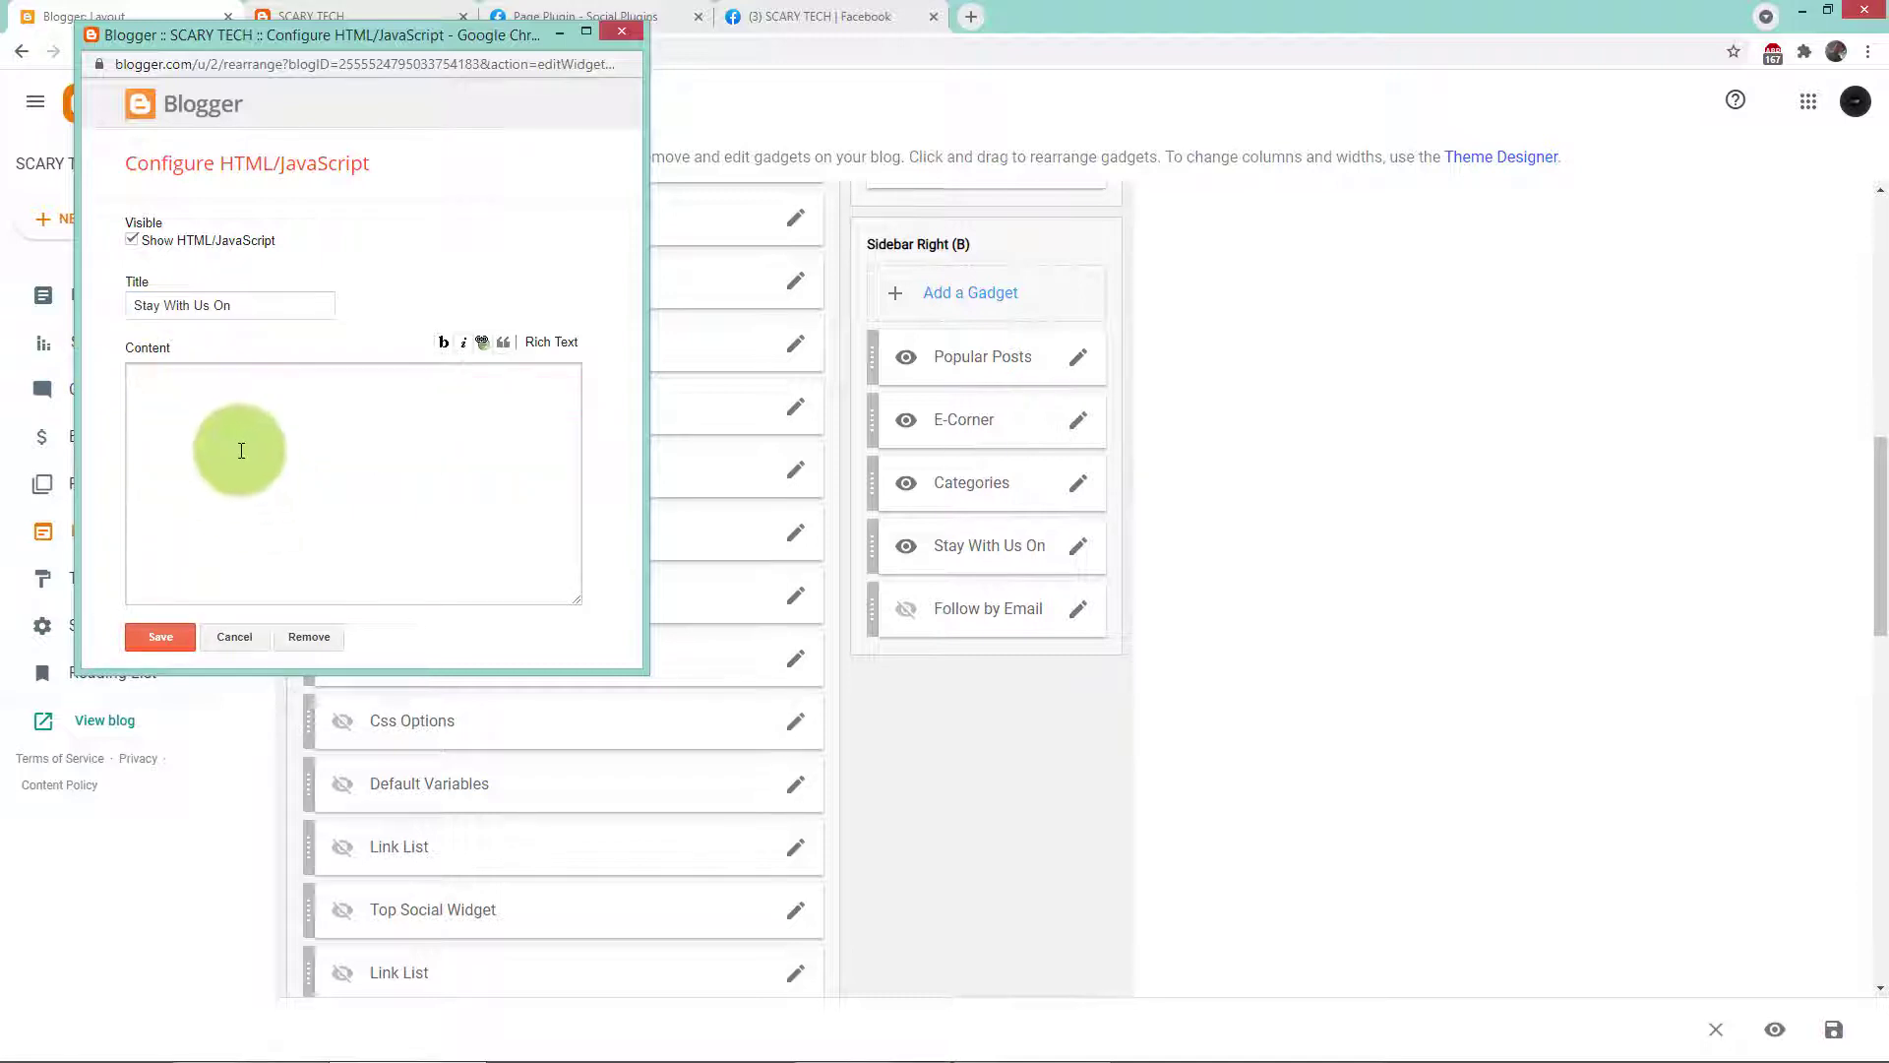
{"action": "right_click", "coordinate": [197, 398]}
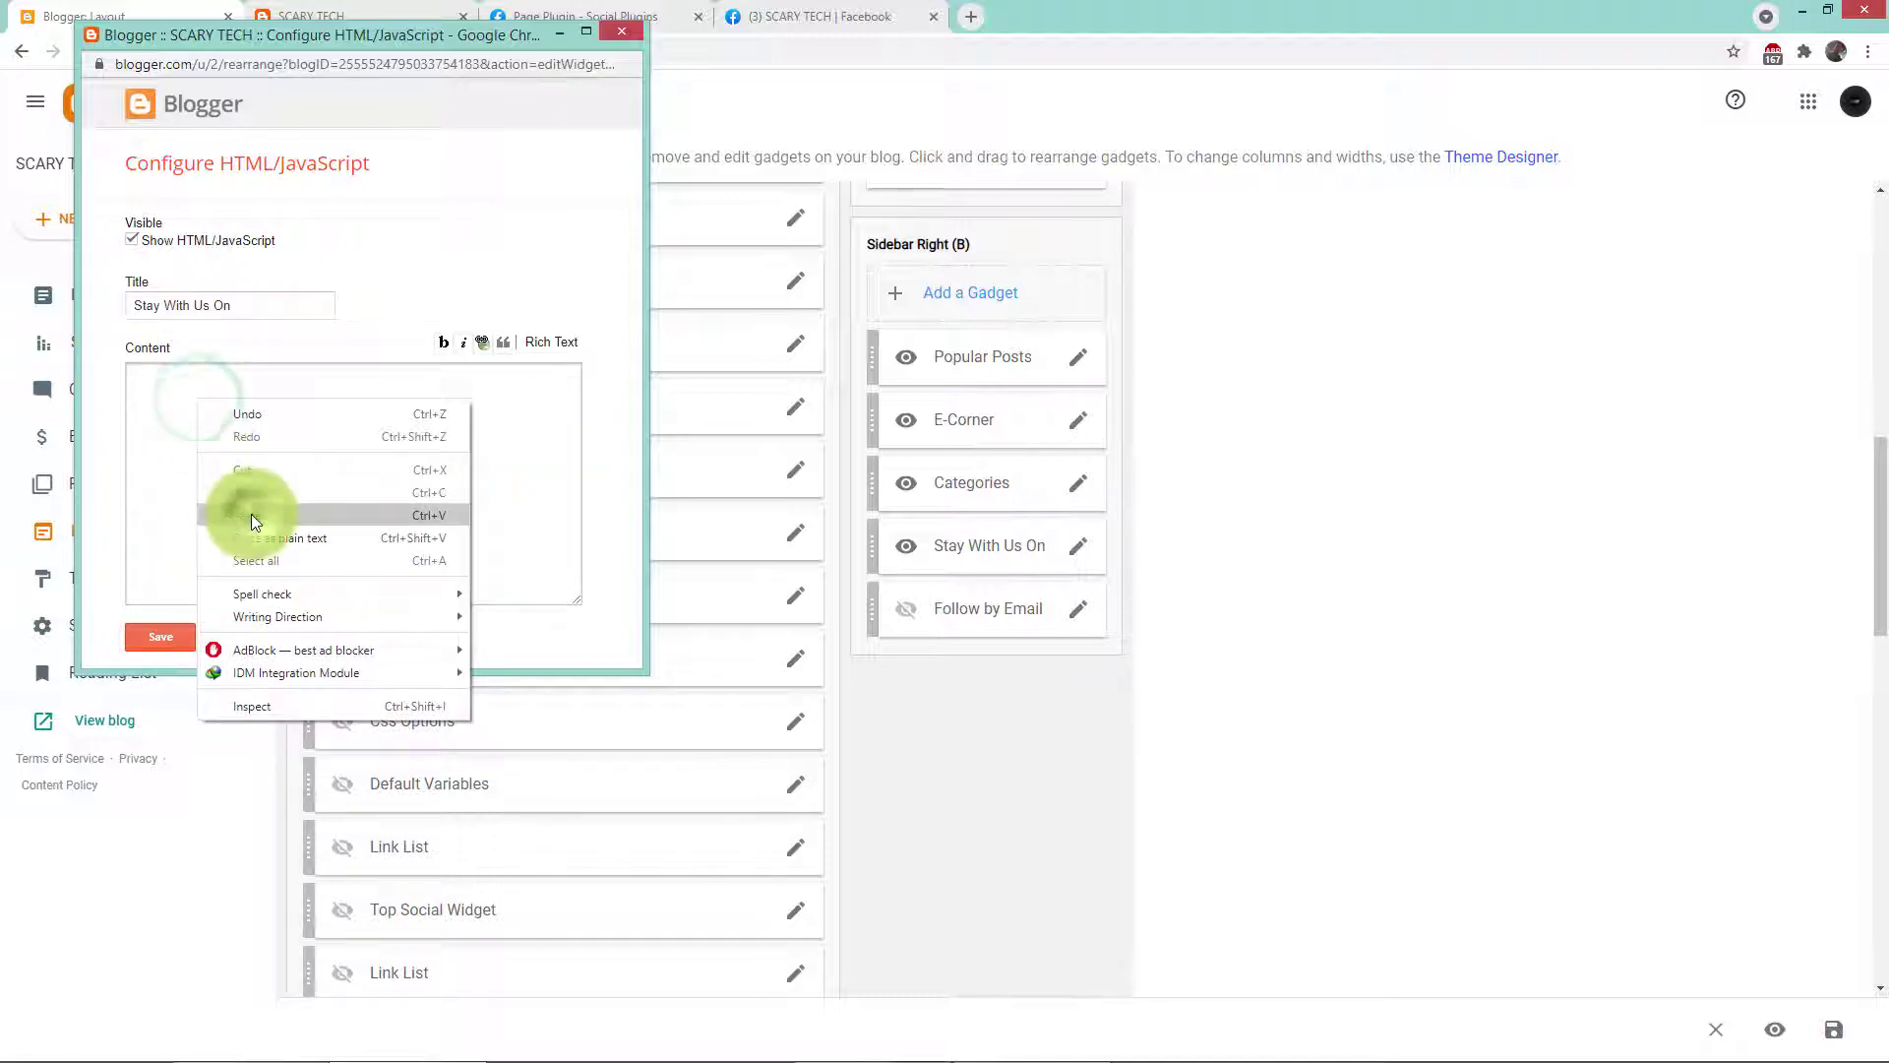
{"action": "left_click", "coordinate": [251, 514]}
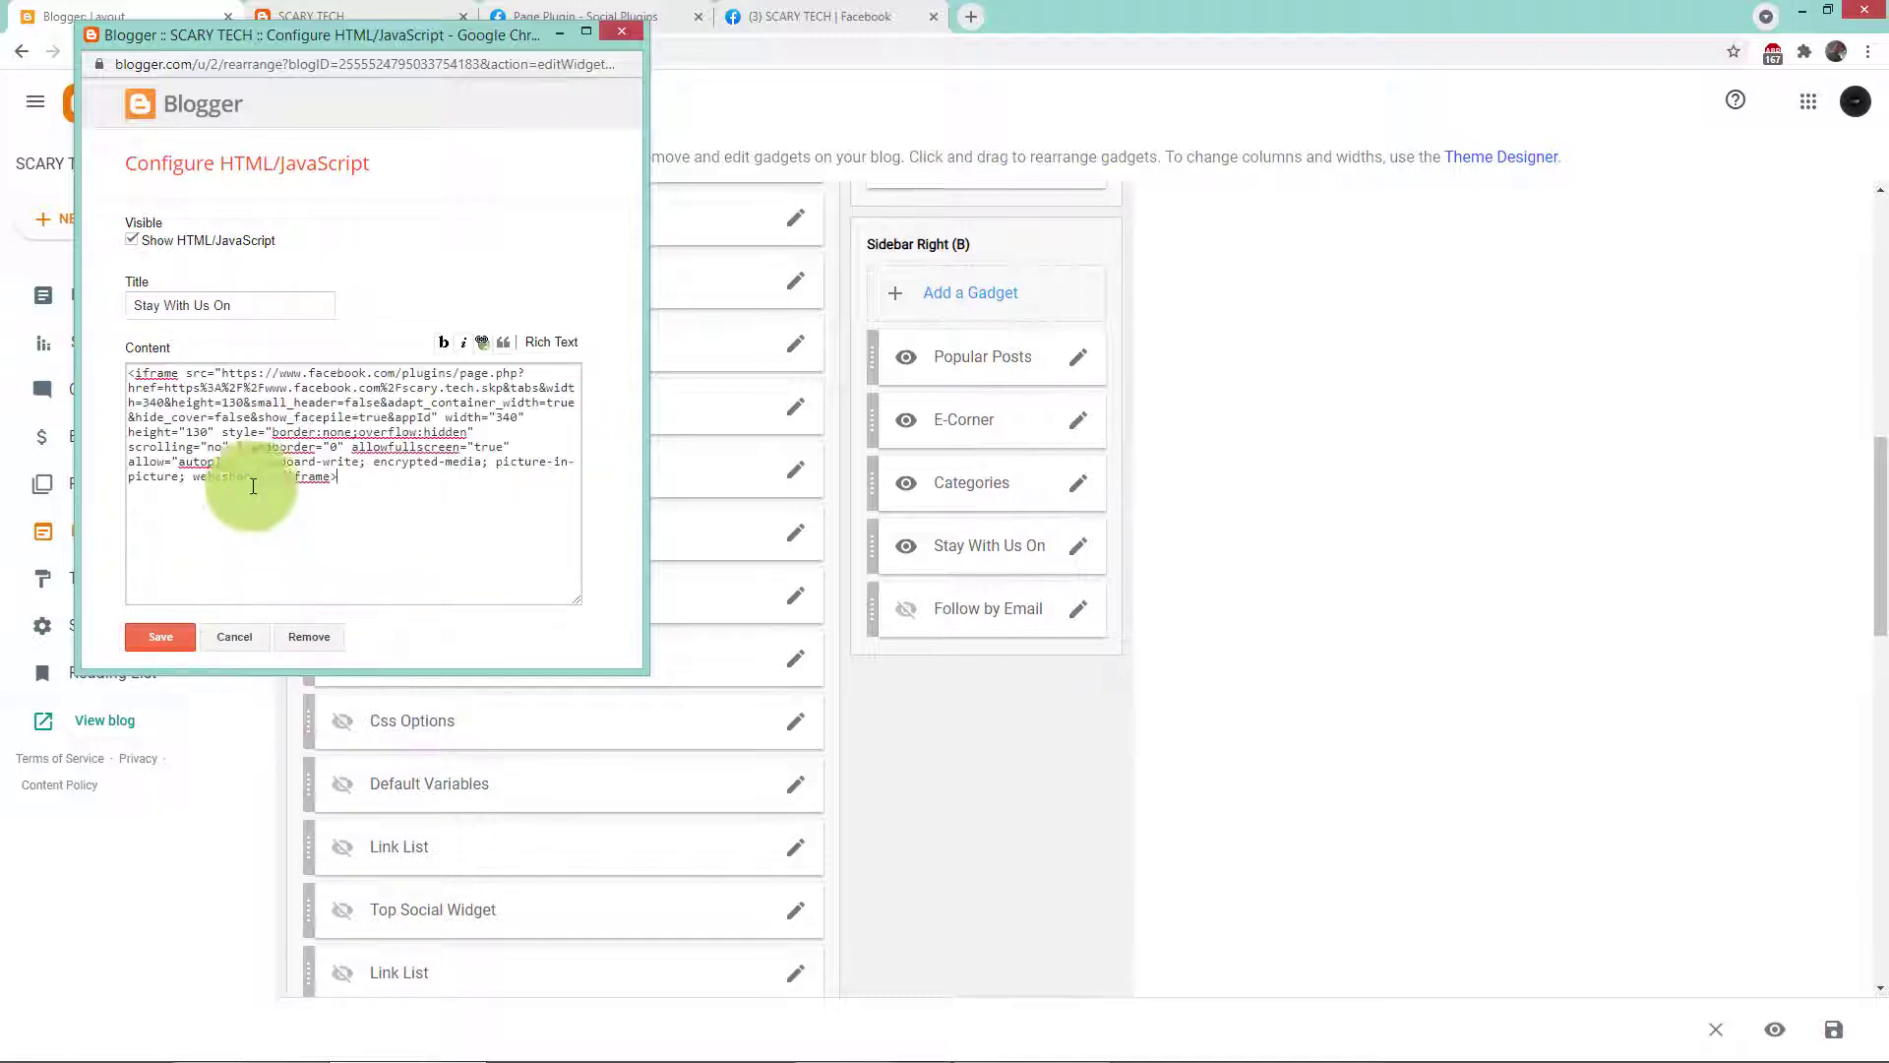
{"action": "left_click", "coordinate": [159, 638]}
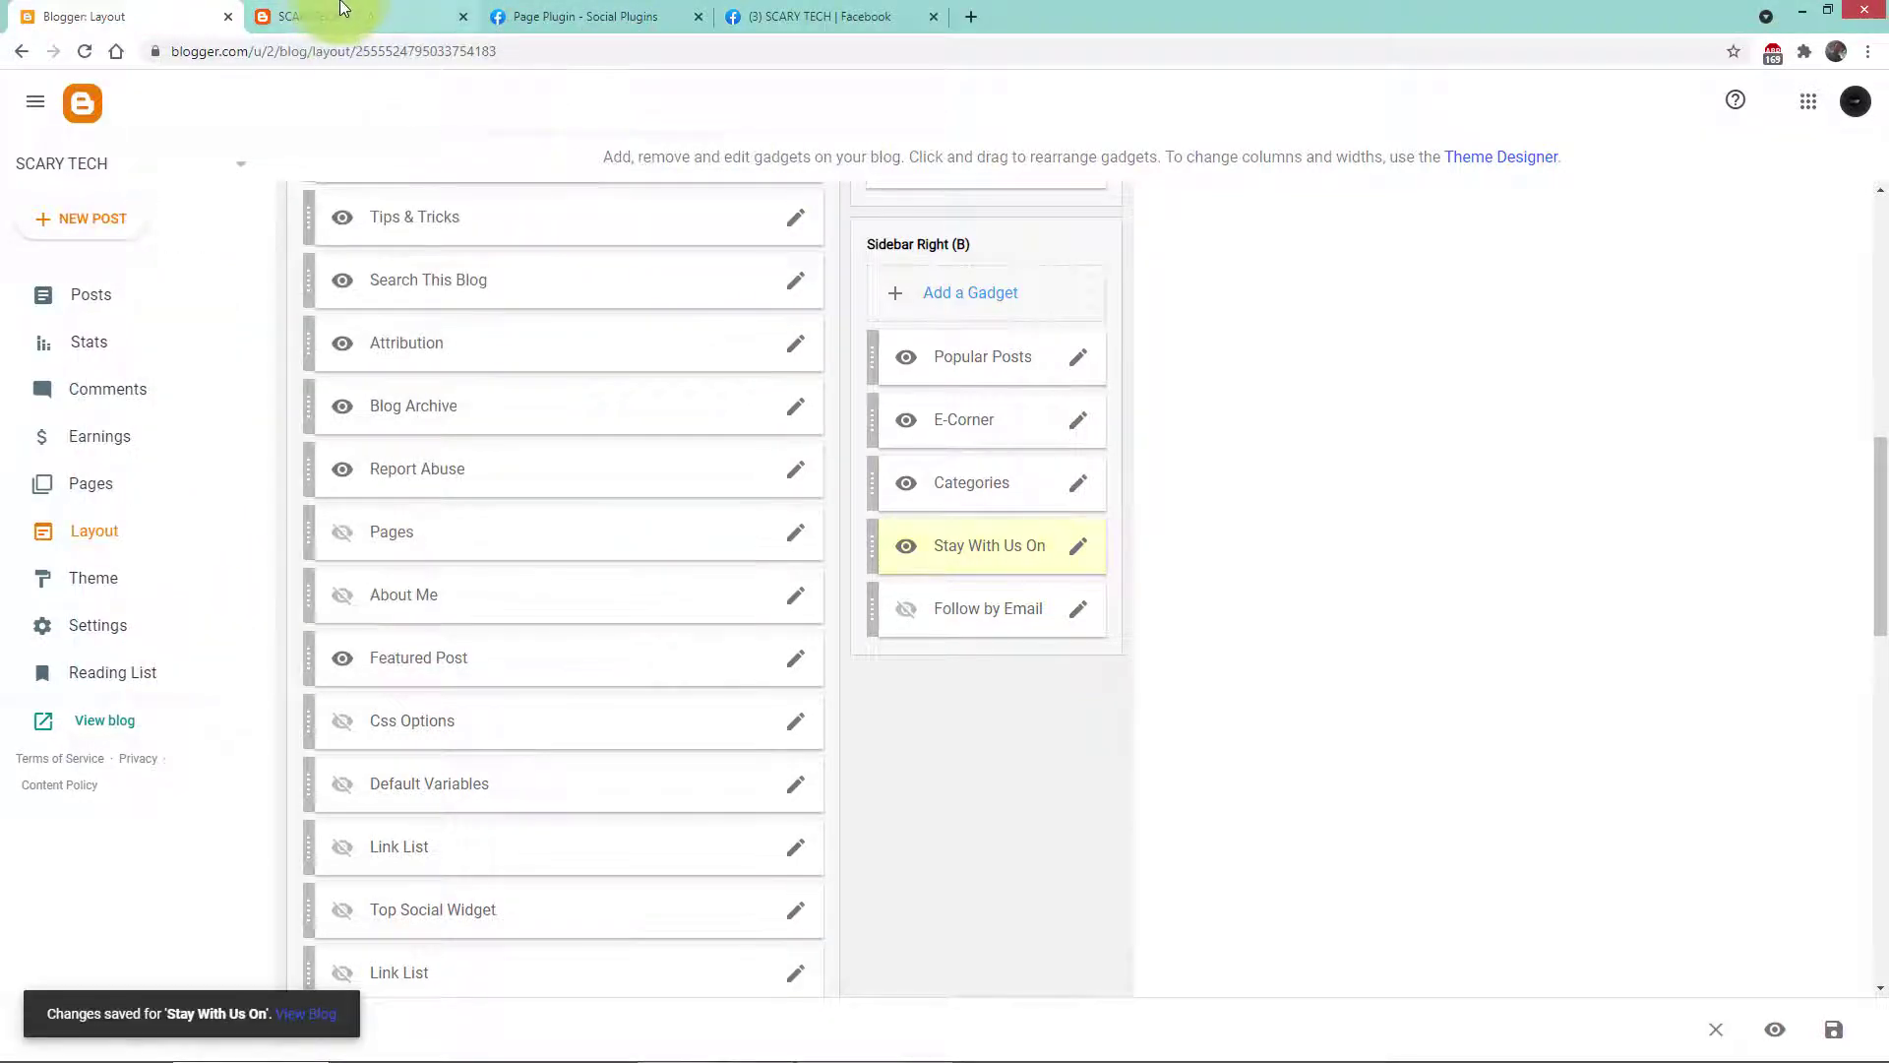
Step: Reload the live blog and check how the Facebook Page Plugin fits under "Stay With Us On" in the sidebar
{"action": "left_click", "coordinate": [346, 10]}
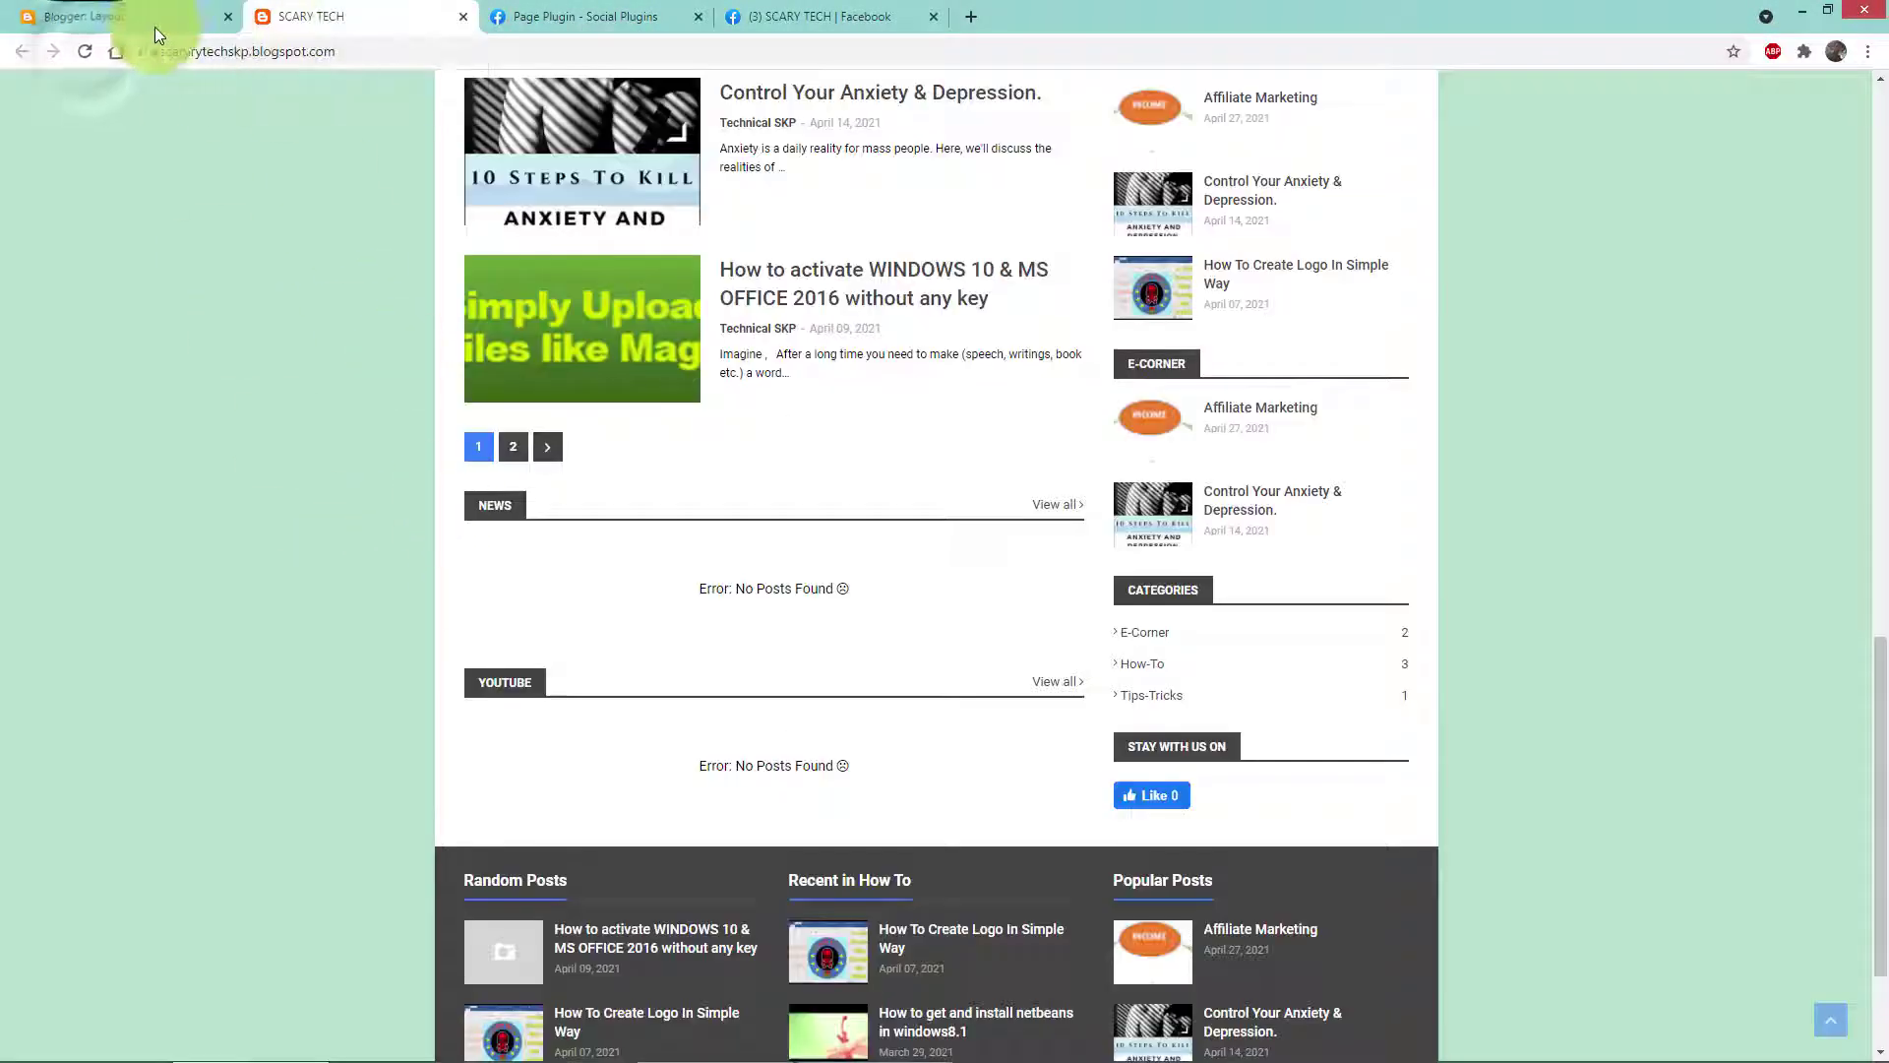
{"action": "left_click", "coordinate": [86, 51]}
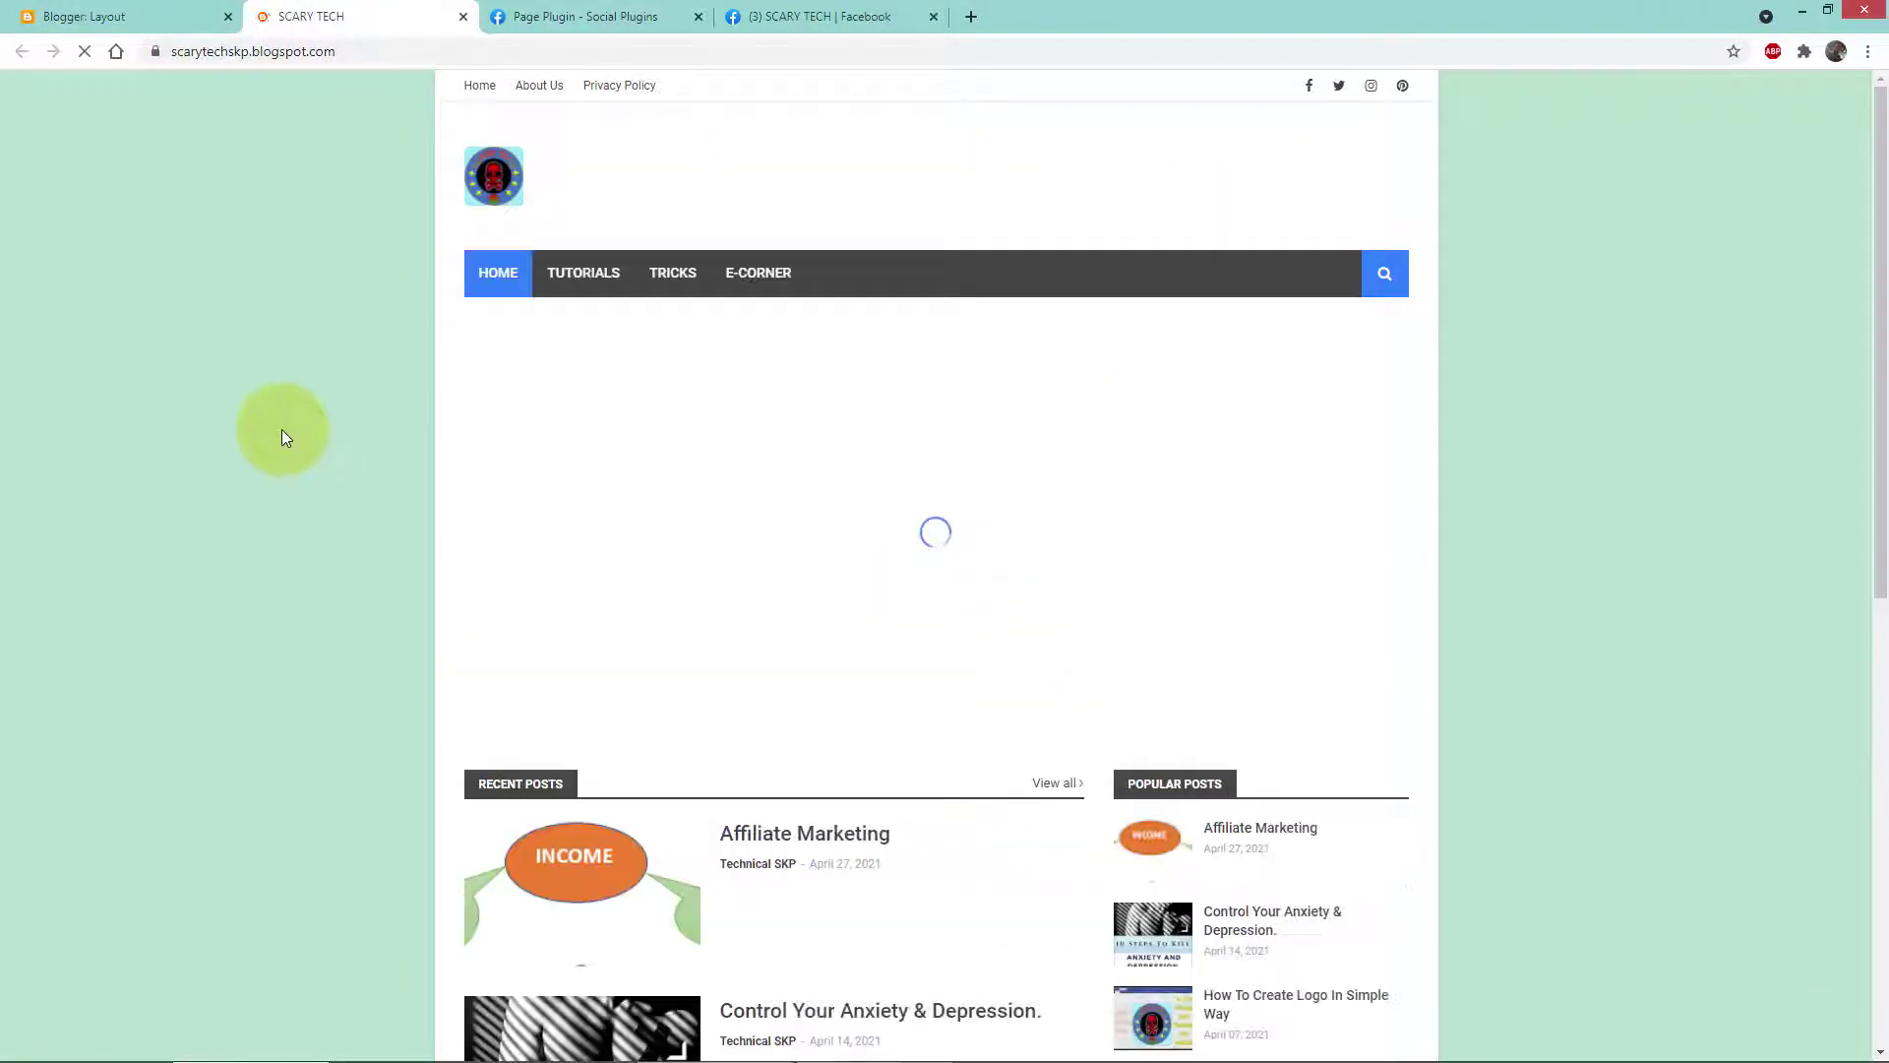
{"action": "scroll", "coordinate": [282, 429], "scroll_direction": "down", "scroll_amount": 2}
{"action": "scroll", "coordinate": [282, 429], "scroll_direction": "down", "scroll_amount": 5}
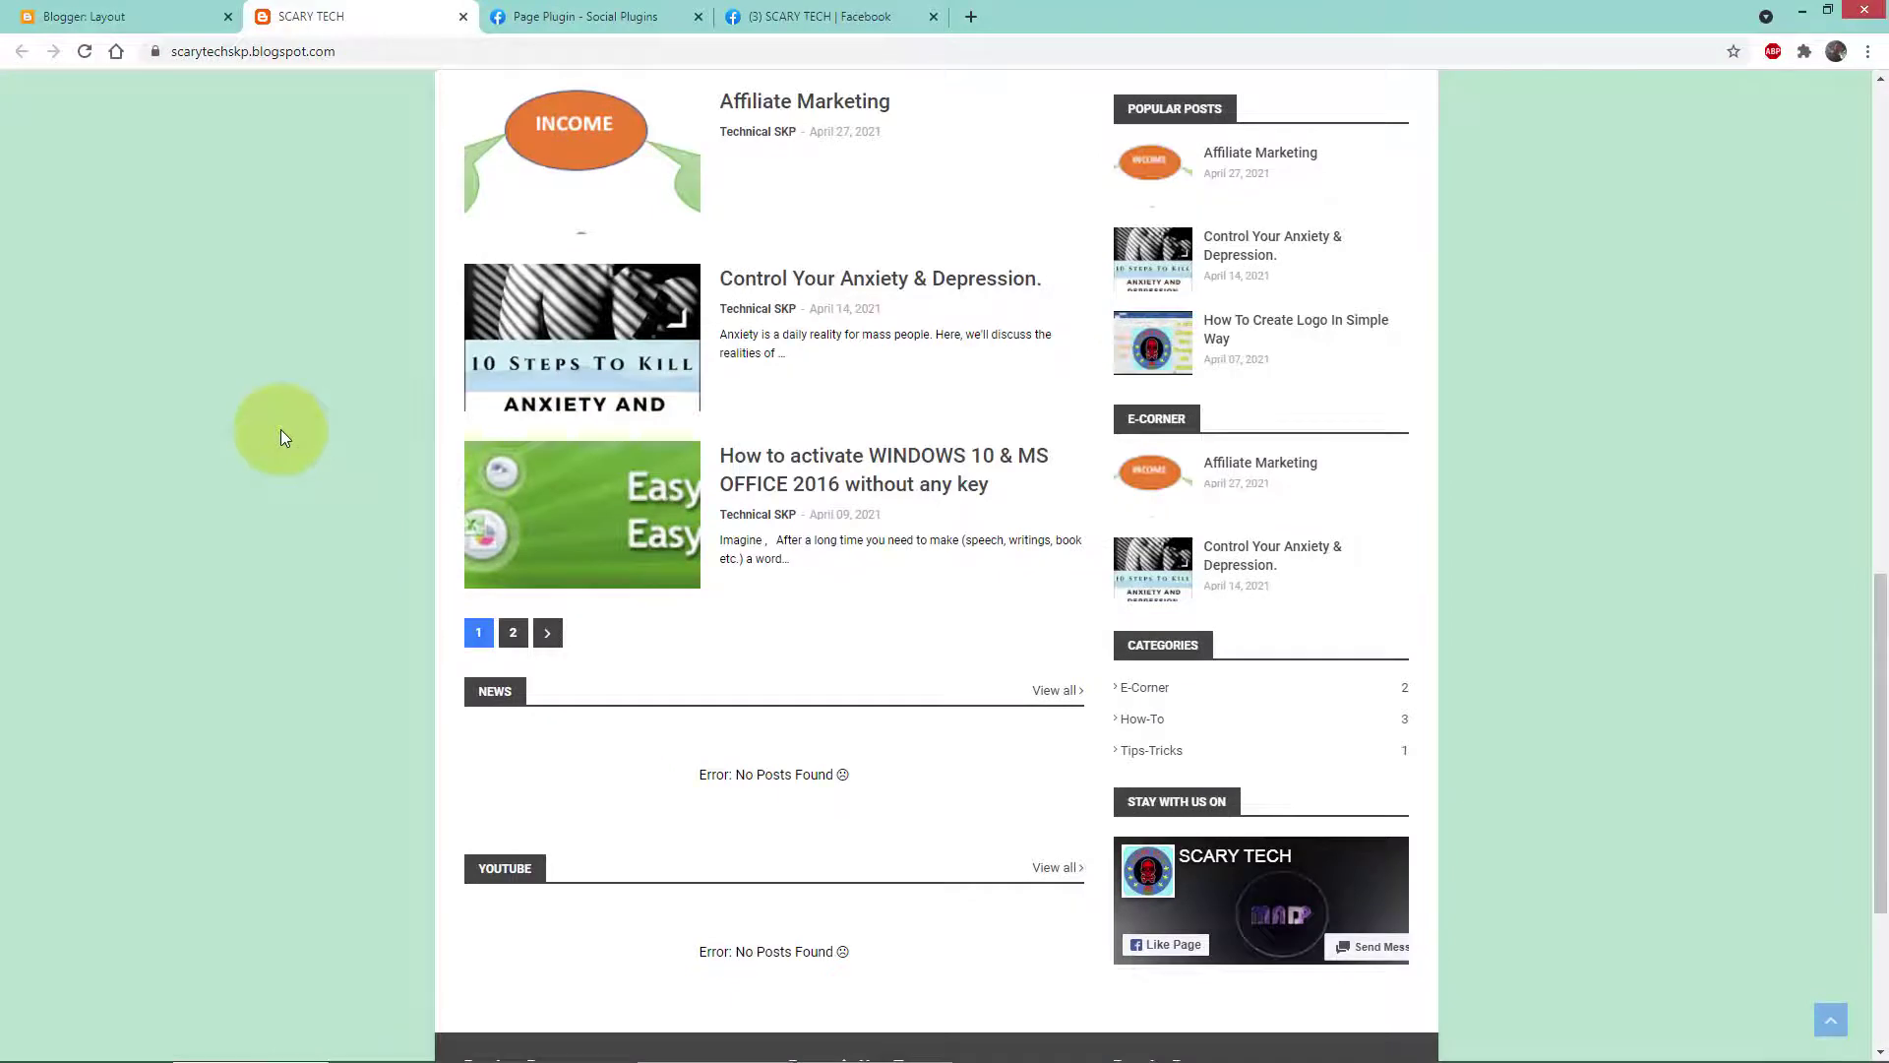
{"action": "scroll", "coordinate": [281, 429], "scroll_direction": "down", "scroll_amount": 2}
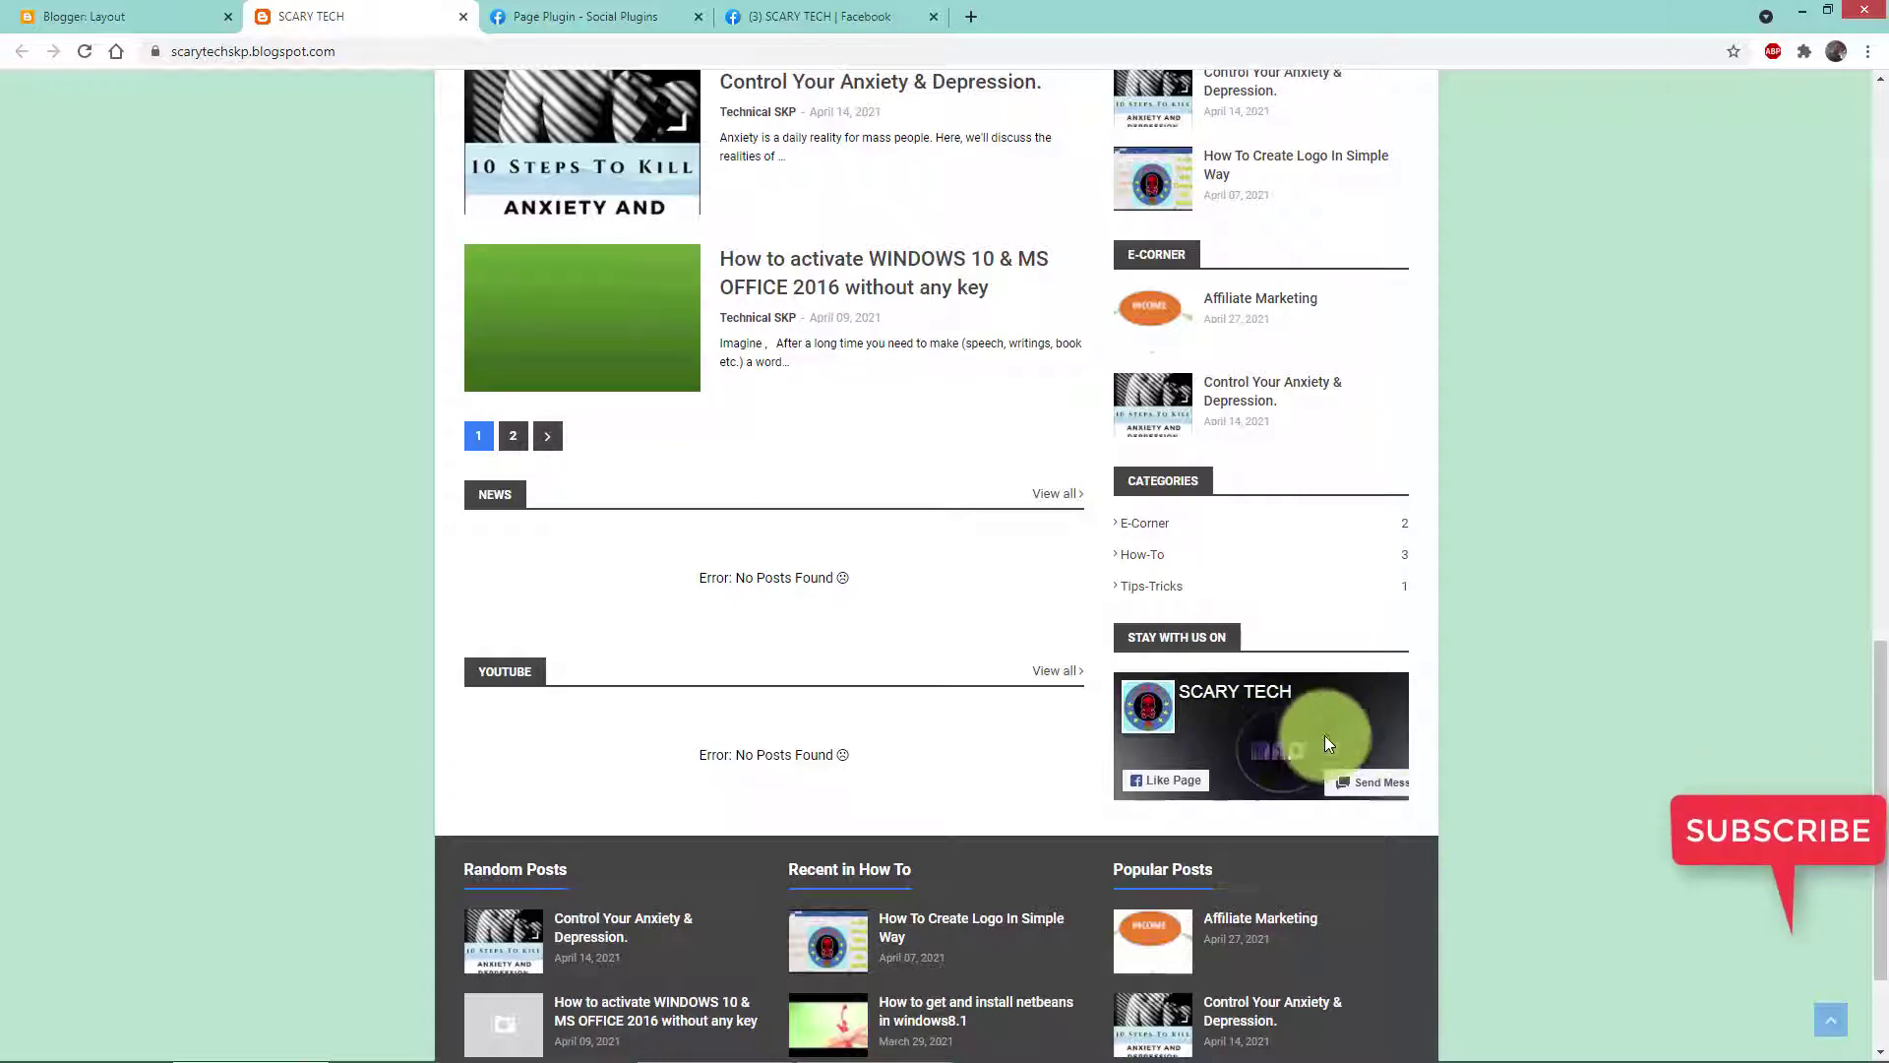
Step: In Facebook's Page Plugin configurator, turn off "Adapt to plugin container width" and return to the generated iframe code
{"action": "left_click", "coordinate": [590, 17]}
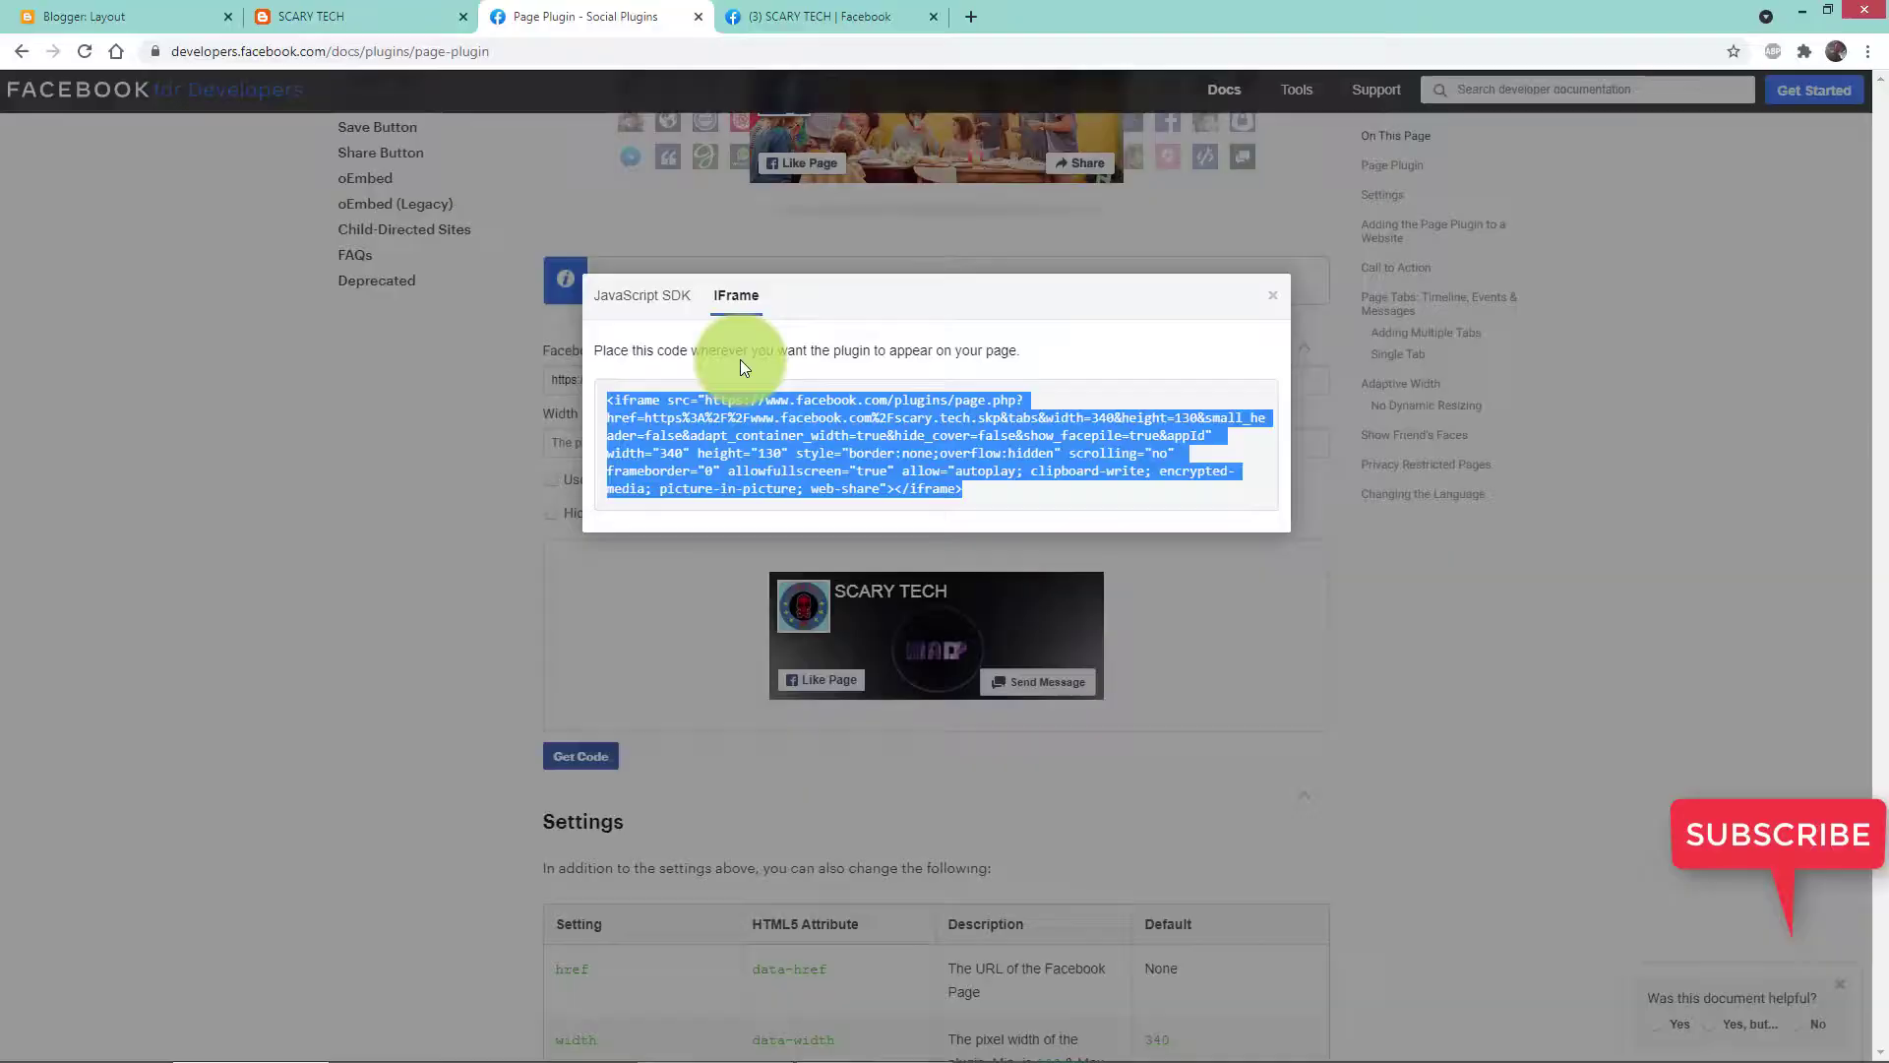
{"action": "left_click", "coordinate": [1280, 292]}
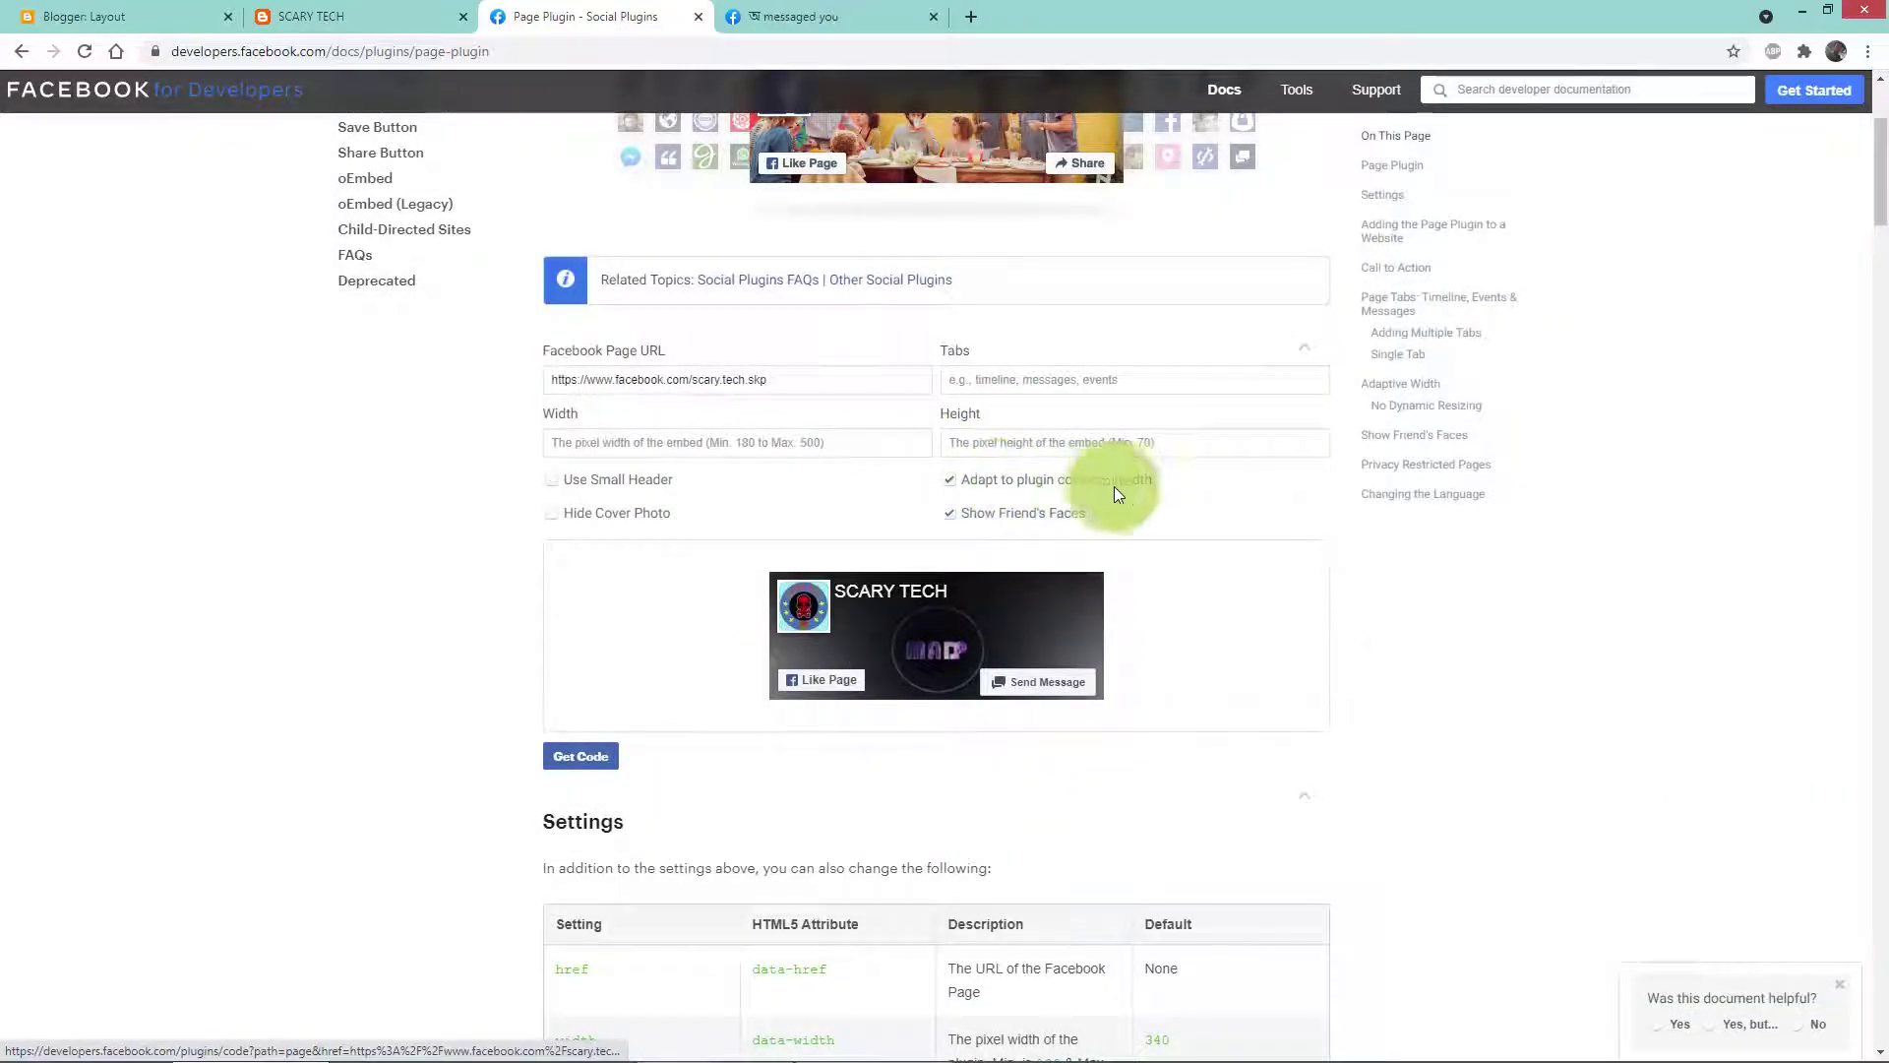
{"action": "left_click", "coordinate": [951, 480]}
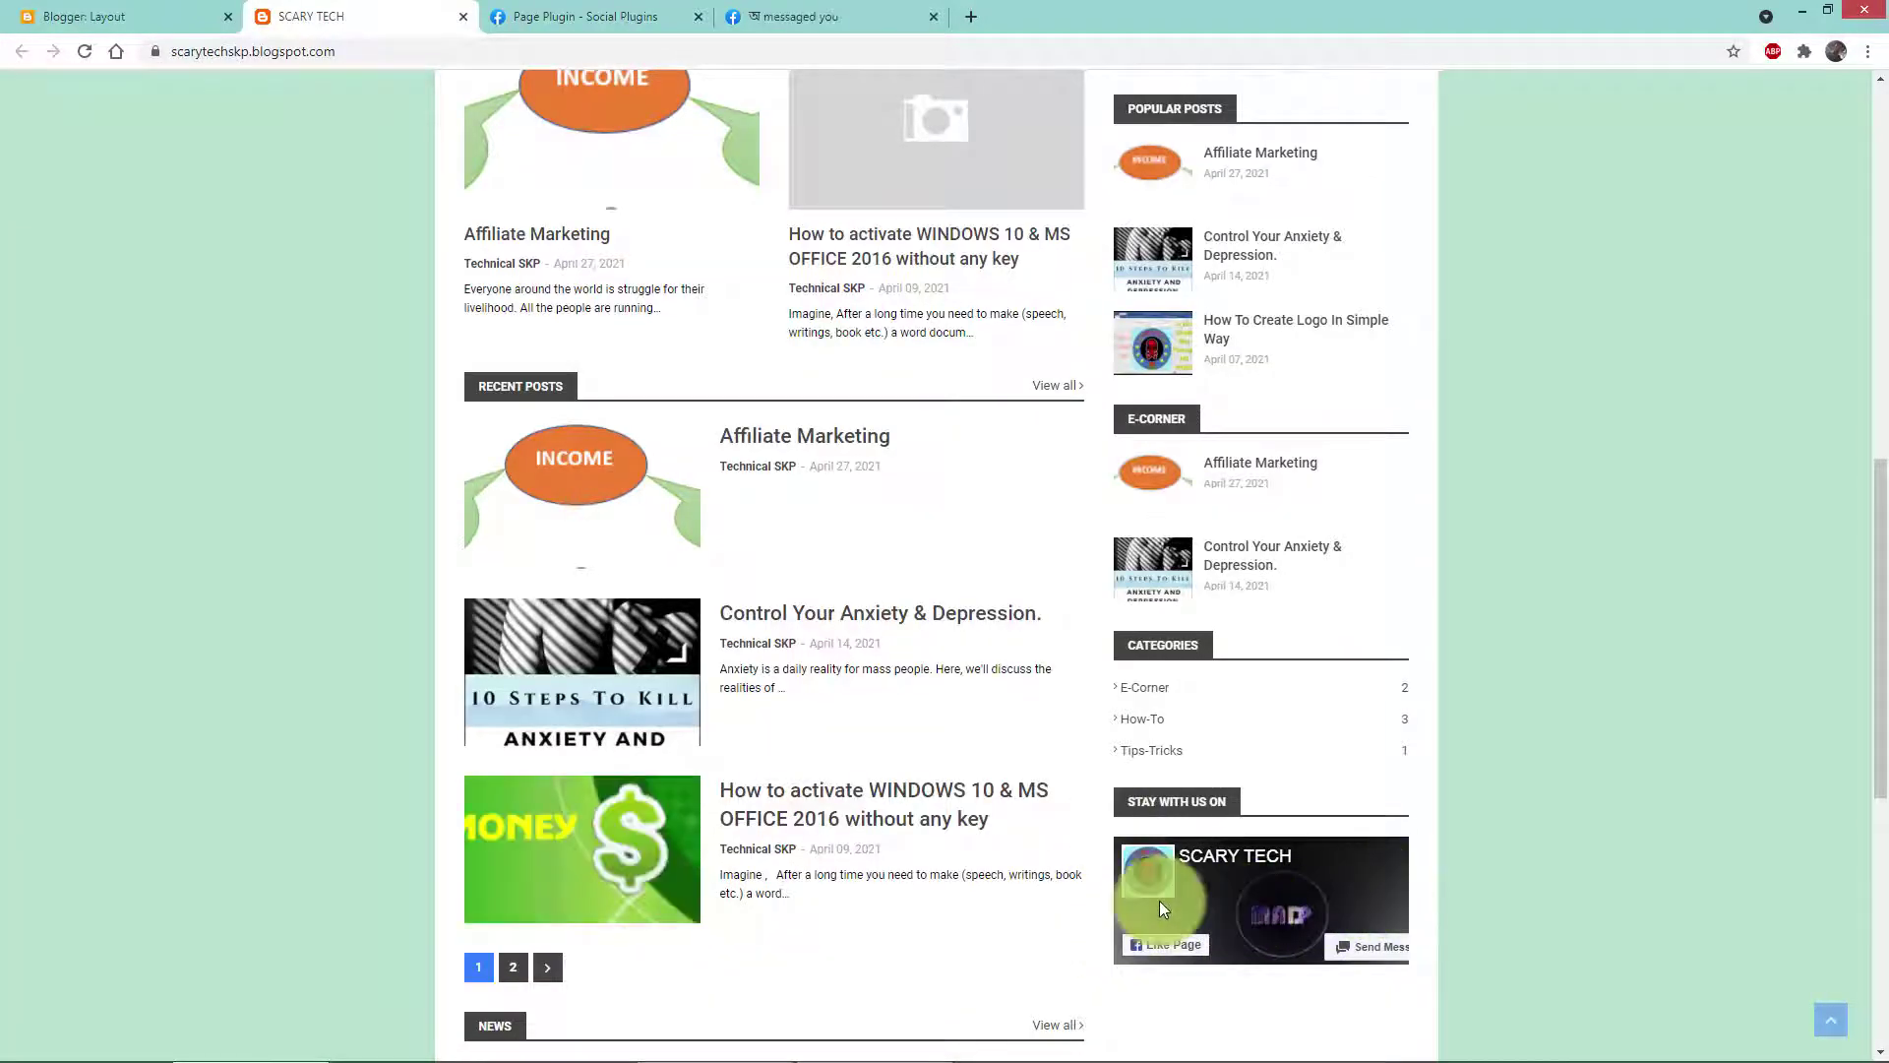
{"action": "left_click", "coordinate": [593, 8]}
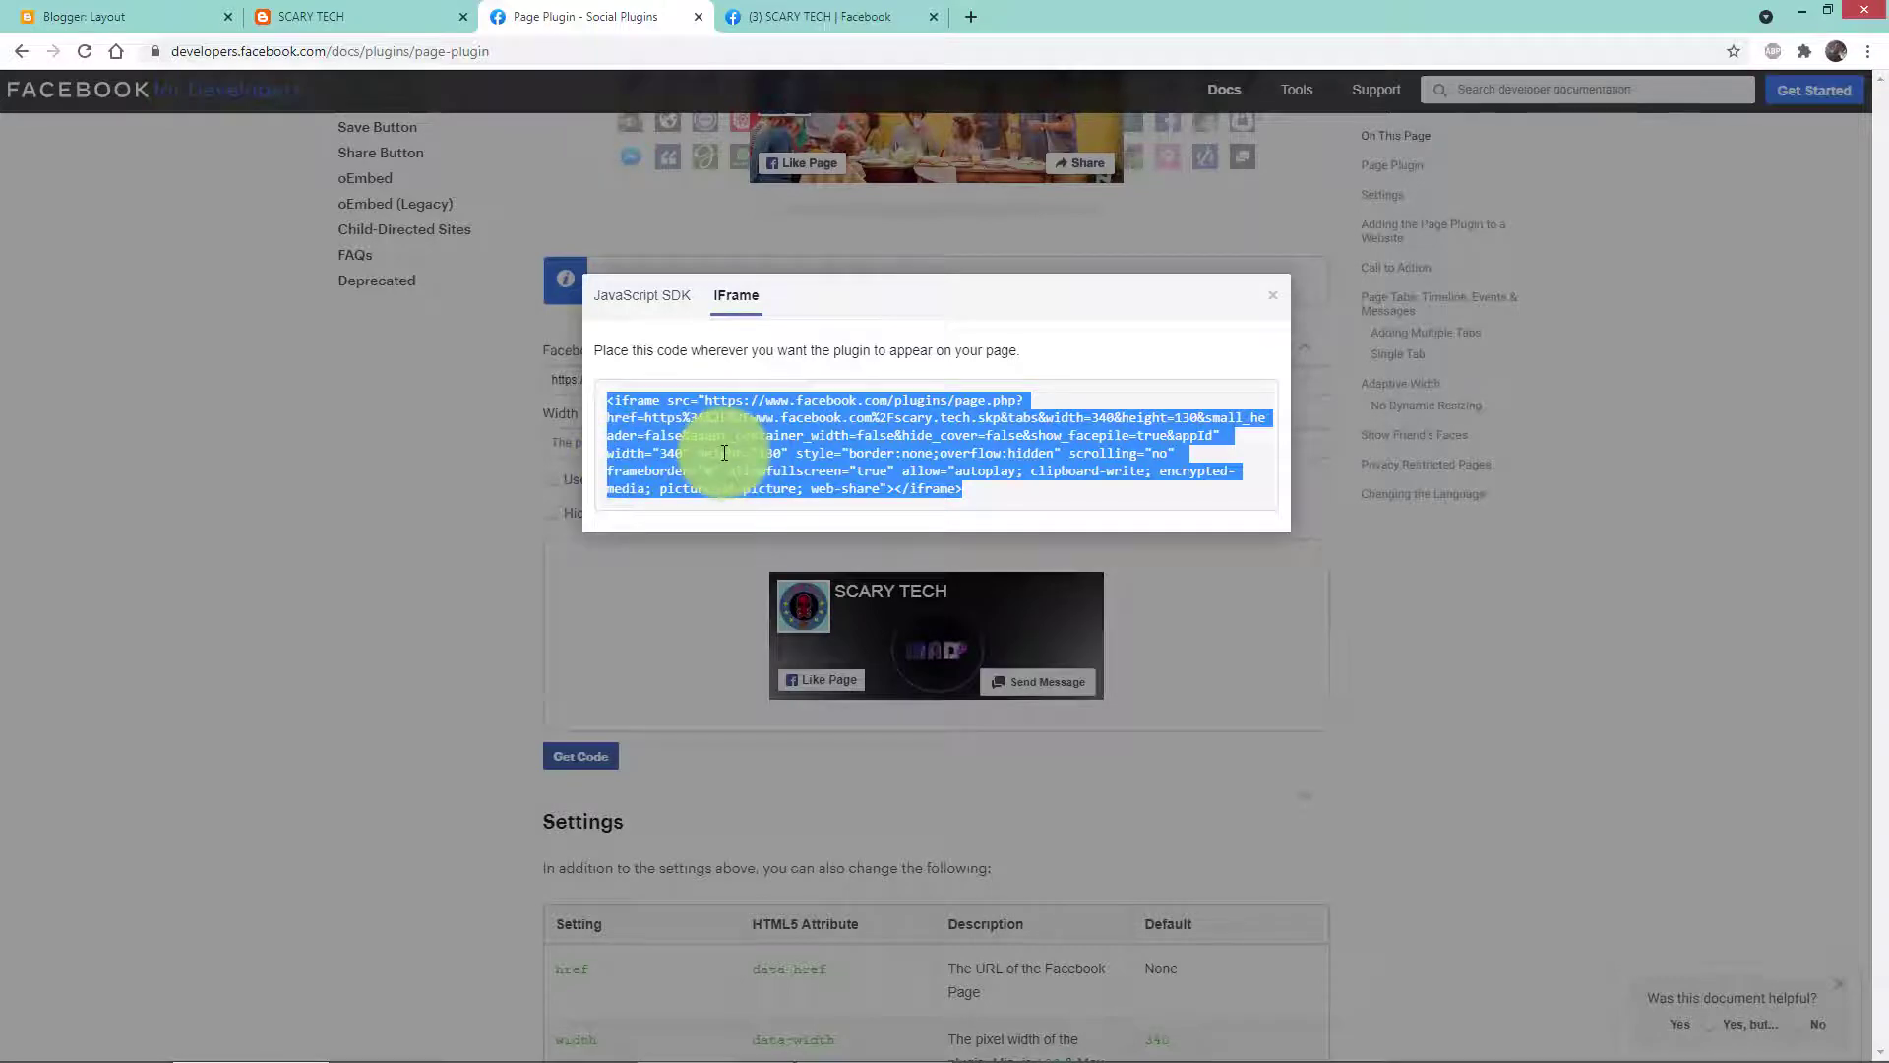
Step: Set the Page Plugin's width to 280 and height to 100, and copy the newly generated iframe code
{"action": "left_click", "coordinate": [1267, 297]}
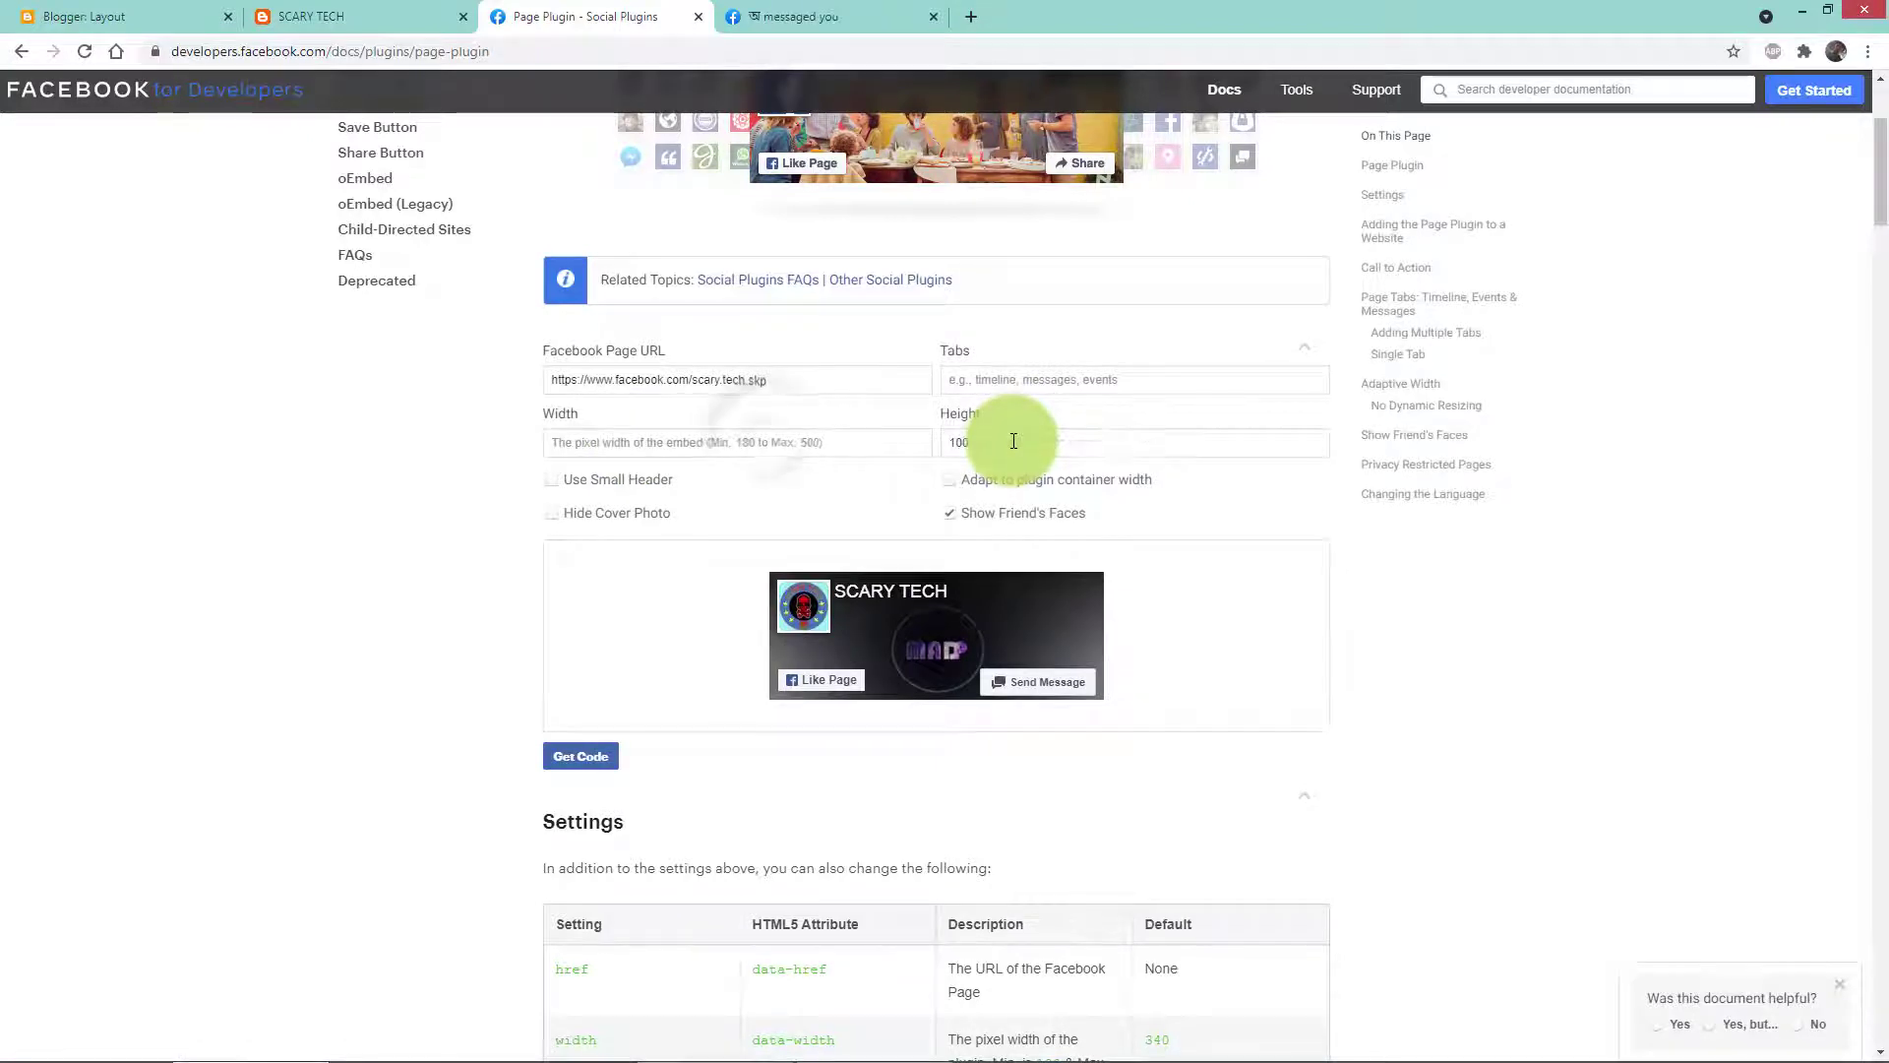
{"action": "left_click", "coordinate": [767, 439]}
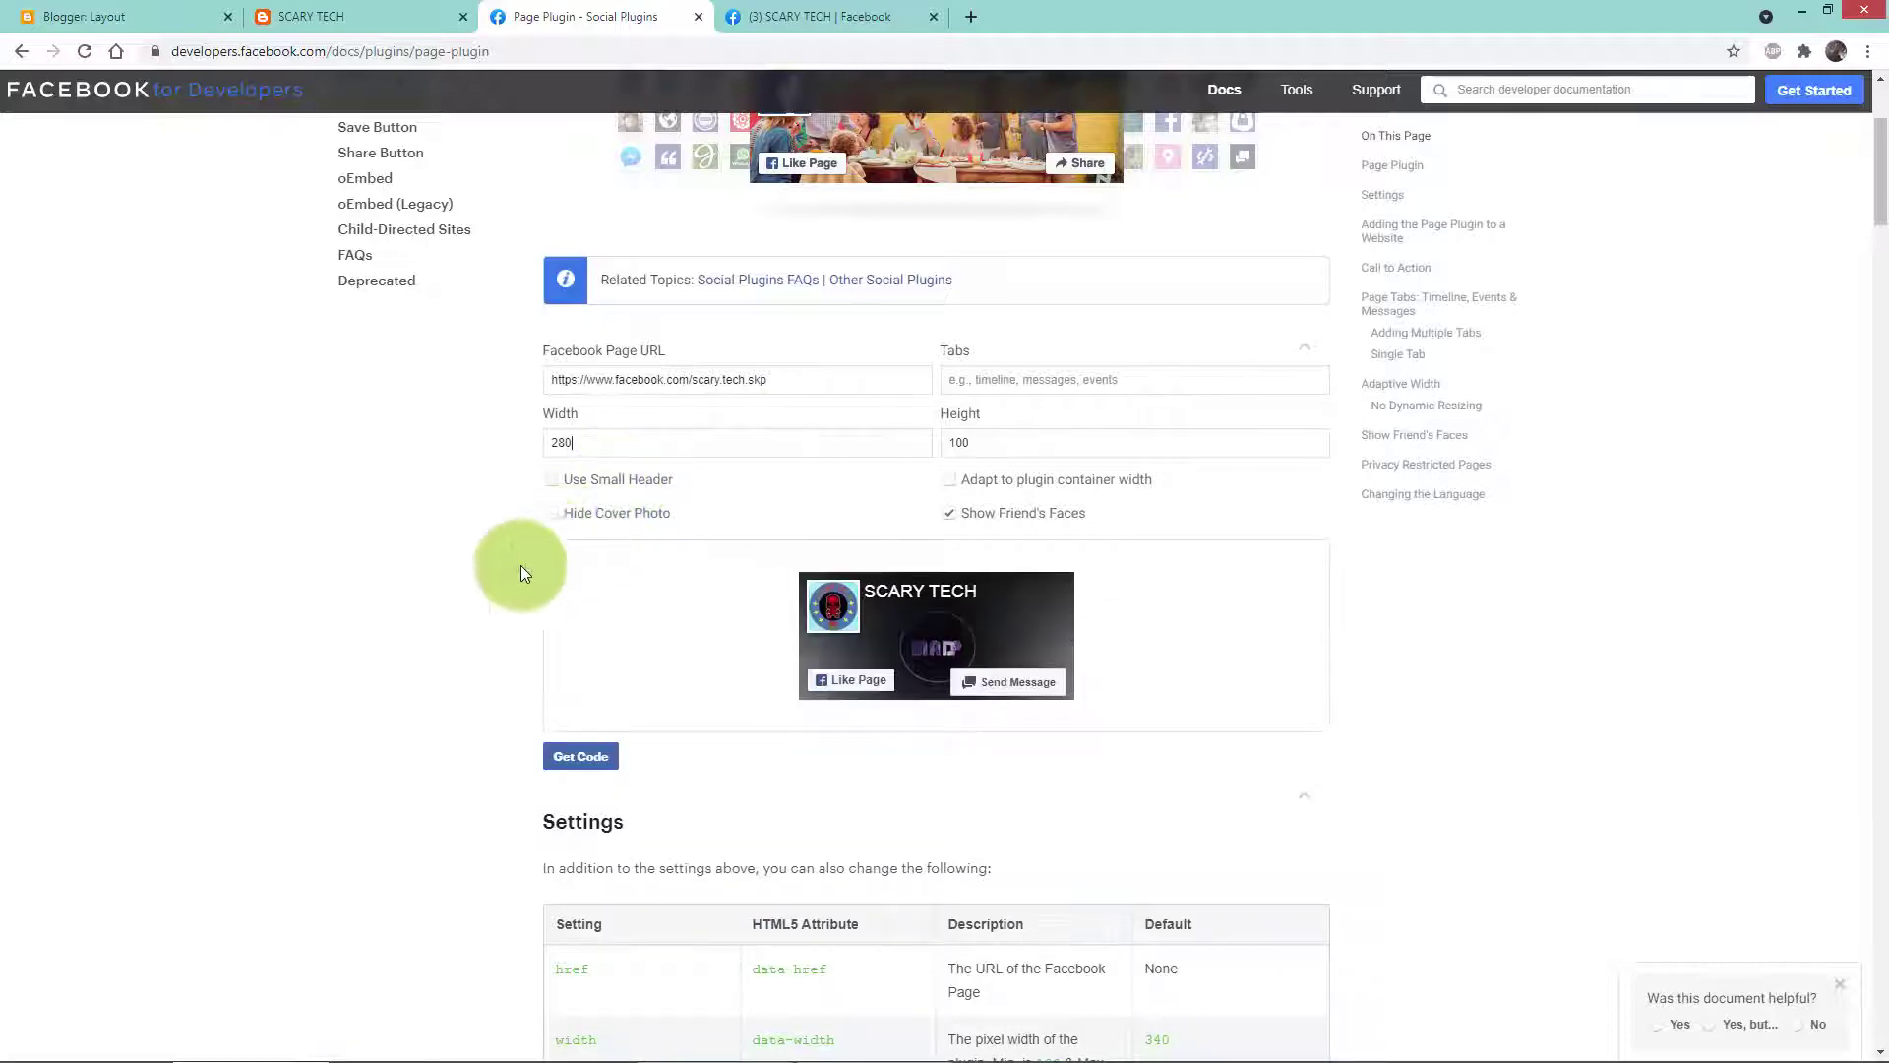
{"action": "left_click", "coordinate": [588, 757]}
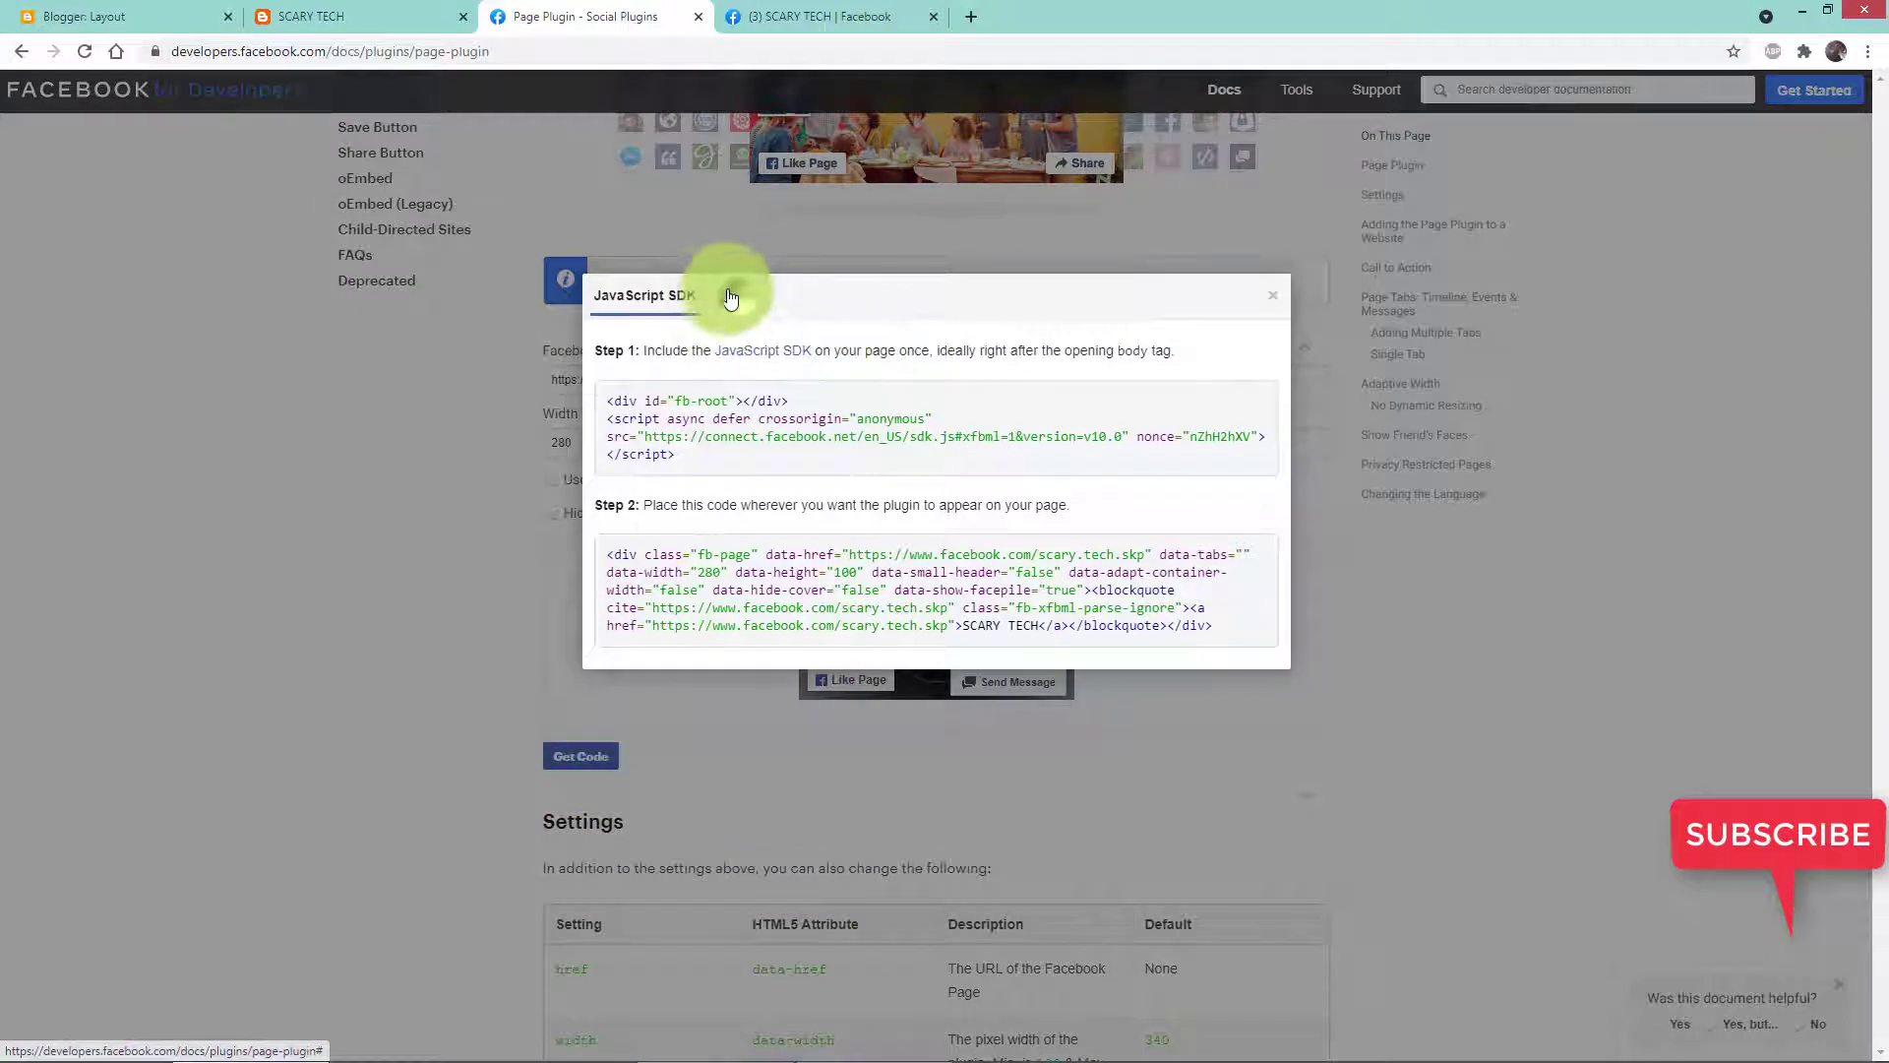
{"action": "left_click", "coordinate": [736, 295]}
{"action": "left_click_drag", "start_coordinate": [963, 489], "coordinate": [600, 408]}
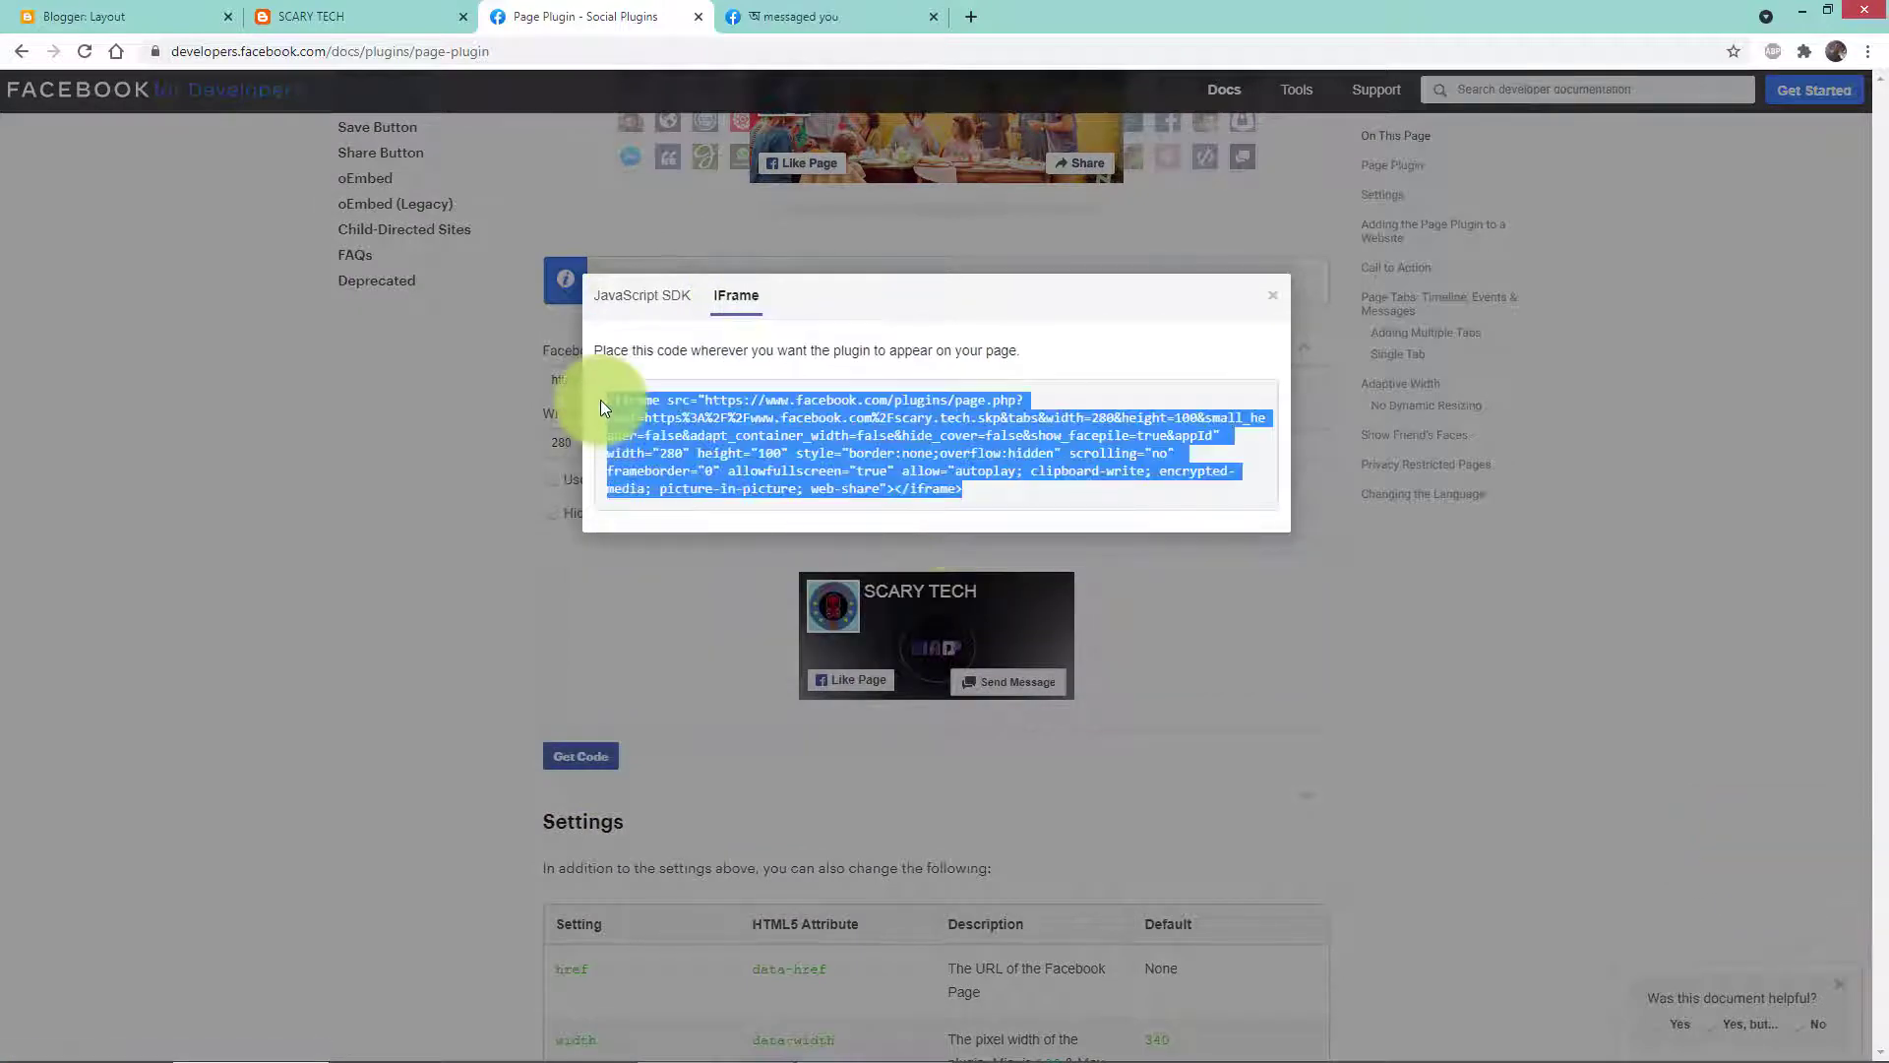
{"action": "right_click", "coordinate": [673, 410]}
{"action": "left_click", "coordinate": [679, 418]}
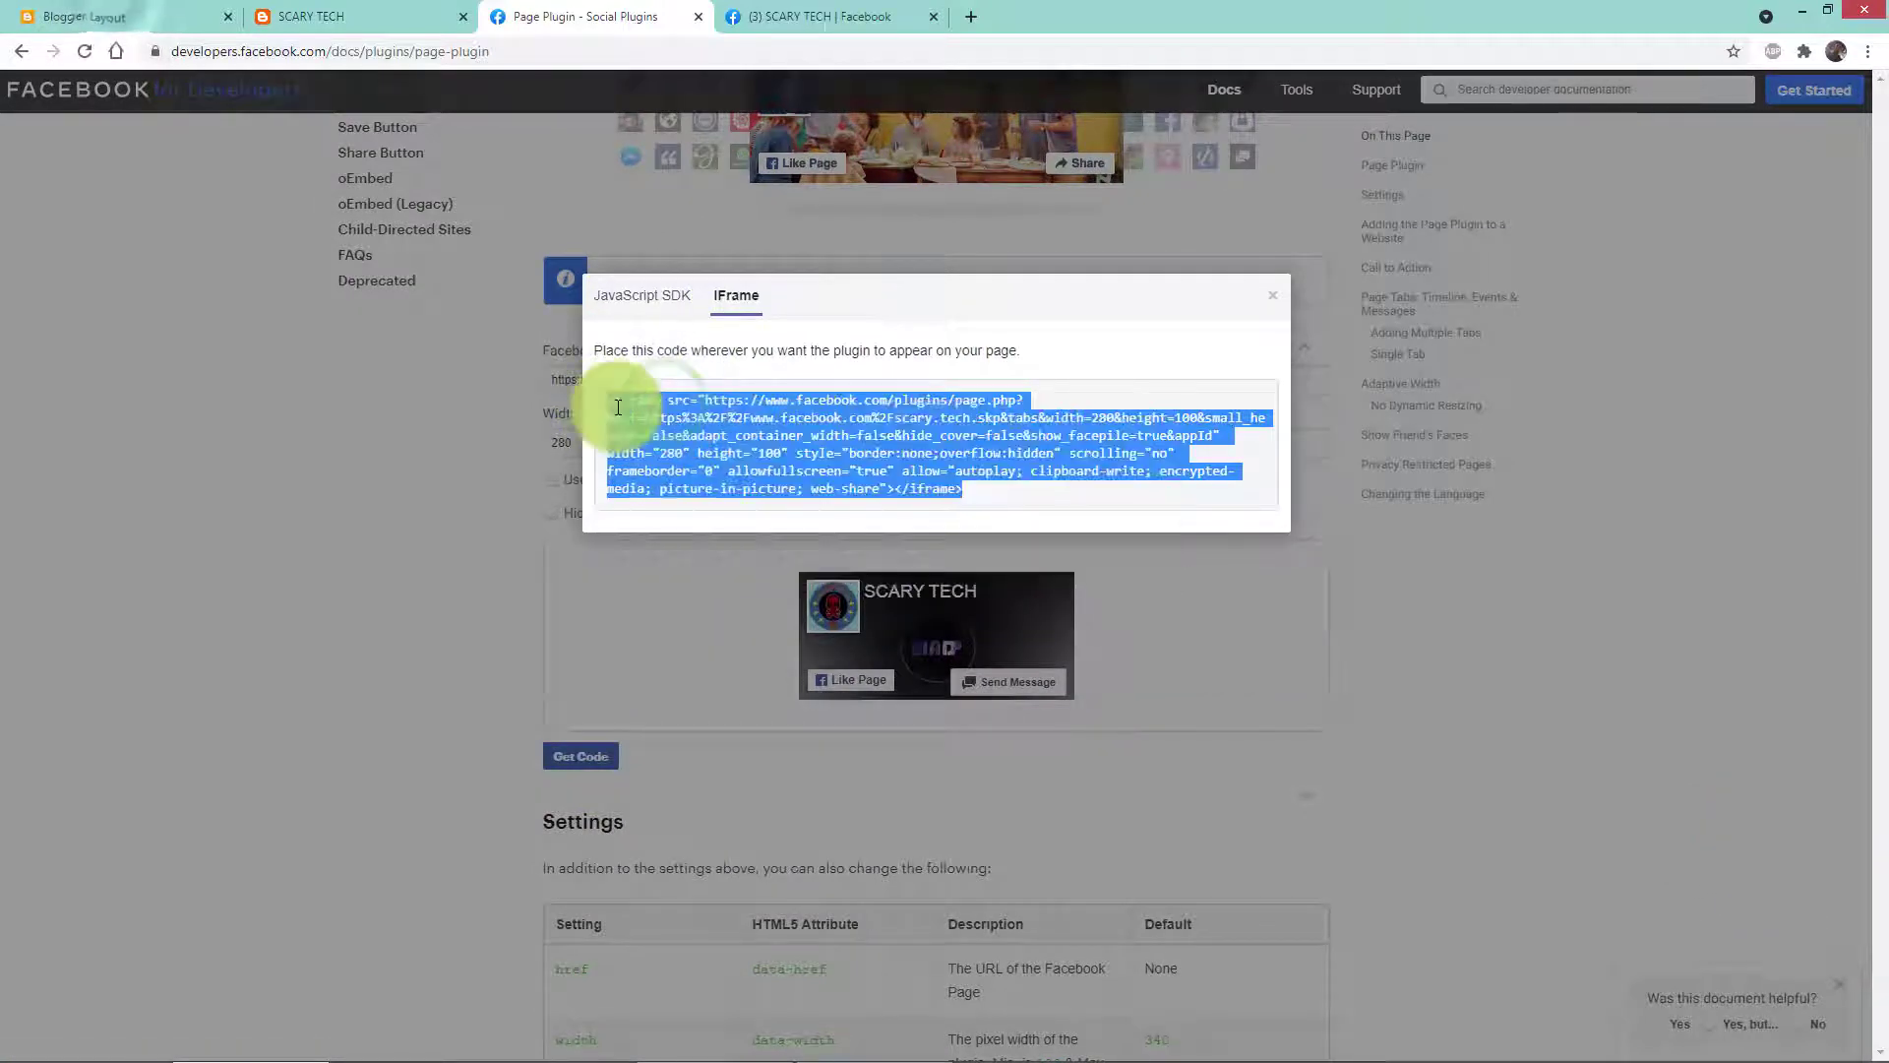
Step: In Blogger's layout, replace the "Stay With Us On" gadget's old iframe with the copied 280 by 100 version and save it
{"action": "left_click", "coordinate": [117, 8]}
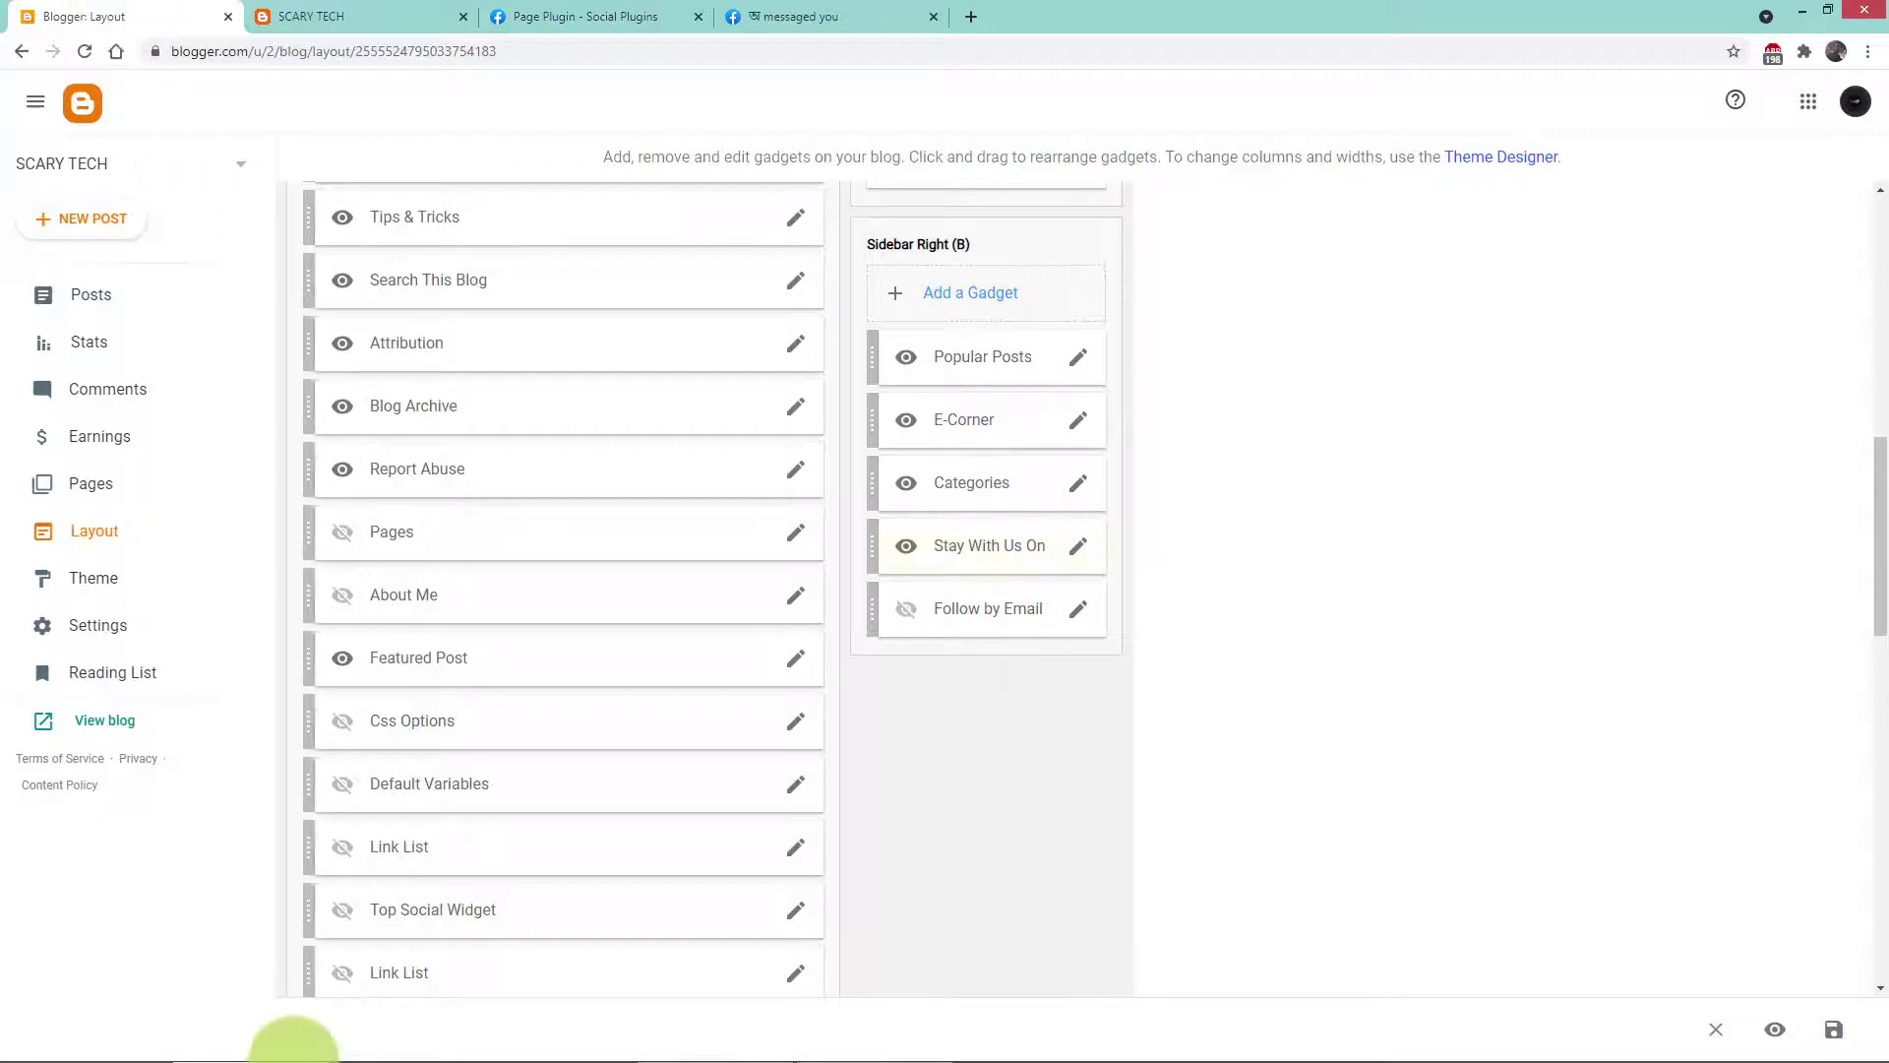
{"action": "left_click", "coordinate": [1081, 557]}
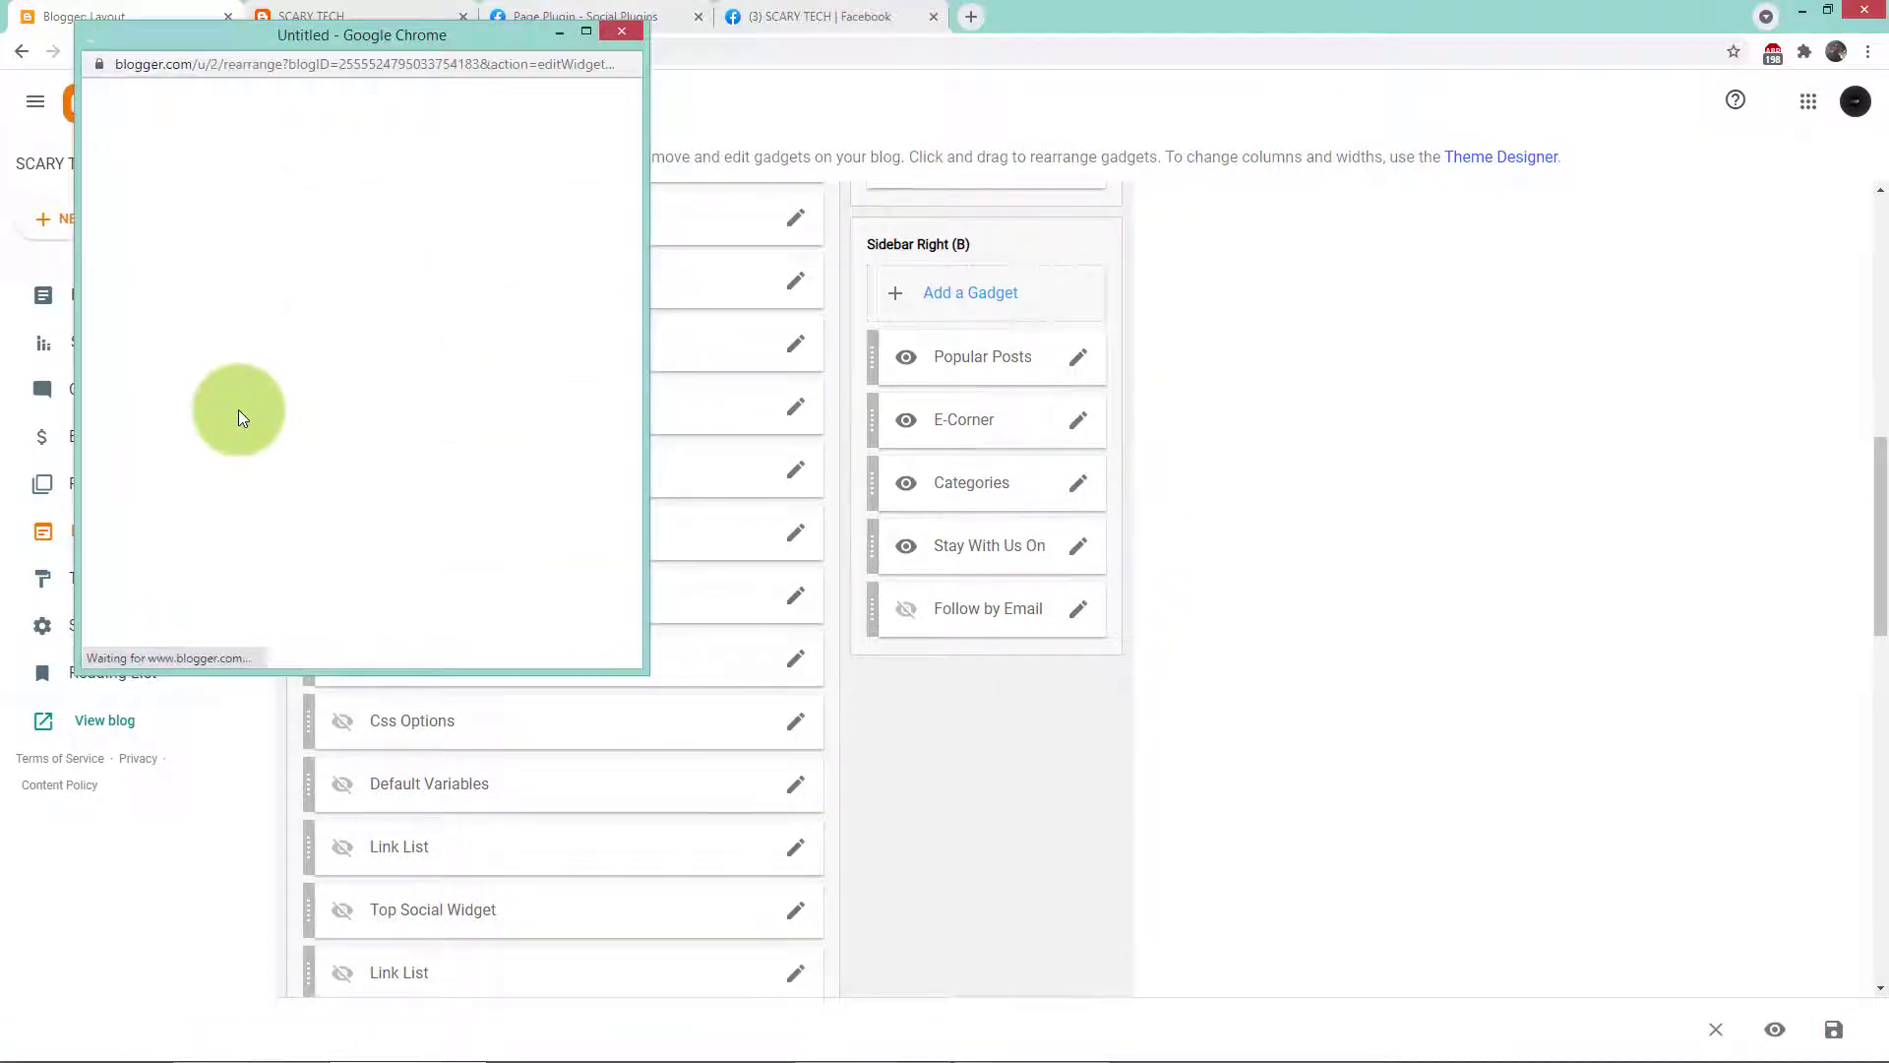
{"action": "left_click_drag", "start_coordinate": [329, 494], "coordinate": [134, 365]}
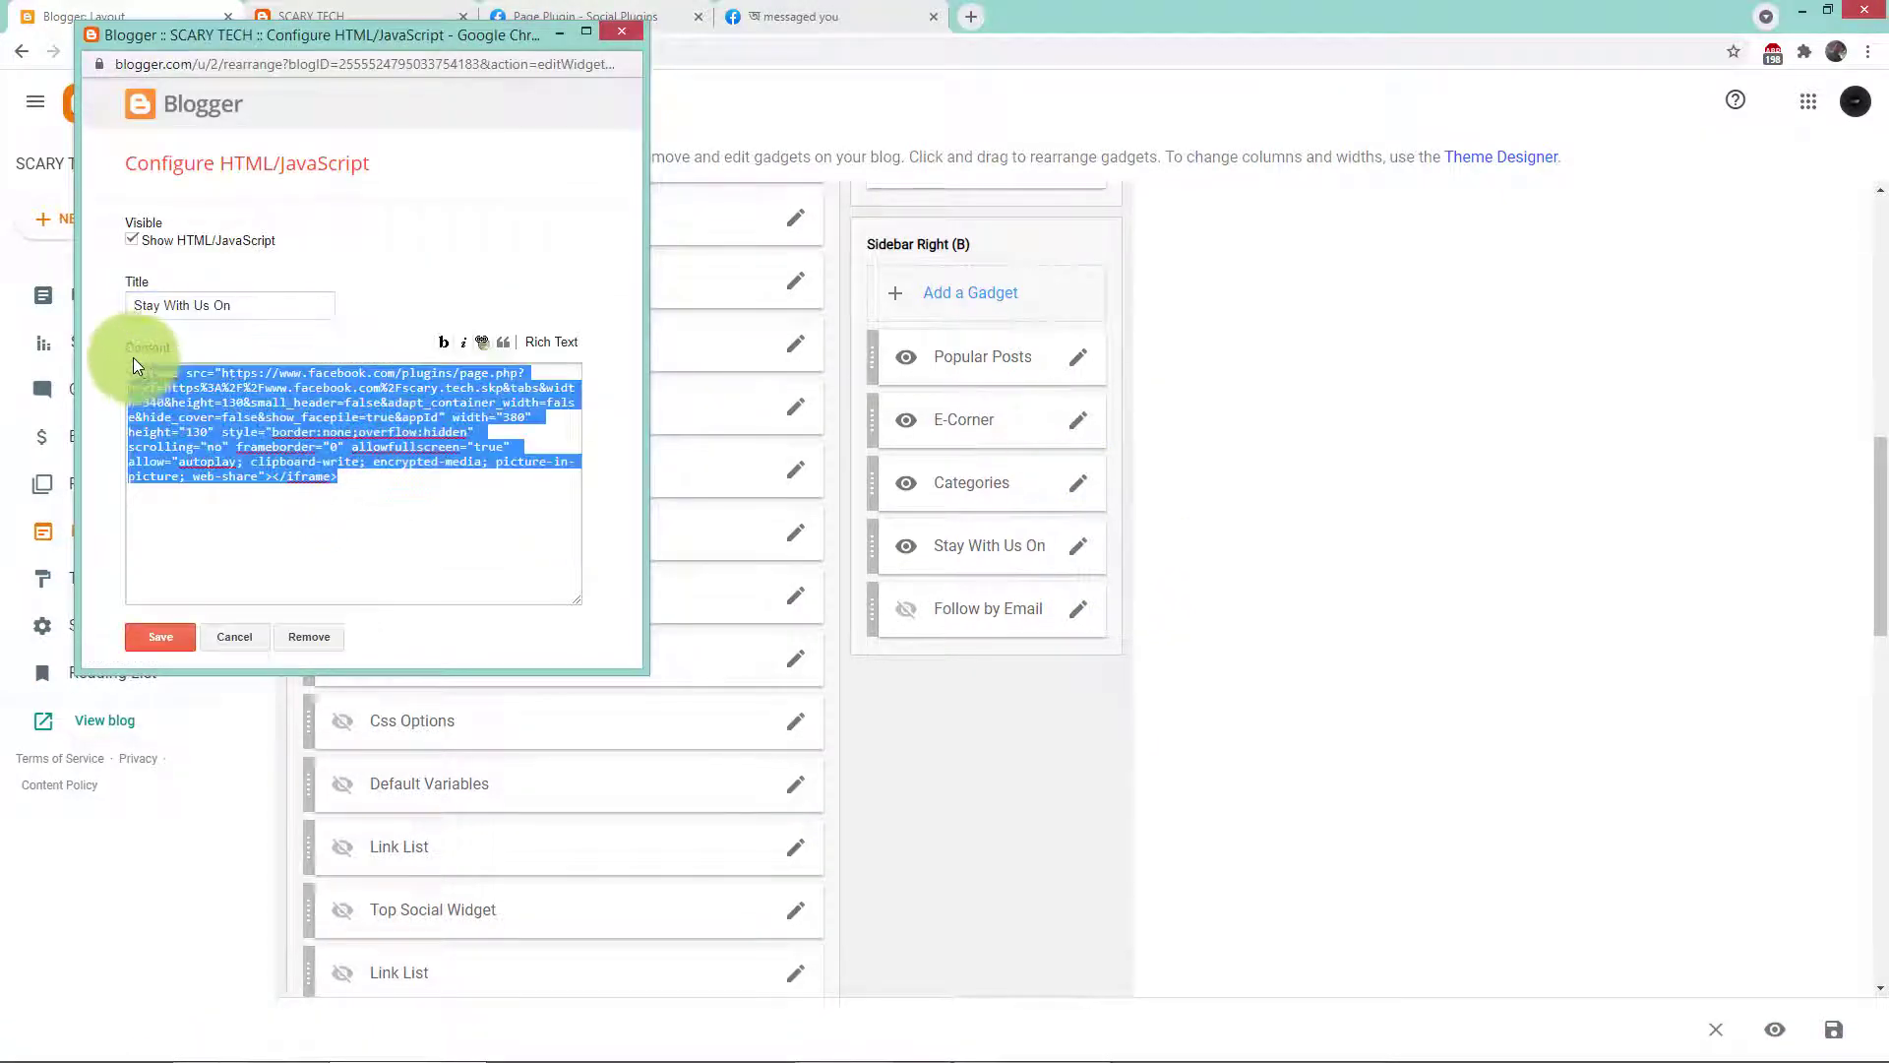
{"action": "key", "text": "Delete"}
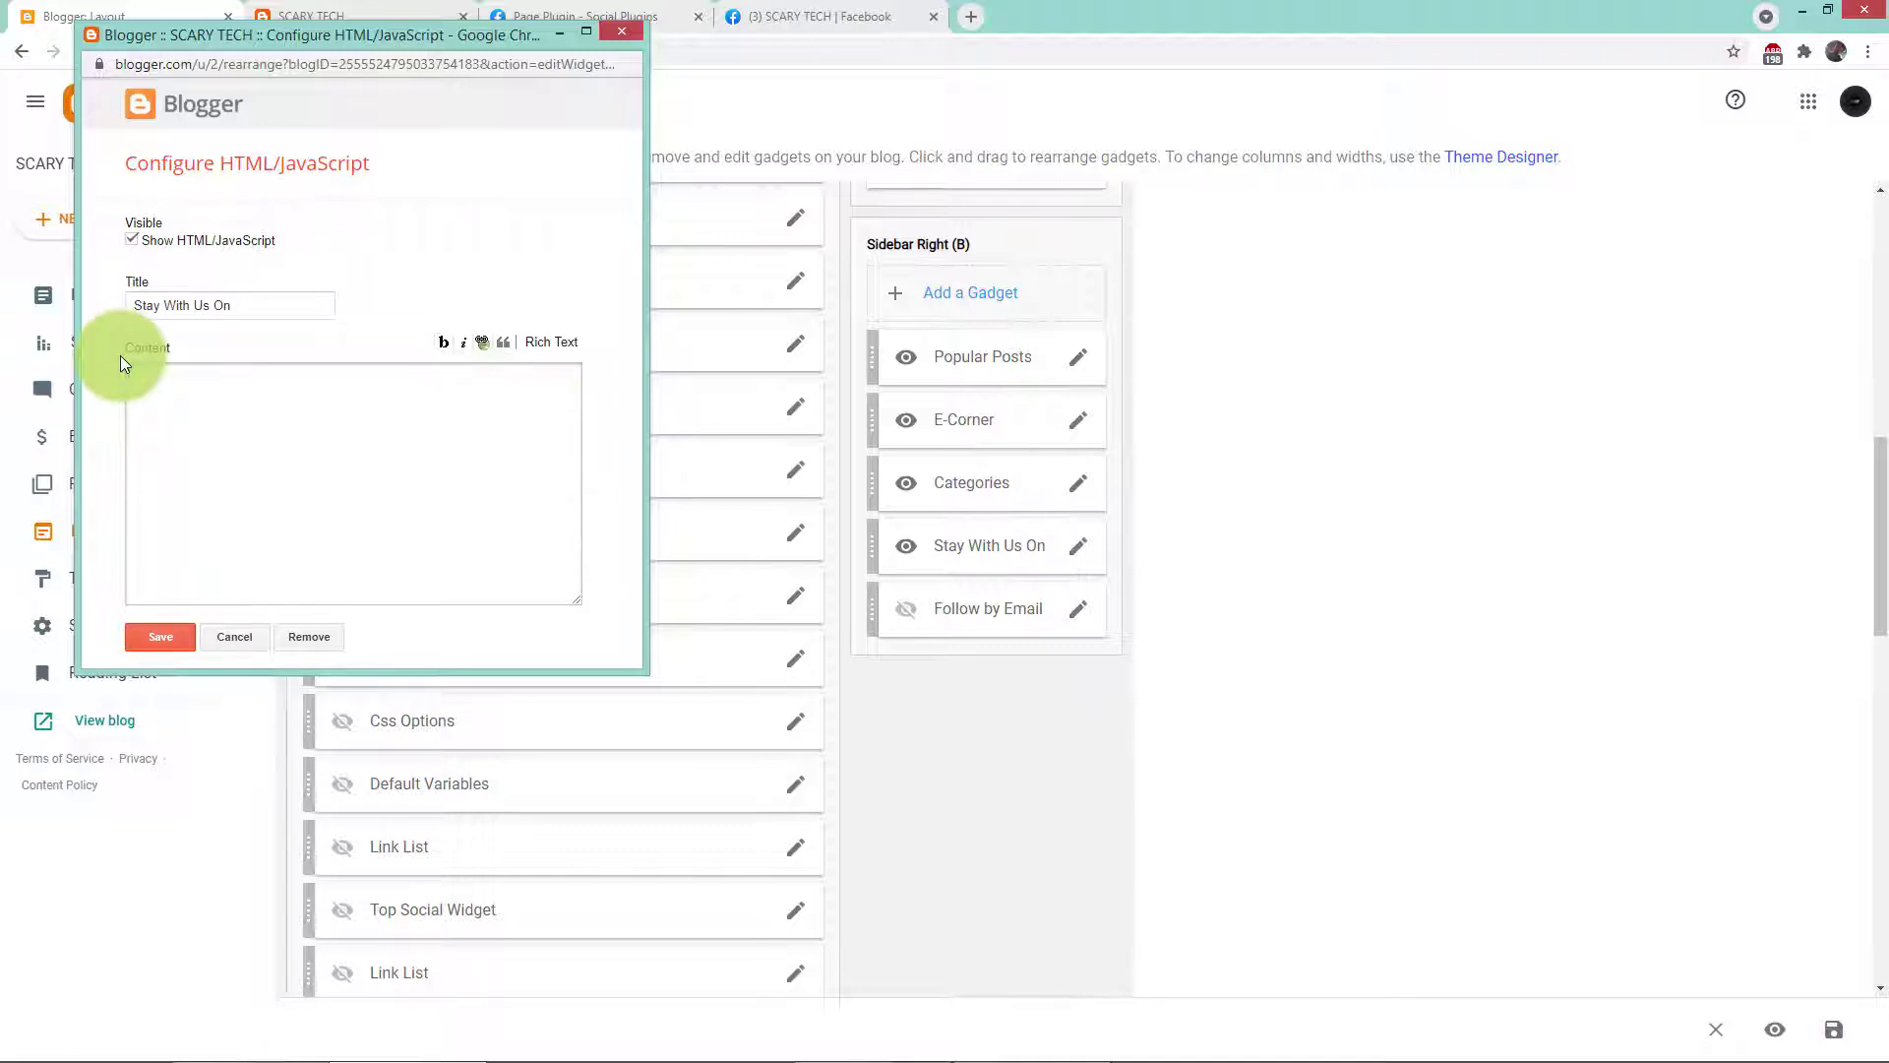
{"action": "right_click", "coordinate": [223, 400]}
{"action": "left_click", "coordinate": [272, 516]}
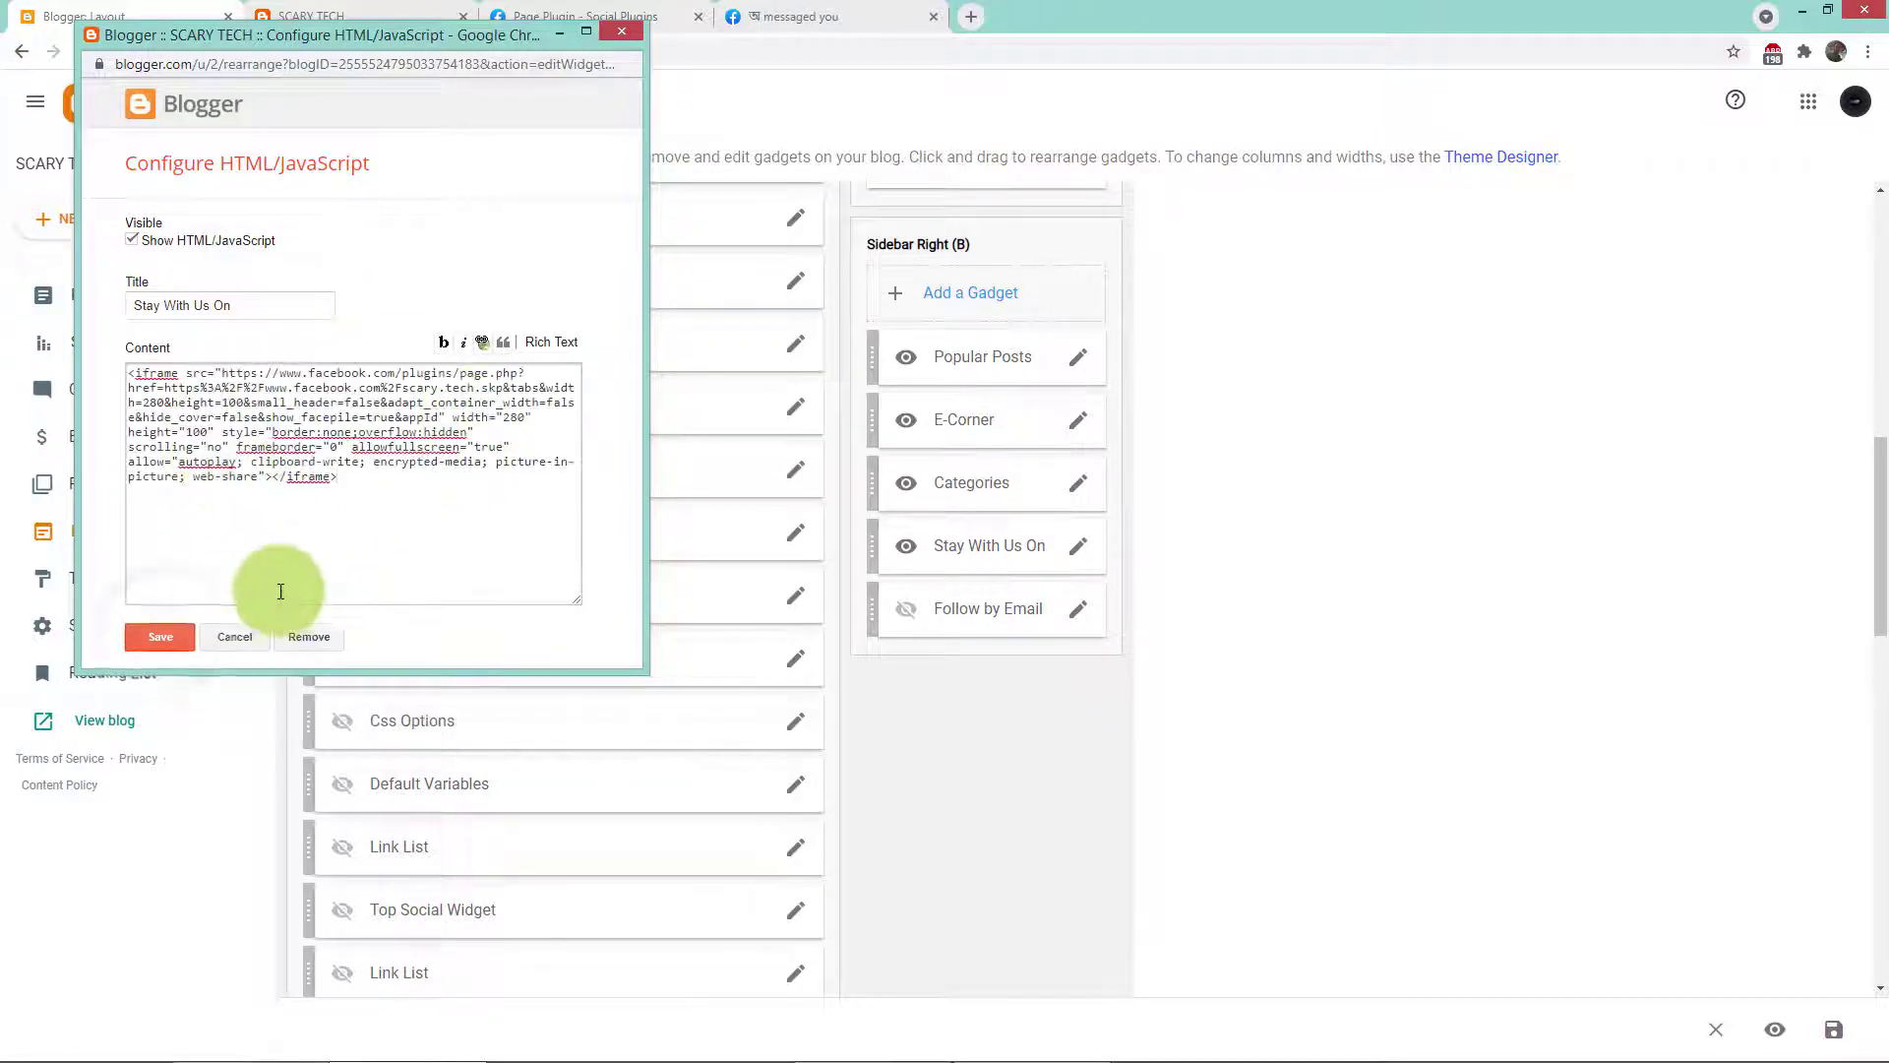
{"action": "left_click", "coordinate": [163, 637]}
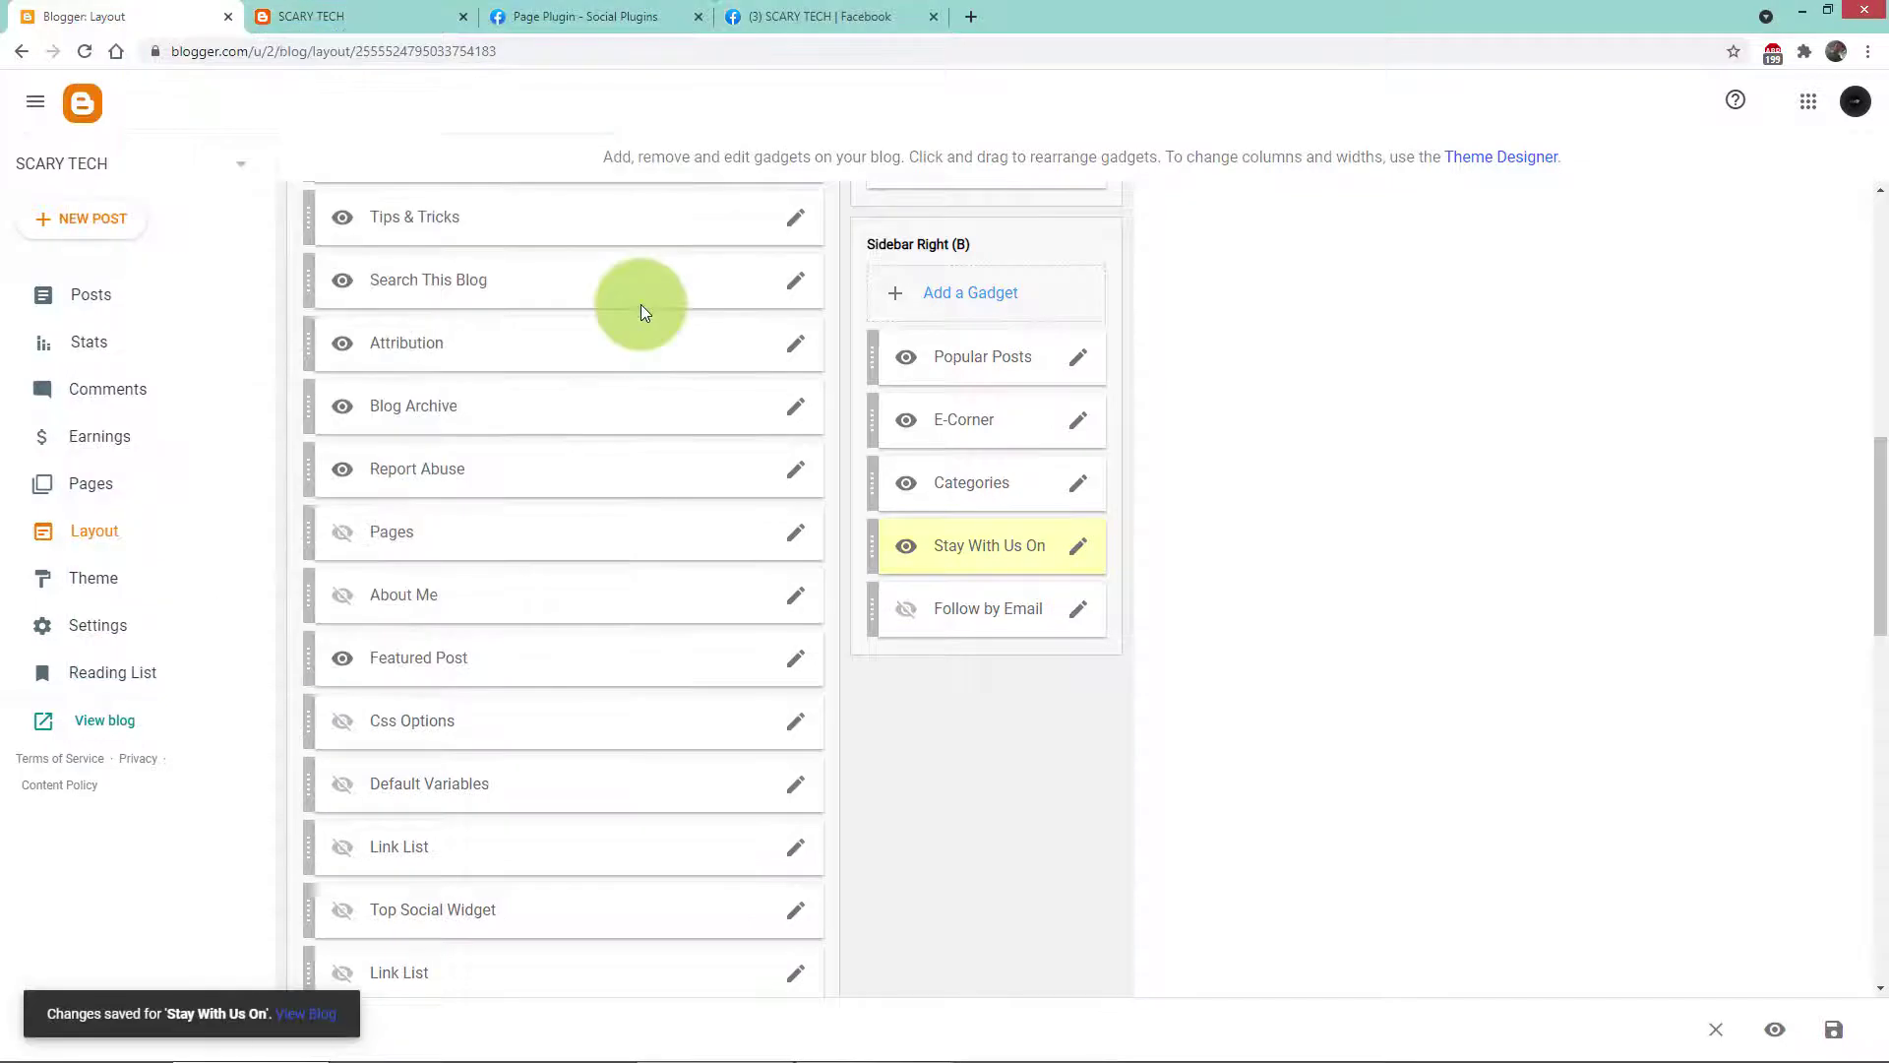
Step: Reload the live blog and check the resized Page Plugin's width and height under "Stay With Us On"
{"action": "left_click", "coordinate": [335, 15]}
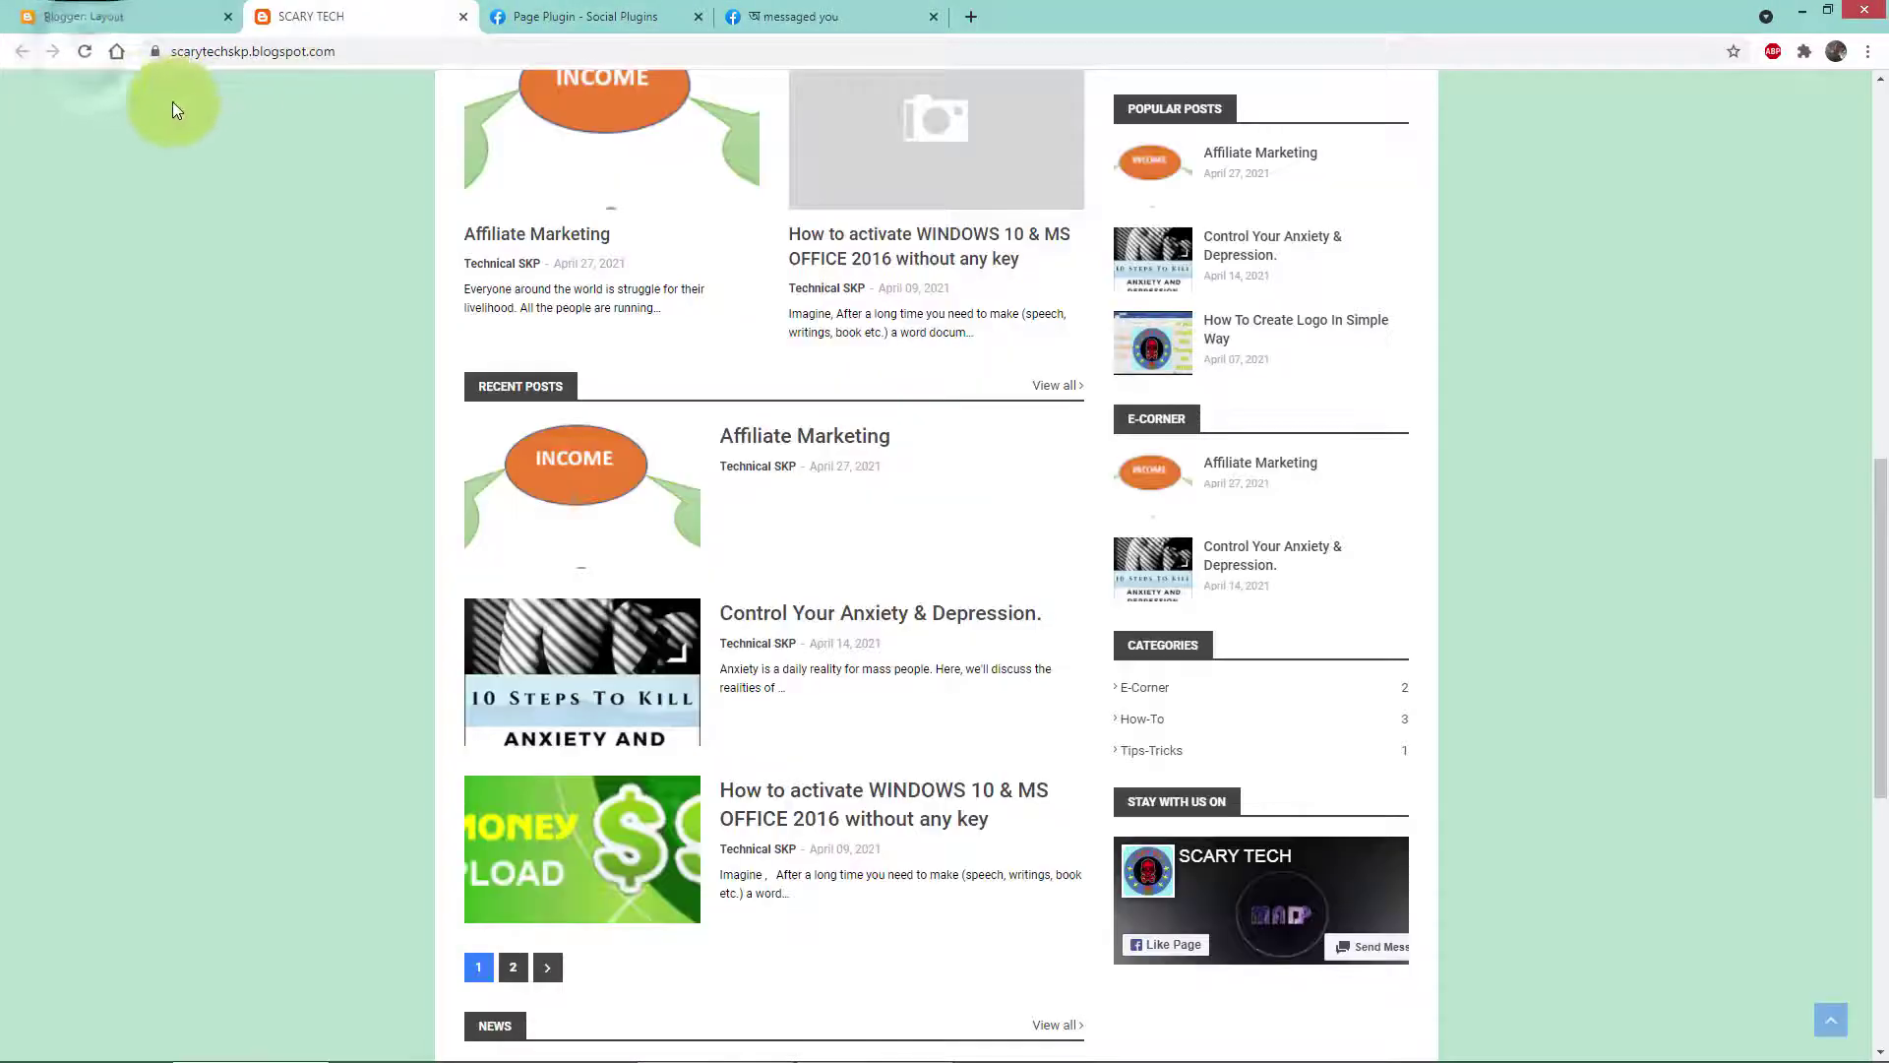
{"action": "left_click", "coordinate": [85, 51]}
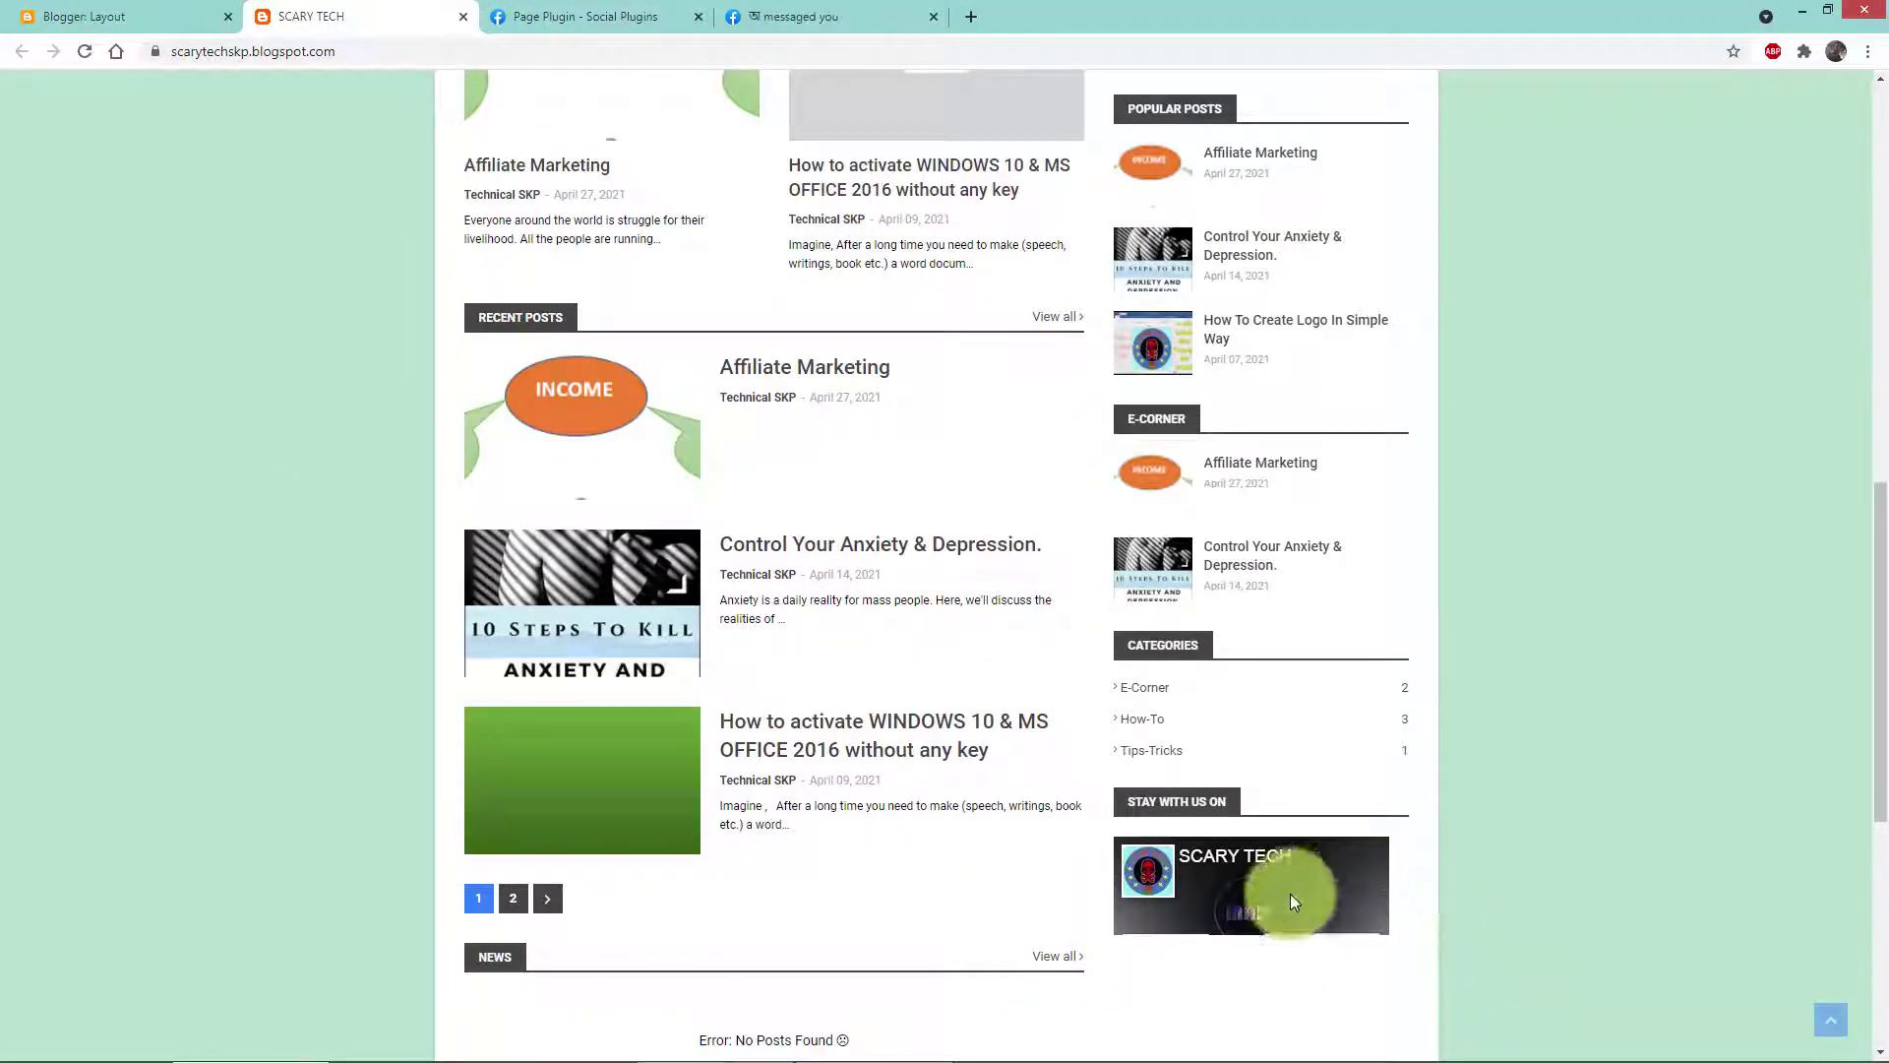
{"action": "scroll", "coordinate": [1177, 888], "scroll_direction": "down", "scroll_amount": 4}
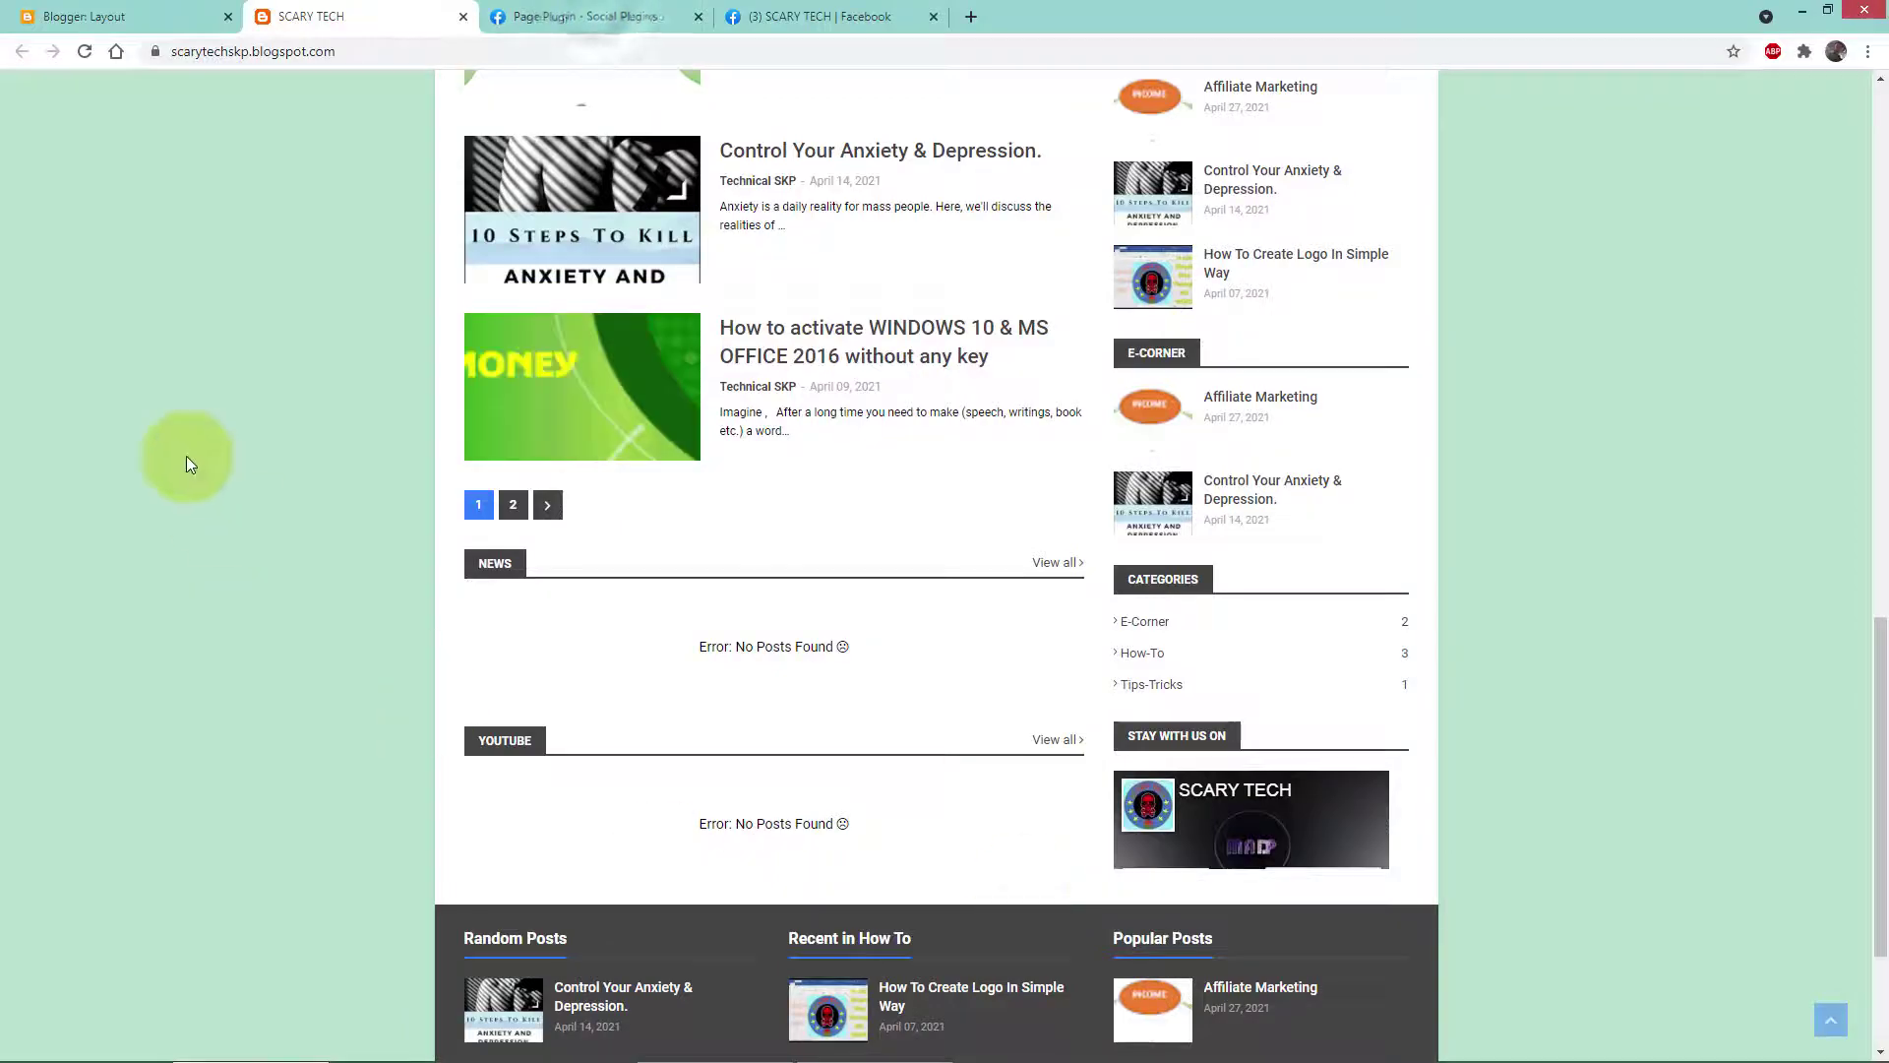
Step: In Facebook's Page Plugin configurator, set the height to 140 and generate the iframe code again
{"action": "left_click", "coordinate": [598, 14]}
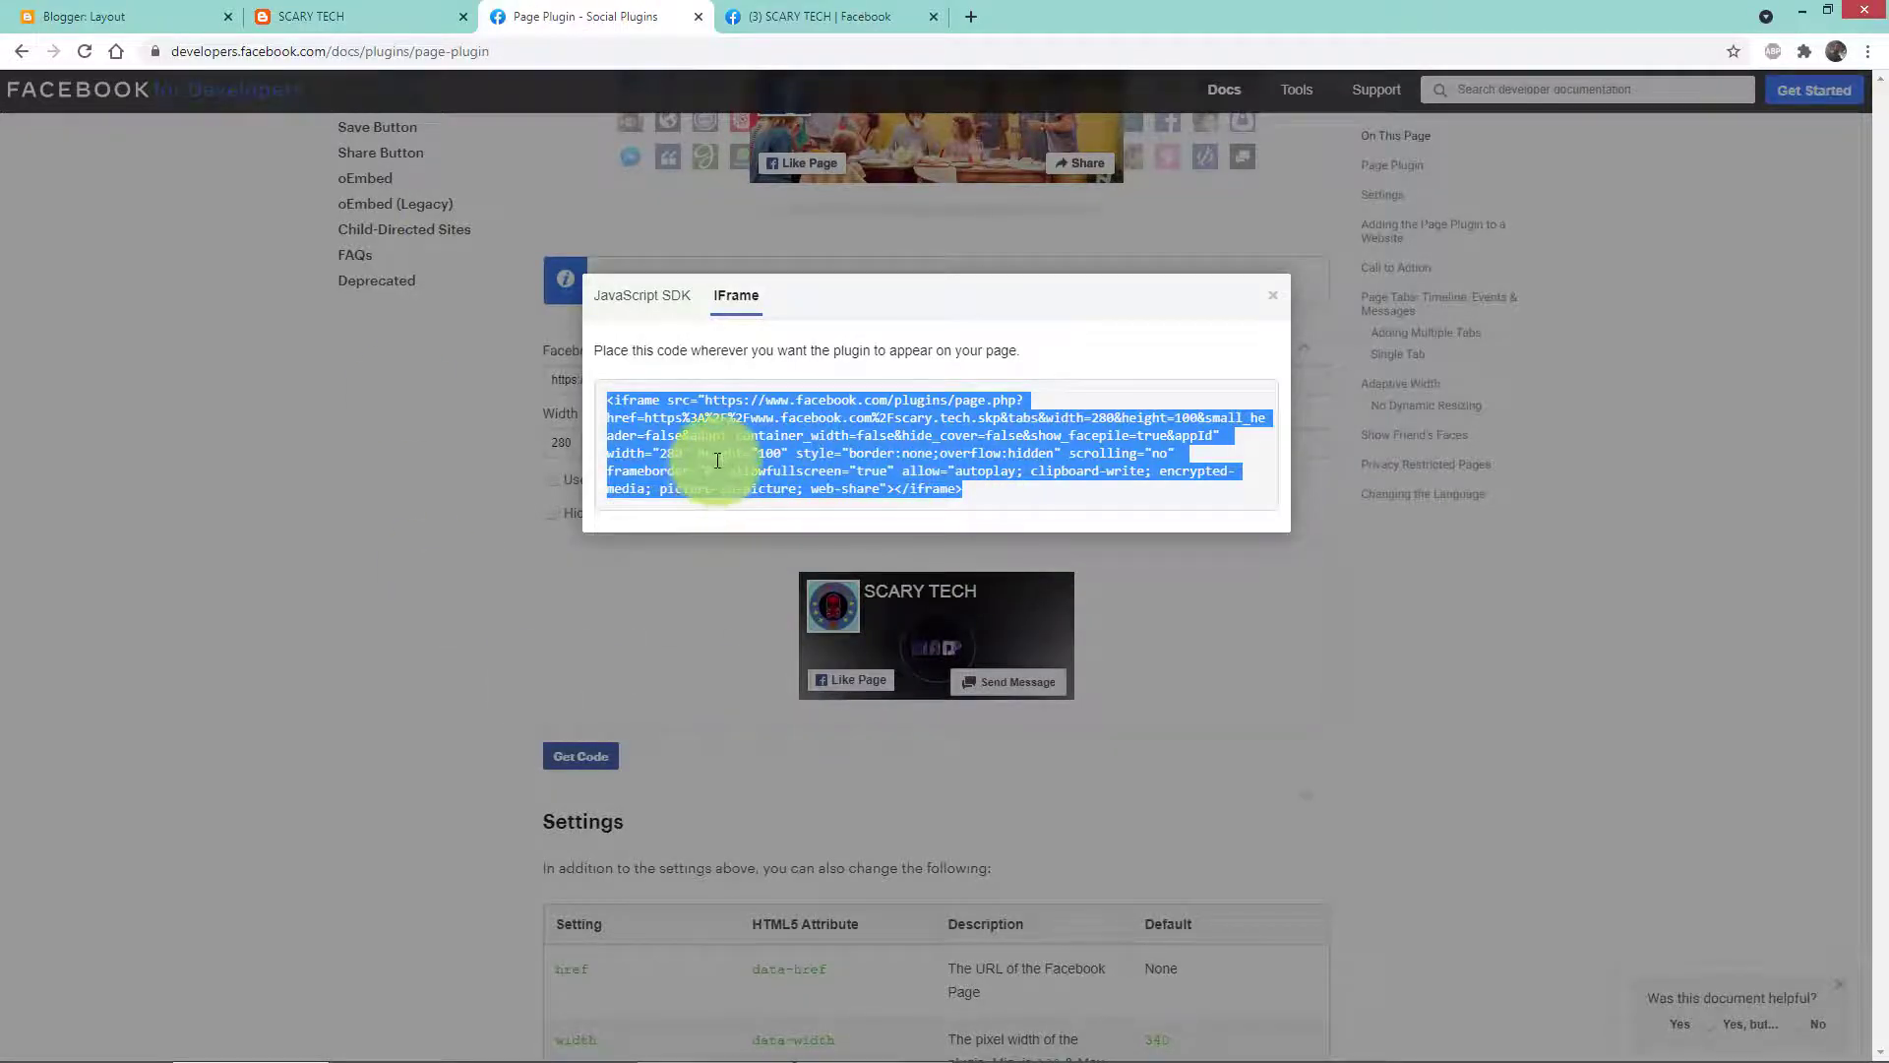
{"action": "left_click", "coordinate": [1273, 295]}
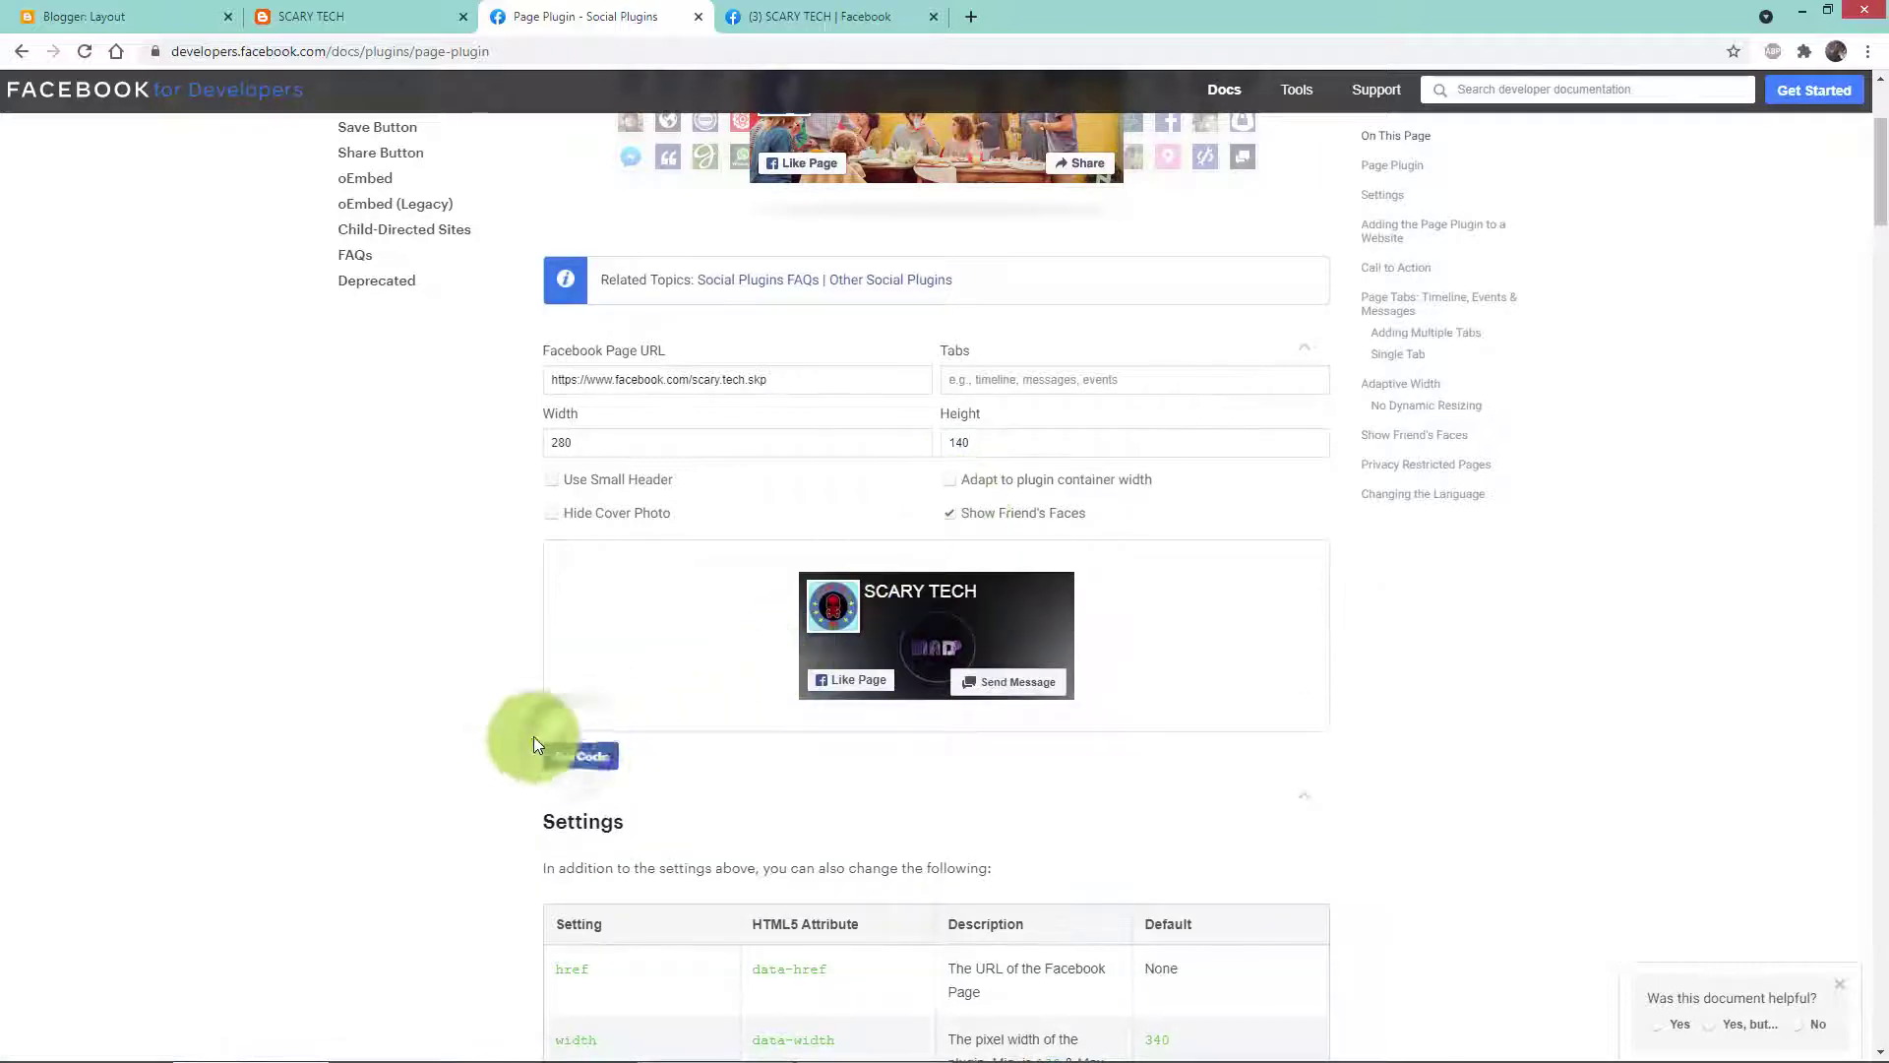
{"action": "left_click", "coordinate": [575, 754]}
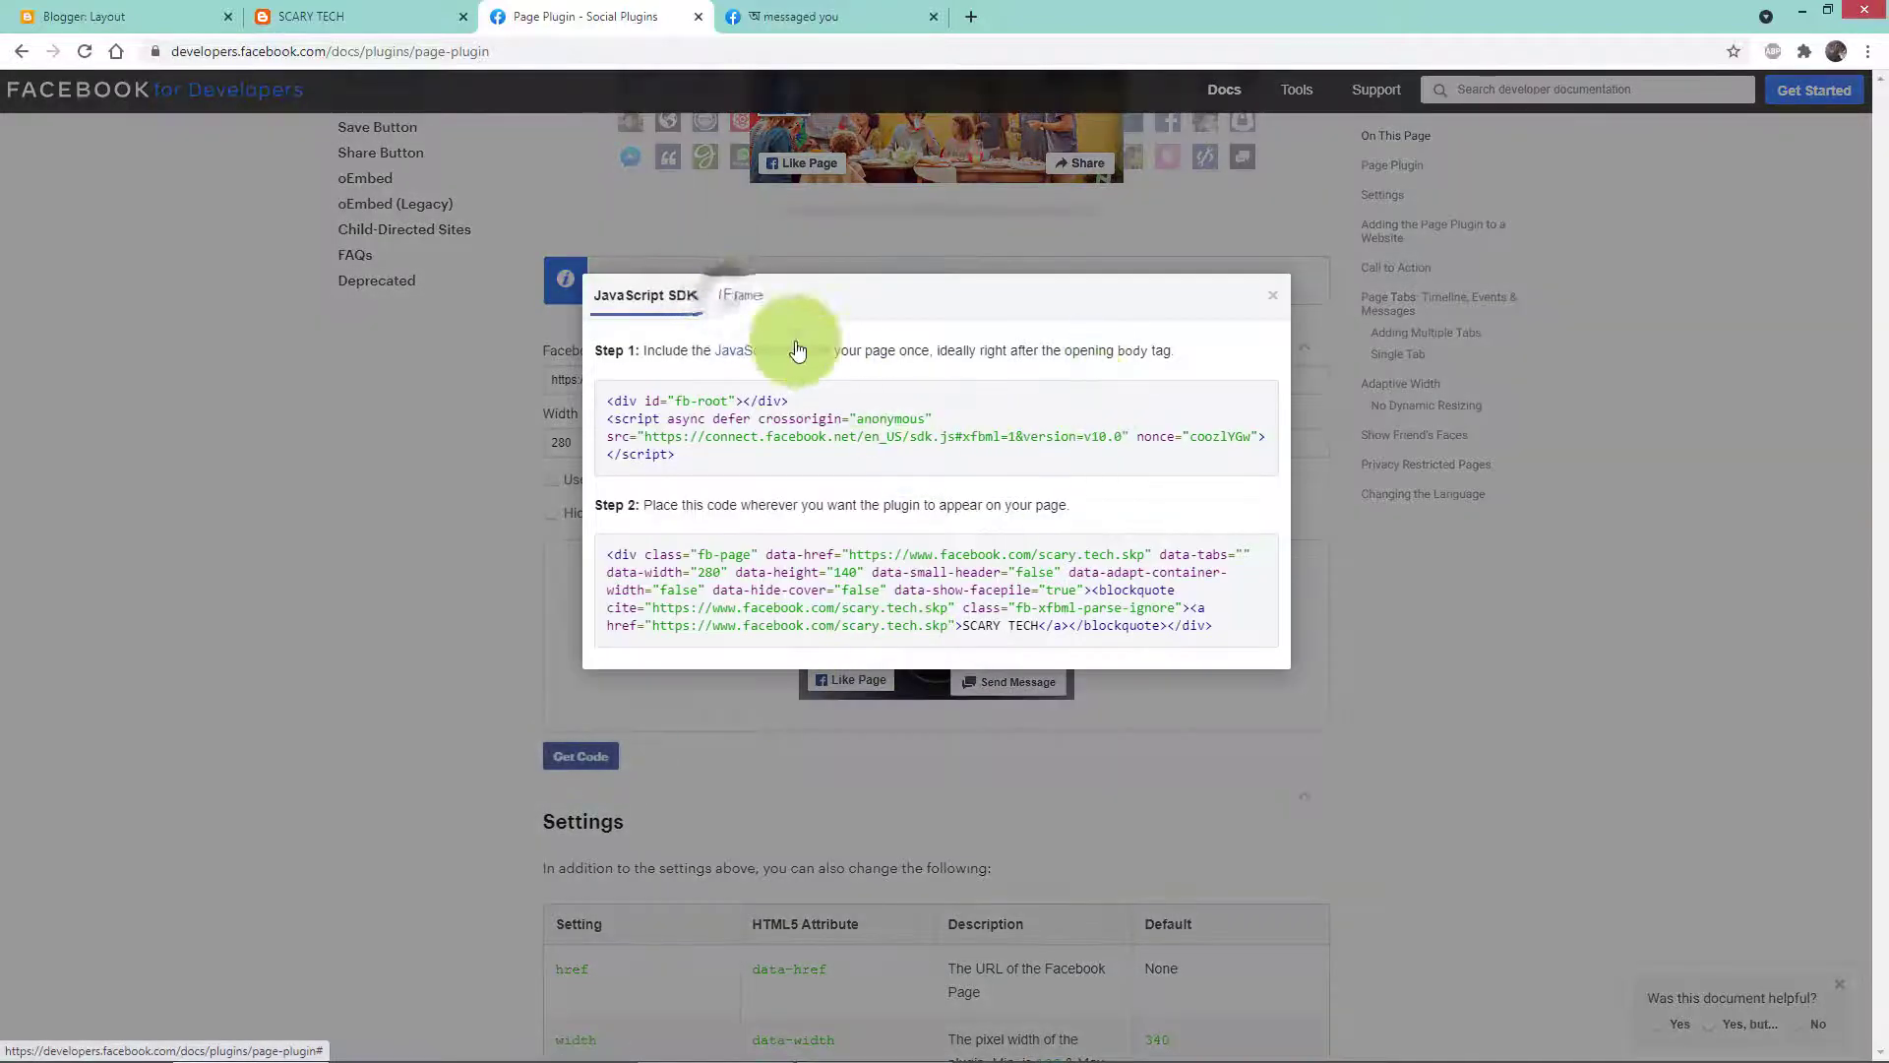
{"action": "left_click", "coordinate": [736, 295]}
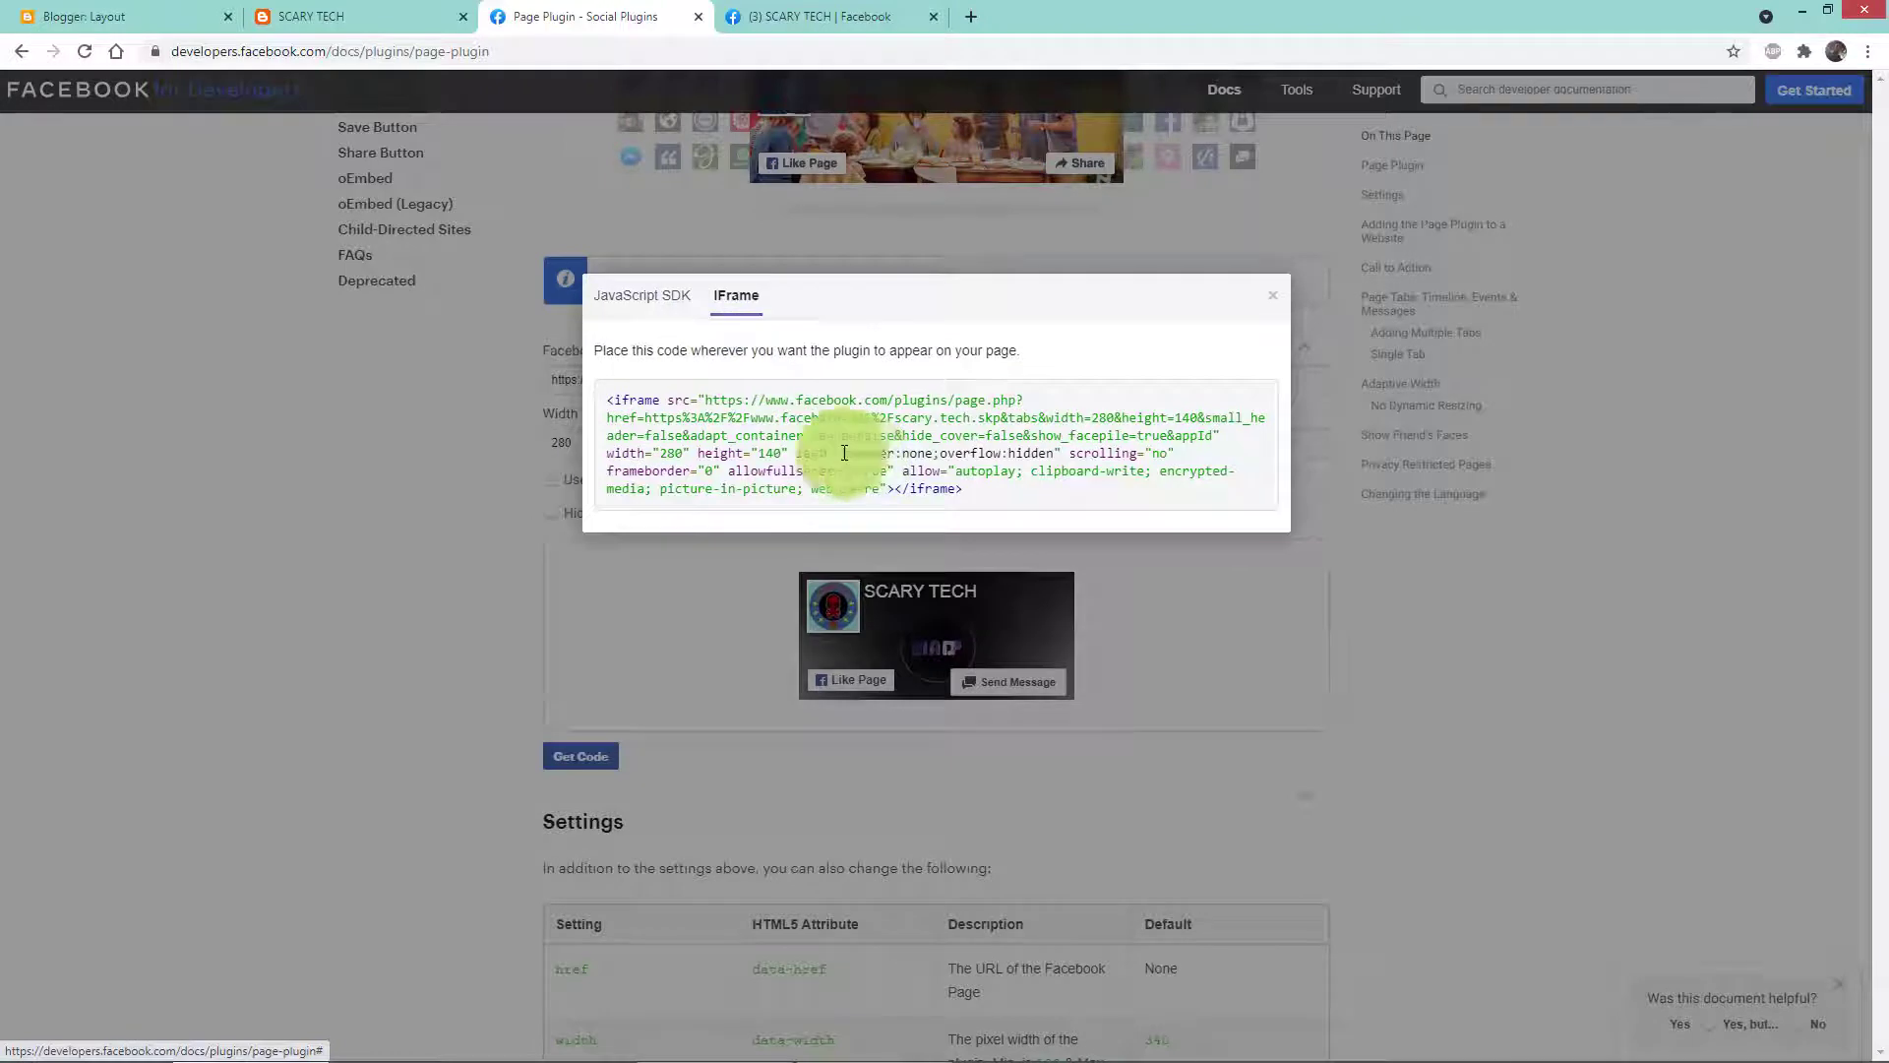
Step: In Blogger's "Stay With Us On" gadget, change the iframe's height attribute to 140 and save the gadget
{"action": "left_click", "coordinate": [141, 11]}
{"action": "left_click", "coordinate": [1077, 546]}
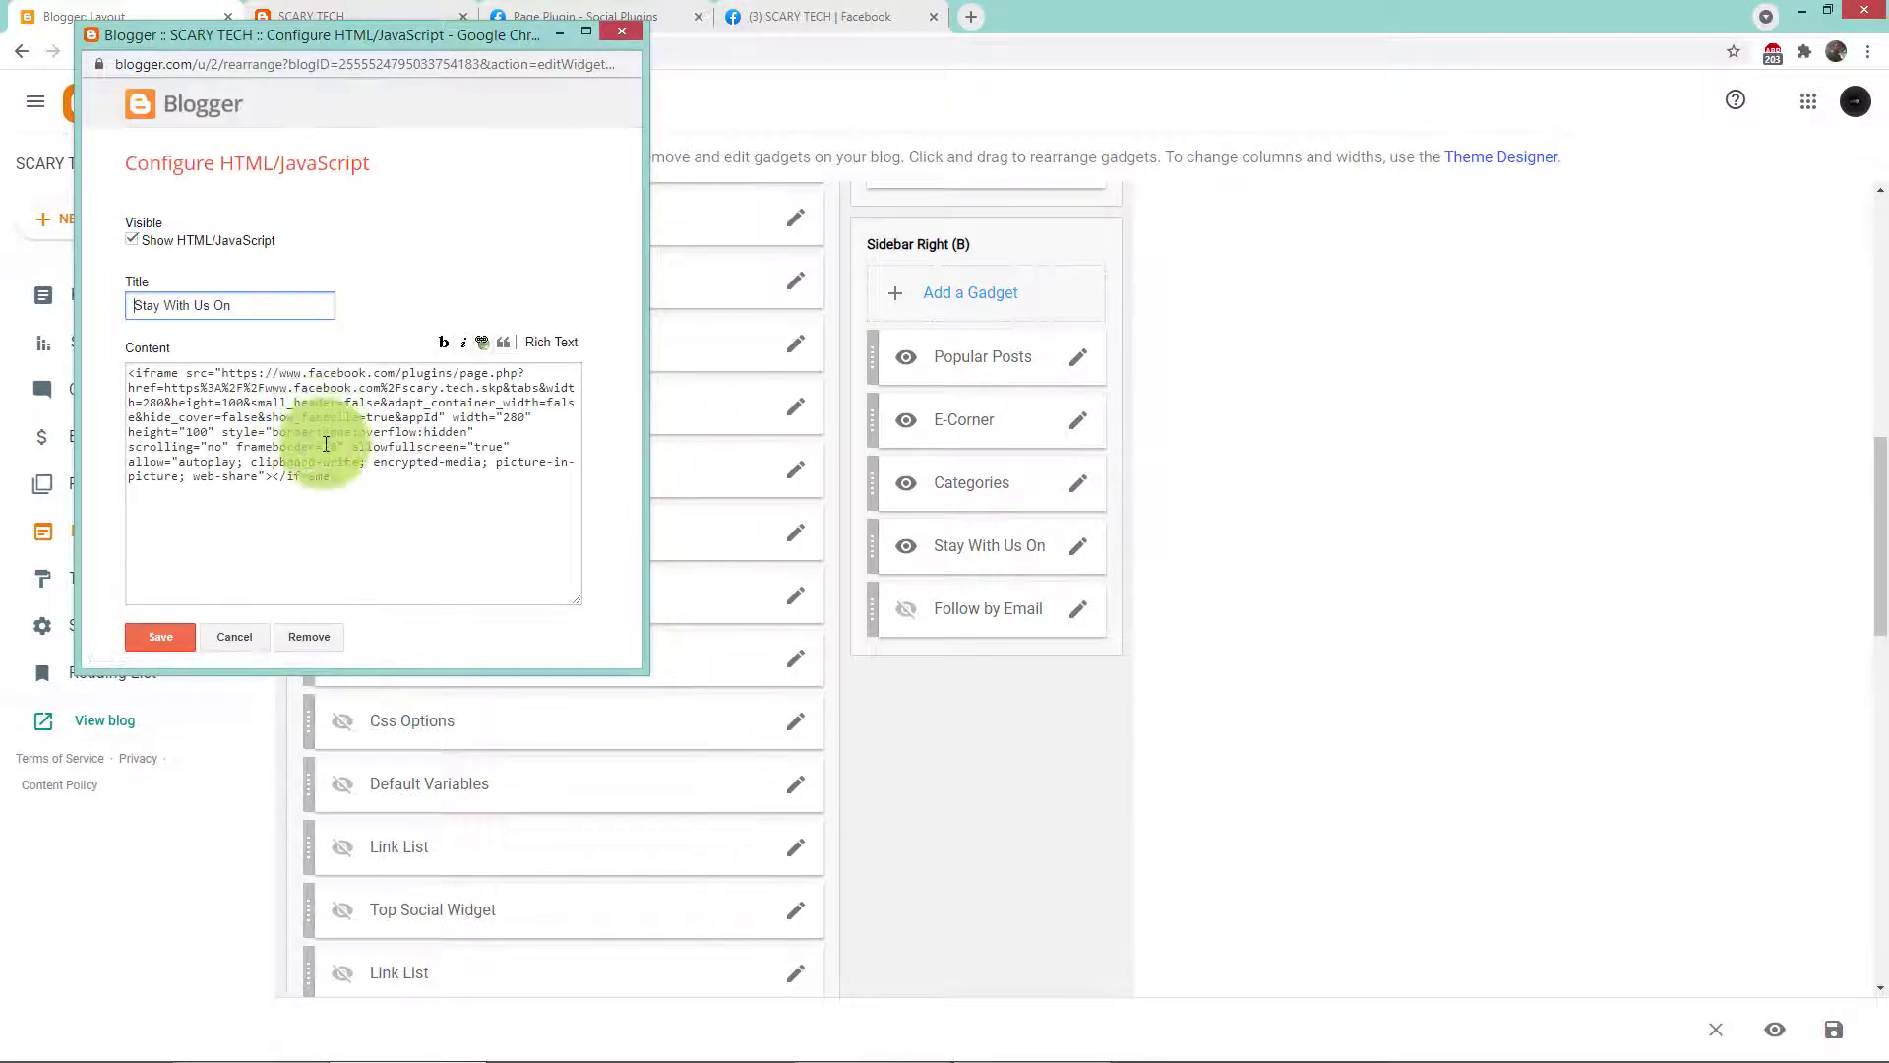
{"action": "left_click", "coordinate": [194, 434]}
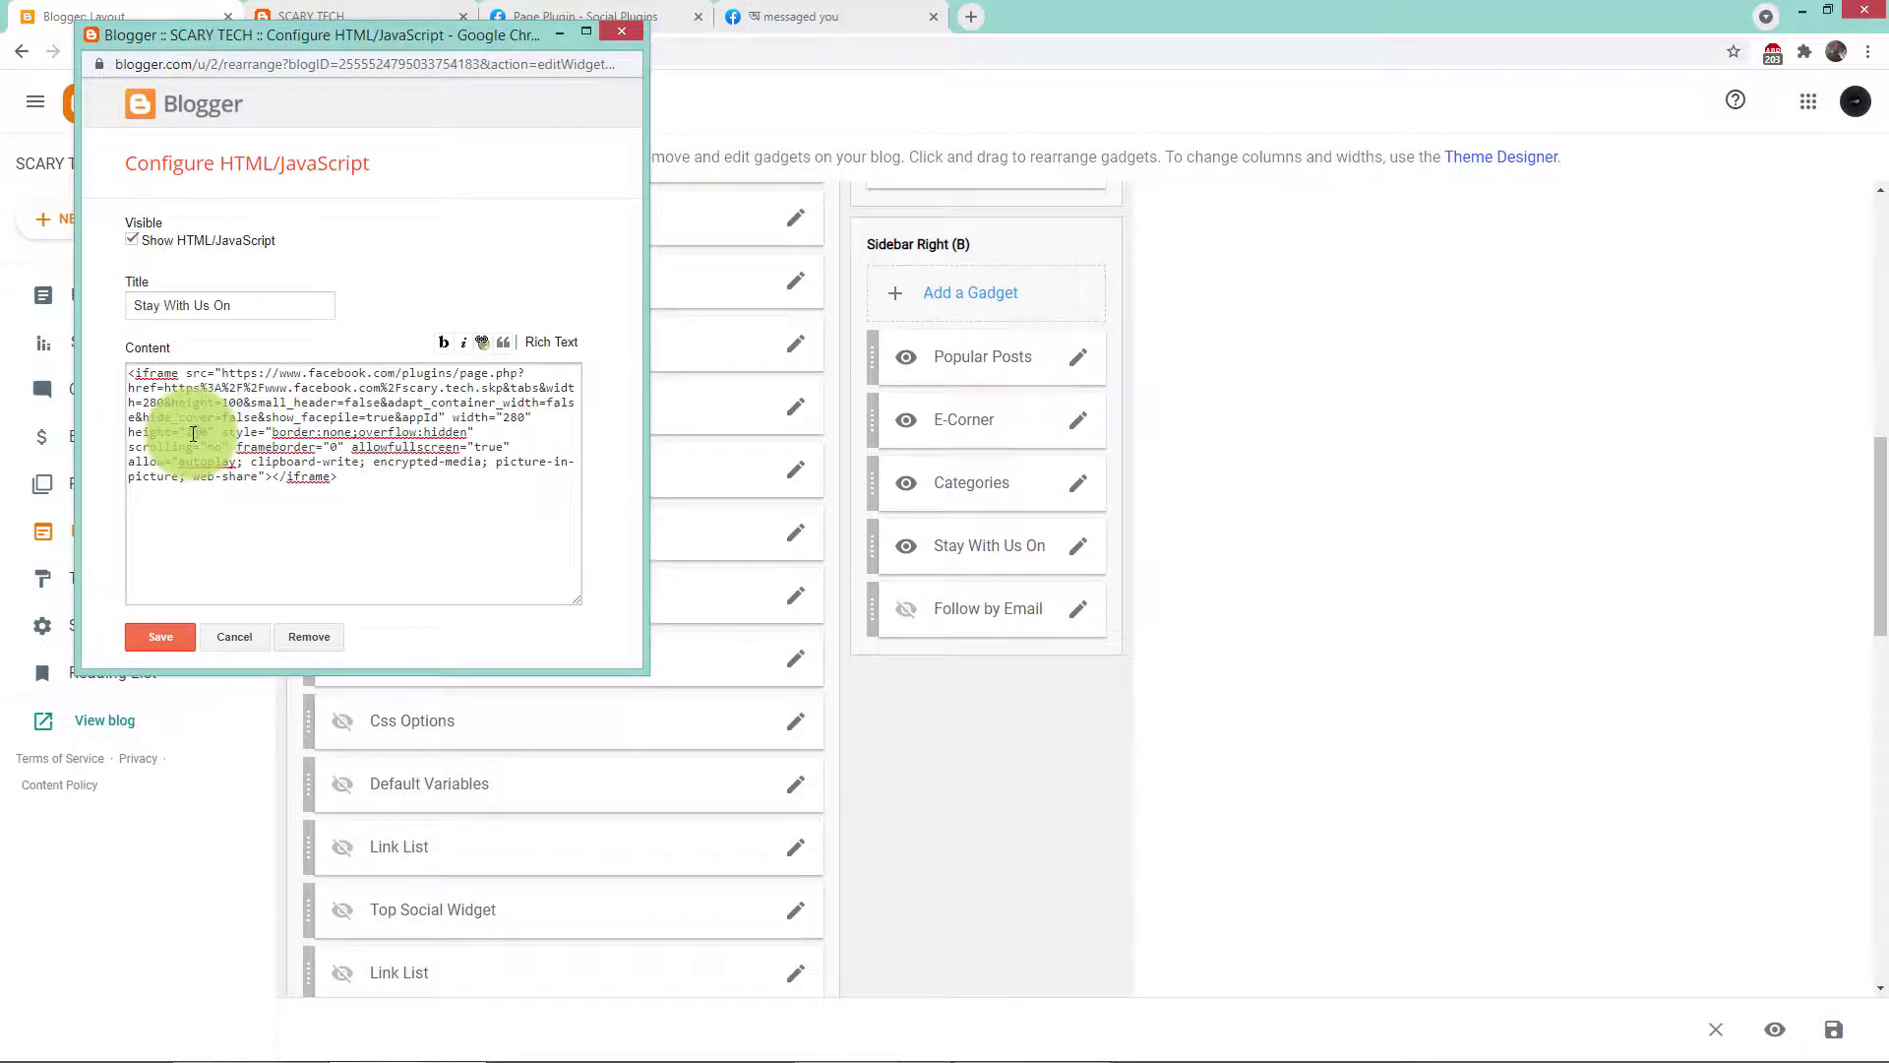
{"action": "left_click", "coordinate": [171, 646]}
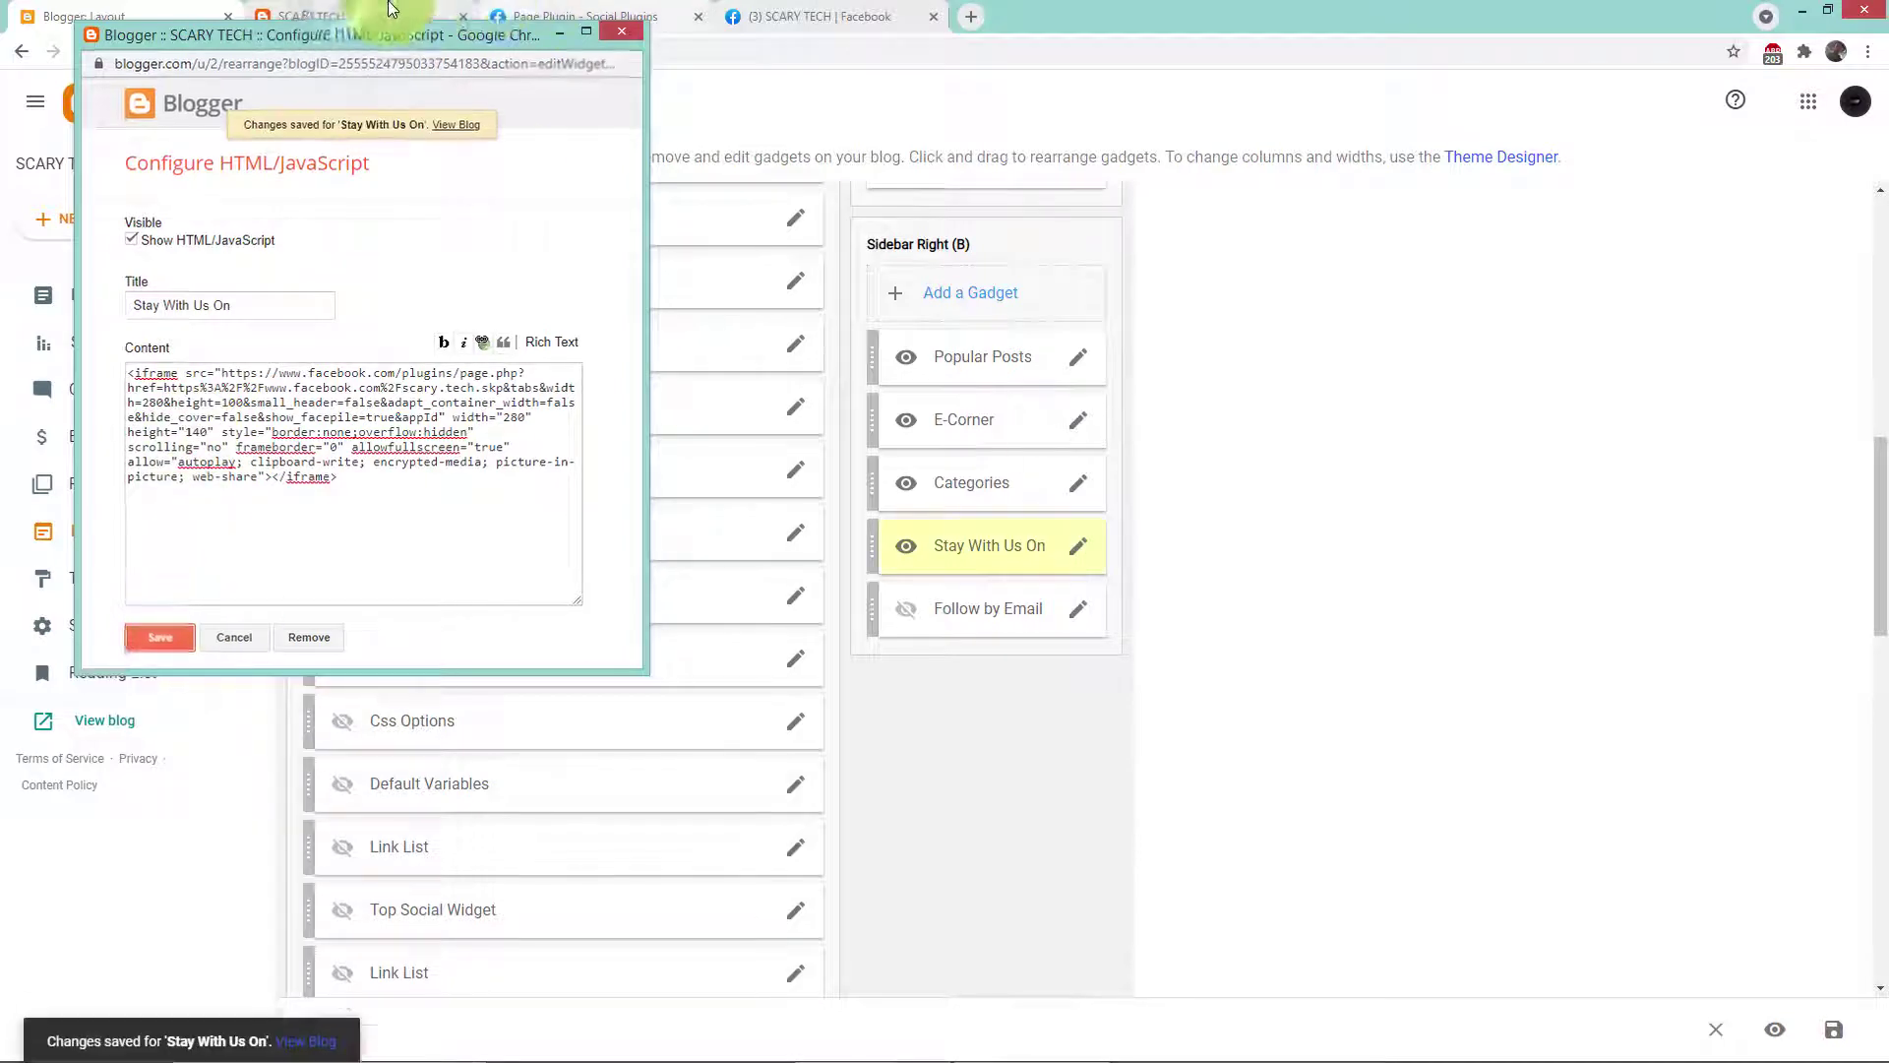
Step: Reload the live blog and check that the taller Page Plugin displays completely in the sidebar
{"action": "left_click", "coordinate": [390, 9]}
{"action": "left_click", "coordinate": [86, 53]}
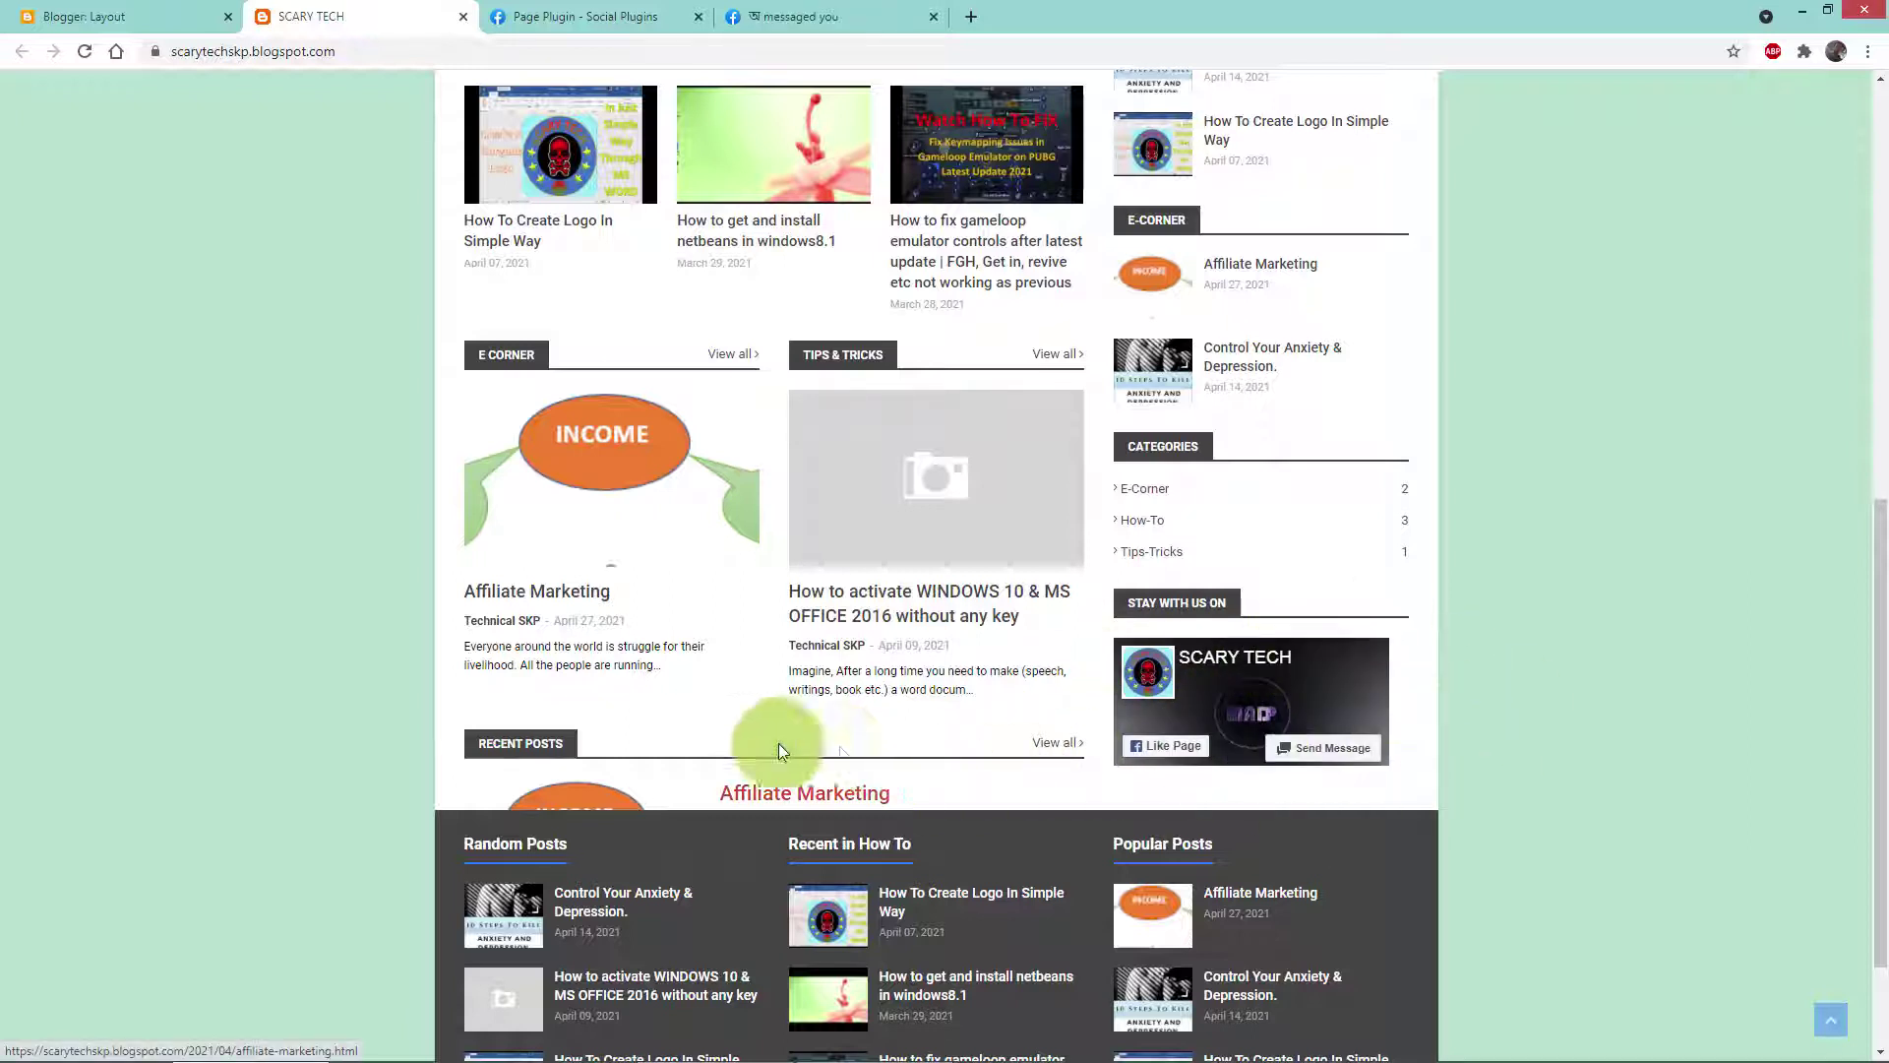
{"action": "scroll", "coordinate": [333, 618], "scroll_direction": "down", "scroll_amount": 4}
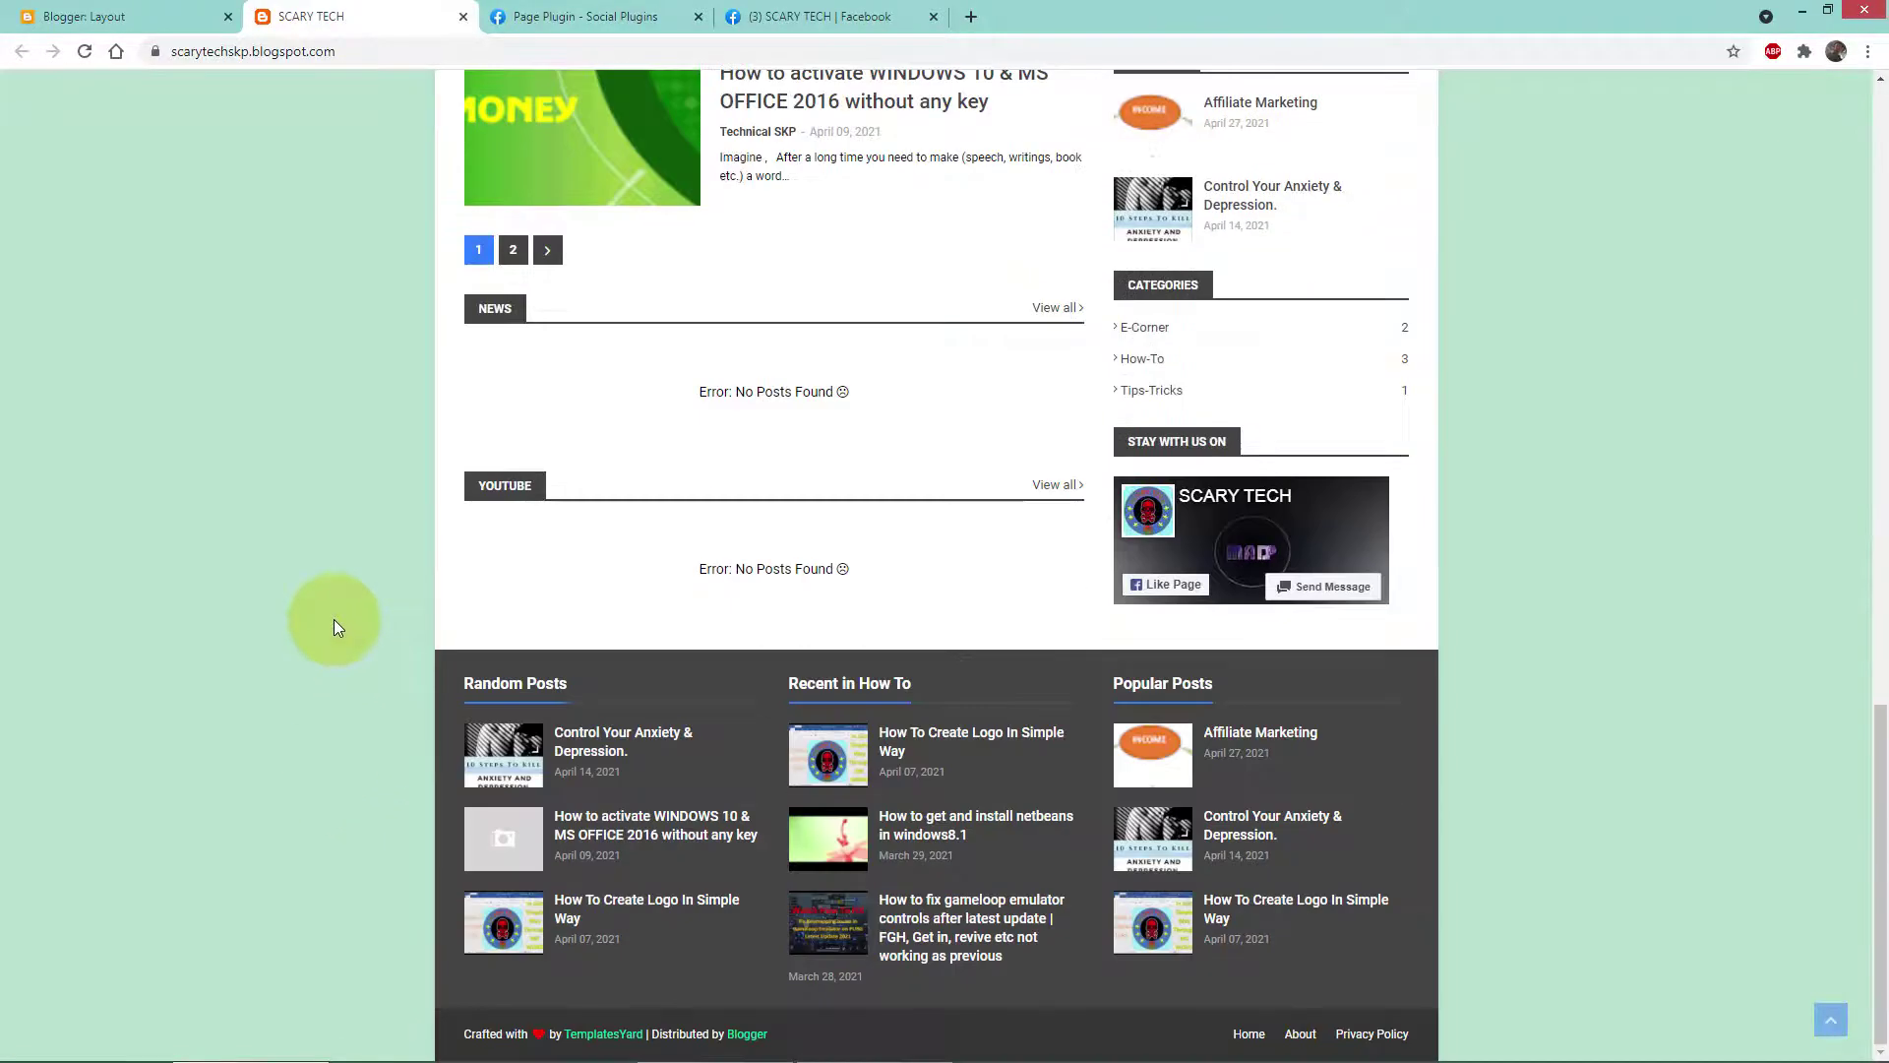
{"action": "scroll", "coordinate": [1362, 498], "scroll_direction": "up", "scroll_amount": 15}
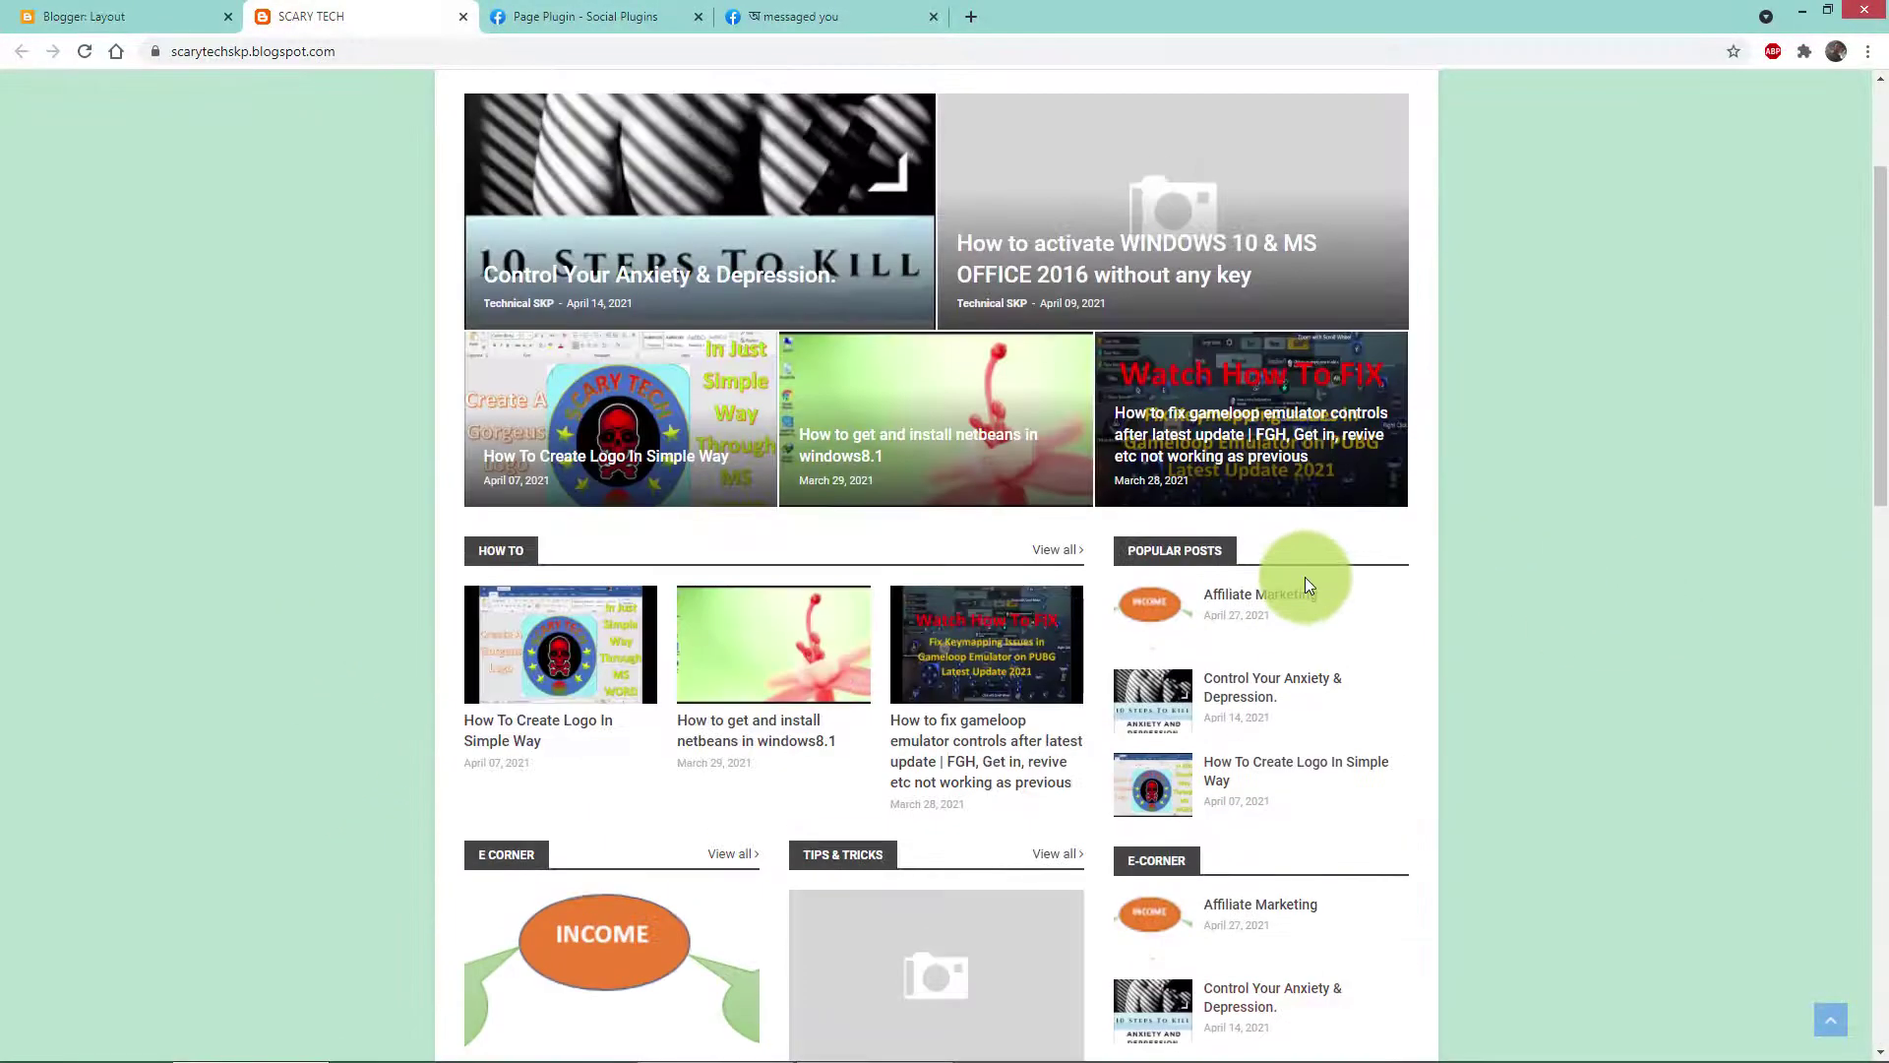
{"action": "scroll", "coordinate": [1276, 600], "scroll_direction": "down", "scroll_amount": 15}
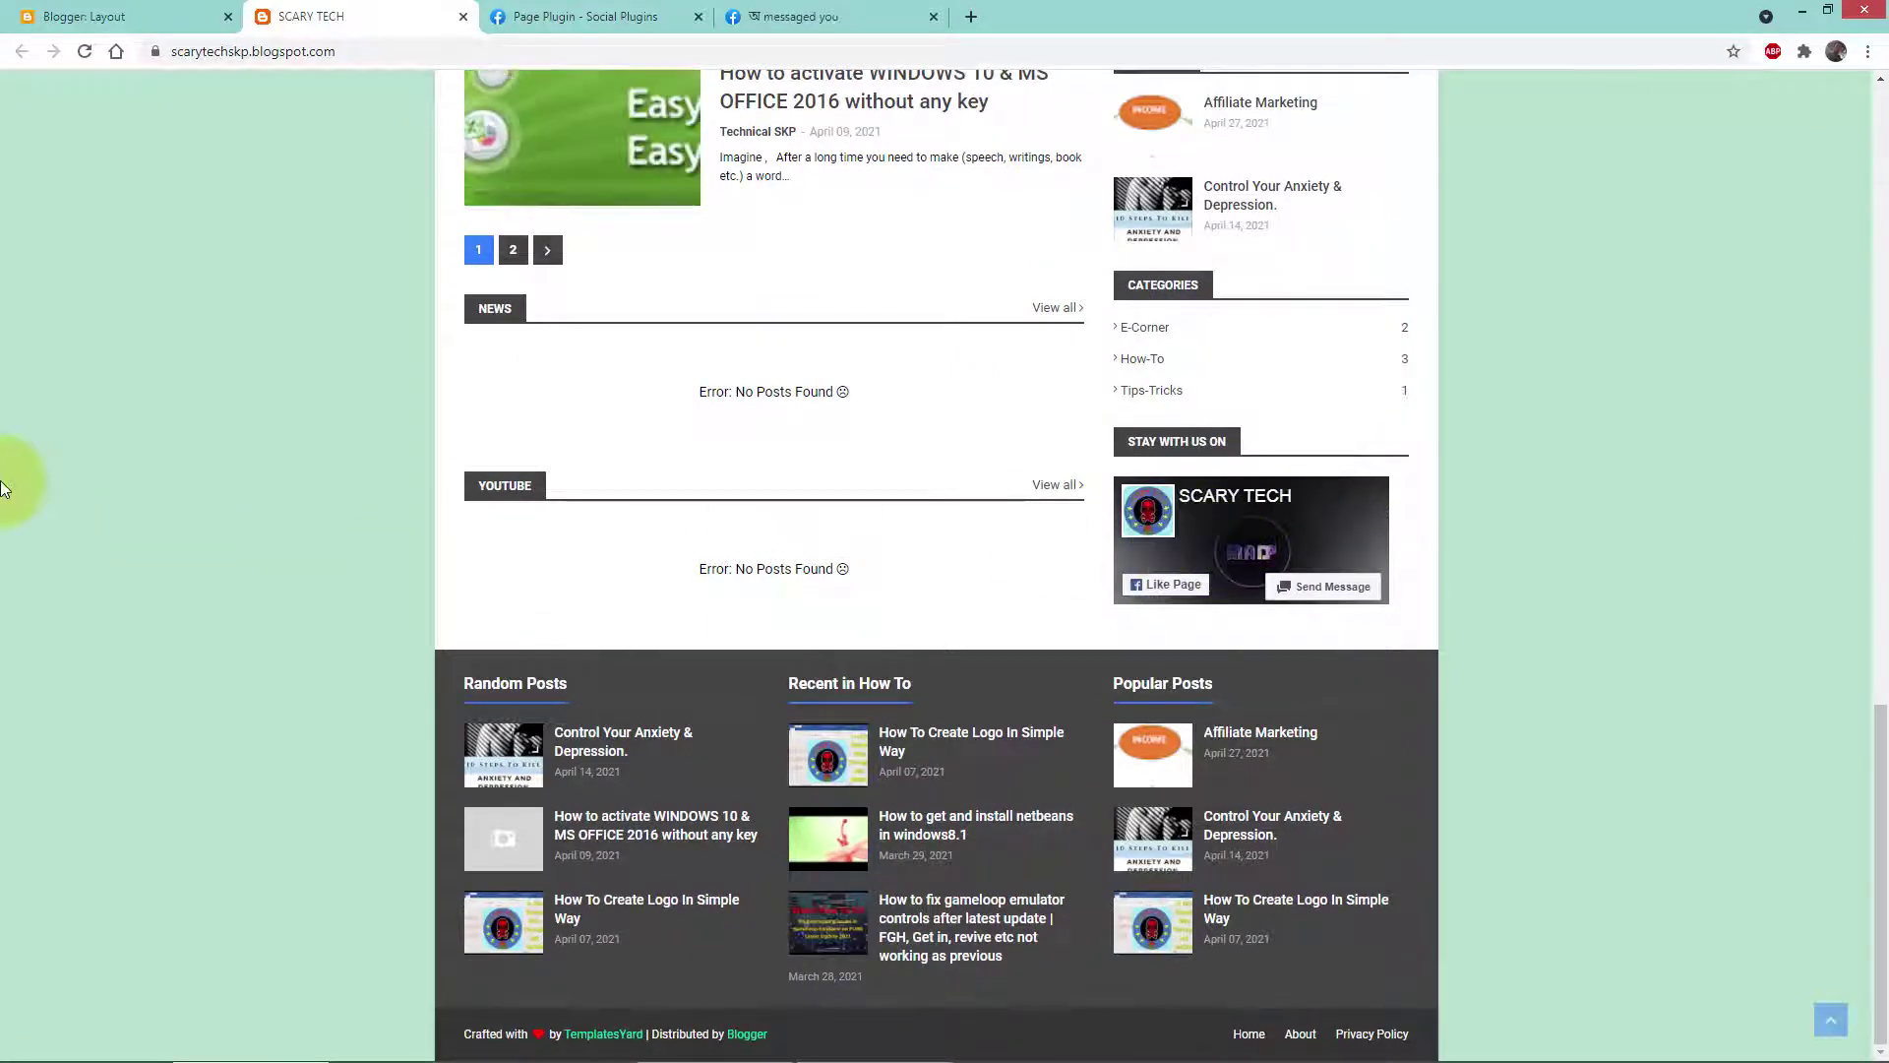
Step: In Facebook's plugin code window, switch to the JavaScript SDK version and copy its Step 1 script code
{"action": "left_click", "coordinate": [586, 17]}
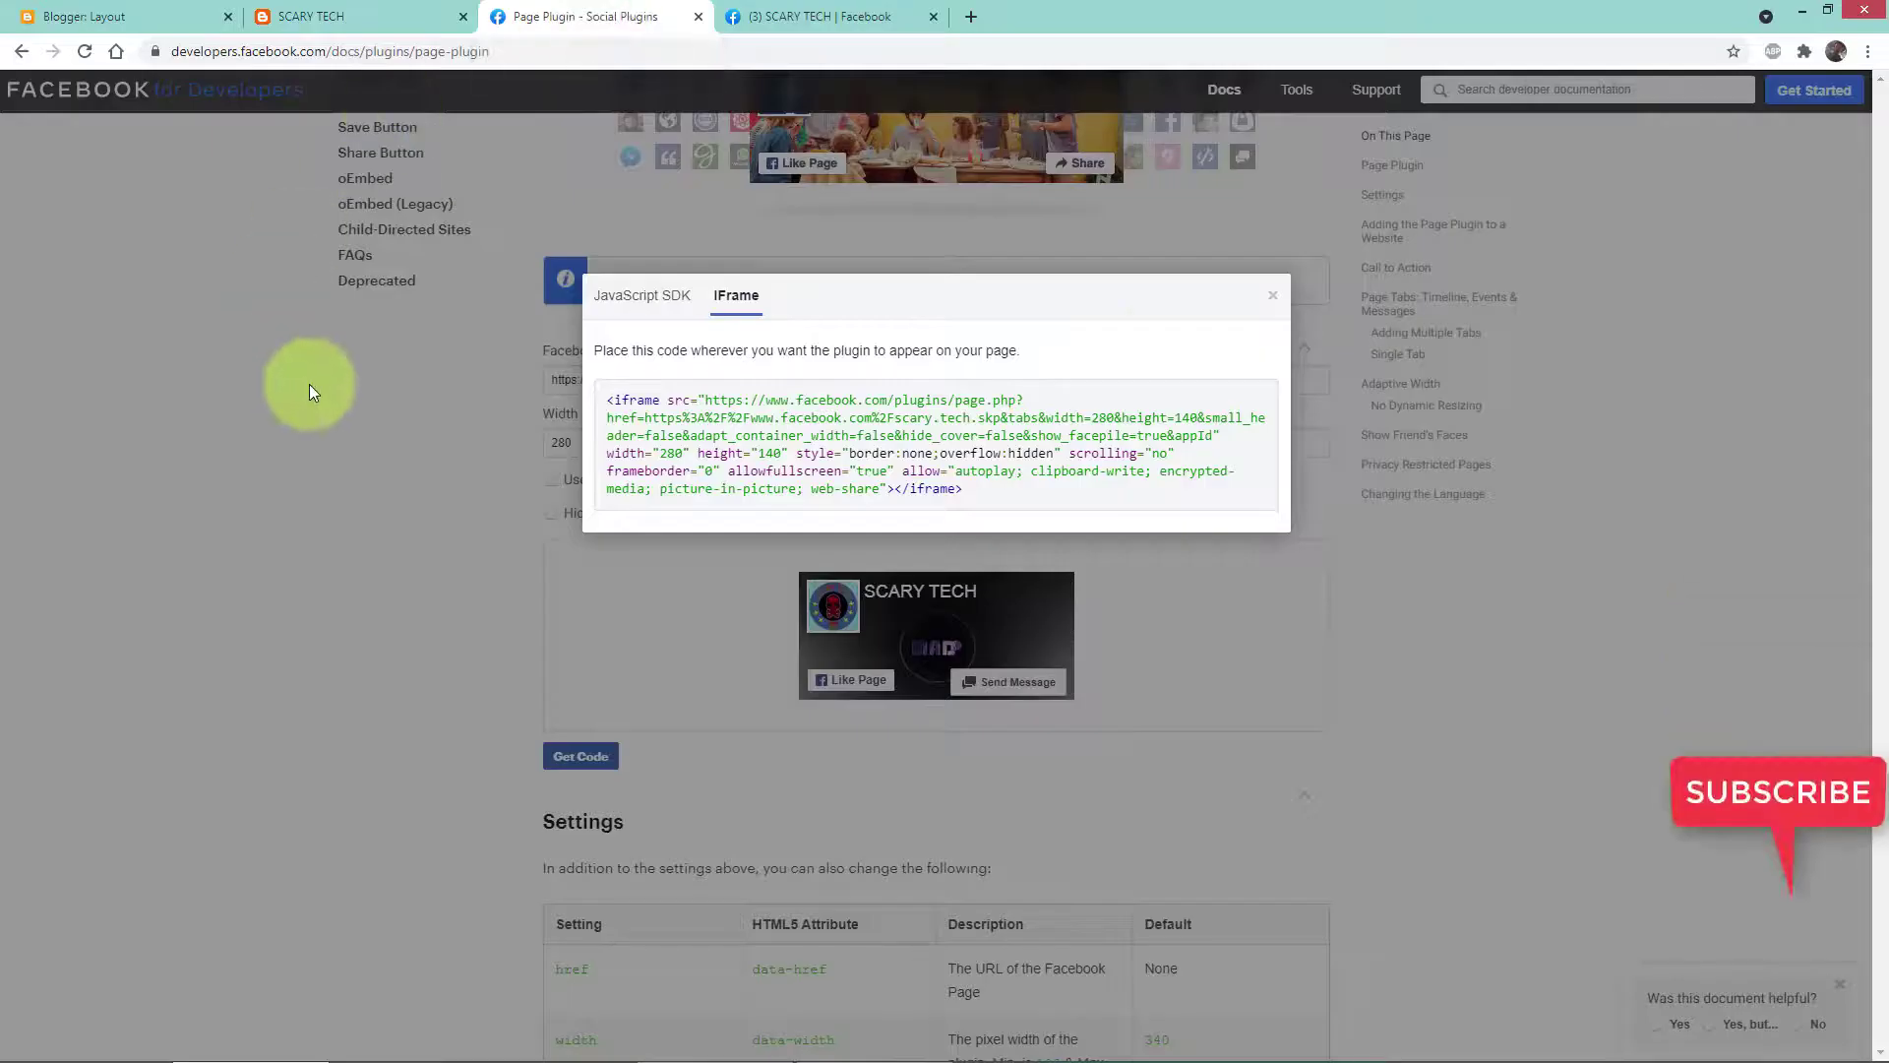
{"action": "left_click", "coordinate": [633, 303]}
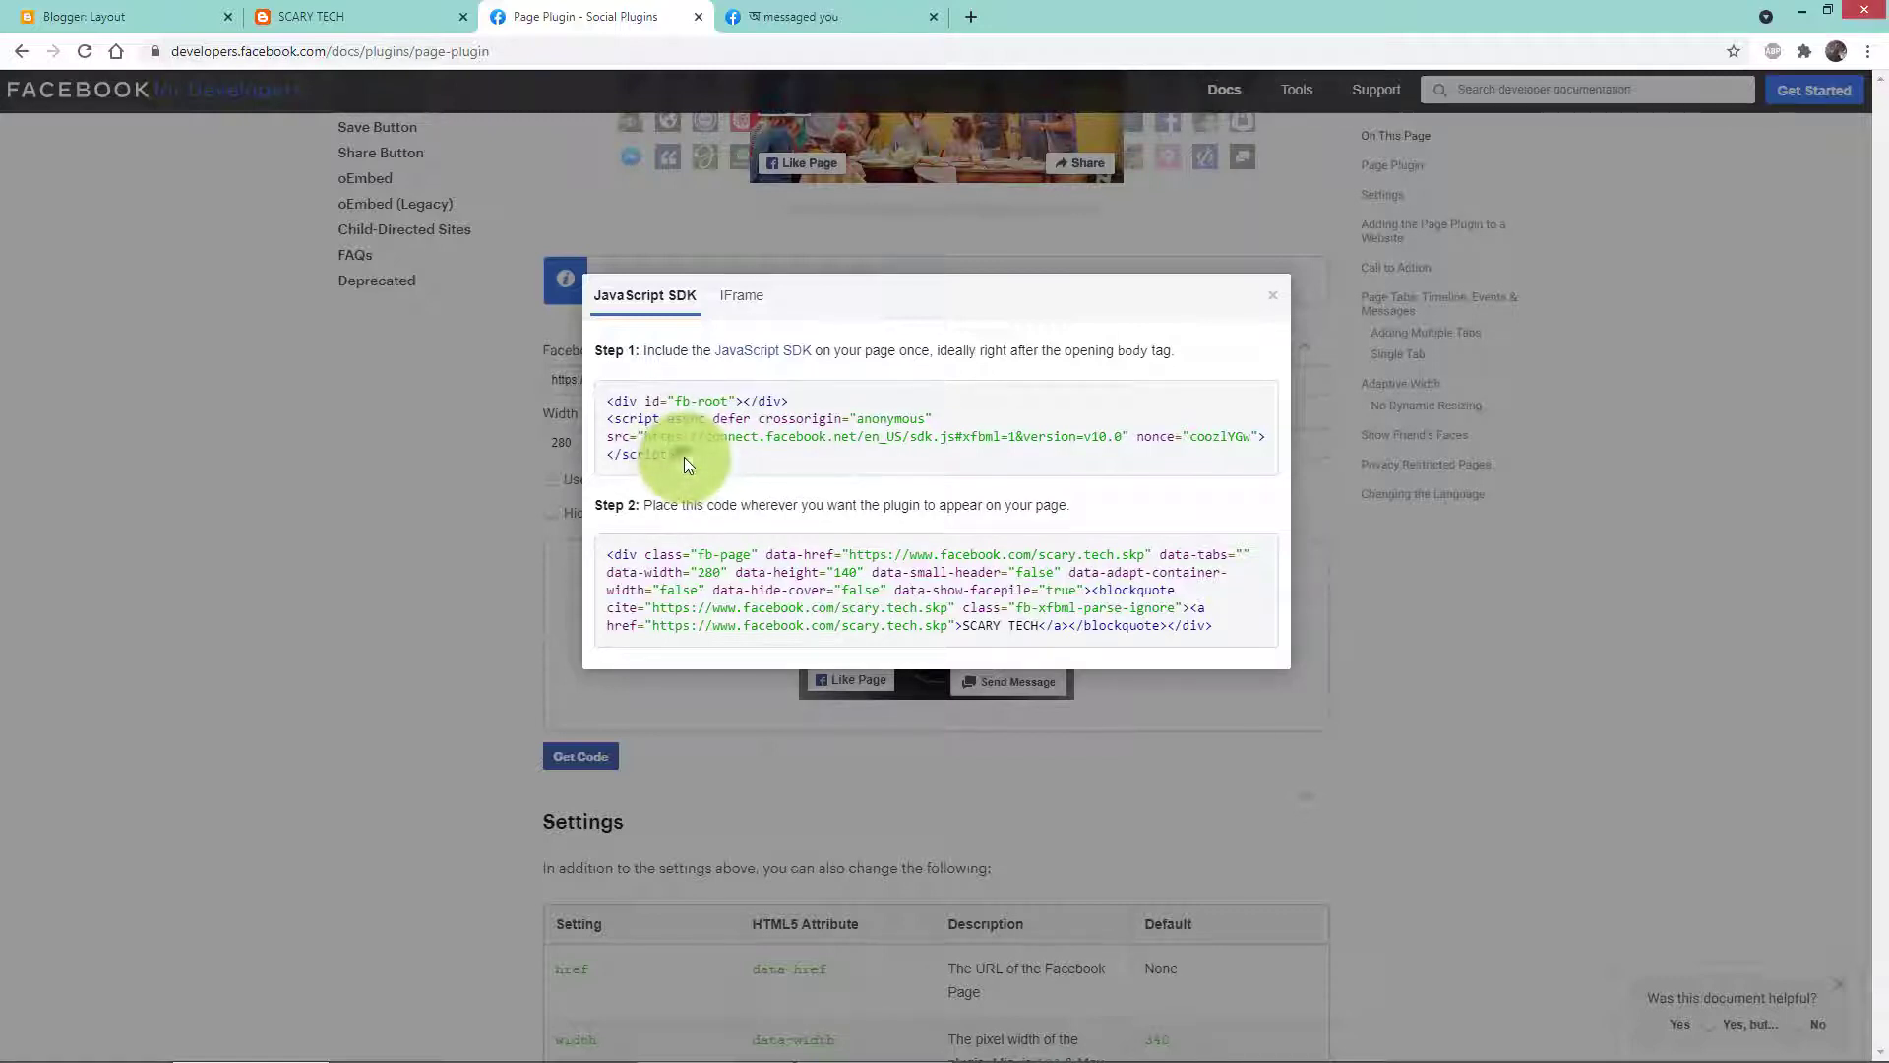
{"action": "left_click_drag", "start_coordinate": [686, 462], "coordinate": [611, 410]}
{"action": "right_click", "coordinate": [628, 407]}
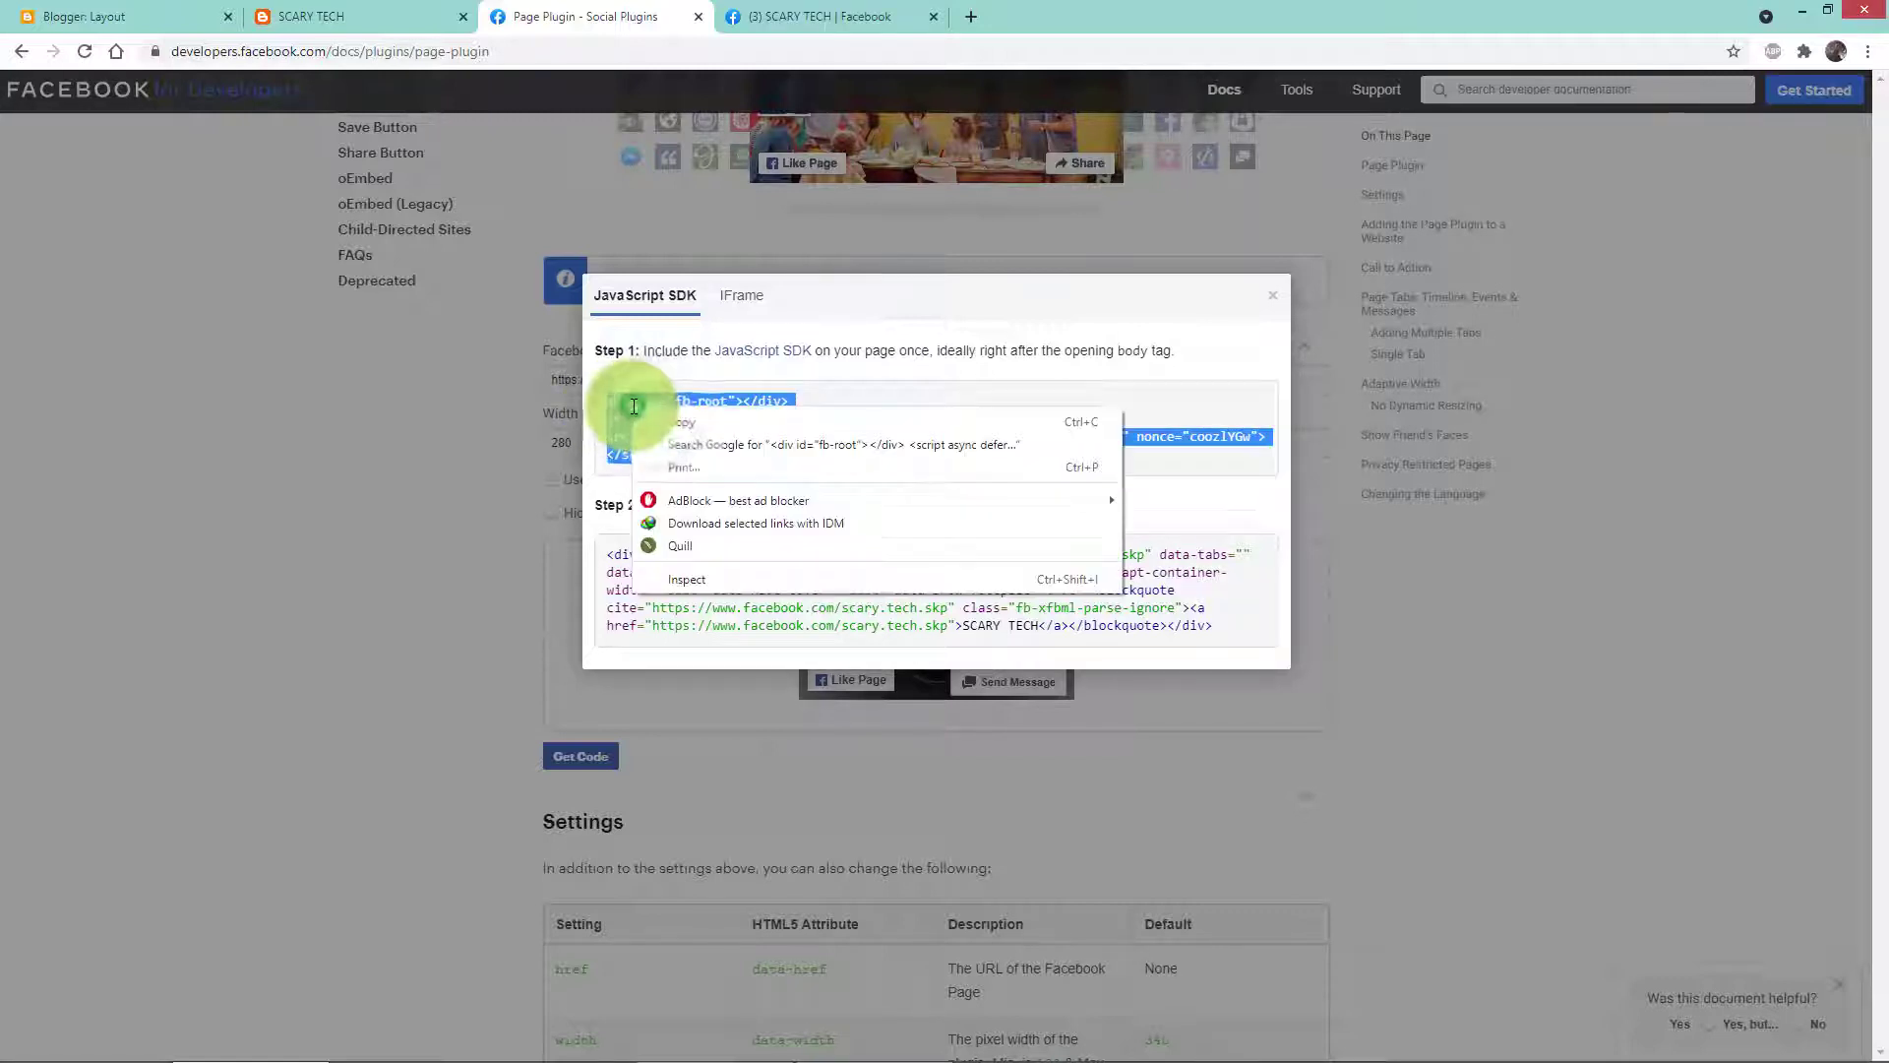
{"action": "left_click", "coordinate": [654, 422]}
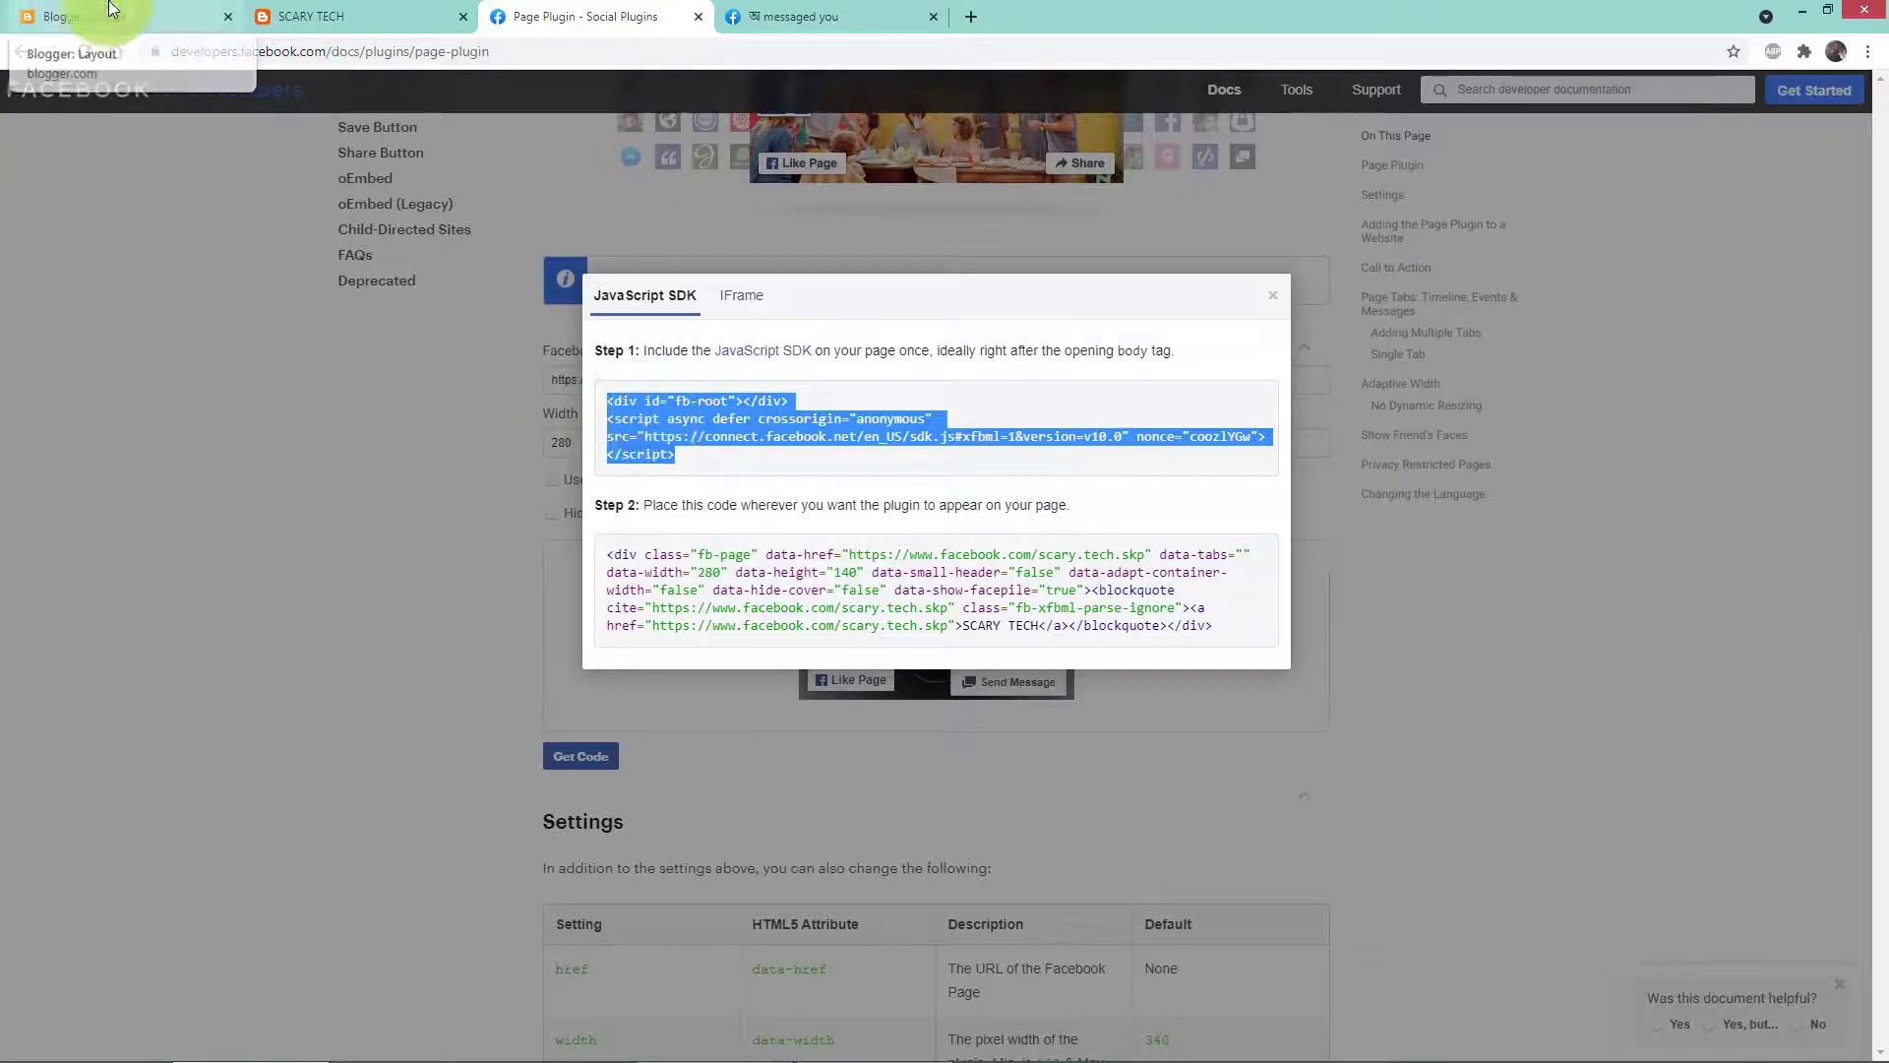
Step: Open the blog theme's HTML for editing in Blogger
{"action": "left_click", "coordinate": [59, 16]}
{"action": "left_click", "coordinate": [127, 598]}
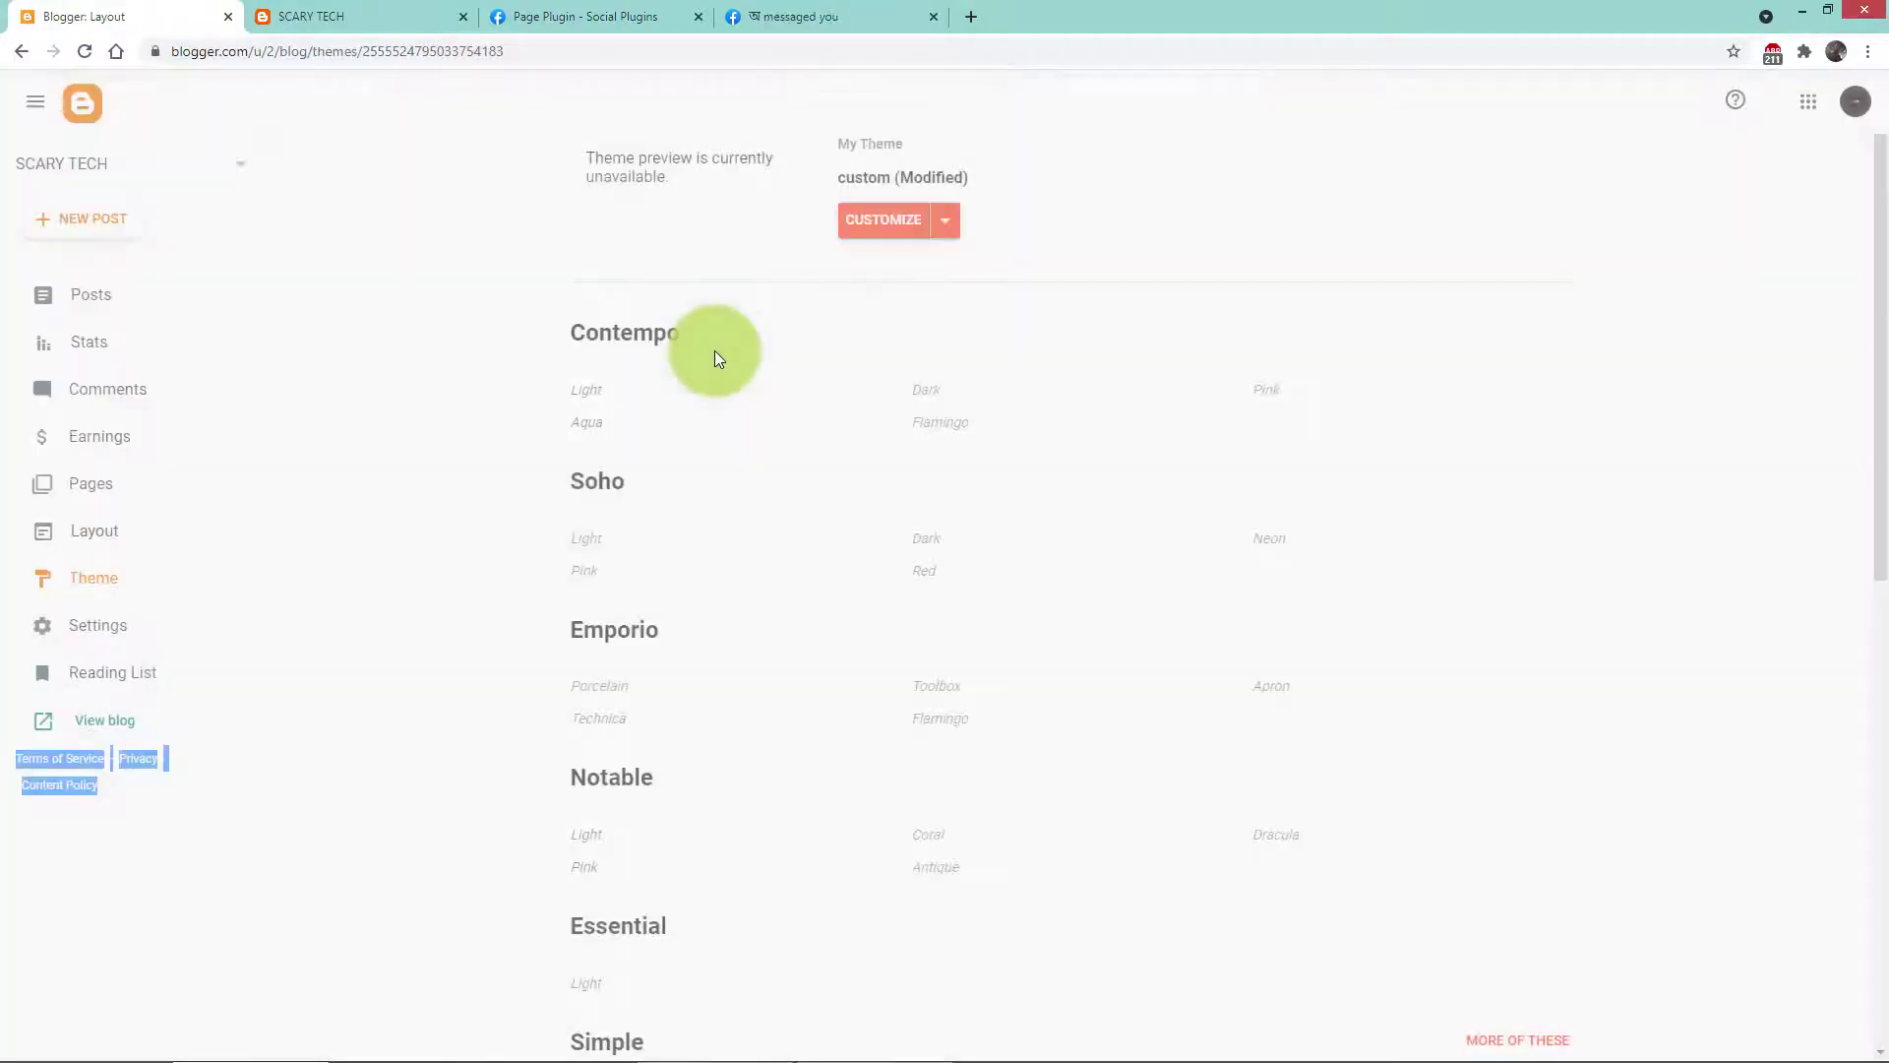
{"action": "left_click", "coordinate": [944, 284]}
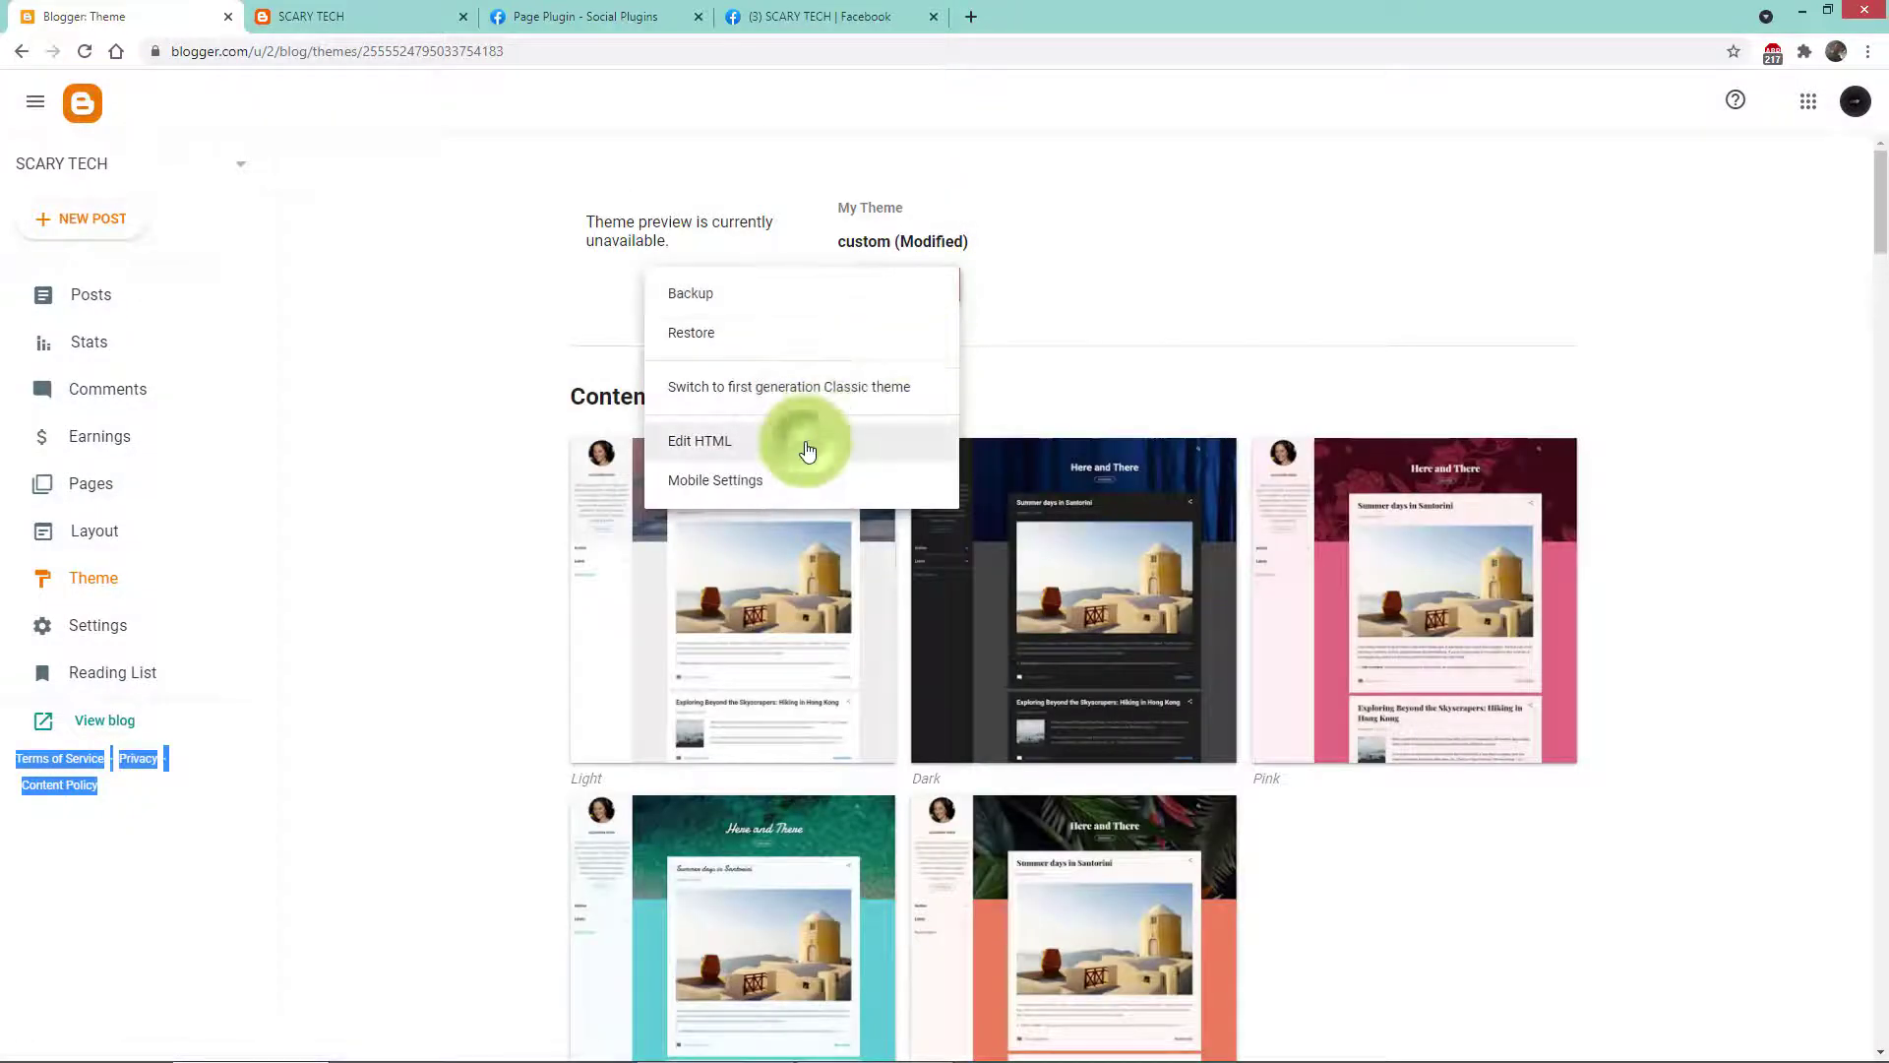
{"action": "left_click", "coordinate": [802, 441]}
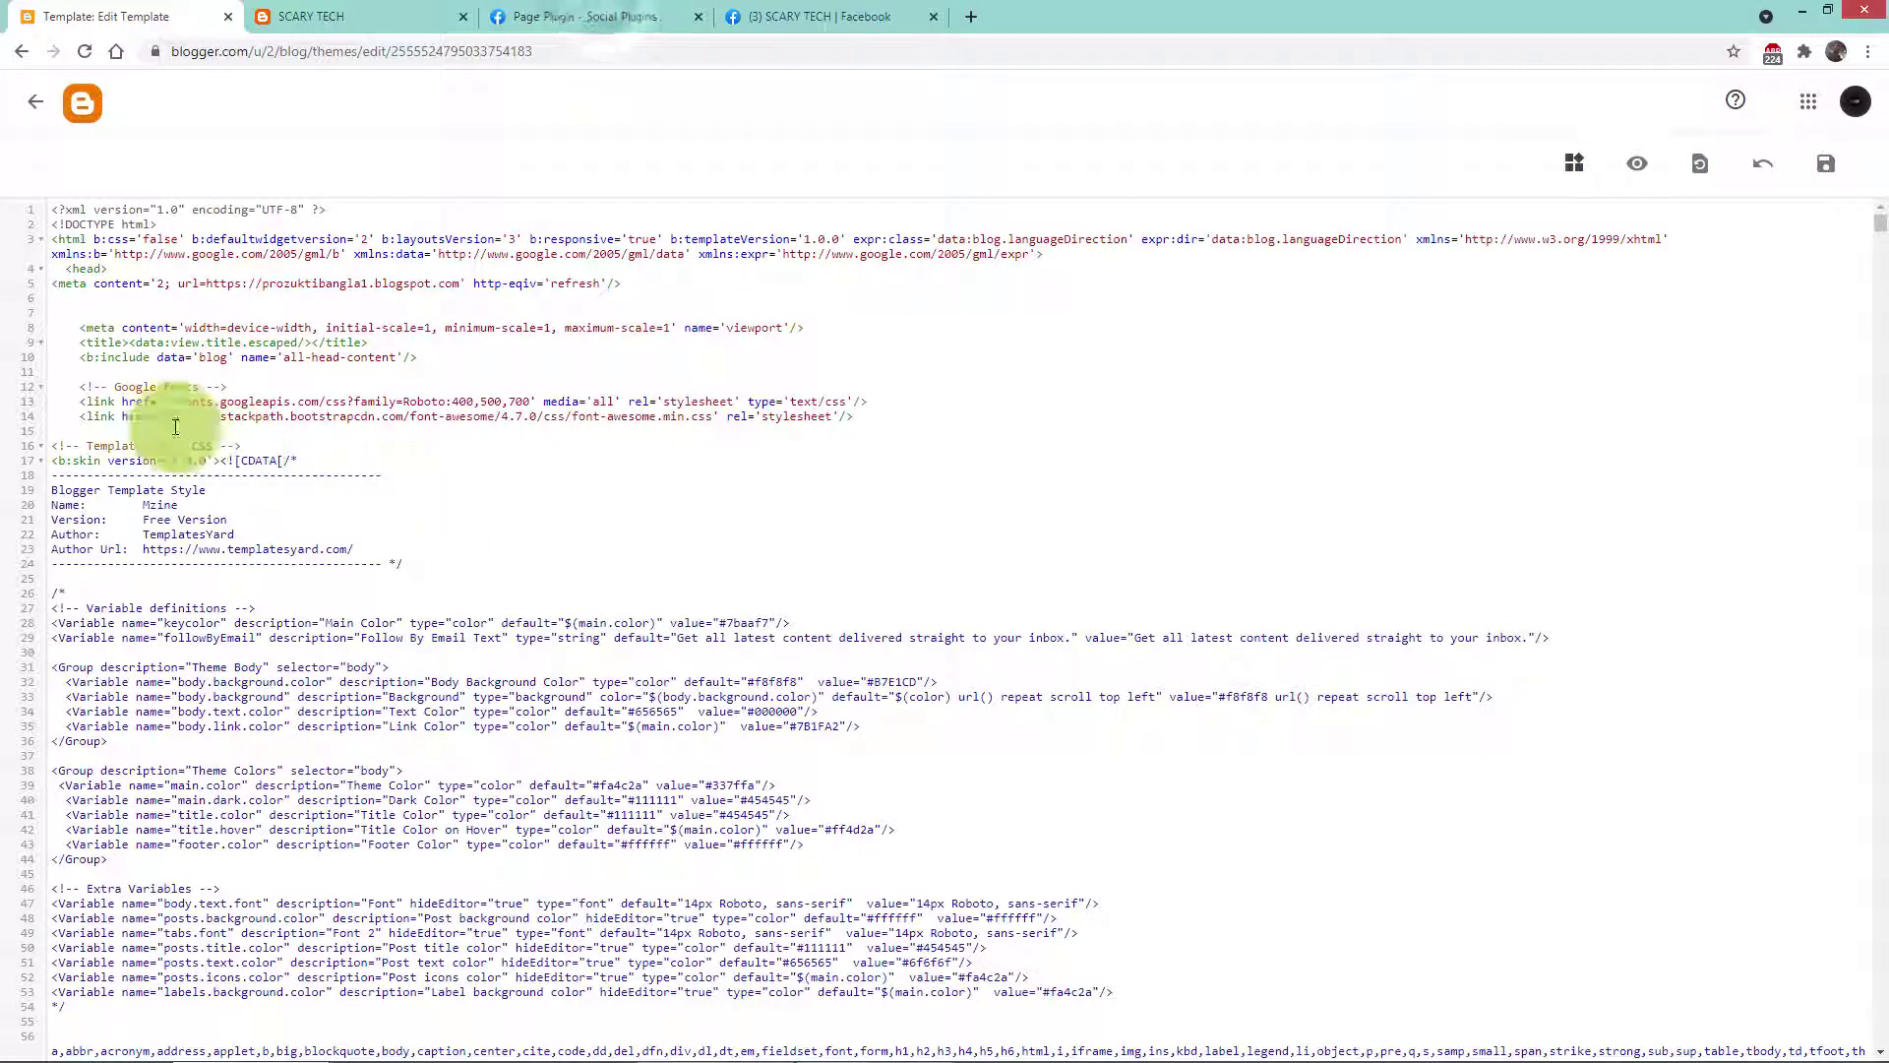
Step: Review the Step 1 JavaScript SDK snippet on Facebook's plugin page and return to the theme's HTML code
{"action": "left_click", "coordinate": [588, 16]}
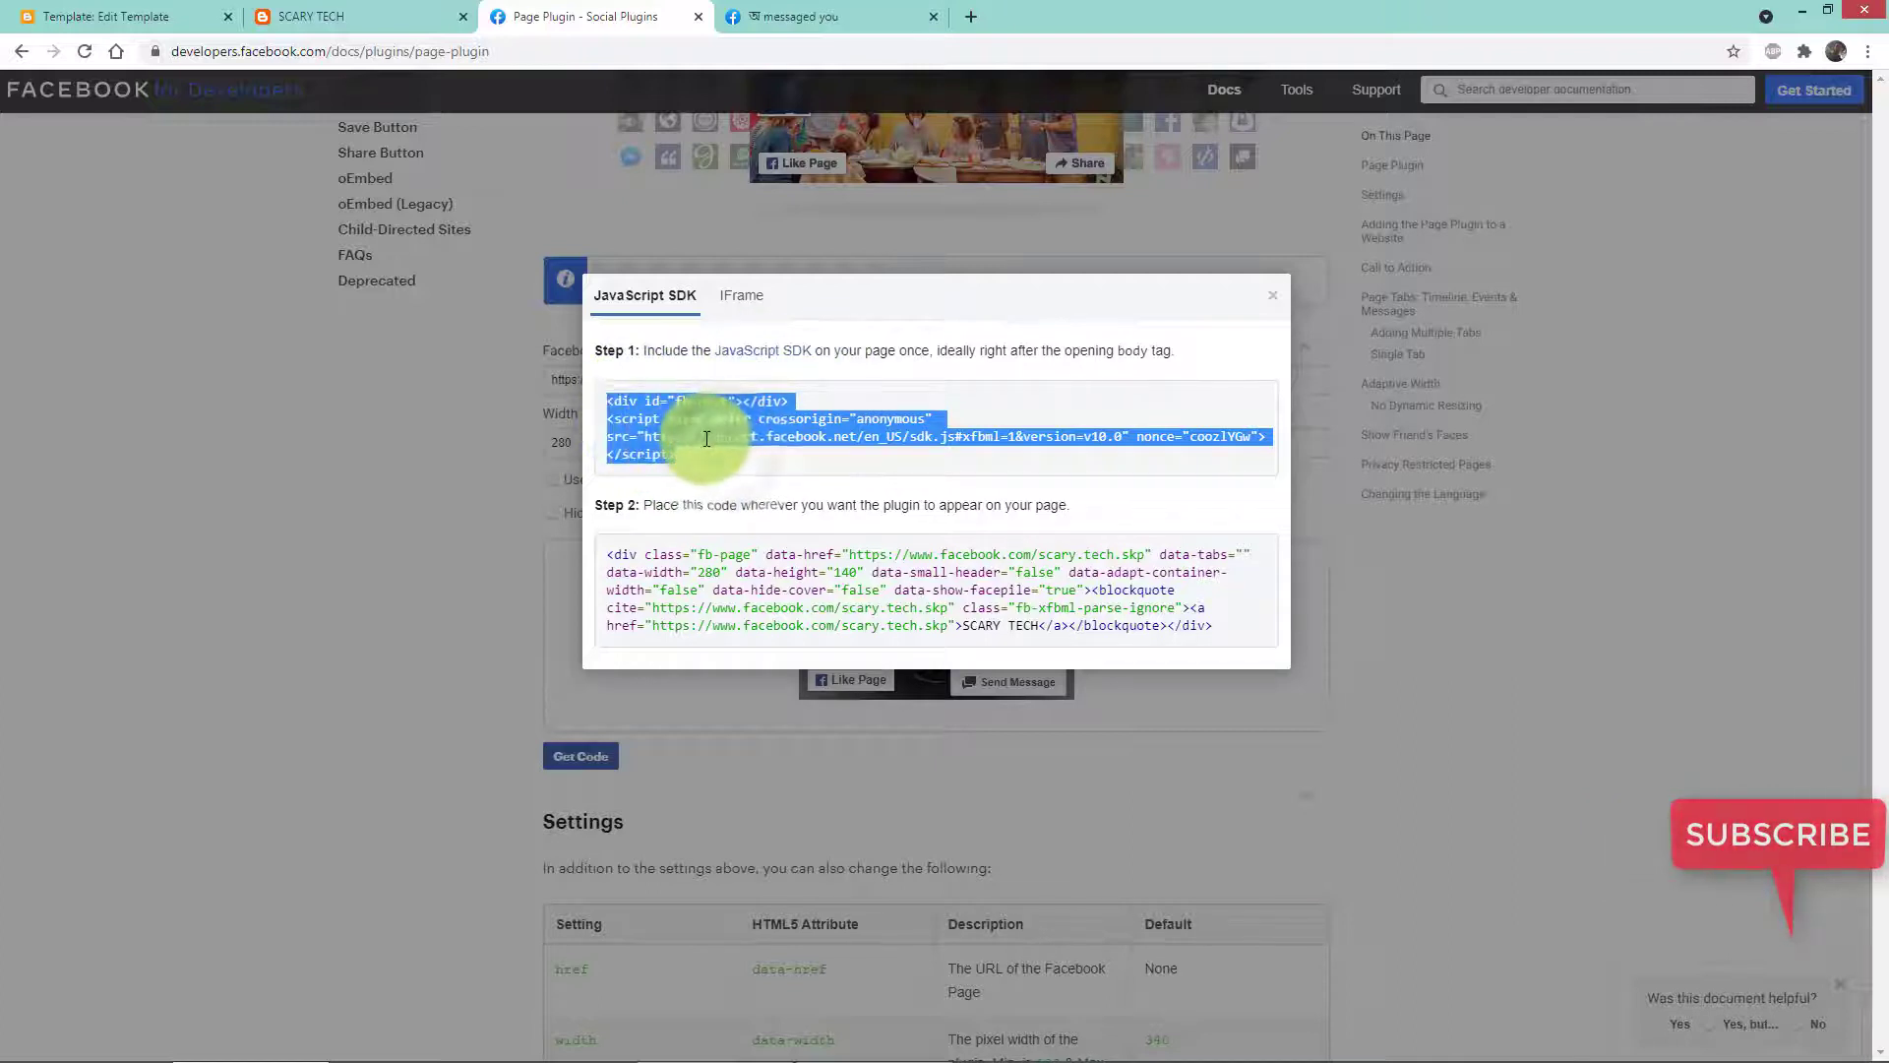
{"action": "left_click_drag", "start_coordinate": [735, 458], "coordinate": [610, 402]}
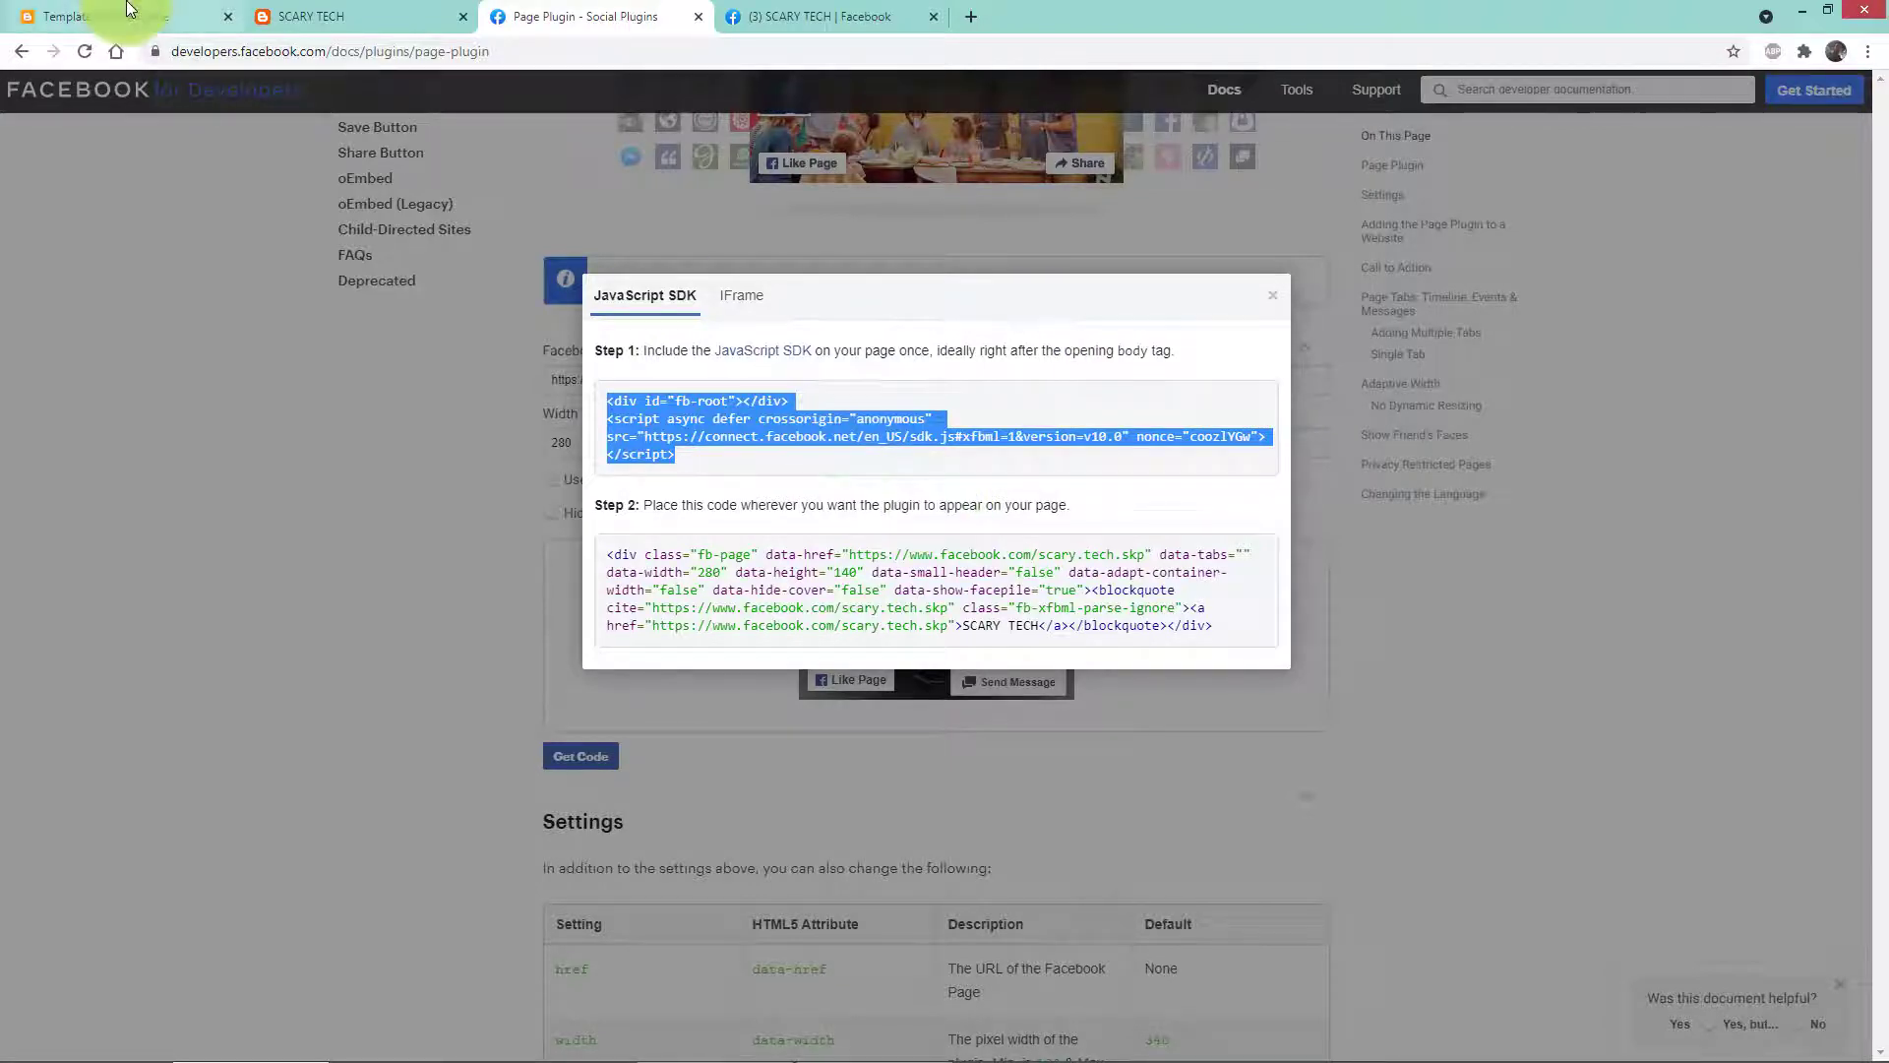
{"action": "left_click", "coordinate": [157, 16]}
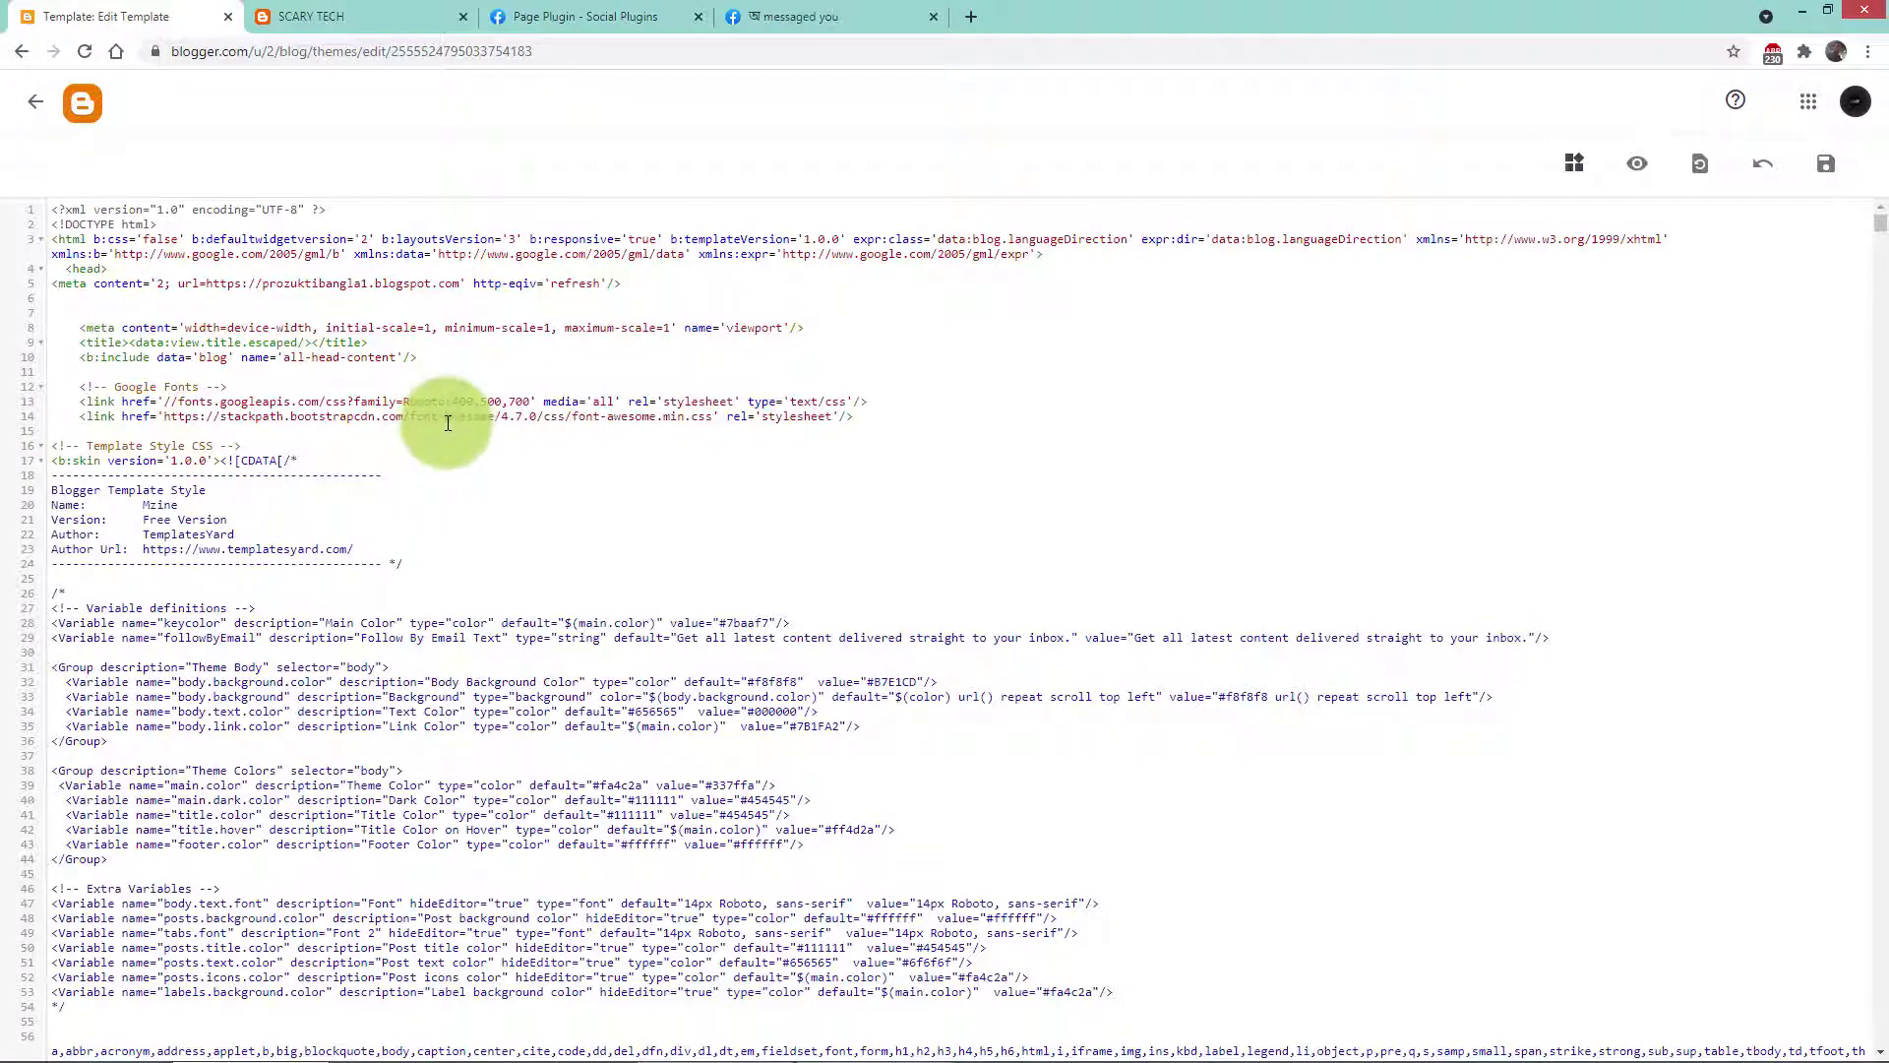
Step: Search the theme HTML for "body" and place the cursor on the blank line above the Theme Options comment
{"action": "key", "text": "ctrl+f"}
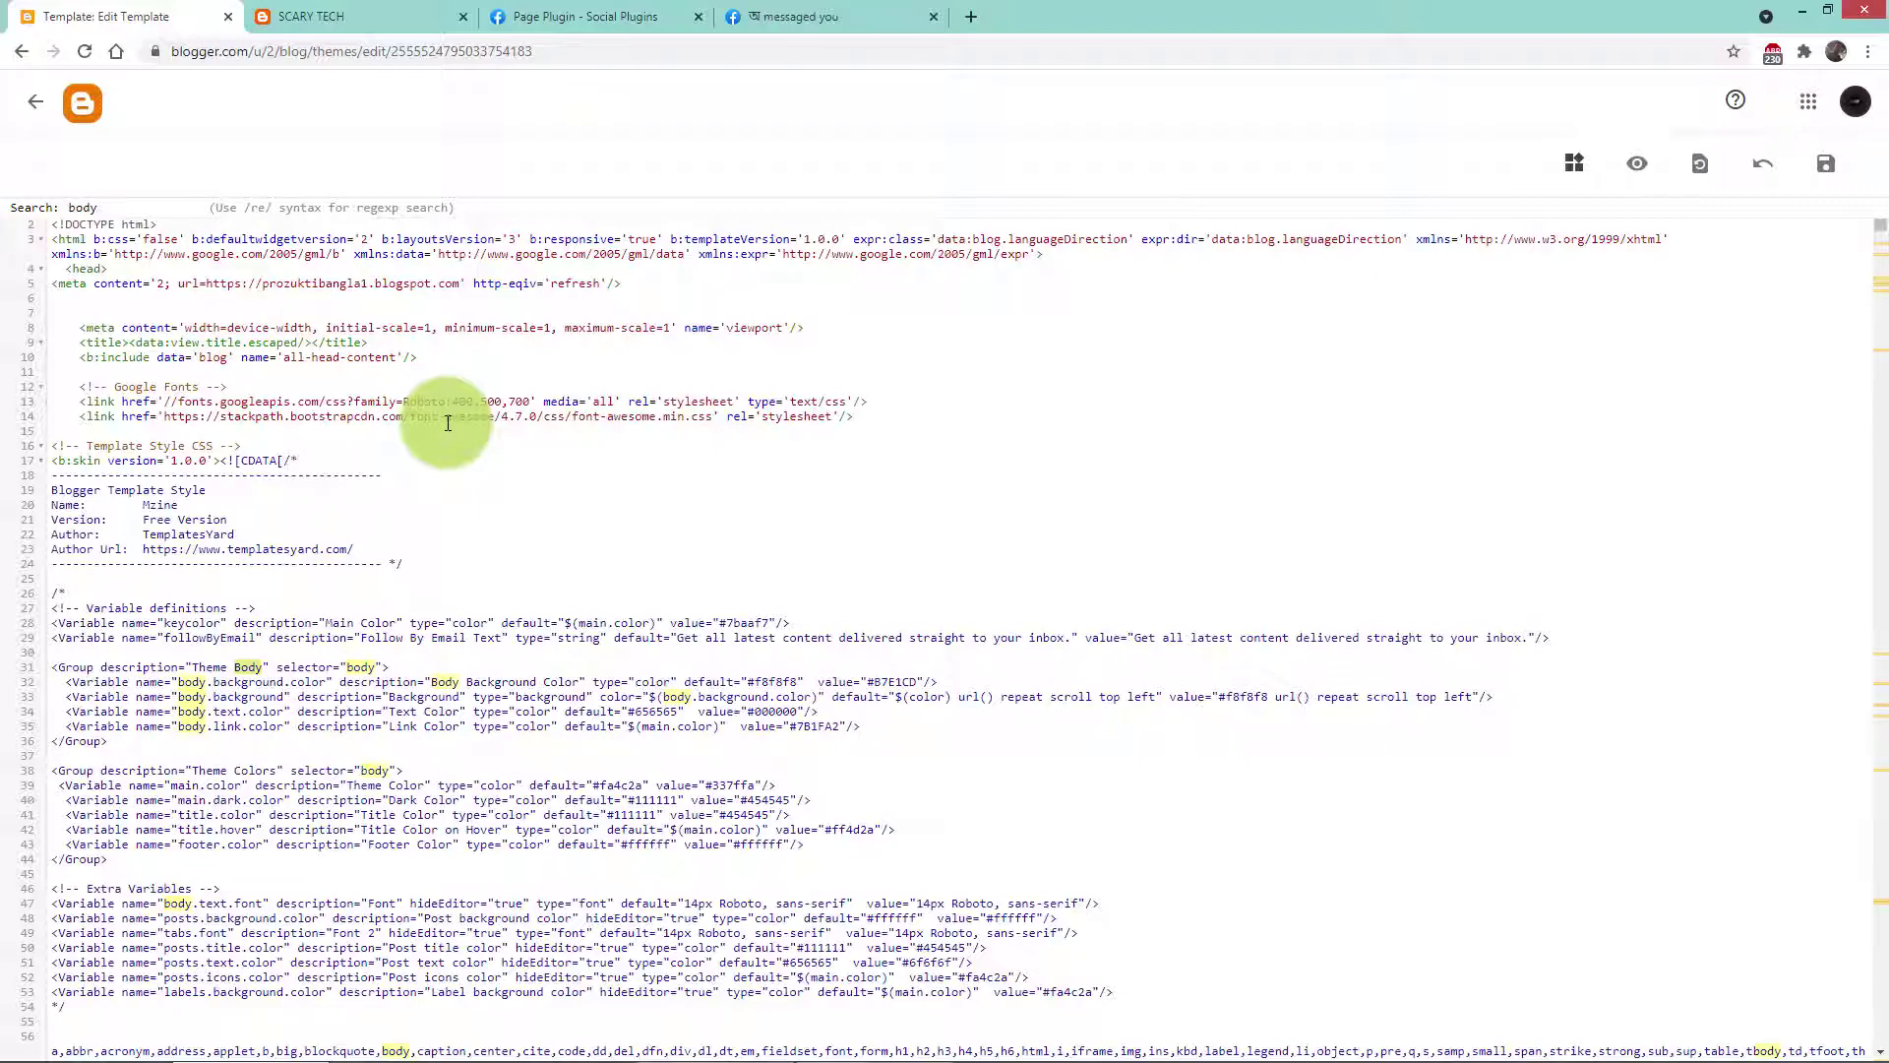
{"action": "scroll", "coordinate": [255, 826], "scroll_direction": "down", "scroll_amount": 7}
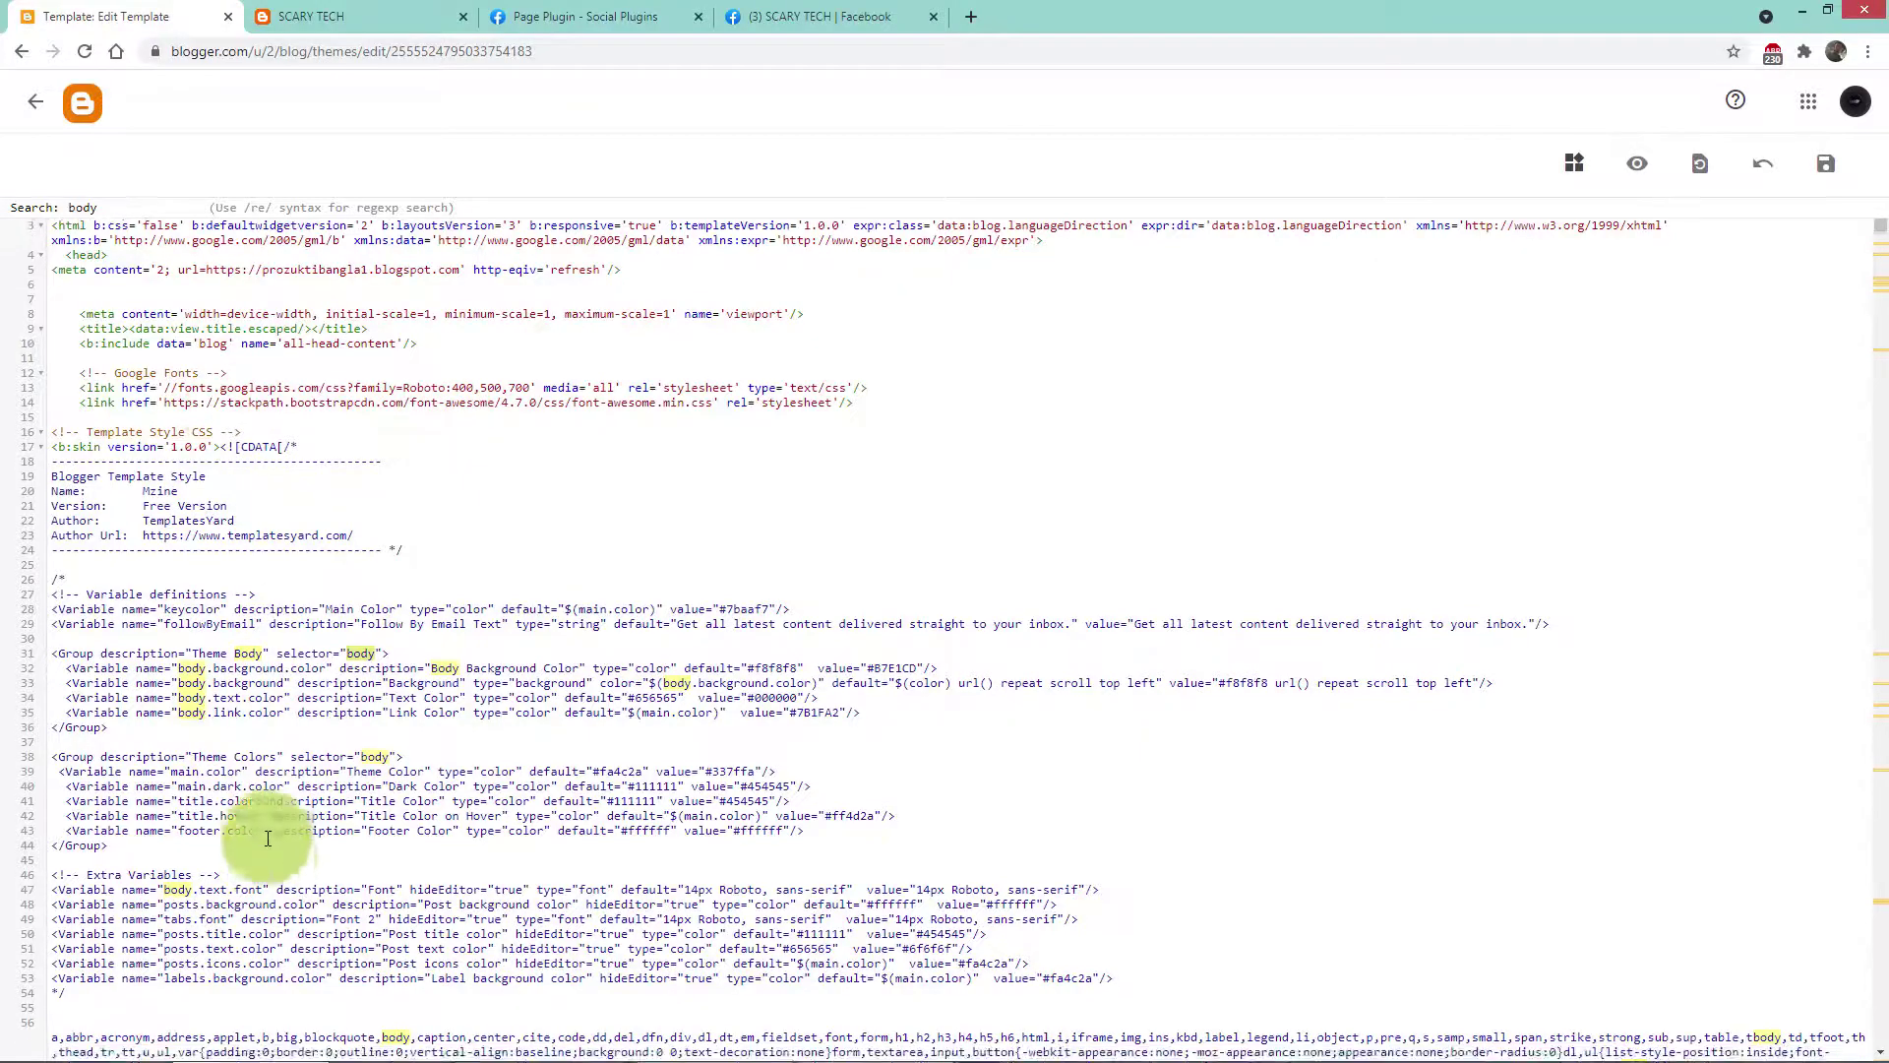
{"action": "scroll", "coordinate": [207, 689], "scroll_direction": "down", "scroll_amount": 10}
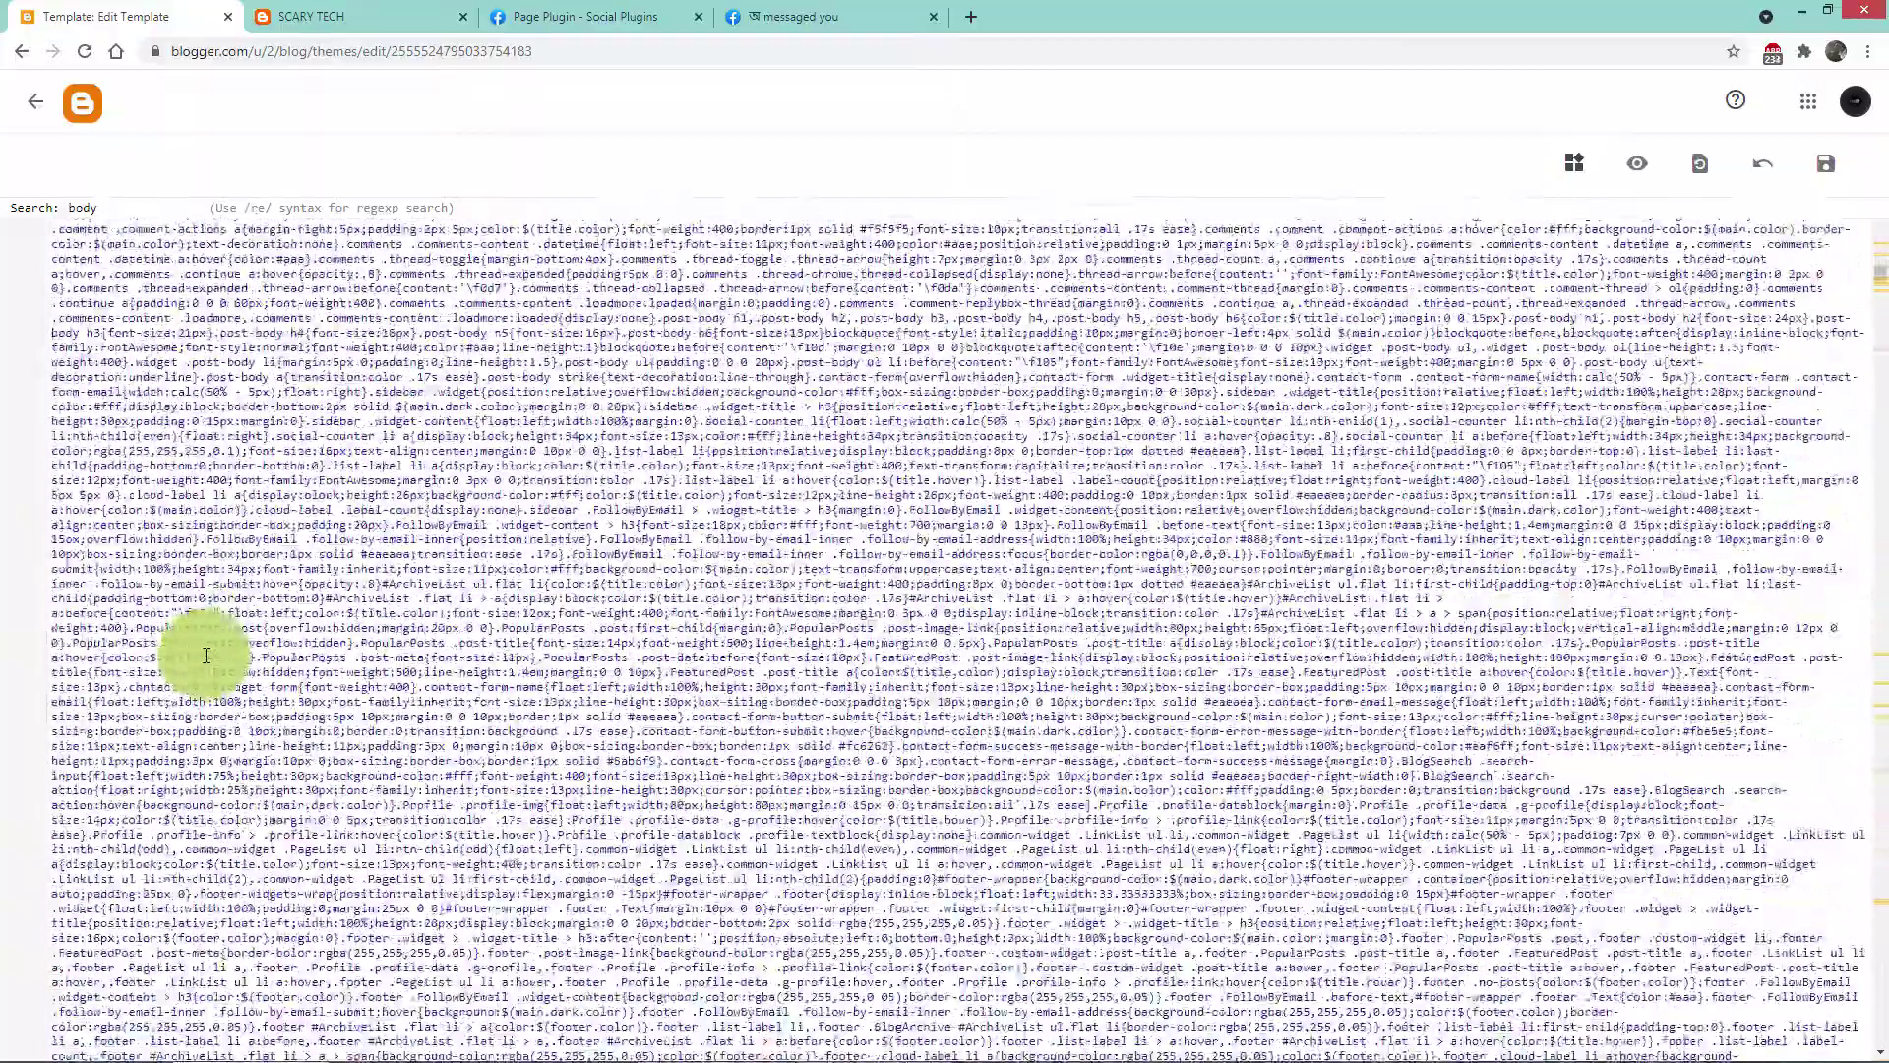
{"action": "scroll", "coordinate": [198, 646], "scroll_direction": "down", "scroll_amount": 5}
{"action": "scroll", "coordinate": [198, 646], "scroll_direction": "up", "scroll_amount": 4}
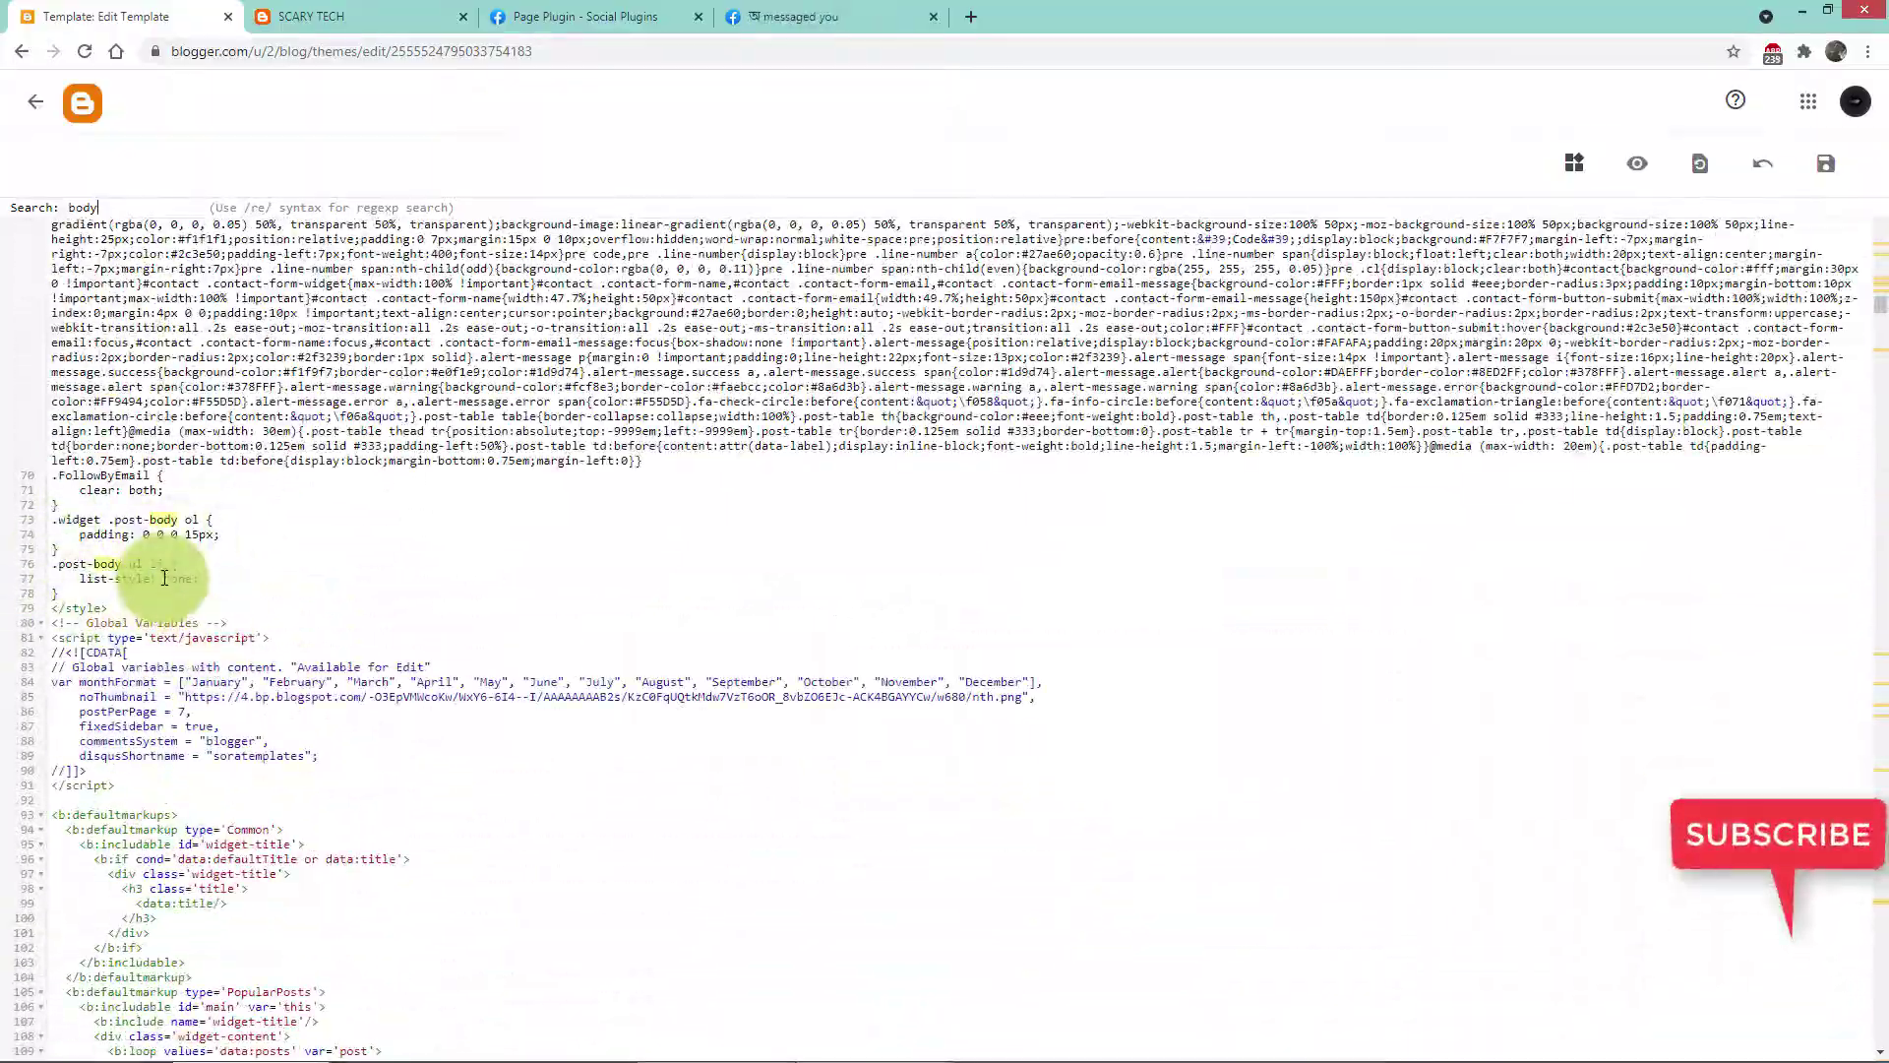
{"action": "scroll", "coordinate": [126, 591], "scroll_direction": "down", "scroll_amount": 2}
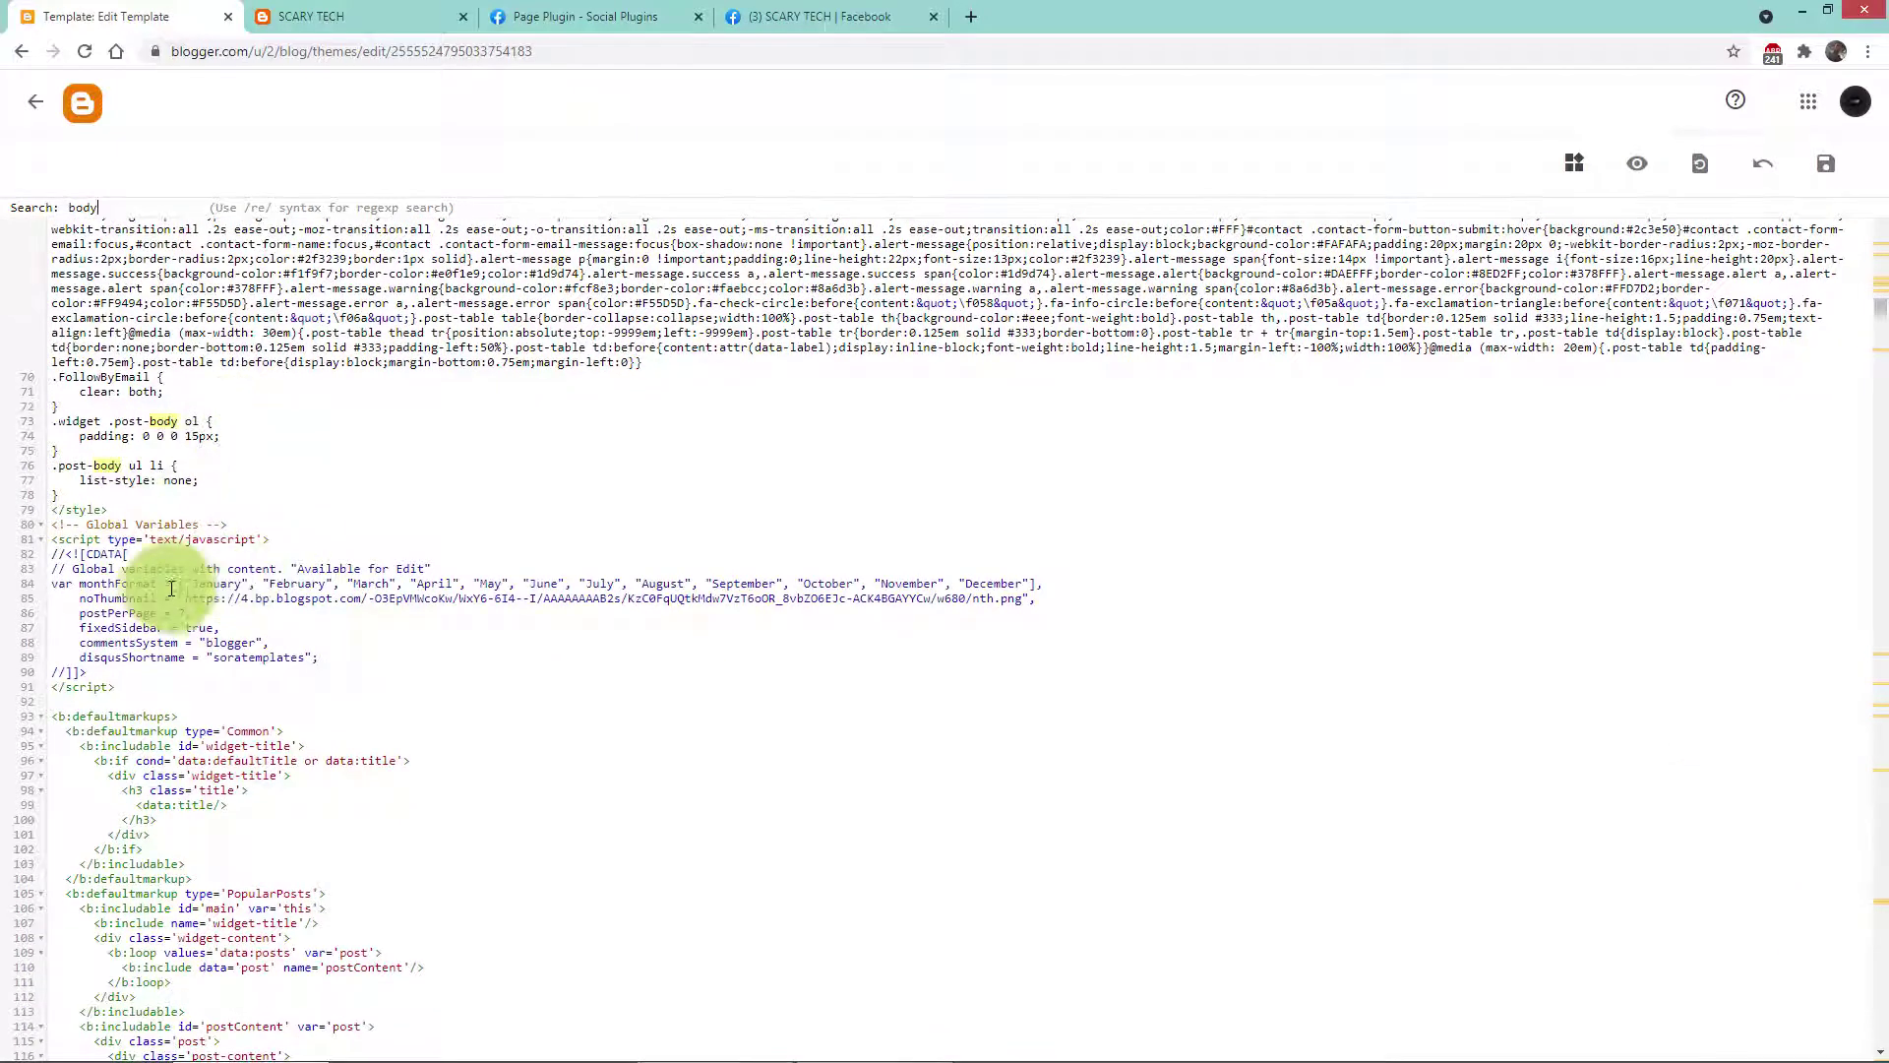
{"action": "scroll", "coordinate": [169, 569], "scroll_direction": "down", "scroll_amount": 4}
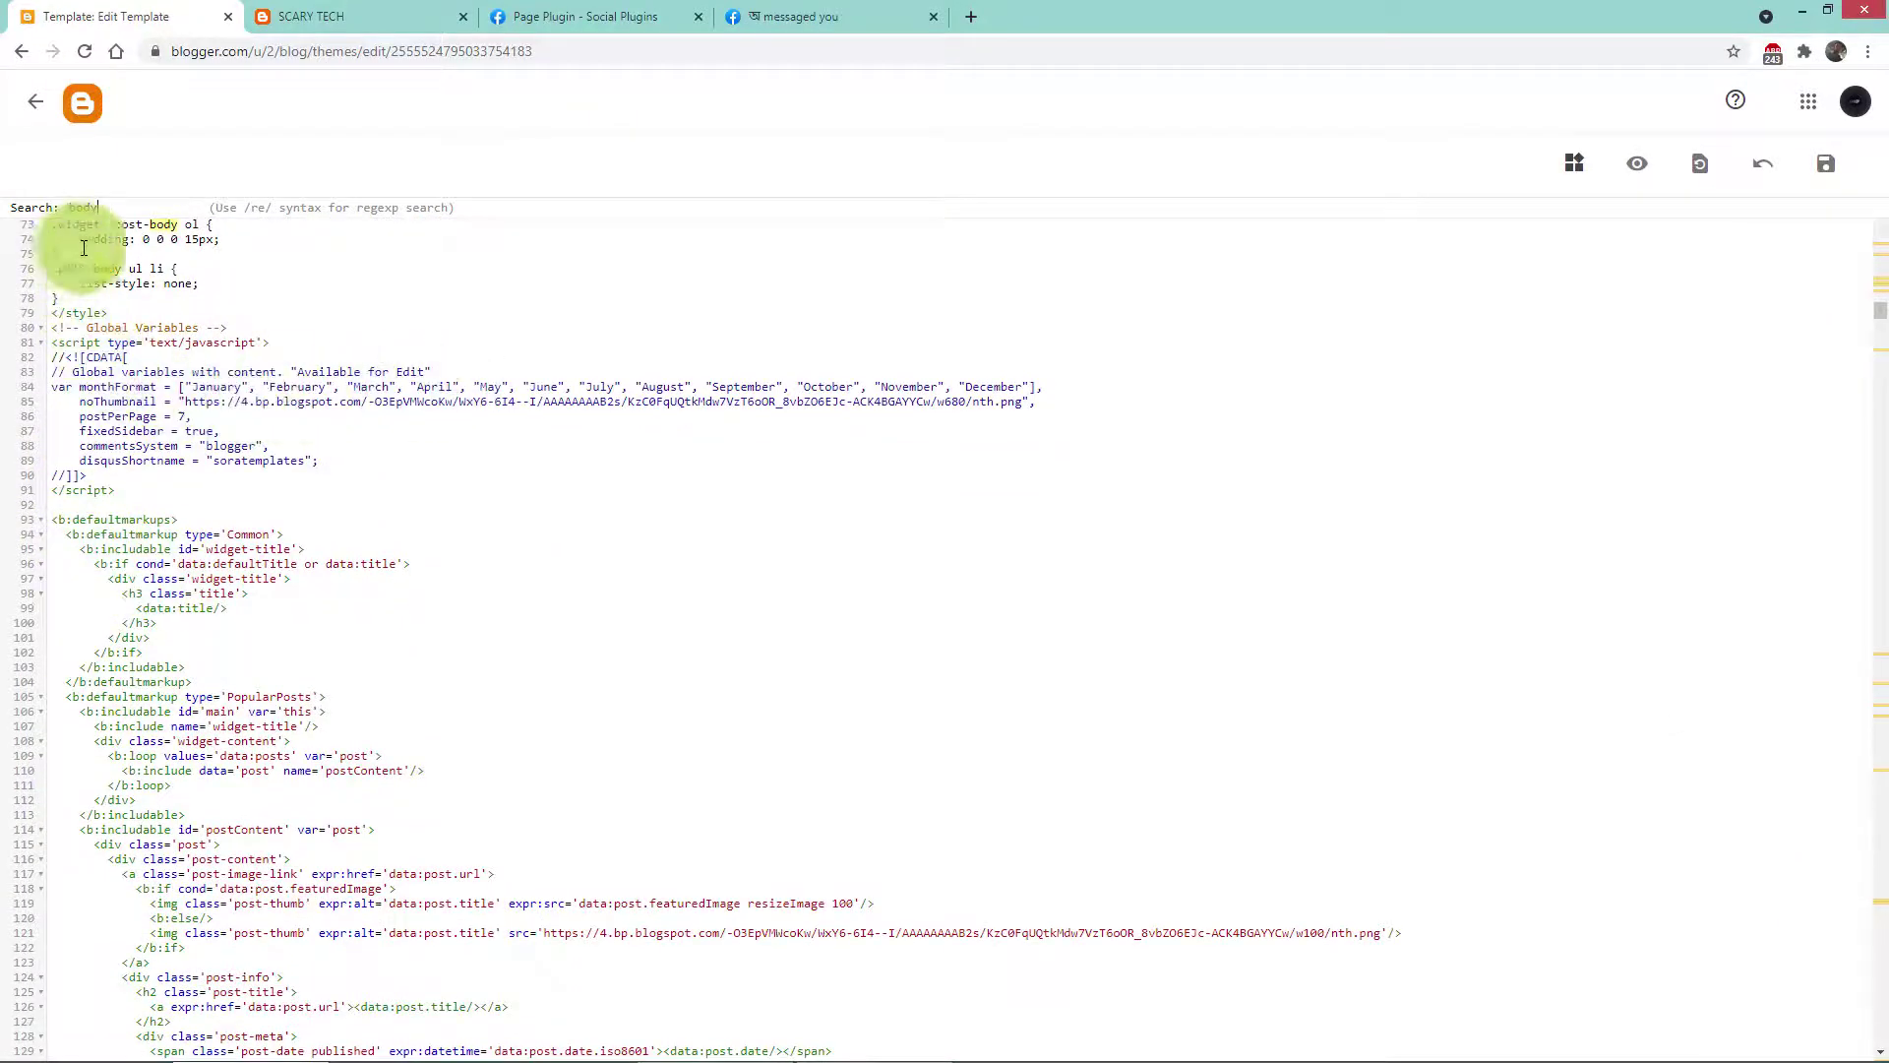
{"action": "scroll", "coordinate": [198, 506], "scroll_direction": "down", "scroll_amount": 20}
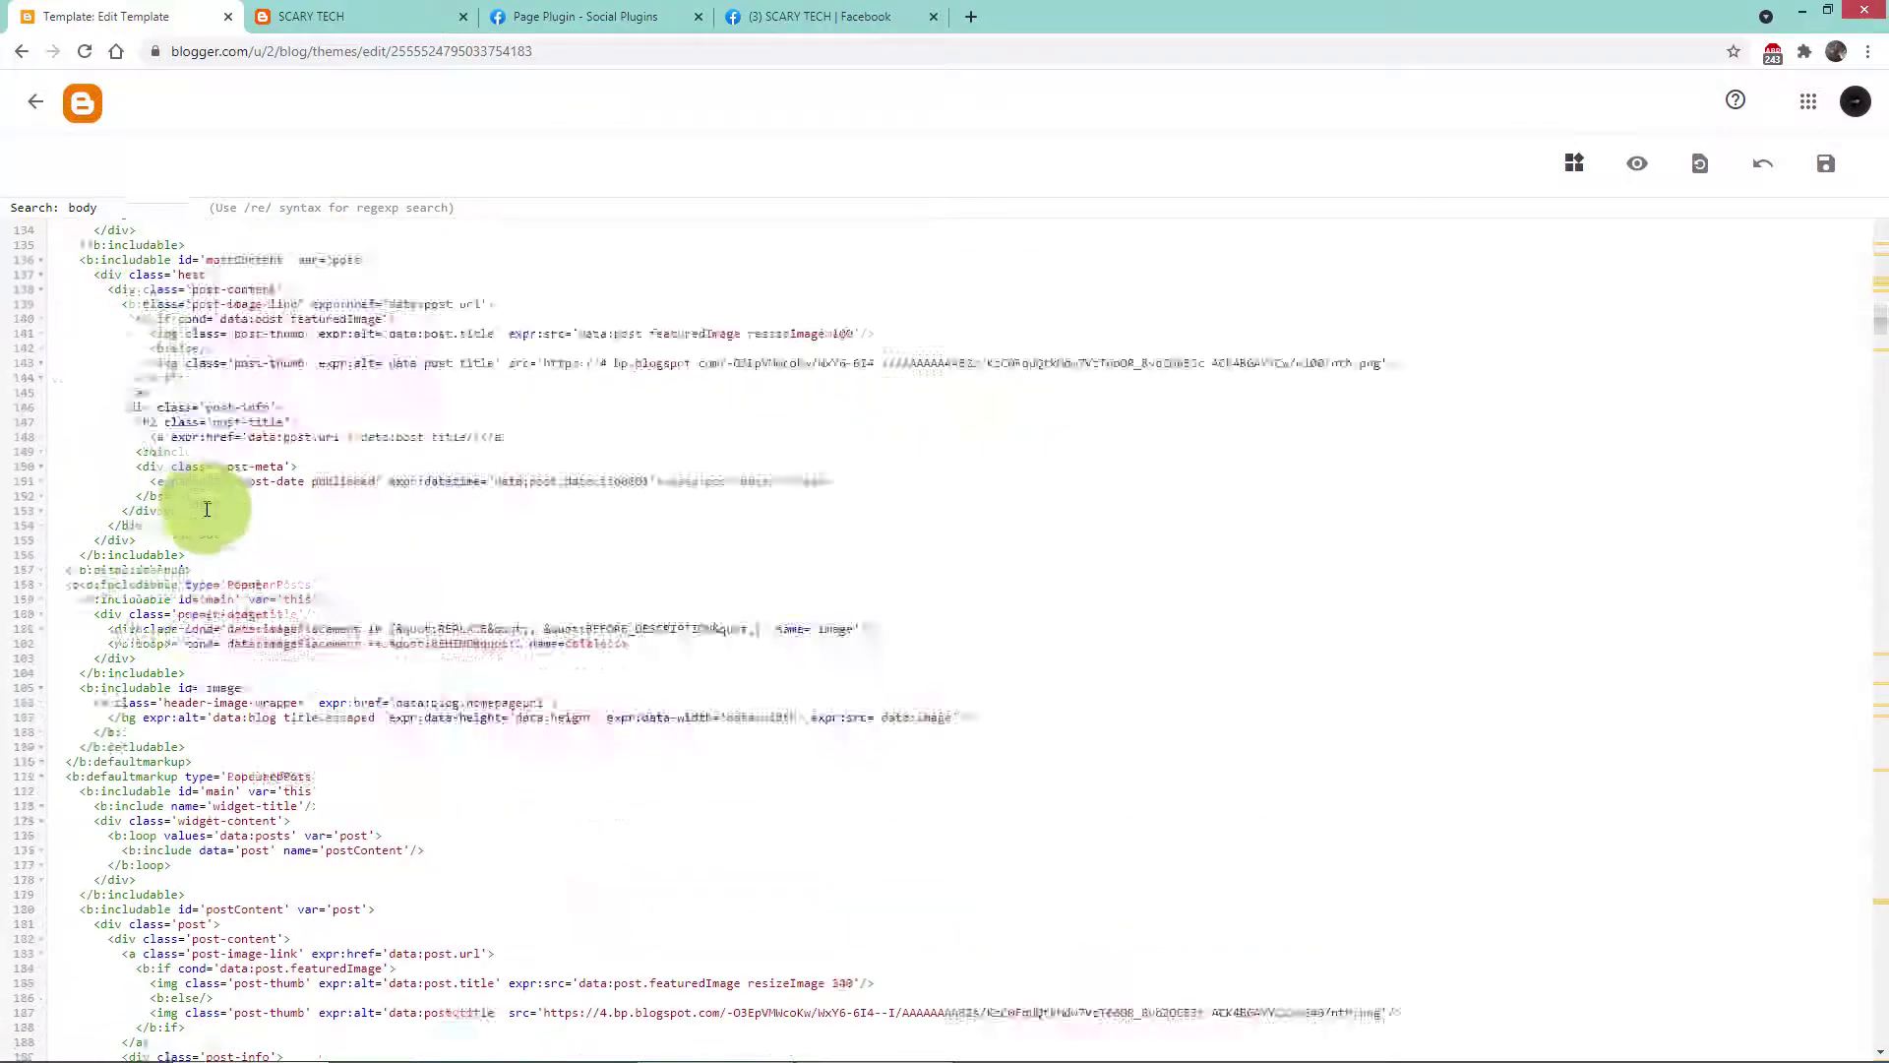
{"action": "scroll", "coordinate": [206, 509], "scroll_direction": "down", "scroll_amount": 12}
{"action": "scroll", "coordinate": [206, 508], "scroll_direction": "up", "scroll_amount": 10}
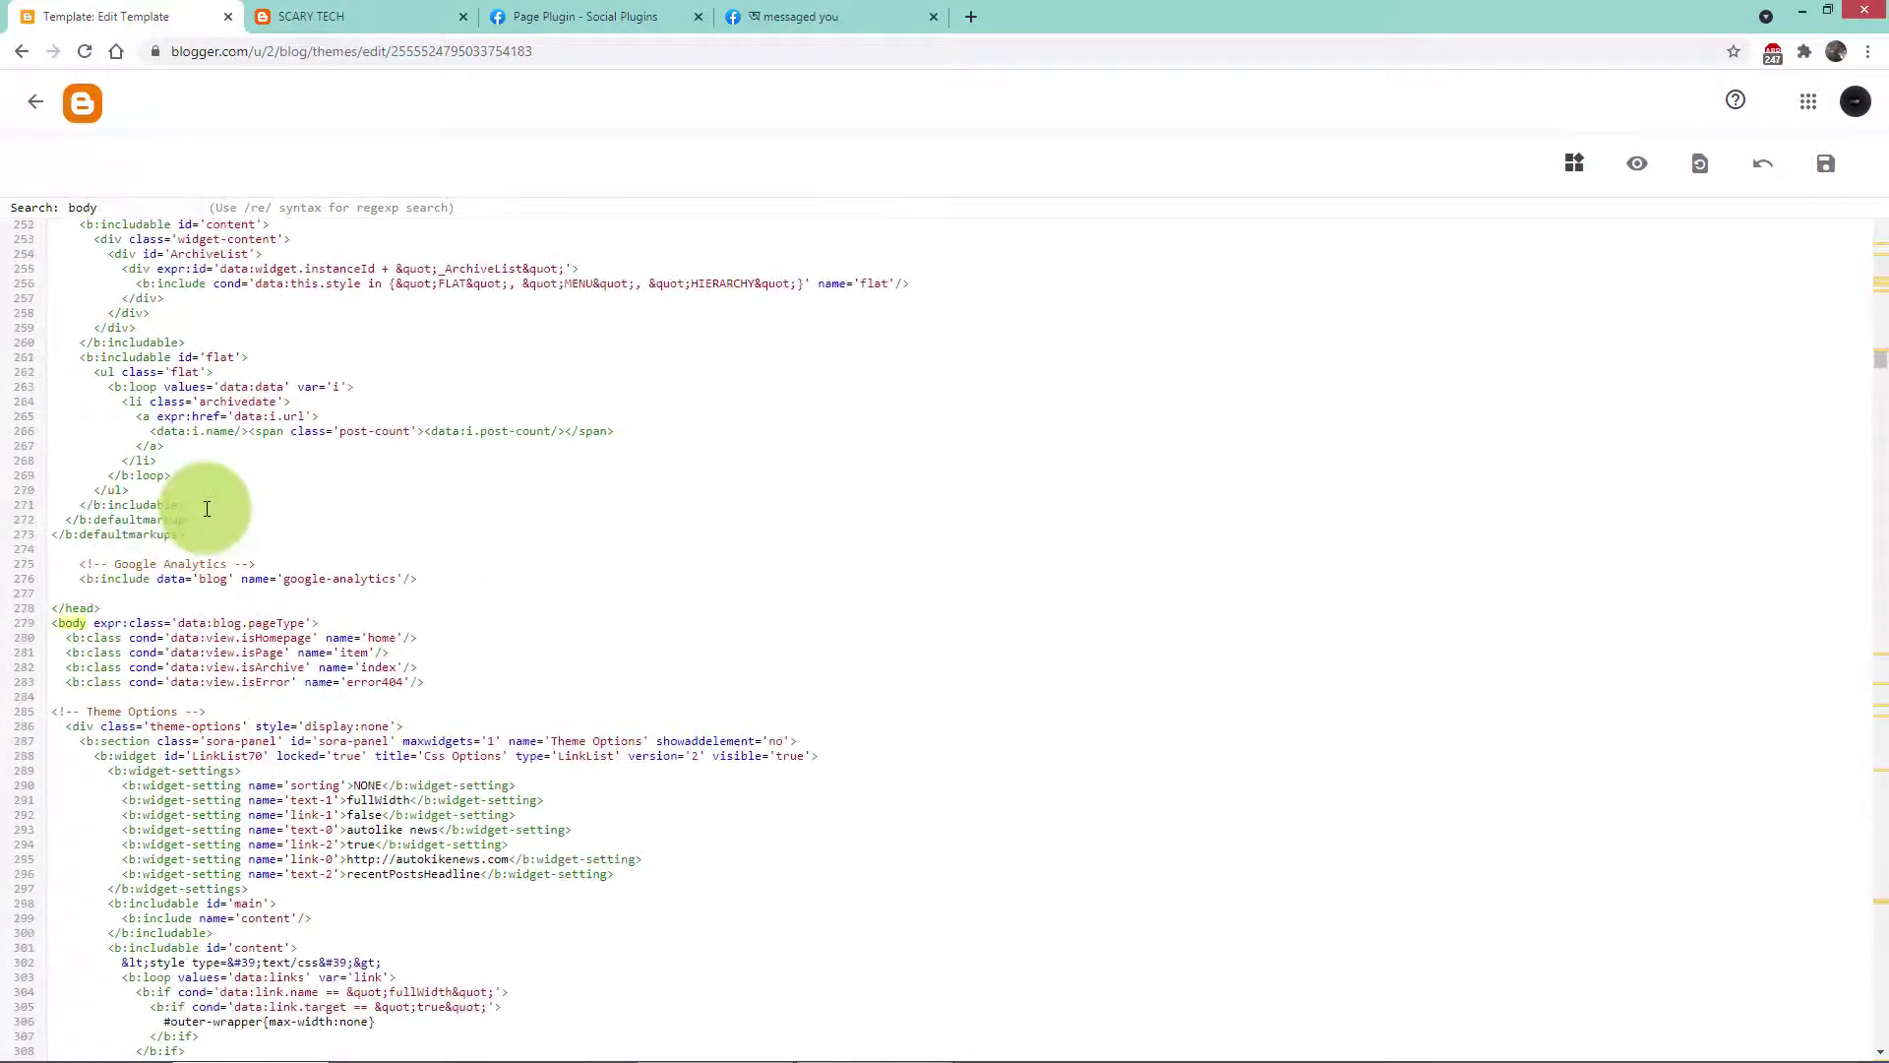
{"action": "scroll", "coordinate": [69, 611], "scroll_direction": "down", "scroll_amount": 3}
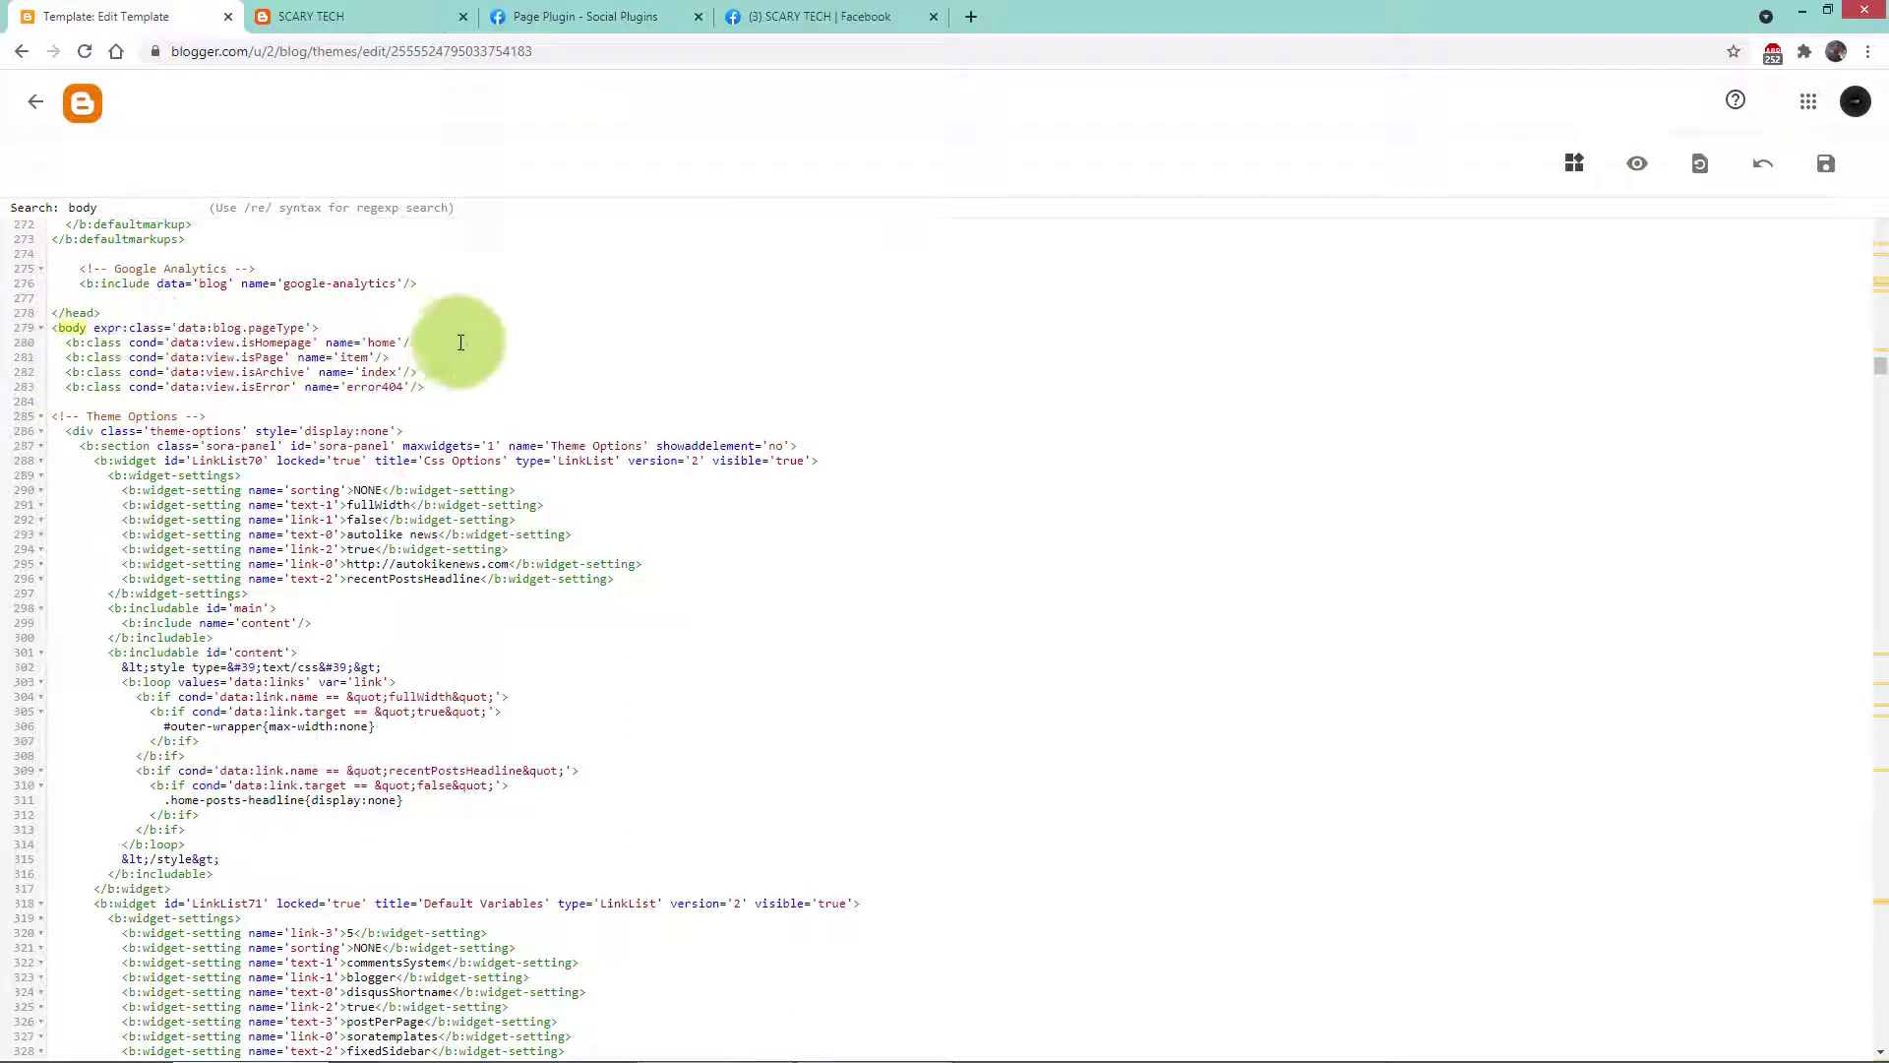
{"action": "left_click", "coordinate": [387, 404]}
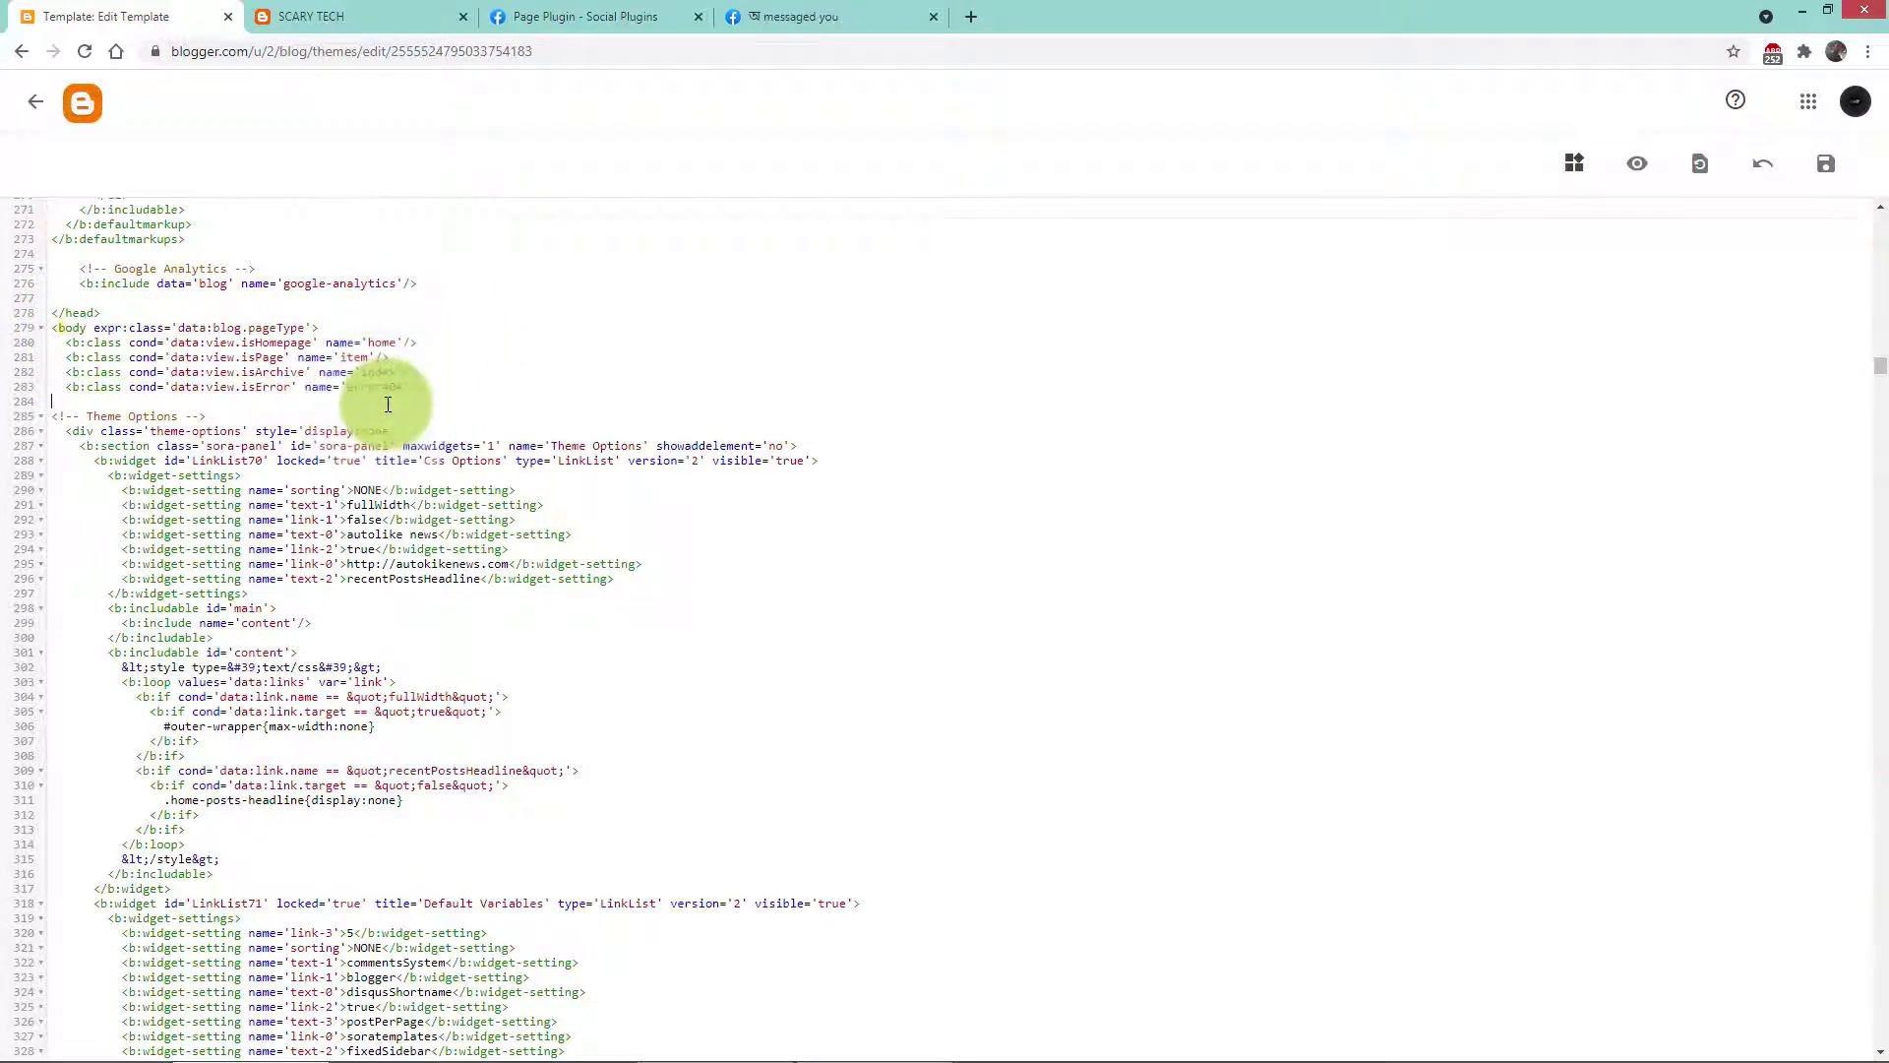
Step: Copy the Step 1 JavaScript SDK code from Facebook's plugin page and return to the blank line after the opening body section
{"action": "left_click", "coordinate": [620, 14]}
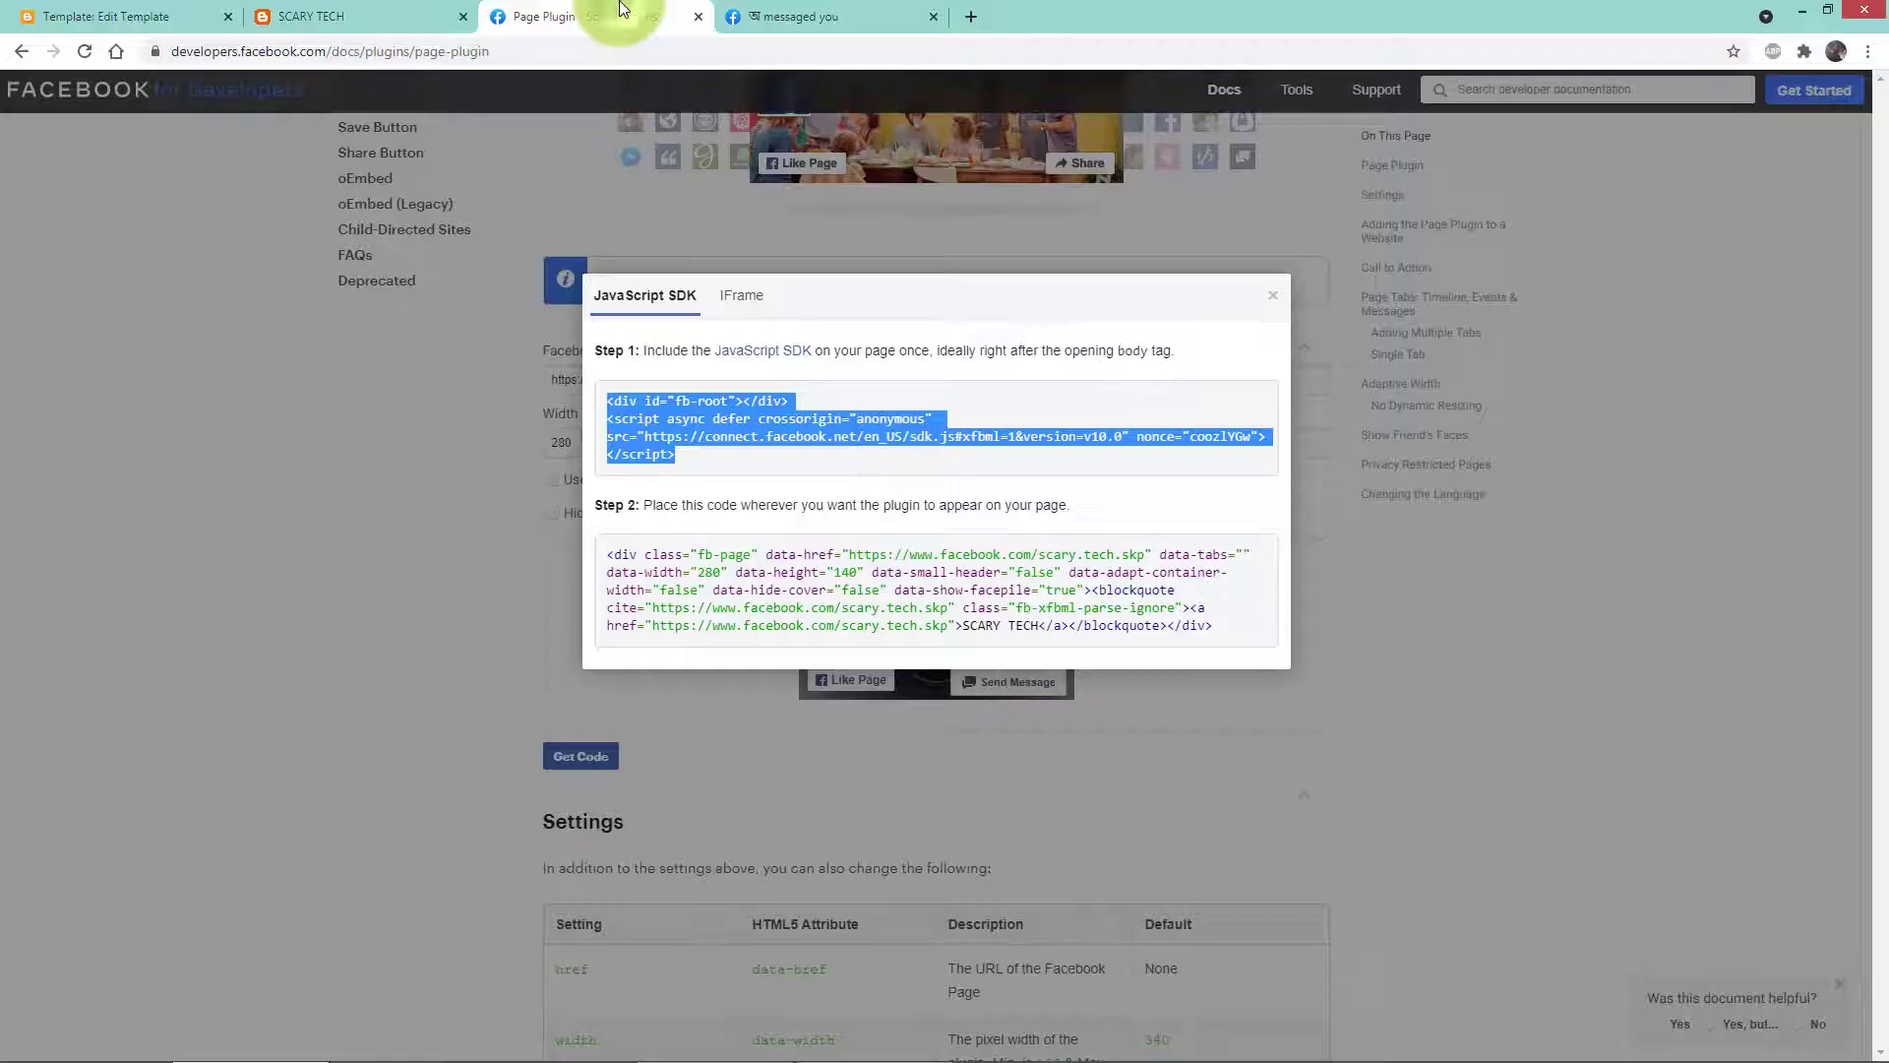
{"action": "right_click", "coordinate": [746, 430]}
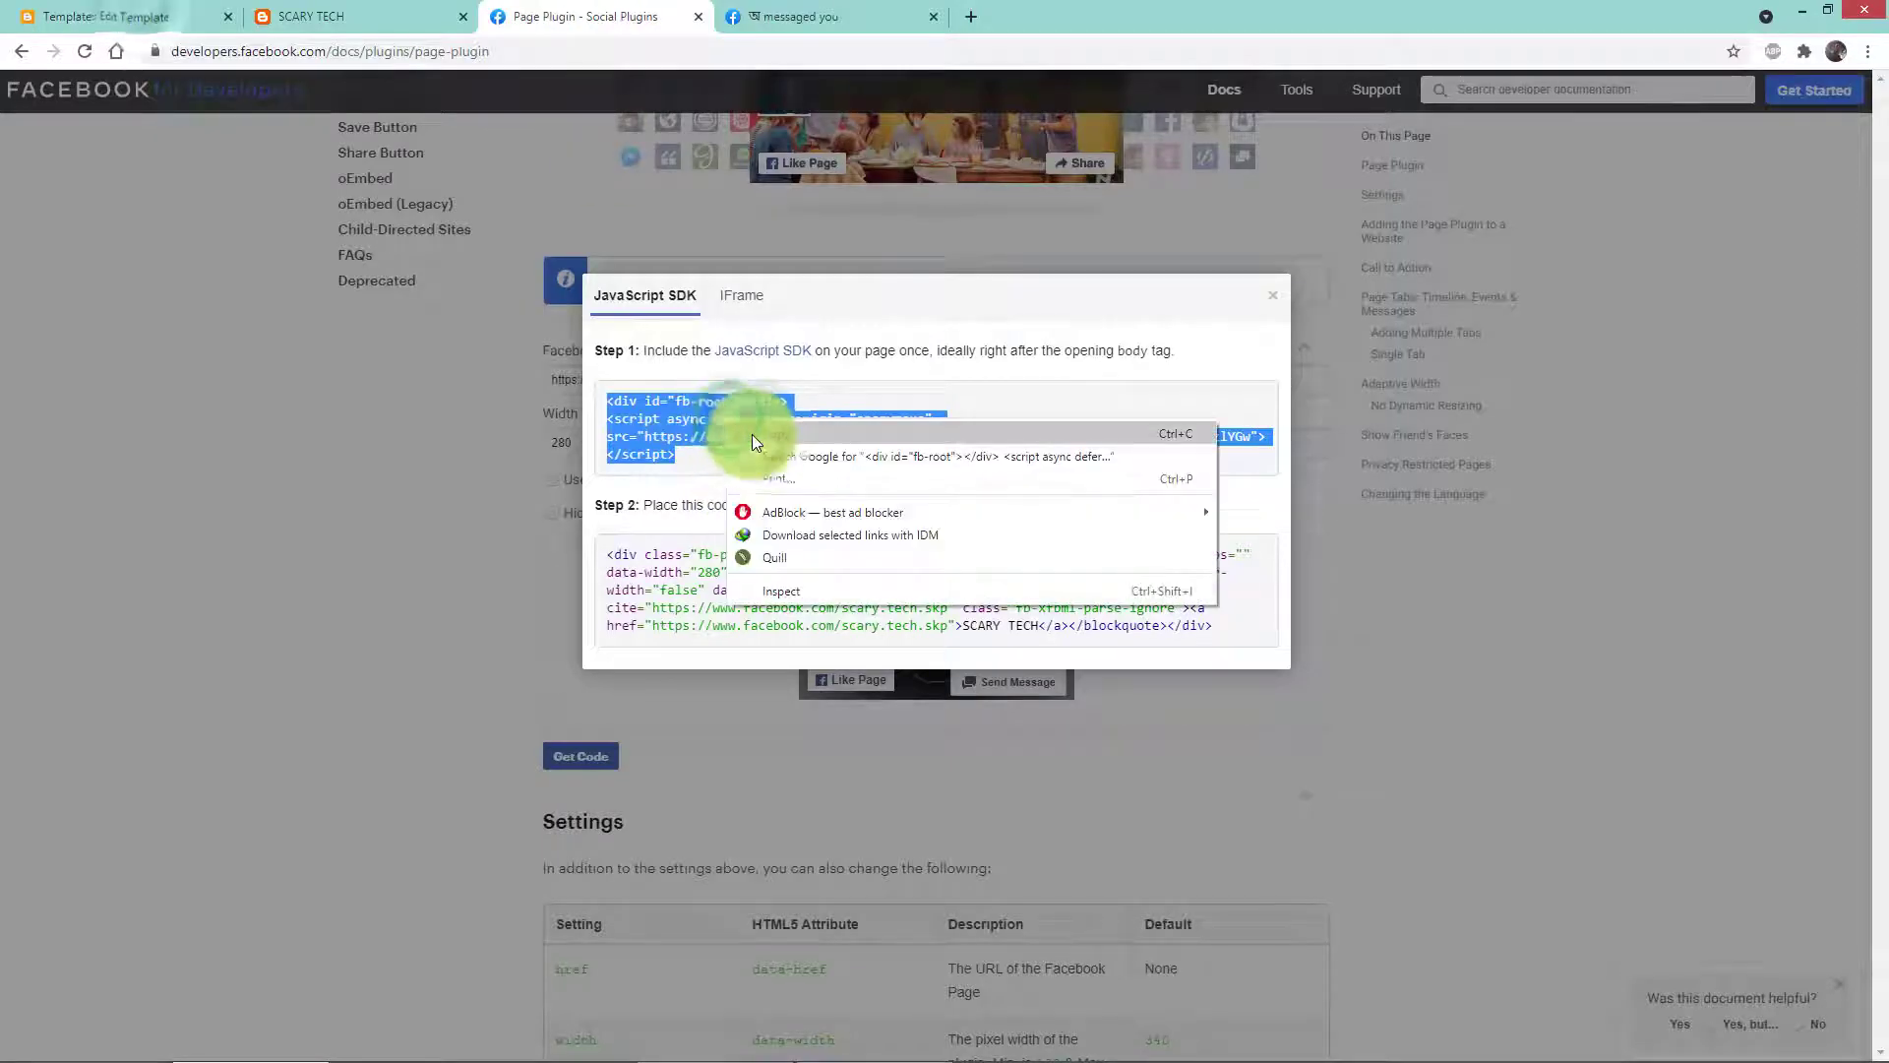
{"action": "left_click", "coordinate": [778, 445]}
{"action": "left_click", "coordinate": [142, 8]}
{"action": "right_click", "coordinate": [101, 403]}
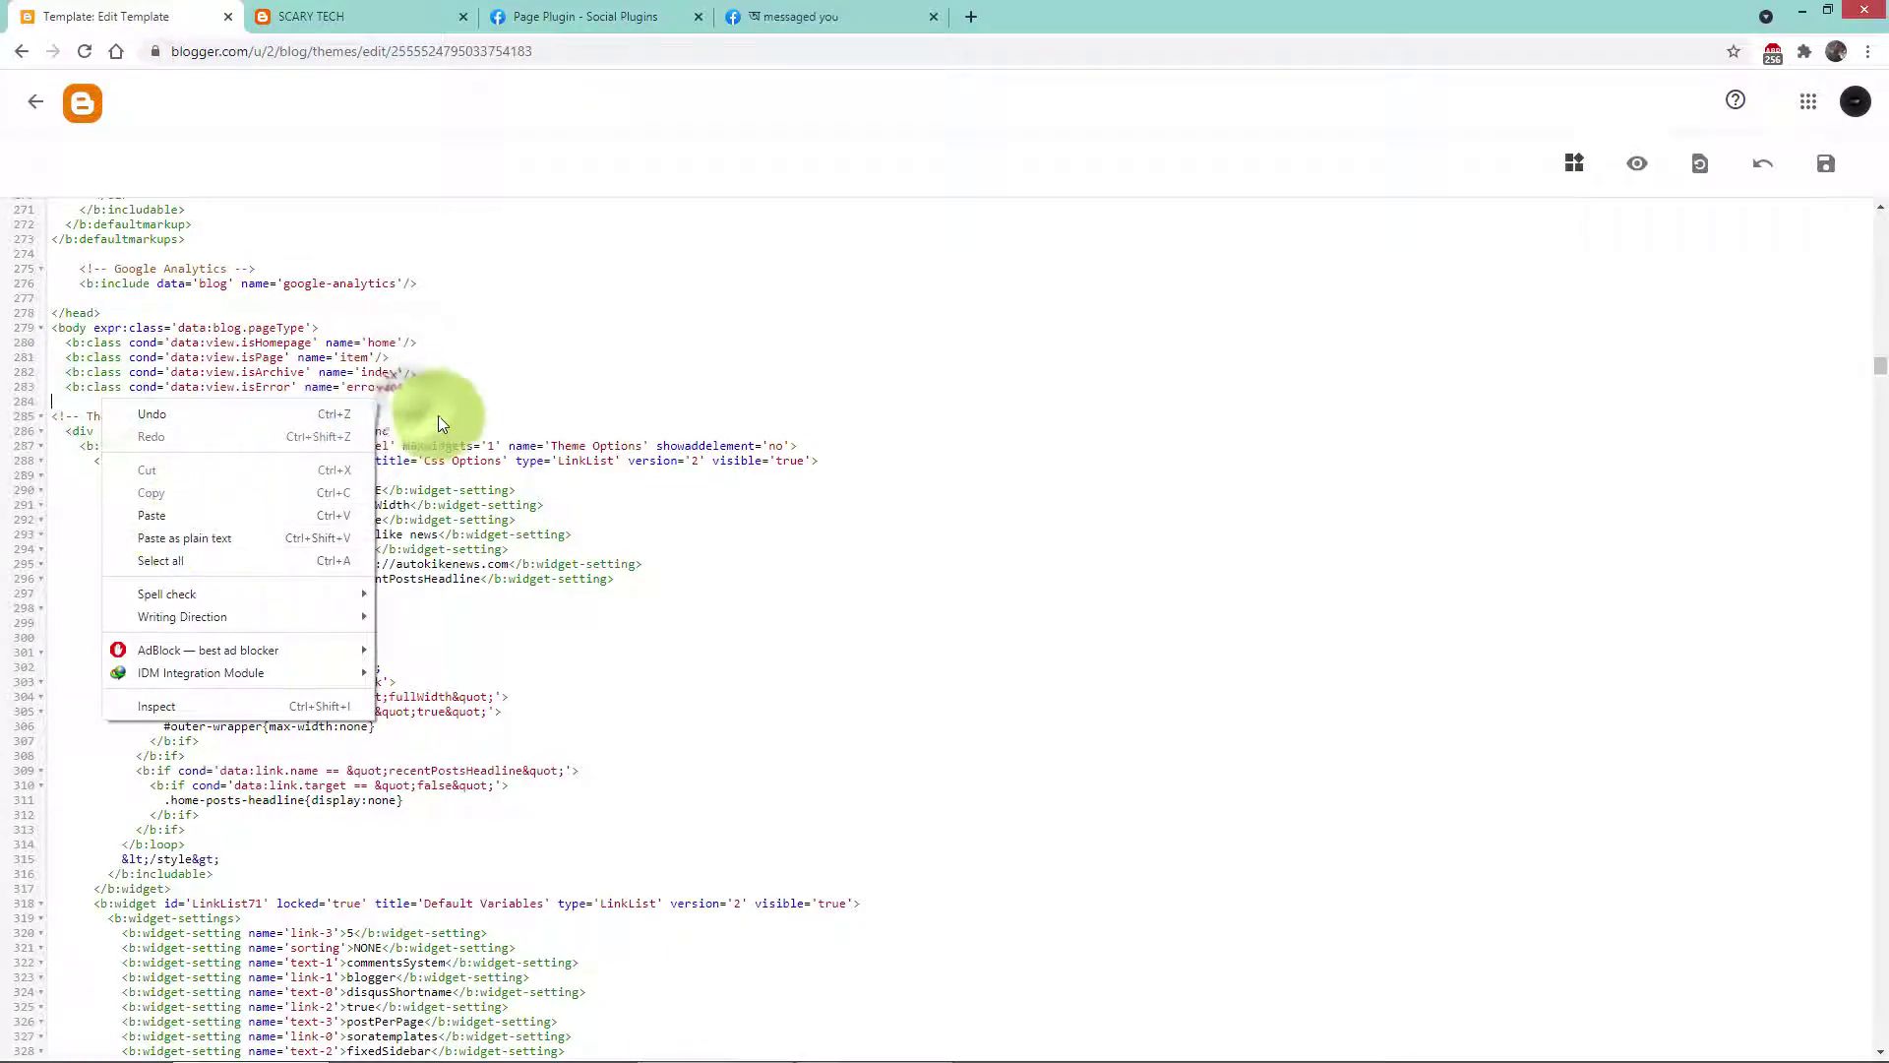
{"action": "left_click", "coordinate": [412, 404]}
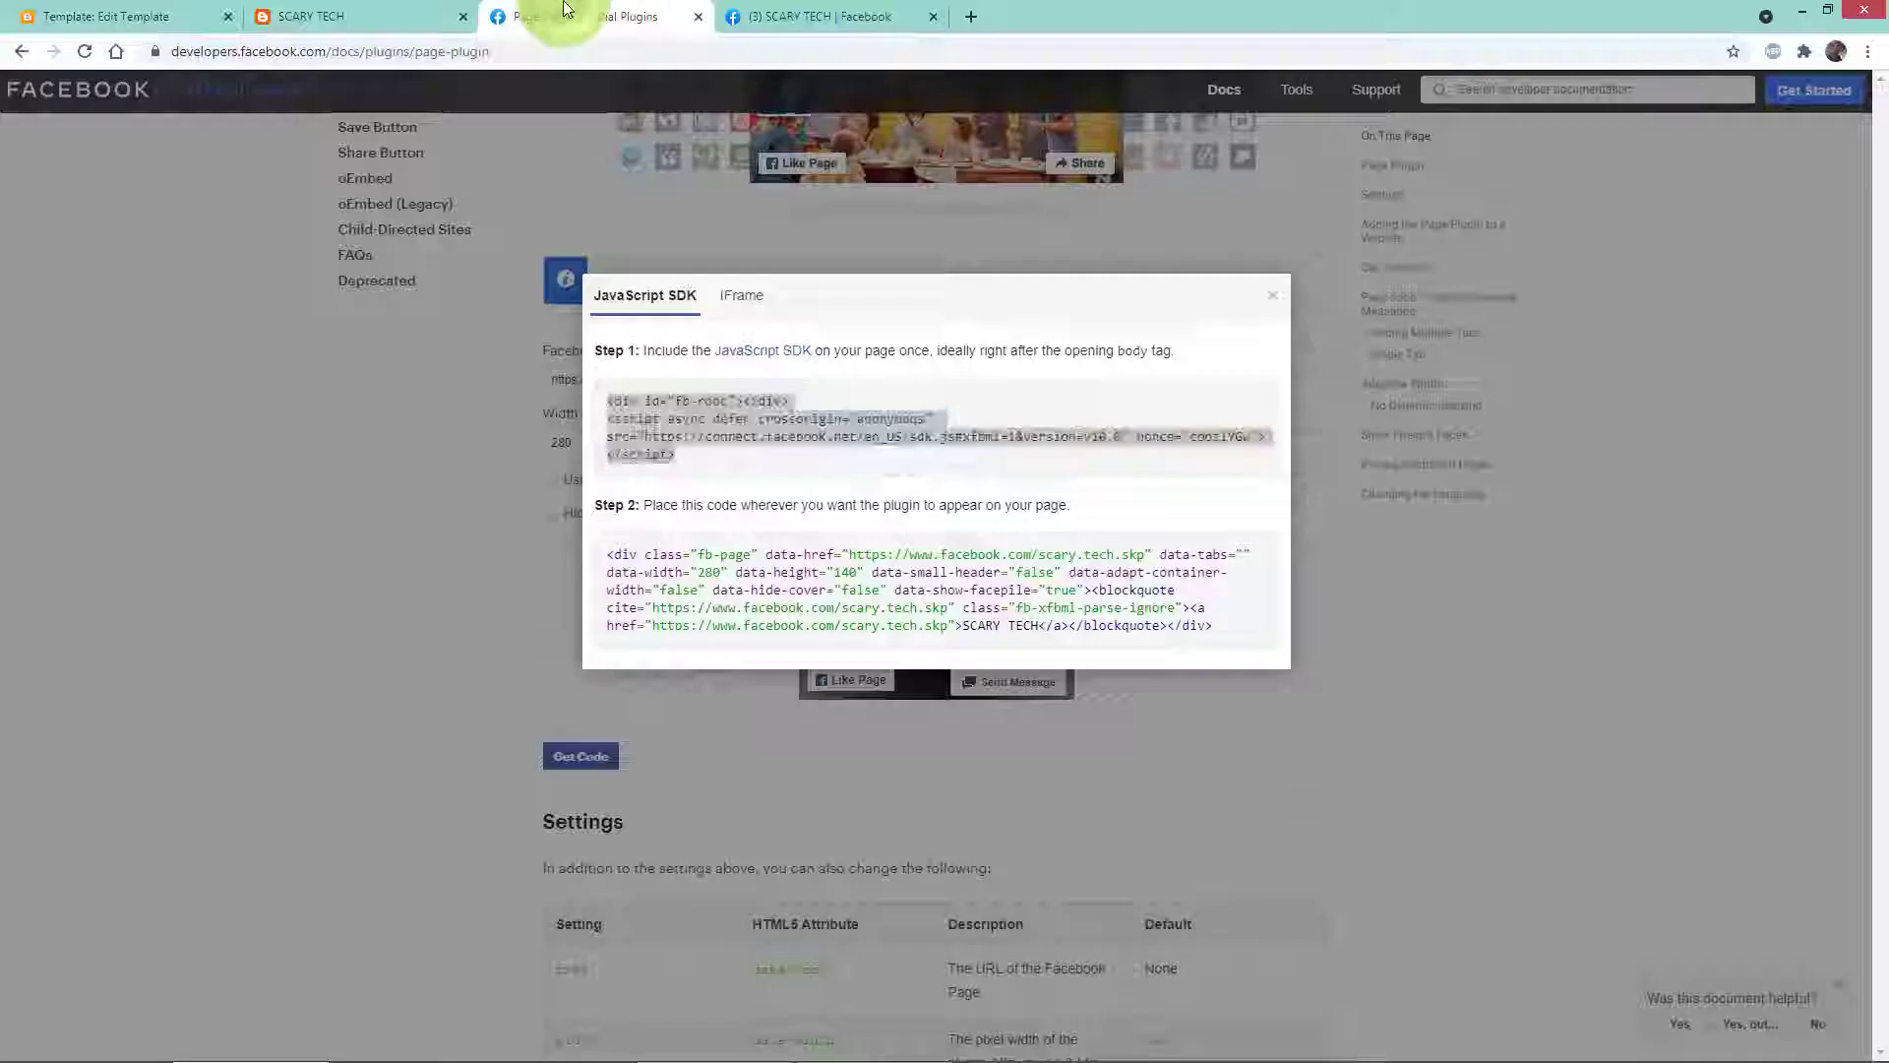
Step: Copy the Step 2 JavaScript SDK code, the fb-page block for SCARY TECH, from Facebook's plugin page
{"action": "left_click", "coordinate": [563, 16]}
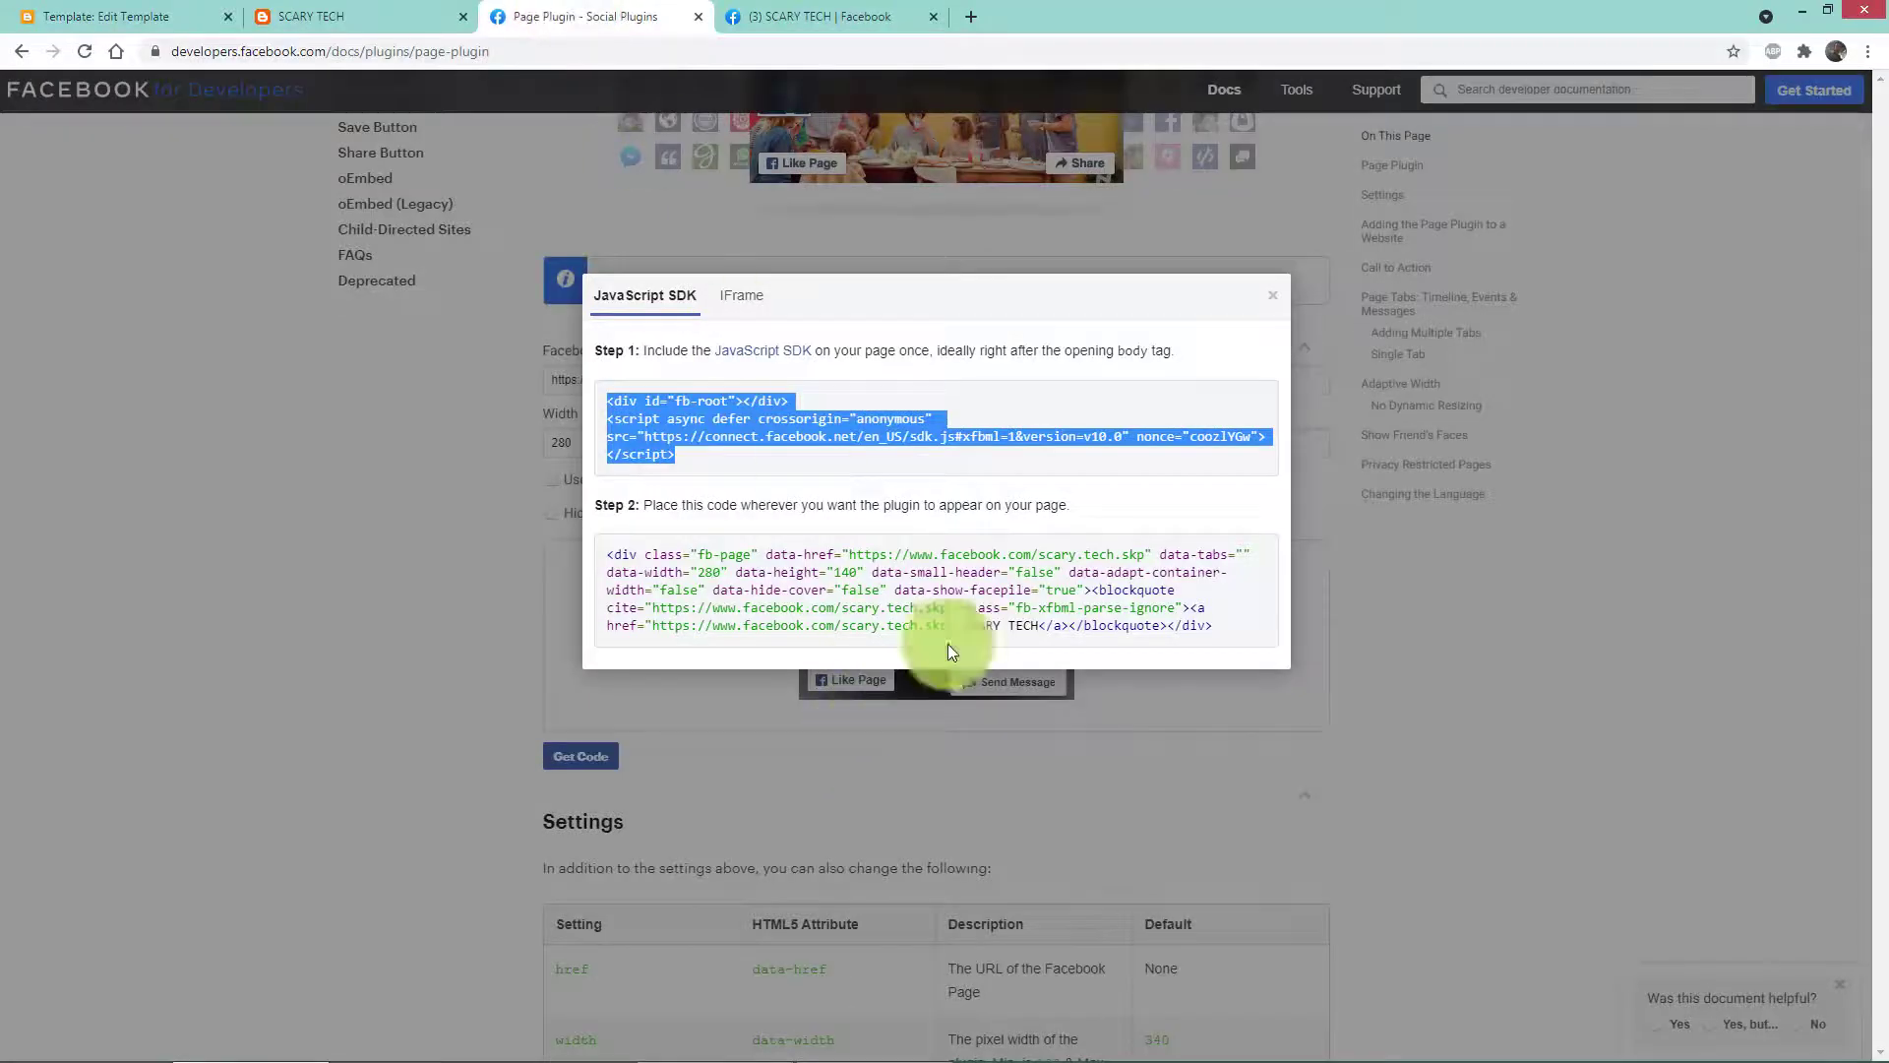
{"action": "left_click_drag", "start_coordinate": [1220, 626], "coordinate": [600, 553]}
{"action": "right_click", "coordinate": [679, 568]}
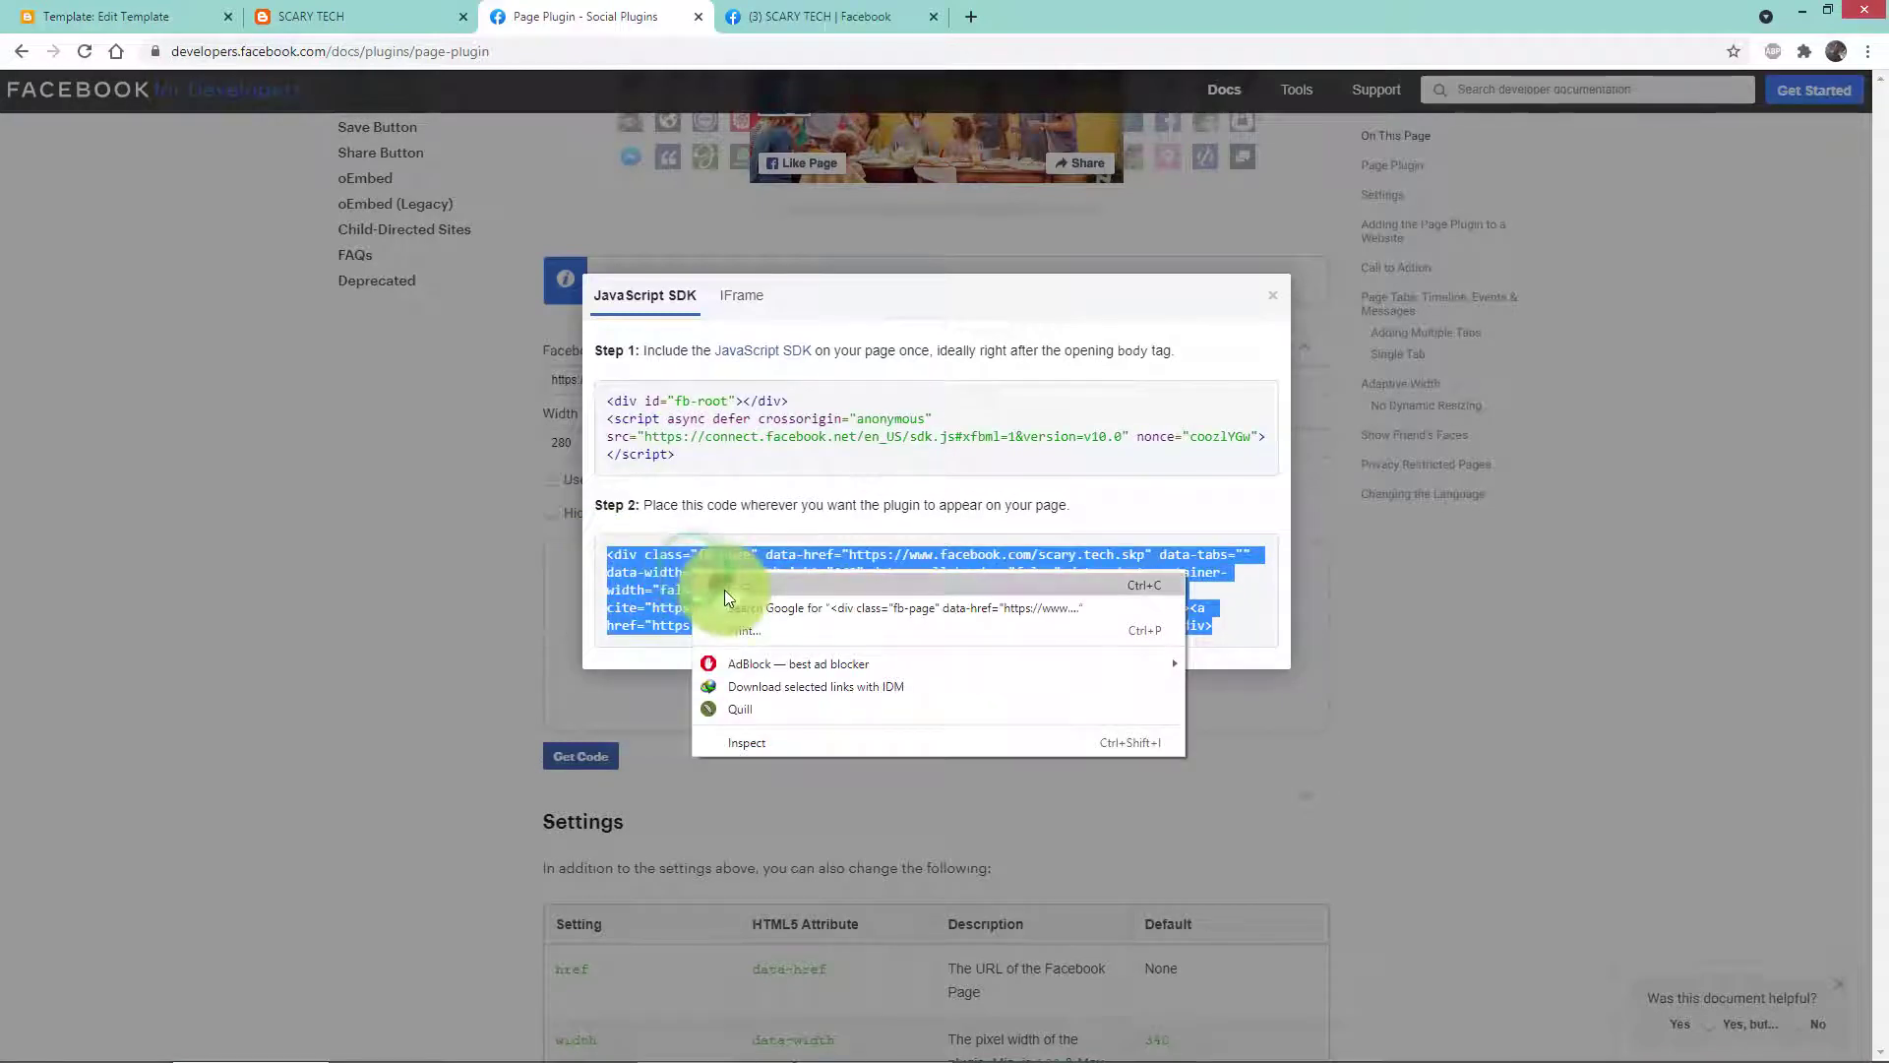
{"action": "left_click", "coordinate": [724, 589]}
Step: In Blogger's layout, open the Stay With Us On gadget in Sidebar Right (B) for editing and select all its content code
{"action": "left_click", "coordinate": [108, 16]}
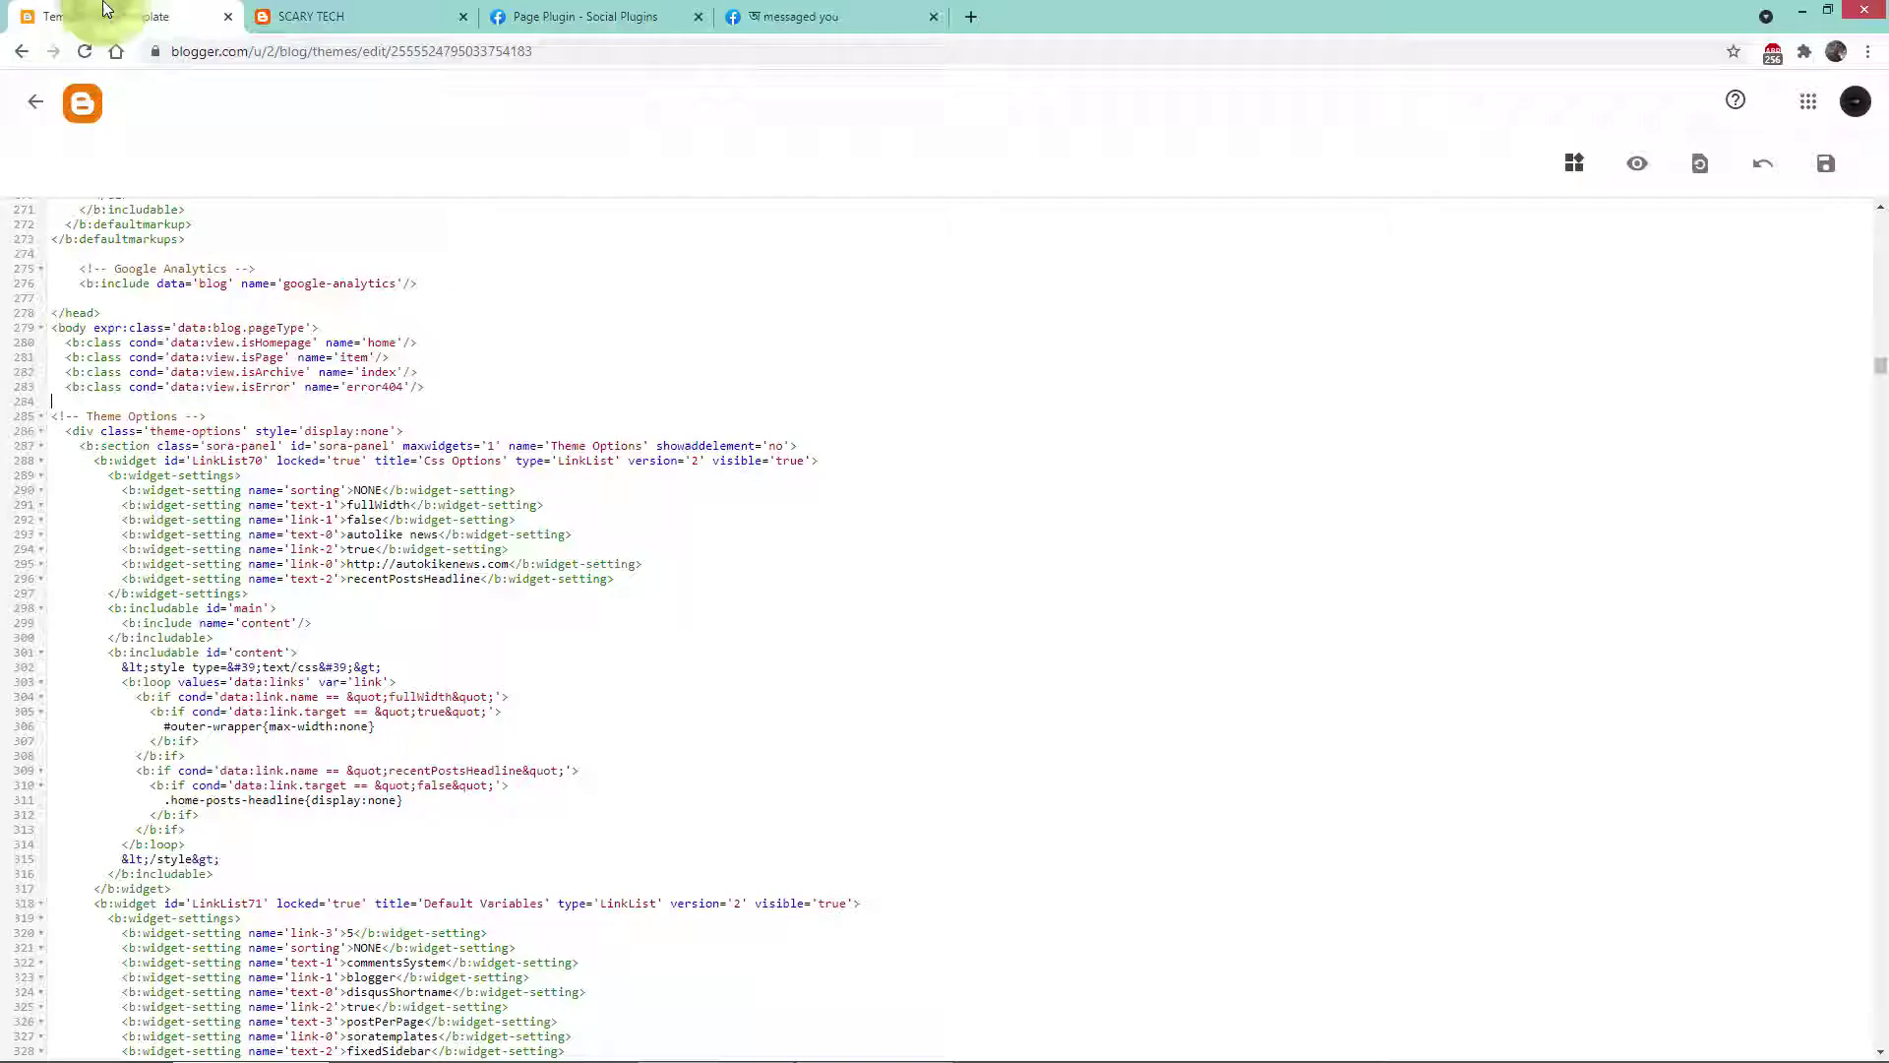
{"action": "left_click", "coordinate": [33, 115]}
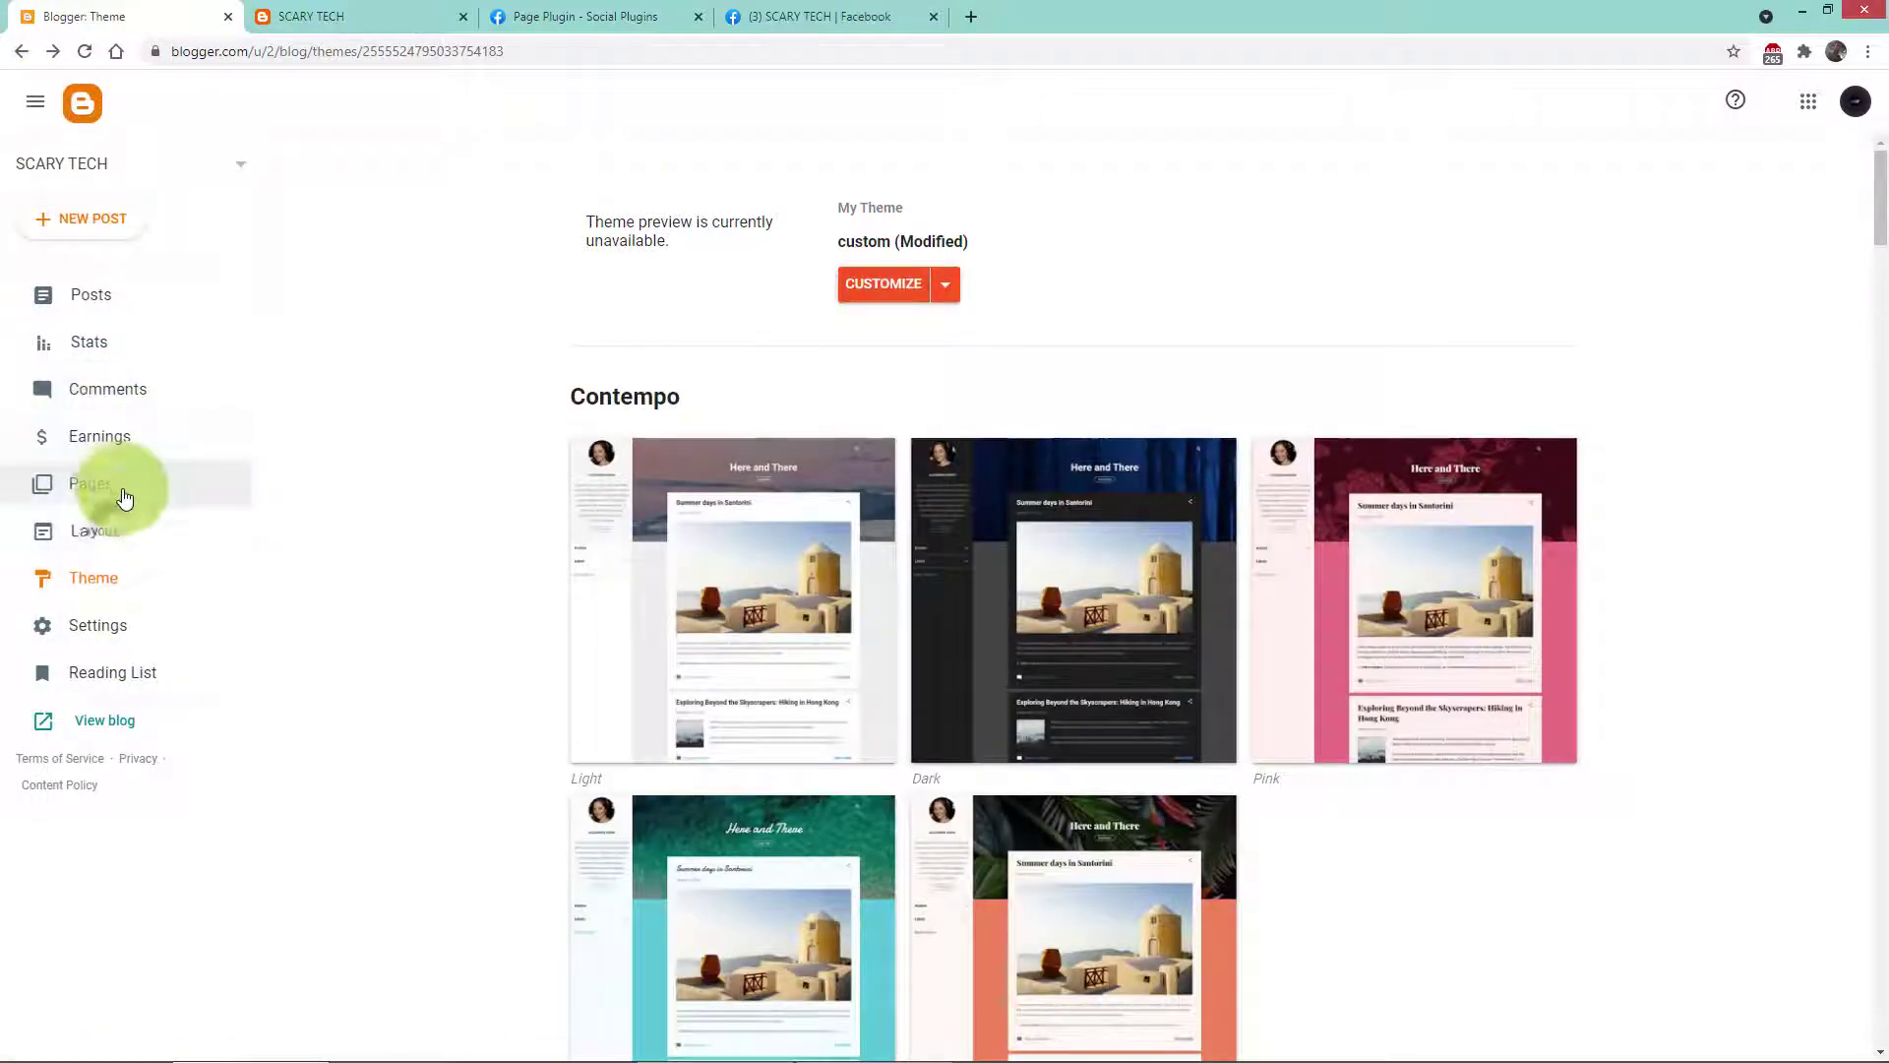
{"action": "left_click", "coordinate": [119, 537]}
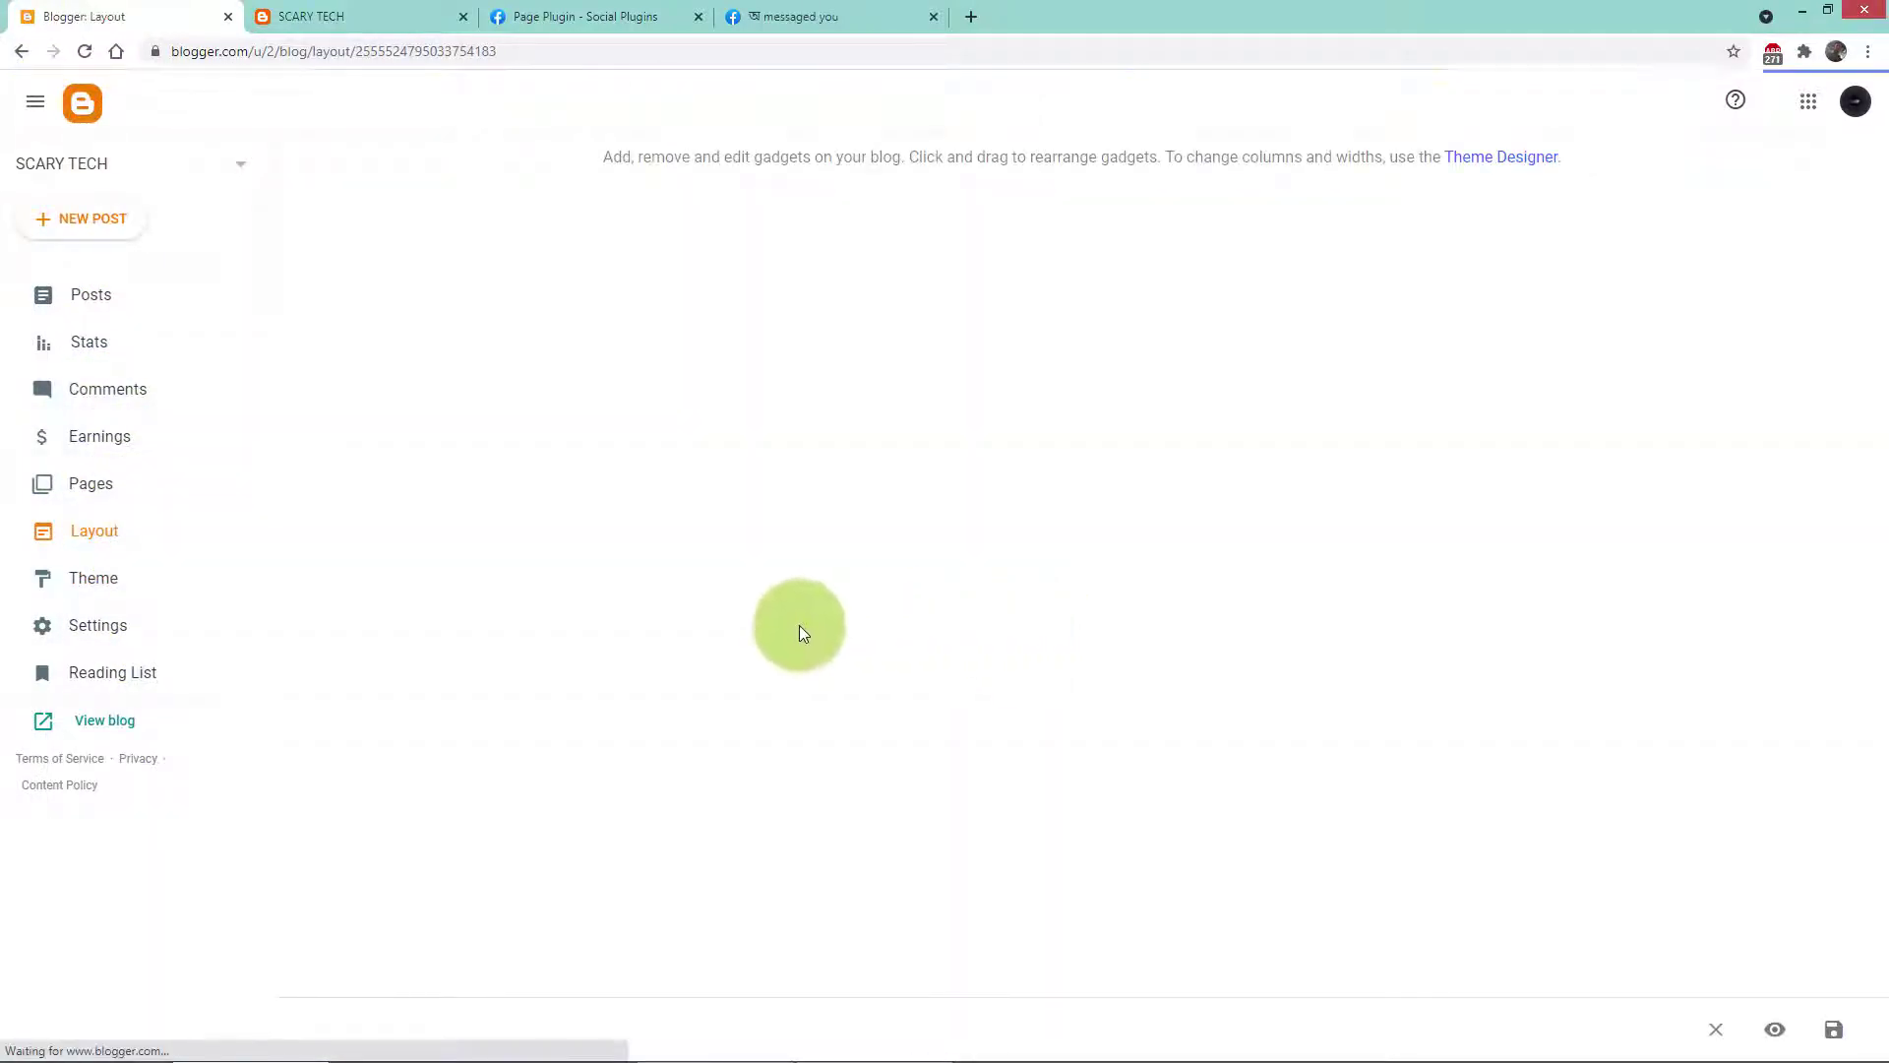
{"action": "scroll", "coordinate": [868, 521], "scroll_direction": "down", "scroll_amount": 10}
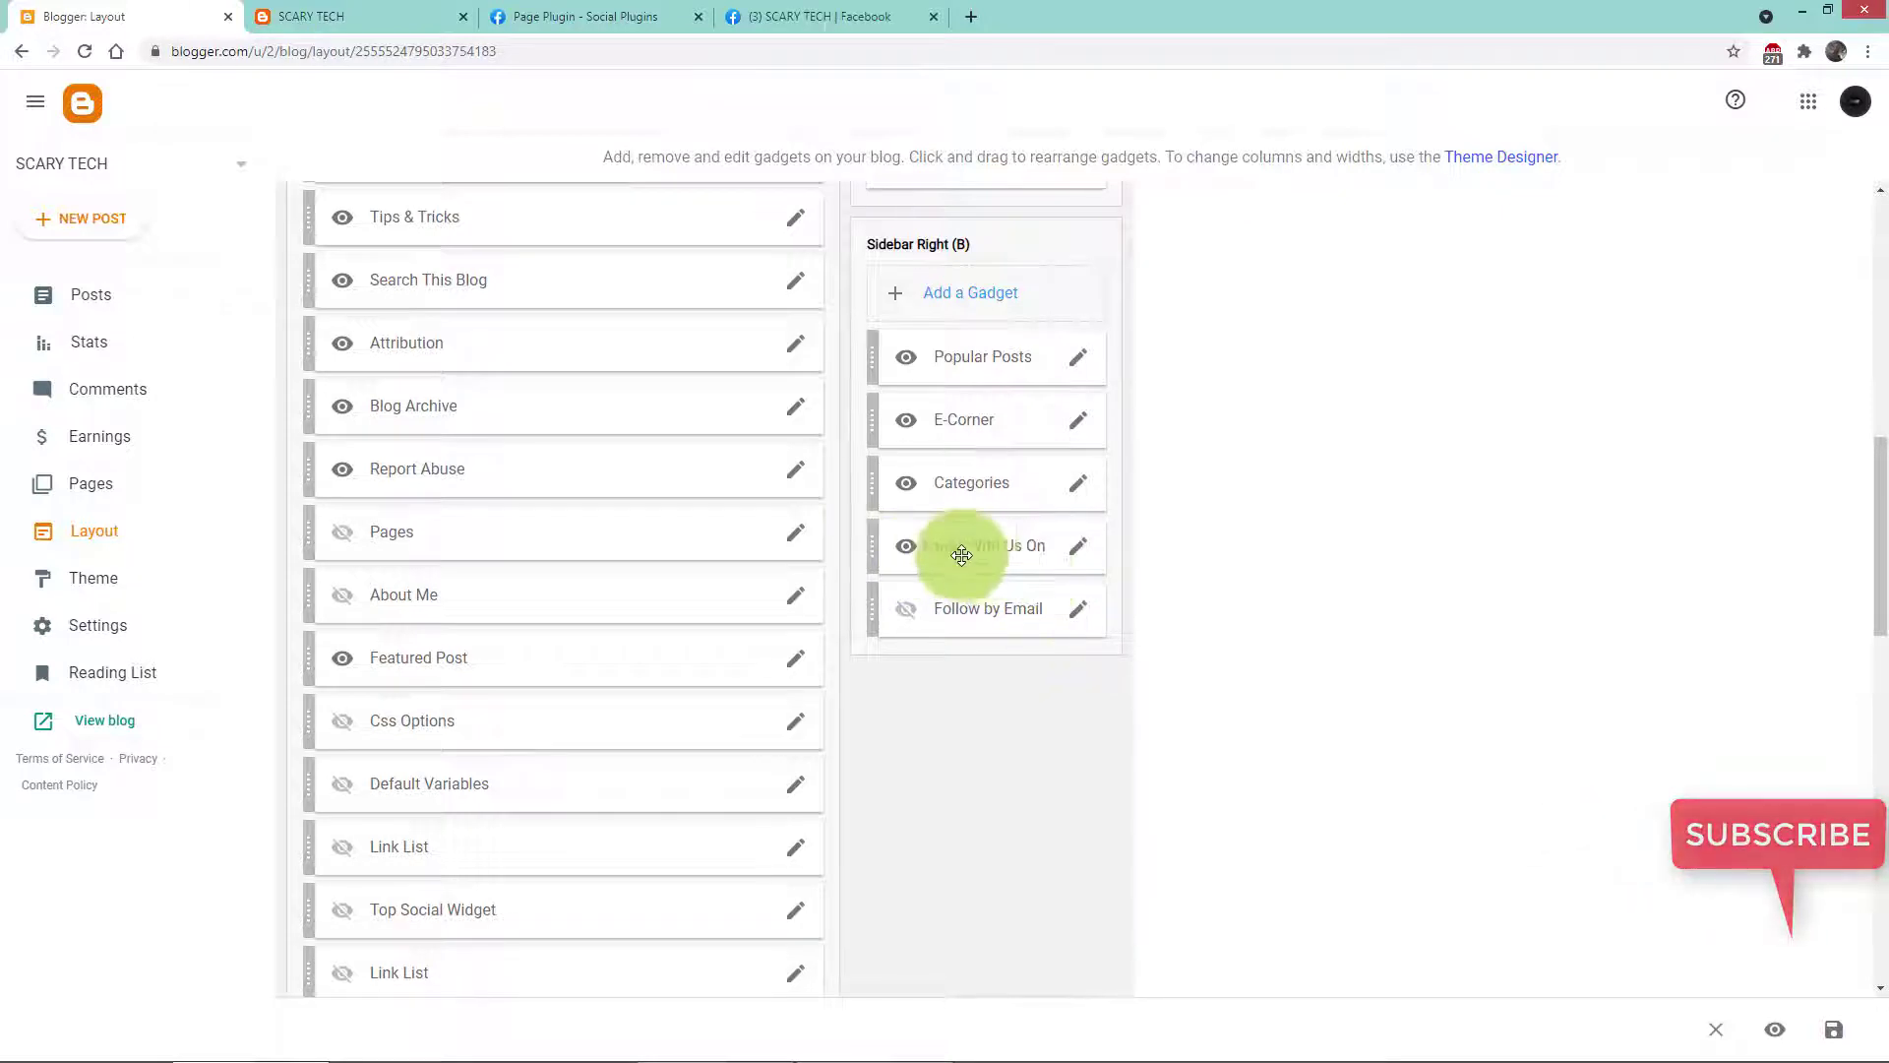
{"action": "left_click", "coordinate": [905, 547]}
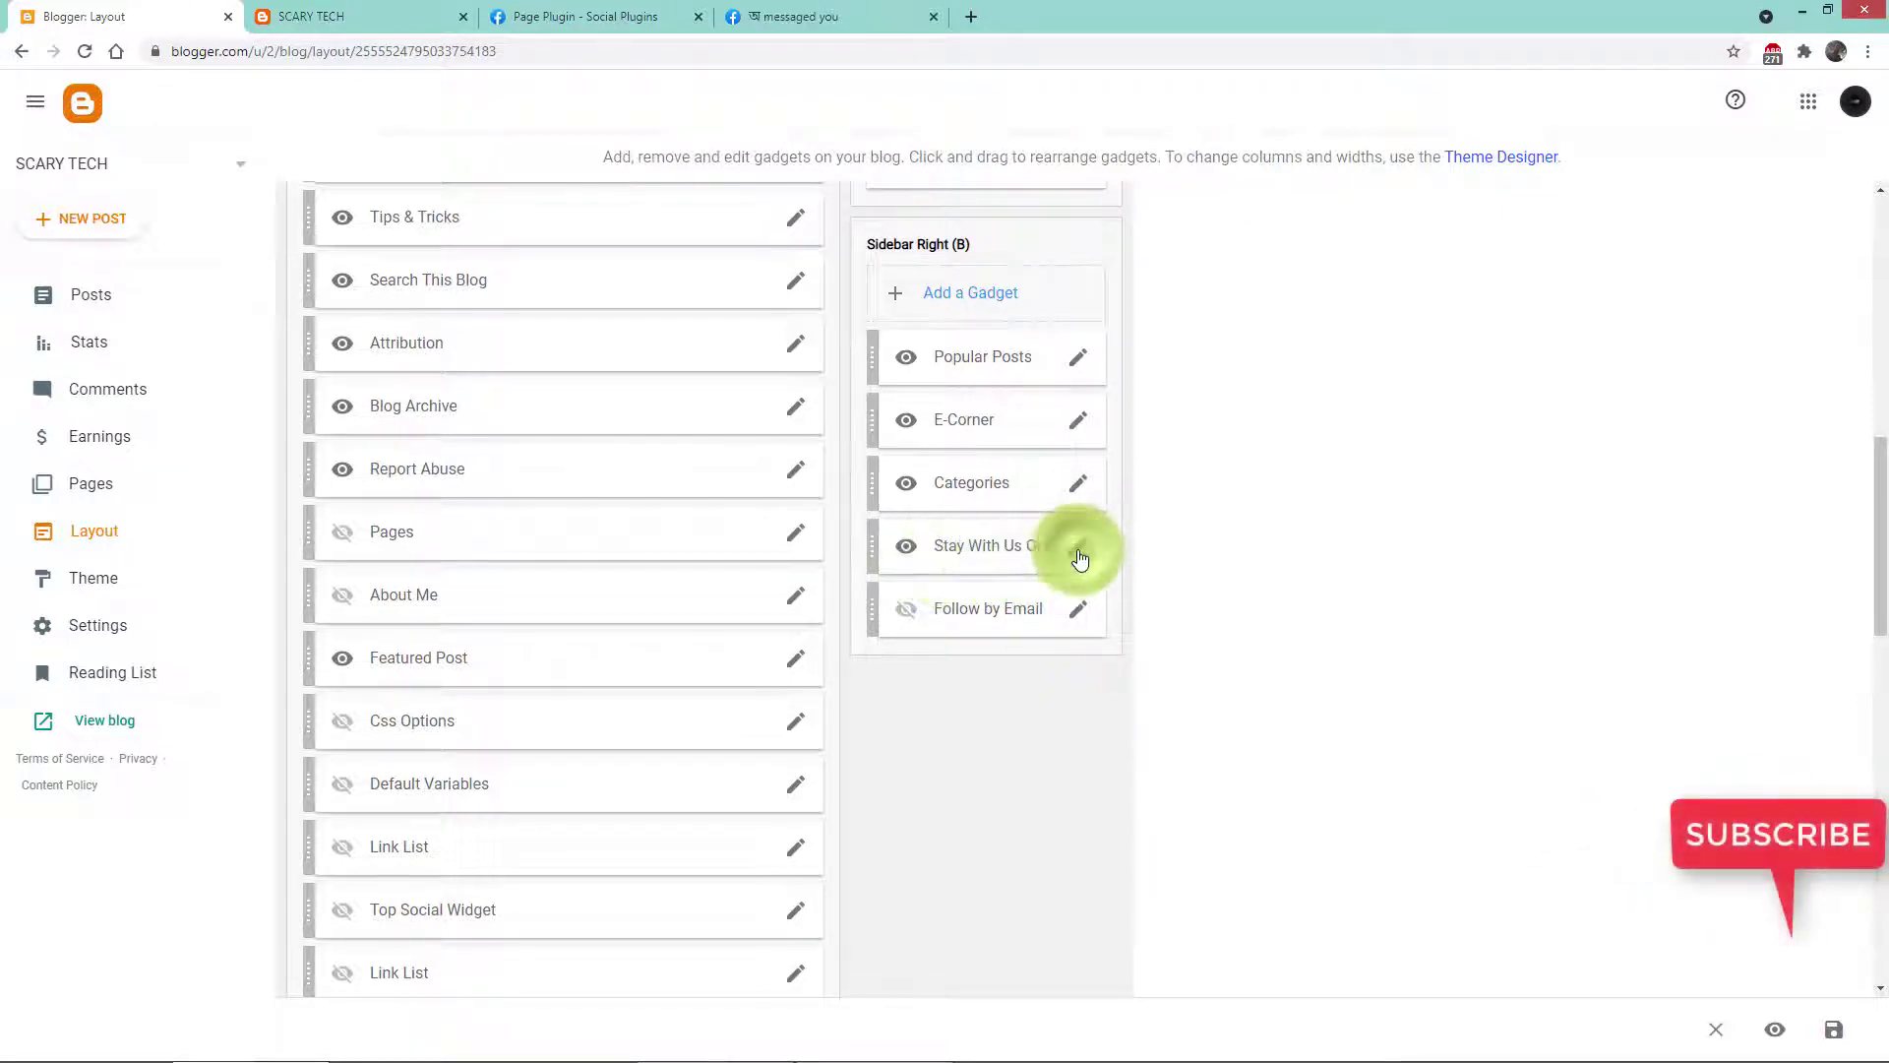
{"action": "left_click", "coordinate": [1079, 546]}
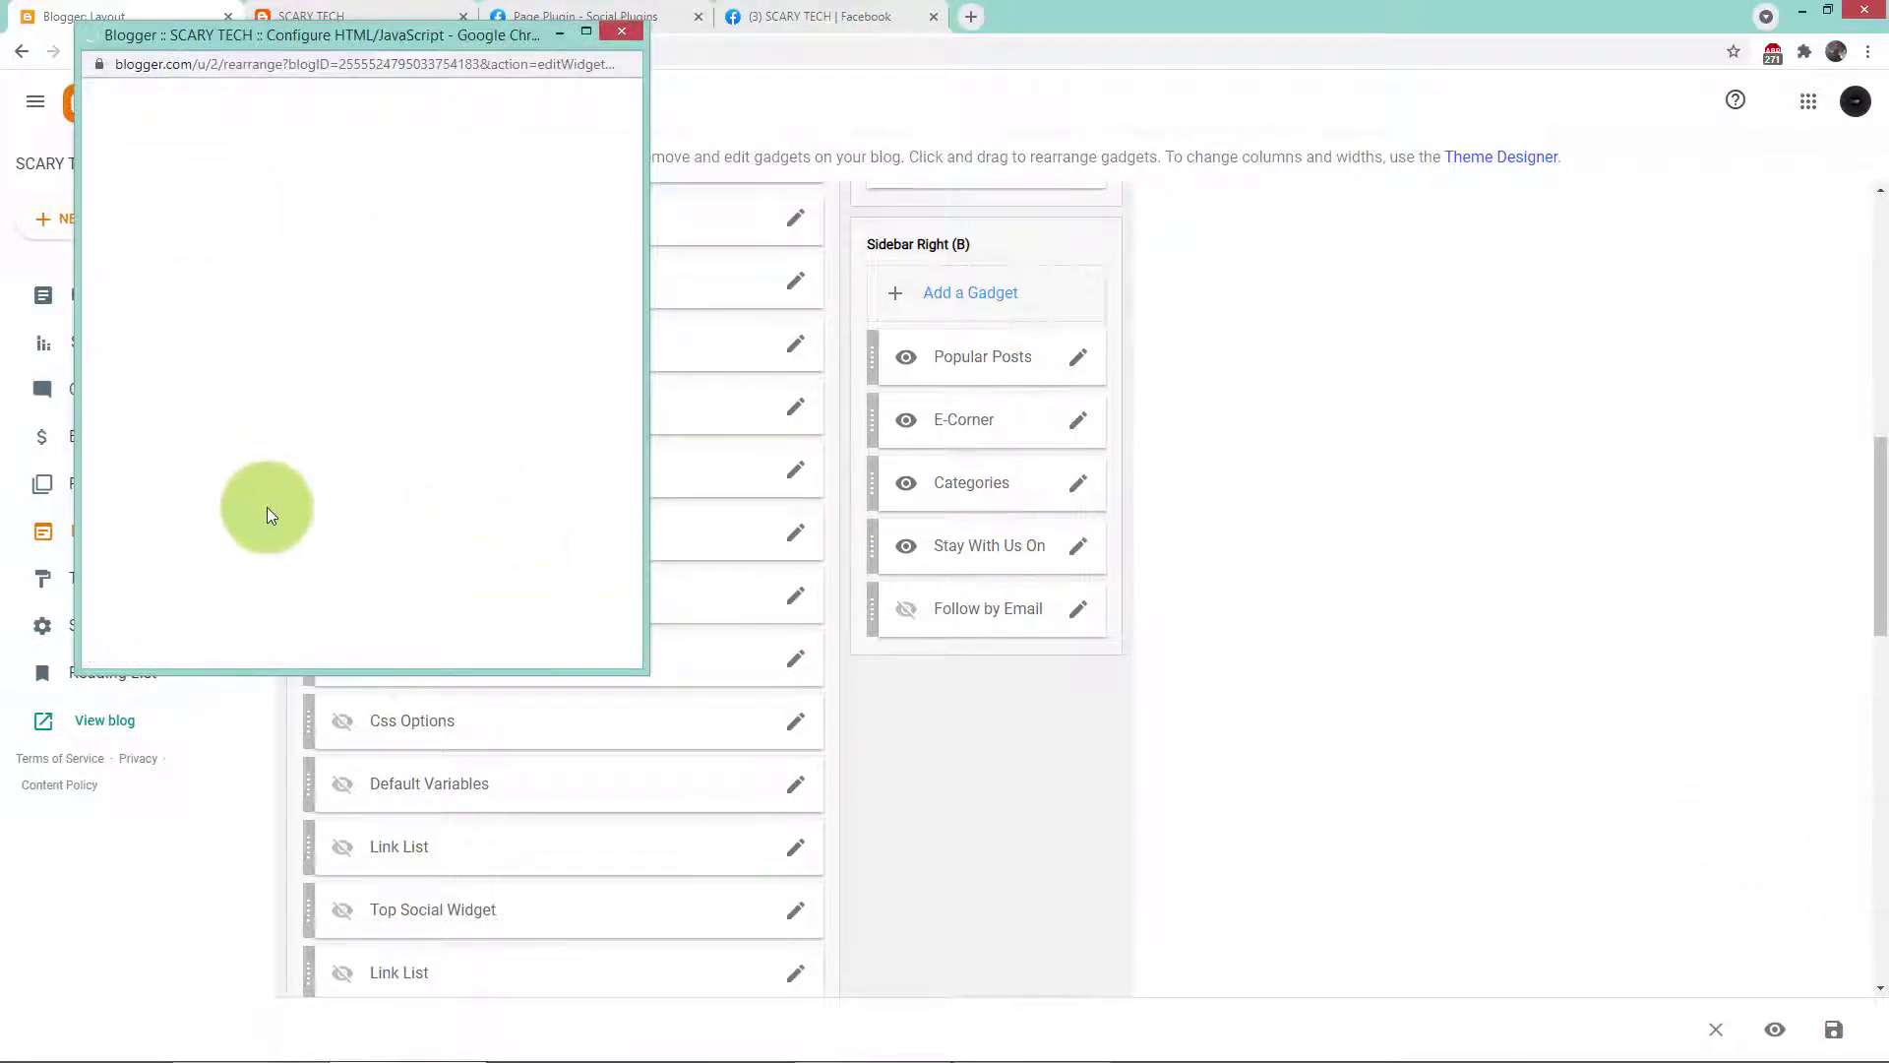
{"action": "key", "text": "ctrl+a"}
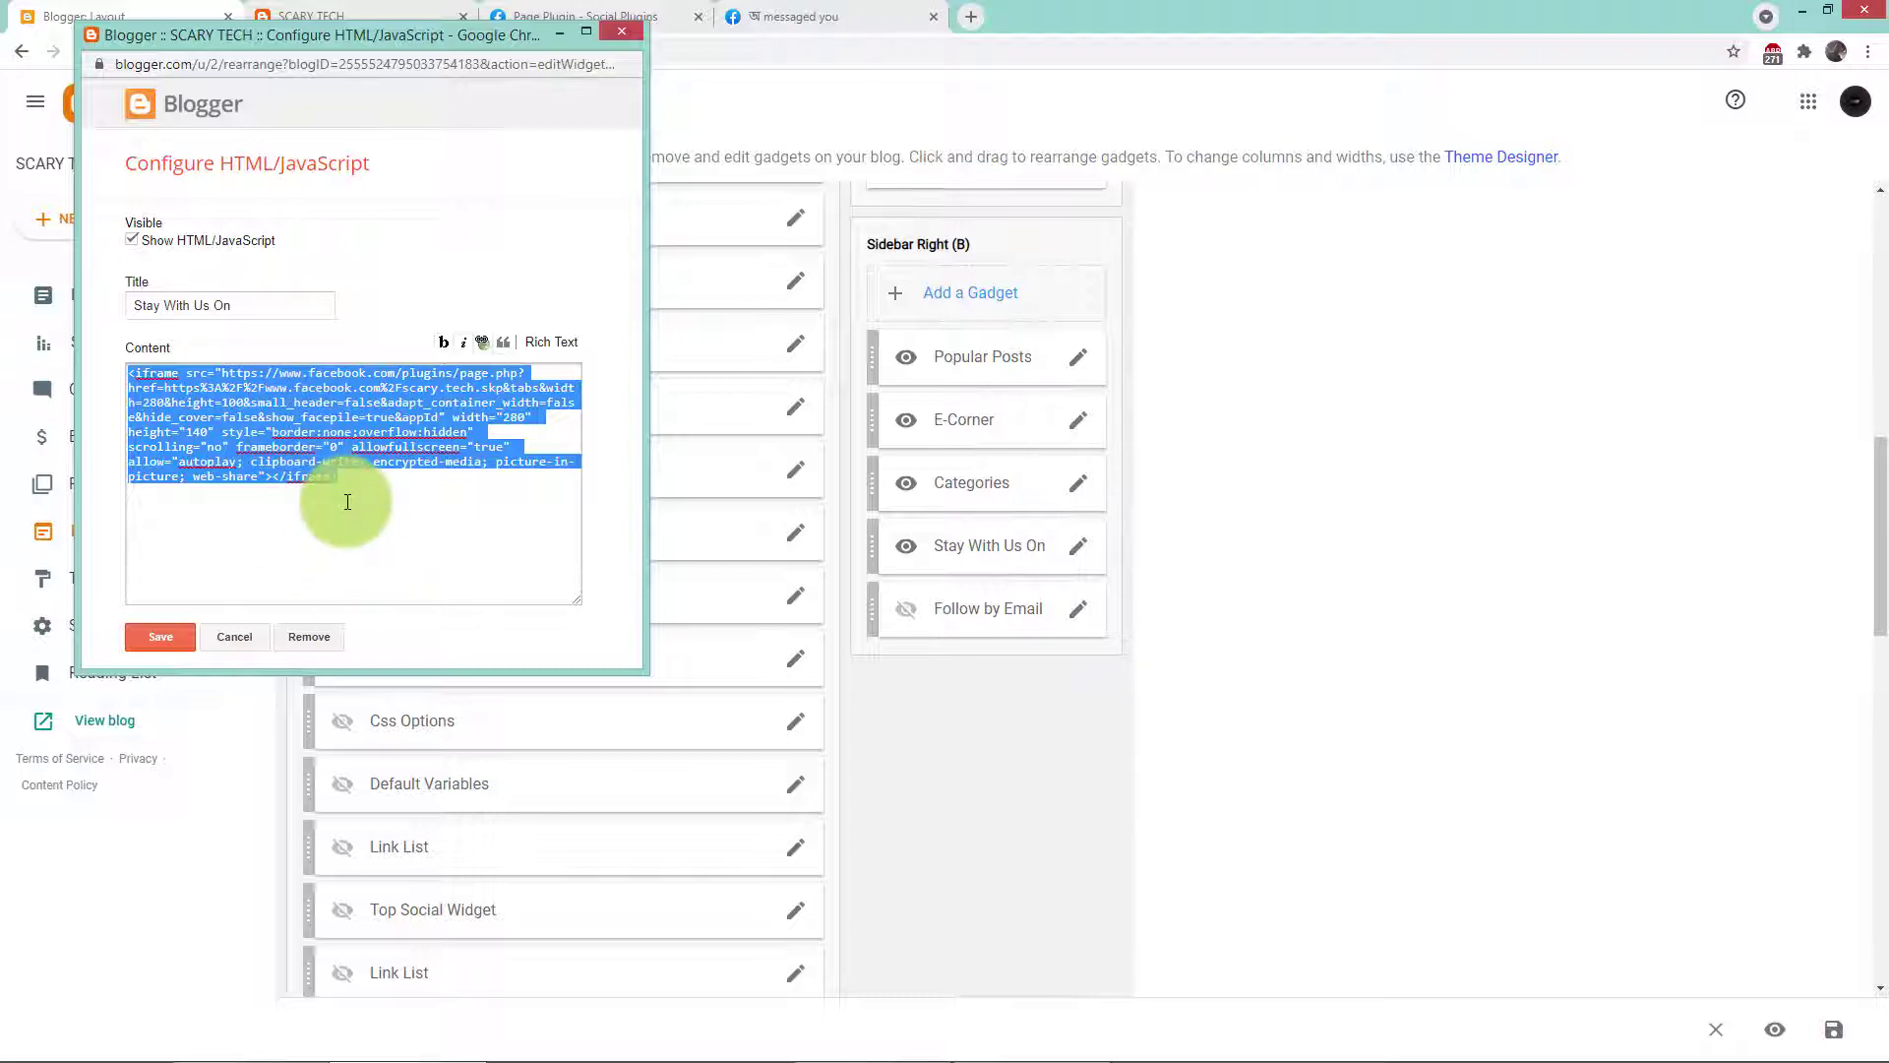
{"action": "right_click", "coordinate": [331, 532]}
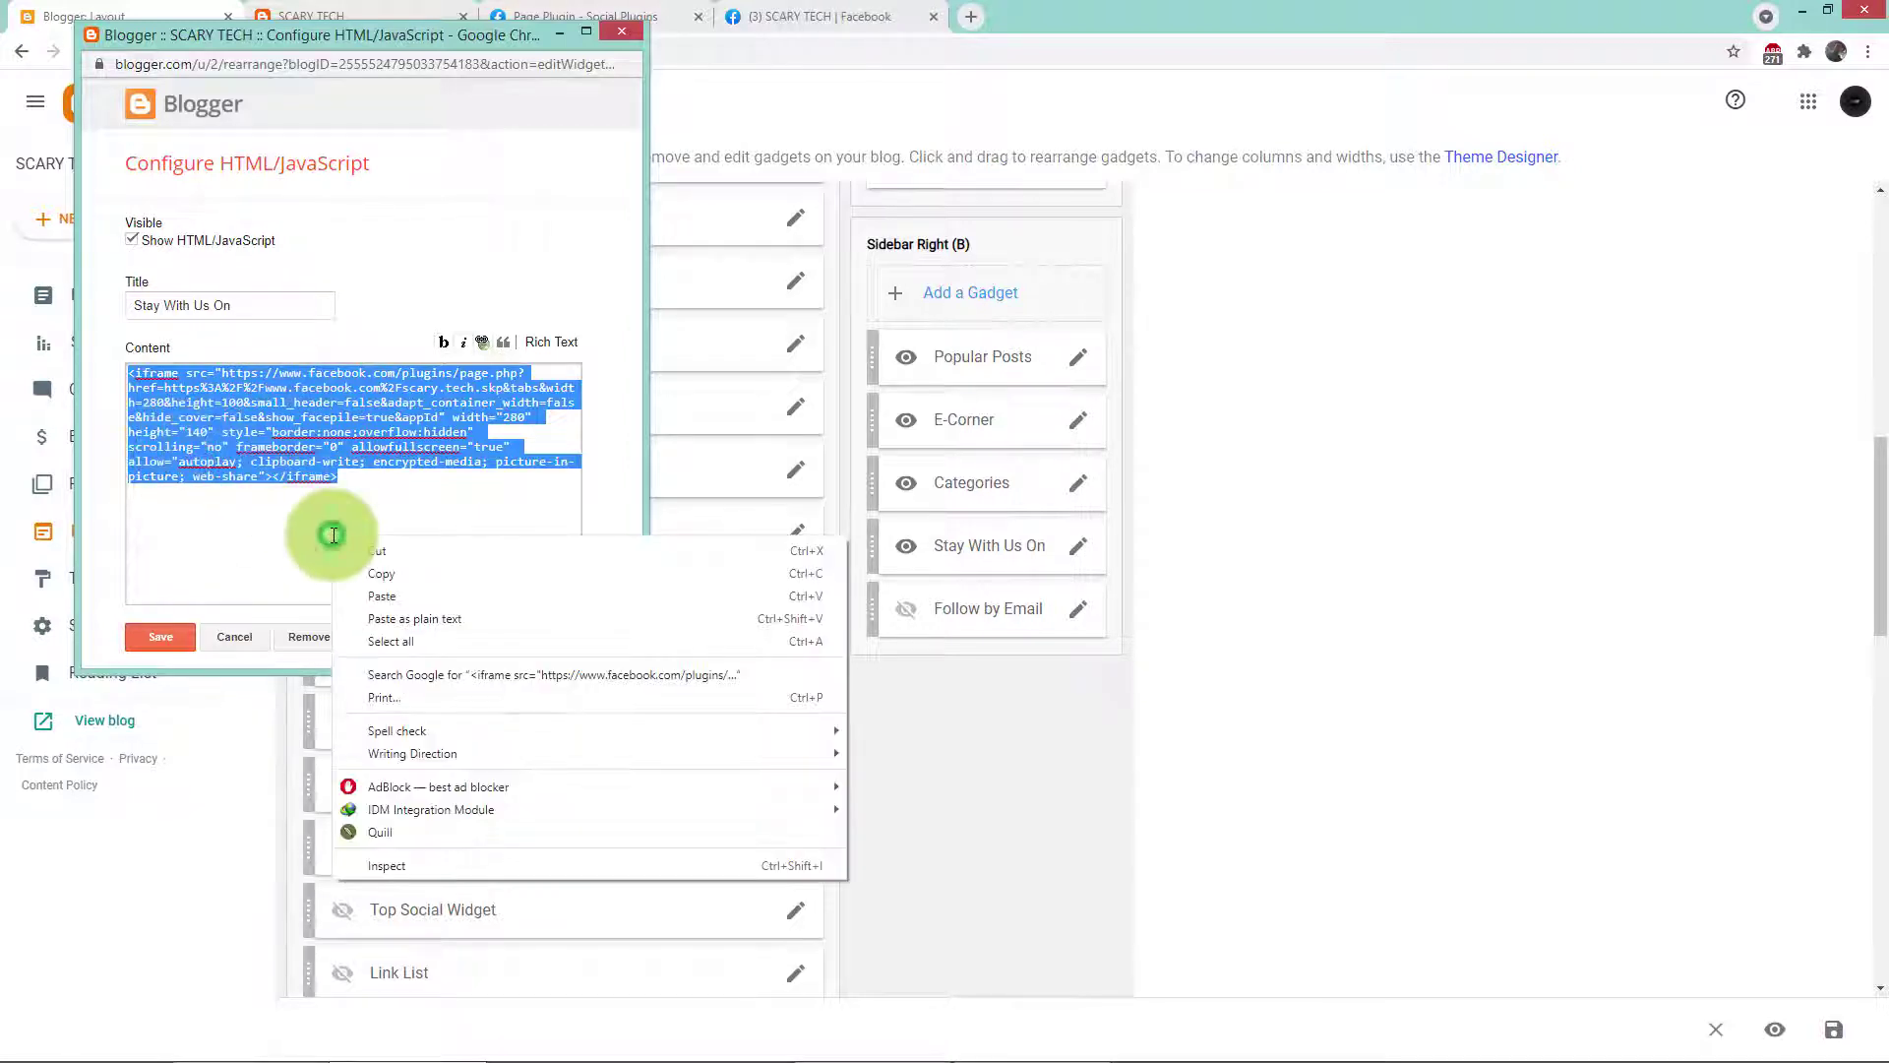
{"action": "left_click", "coordinate": [275, 535]}
Step: Review the iFrame version of the Page Plugin code on Facebook's plugin page and close the code window
{"action": "left_click", "coordinate": [569, 9]}
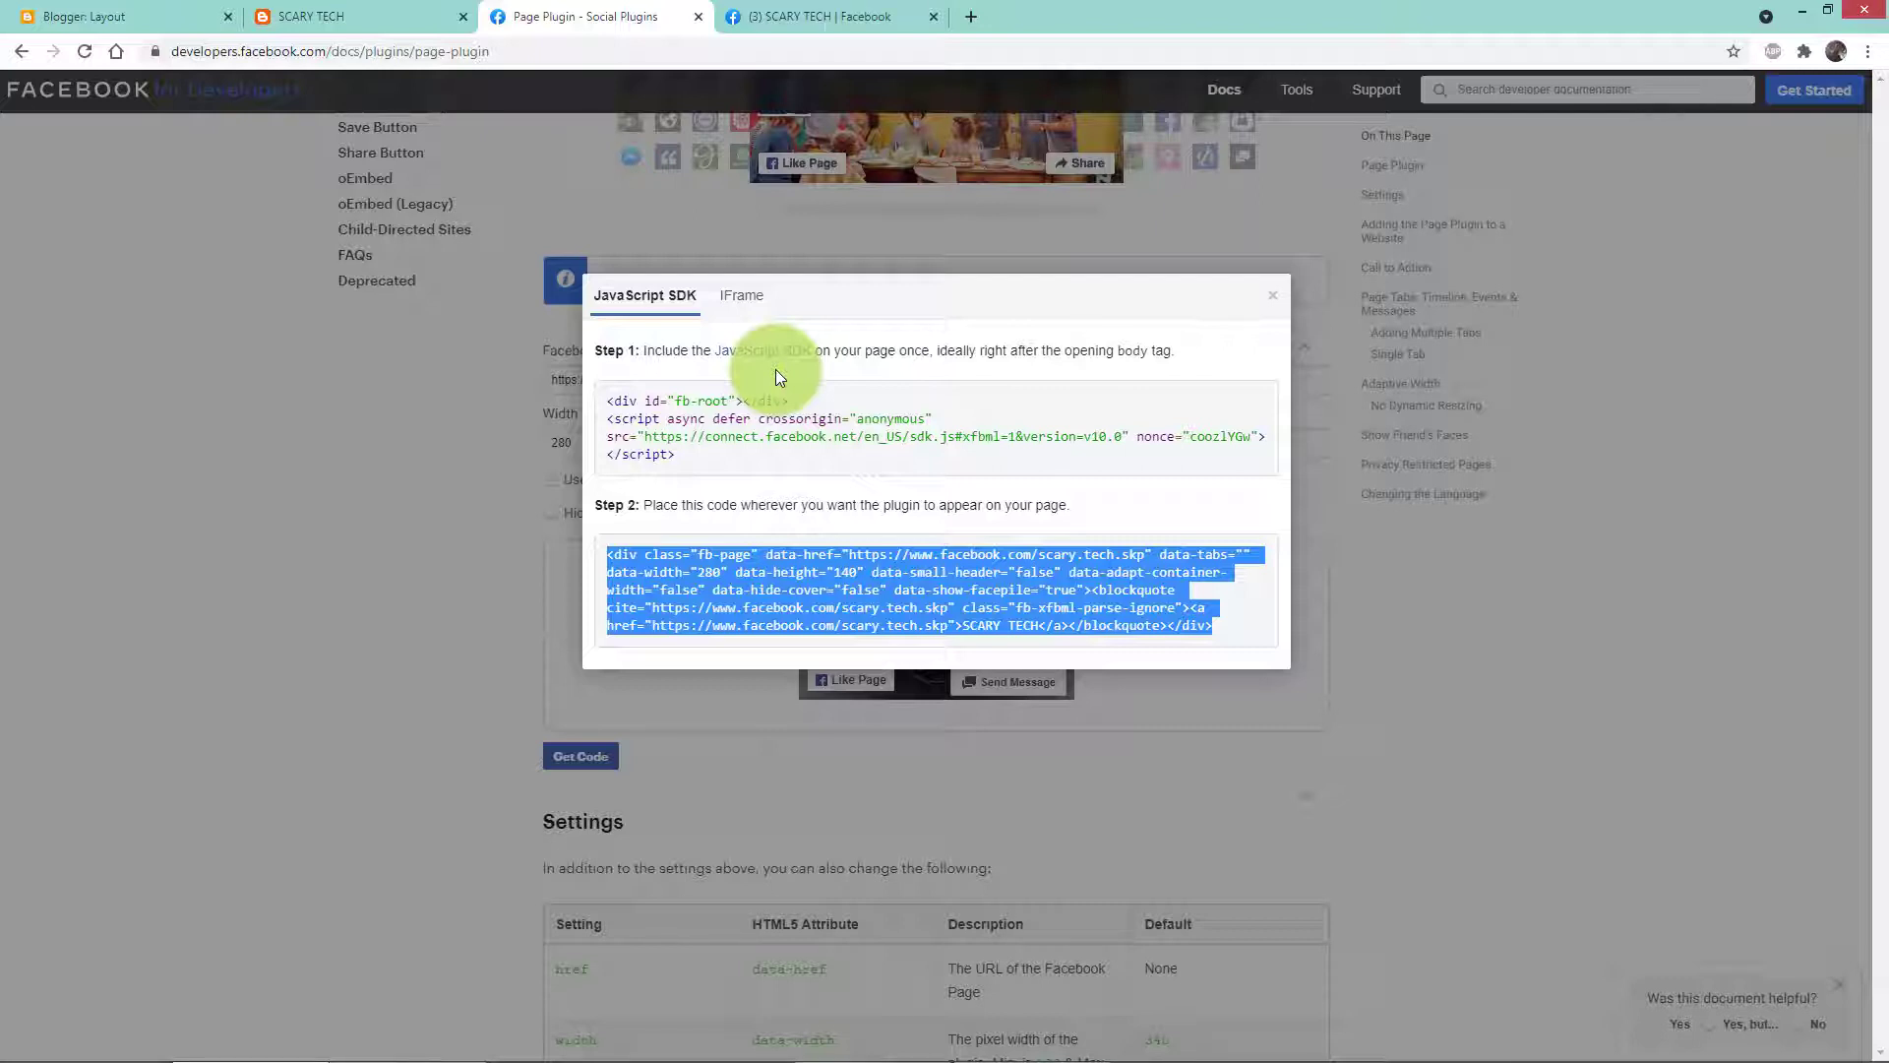
{"action": "left_click", "coordinate": [732, 305]}
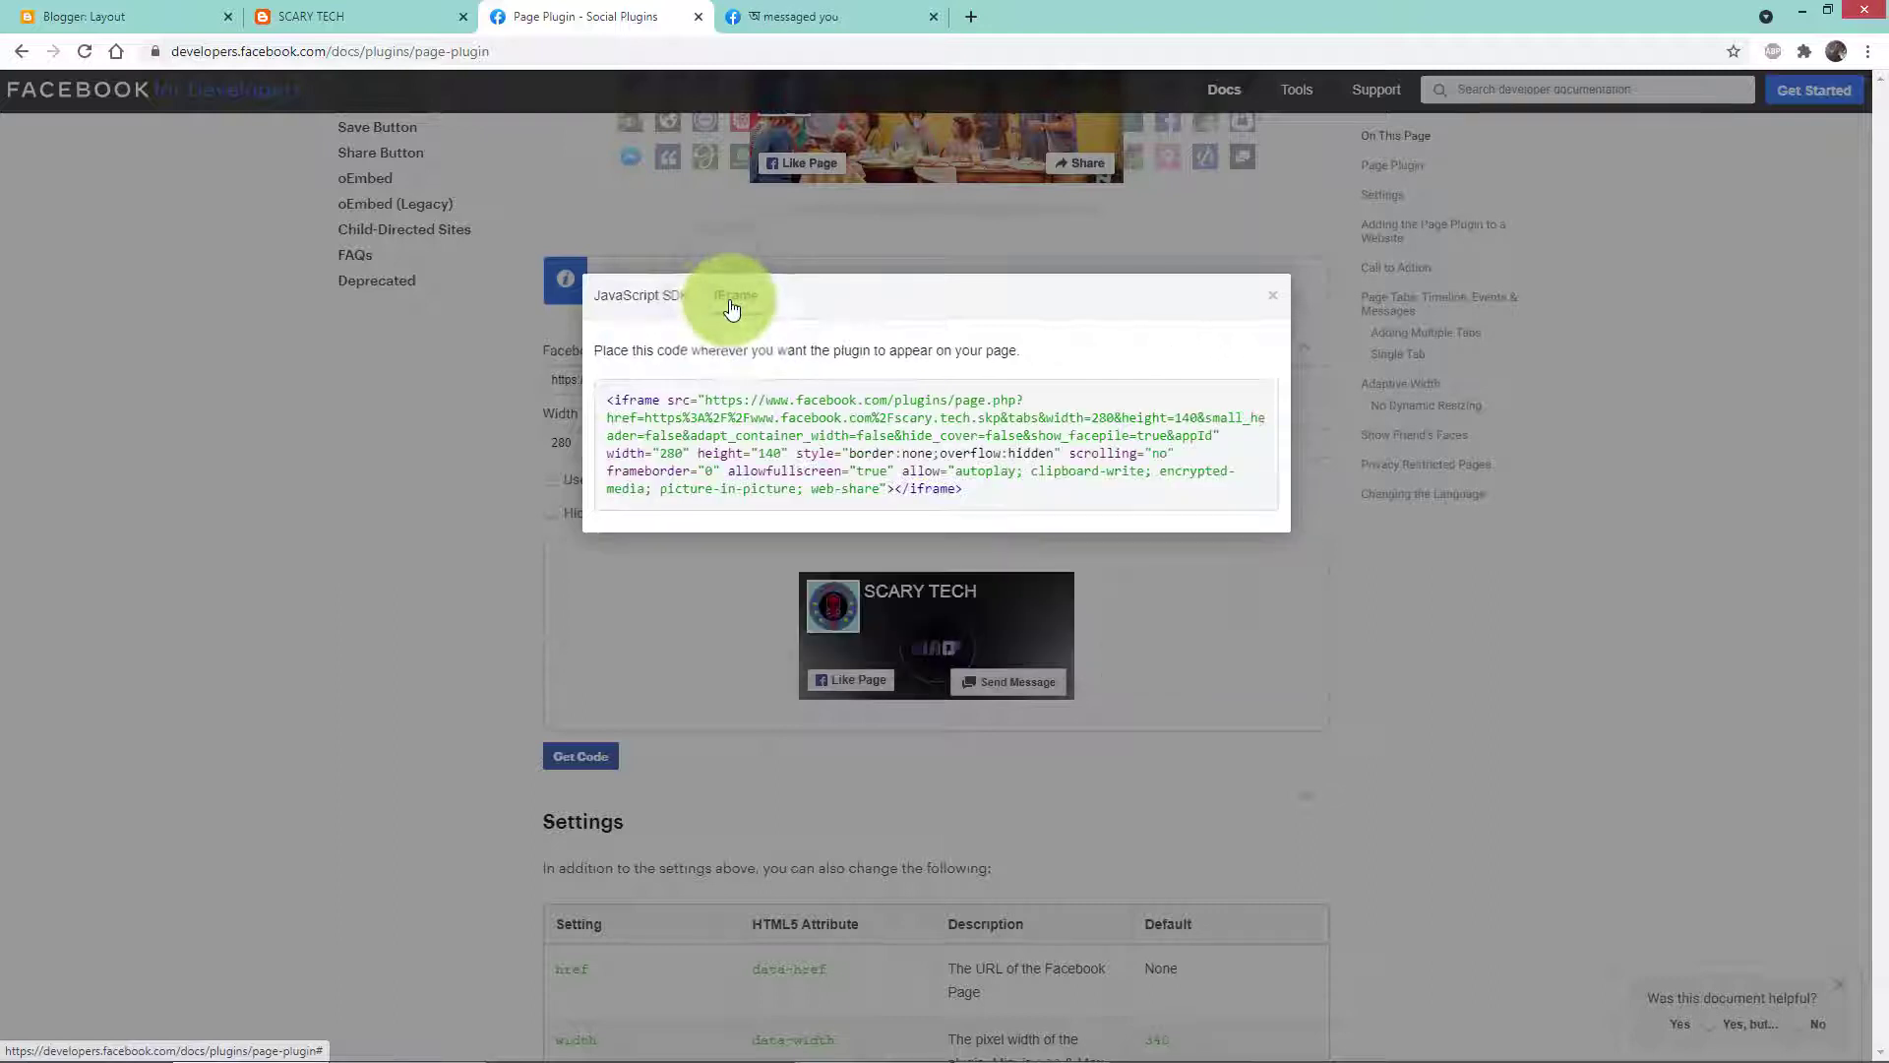
{"action": "left_click", "coordinate": [988, 486]}
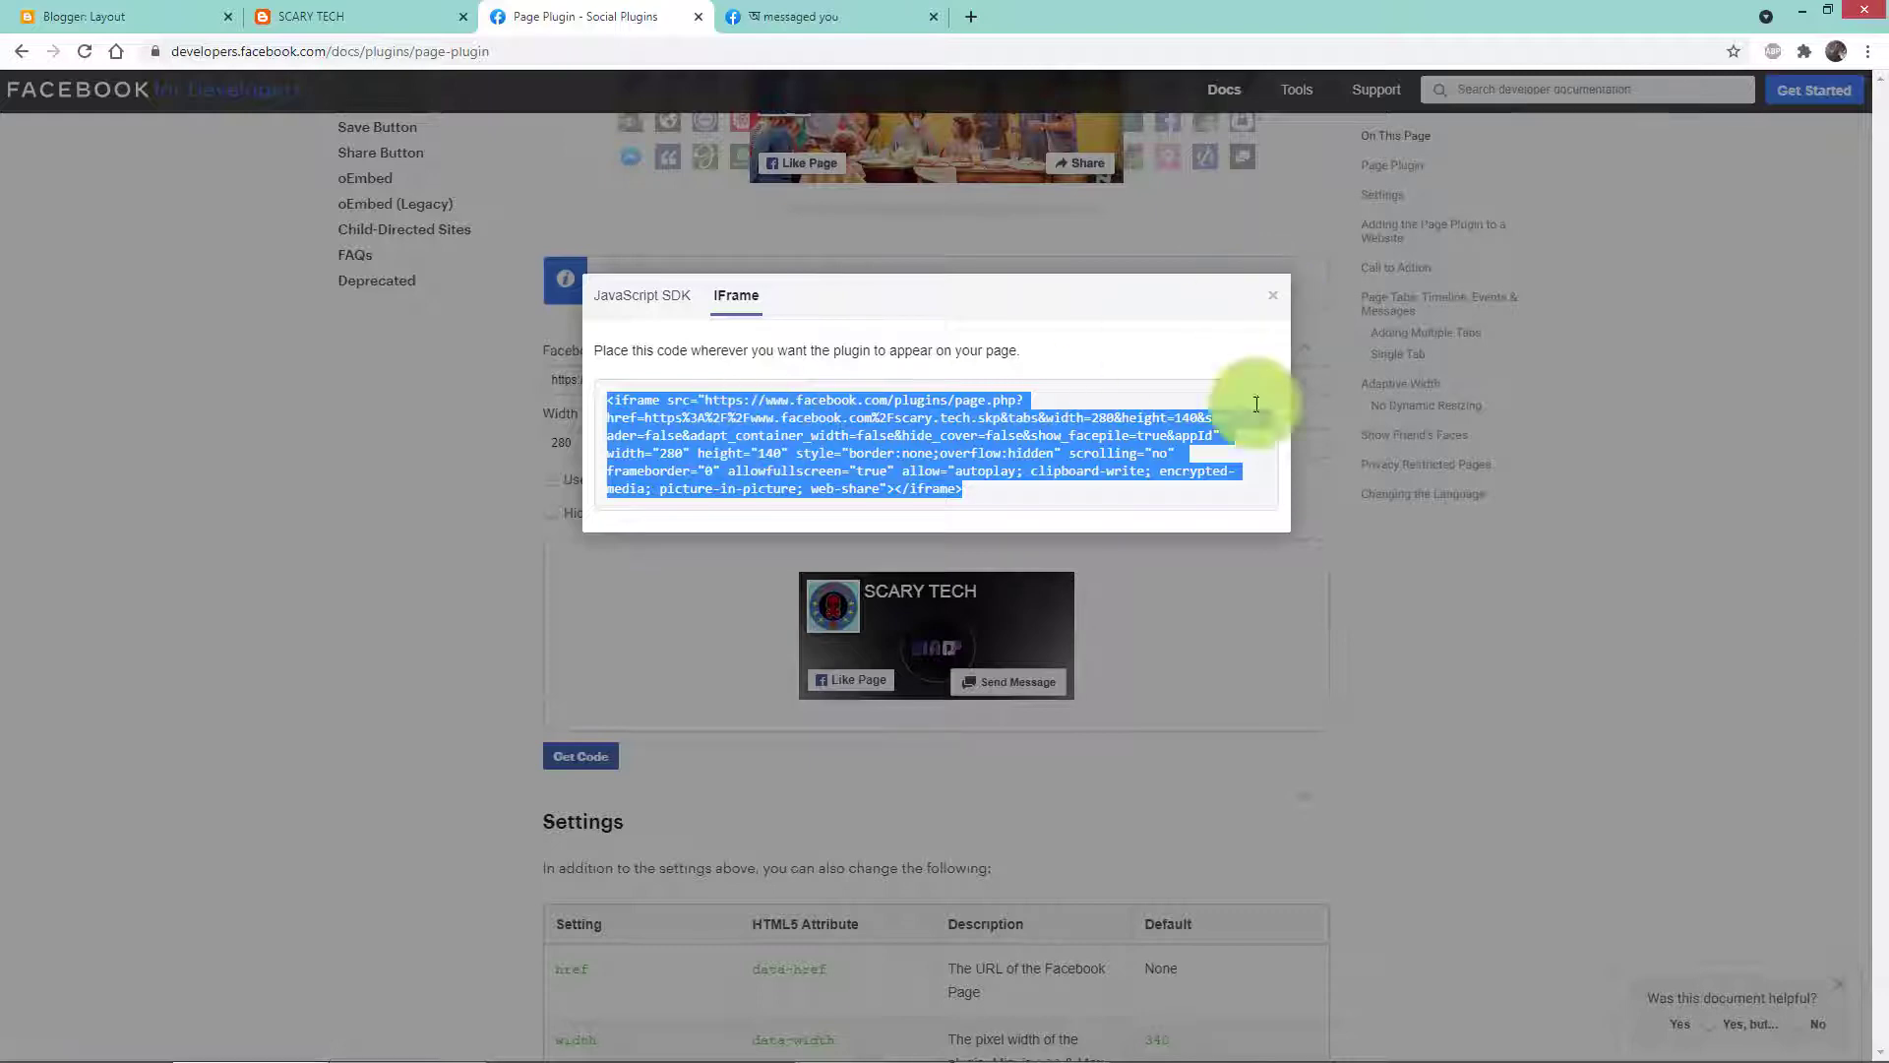
{"action": "left_click", "coordinate": [1278, 308]}
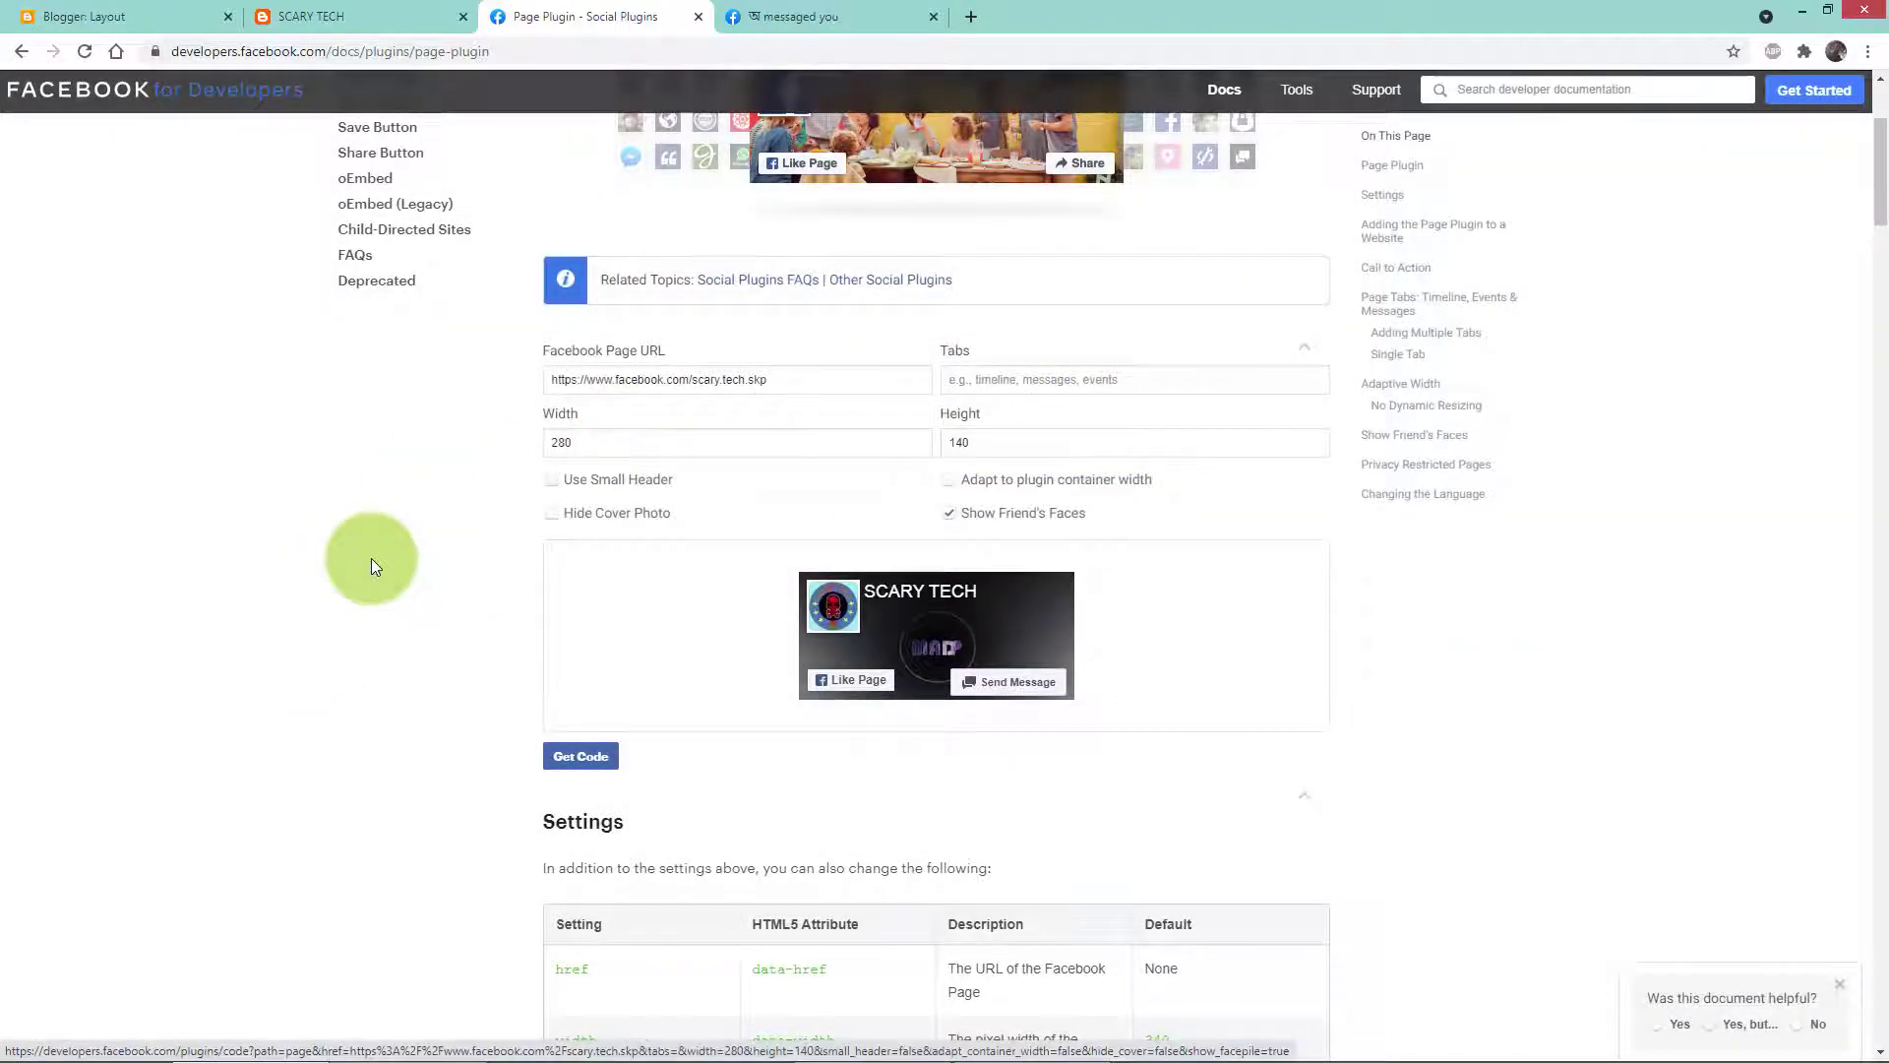
Step: Open Facebook's Embedded Comments plugin documentation and examine its instructions and code generator
{"action": "scroll", "coordinate": [376, 522], "scroll_direction": "up", "scroll_amount": 3}
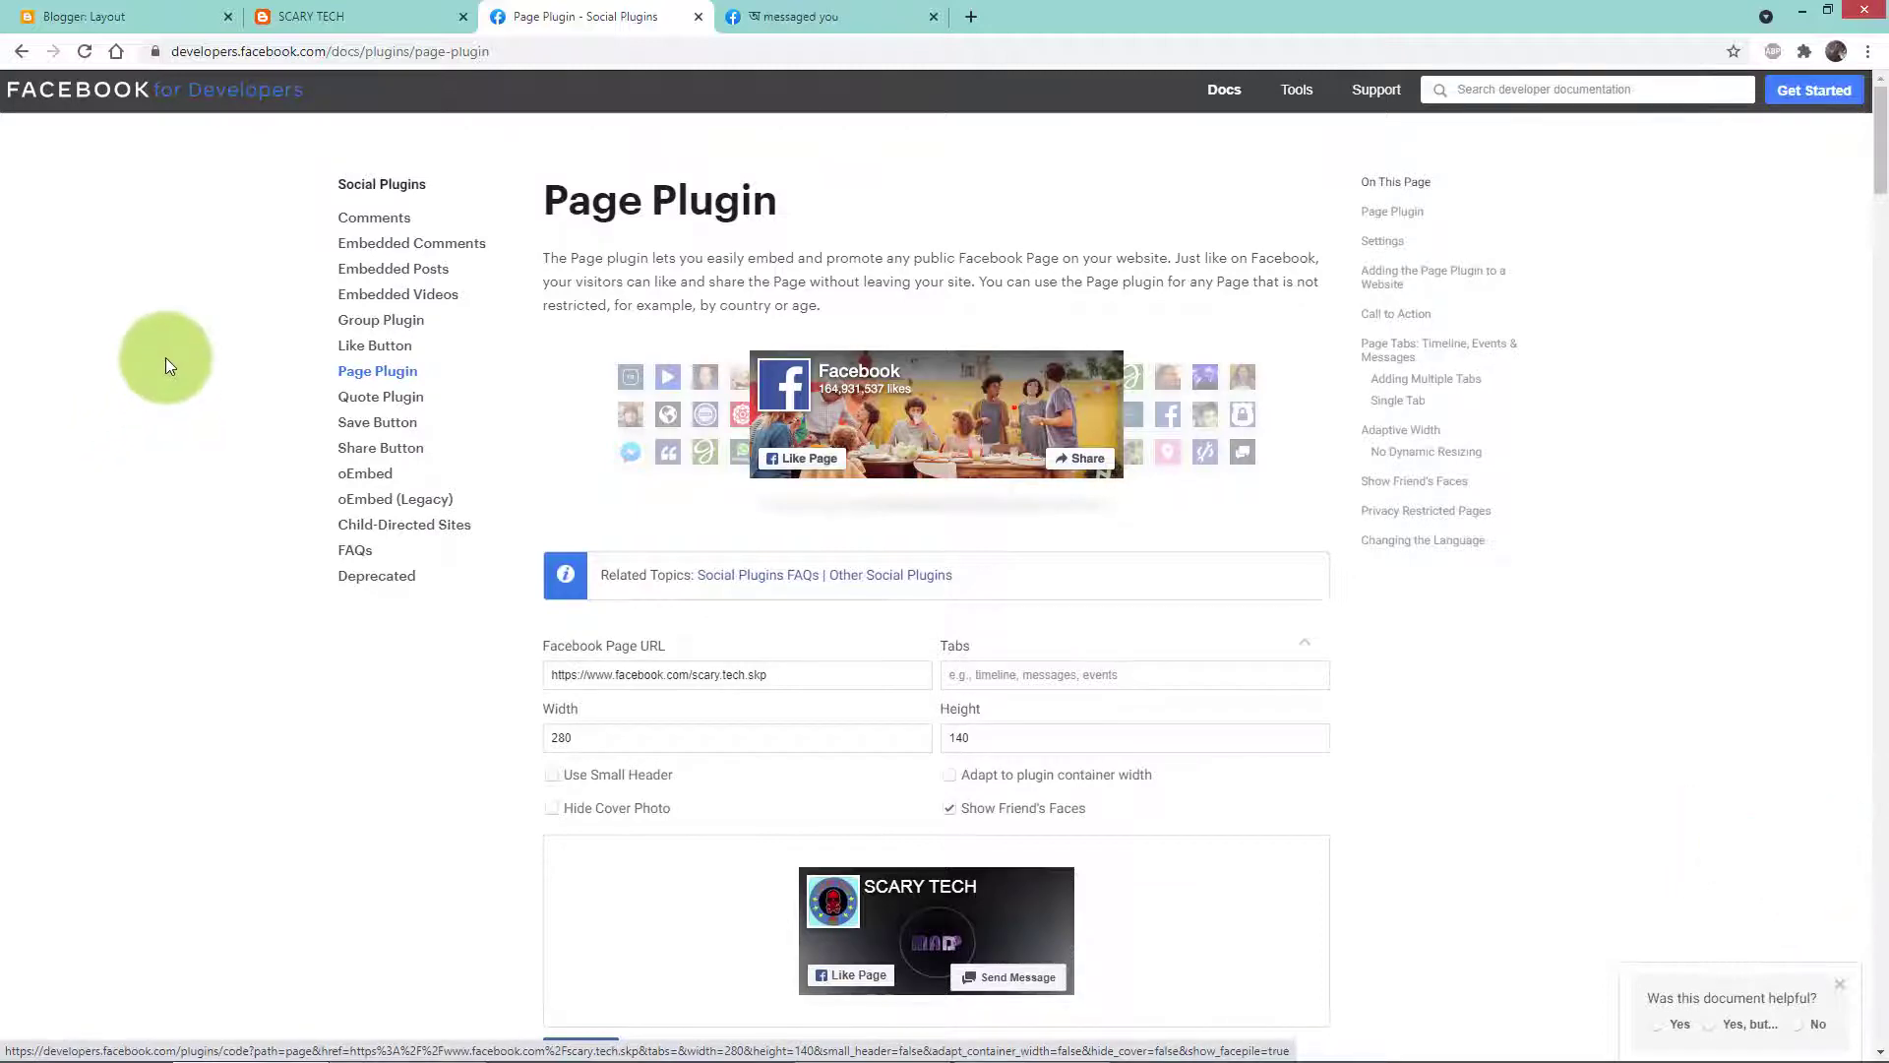
{"action": "left_click", "coordinate": [374, 219]}
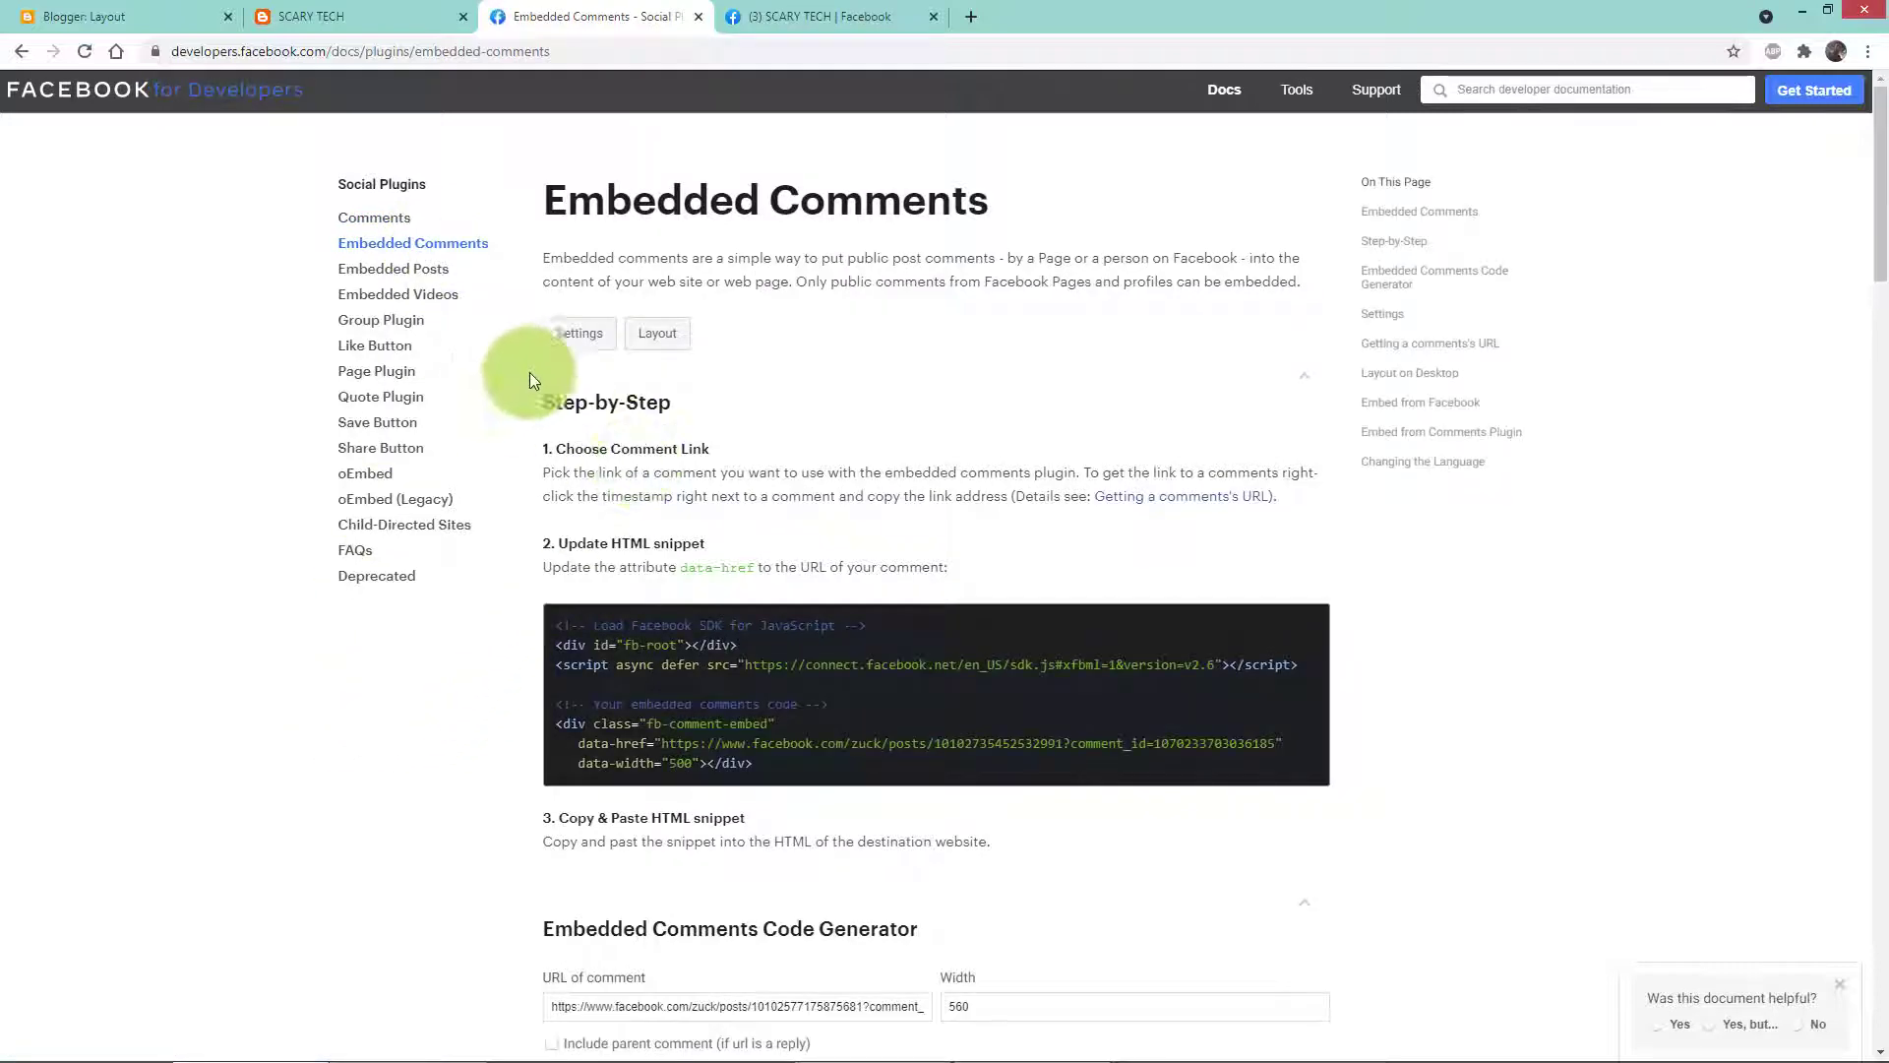
{"action": "scroll", "coordinate": [594, 488], "scroll_direction": "down", "scroll_amount": 7}
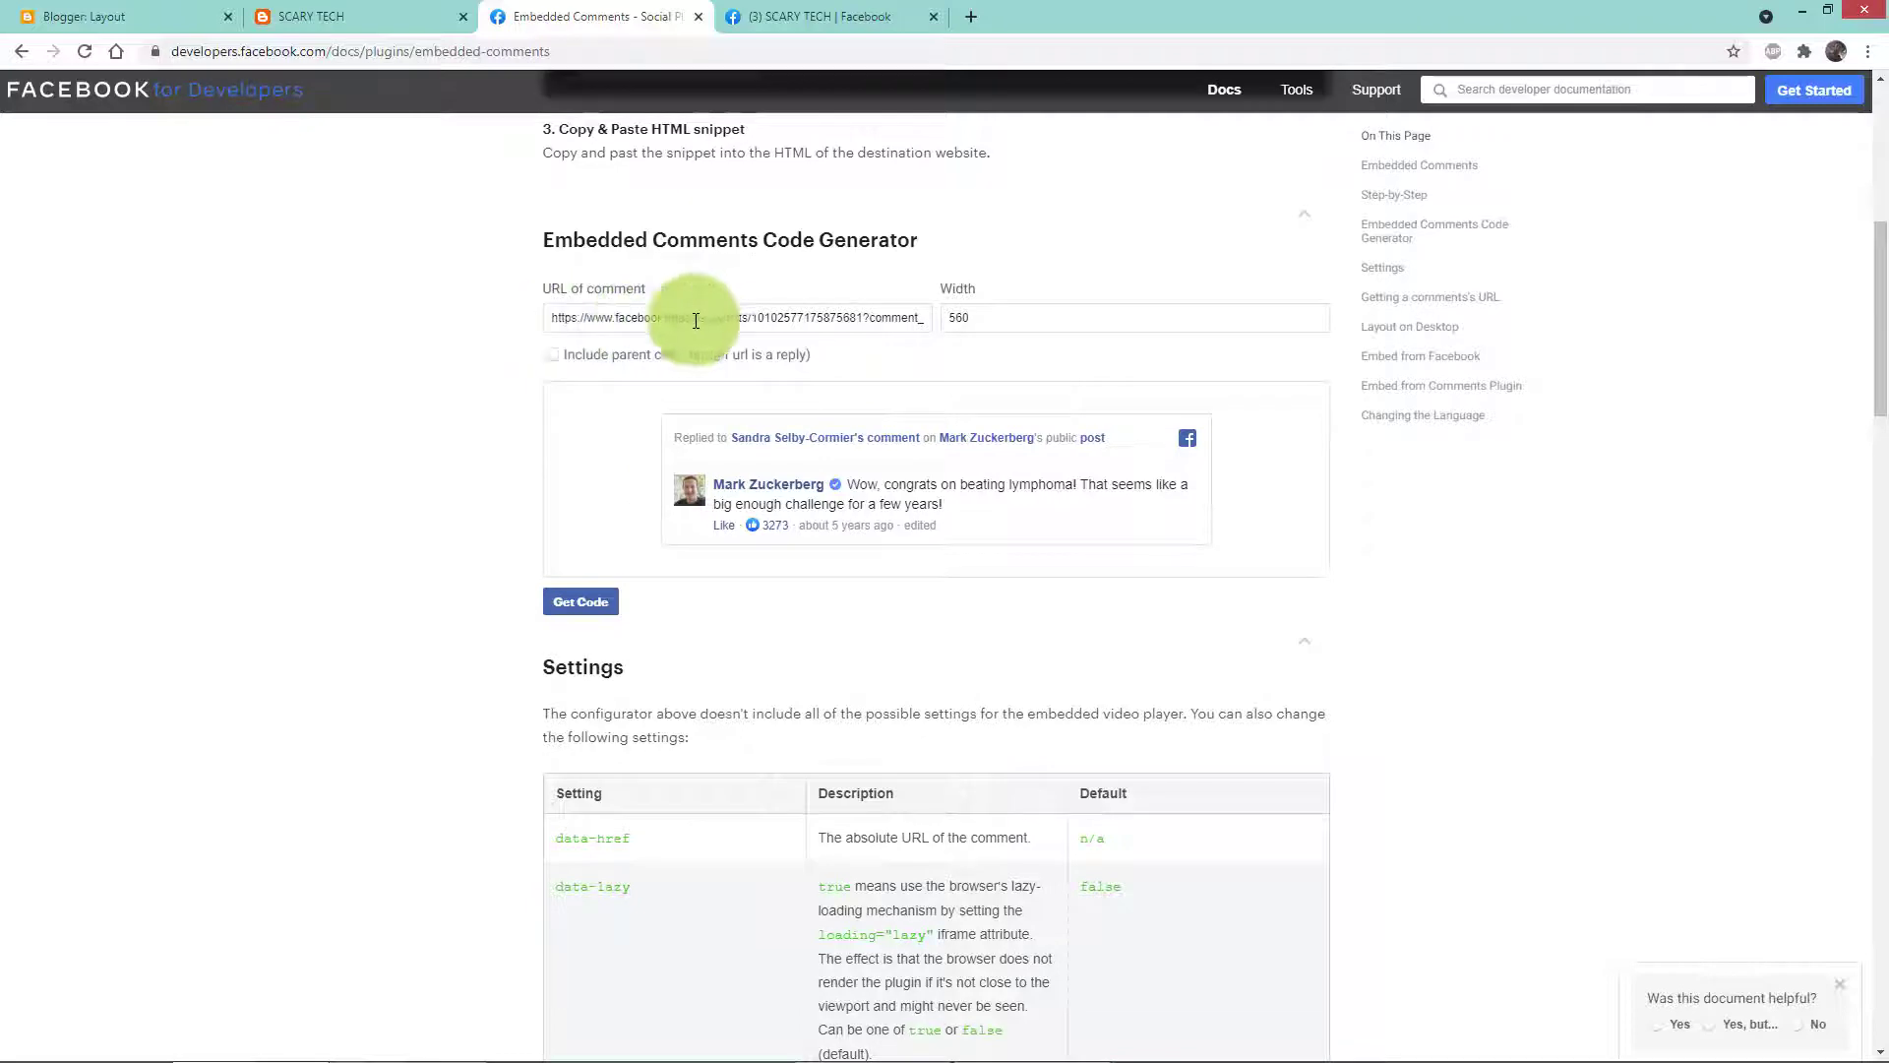
{"action": "left_click", "coordinate": [780, 319]}
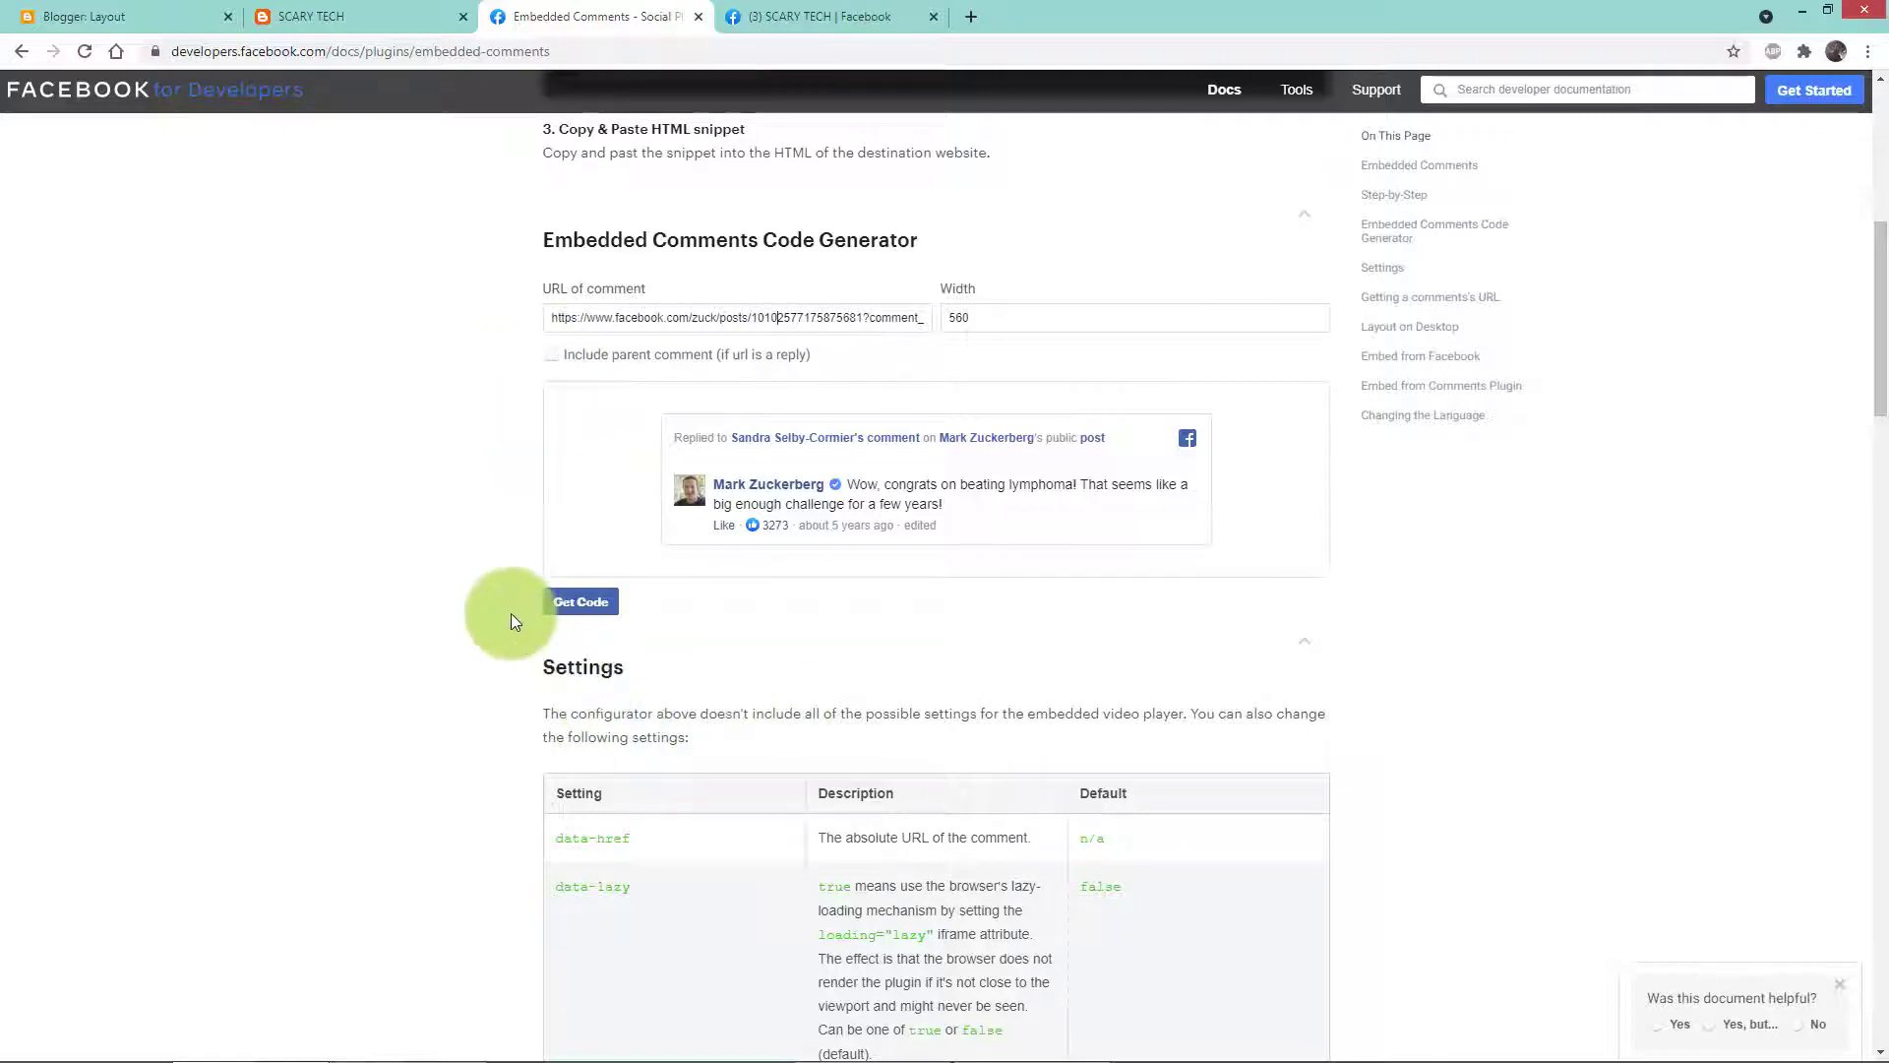
{"action": "scroll", "coordinate": [425, 510], "scroll_direction": "up", "scroll_amount": 3}
{"action": "scroll", "coordinate": [425, 510], "scroll_direction": "up", "scroll_amount": 4}
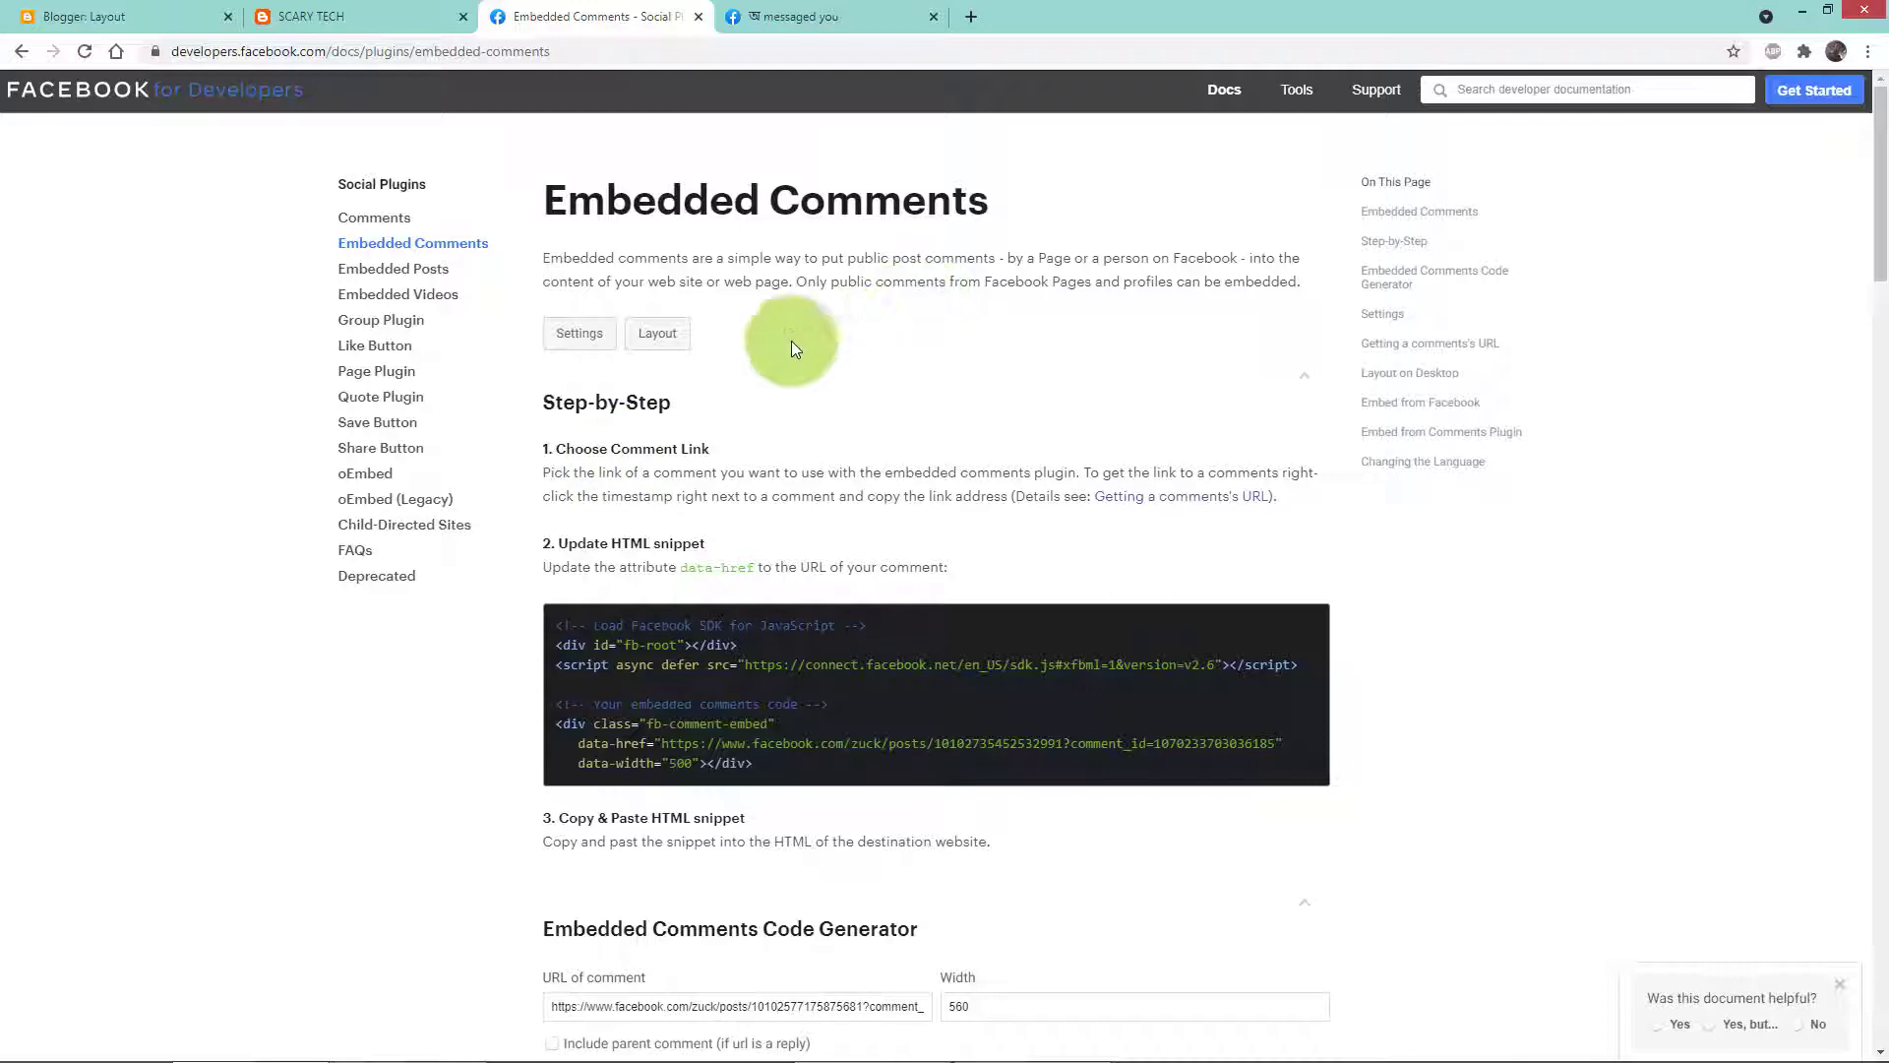
Step: Search for "youtube for developers" in a new browser tab and open the Subscribe Buttons configuration page on Google Developers
{"action": "left_click", "coordinate": [972, 15]}
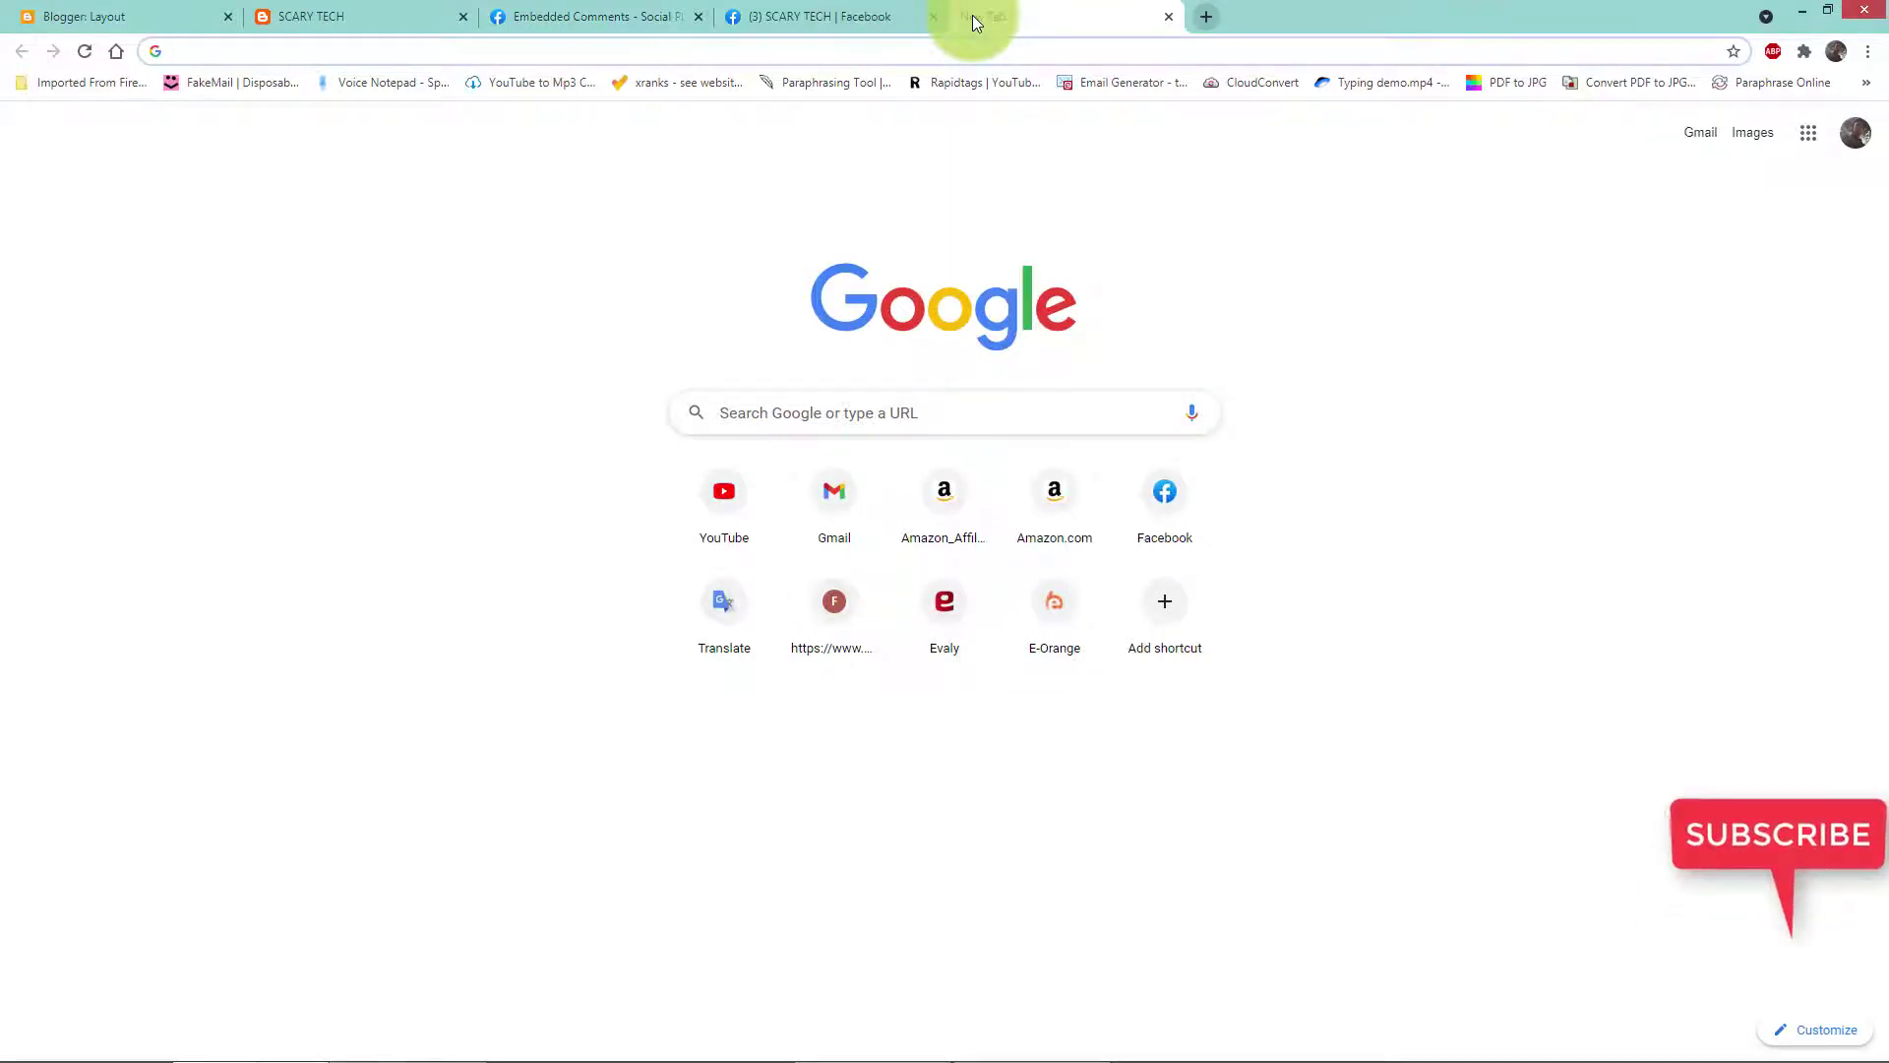
{"action": "left_click", "coordinate": [743, 51]}
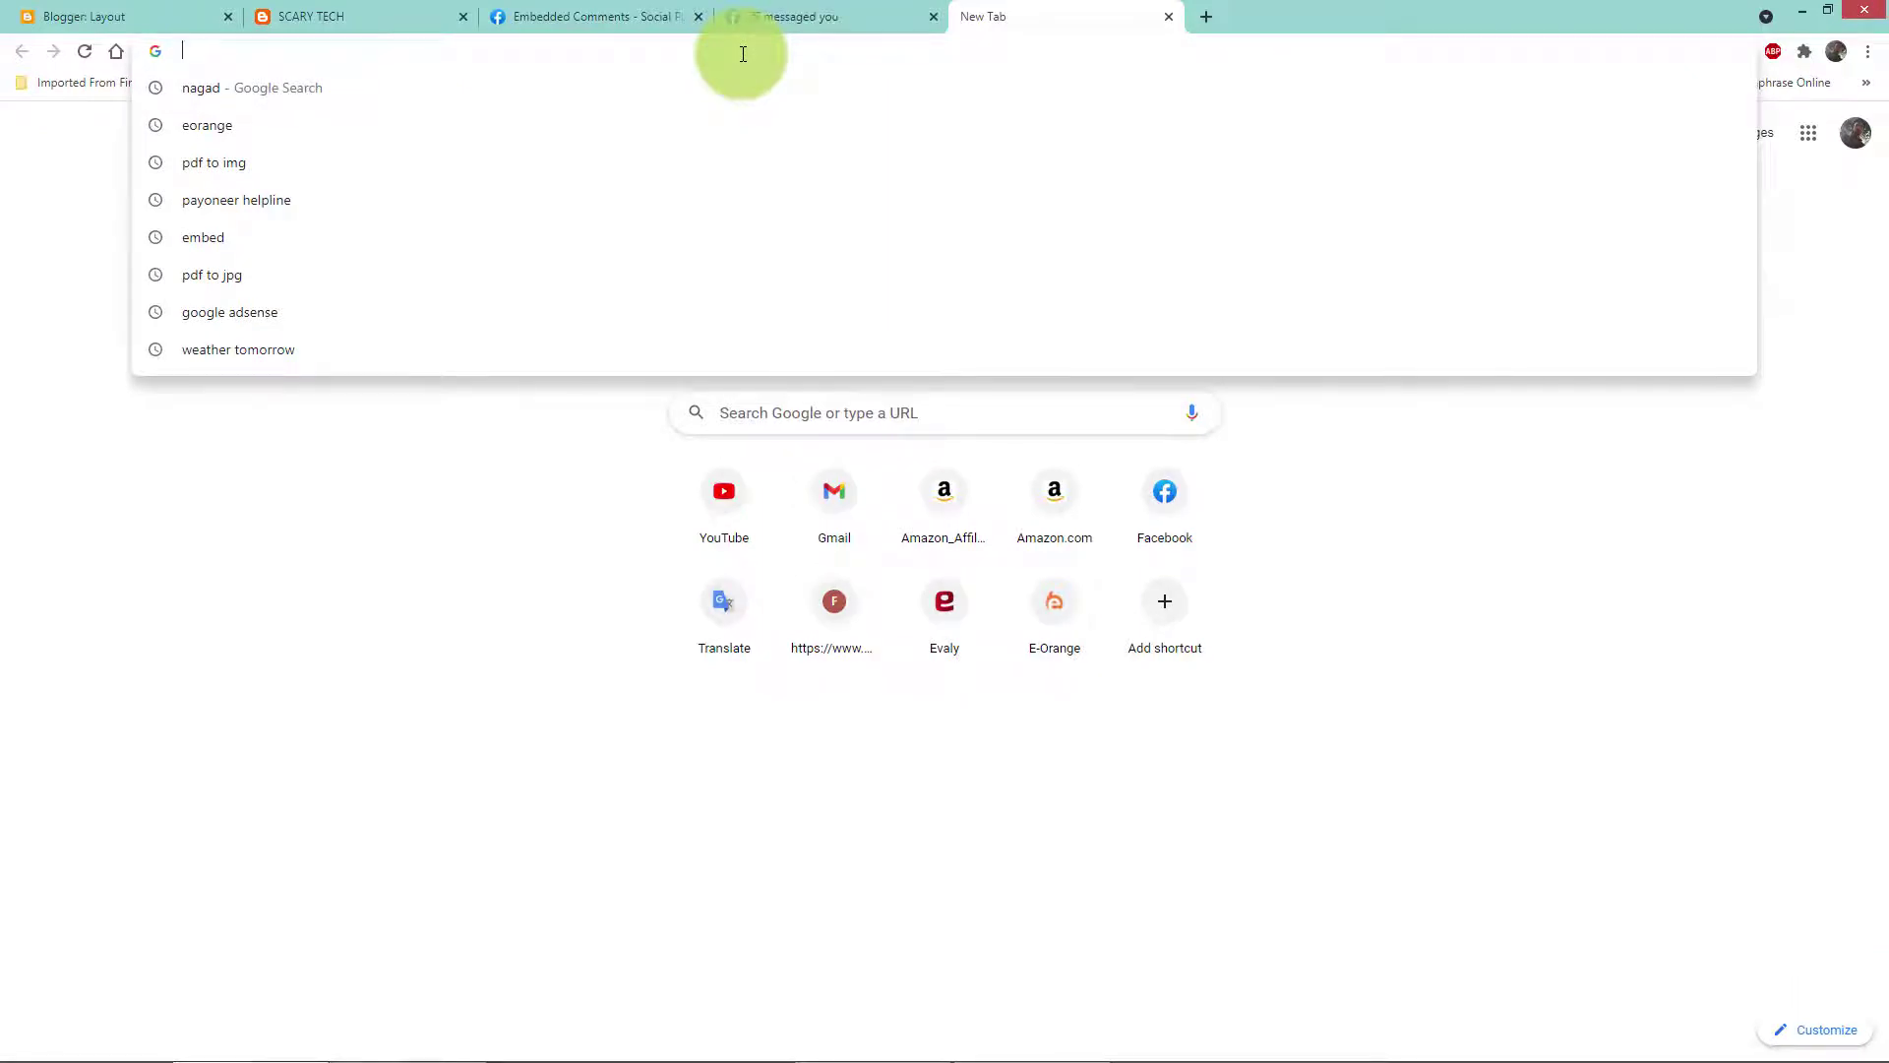
{"action": "type", "text": "youtube"}
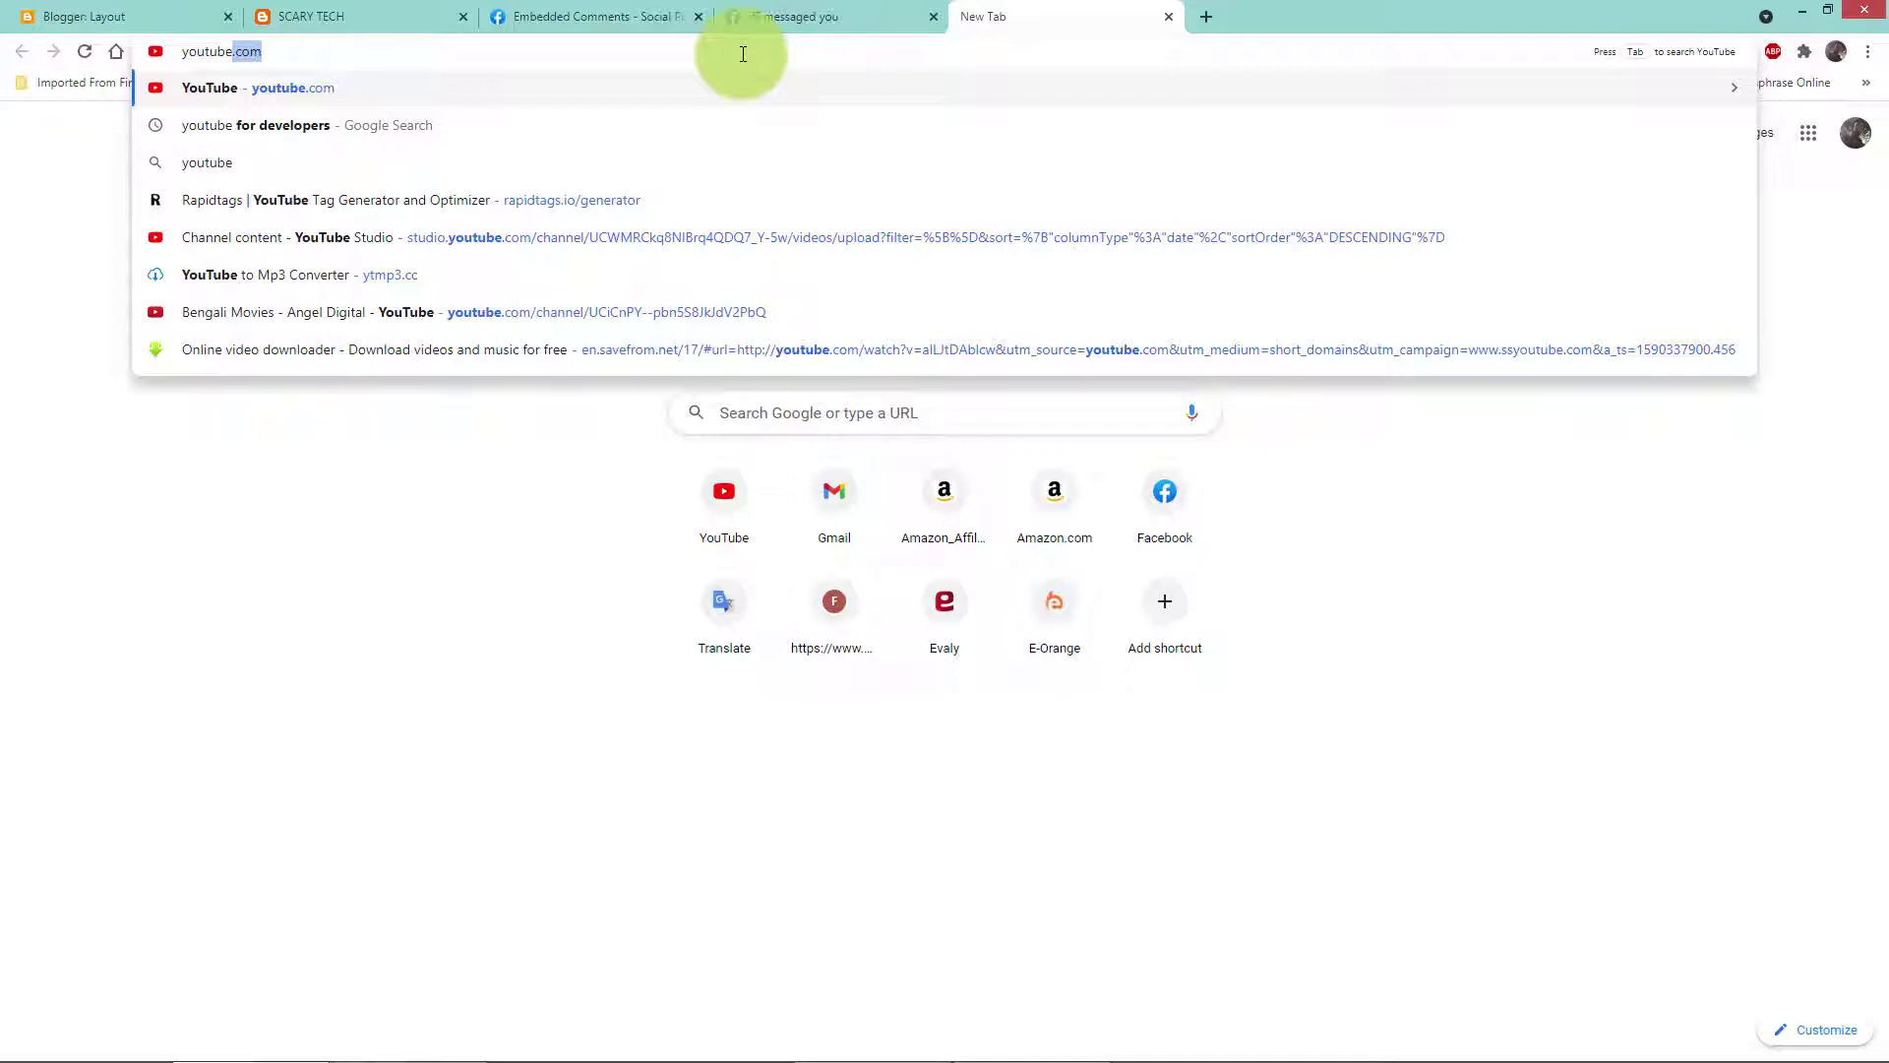
{"action": "key", "text": "Down"}
{"action": "key", "text": "Down"}
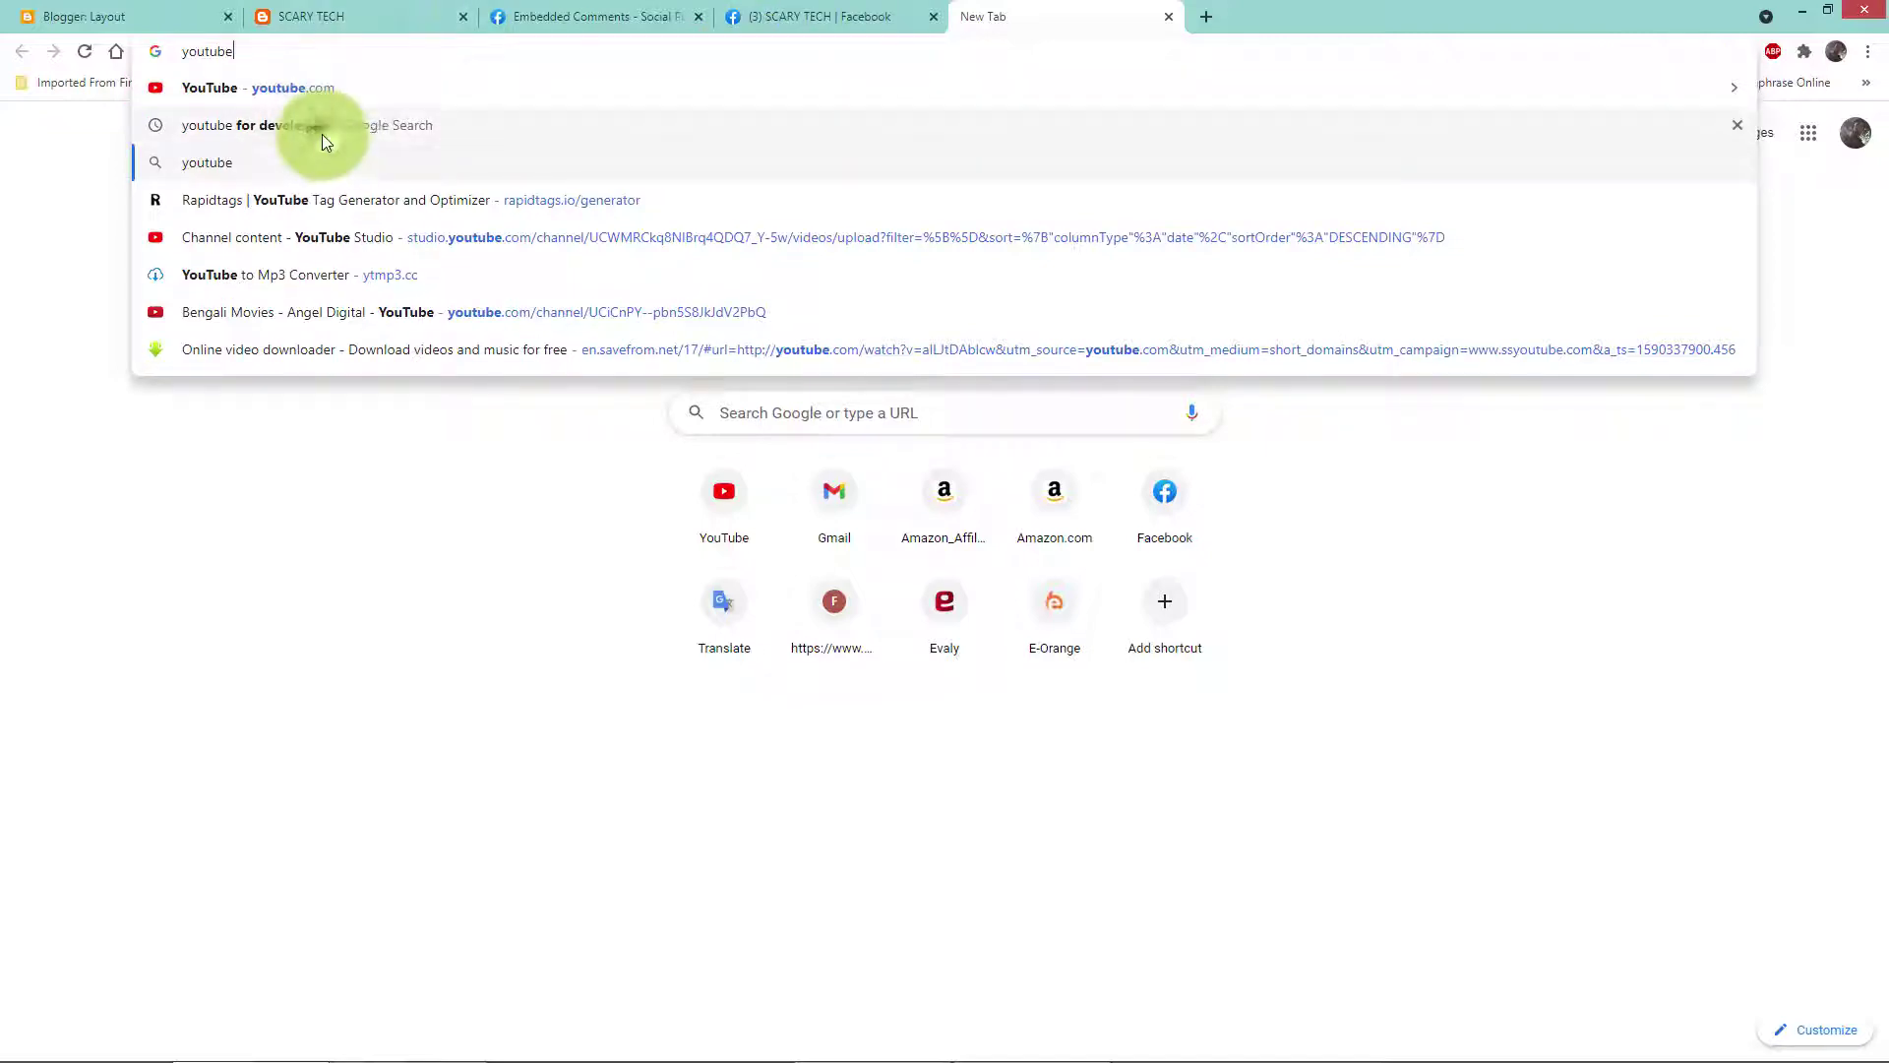
{"action": "left_click", "coordinate": [322, 133]}
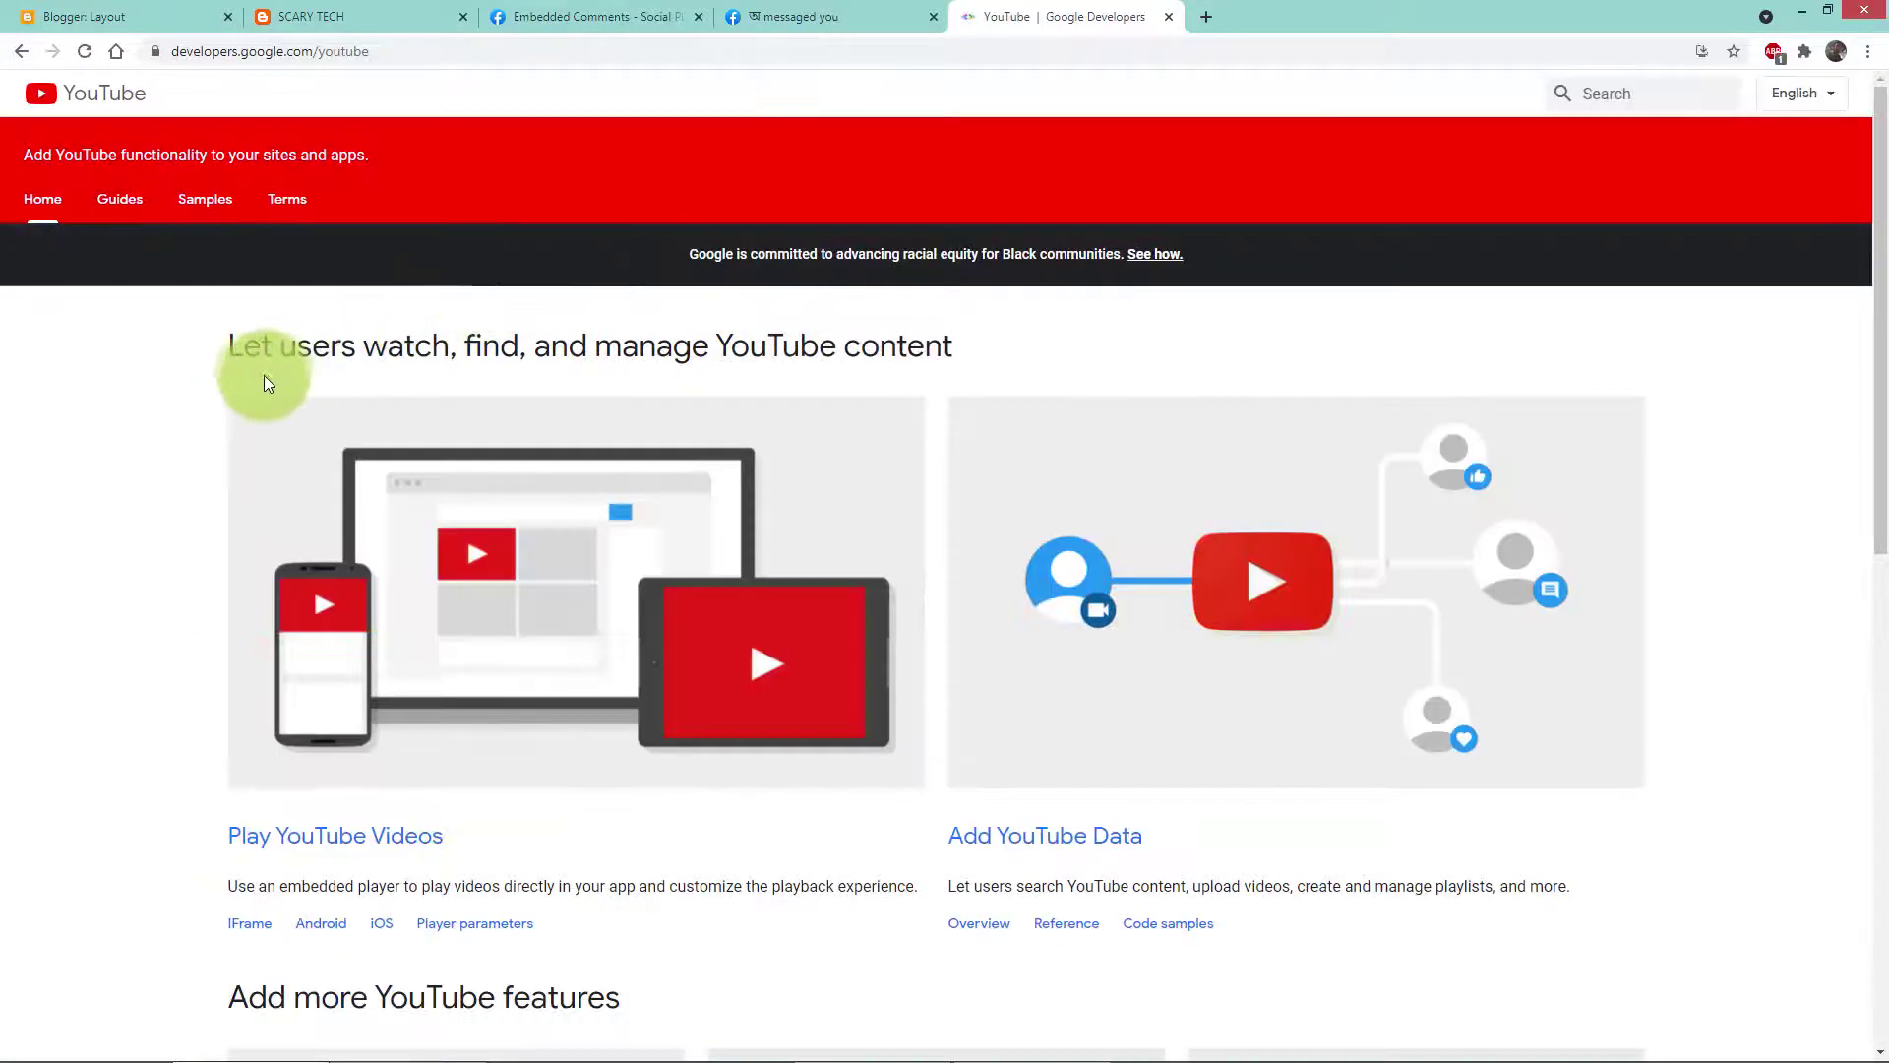
{"action": "scroll", "coordinate": [258, 380], "scroll_direction": "down", "scroll_amount": 9}
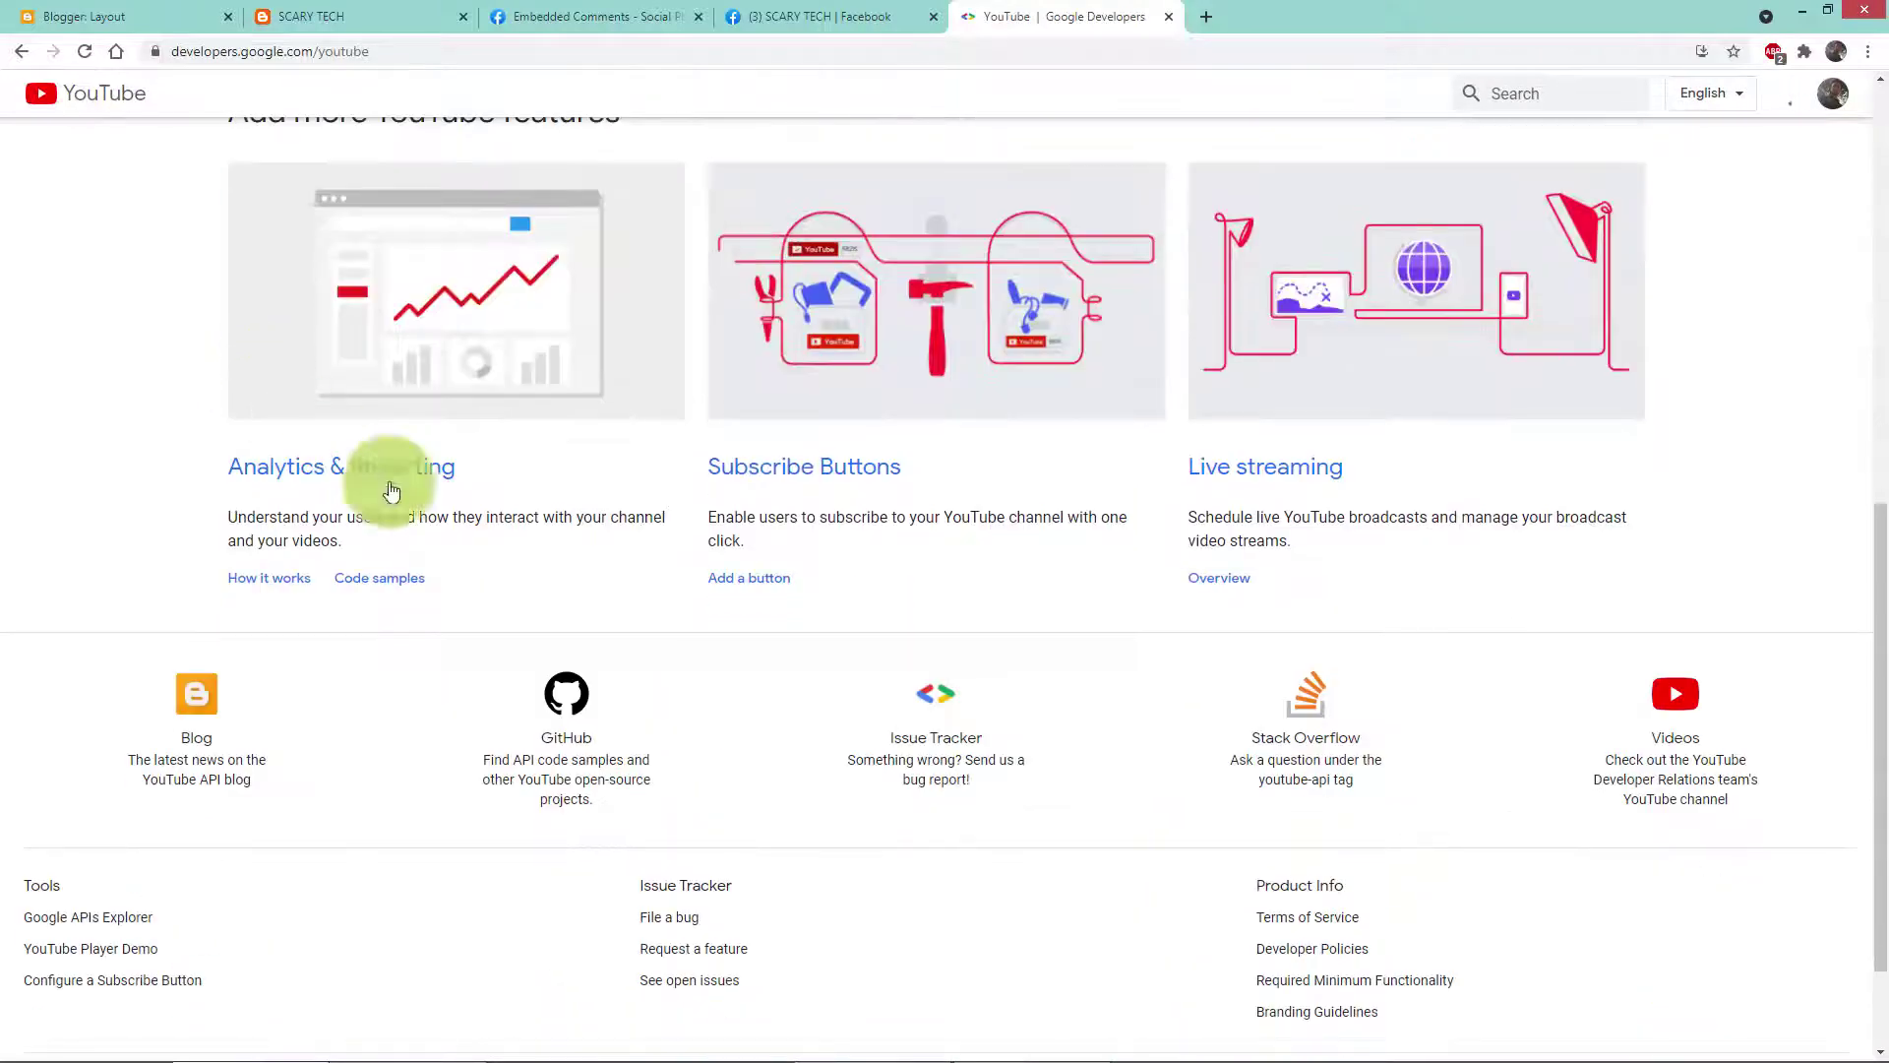
{"action": "left_click", "coordinate": [801, 474]}
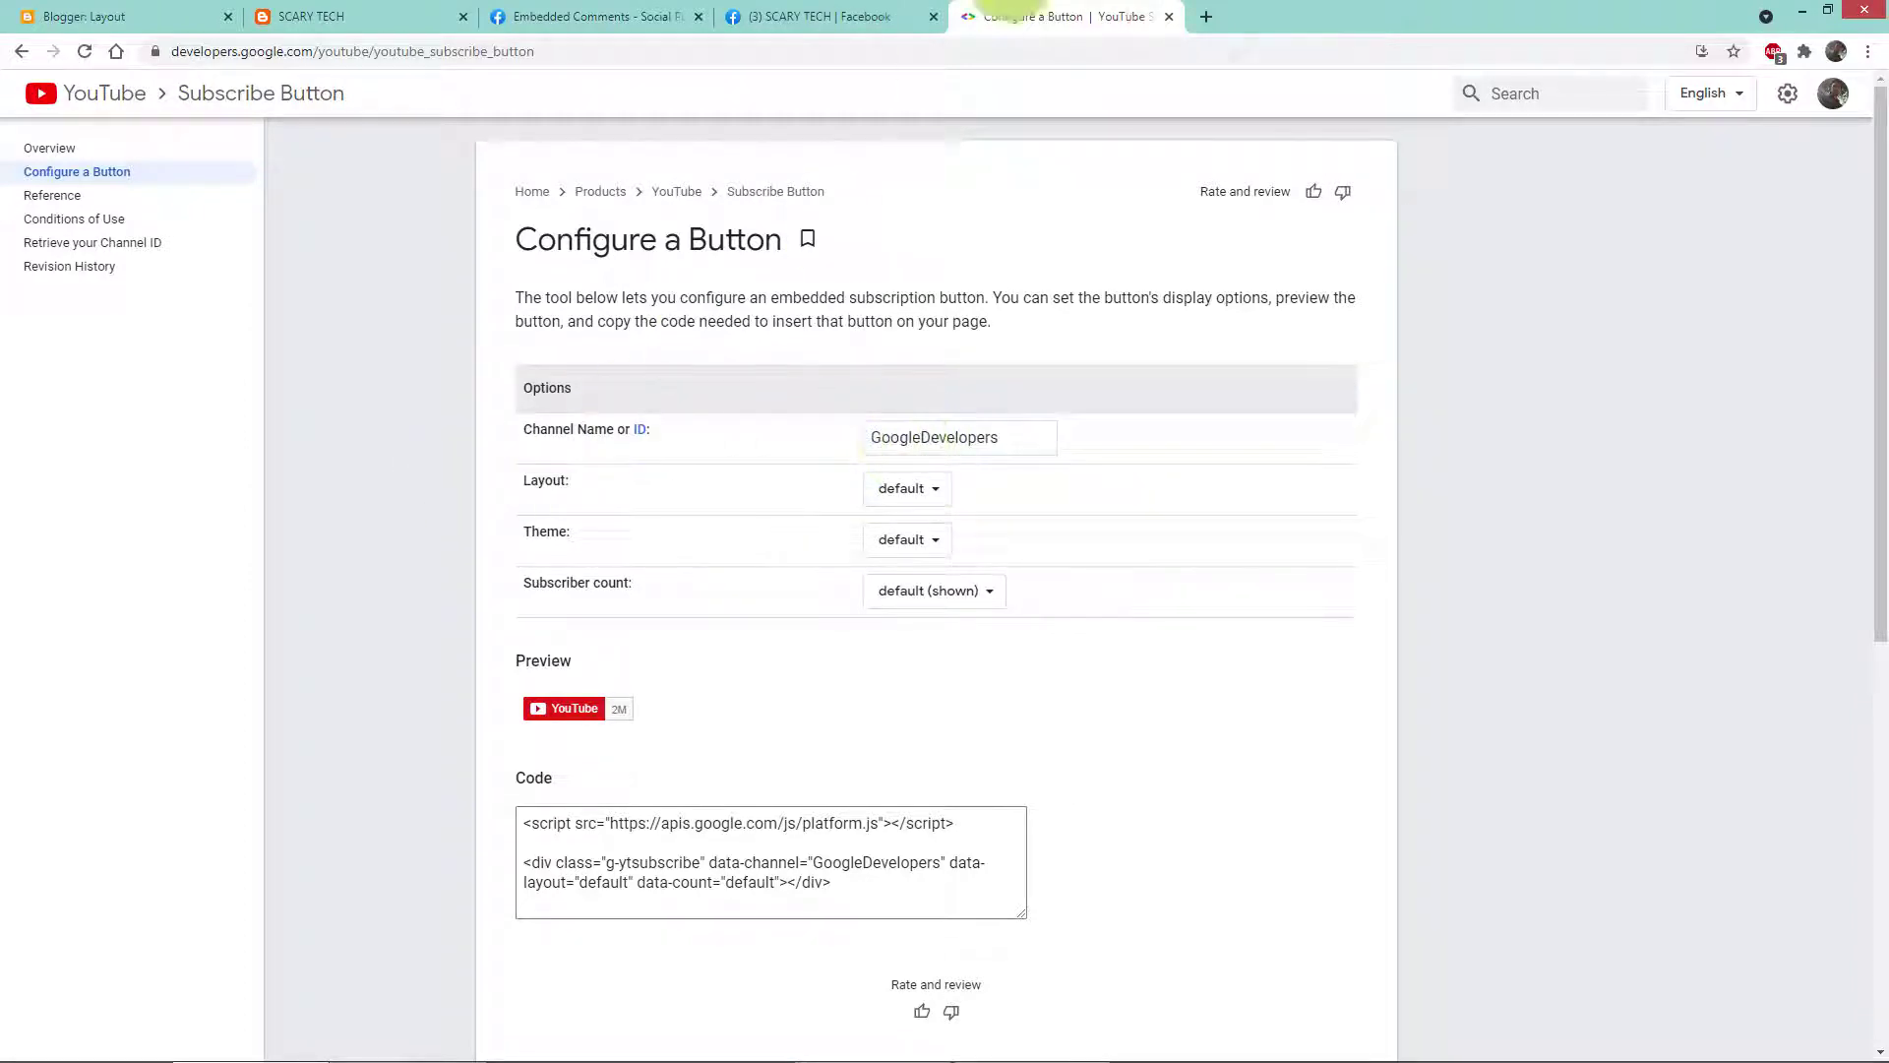
Step: Open YouTube in a new browser tab and go through YouTube Studio to the Scary Mind channel page
{"action": "left_click", "coordinate": [1204, 18]}
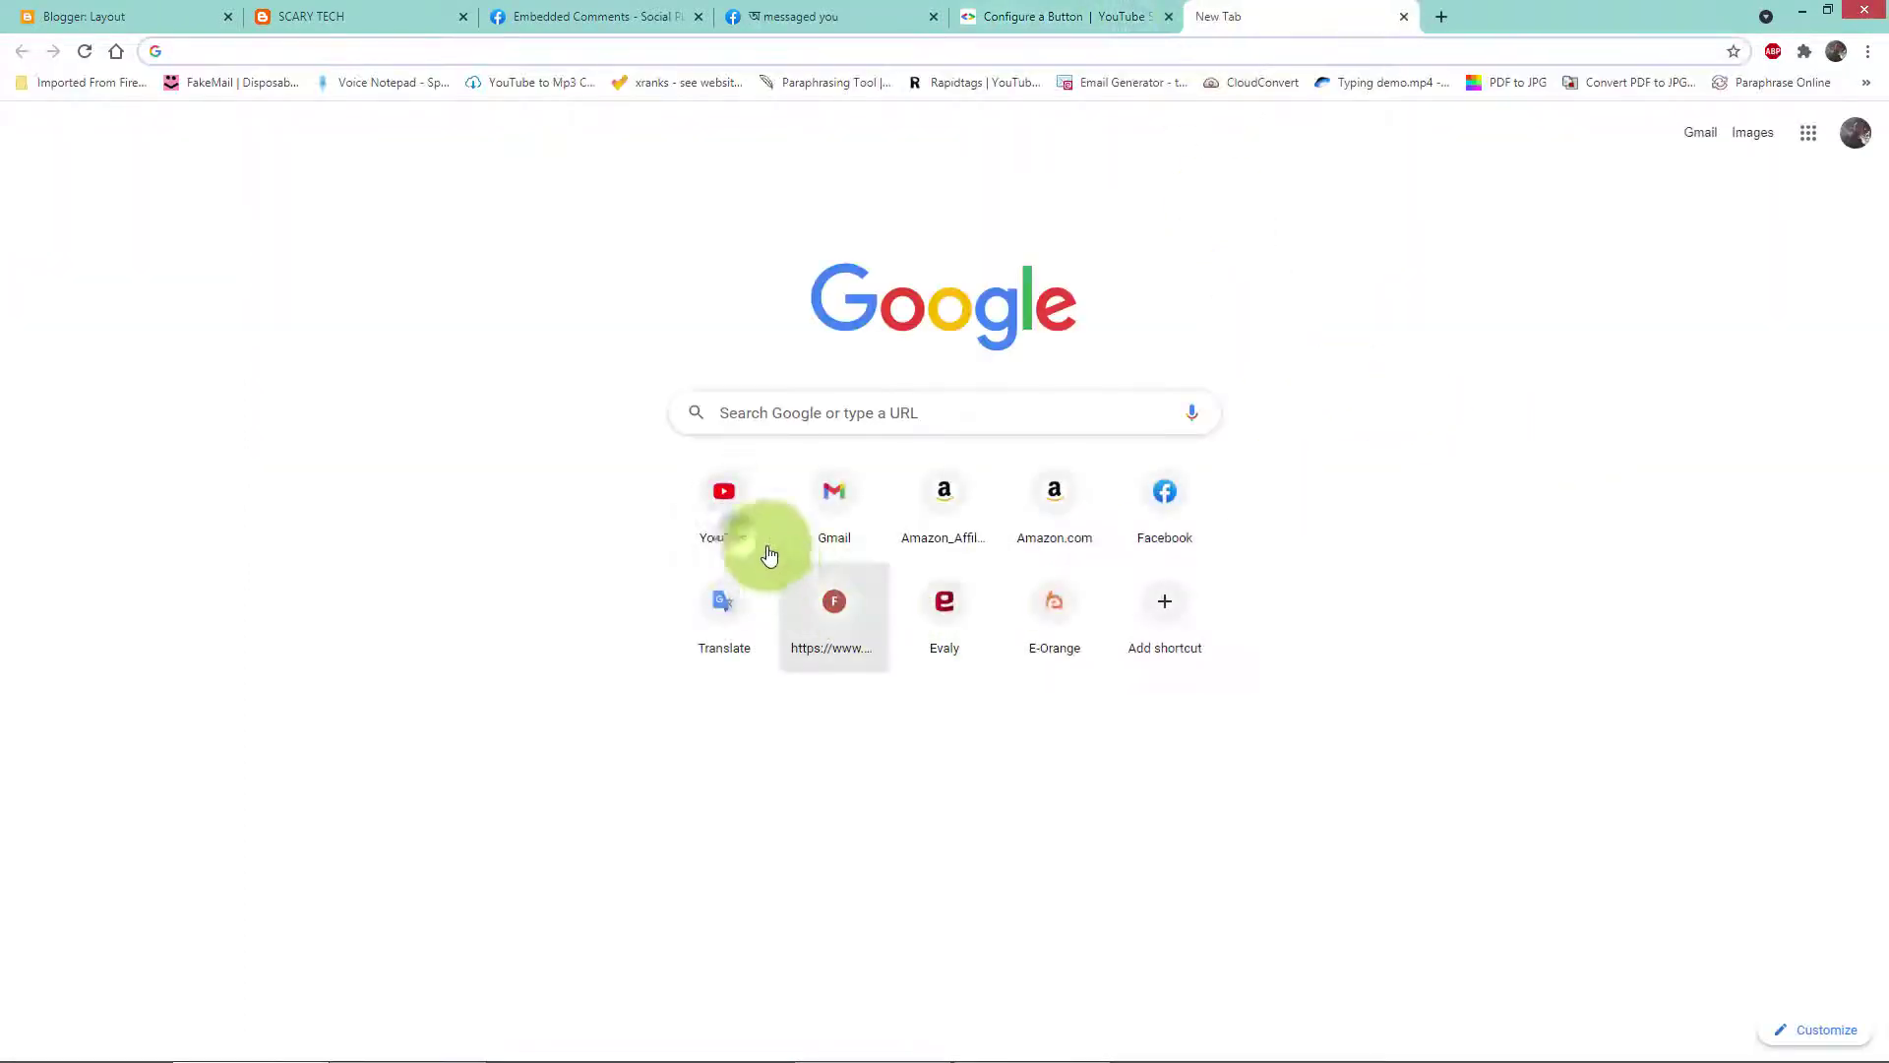
{"action": "left_click", "coordinate": [736, 540]}
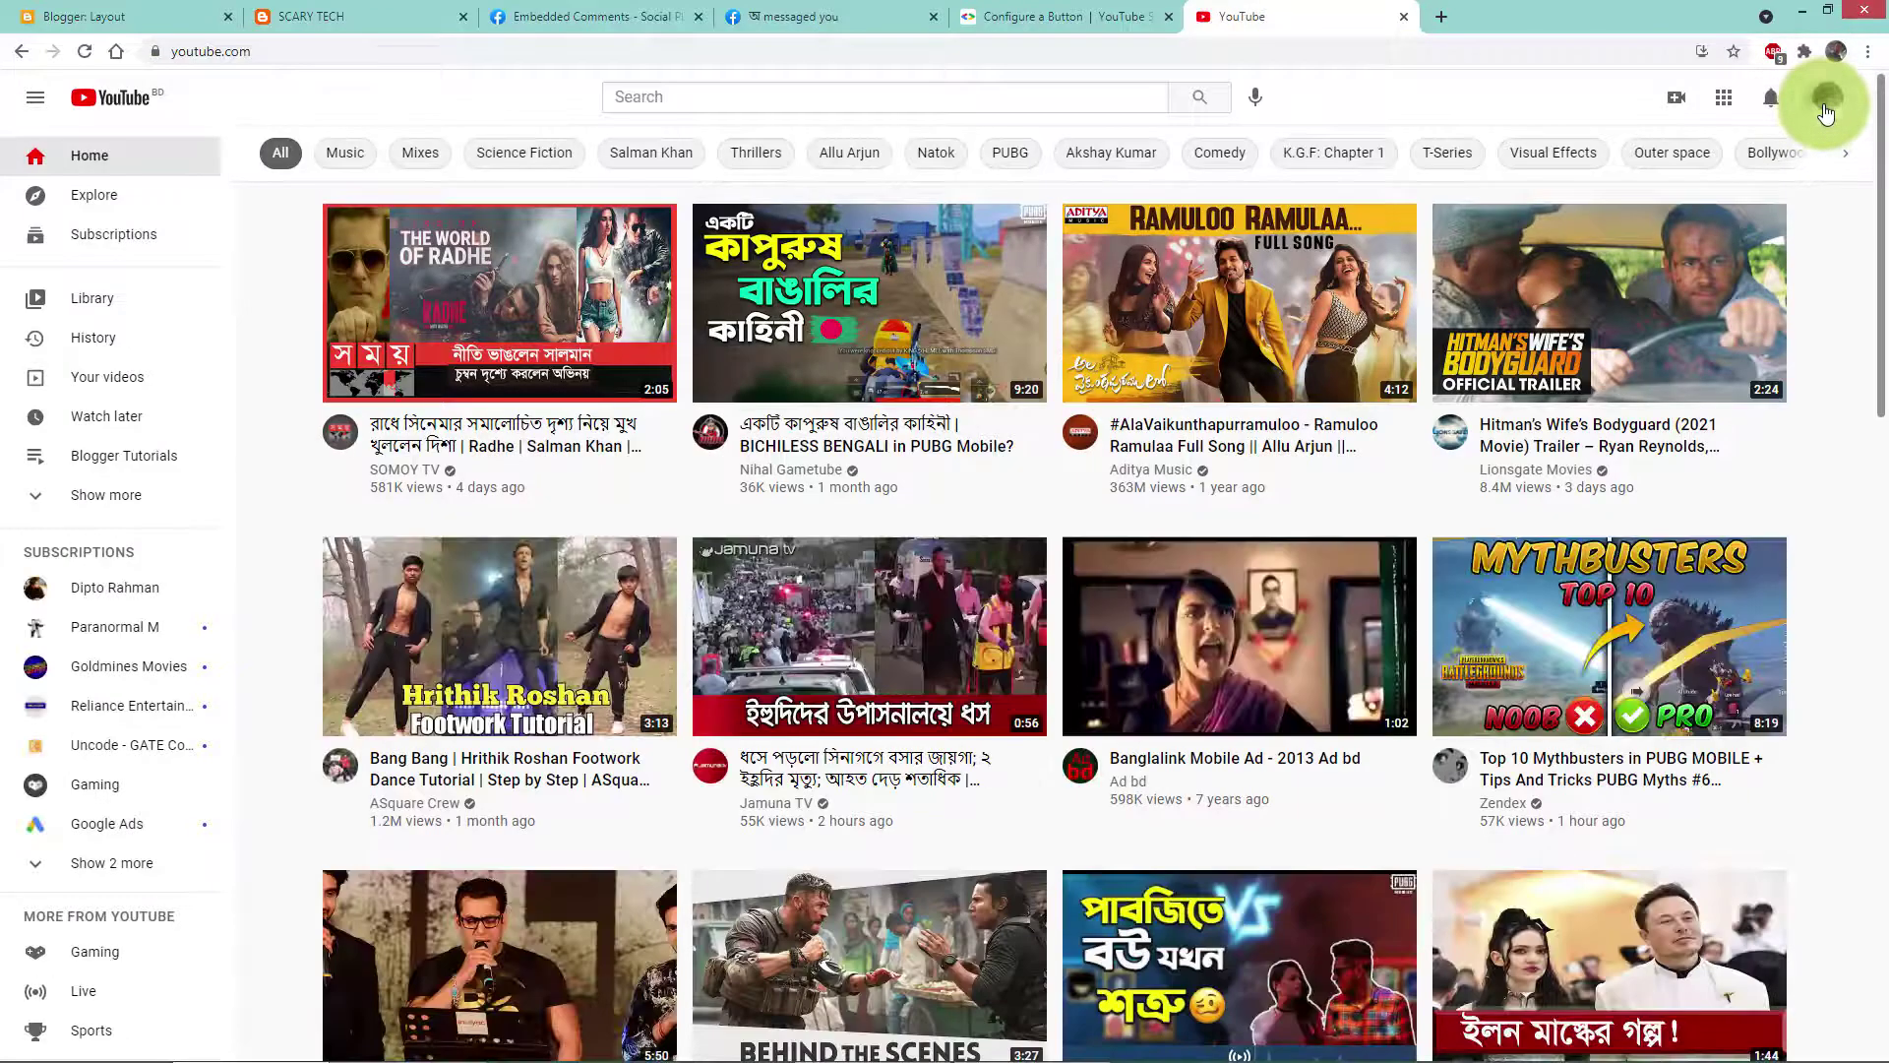
{"action": "left_click", "coordinate": [1825, 105]}
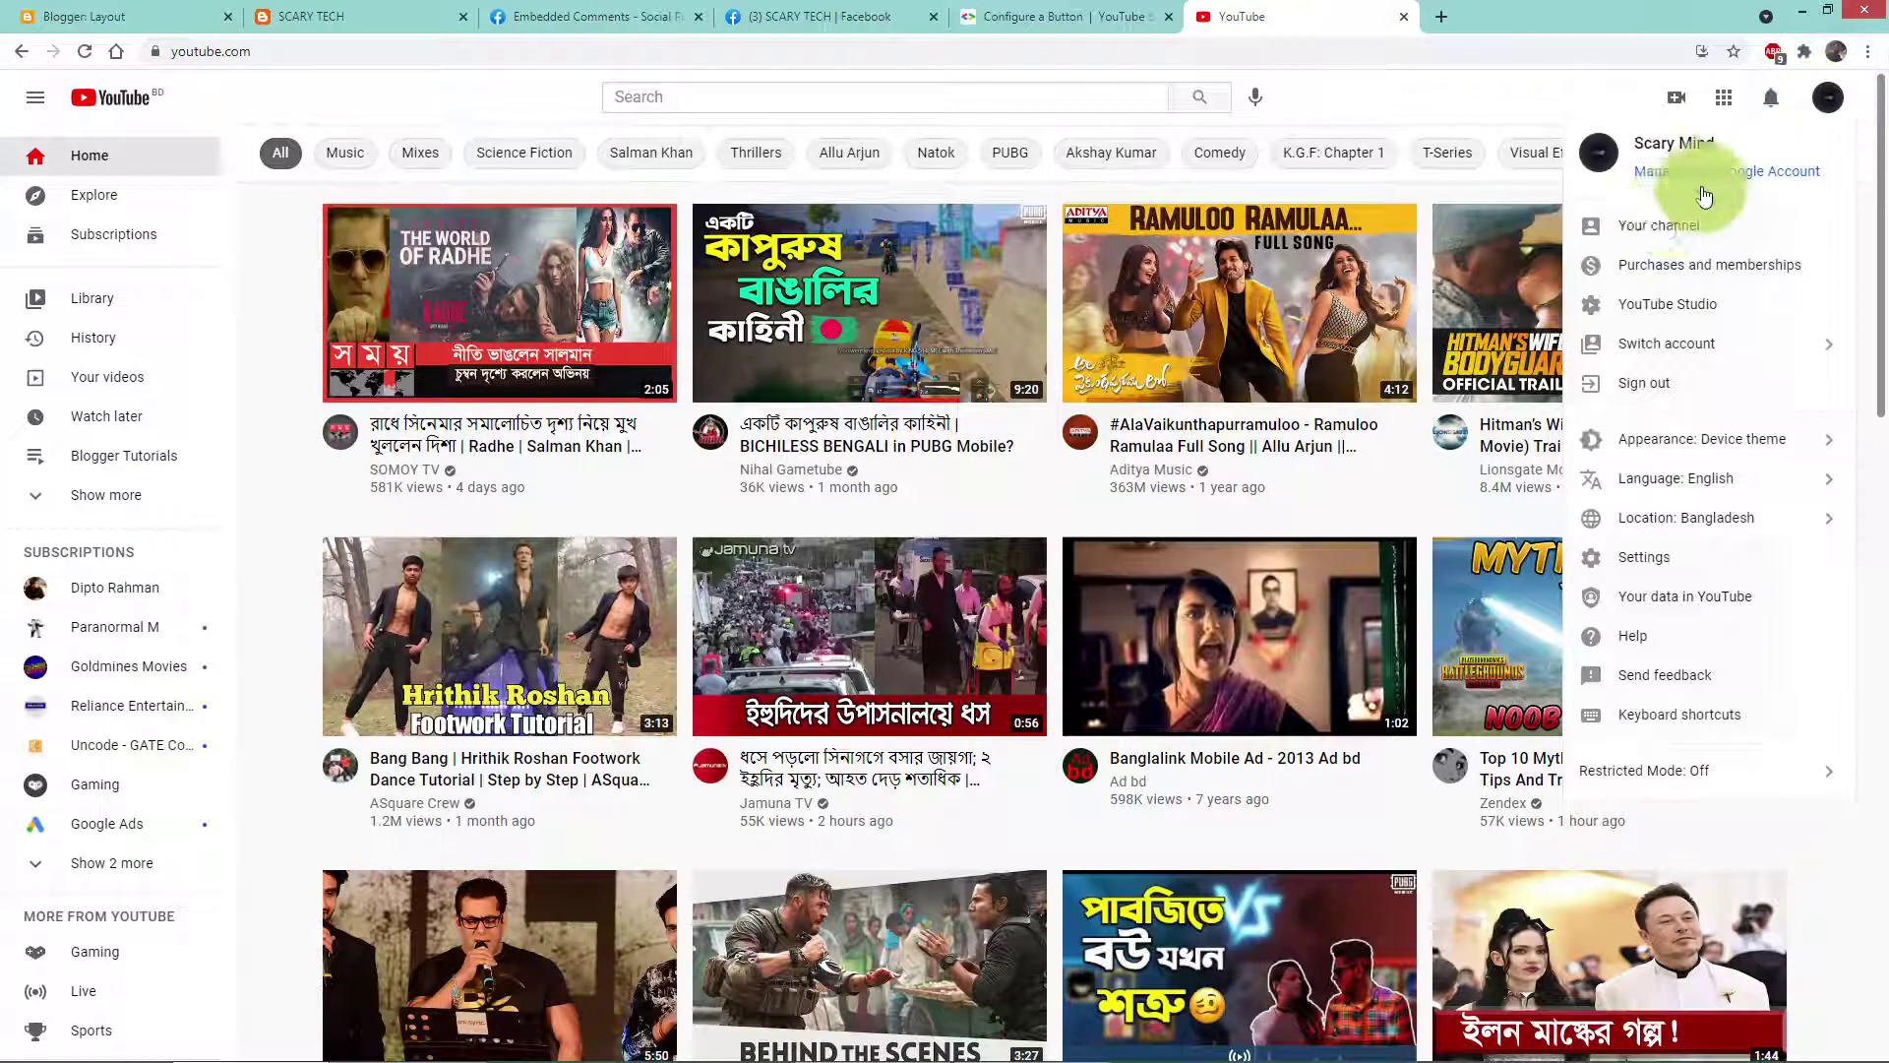
{"action": "left_click", "coordinate": [1673, 304]}
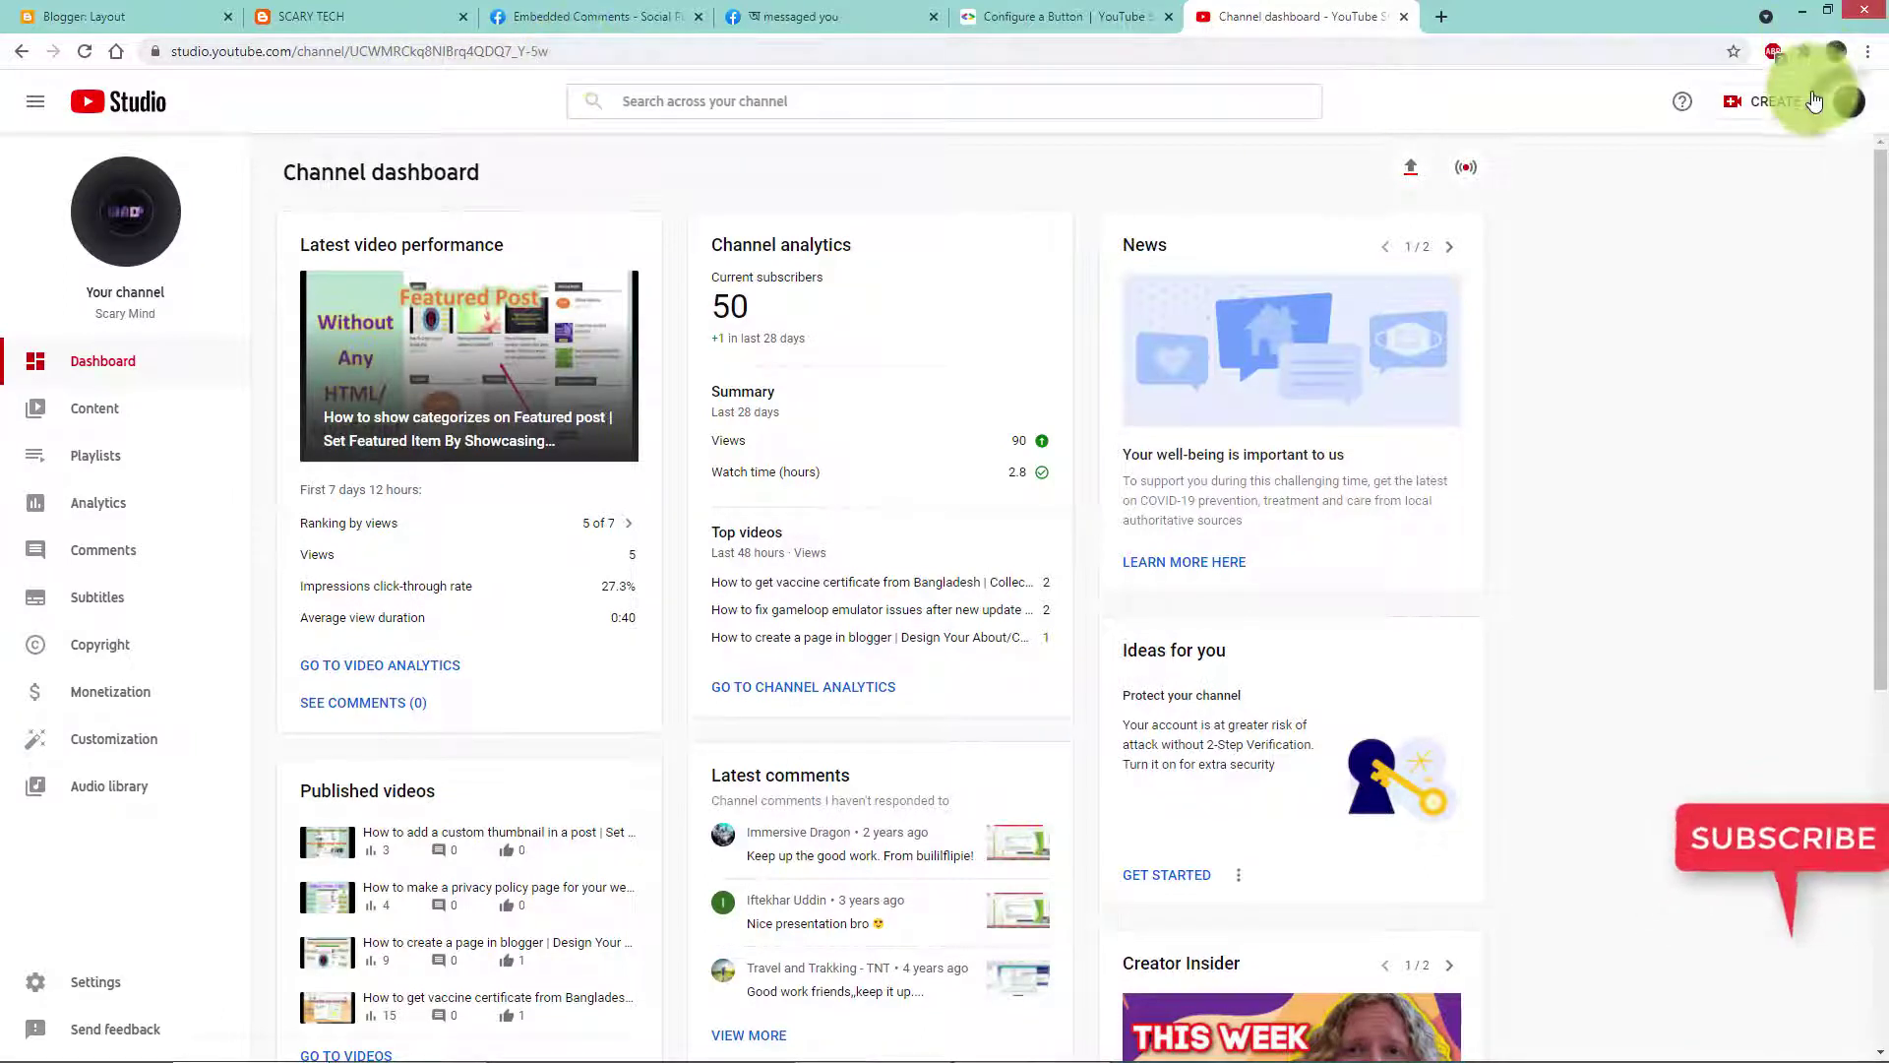
{"action": "left_click", "coordinate": [1850, 107]}
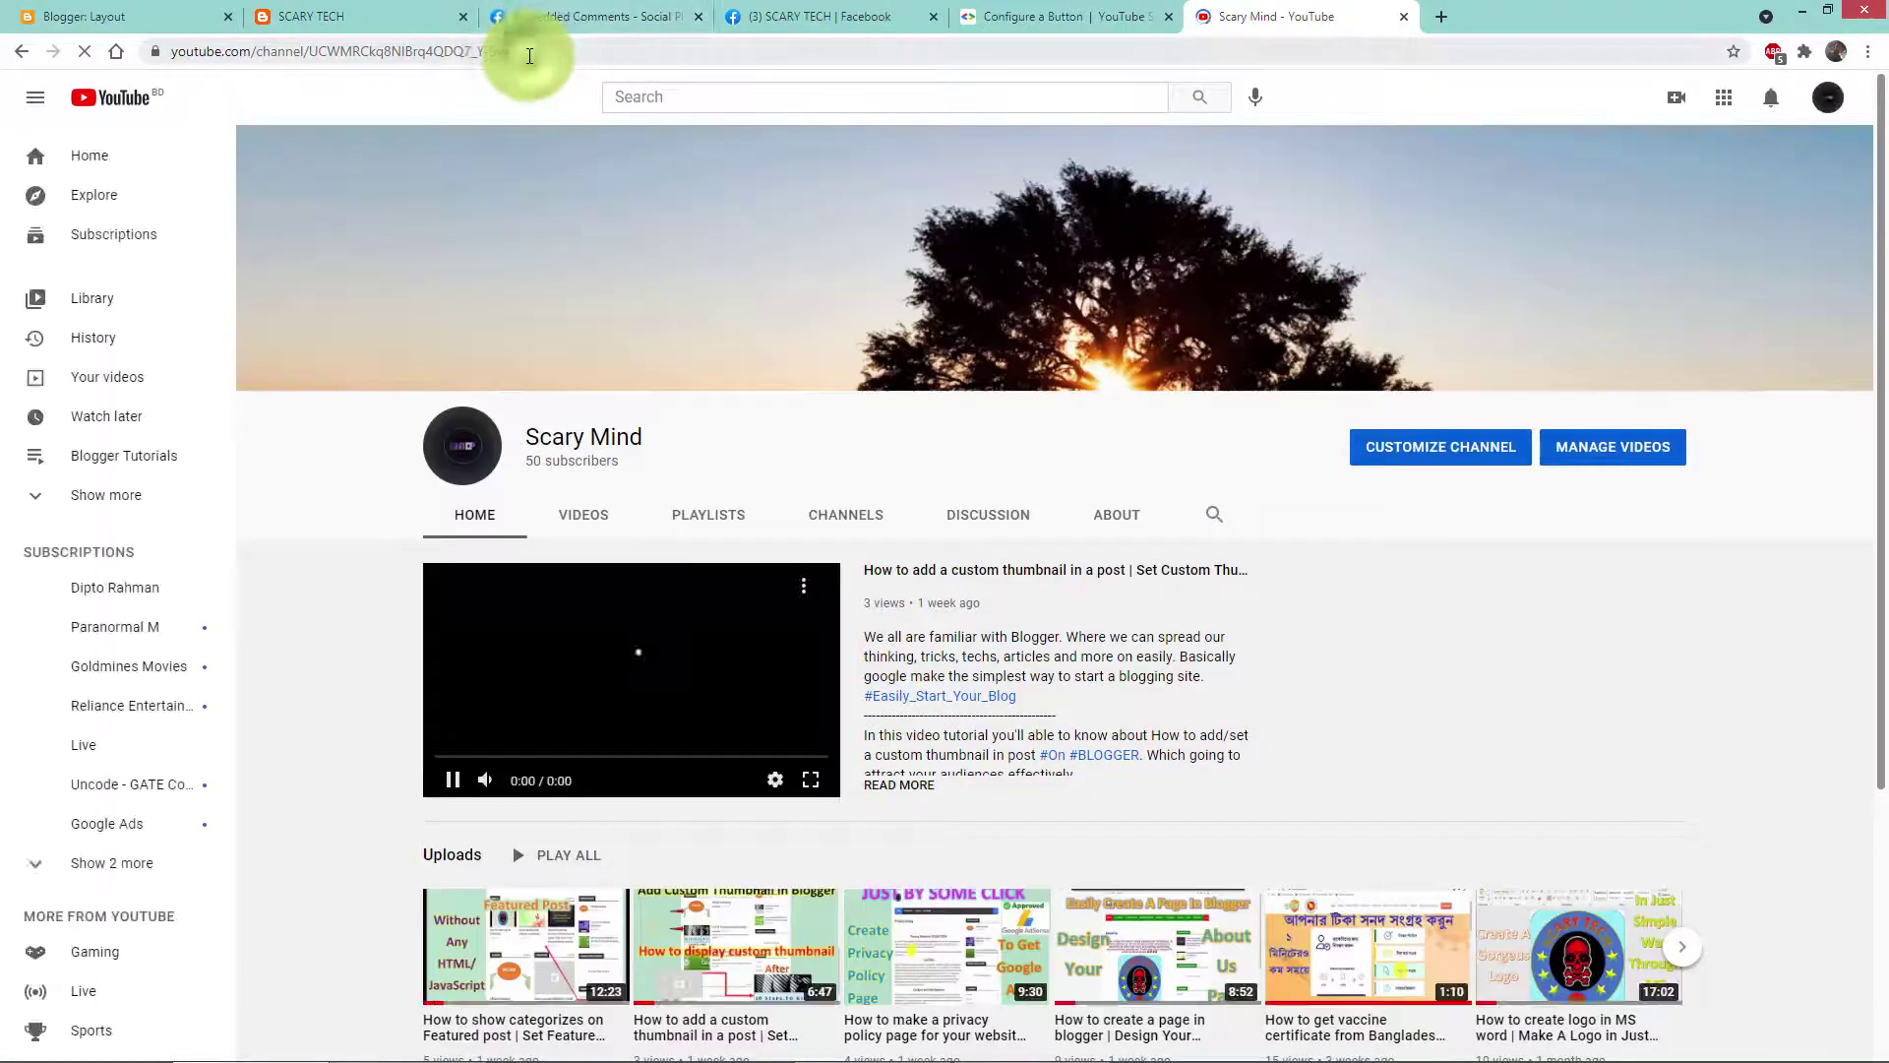
Step: Copy the channel ID from the Scary Mind channel's web address
{"action": "left_click_drag", "start_coordinate": [529, 54], "coordinate": [314, 51]}
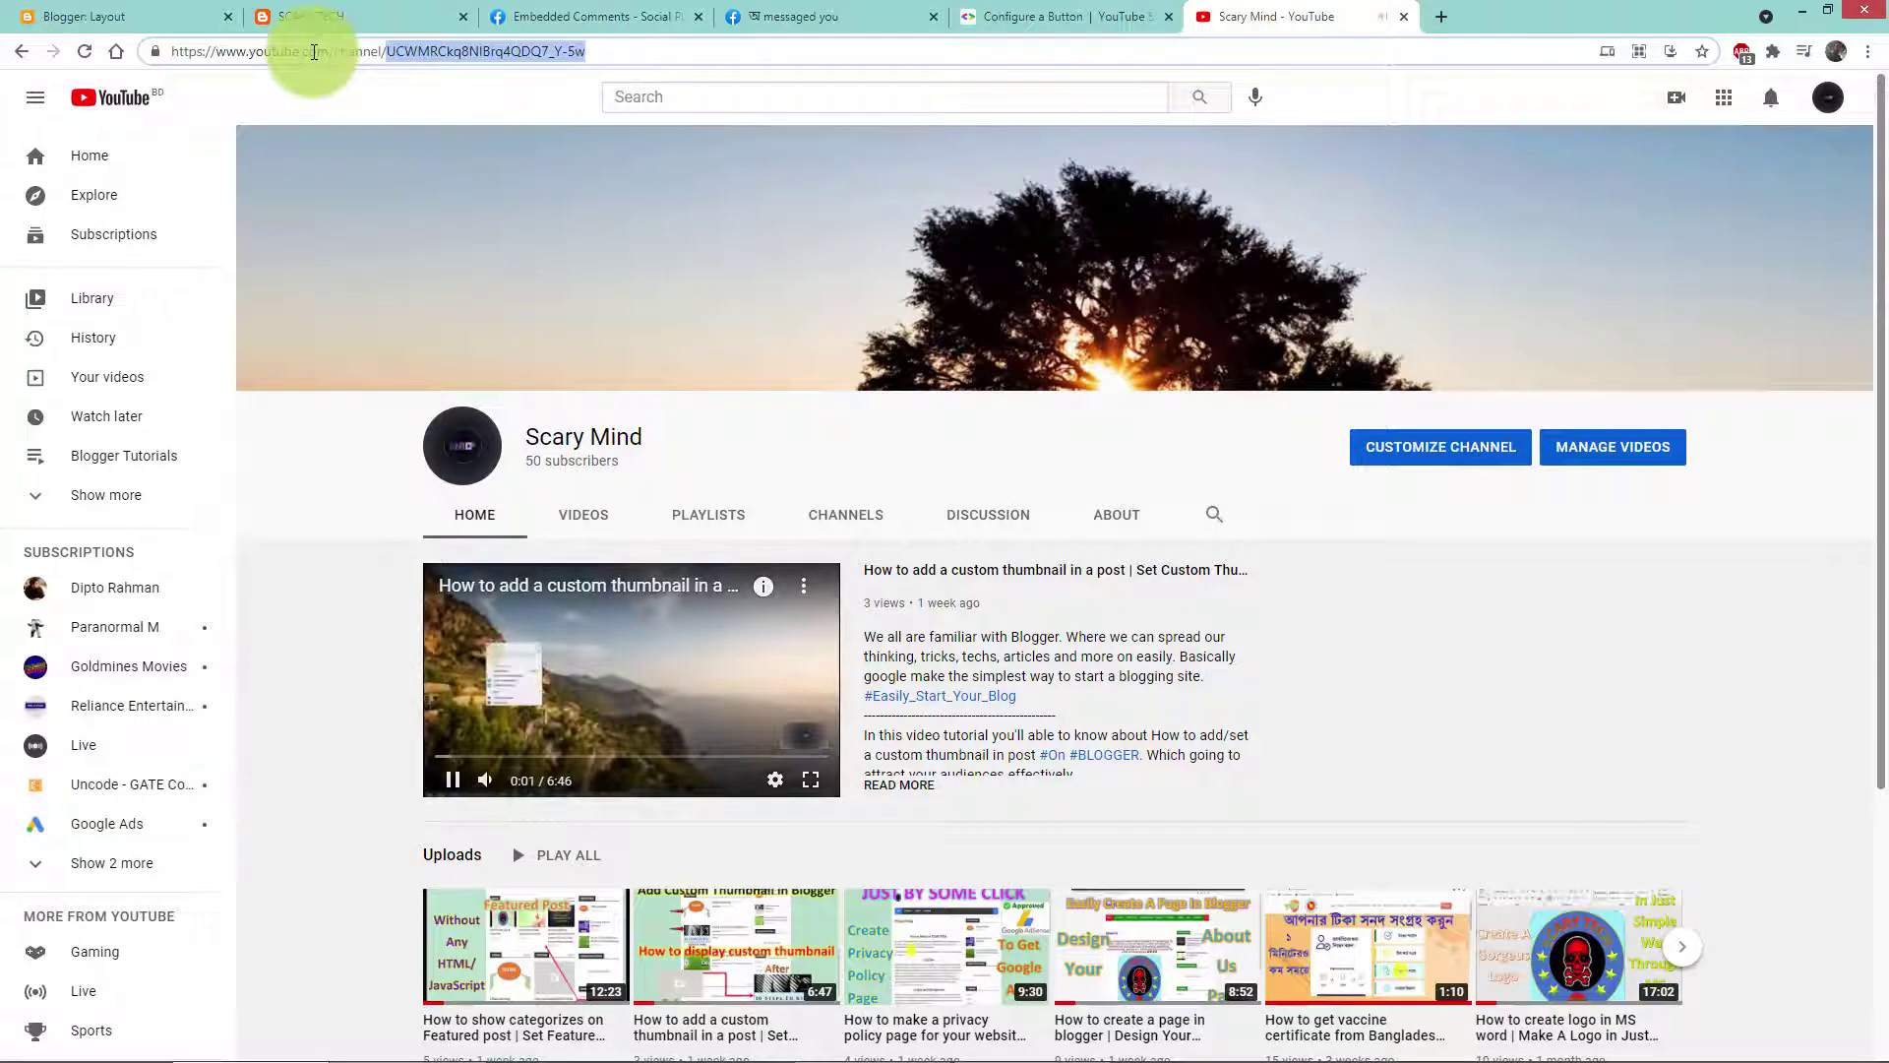
{"action": "left_click", "coordinate": [625, 693]}
{"action": "left_click_drag", "start_coordinate": [510, 51], "coordinate": [311, 56]}
{"action": "key", "text": "ctrl+c"}
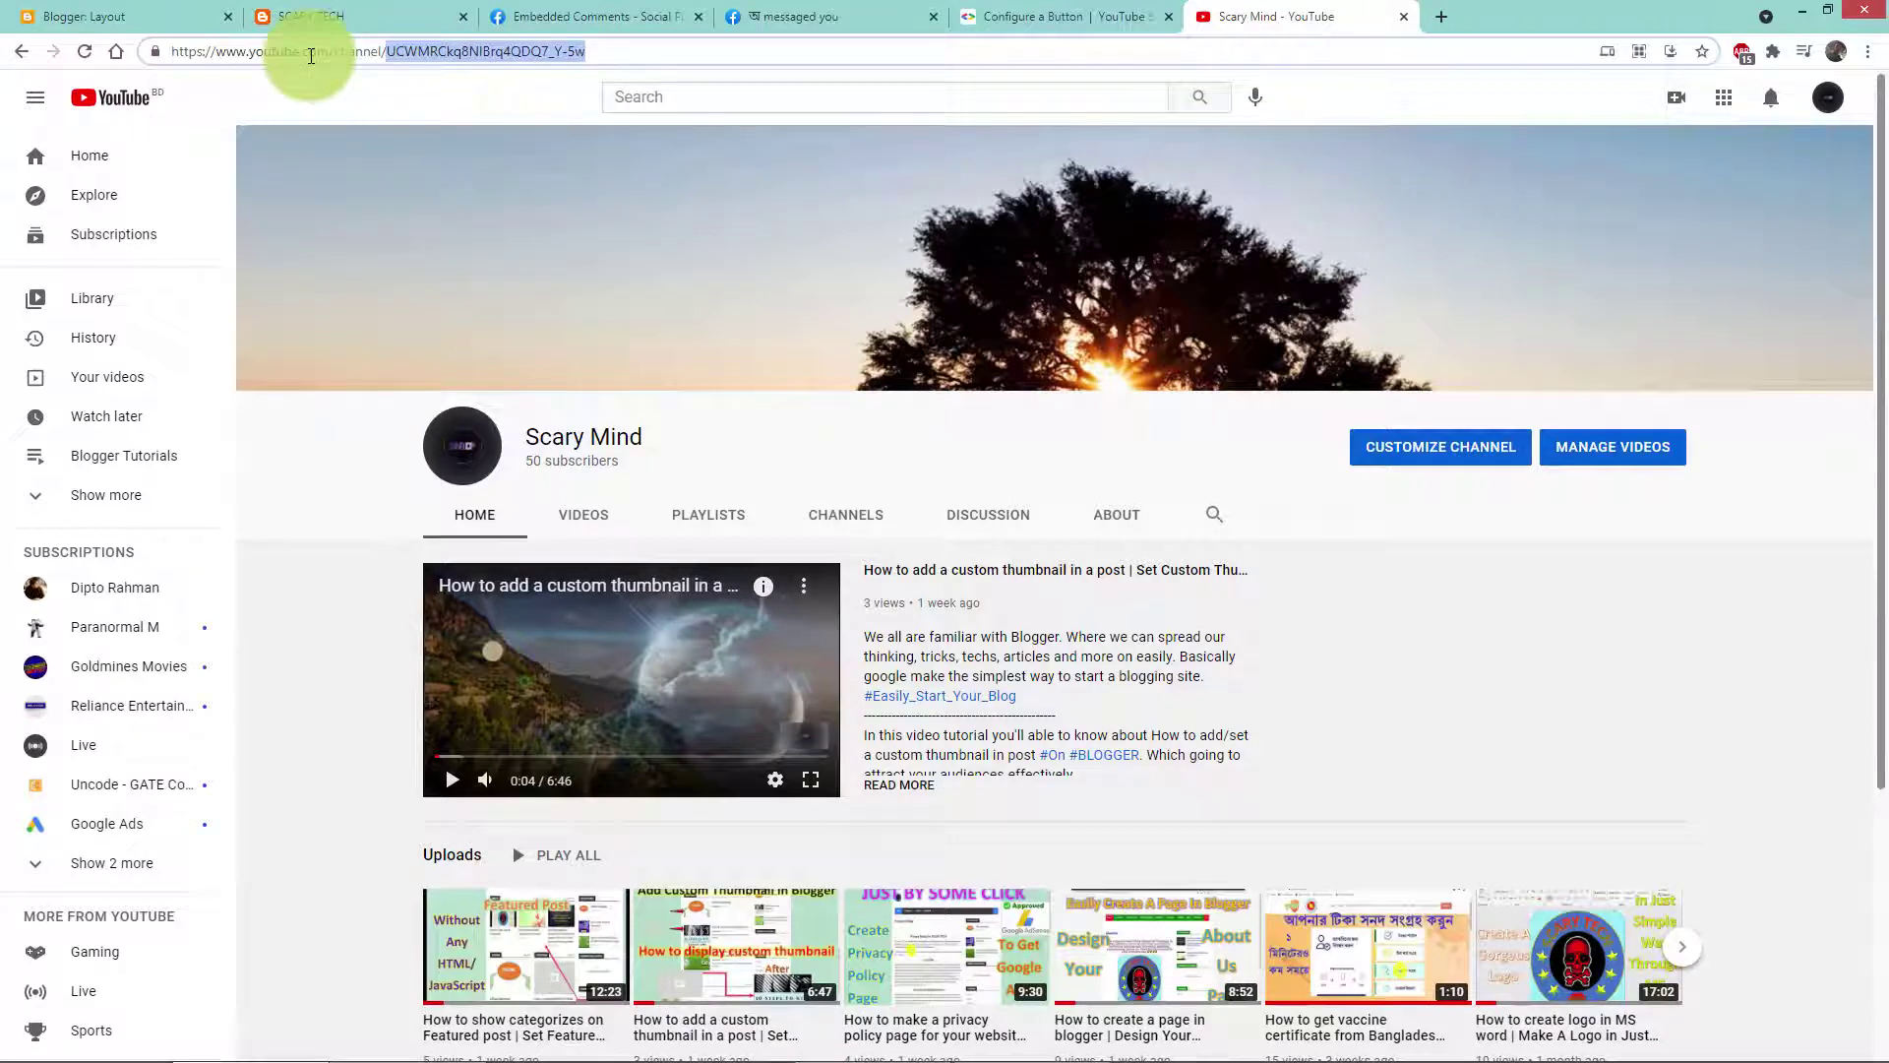
Step: Replace GoogleDevelopers with the copied channel ID as the Channel Name or ID on the Configure a Button page
{"action": "left_click", "coordinate": [1053, 17]}
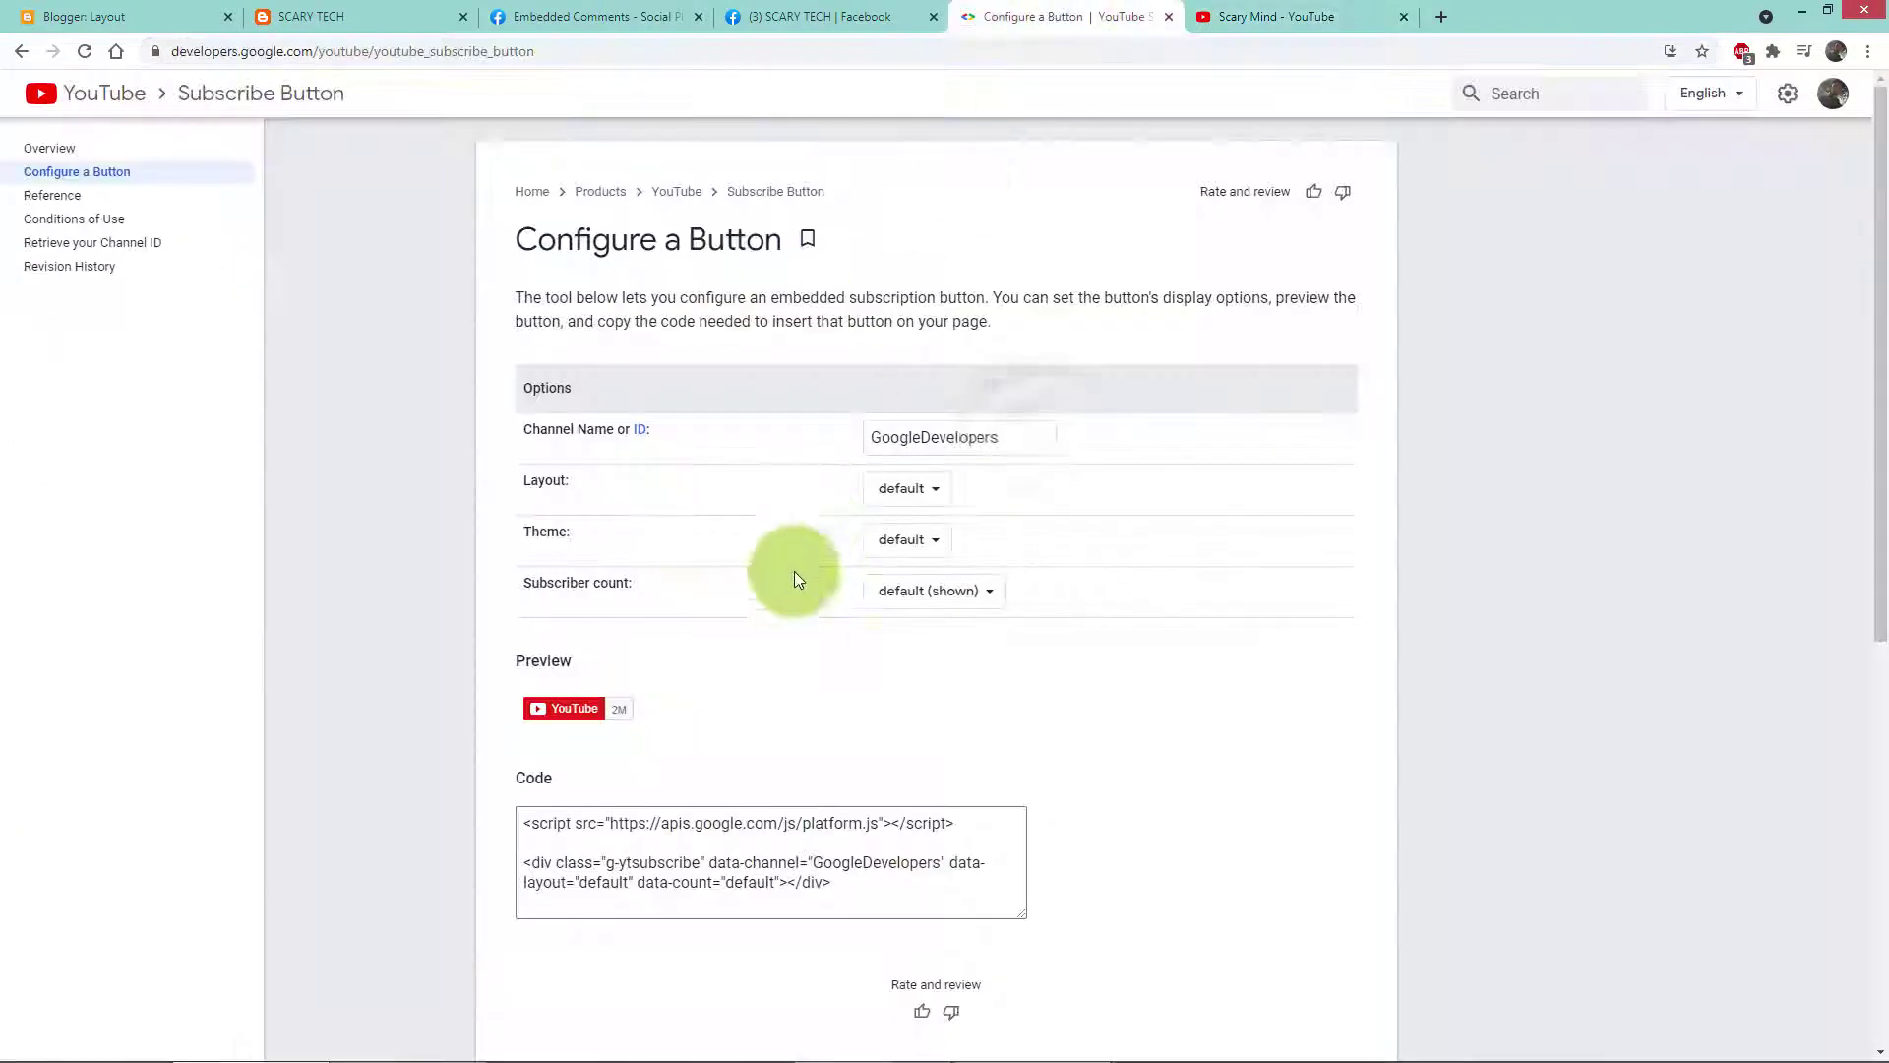
{"action": "left_click_drag", "start_coordinate": [1047, 434], "coordinate": [856, 439]}
{"action": "right_click", "coordinate": [913, 442]}
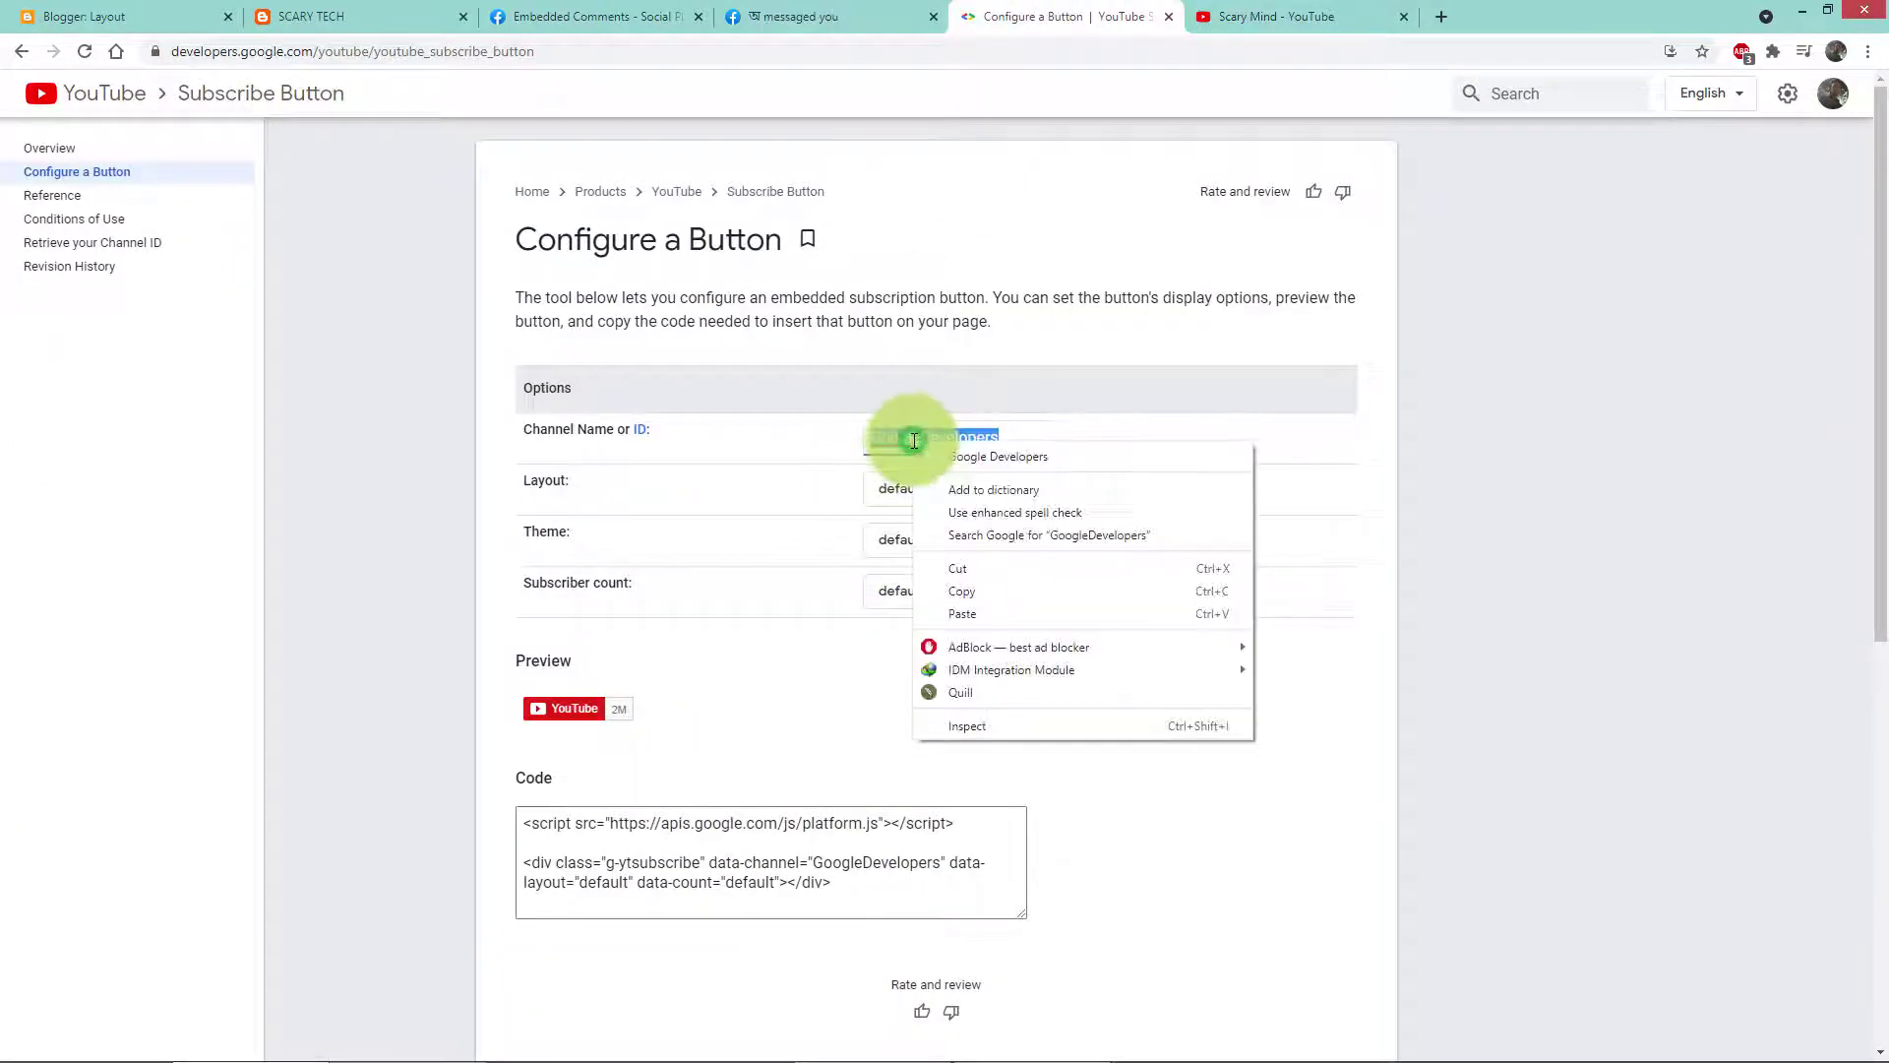
{"action": "left_click", "coordinate": [963, 612]}
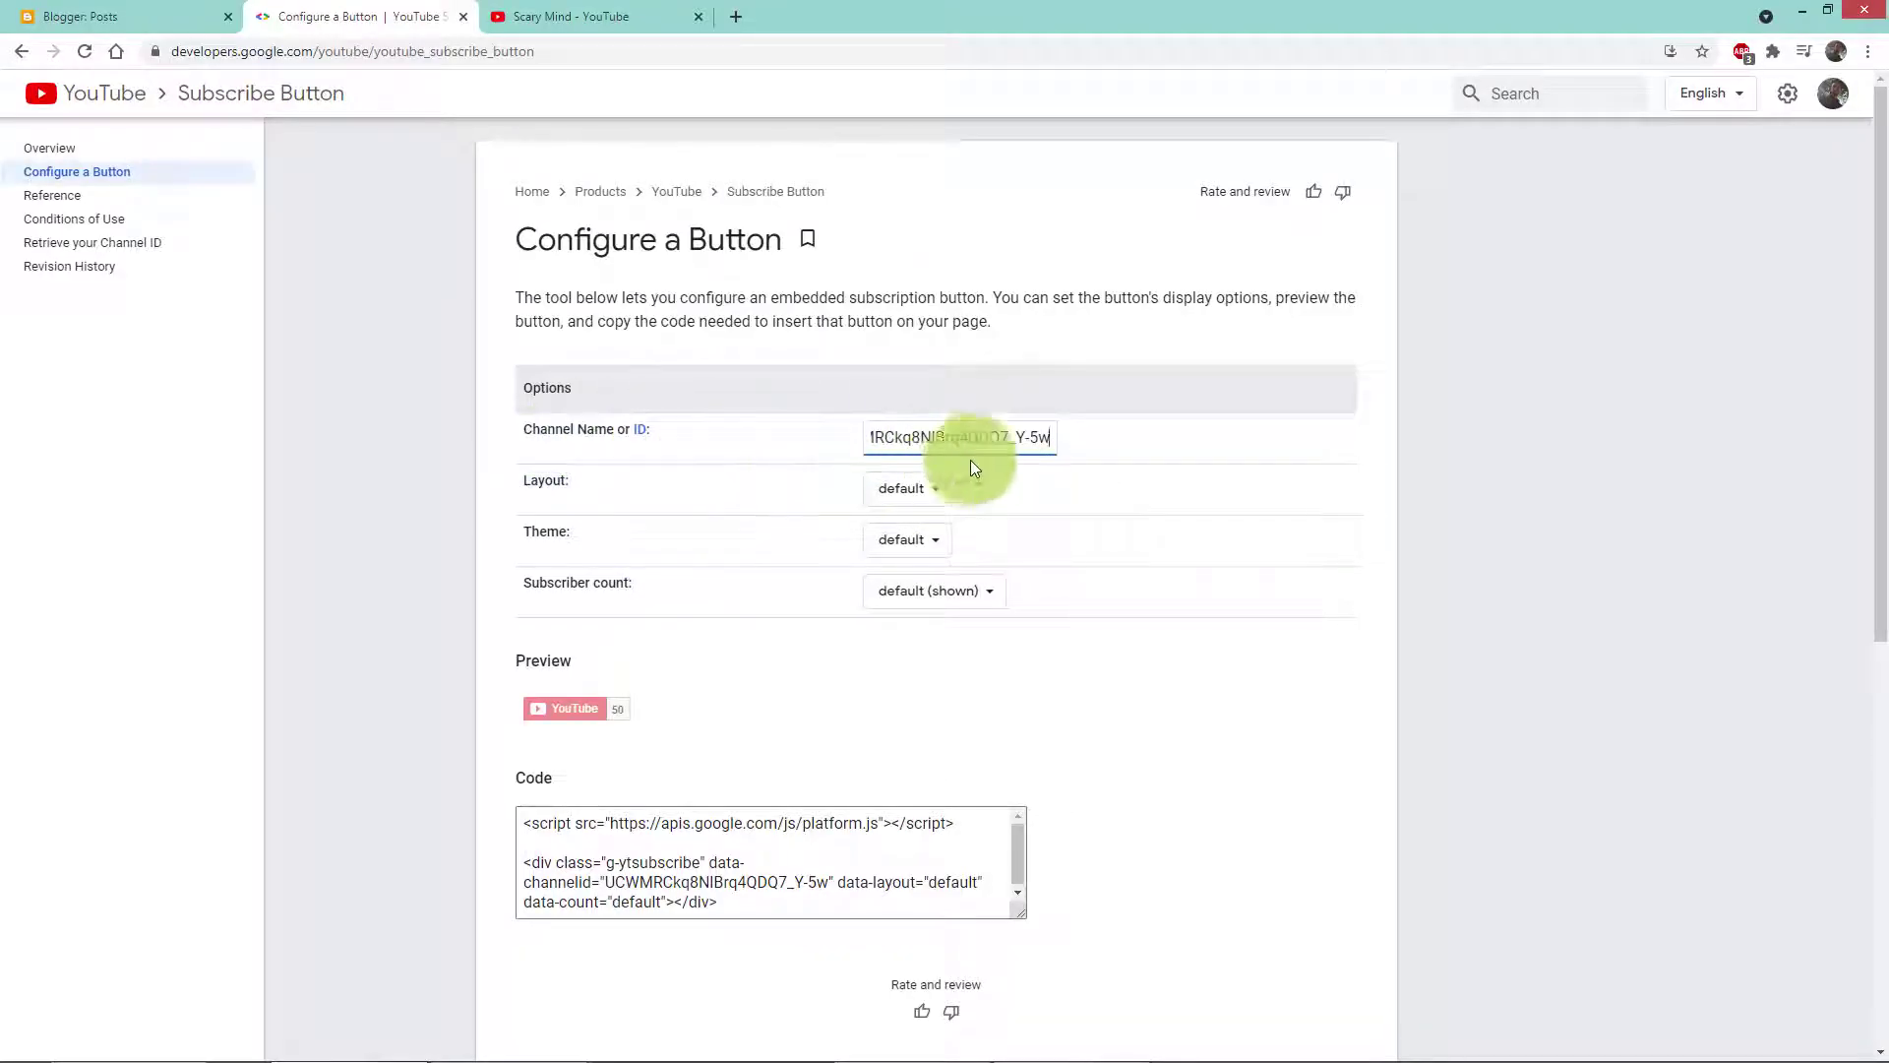
{"action": "left_click_drag", "start_coordinate": [1034, 437], "coordinate": [871, 442]}
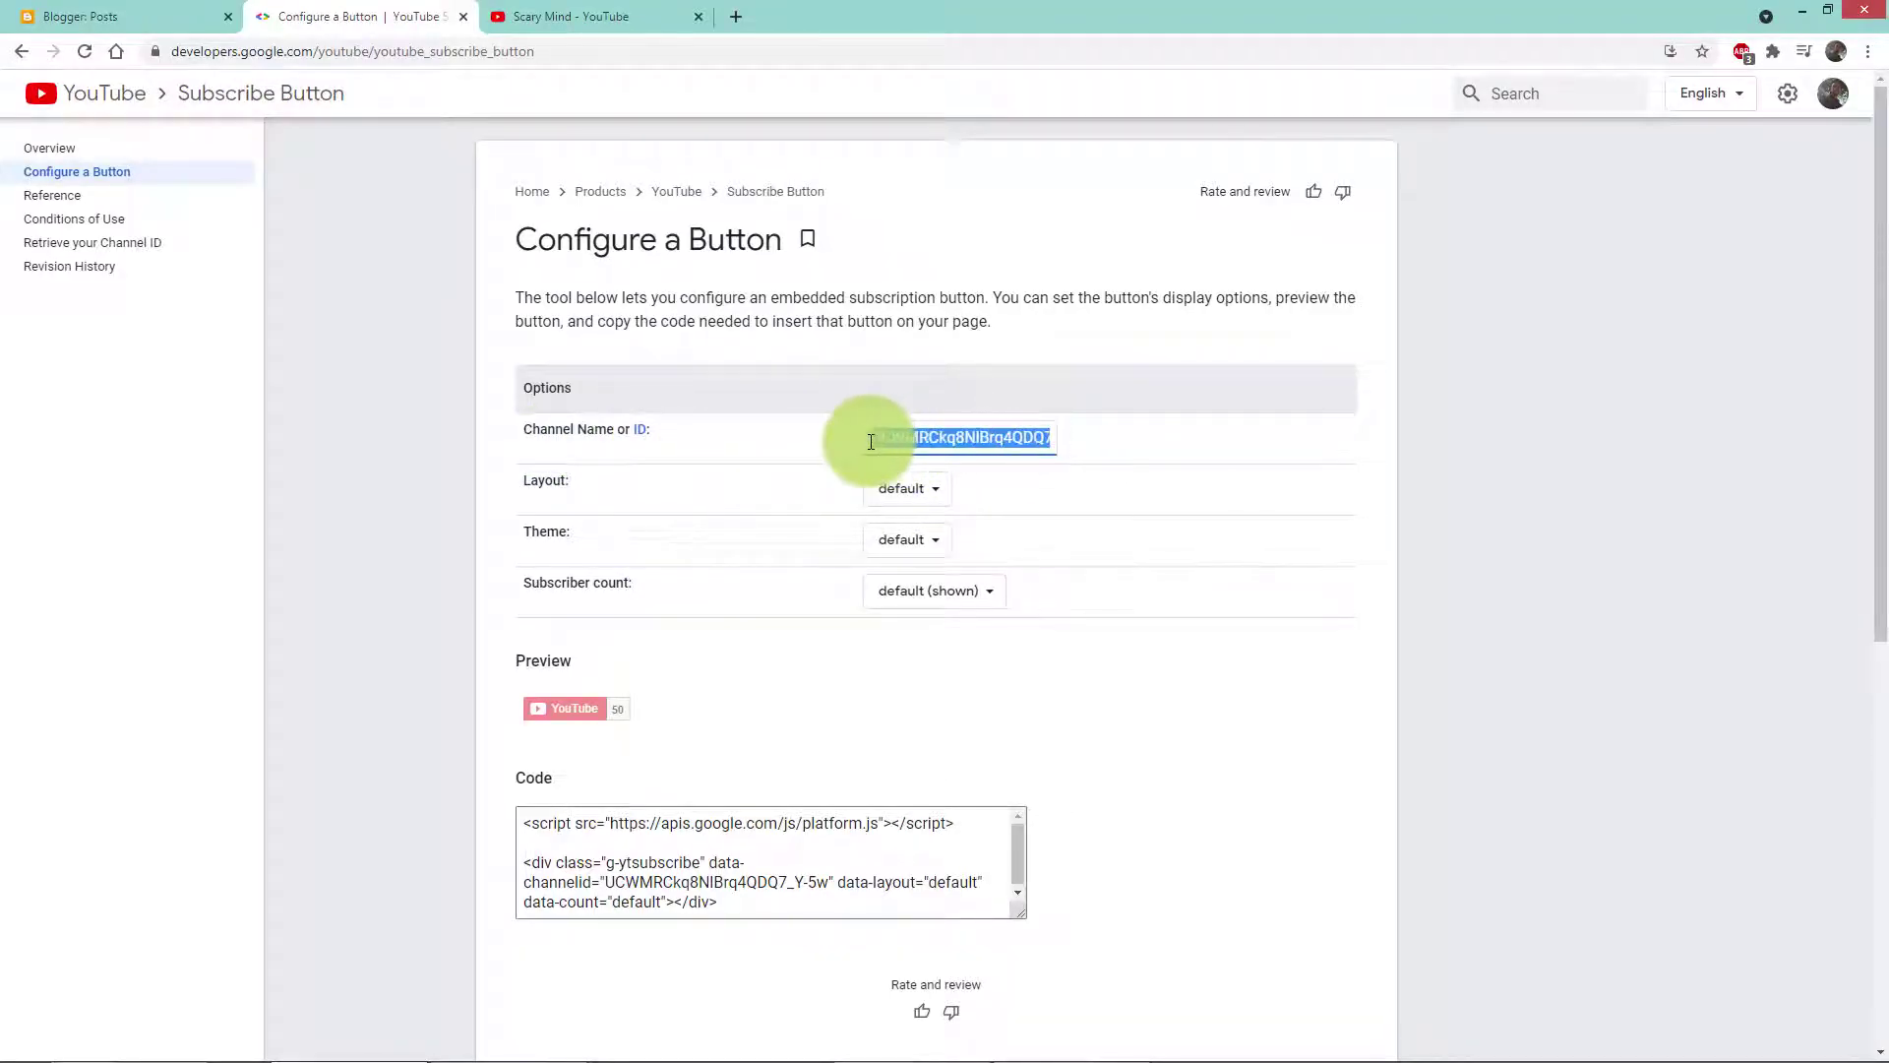
{"action": "left_click", "coordinate": [920, 440]}
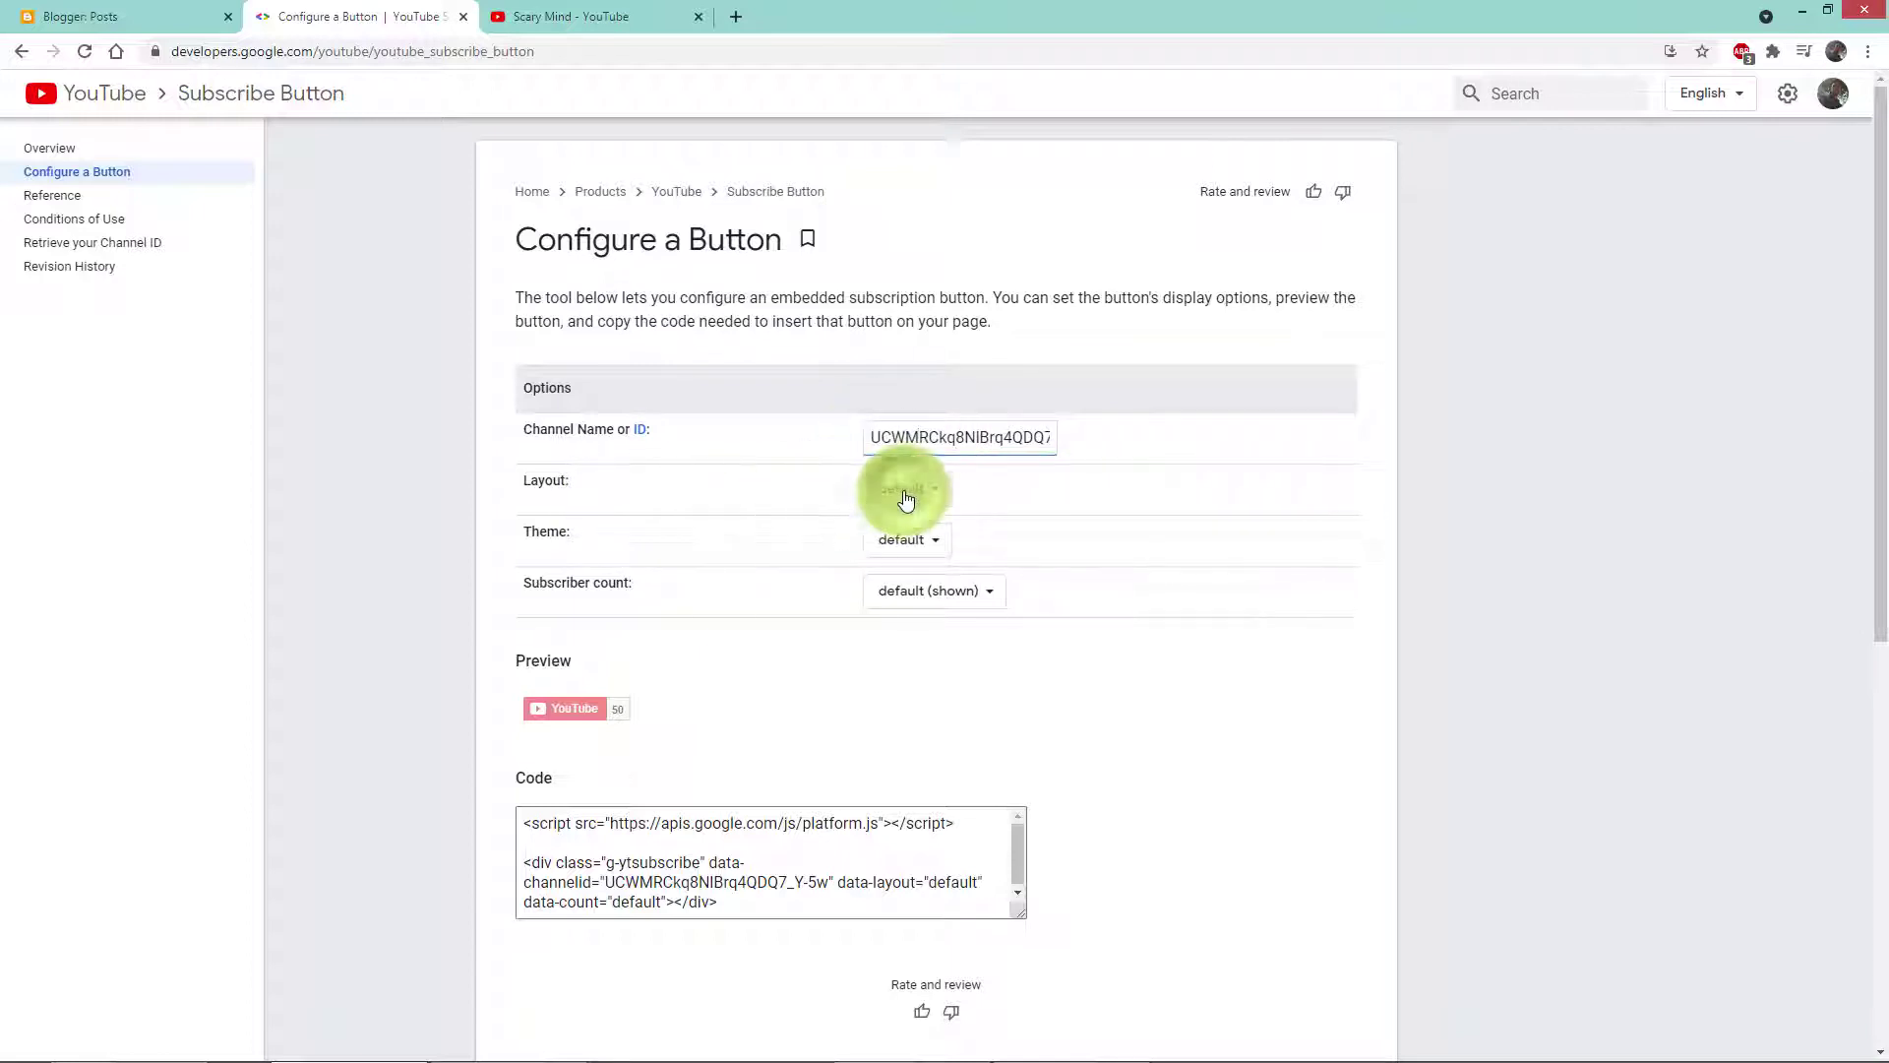
Step: Set the subscribe button's layout to full, keeping the default theme and the default (shown) subscriber count
{"action": "left_click", "coordinate": [906, 500]}
{"action": "left_click", "coordinate": [898, 534]}
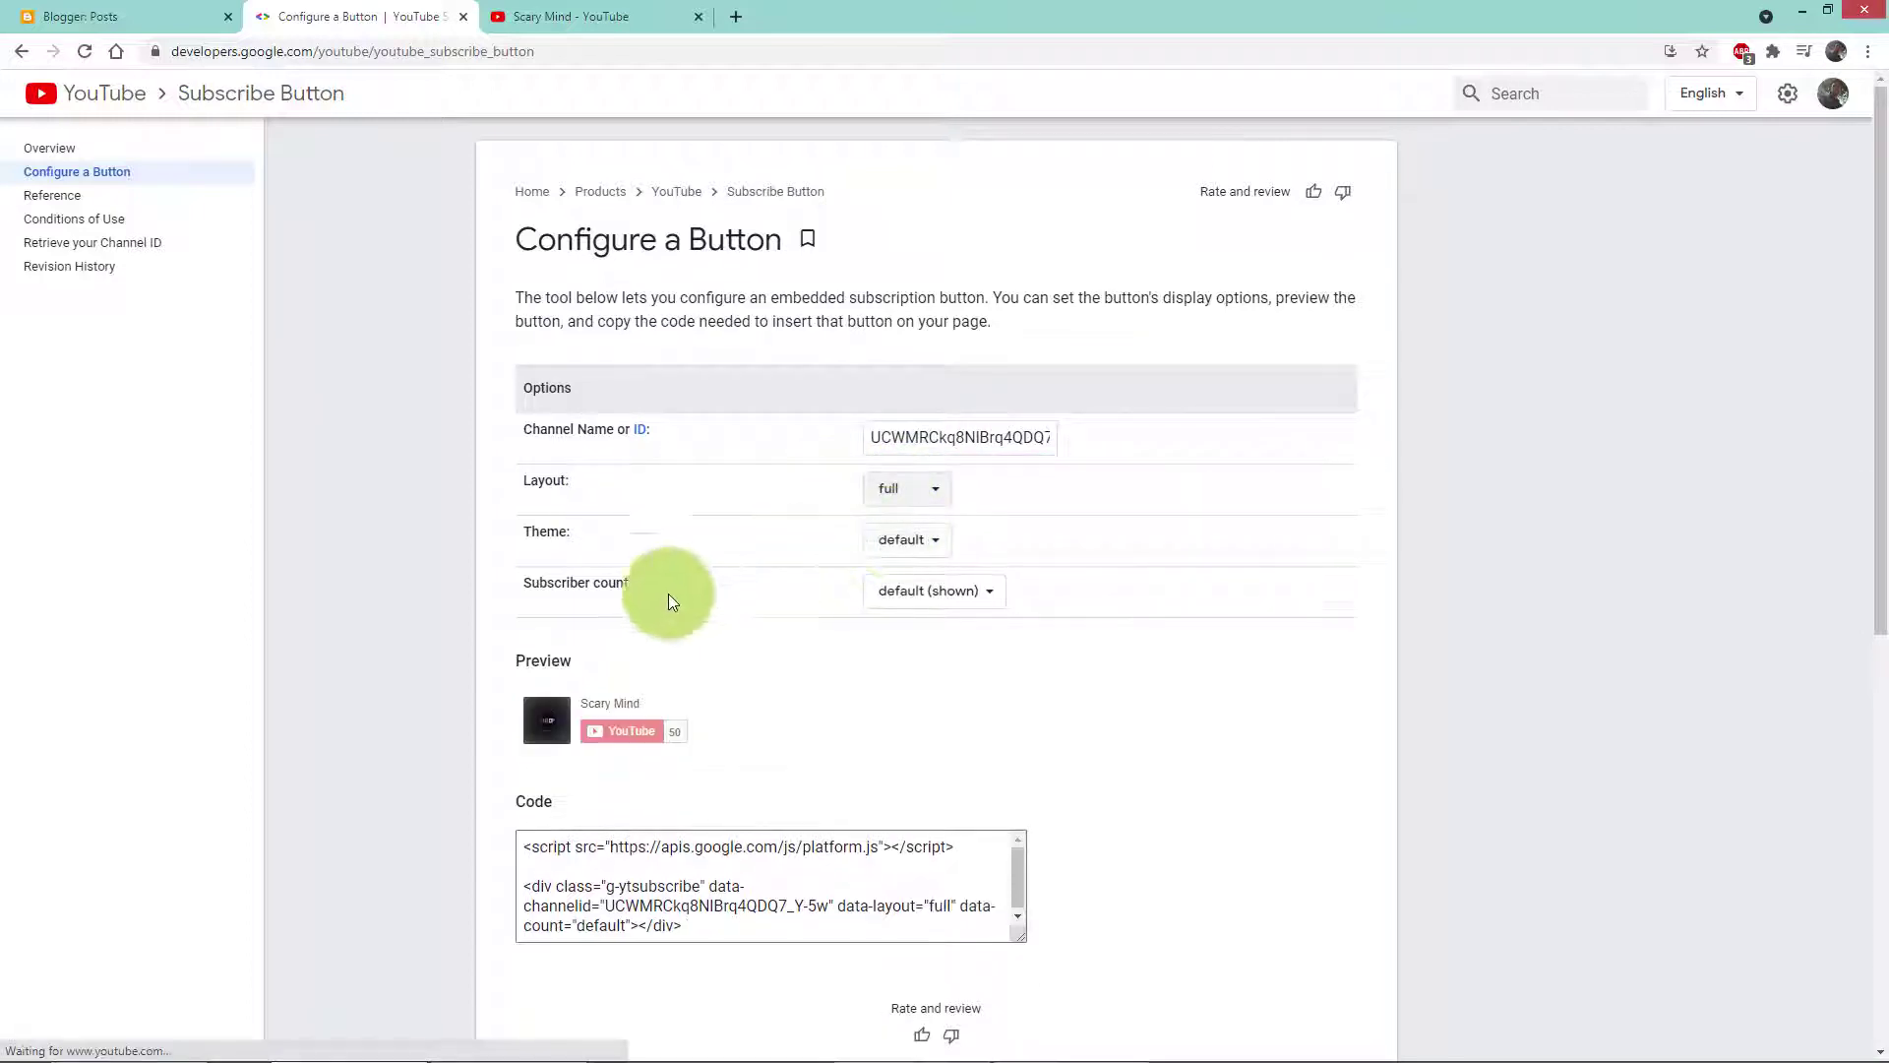
{"action": "left_click", "coordinate": [909, 541]}
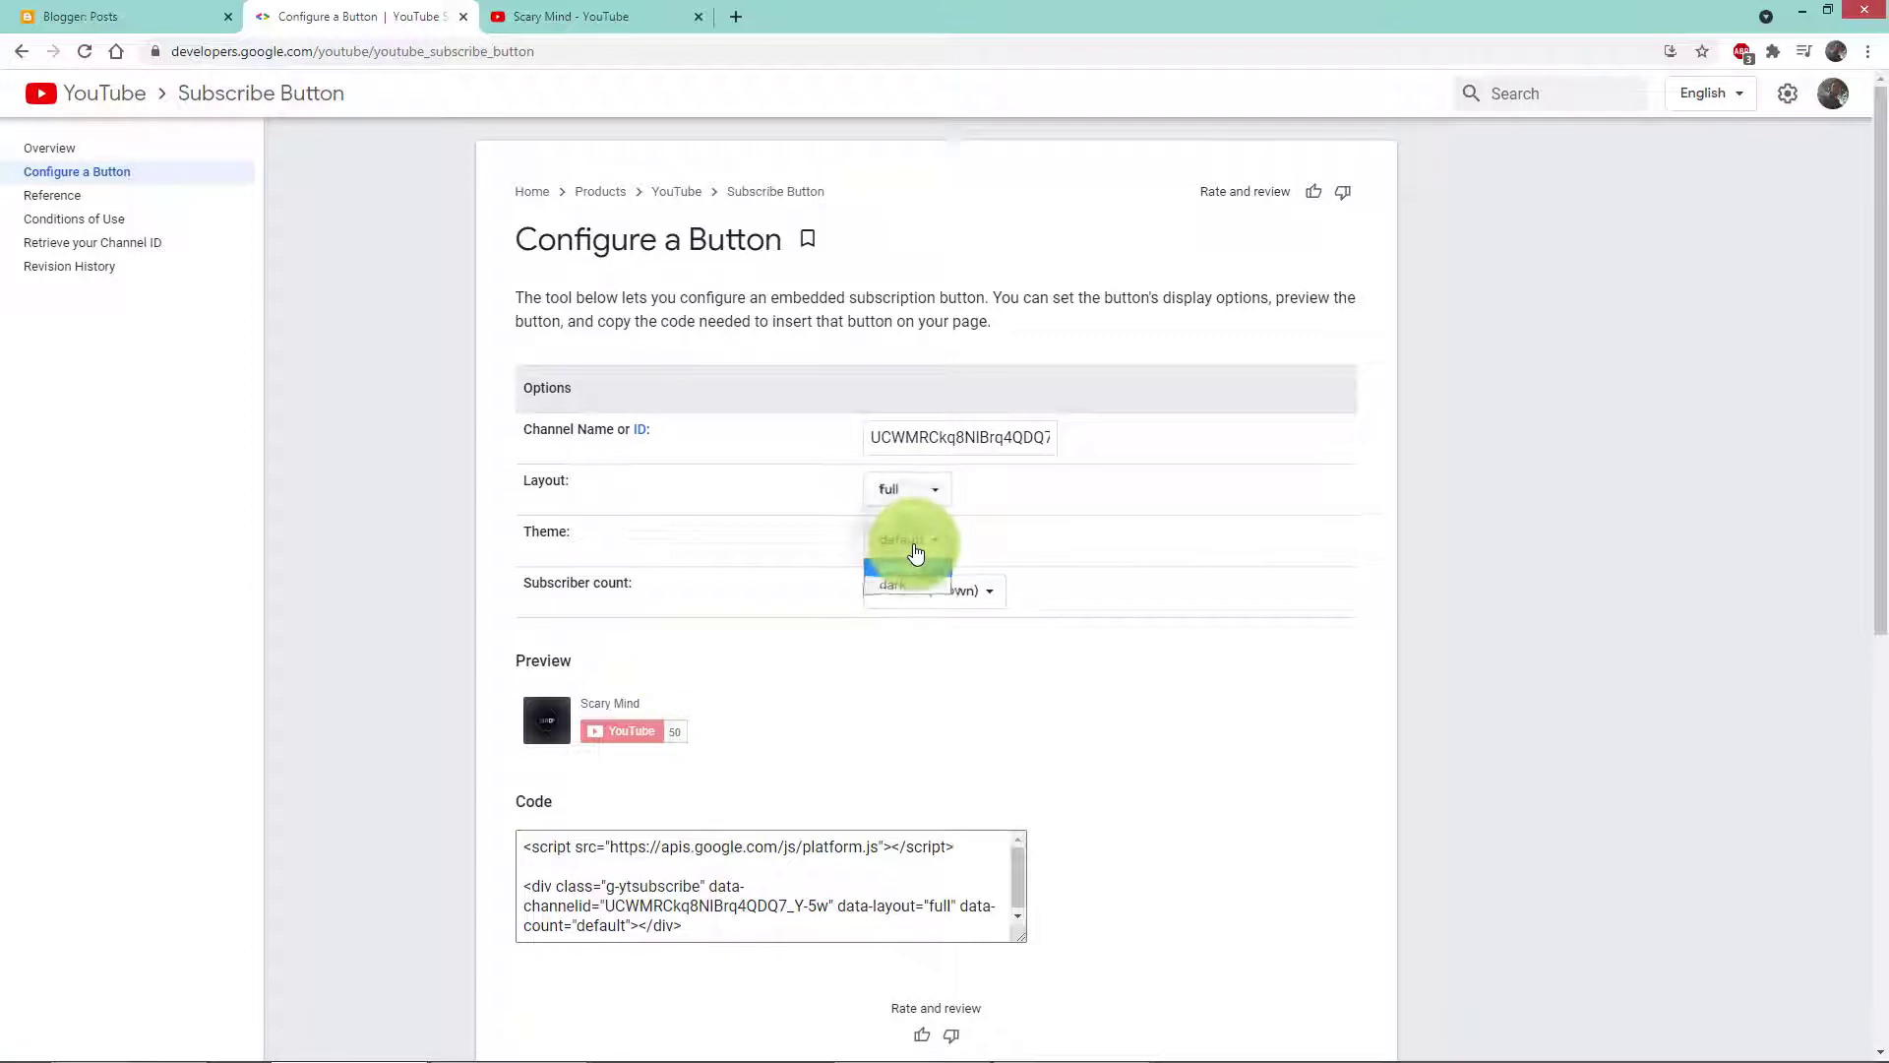
{"action": "left_click", "coordinate": [622, 600]}
{"action": "left_click", "coordinate": [947, 593]}
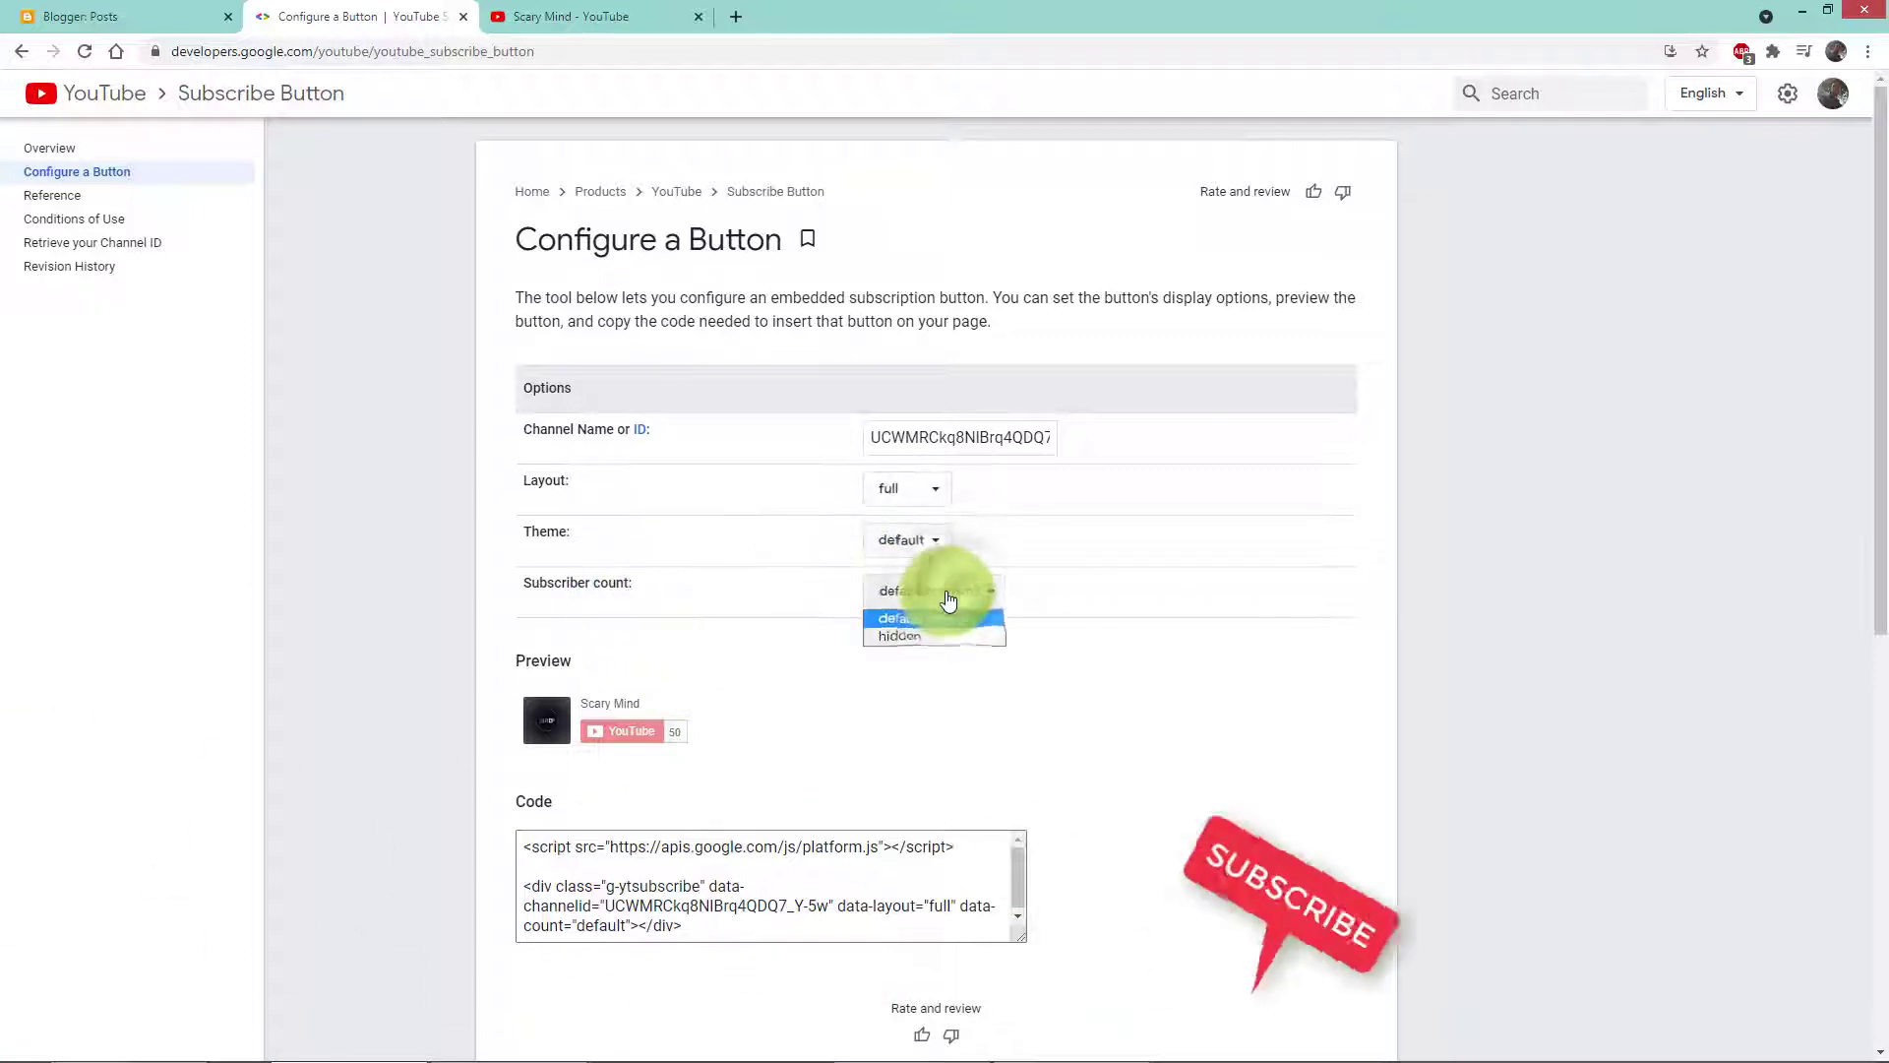
{"action": "left_click", "coordinate": [934, 618]}
Step: Copy the complete generated code for the YouTube subscribe button
{"action": "scroll", "coordinate": [665, 646], "scroll_direction": "down", "scroll_amount": 3}
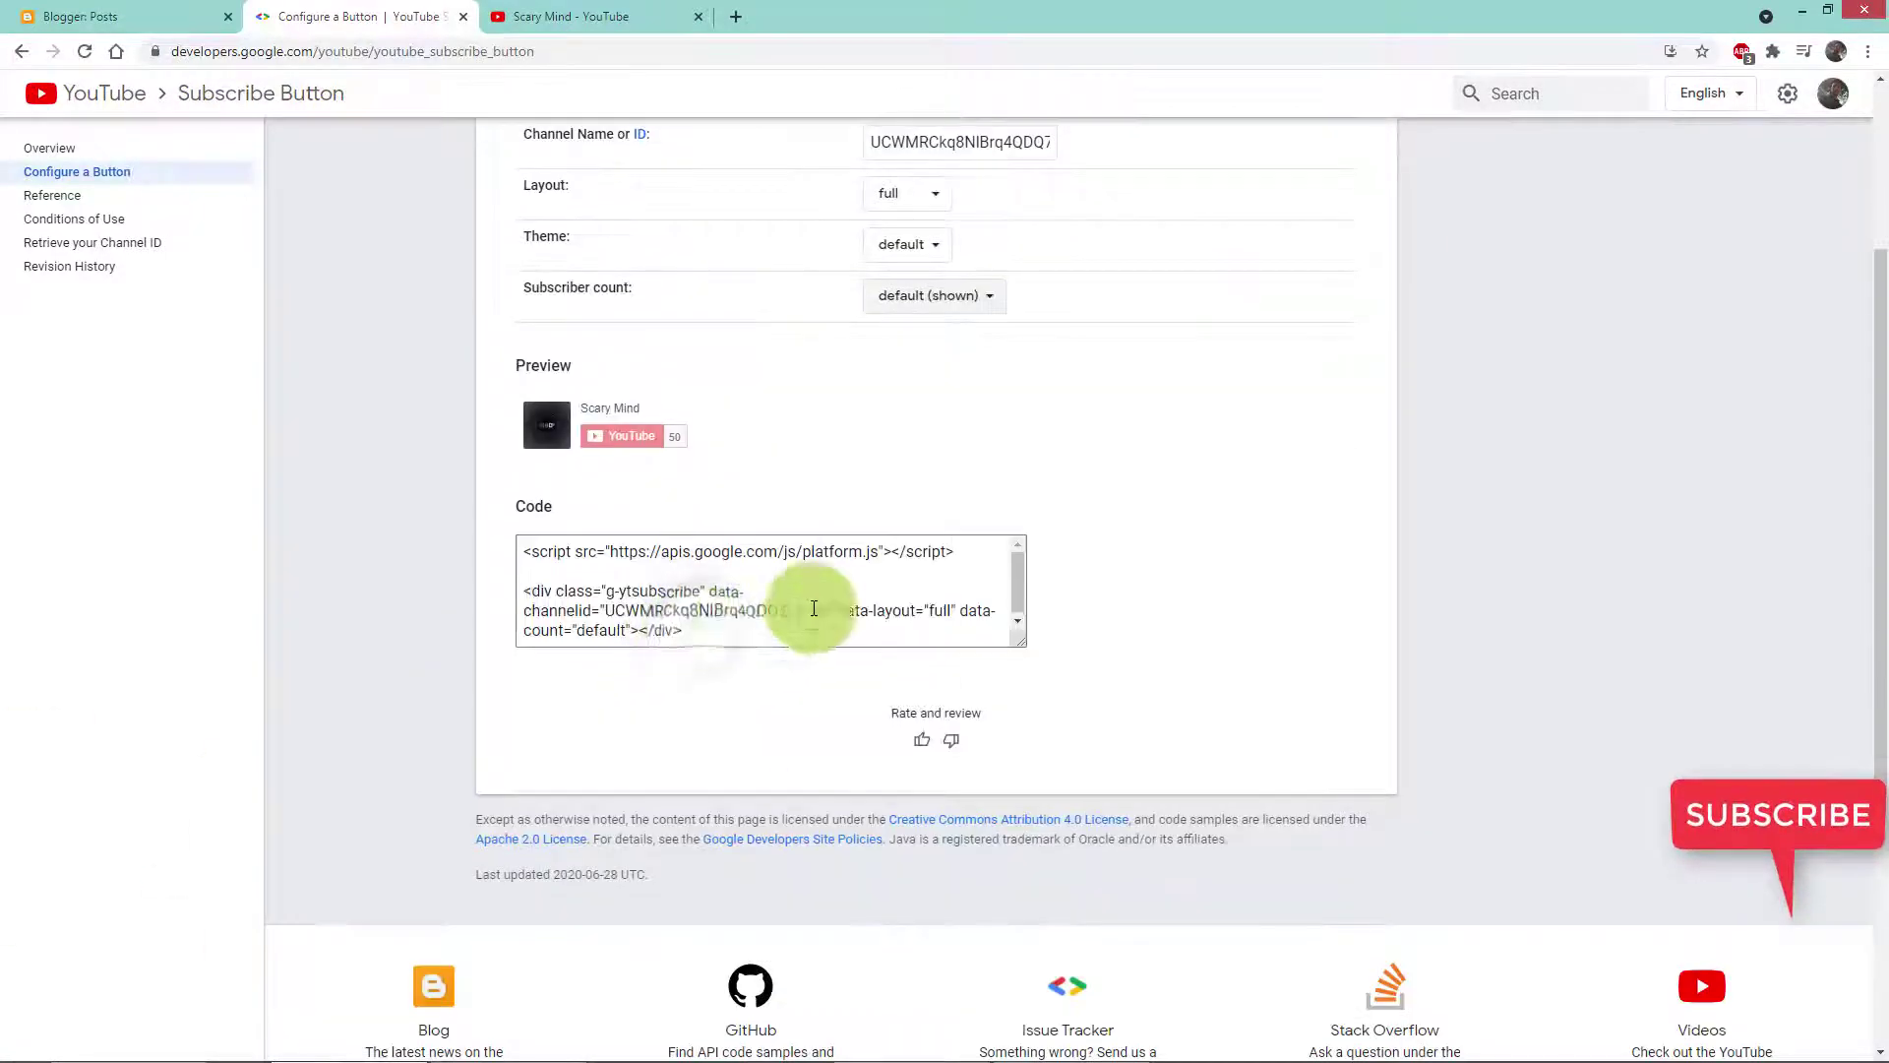
{"action": "left_click", "coordinate": [543, 554]}
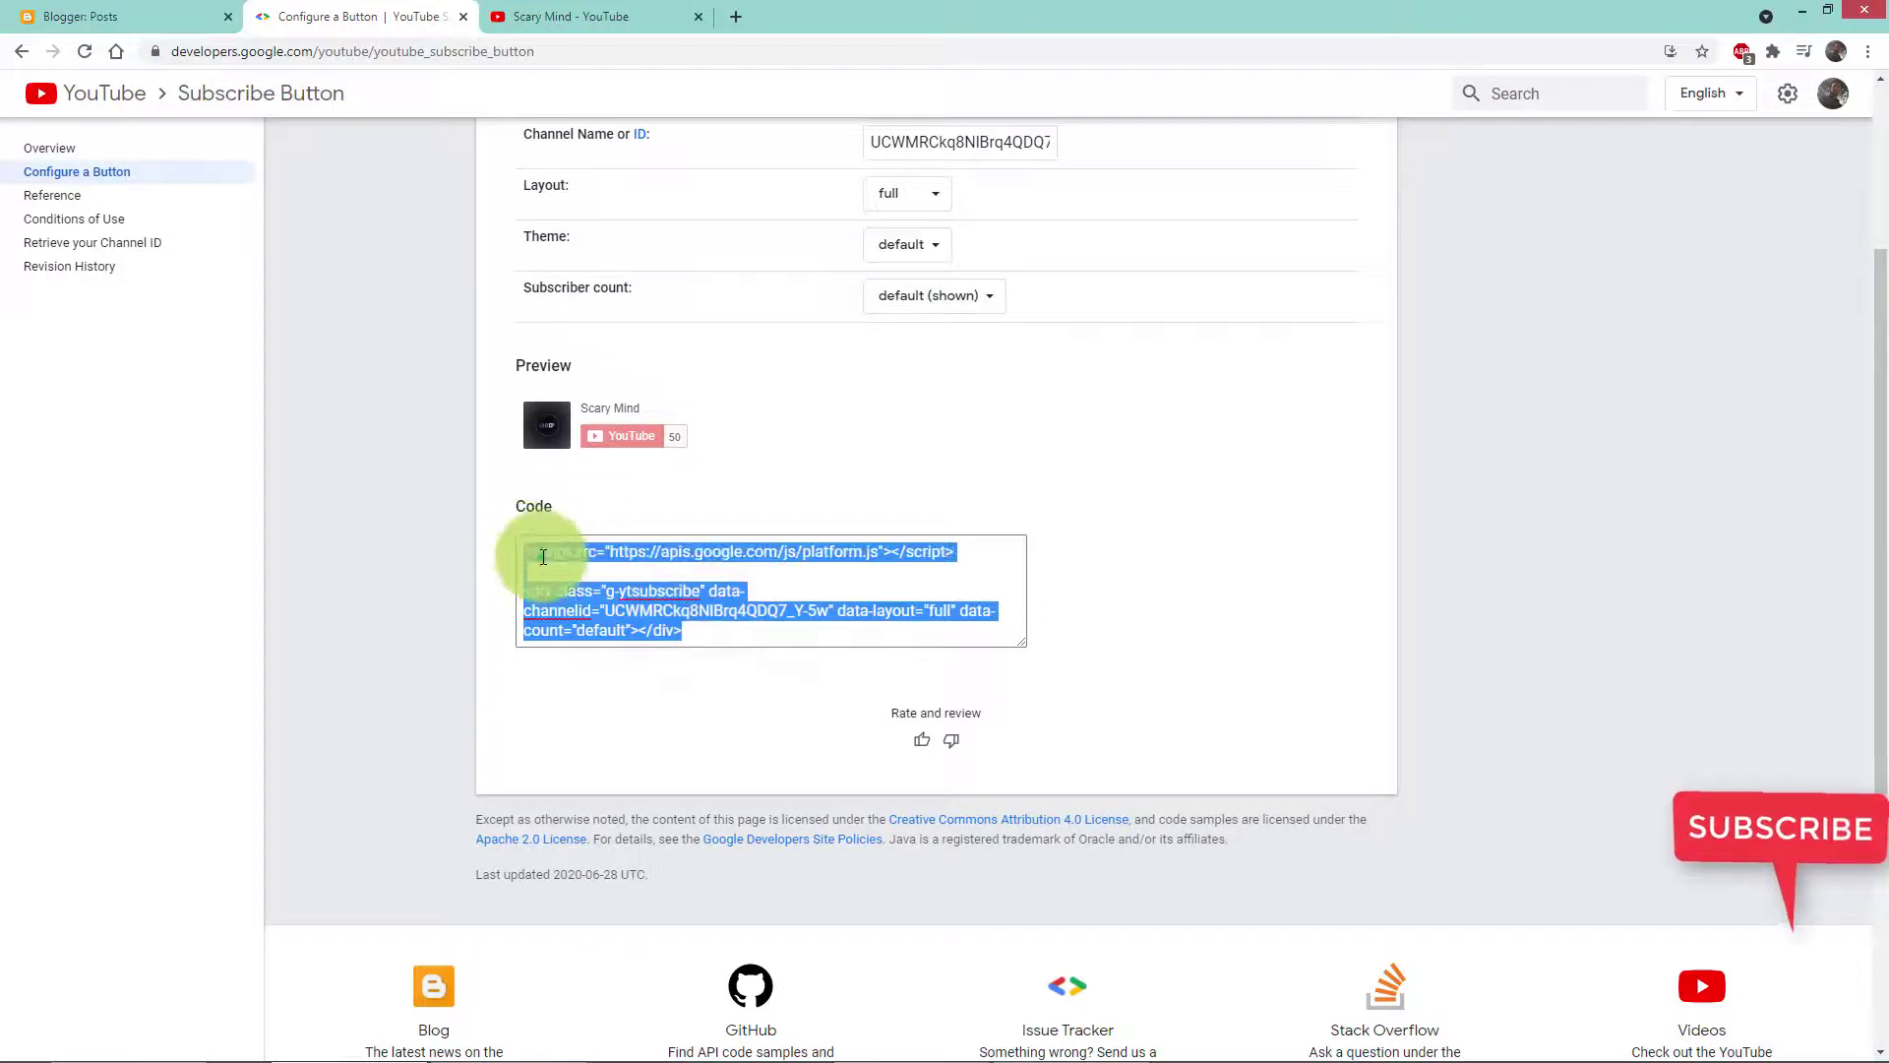
{"action": "right_click", "coordinate": [544, 558]}
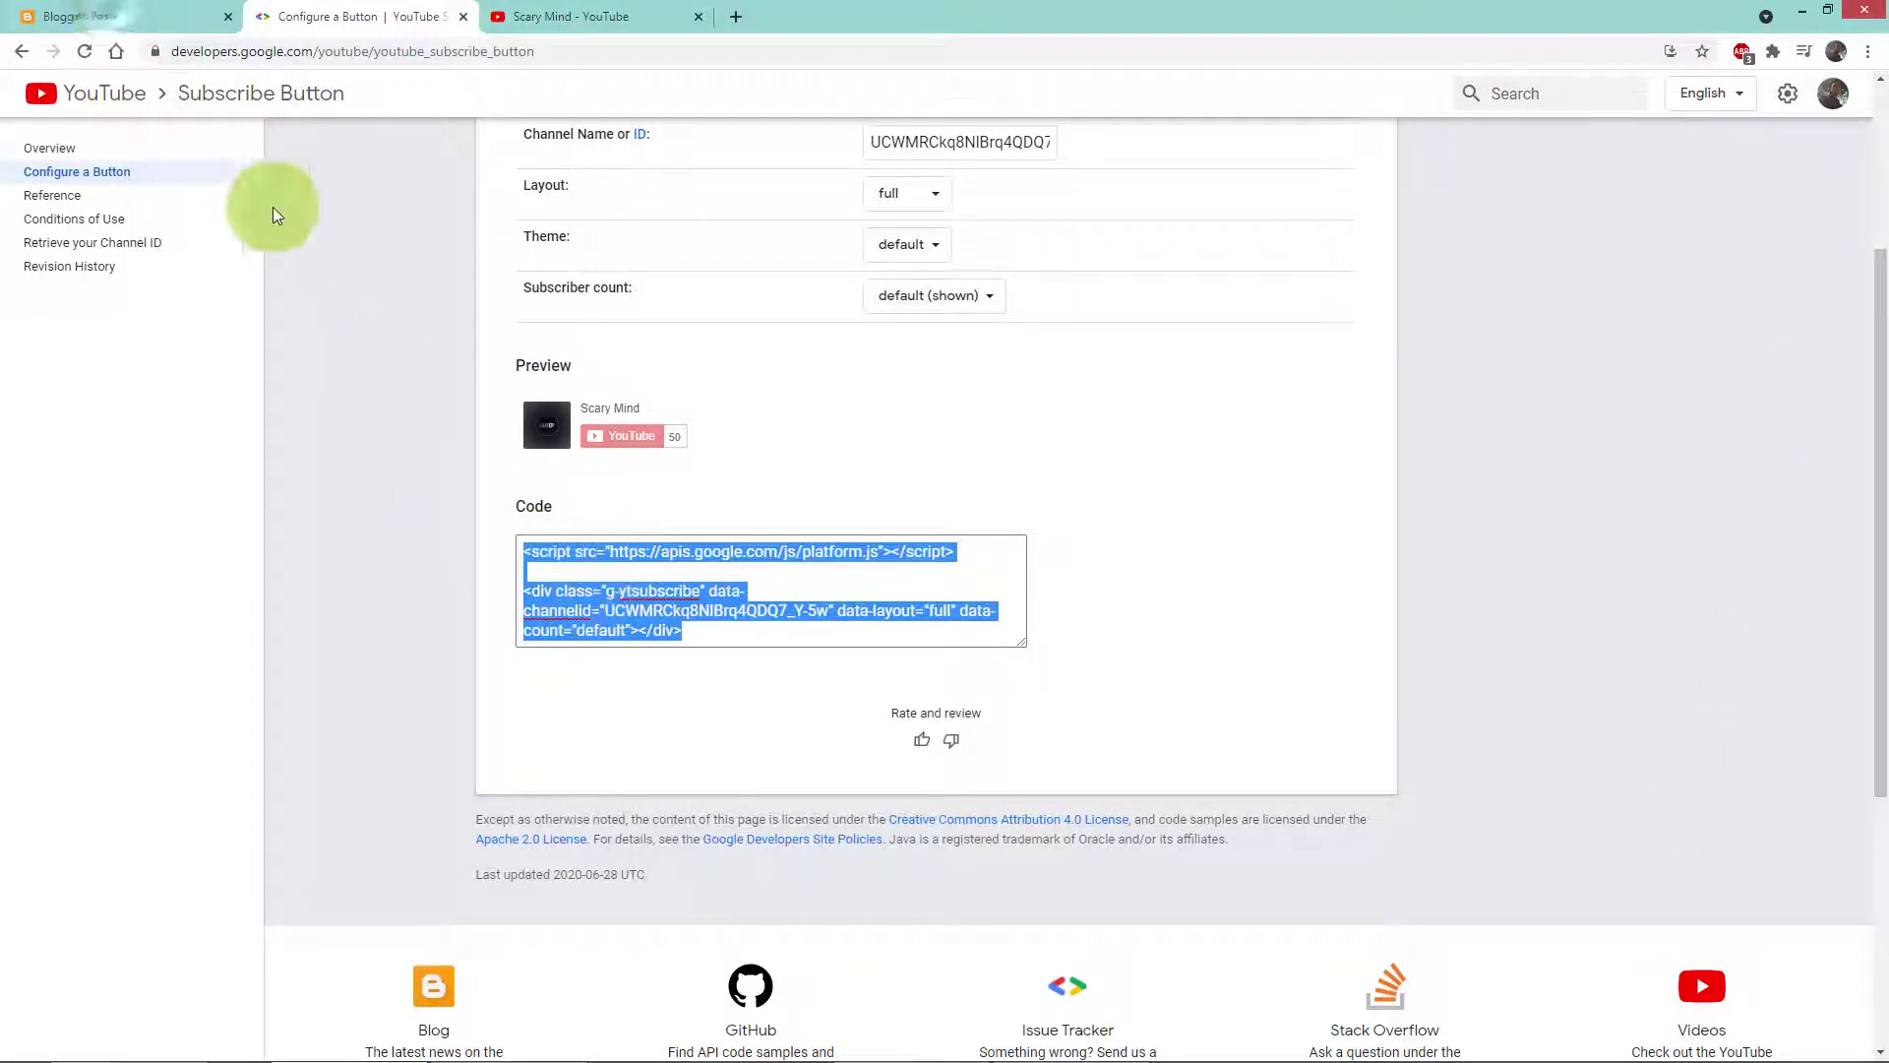
Step: In Blogger's Stay With Us On gadget, replace the old YouTube code with the copied code, set it off with a line break, and save
{"action": "left_click", "coordinate": [88, 17]}
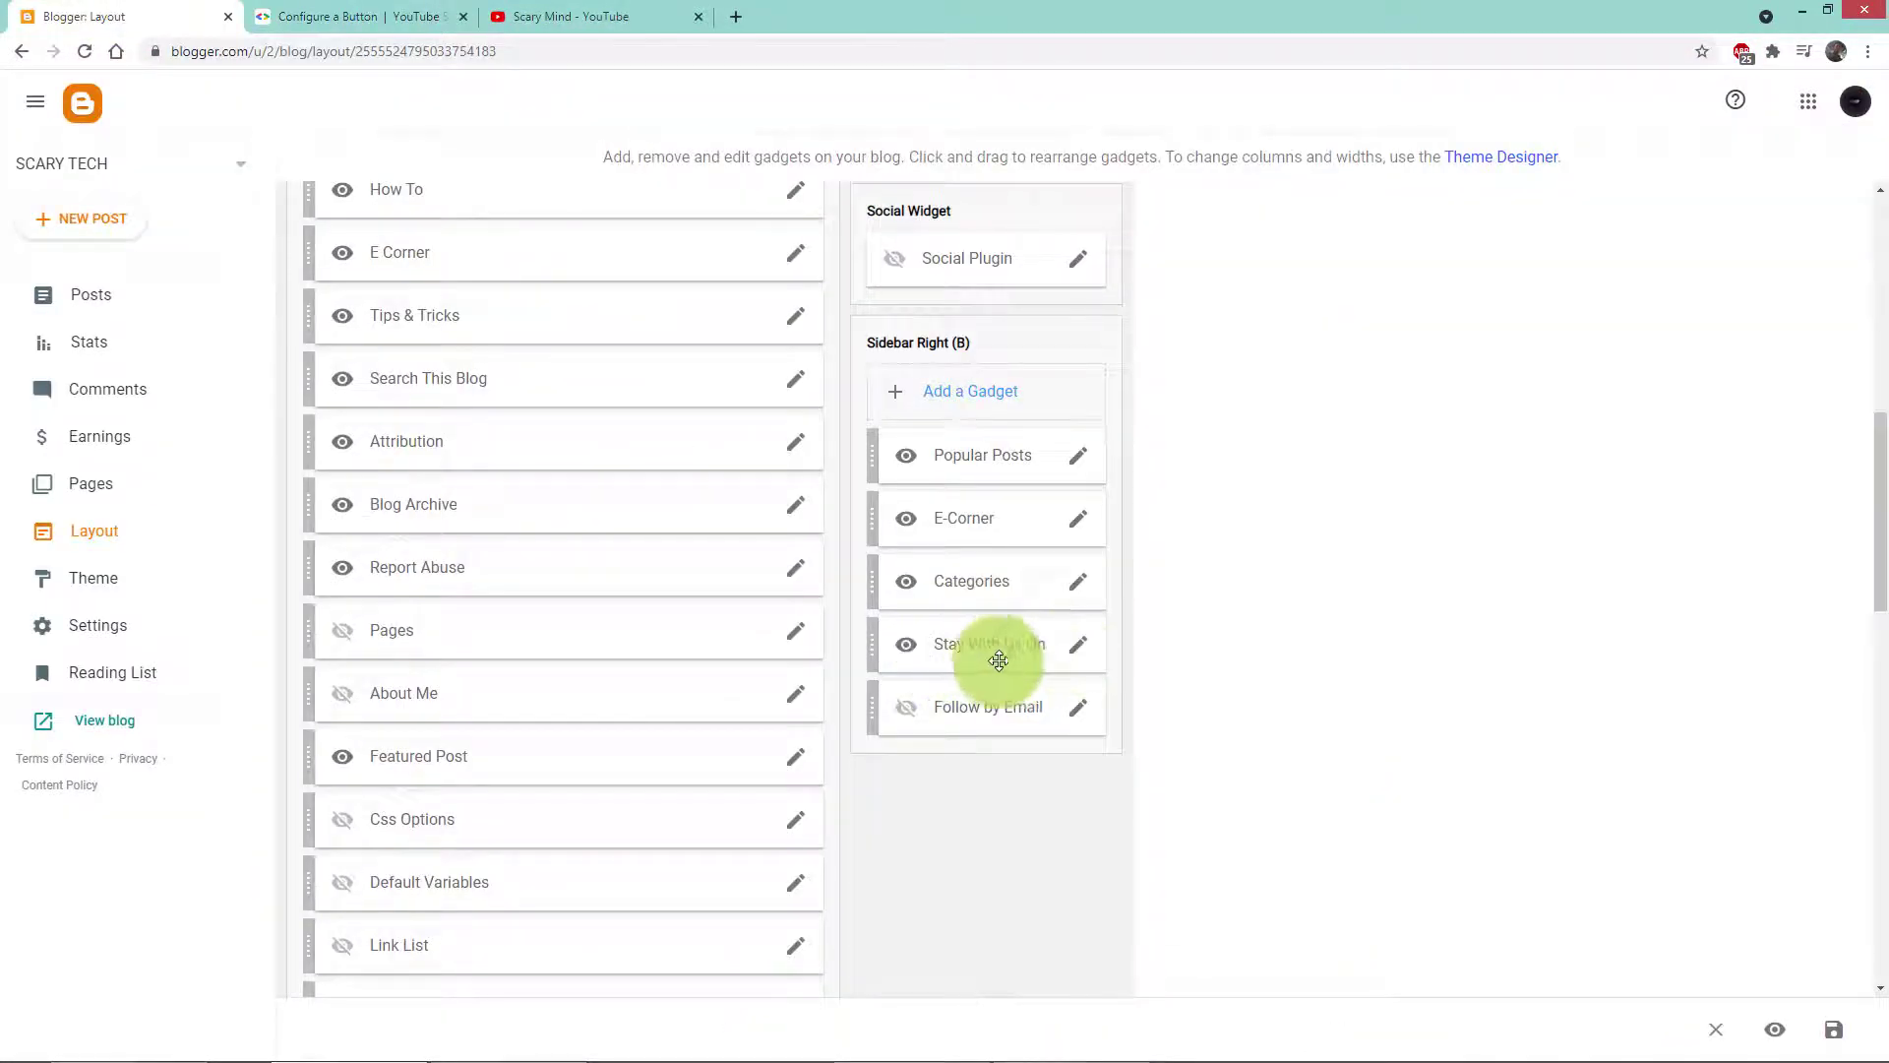
{"action": "left_click", "coordinate": [1079, 648]}
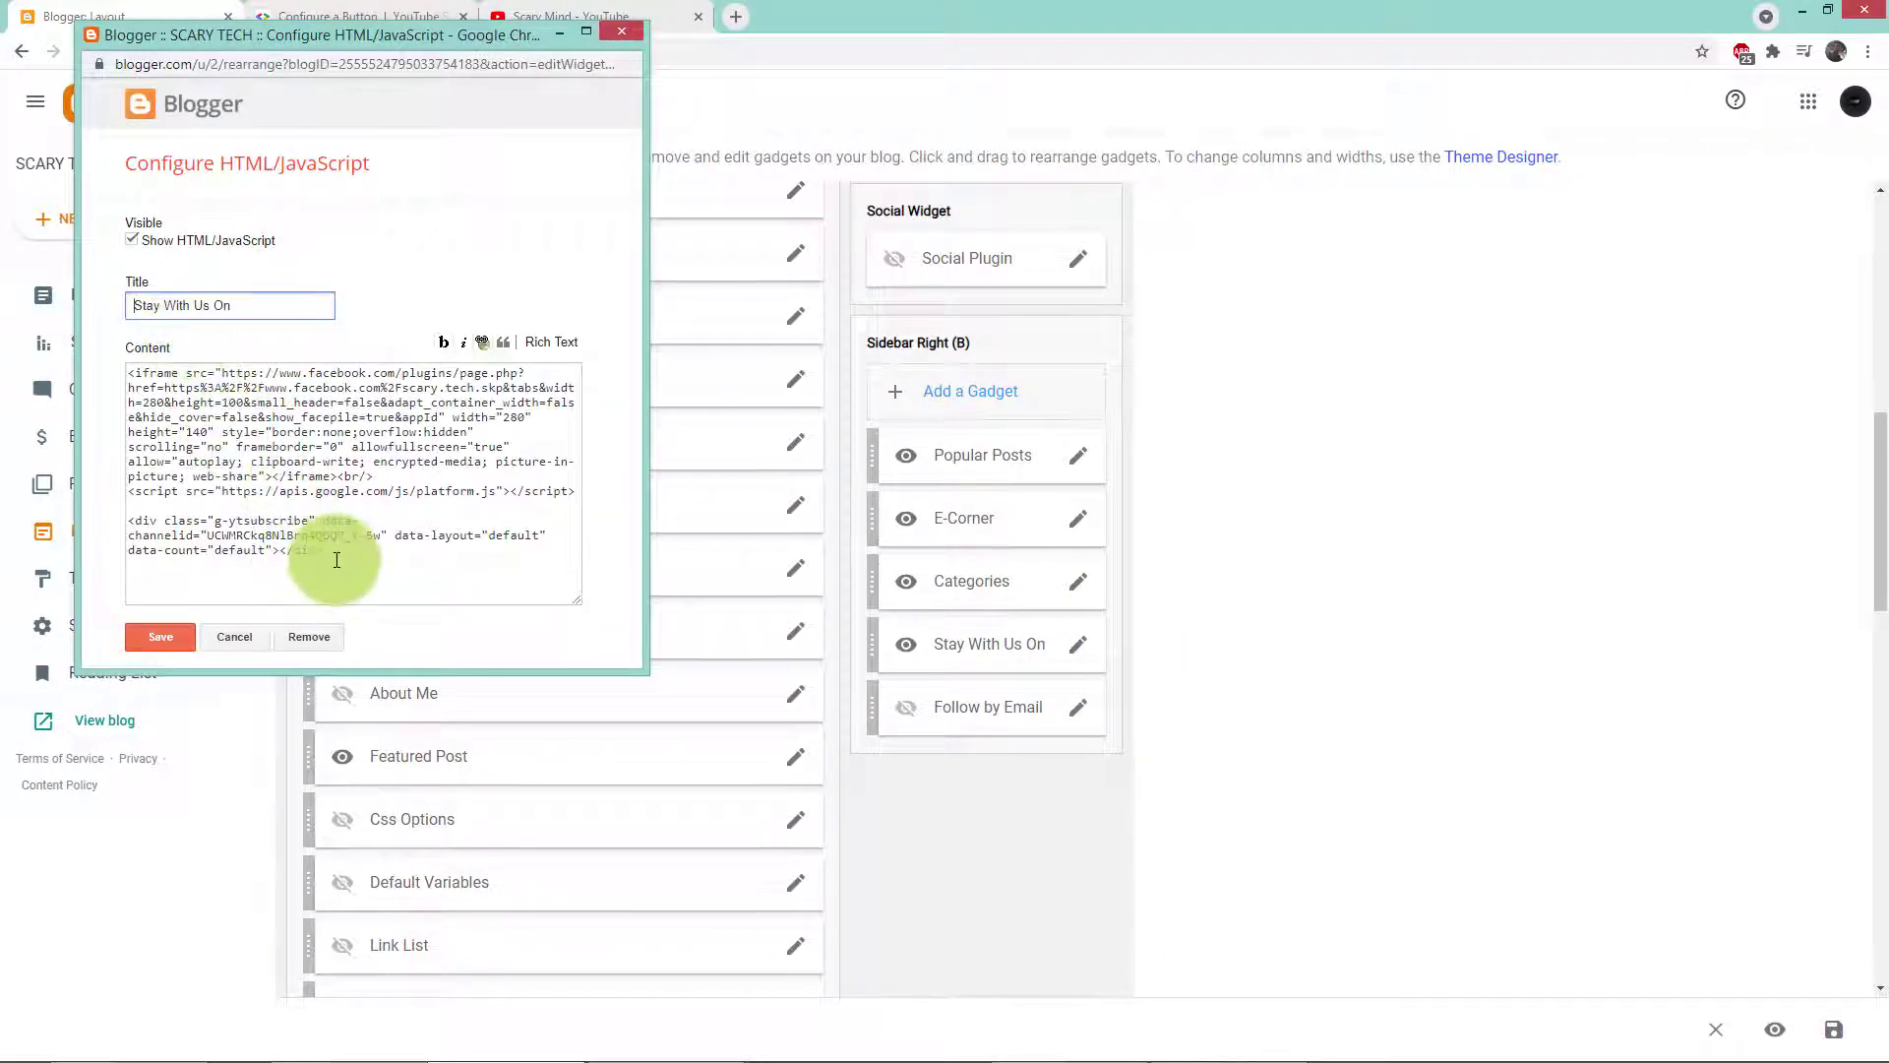
{"action": "left_click", "coordinate": [131, 495]}
{"action": "left_click_drag", "start_coordinate": [131, 495], "coordinate": [314, 559]}
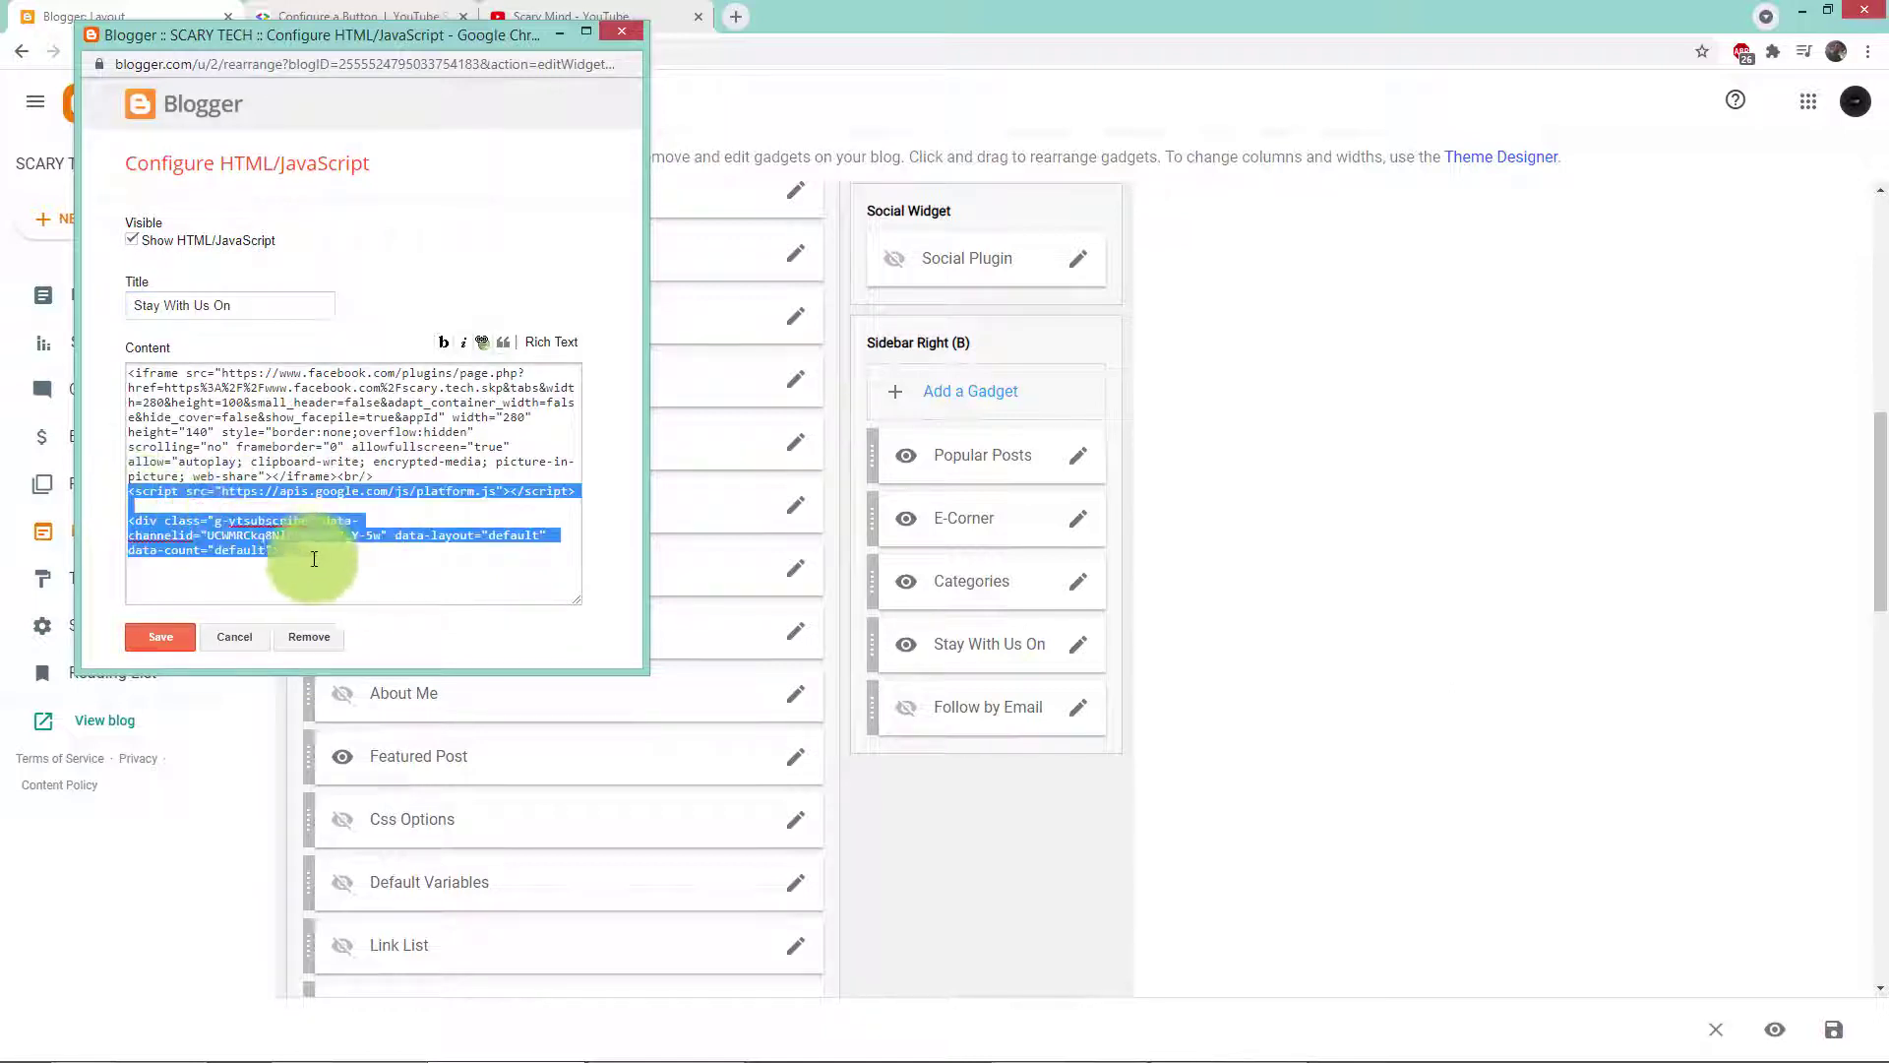
{"action": "right_click", "coordinate": [267, 532]}
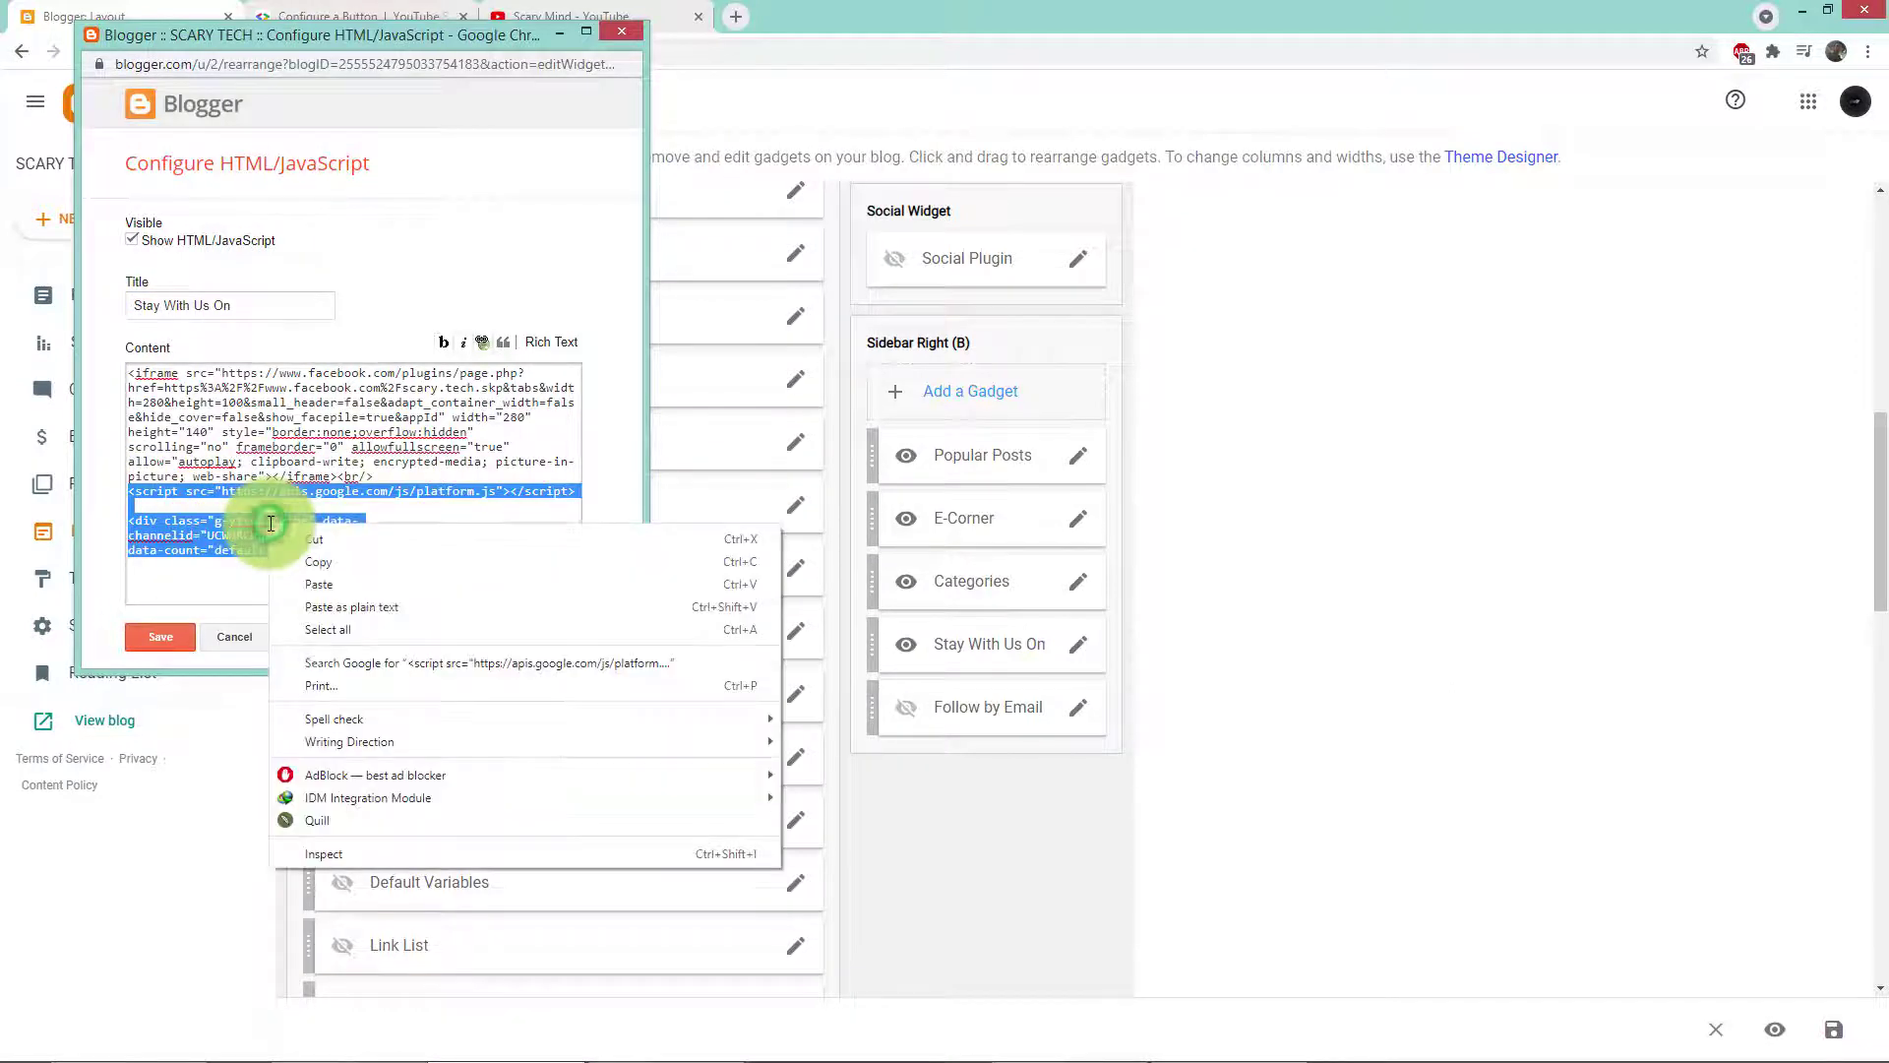
{"action": "left_click", "coordinate": [315, 588]}
{"action": "left_click", "coordinate": [315, 588]}
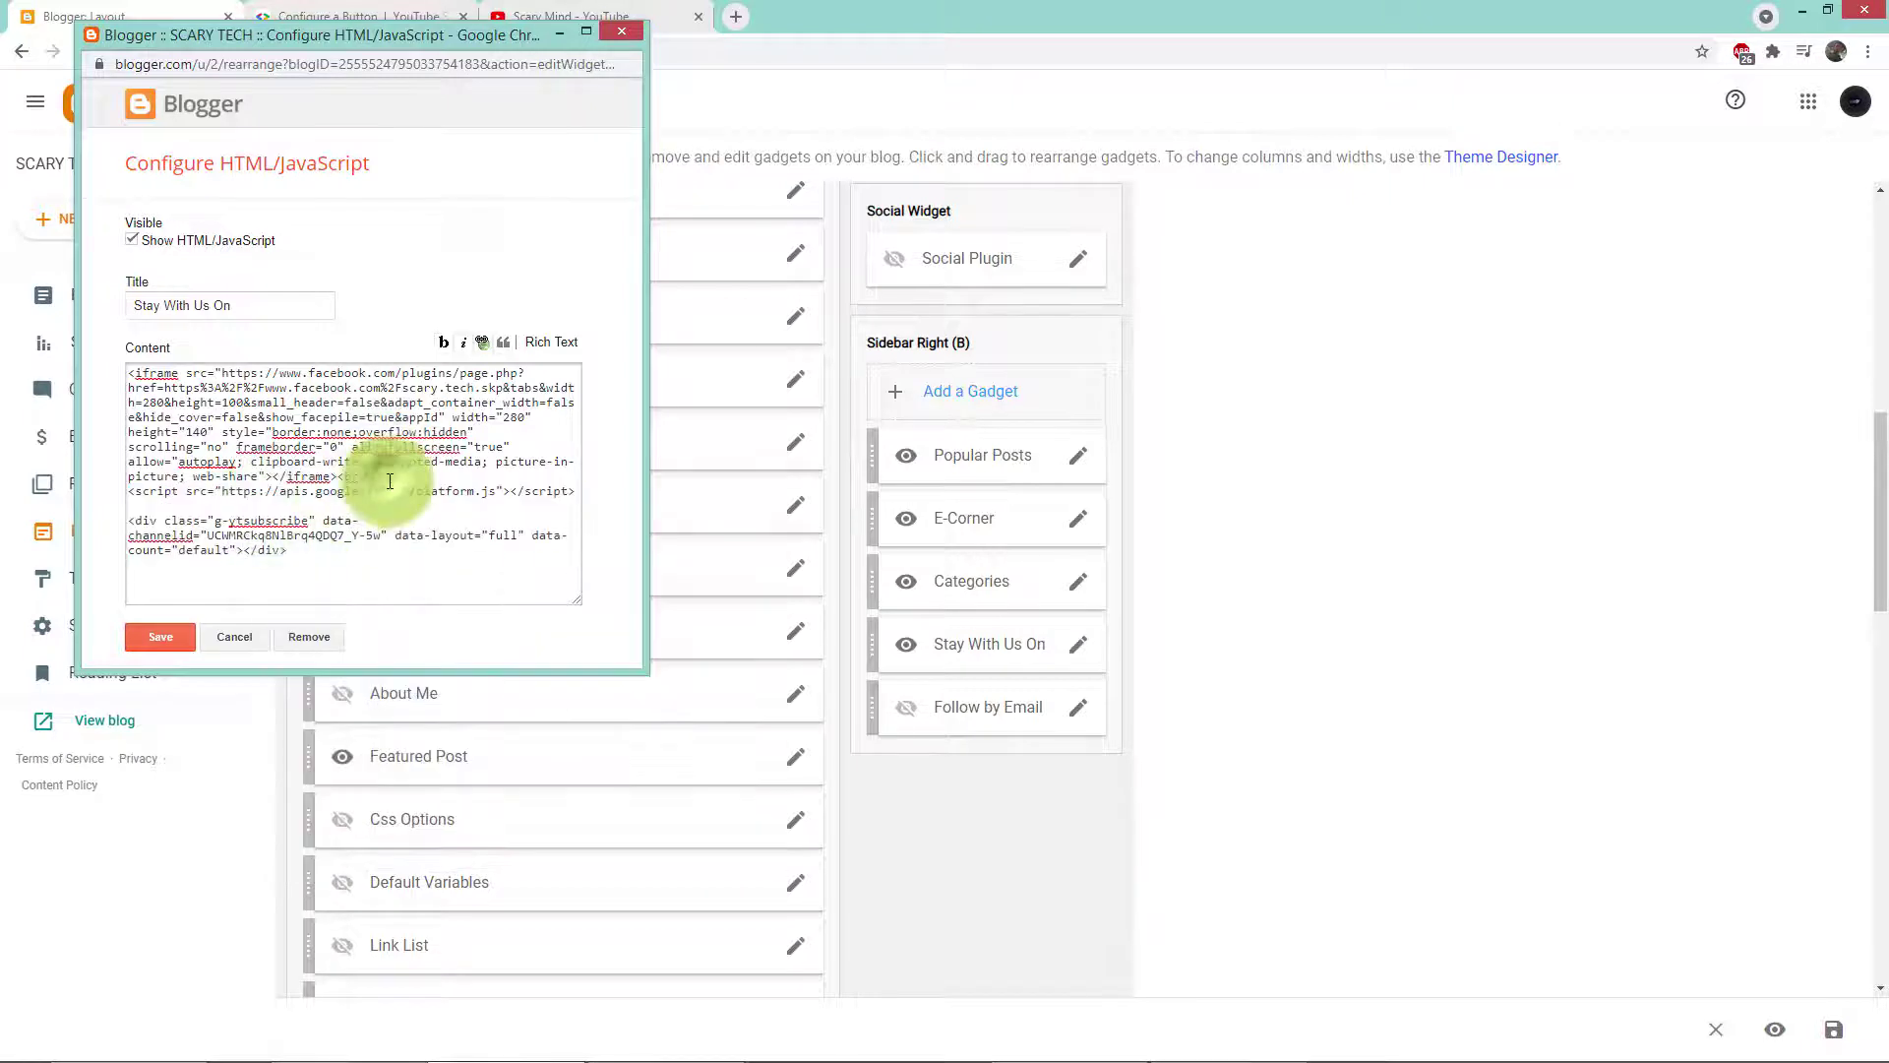
{"action": "key", "text": "Return"}
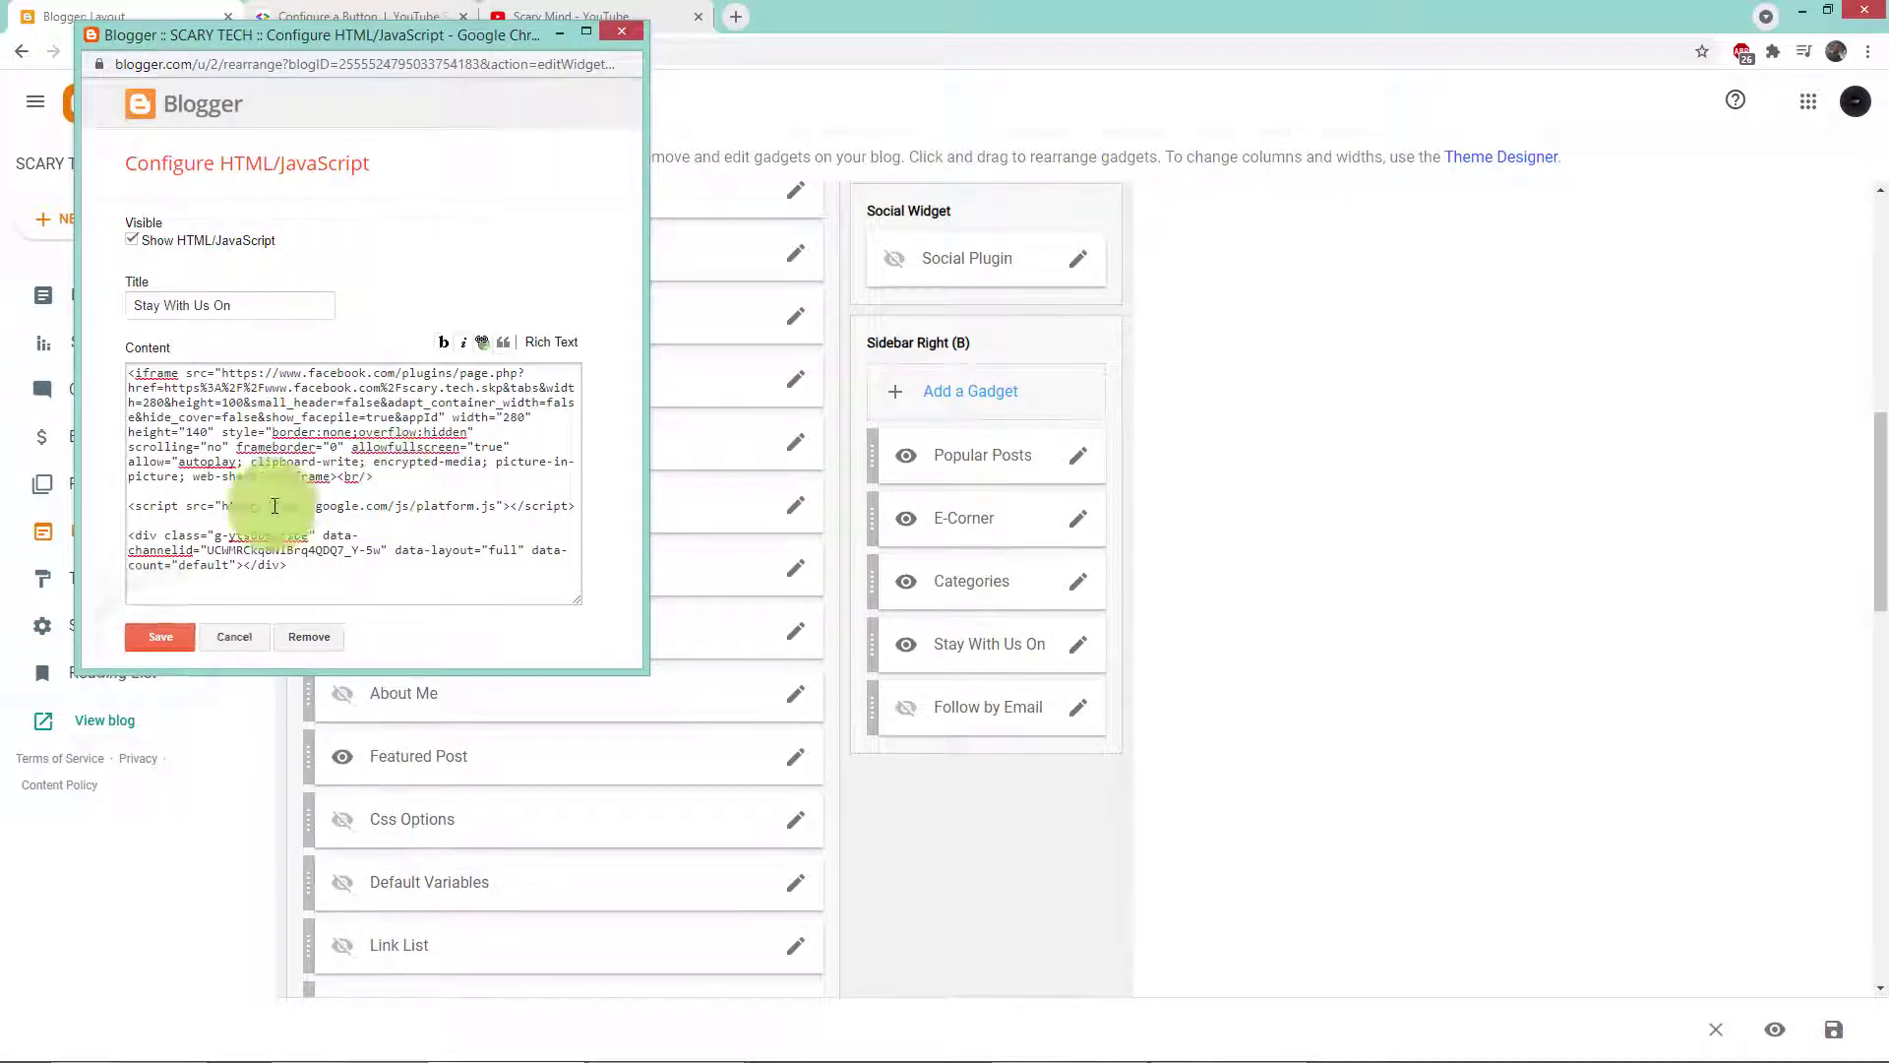
{"action": "left_click", "coordinate": [164, 639]}
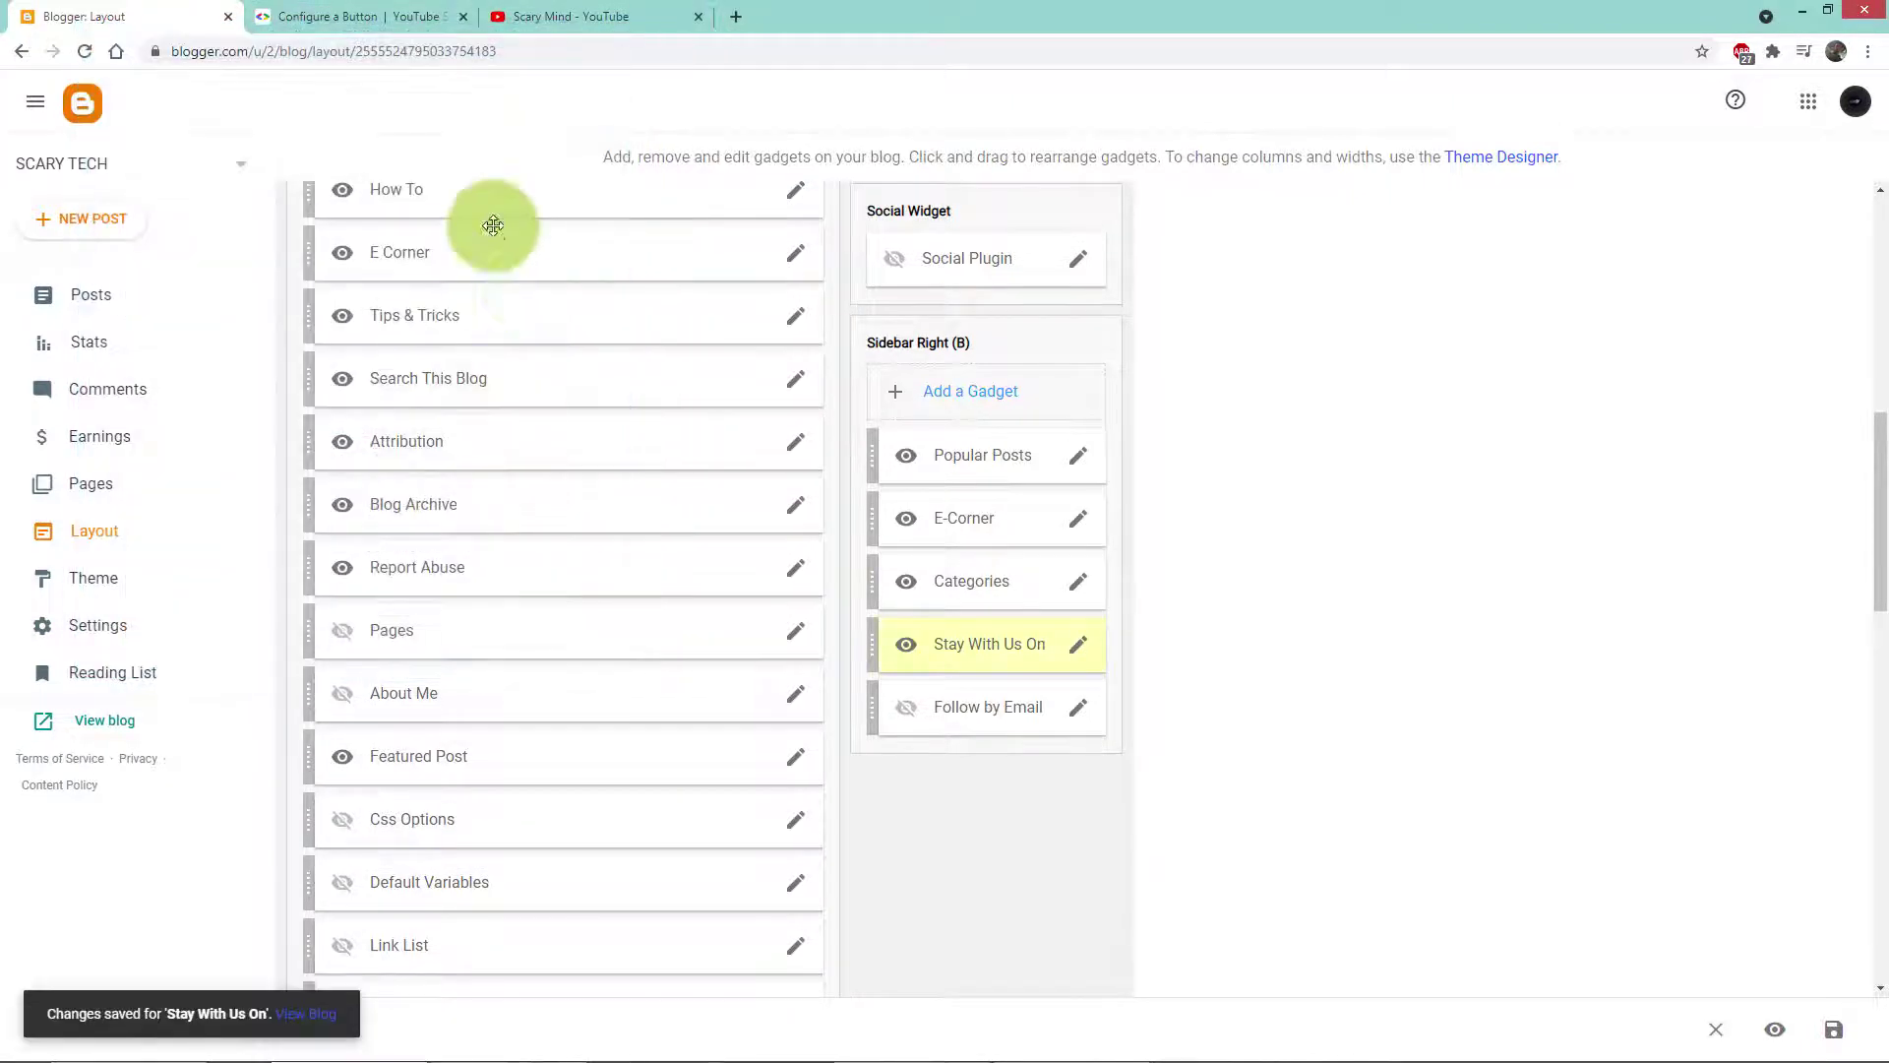
Step: View the live SCARY TECH blog and examine the Facebook and YouTube widgets in the Stay With Us On sidebar section
{"action": "left_click", "coordinate": [126, 724]}
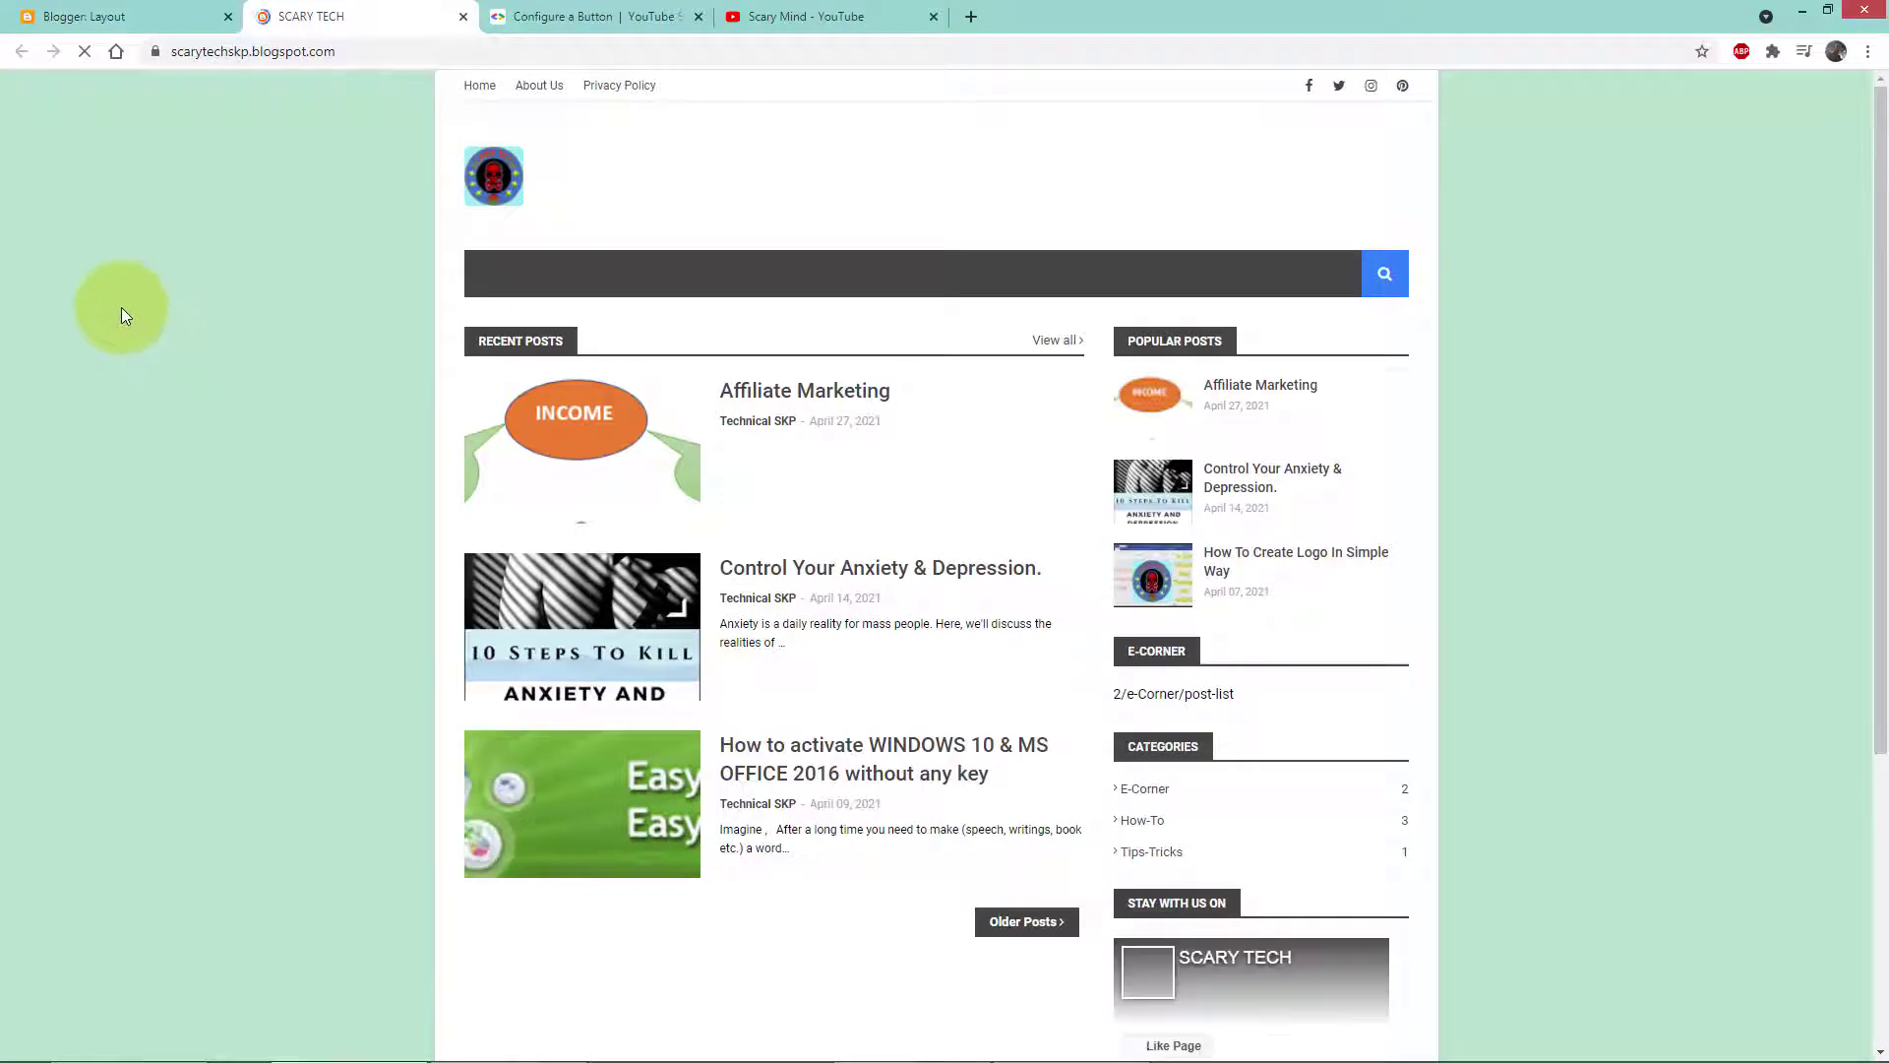
{"action": "scroll", "coordinate": [155, 337], "scroll_direction": "down", "scroll_amount": 7}
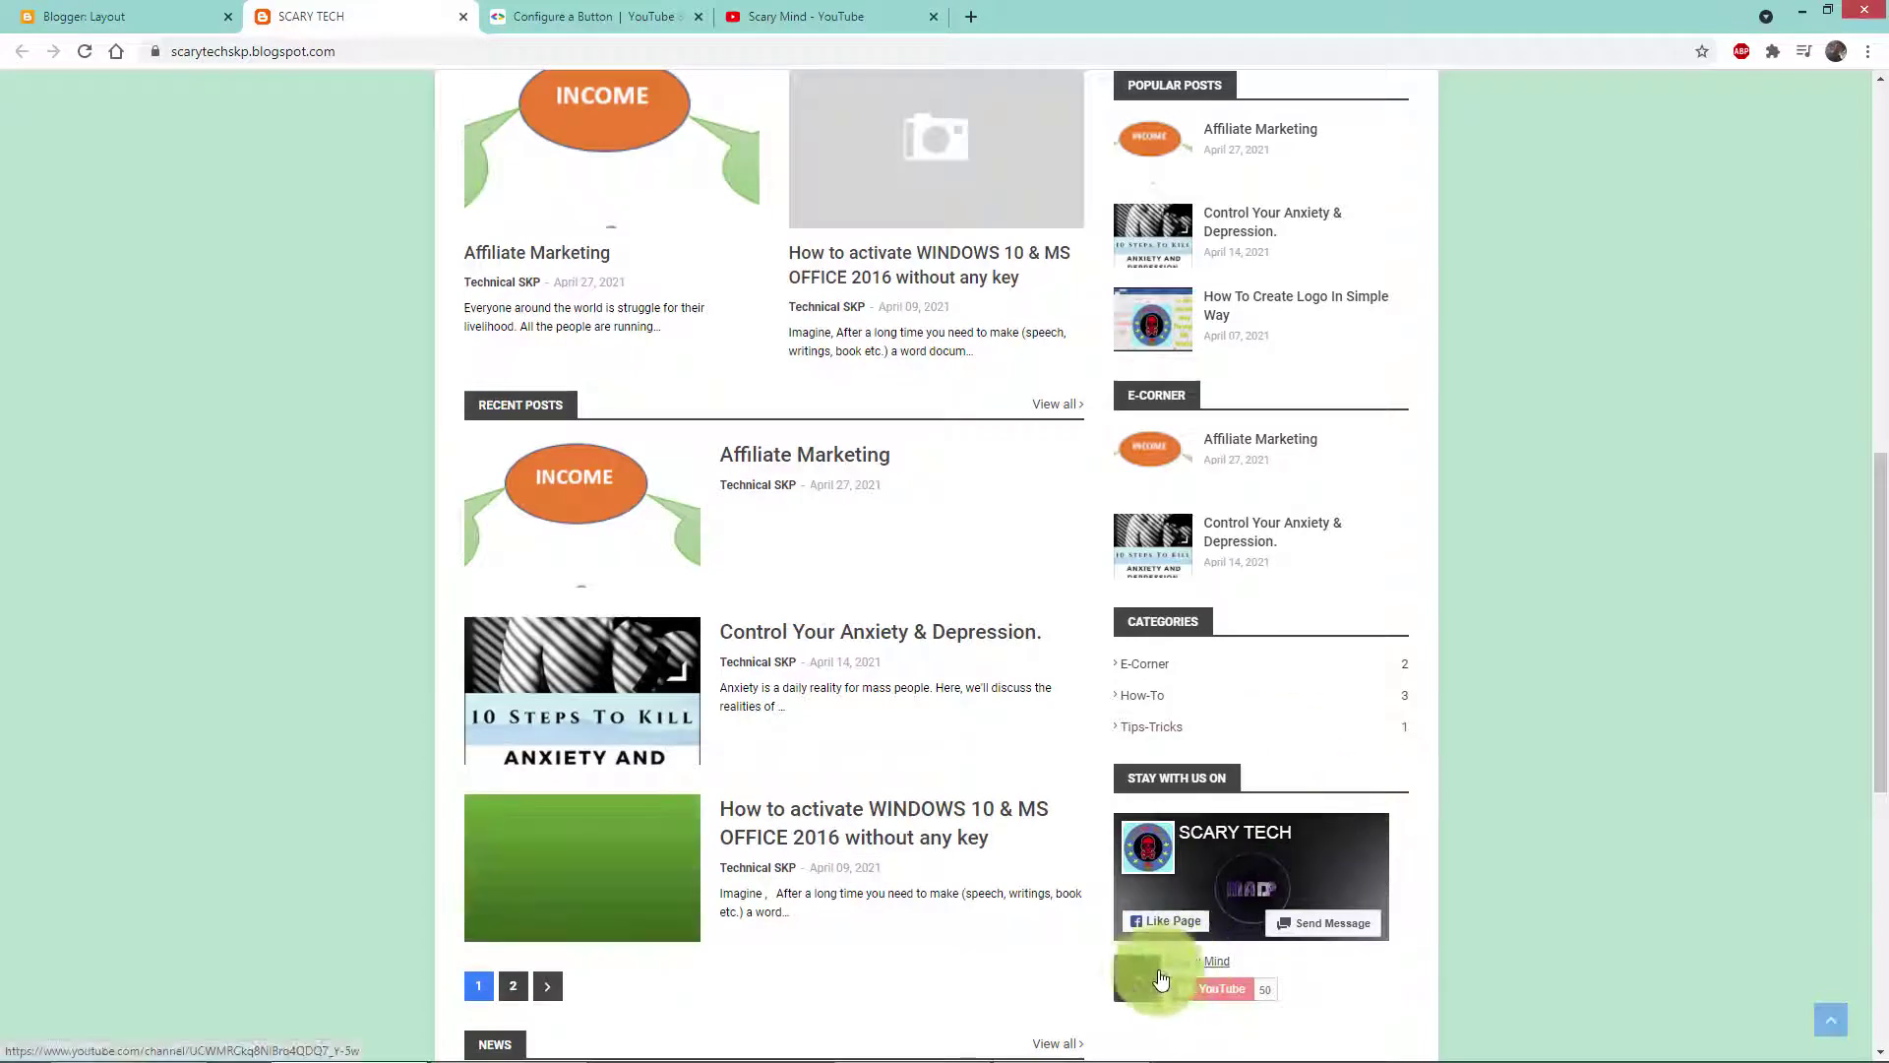
{"action": "scroll", "coordinate": [147, 261], "scroll_direction": "down", "scroll_amount": 5}
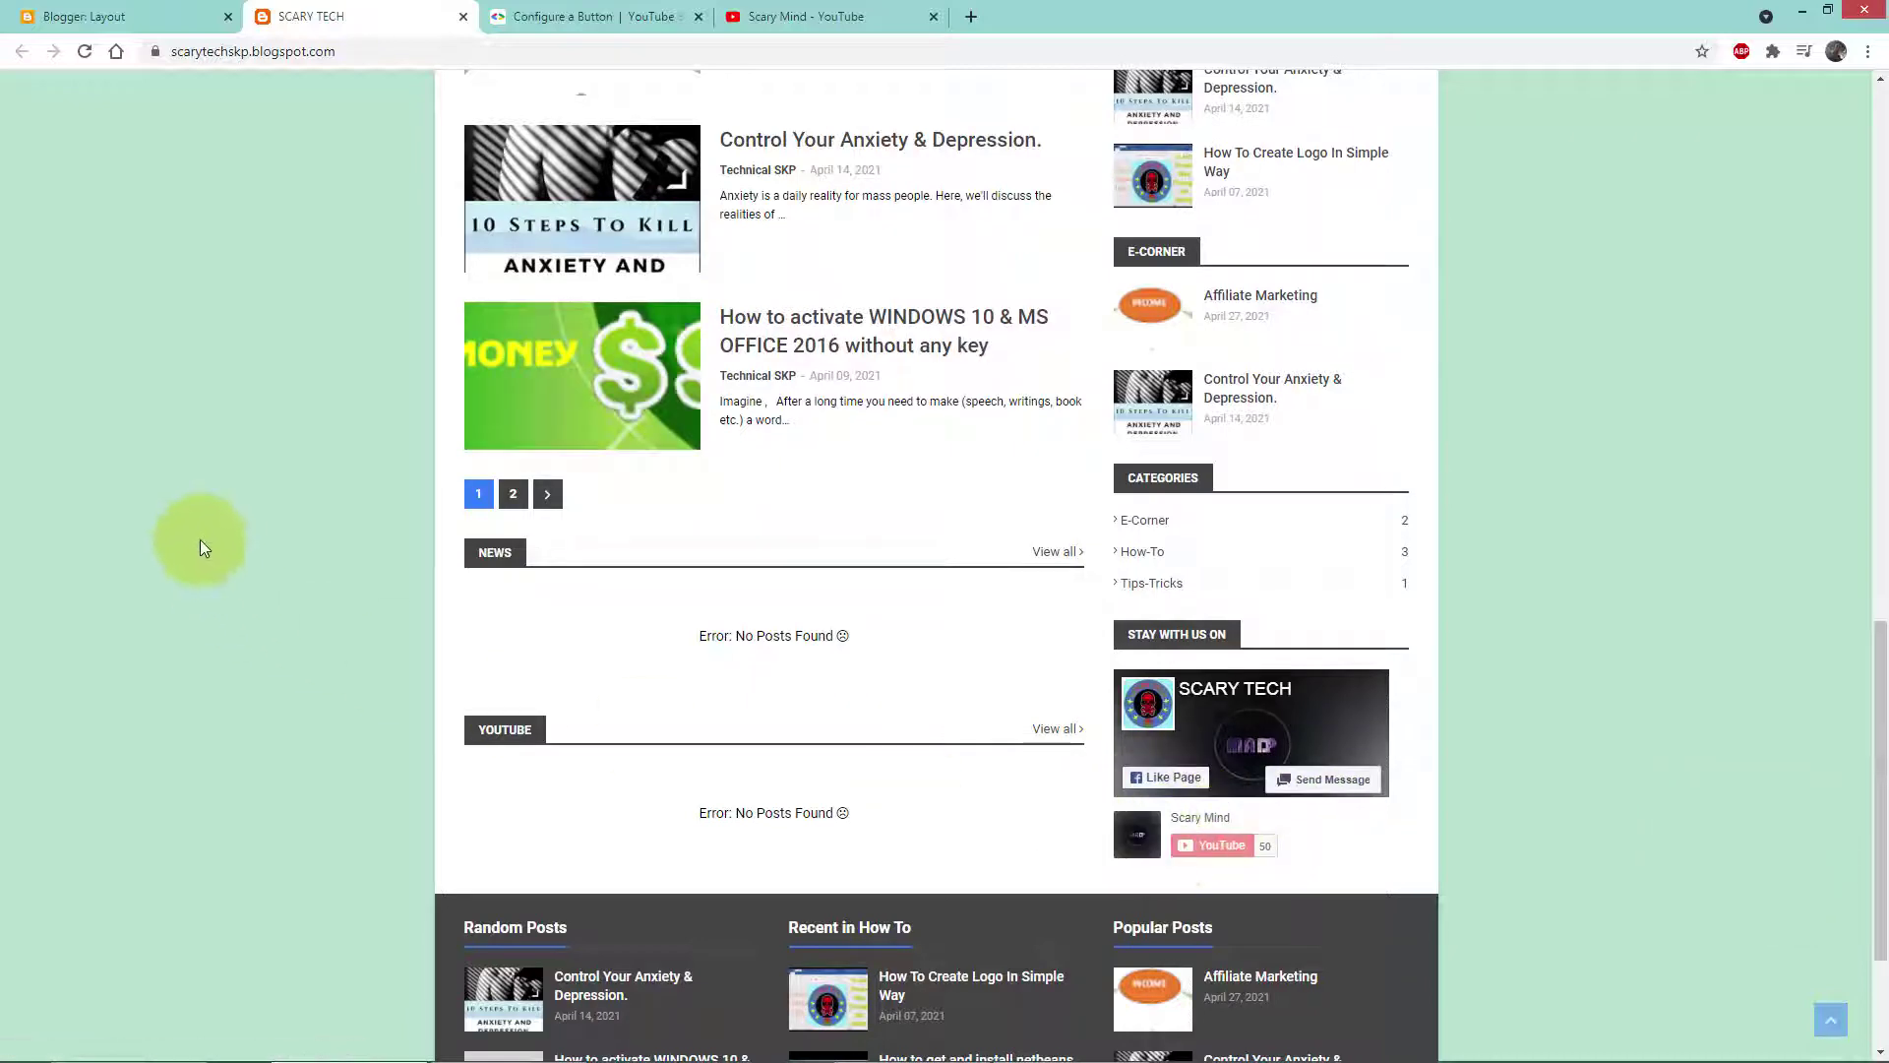
{"action": "scroll", "coordinate": [874, 759], "scroll_direction": "down", "scroll_amount": 3}
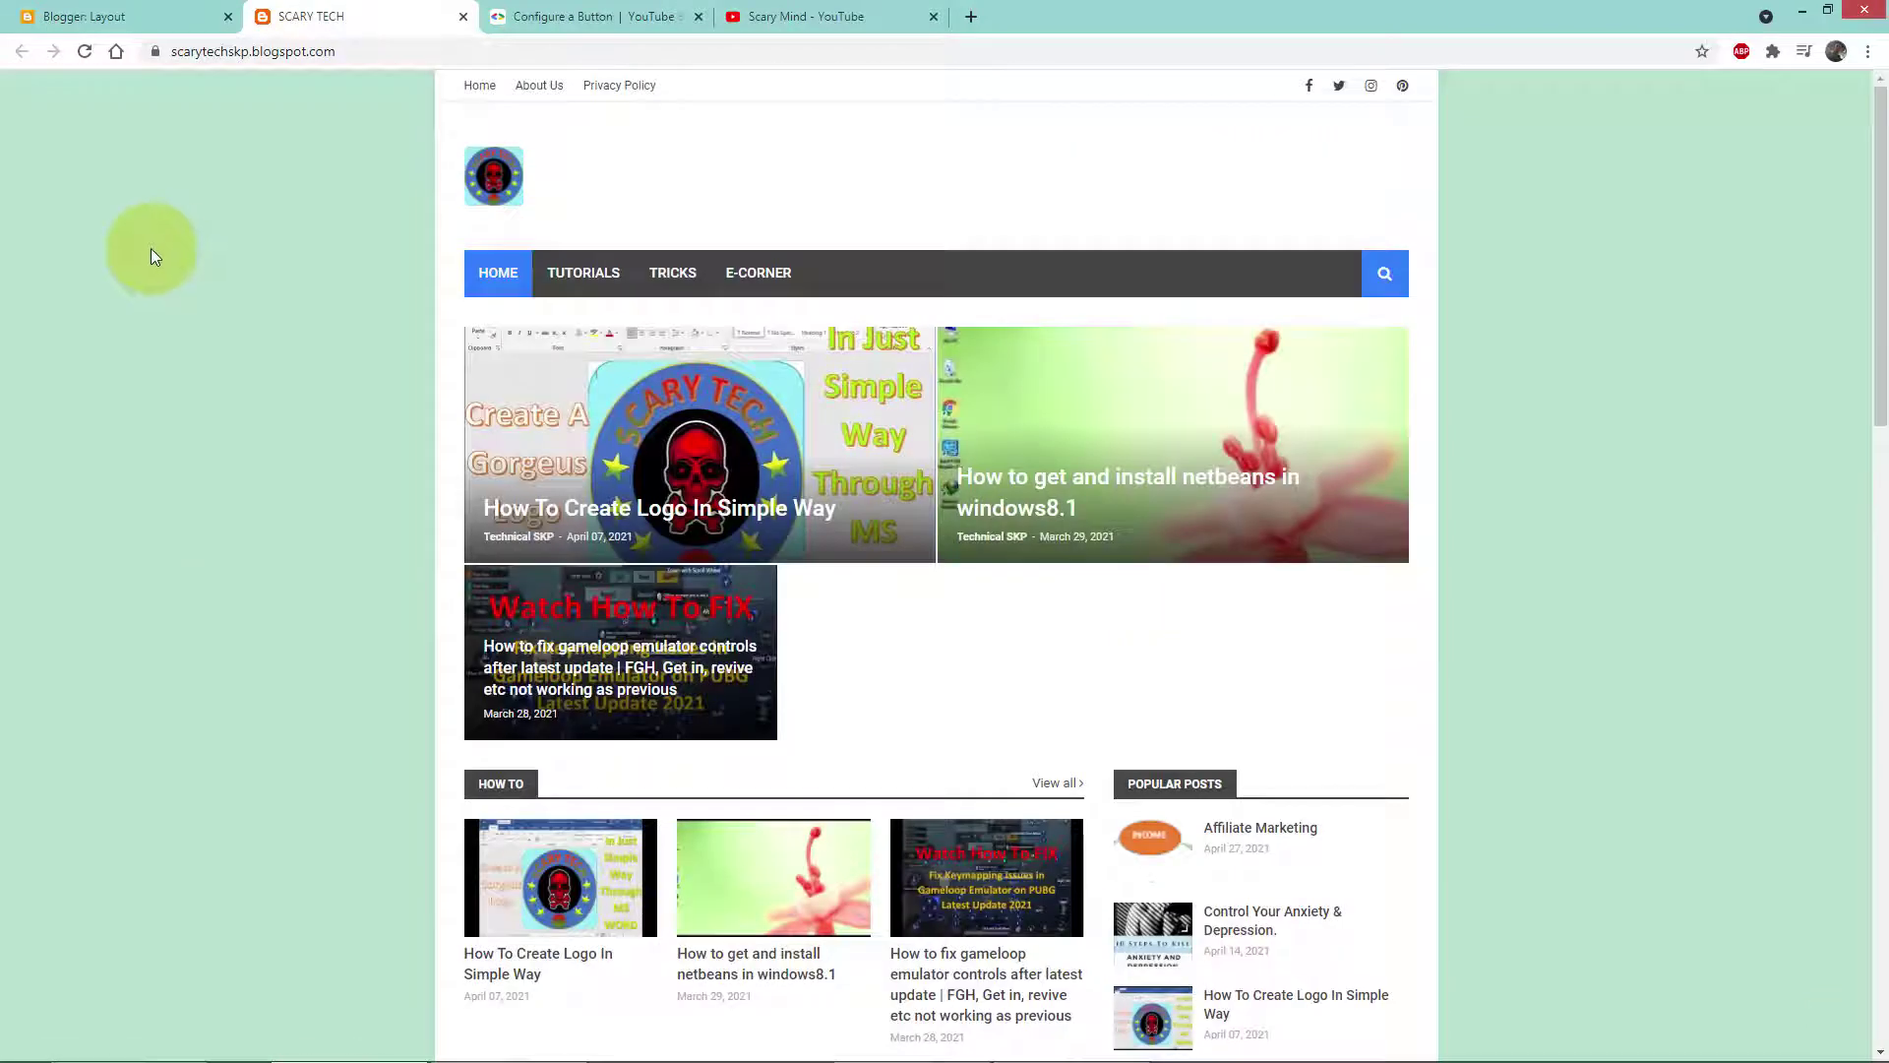
{"action": "scroll", "coordinate": [351, 772], "scroll_direction": "down", "scroll_amount": 14}
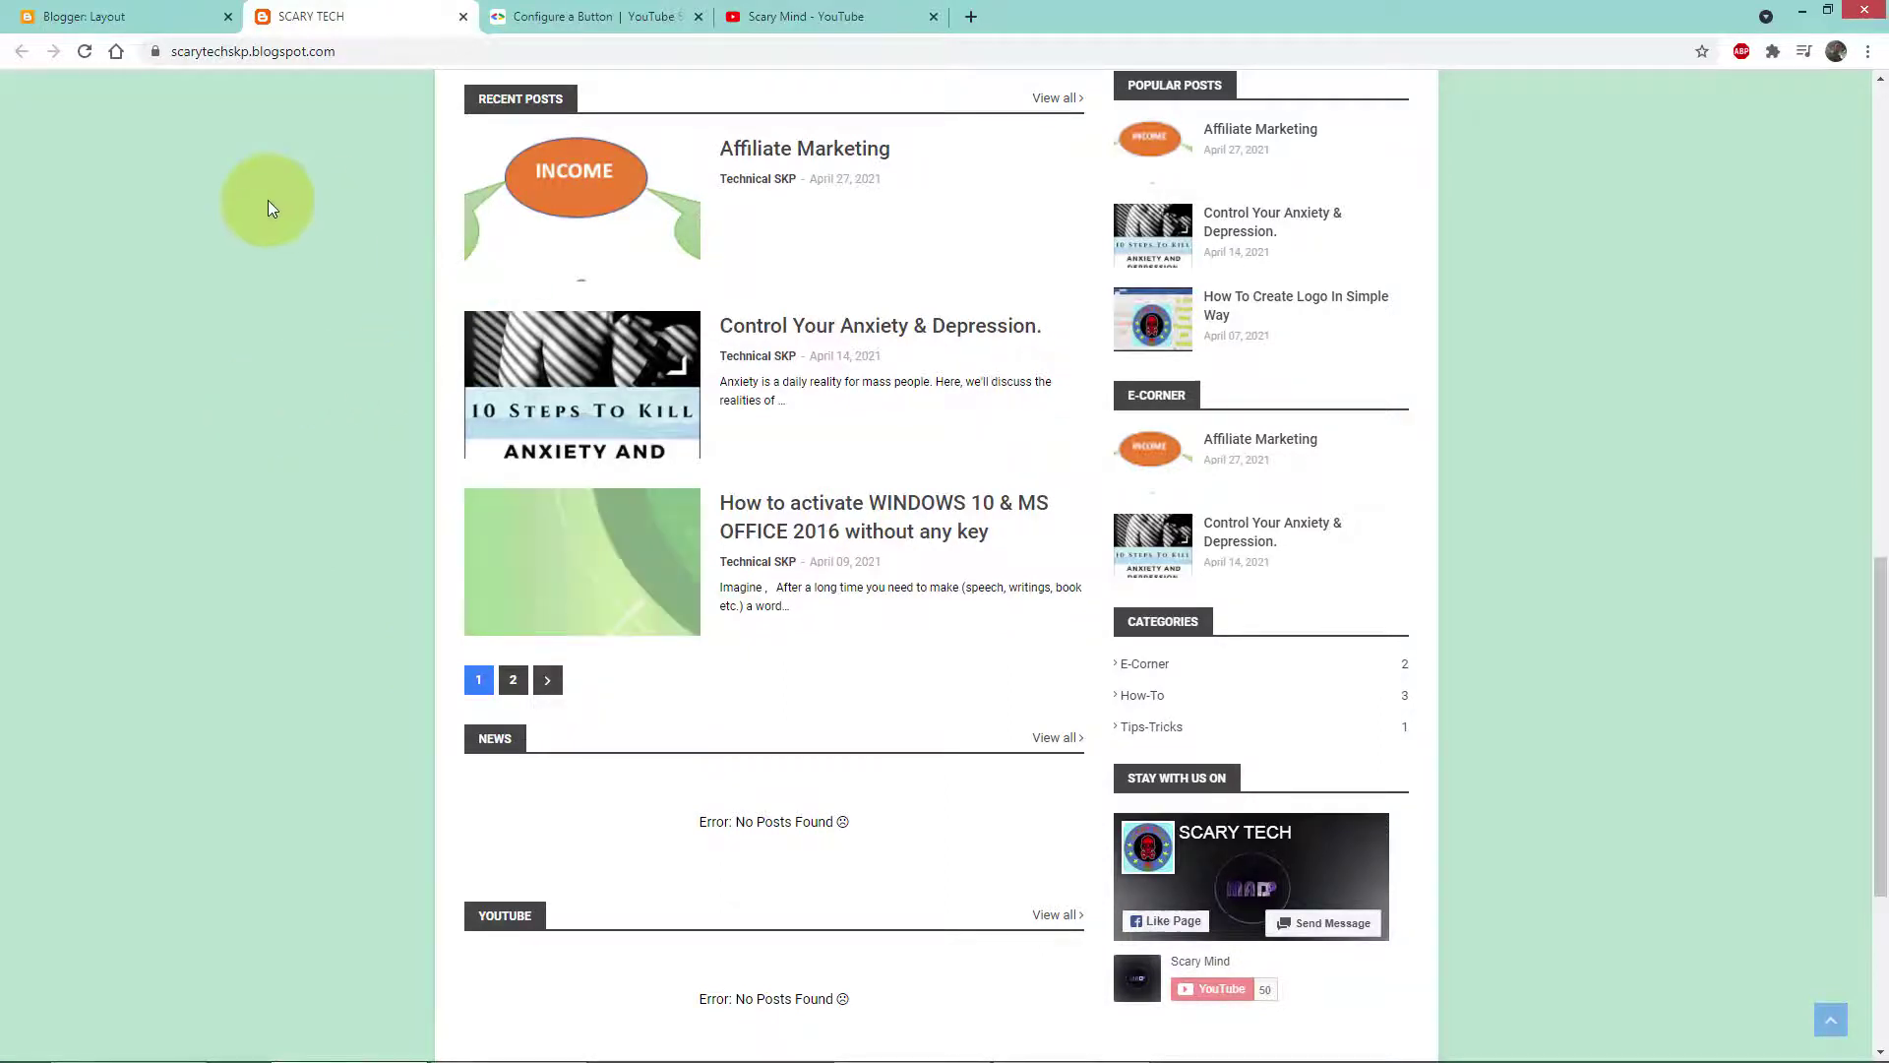
{"action": "scroll", "coordinate": [280, 652], "scroll_direction": "up", "scroll_amount": 10}
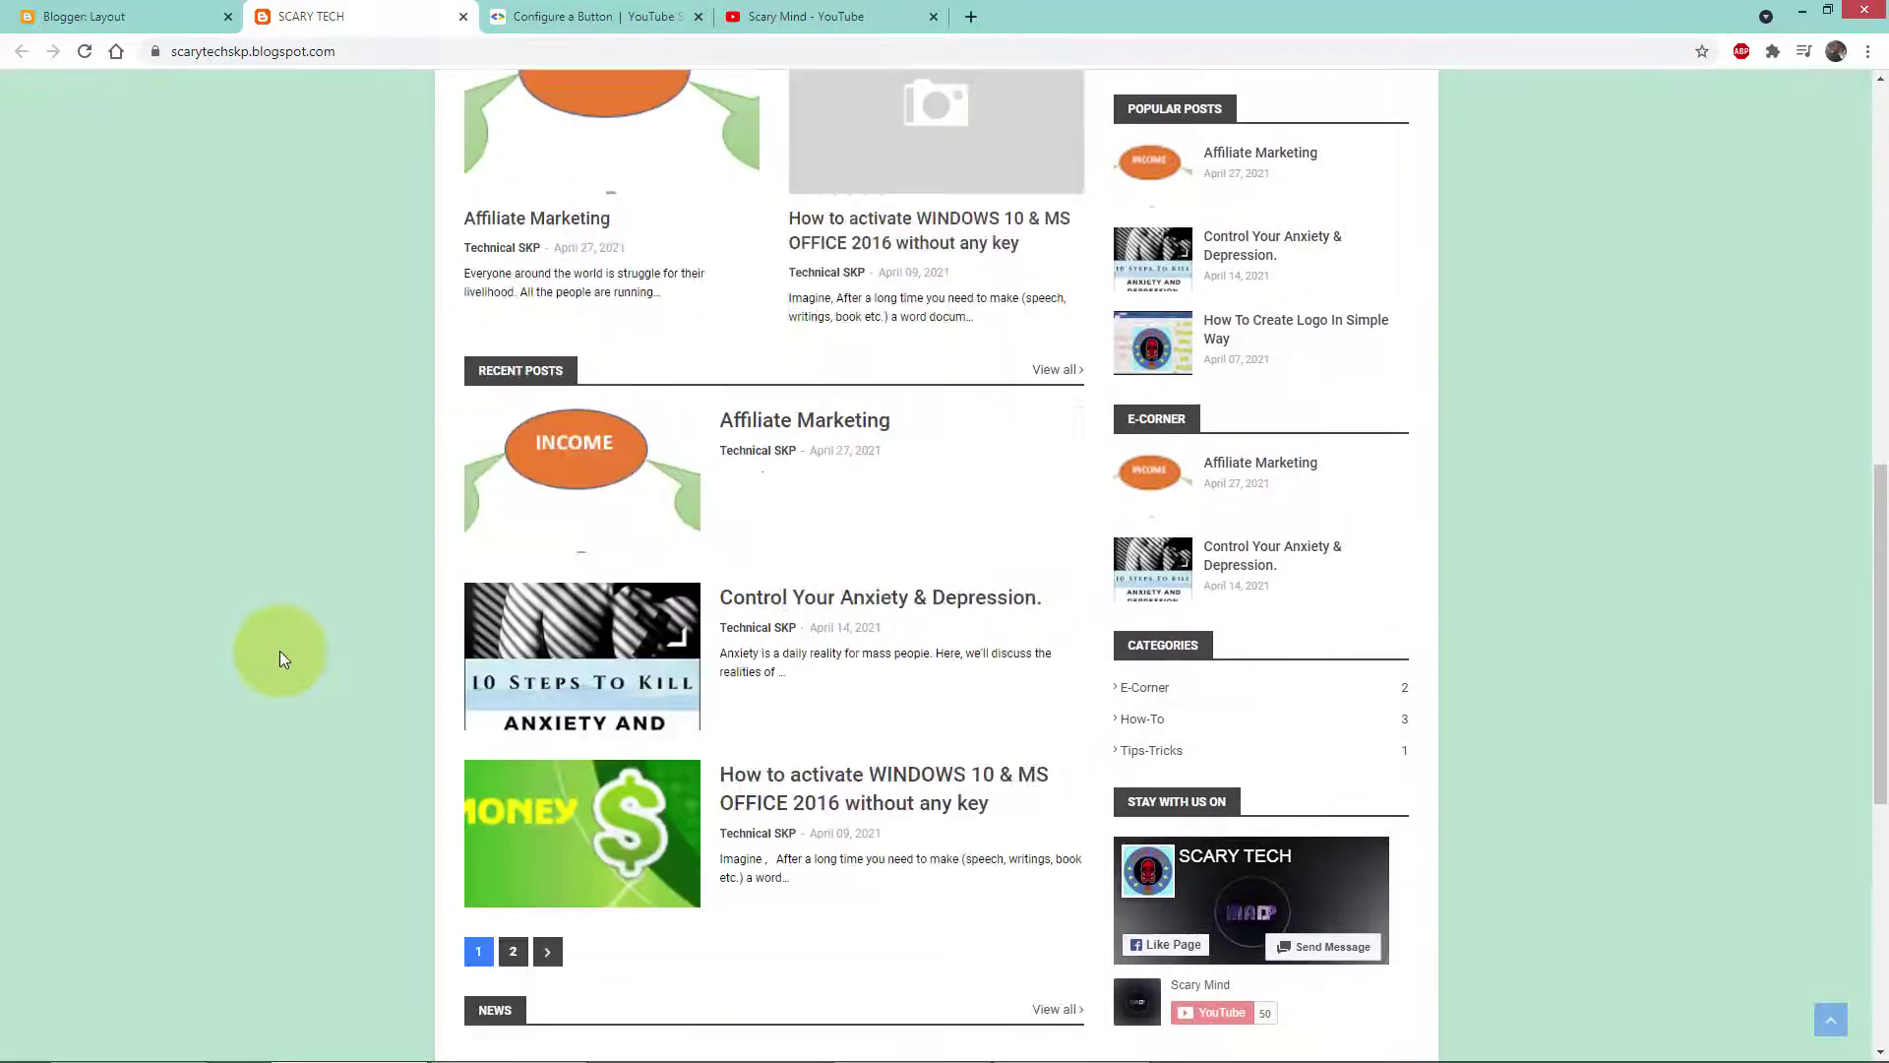
{"action": "scroll", "coordinate": [280, 652], "scroll_direction": "up", "scroll_amount": 1}
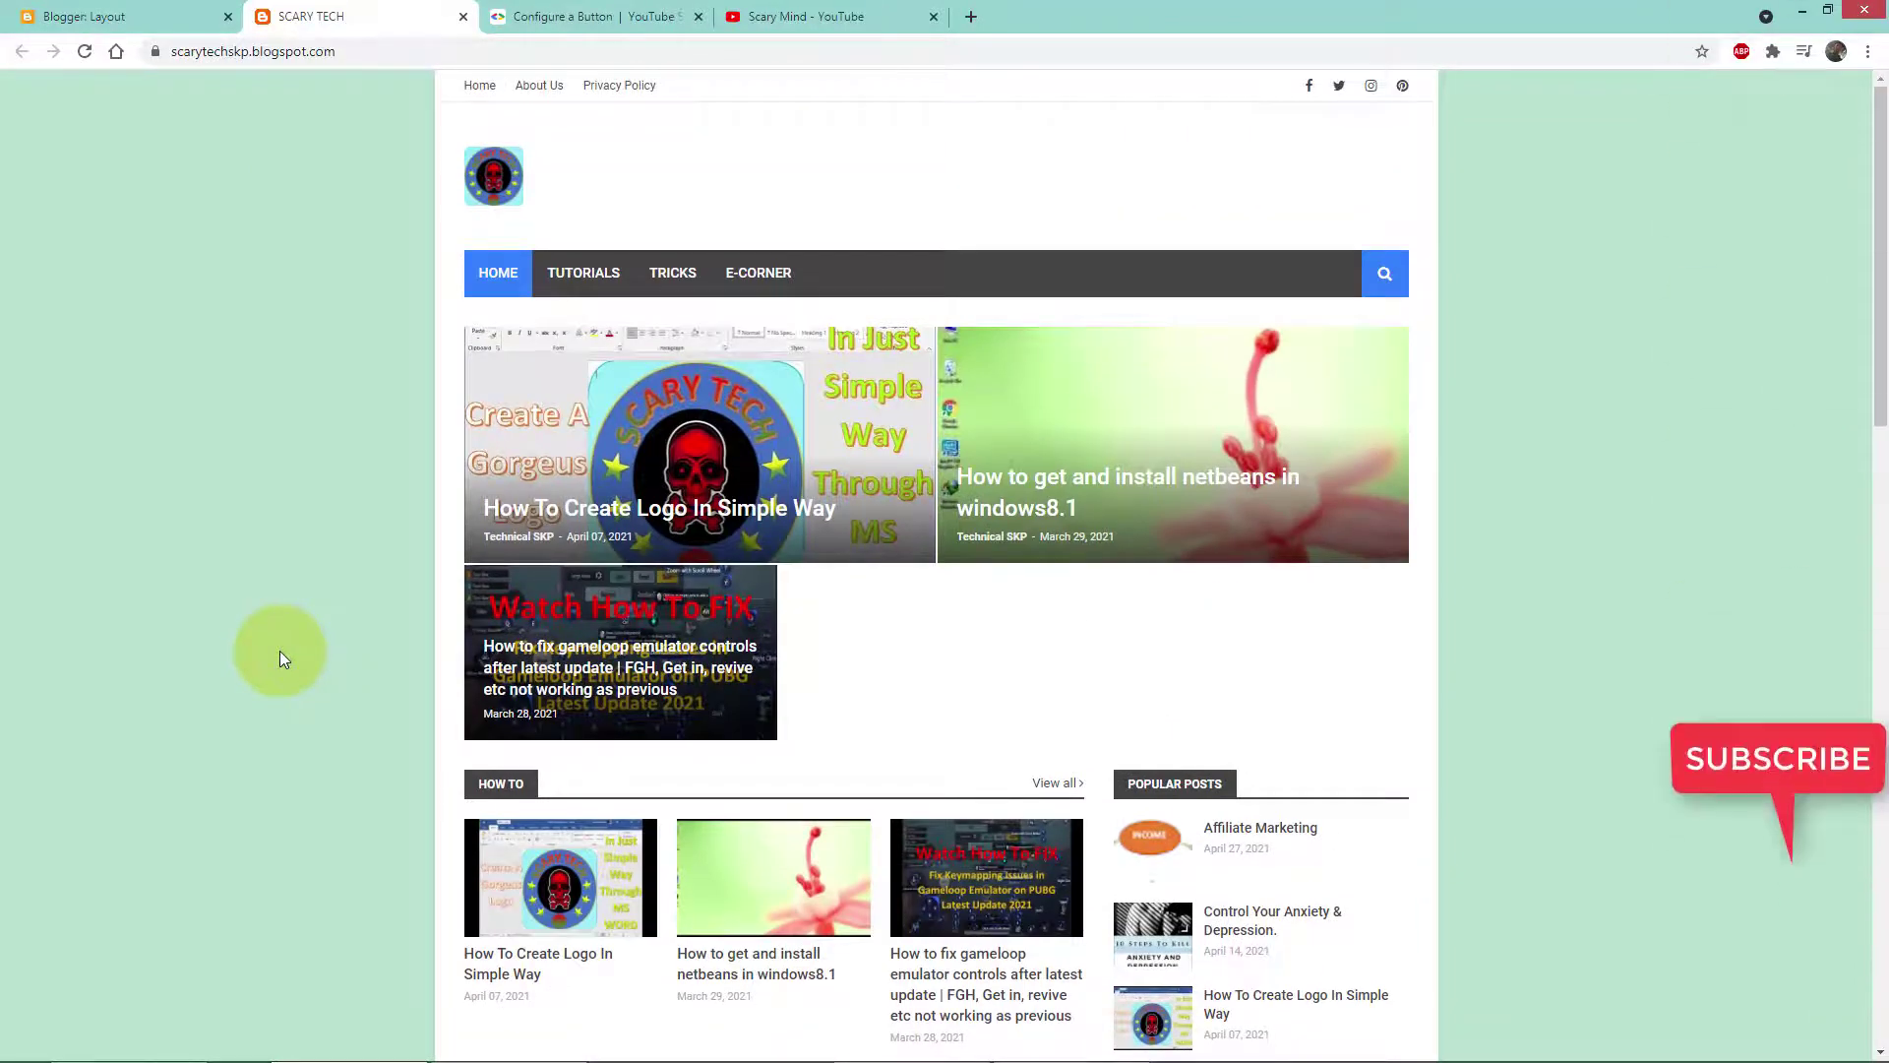